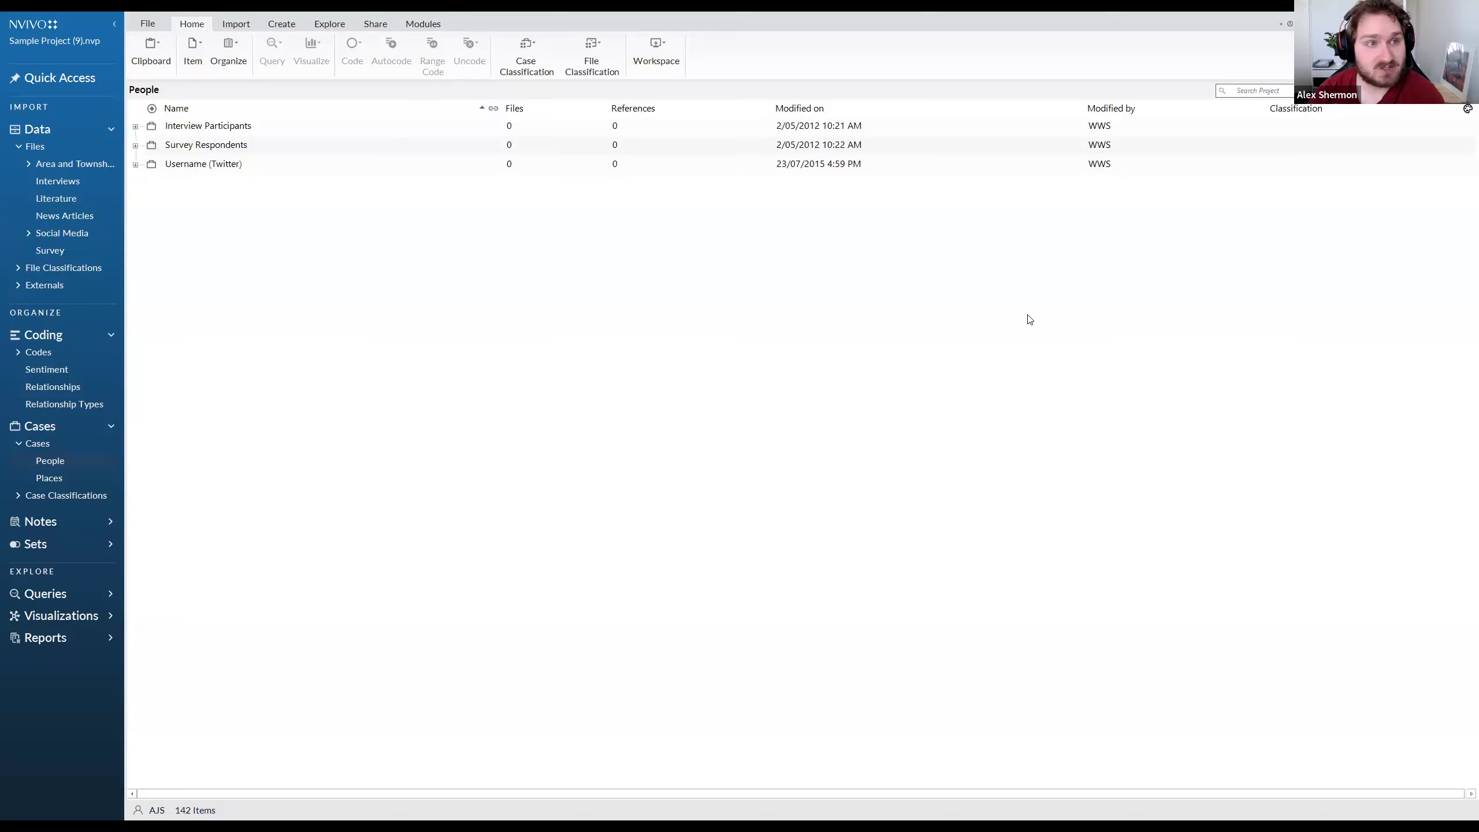
Review the Cases, Files and Coding chart types offered by the Chart Wizard, and close it without creating a chart
click(338, 23)
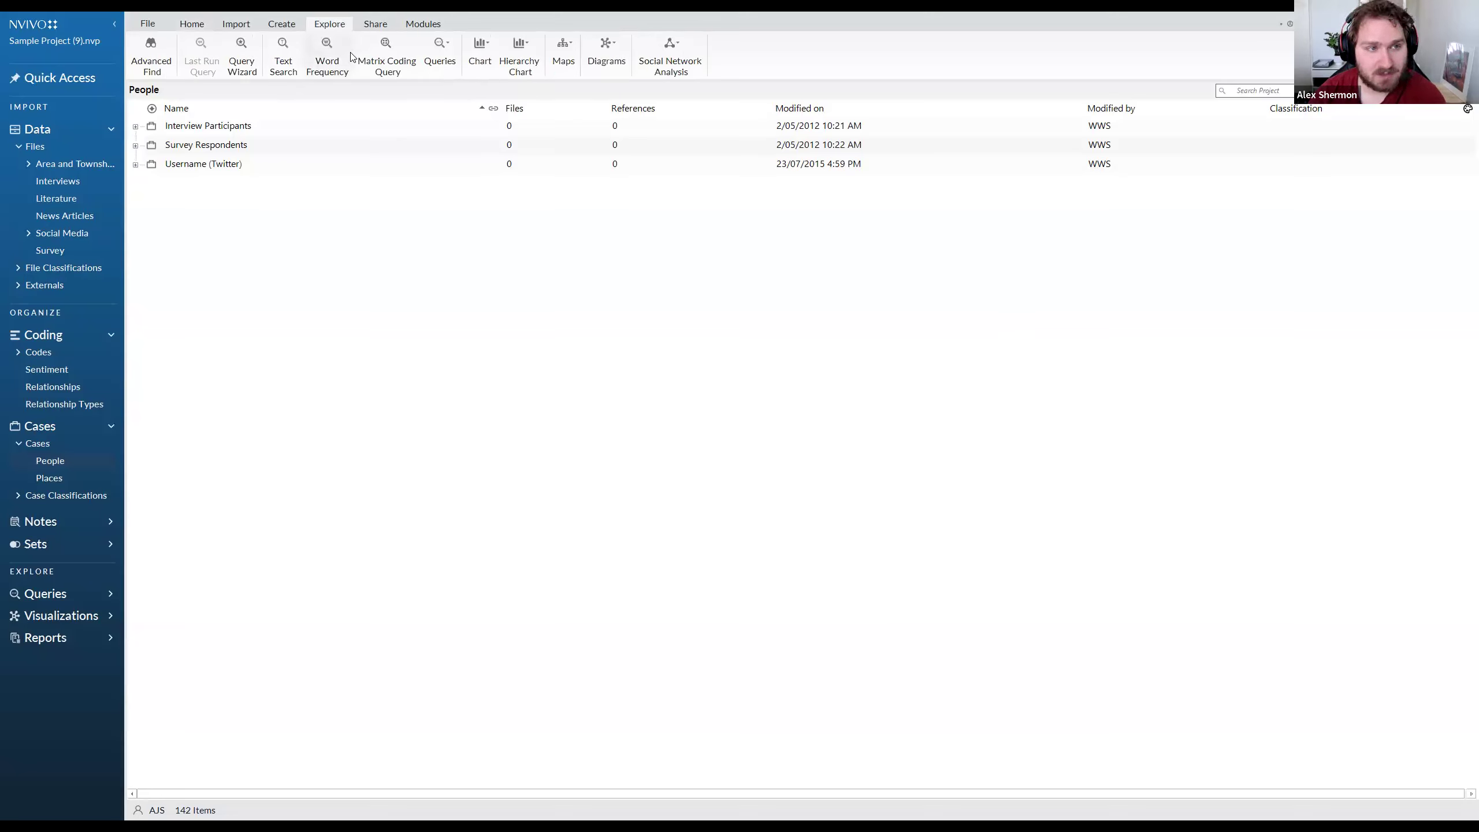
click(488, 64)
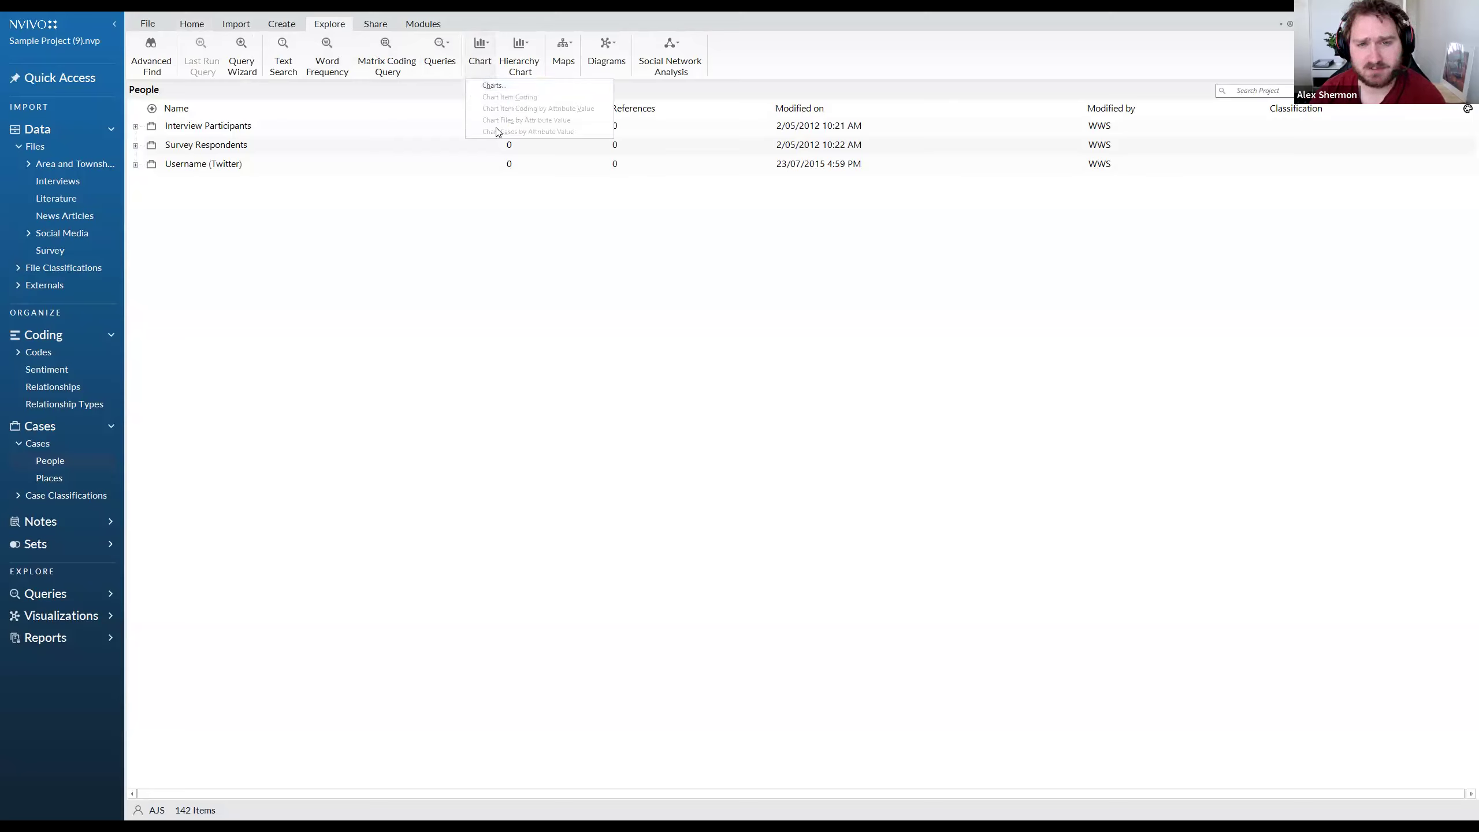
click(493, 87)
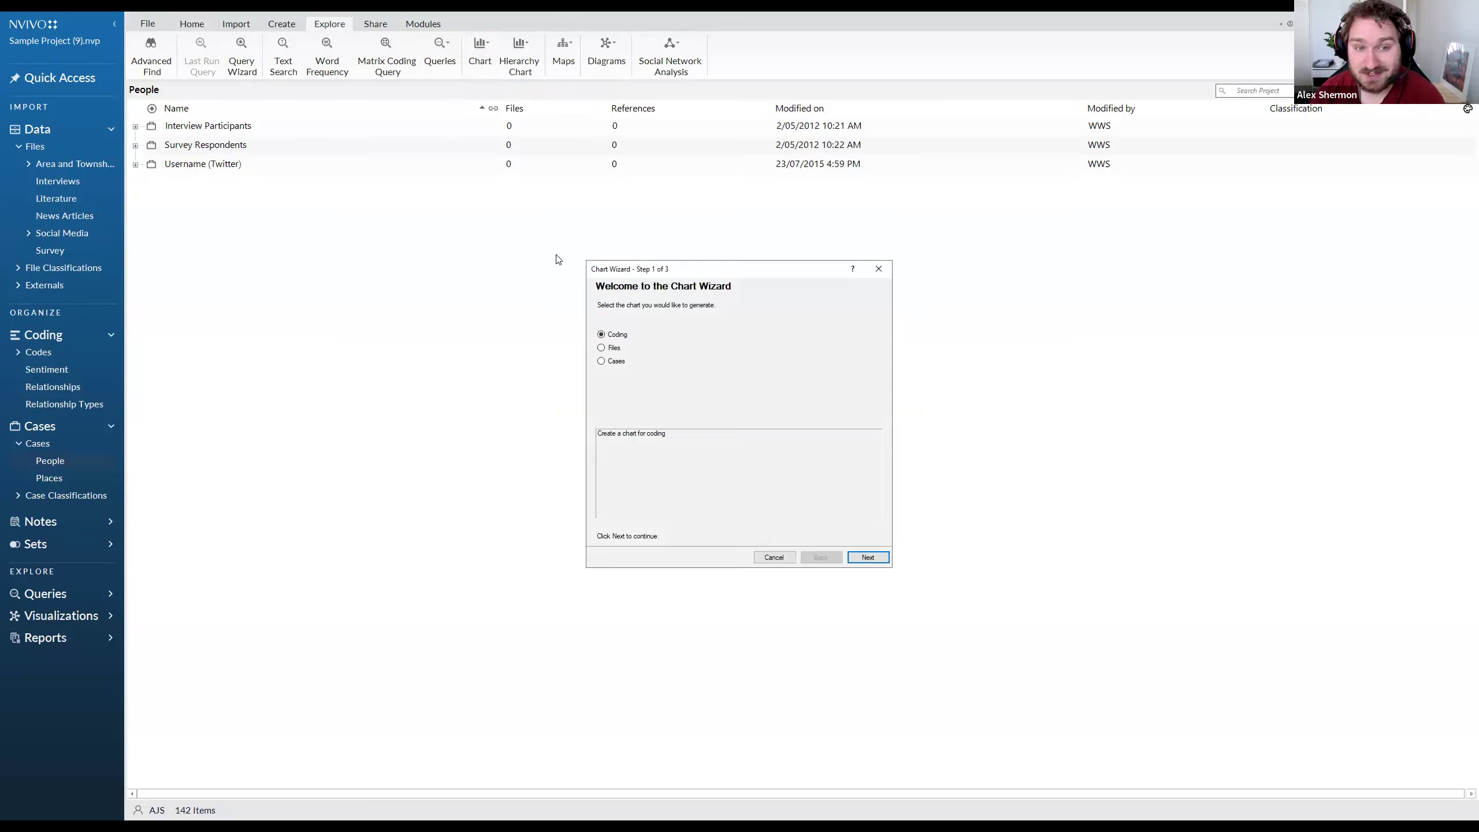
click(568, 299)
click(571, 314)
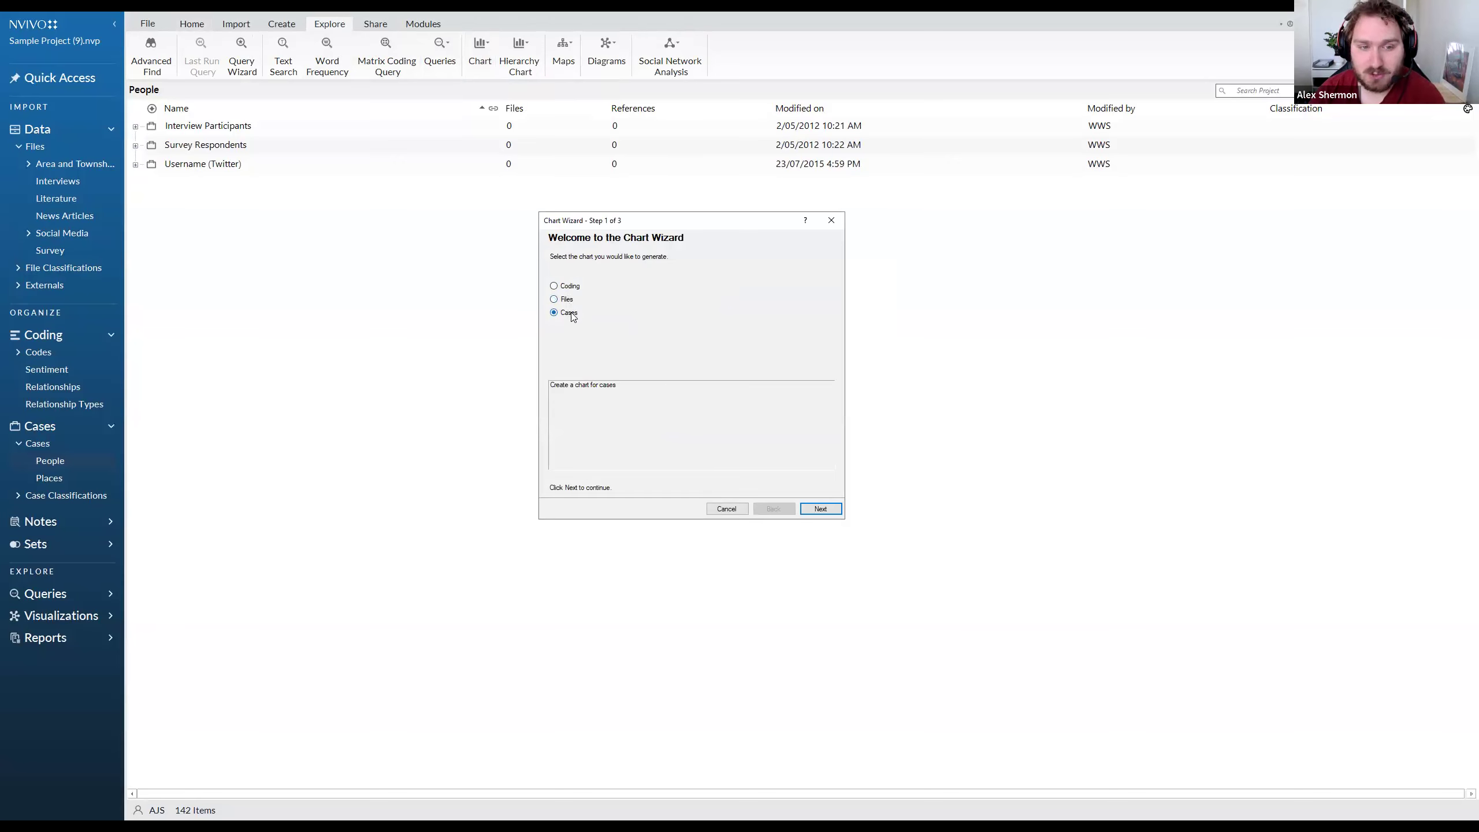
click(573, 300)
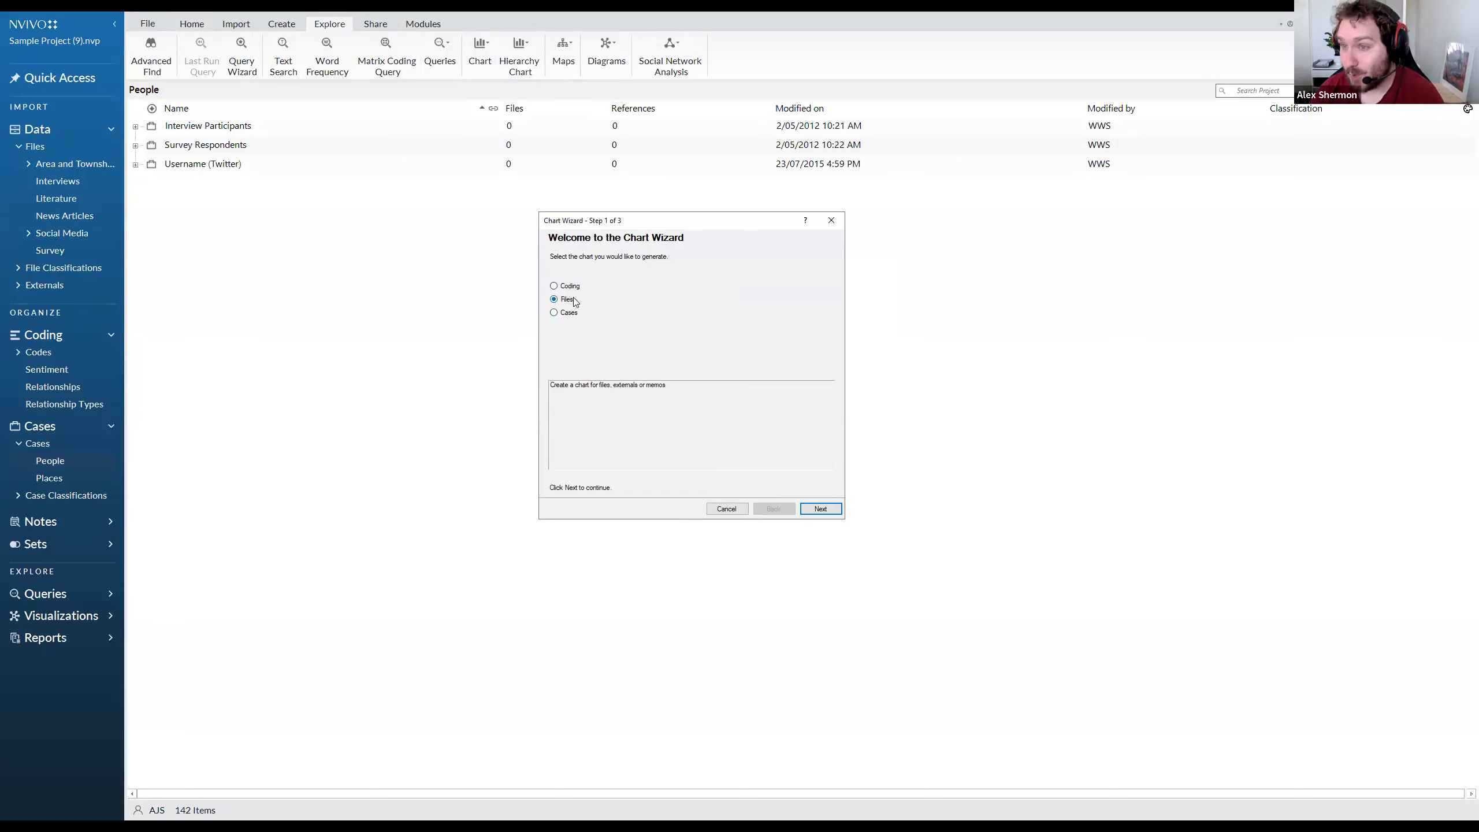
click(570, 288)
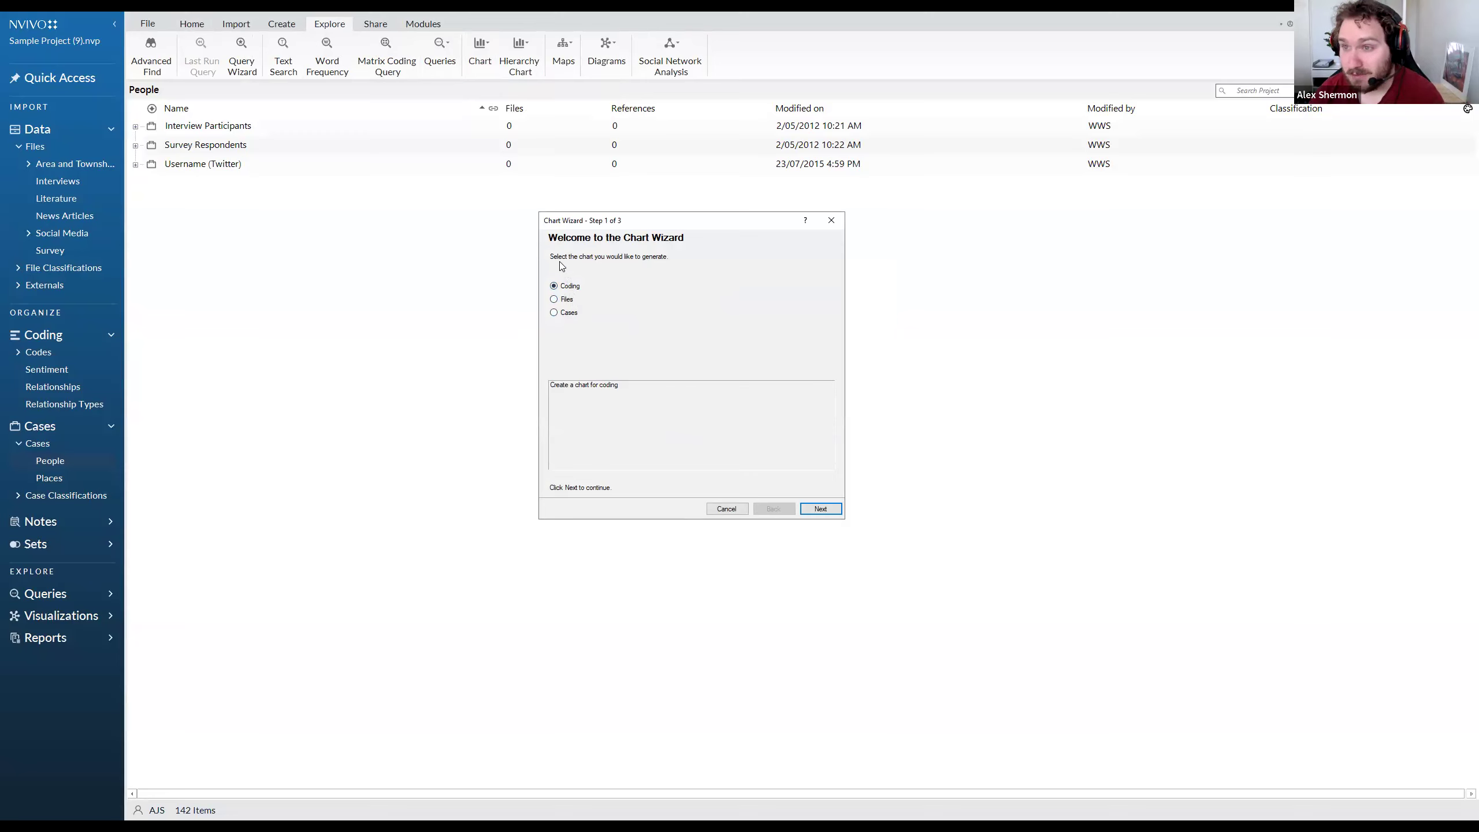
drag(601, 219, 581, 218)
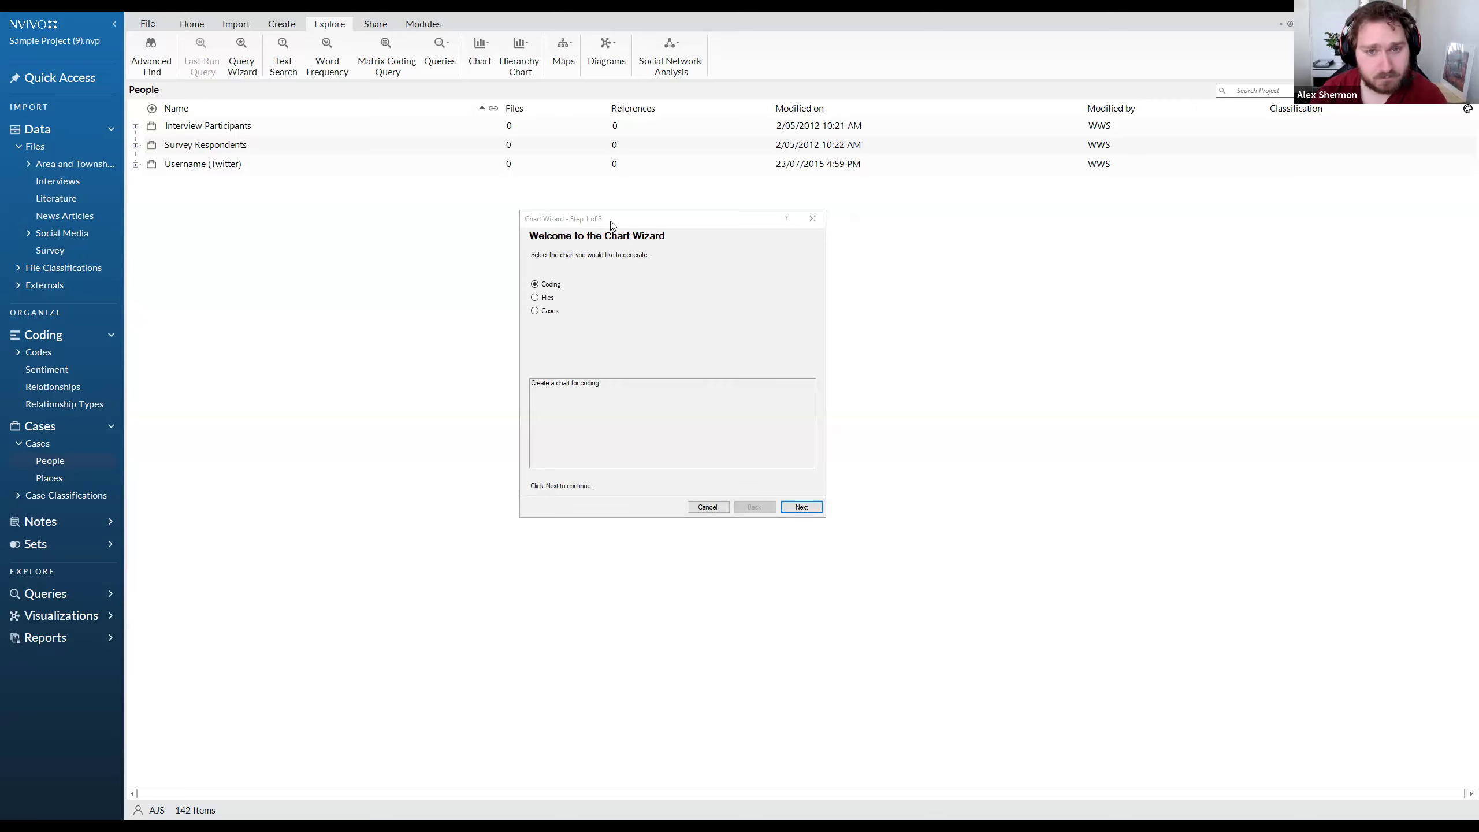
drag(764, 226, 745, 234)
click(792, 226)
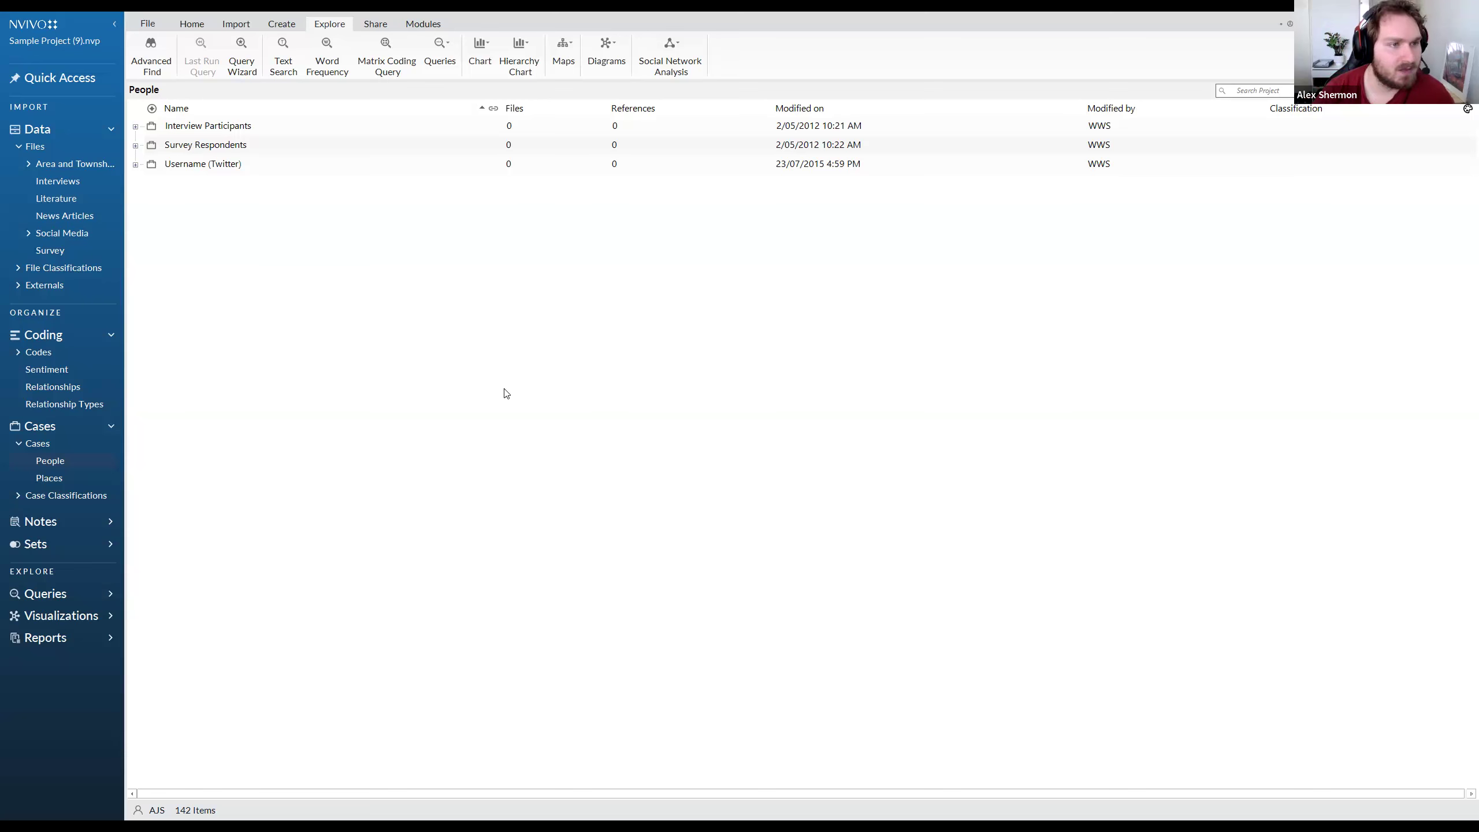
Create a document coding chart for the first interview listed in the Interviews folder
click(74, 187)
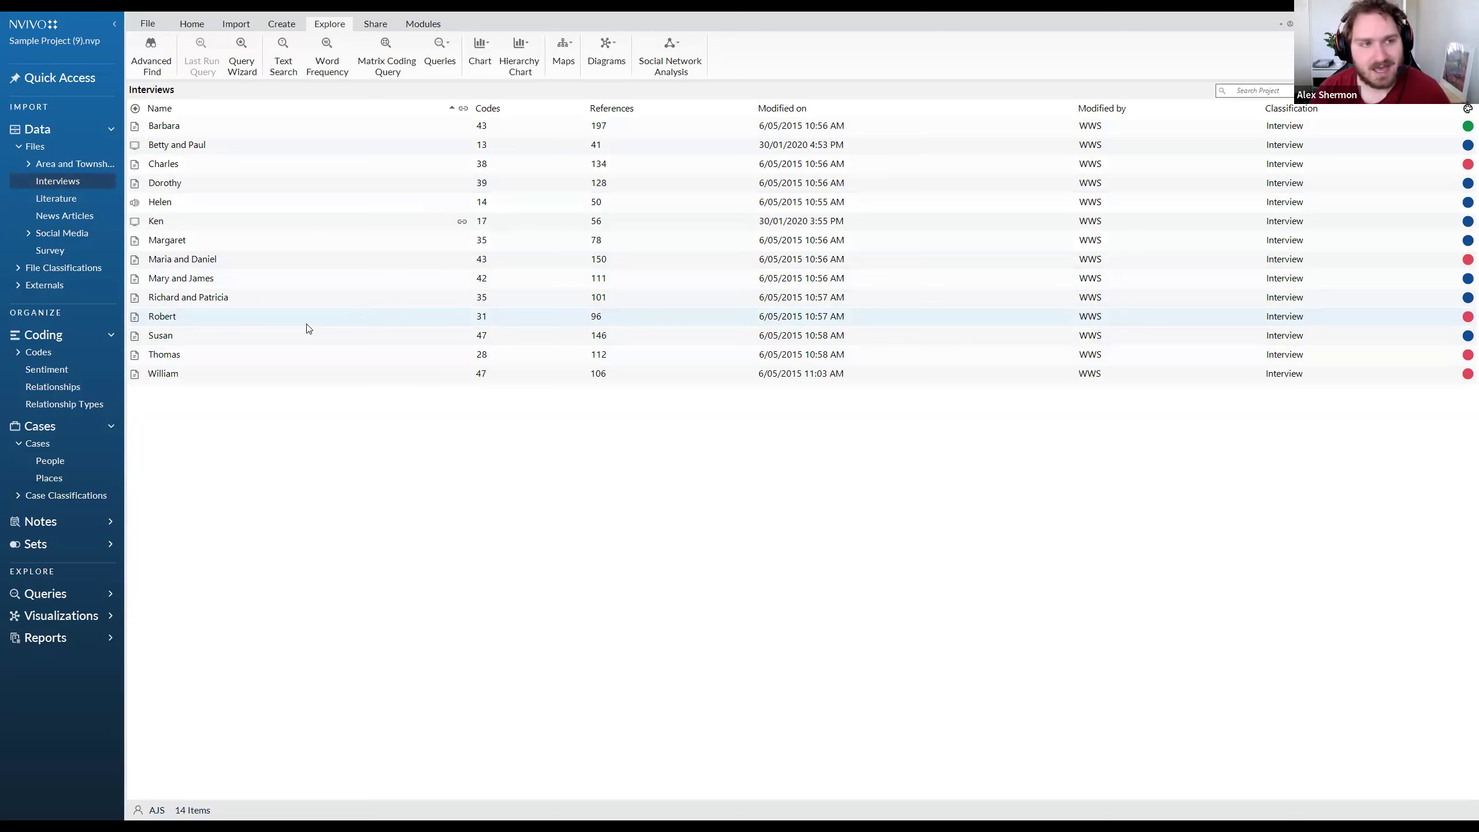
click(200, 130)
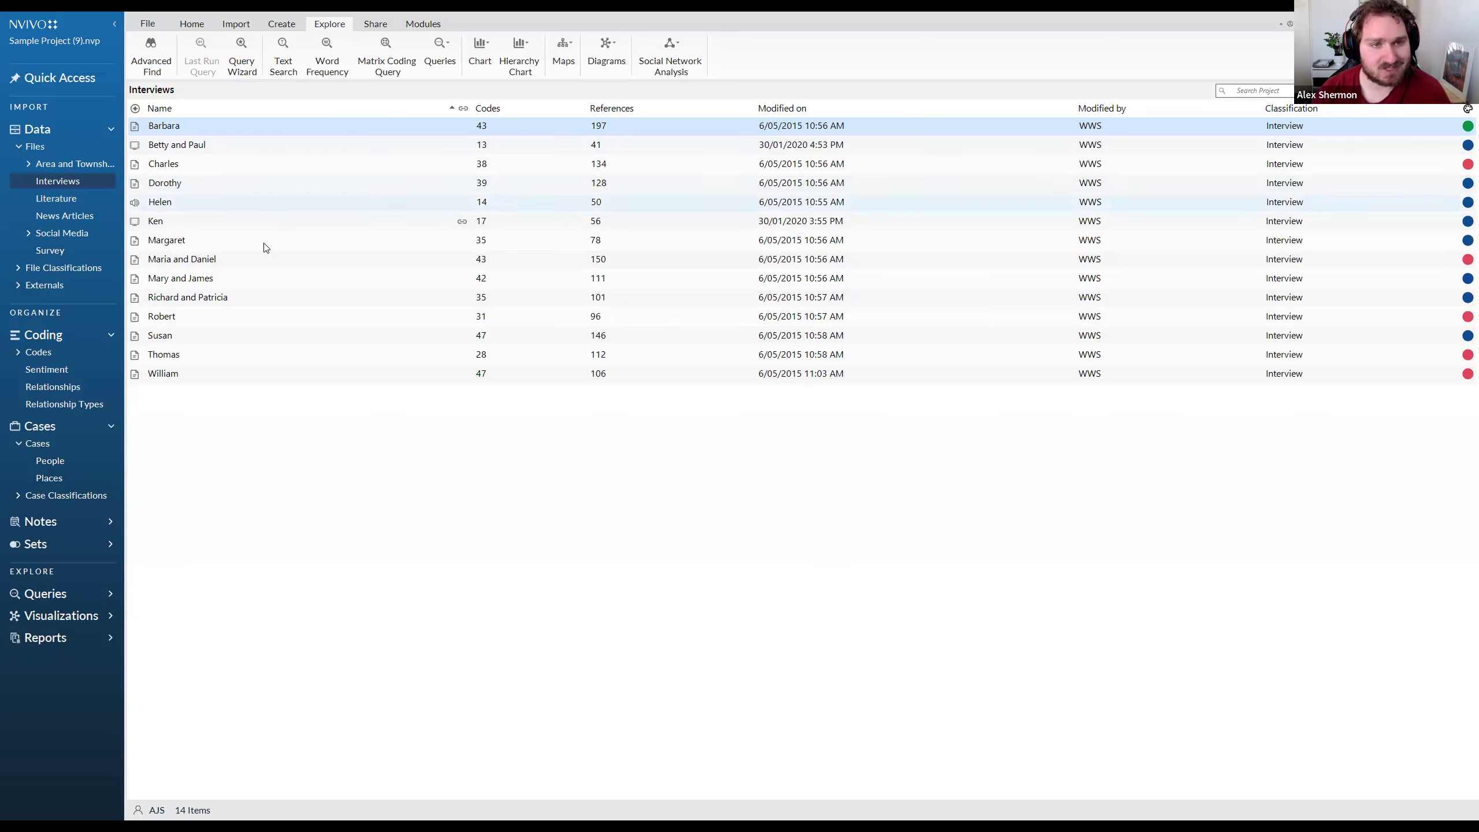
right_click(167, 125)
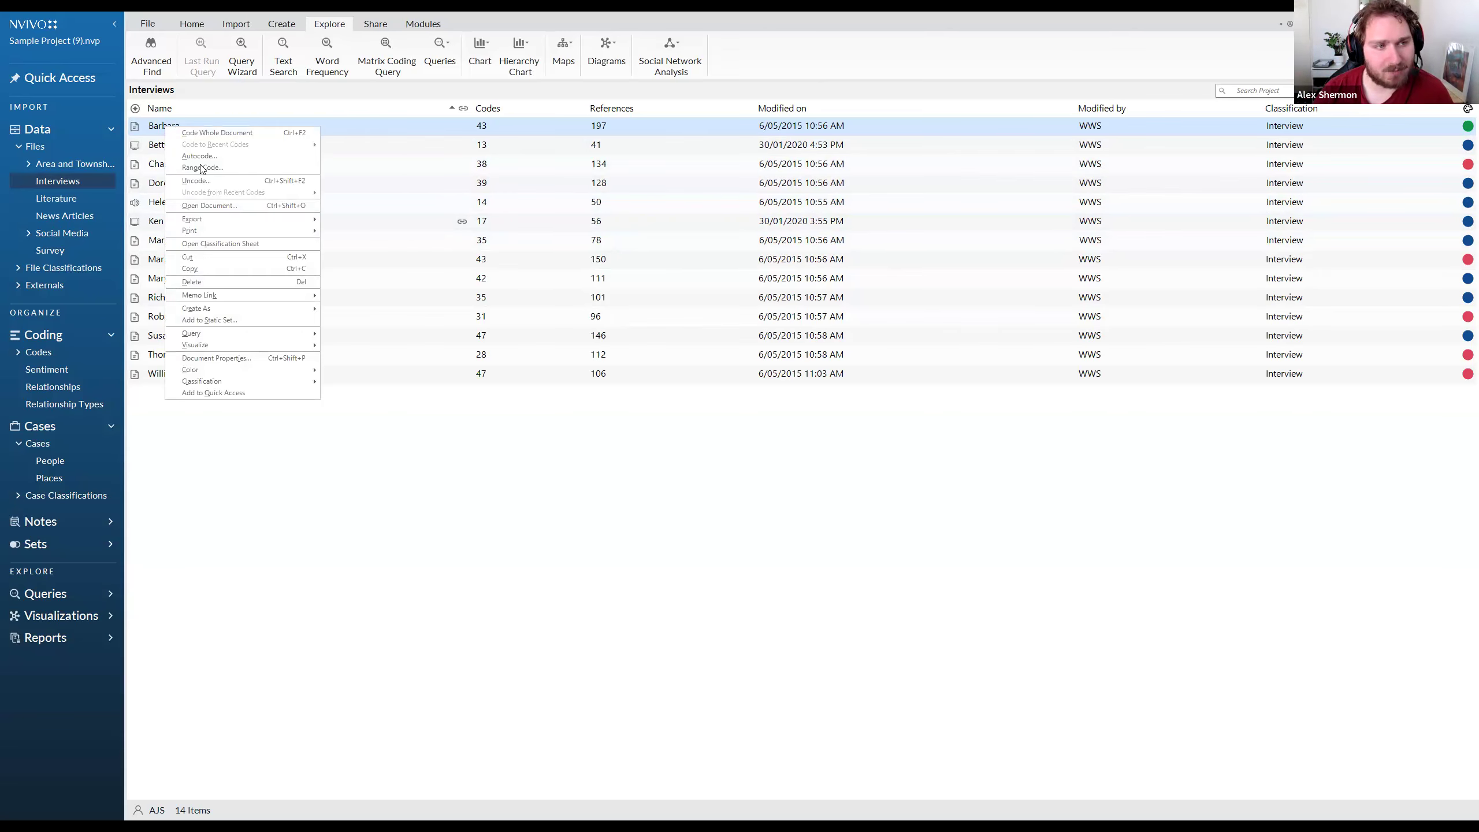
mouse_move(251, 347)
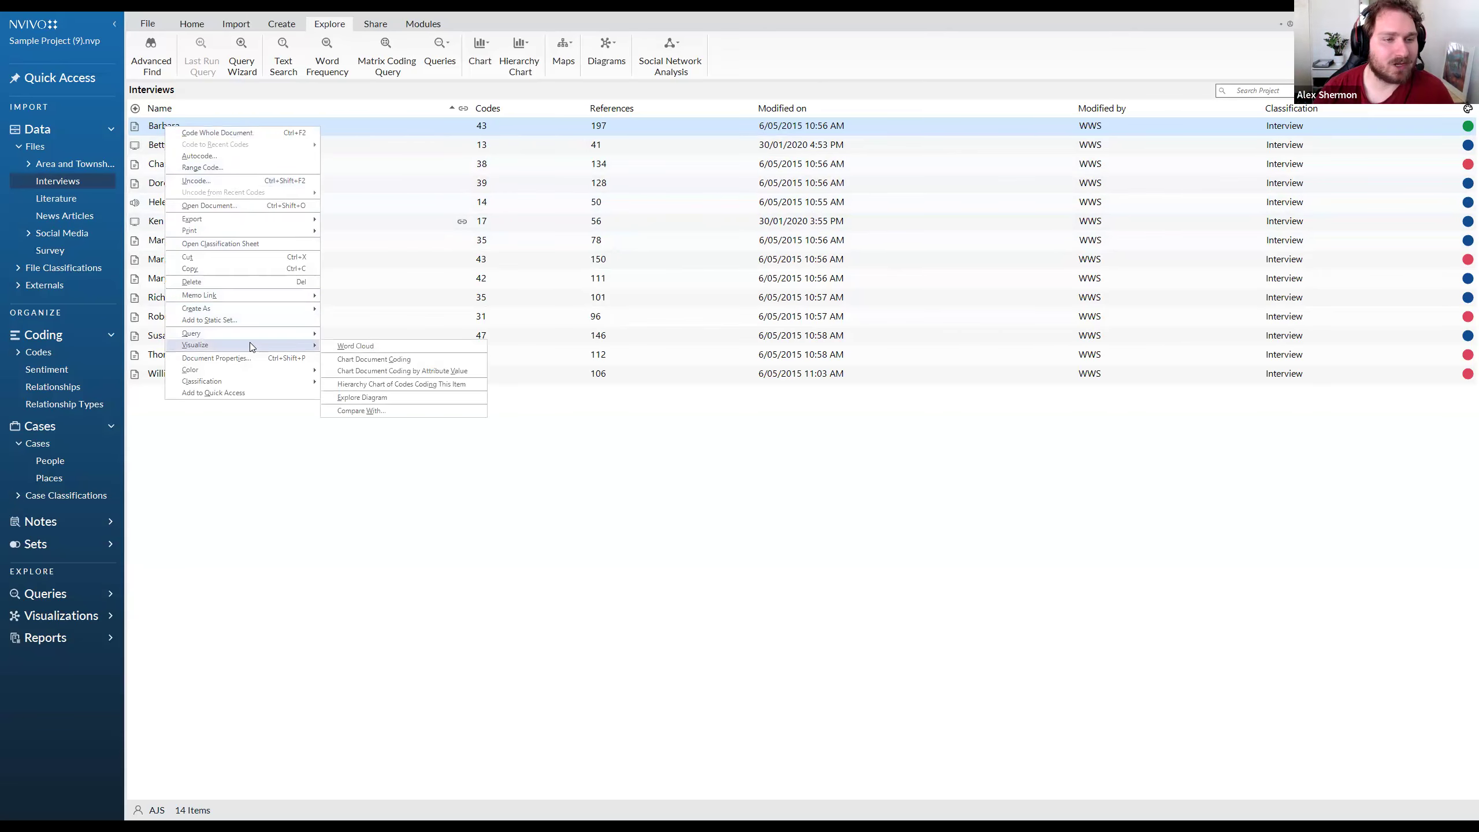
click(368, 360)
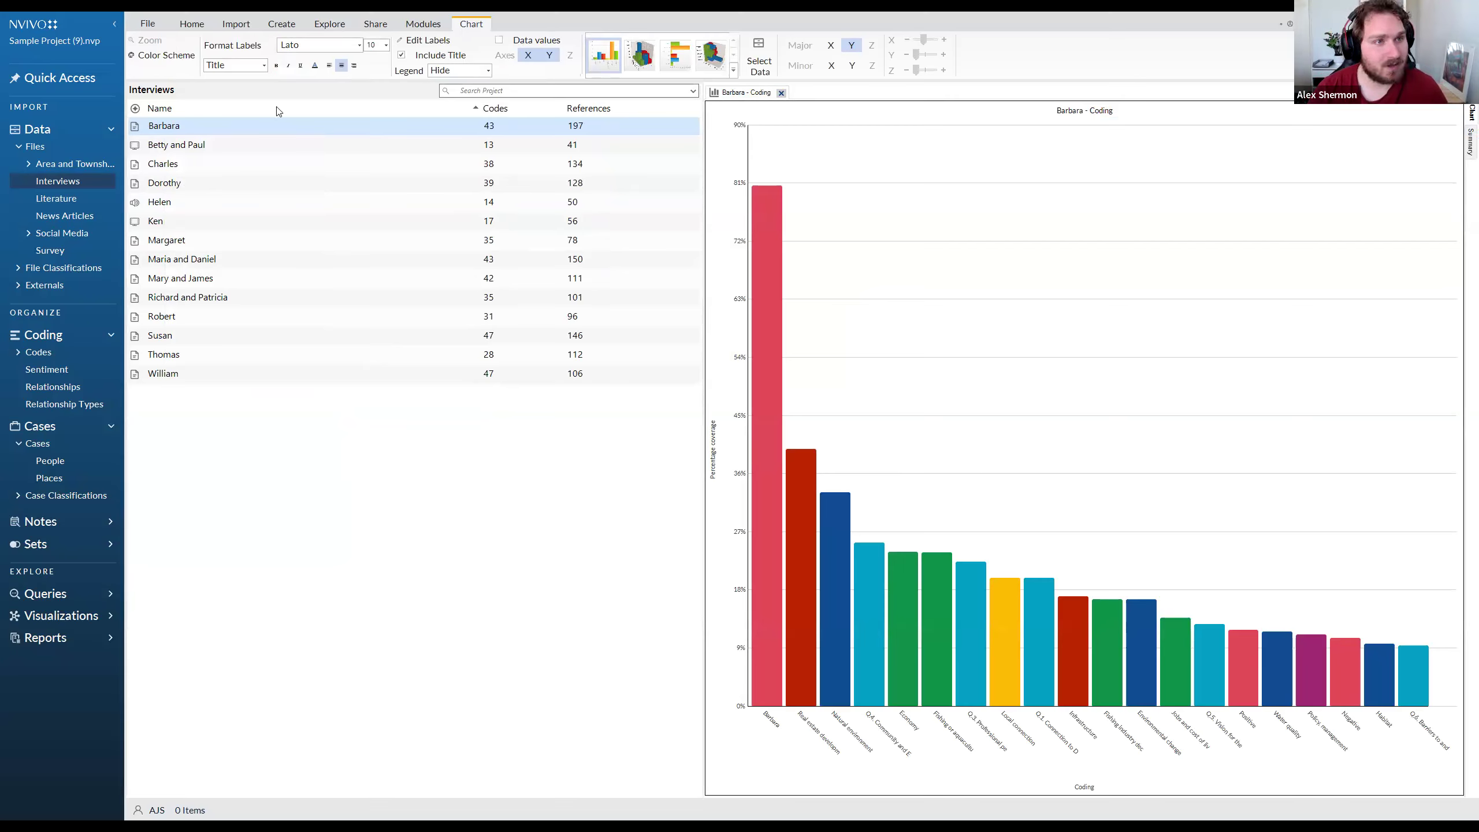
Switch the coding chart's color scheme to Automatic Colors and back to Item Colors
click(163, 56)
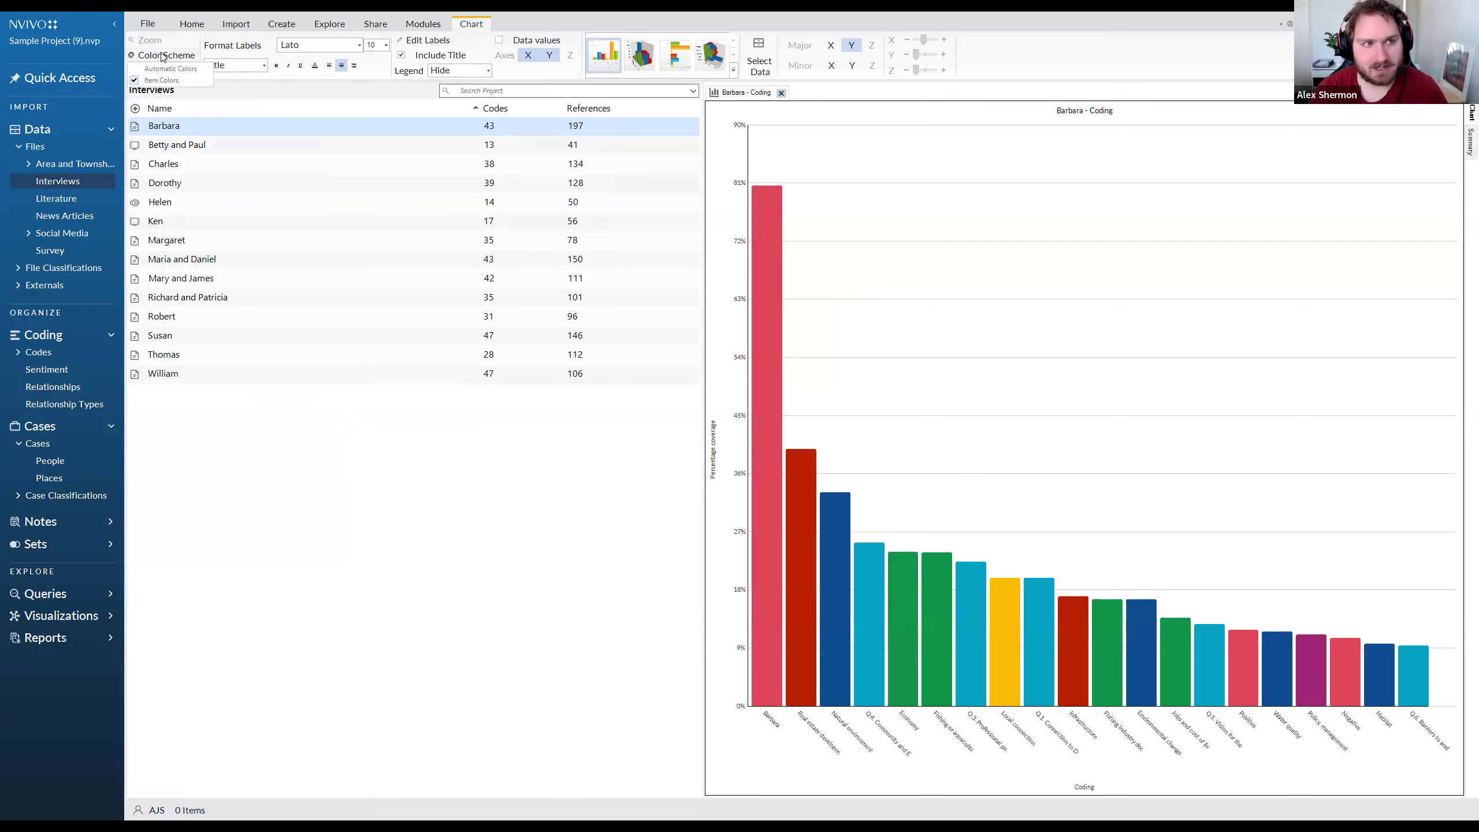
click(163, 56)
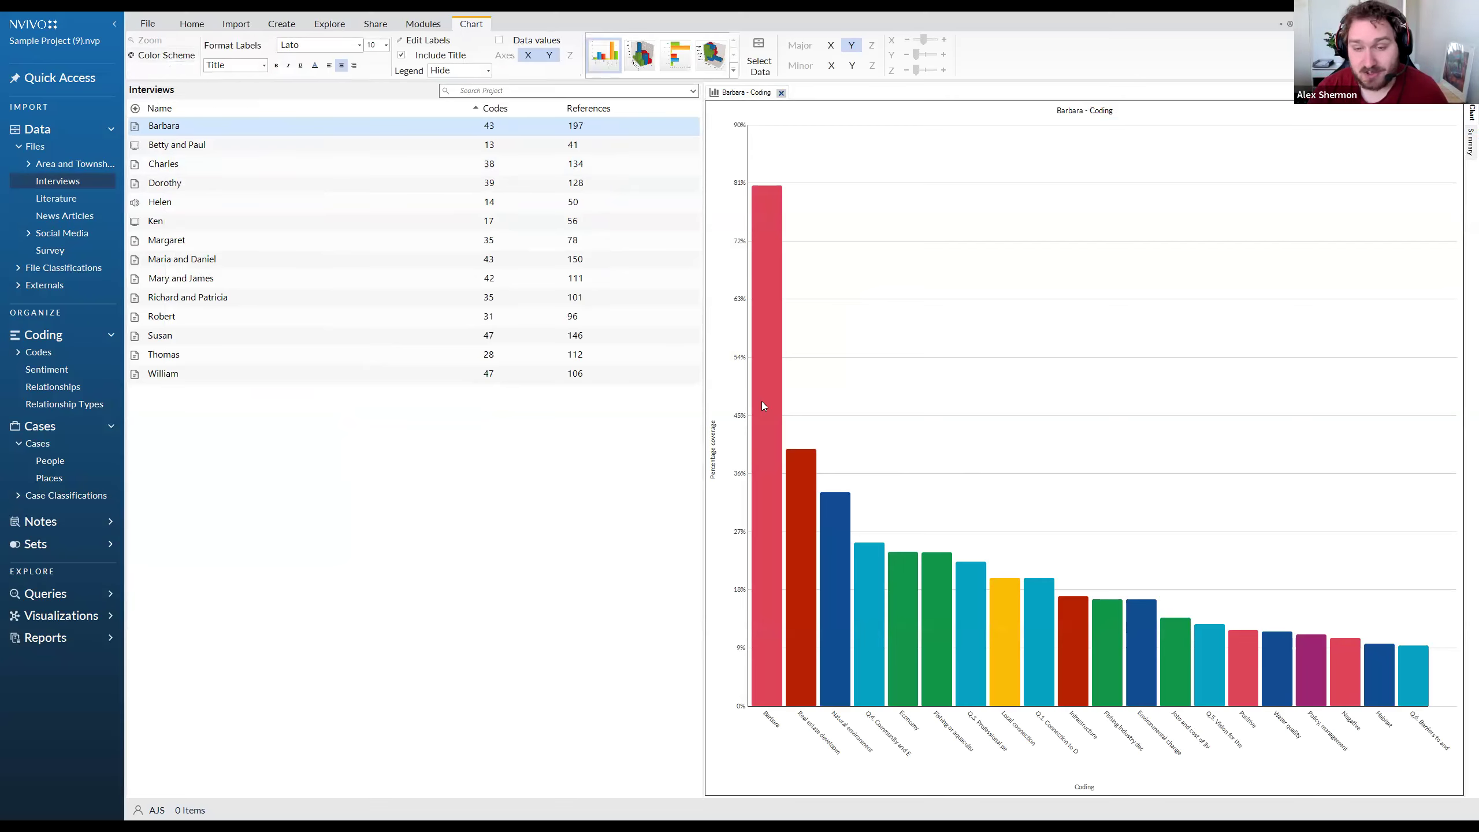
click(162, 56)
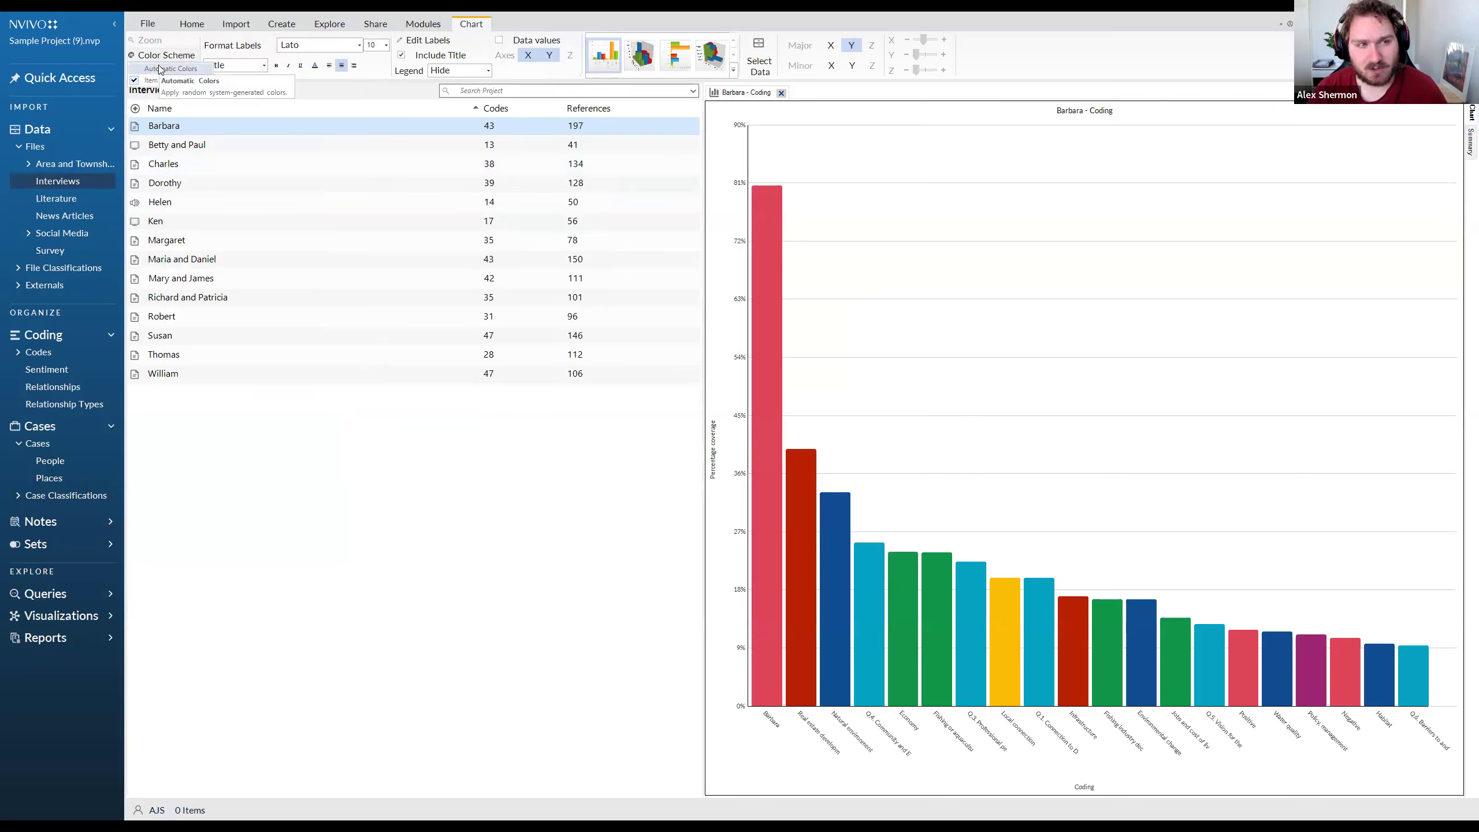
click(161, 68)
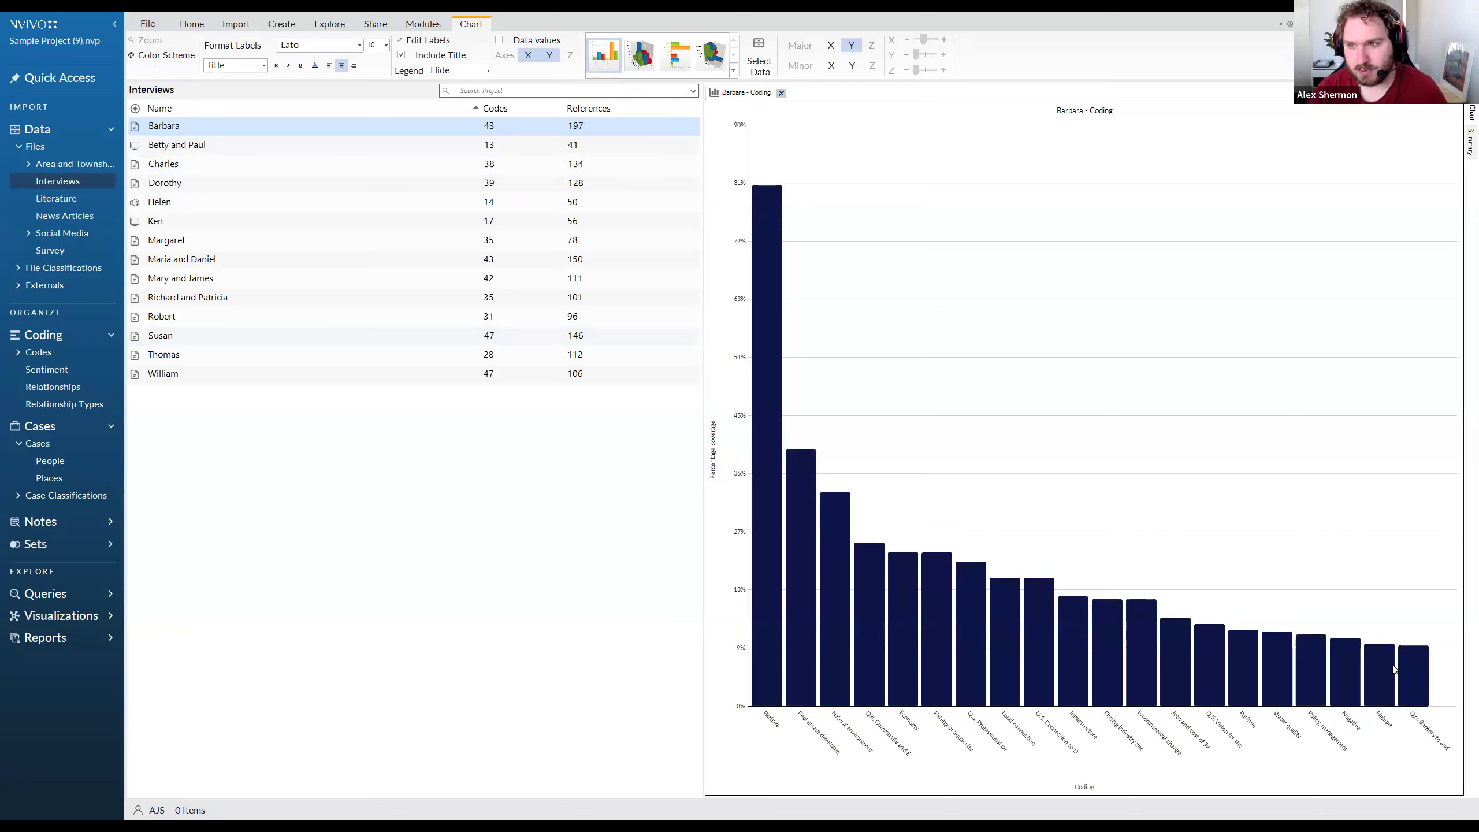
click(169, 56)
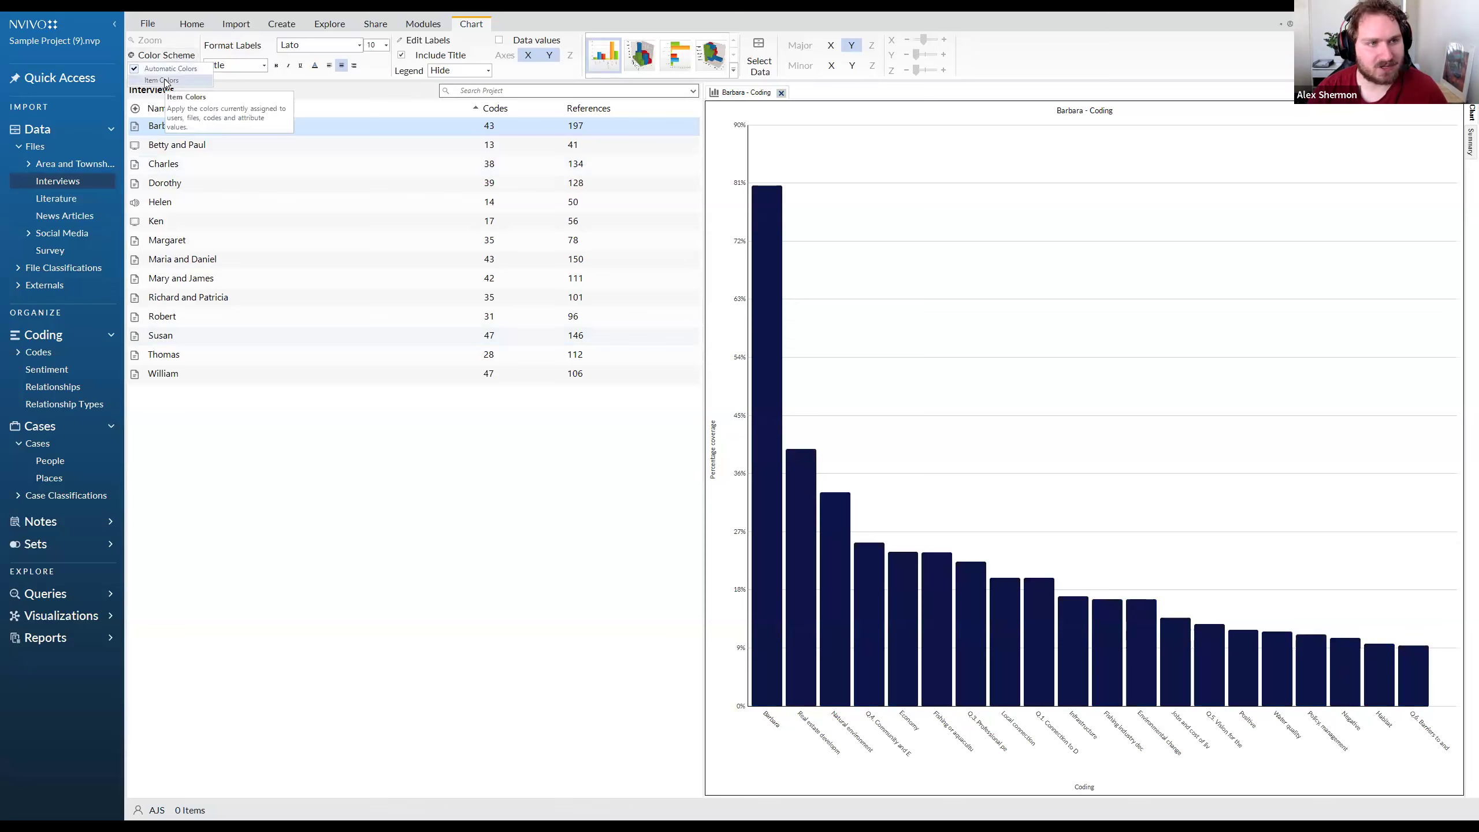
click(154, 114)
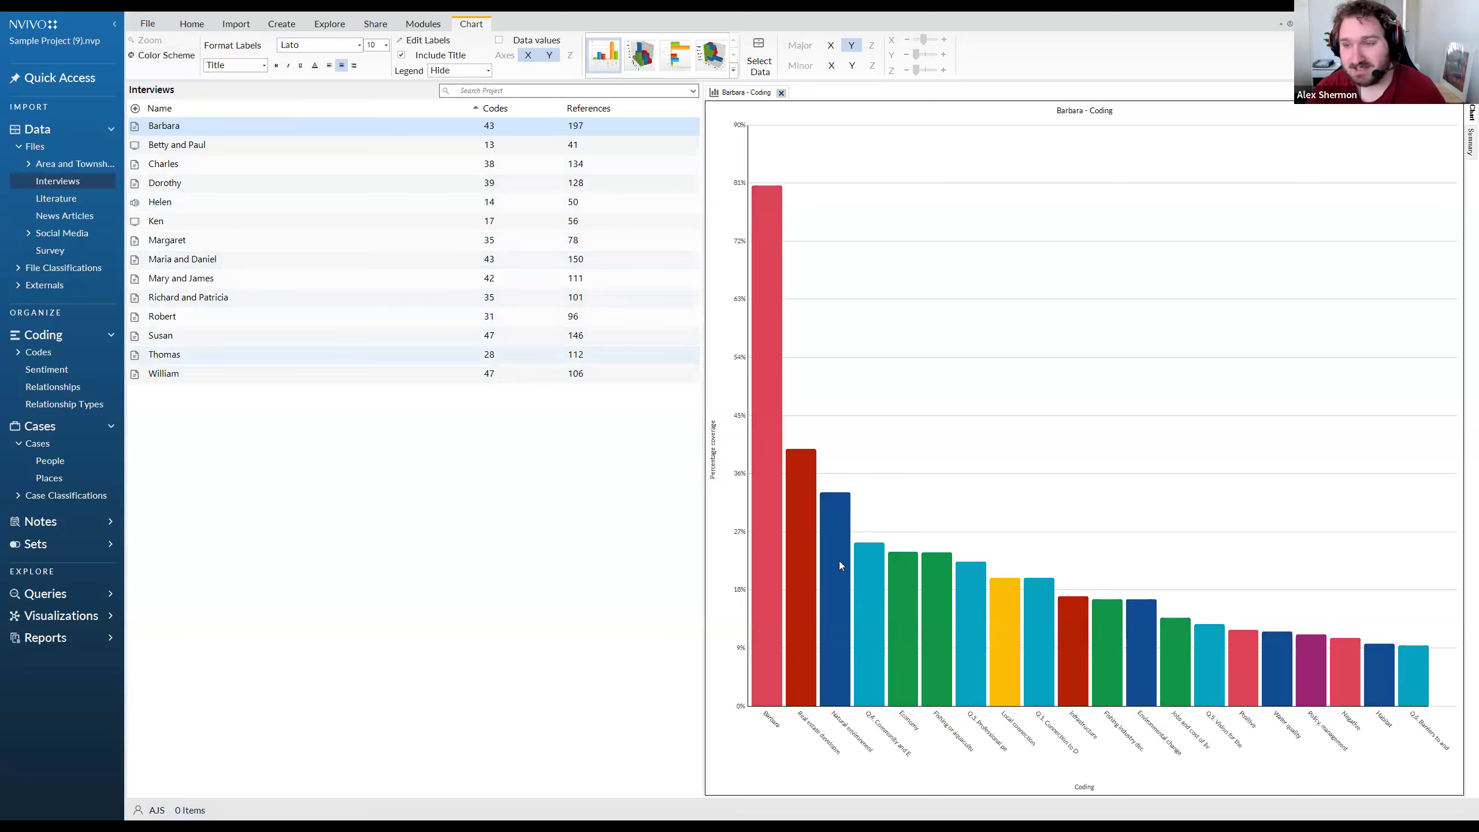
Open the coding chart's data options and set the X-axis to Selected codes and cases
mouse_move(840, 562)
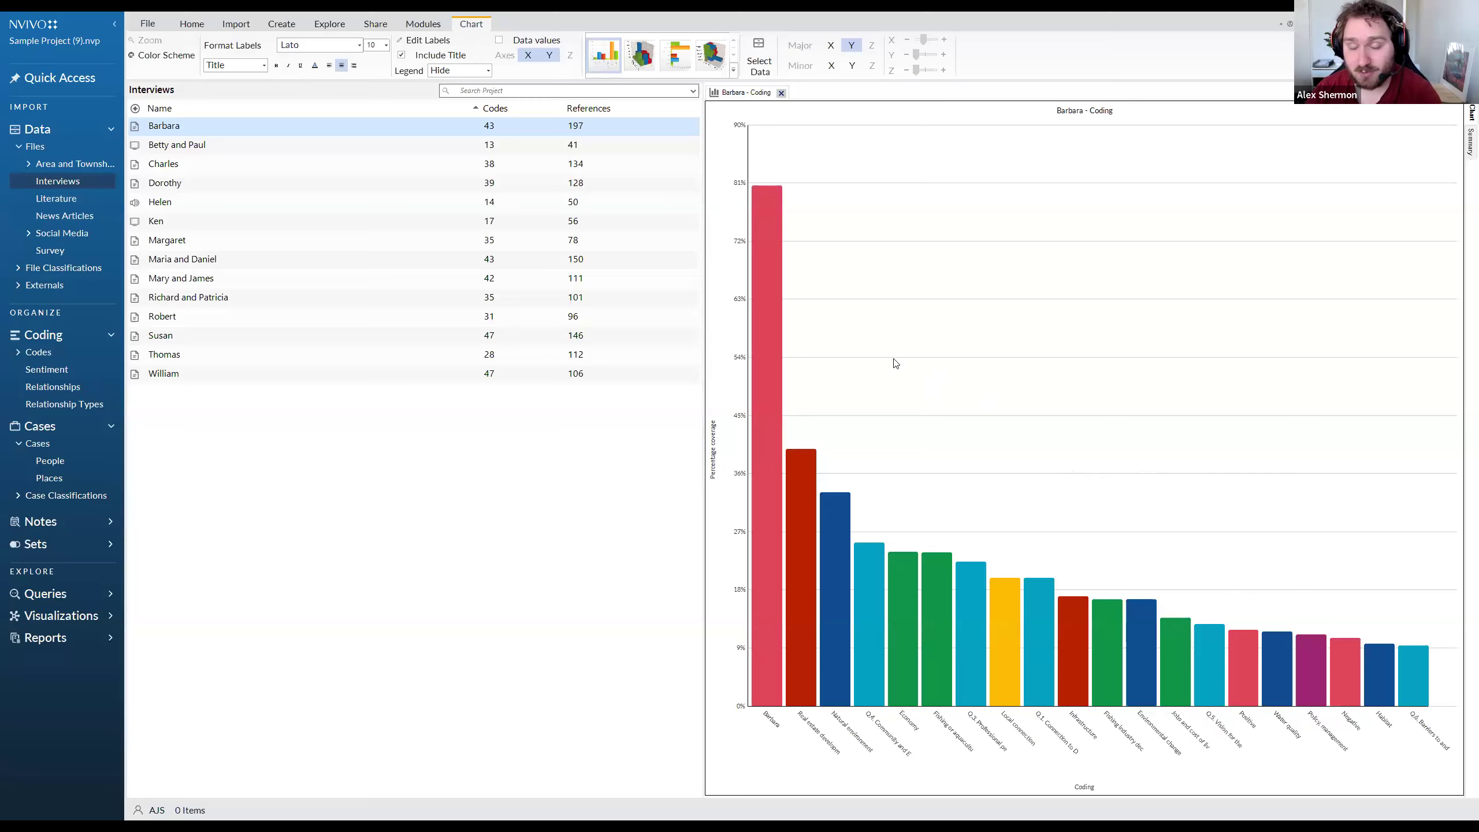
right_click(950, 341)
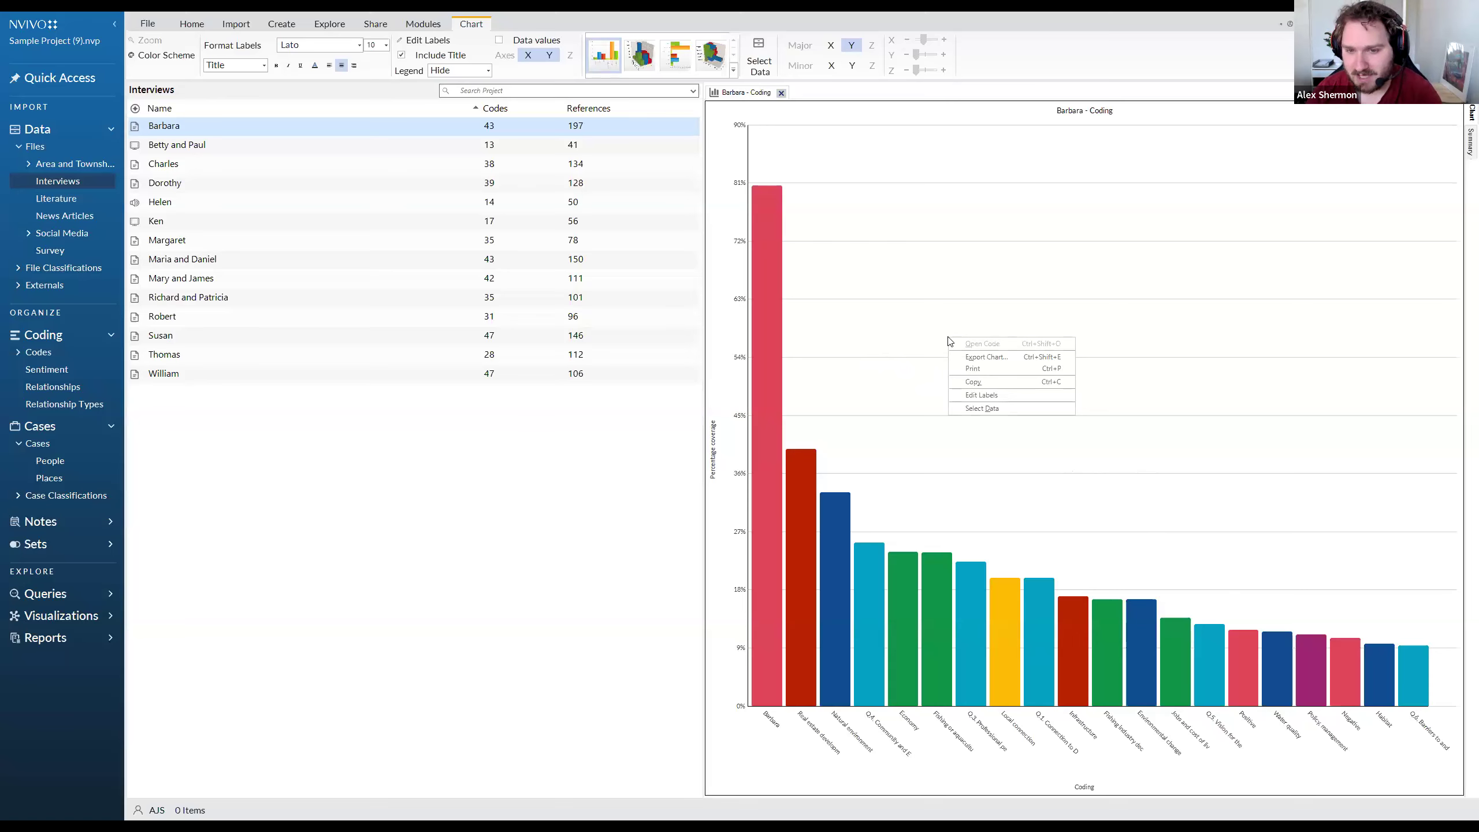
click(992, 410)
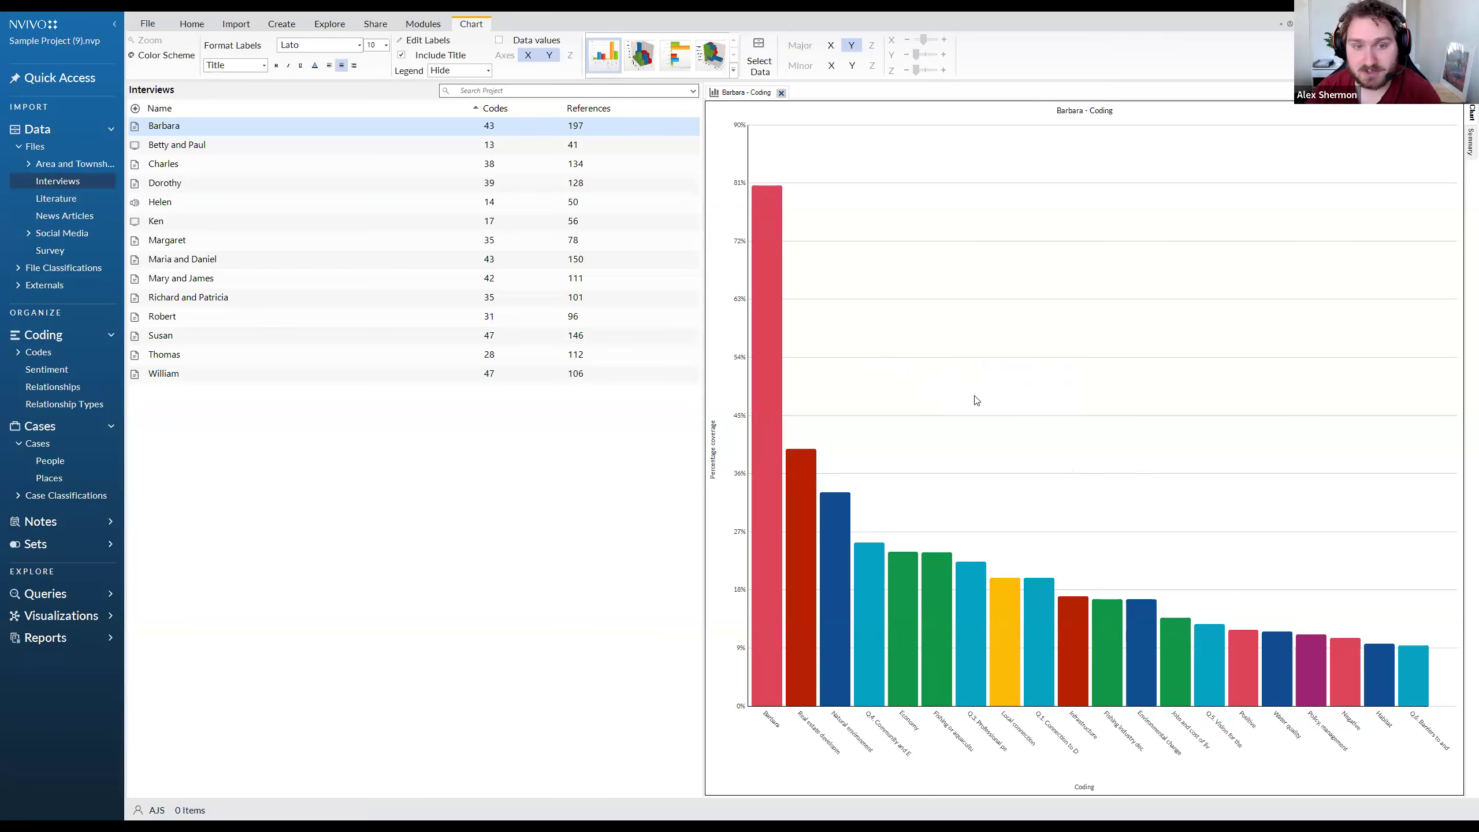
drag(802, 302, 982, 247)
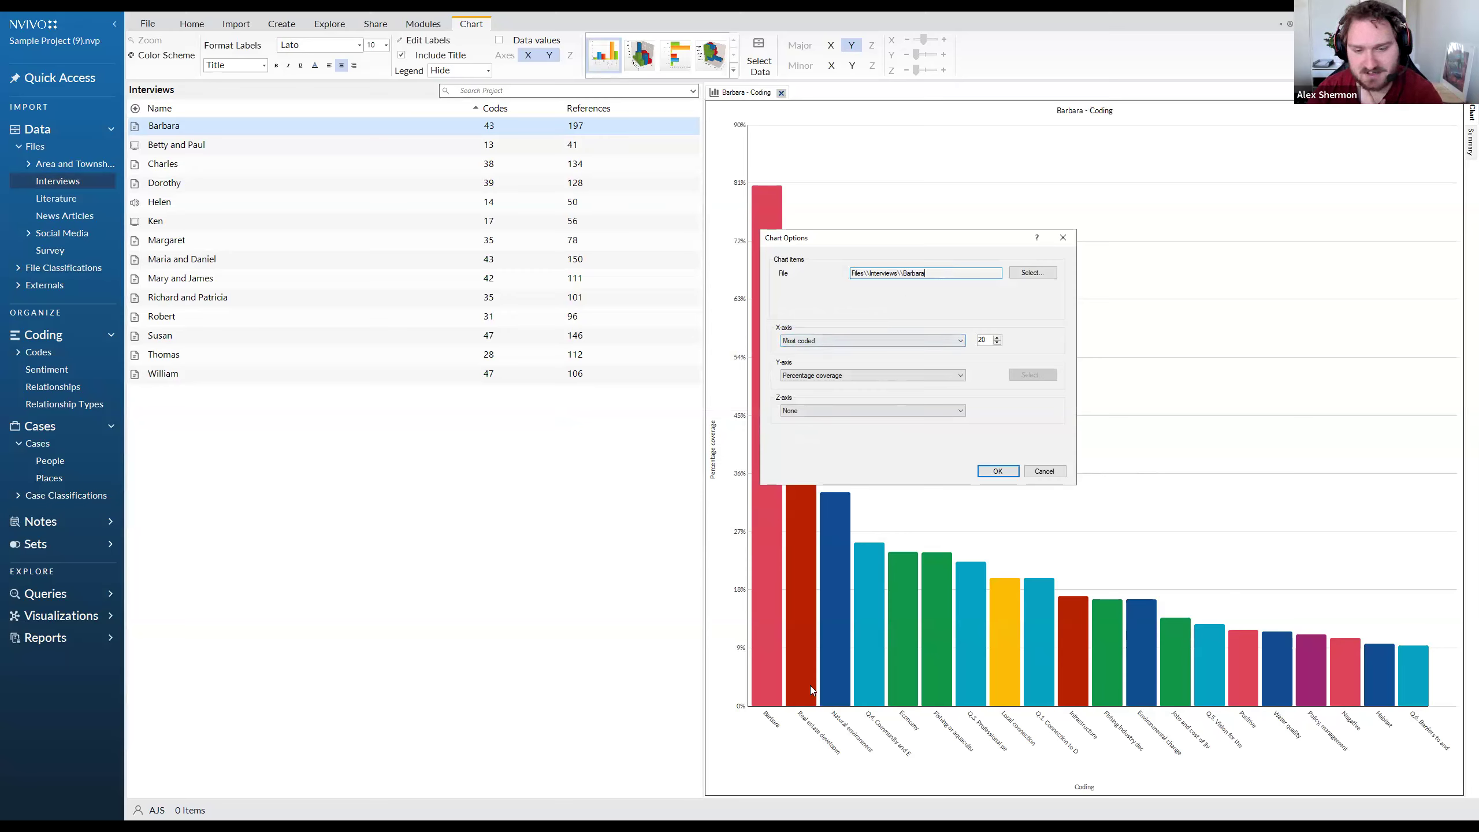
click(877, 339)
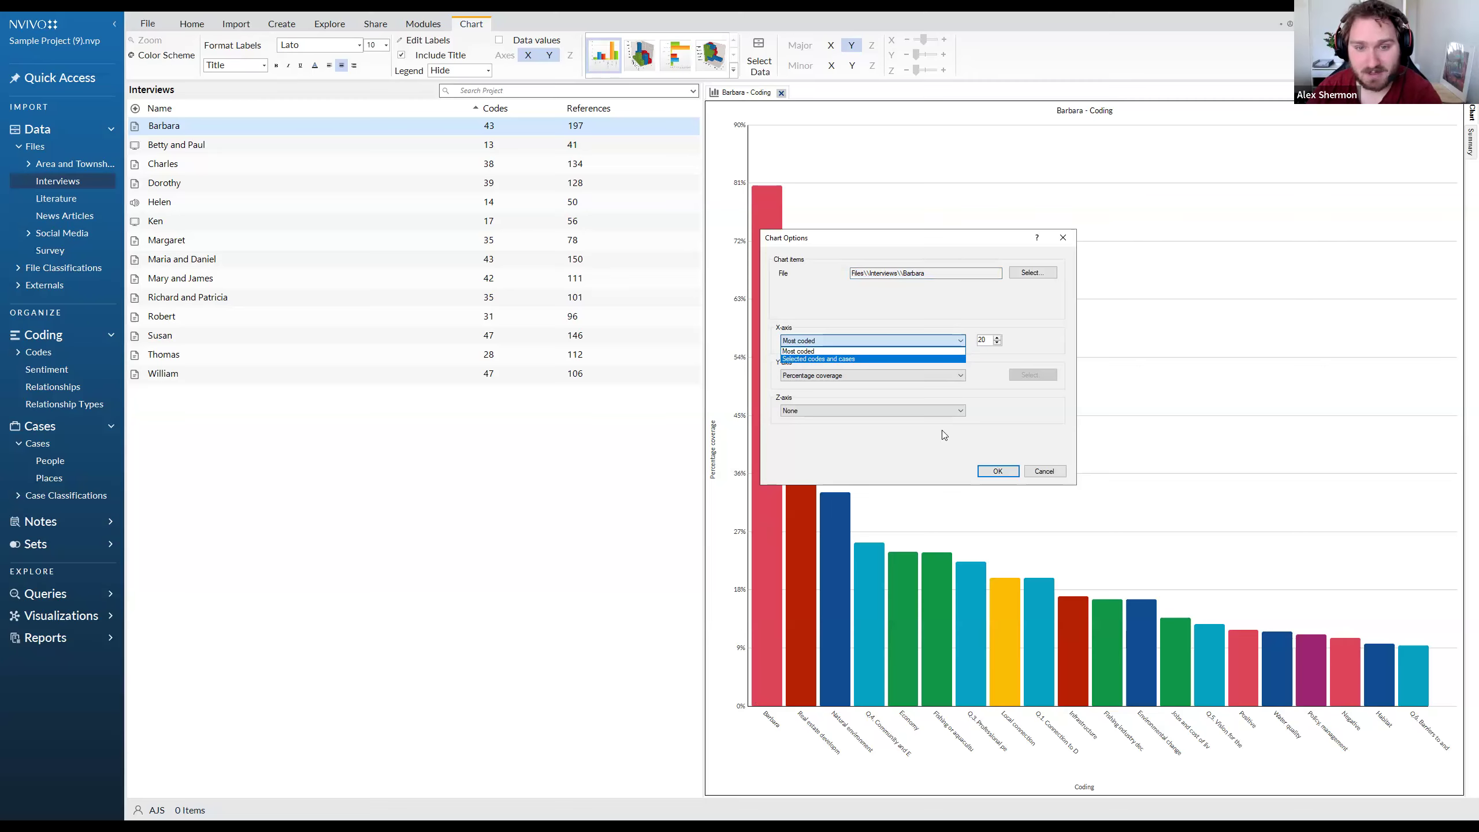
click(810, 360)
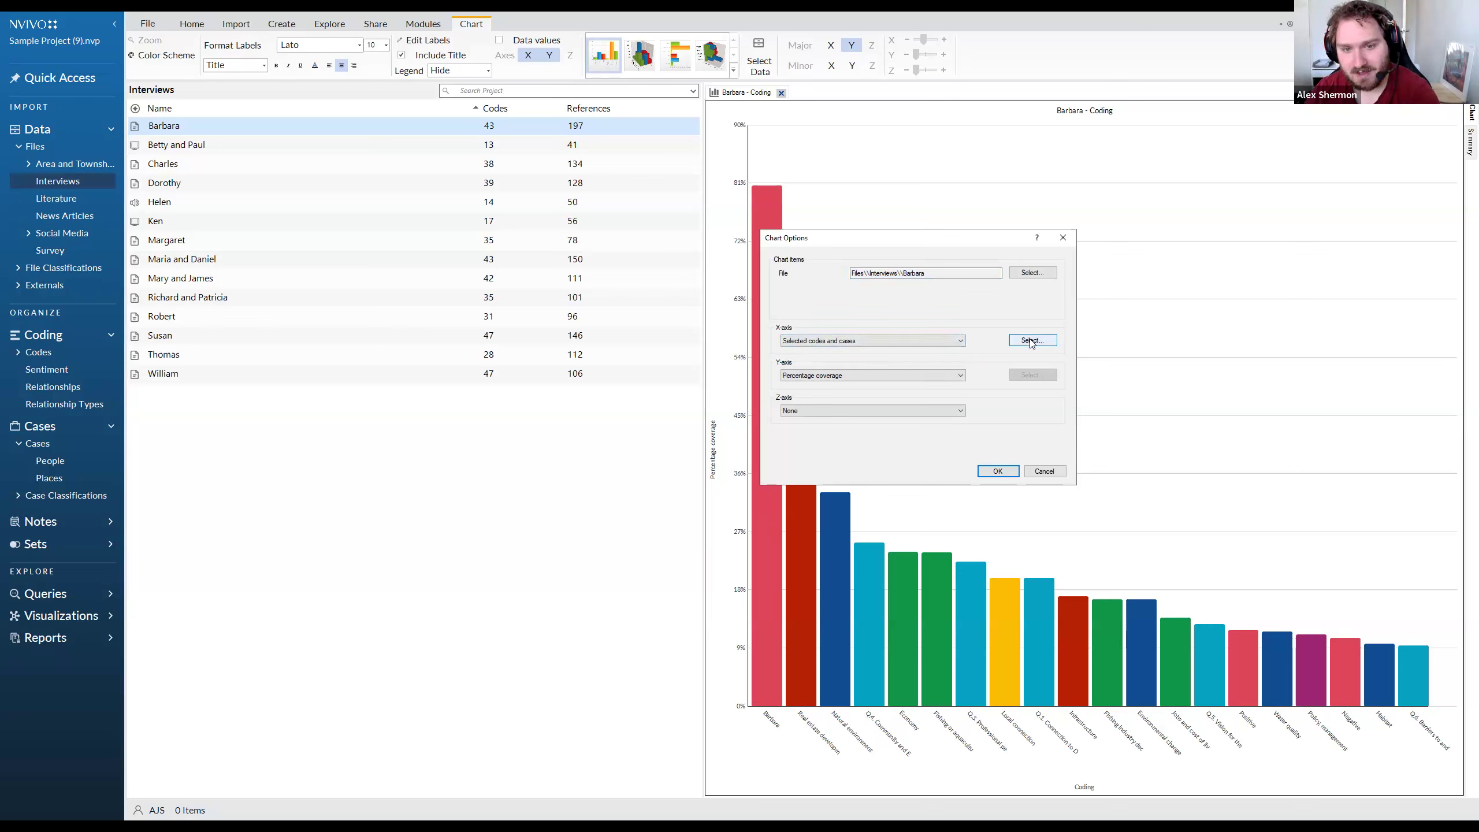
Select every top-level code except Attitude and Memorable quotes for the X-axis, and apply the chart options
click(1032, 343)
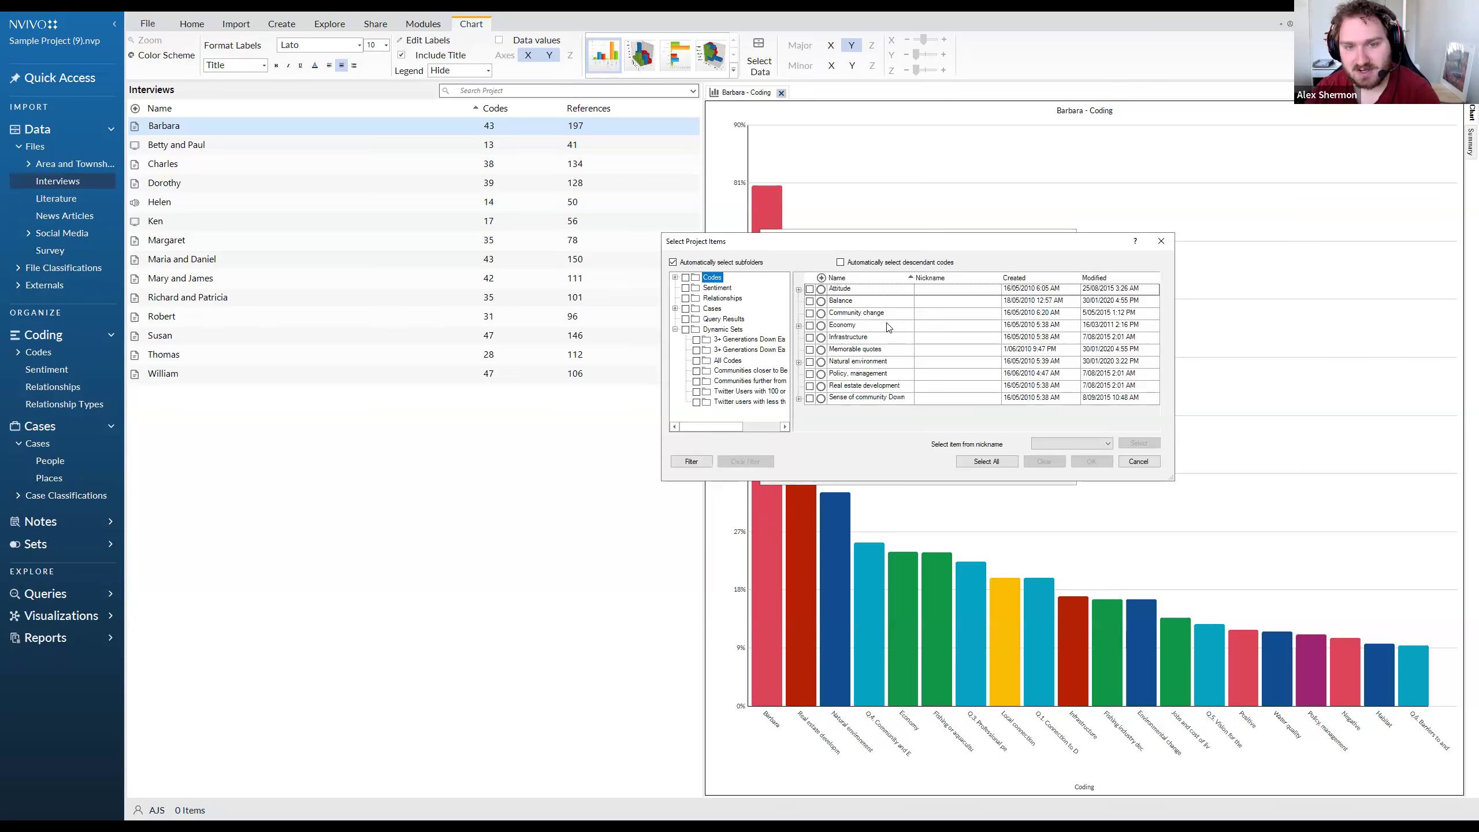
click(811, 302)
click(810, 314)
click(811, 326)
click(810, 338)
click(810, 362)
click(810, 374)
click(811, 387)
click(810, 398)
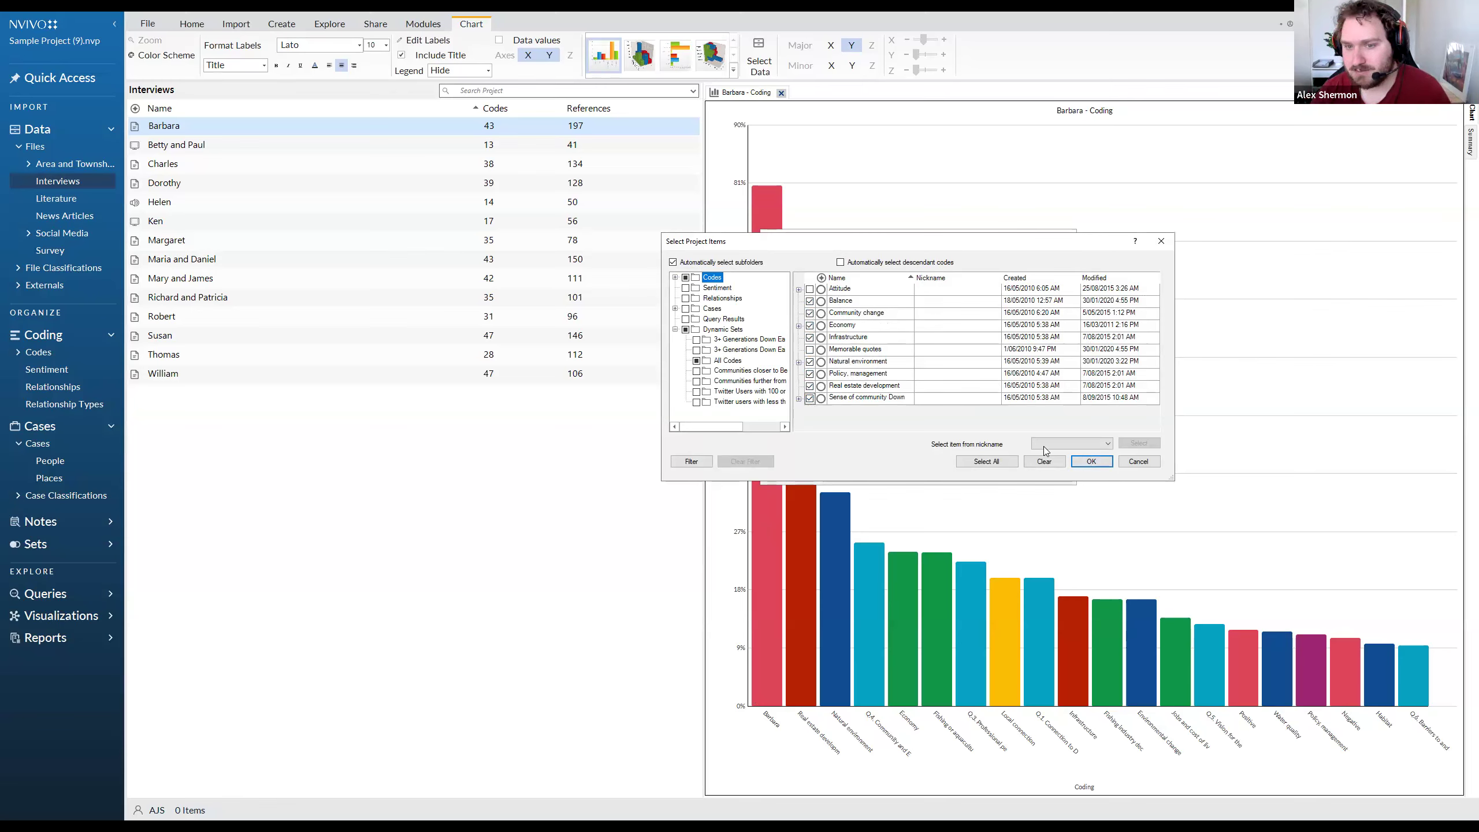
click(1091, 462)
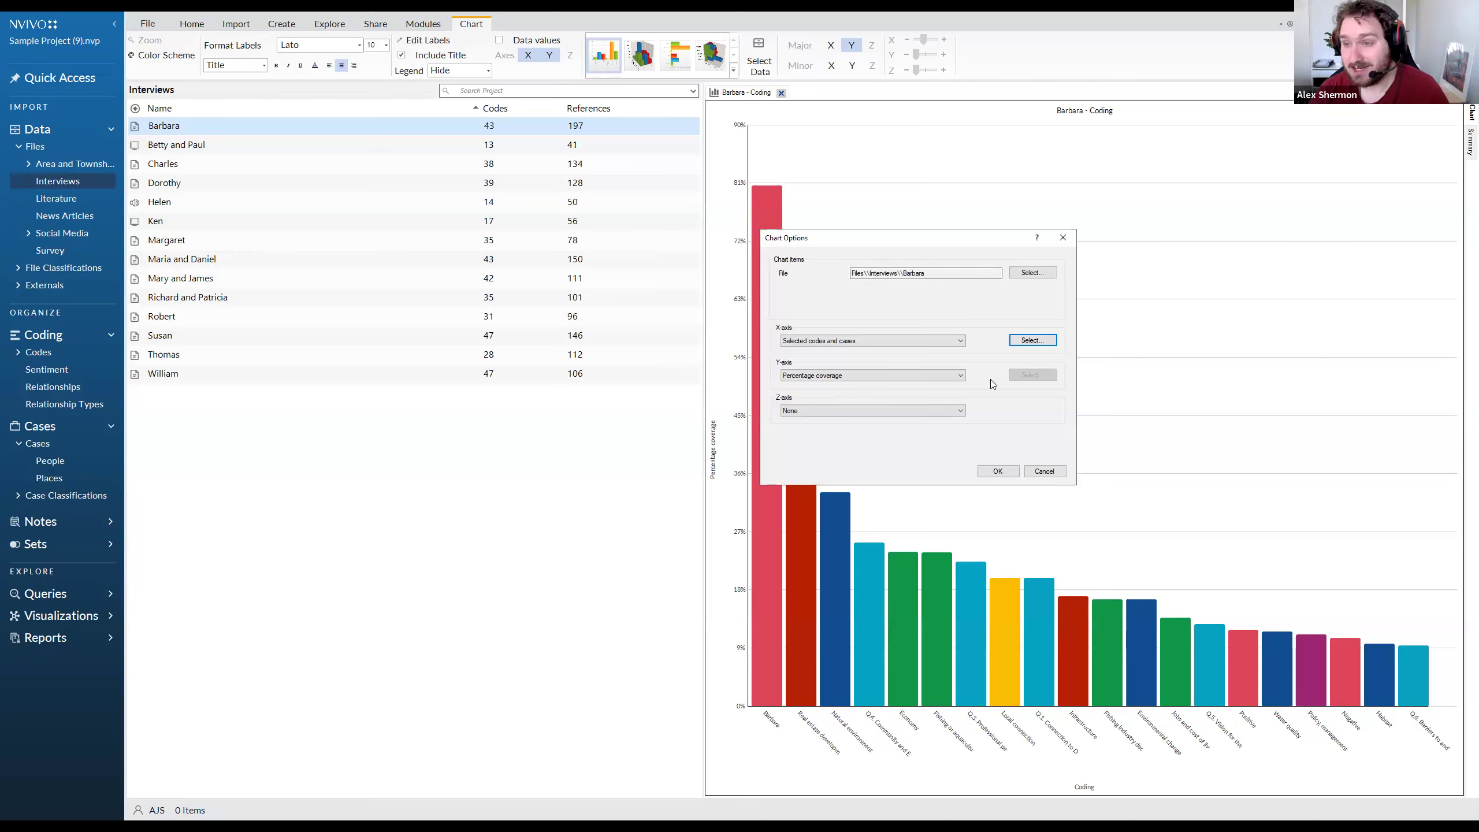
click(996, 472)
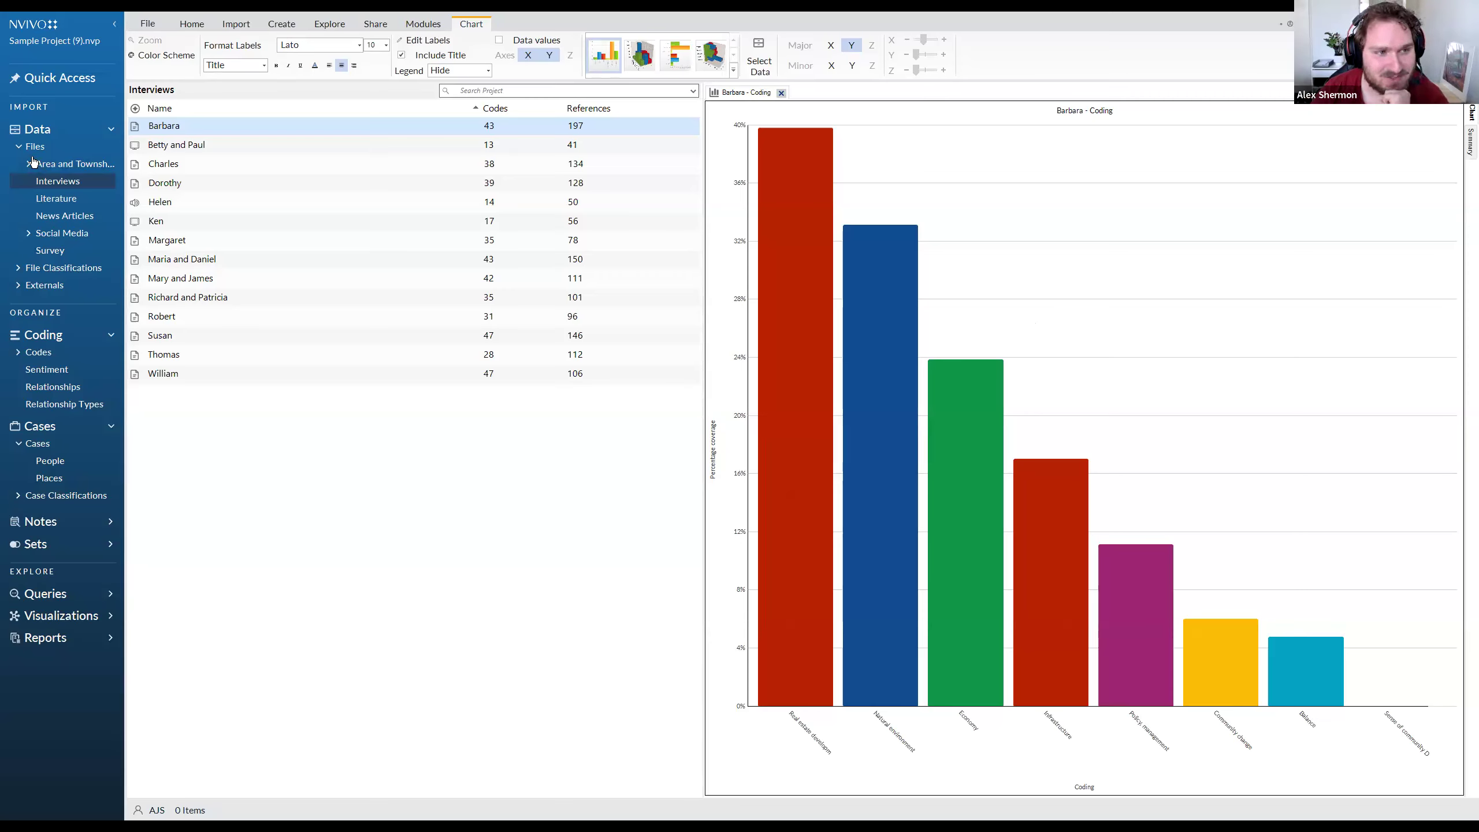
View the color choices available for the Balance code, and choose Item Colors as the chart's color scheme
click(41, 357)
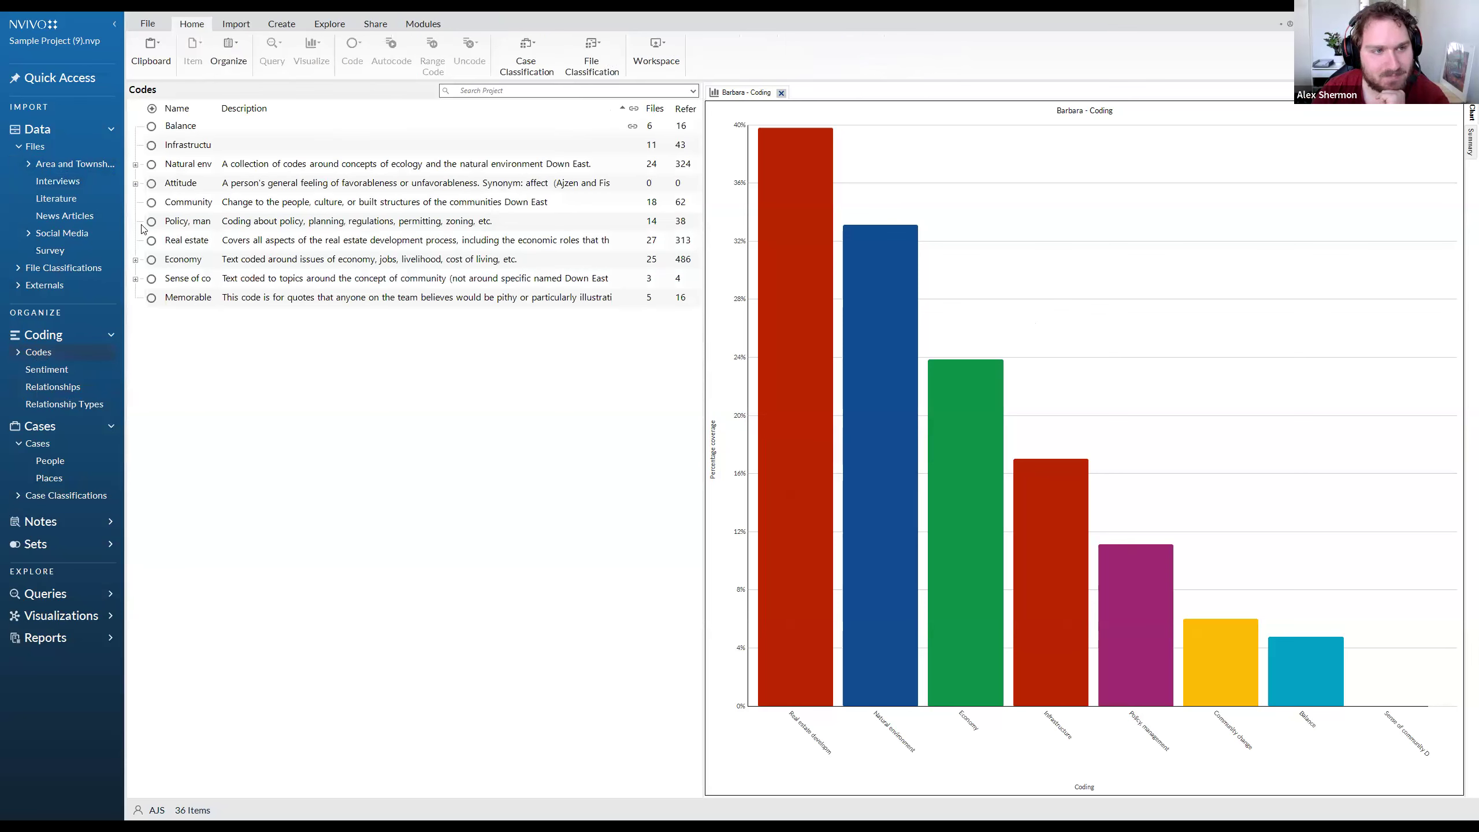
right_click(177, 135)
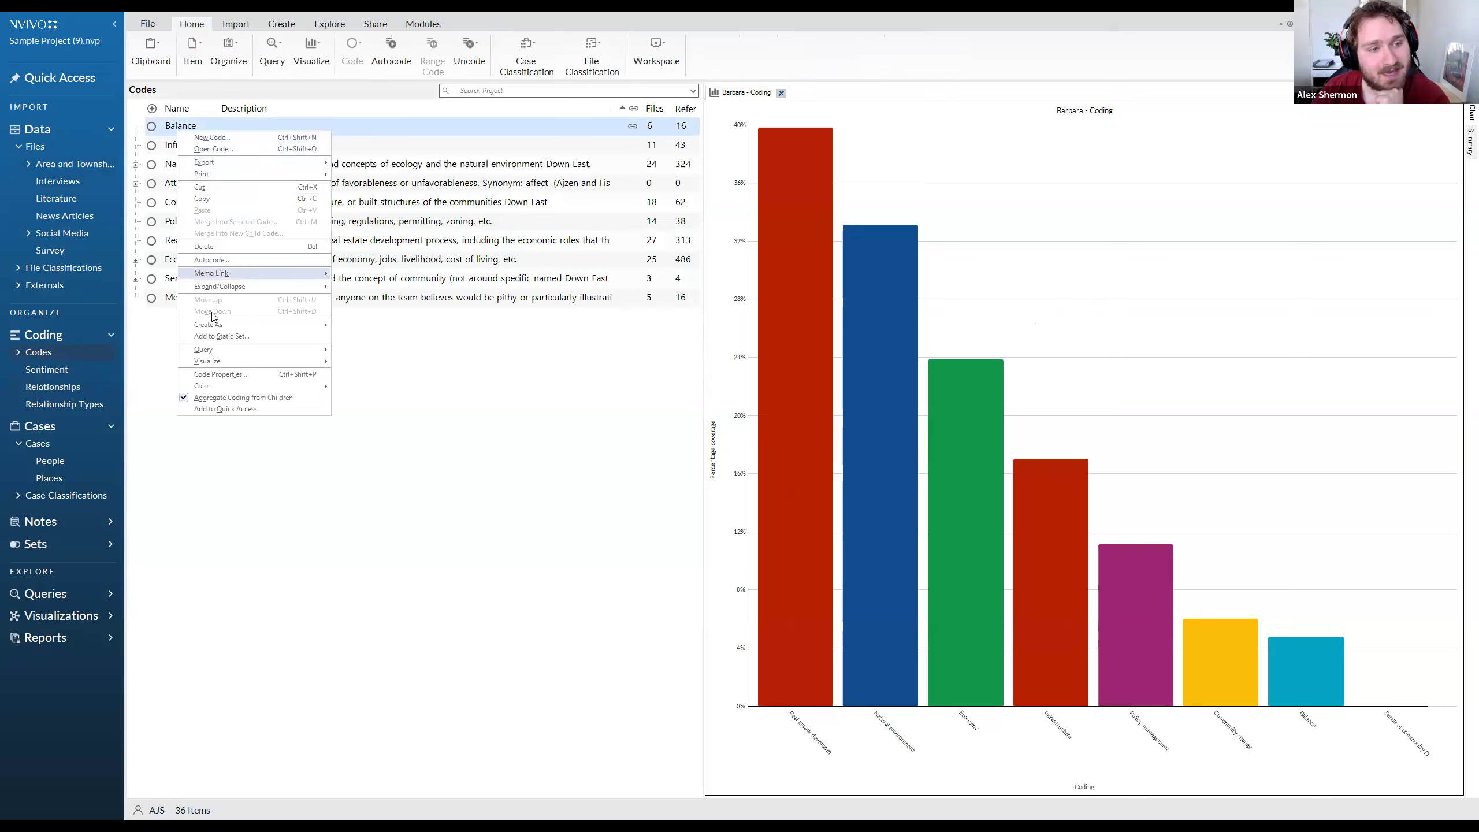
mouse_move(228, 388)
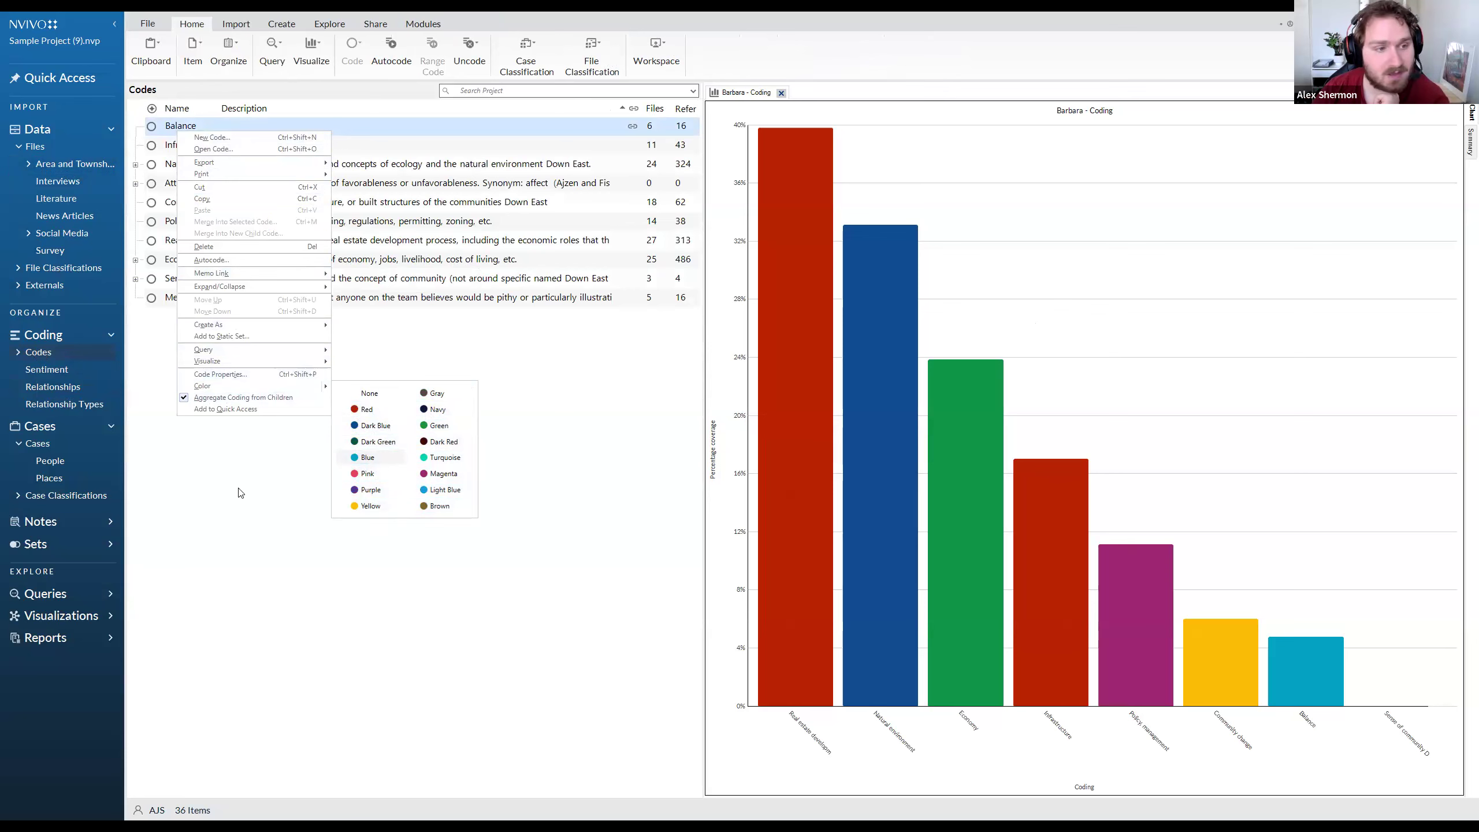
click(782, 195)
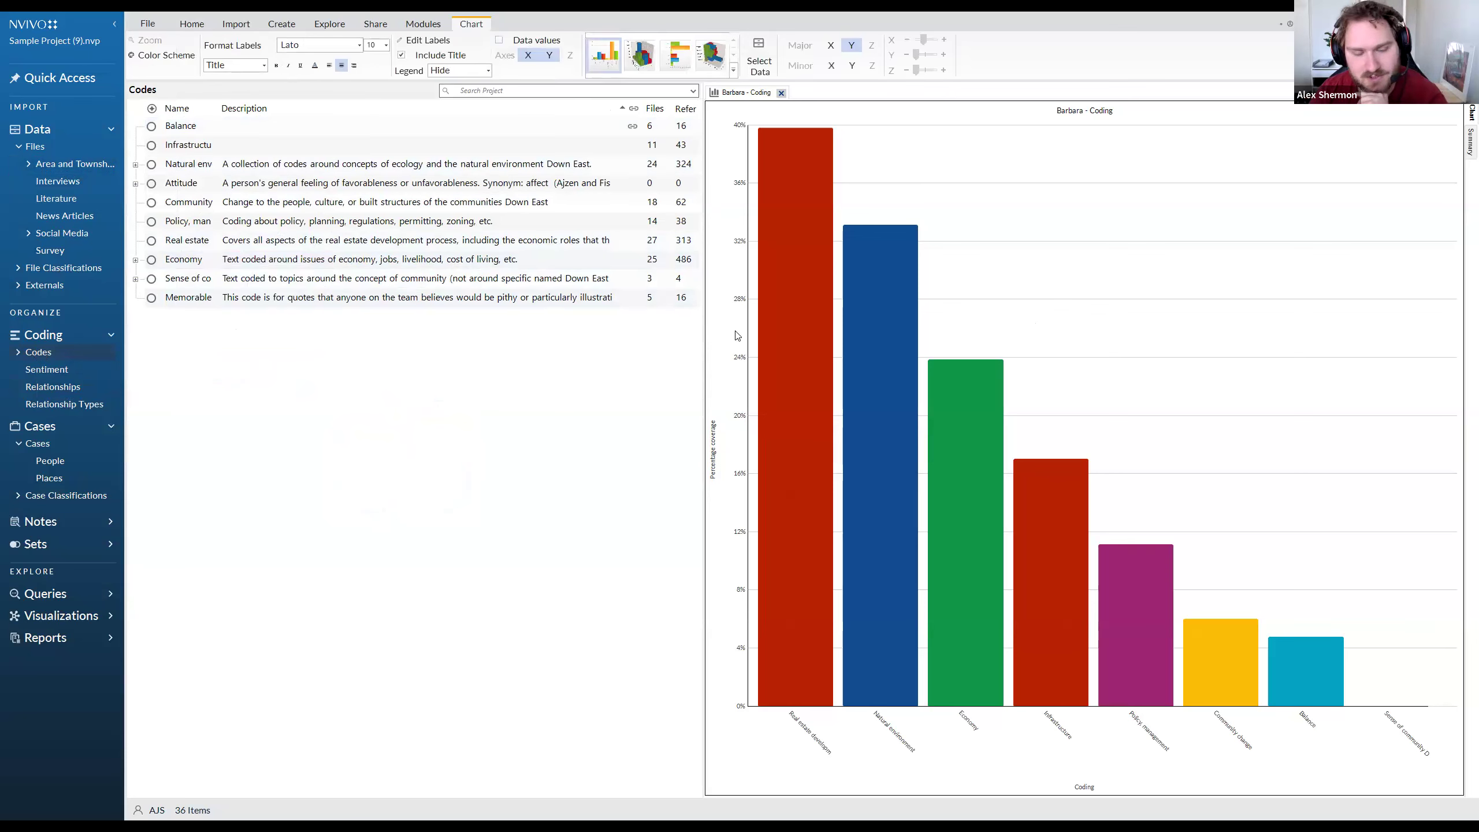
click(172, 58)
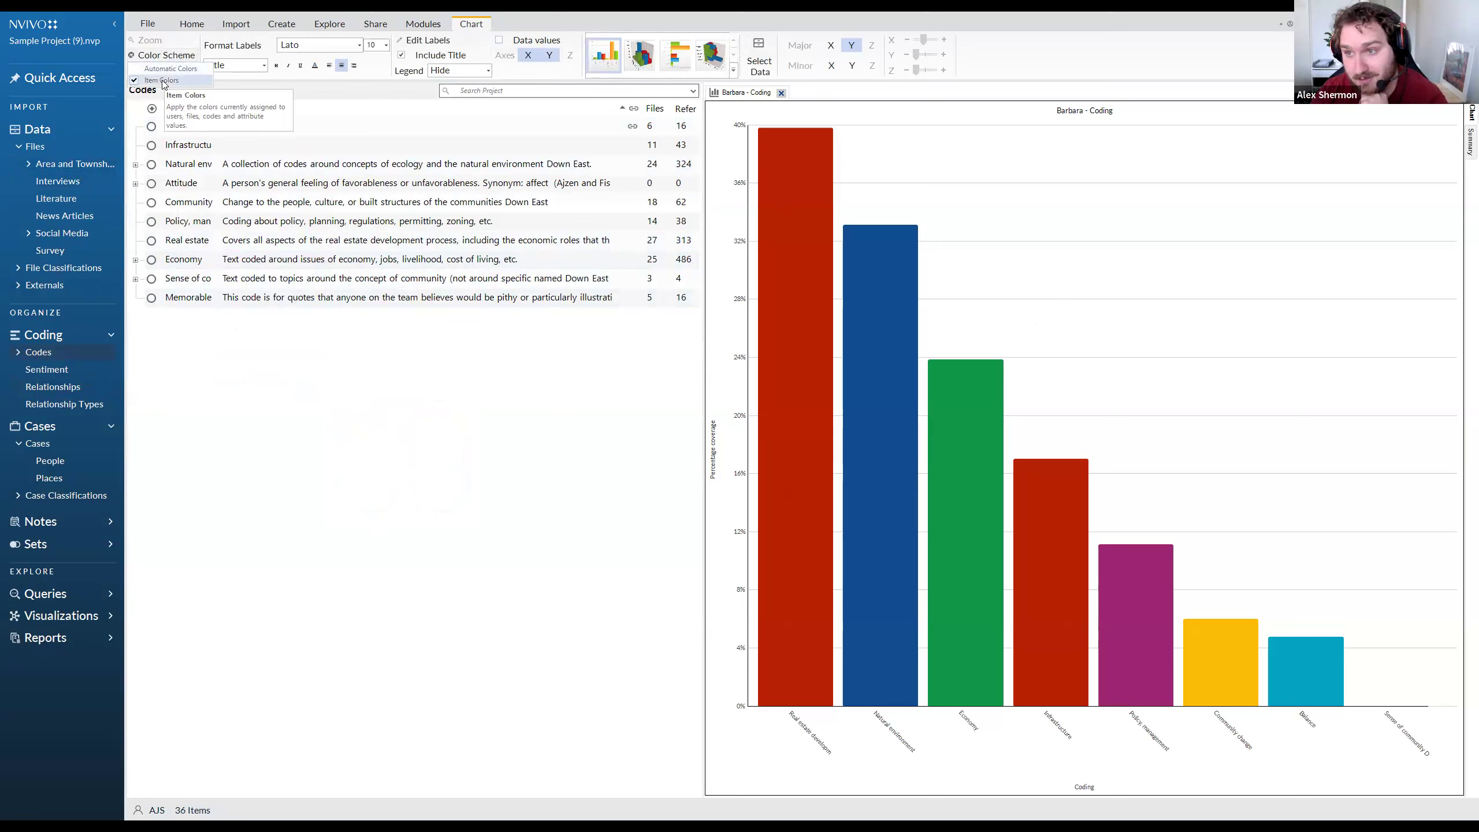
click(164, 82)
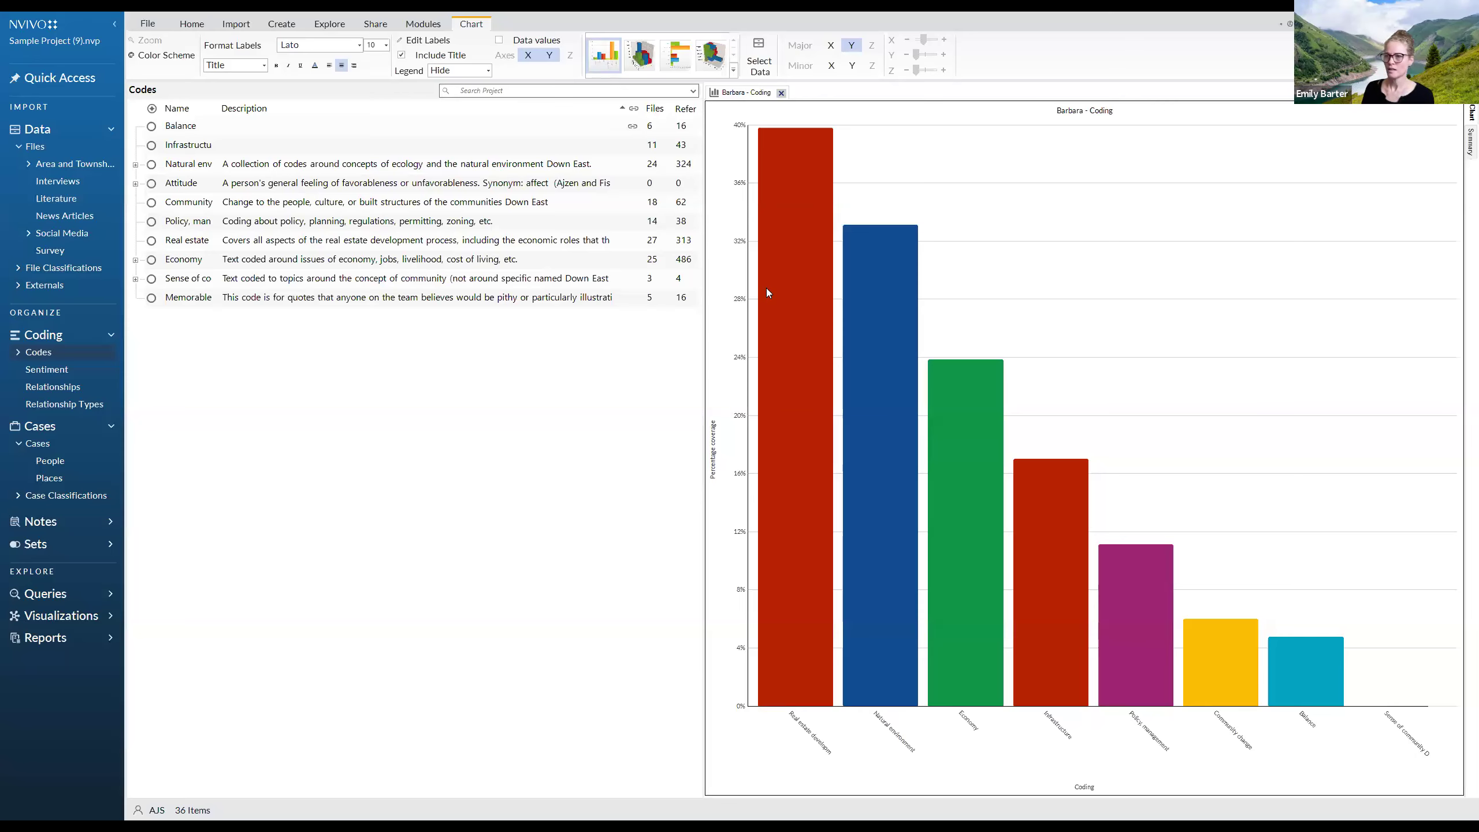
Open the chart's data options, look through the selectable files in the interview, literature, news and survey folders, and close the options
mouse_move(767, 290)
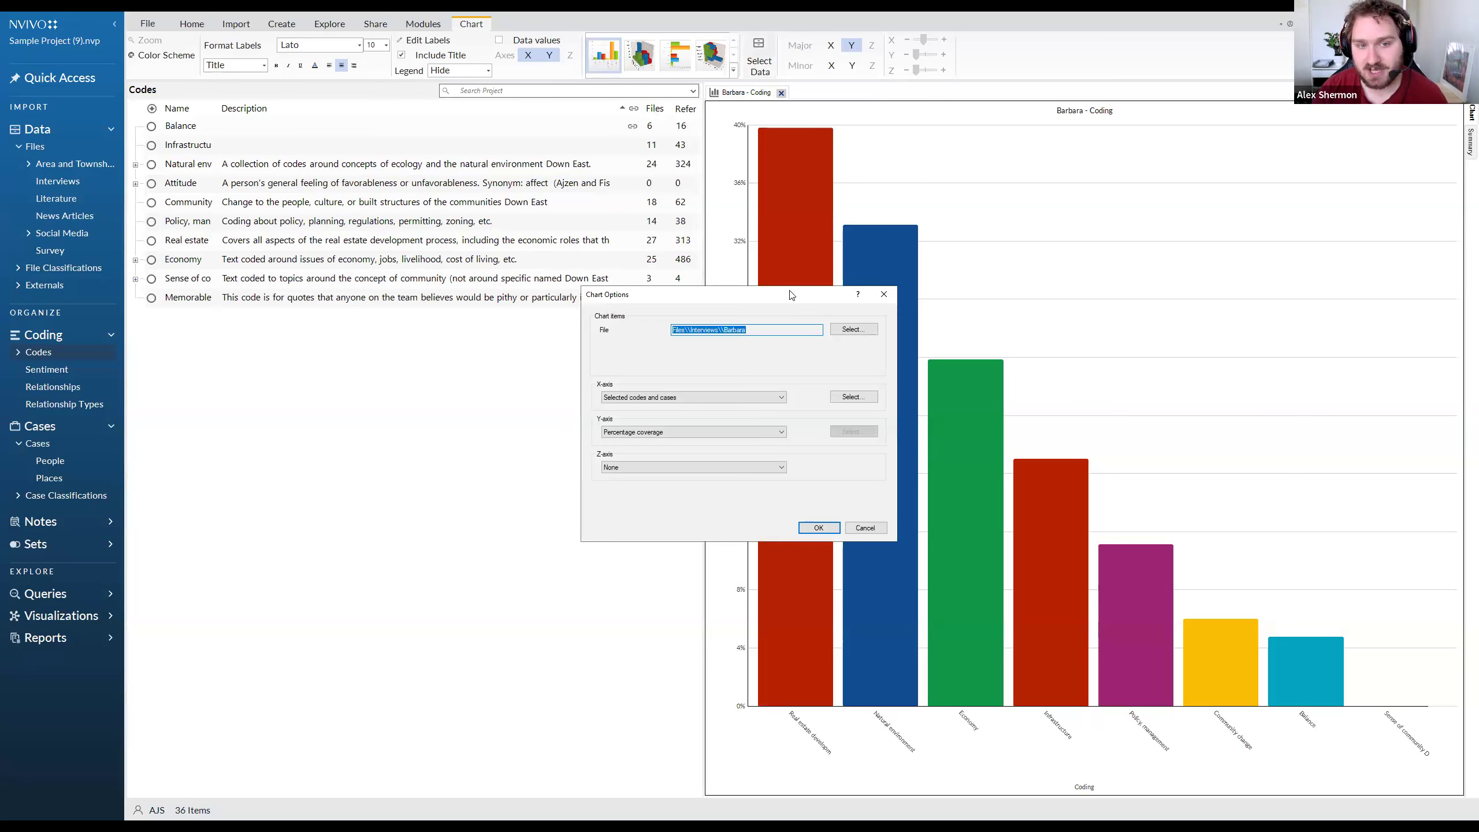
click(854, 330)
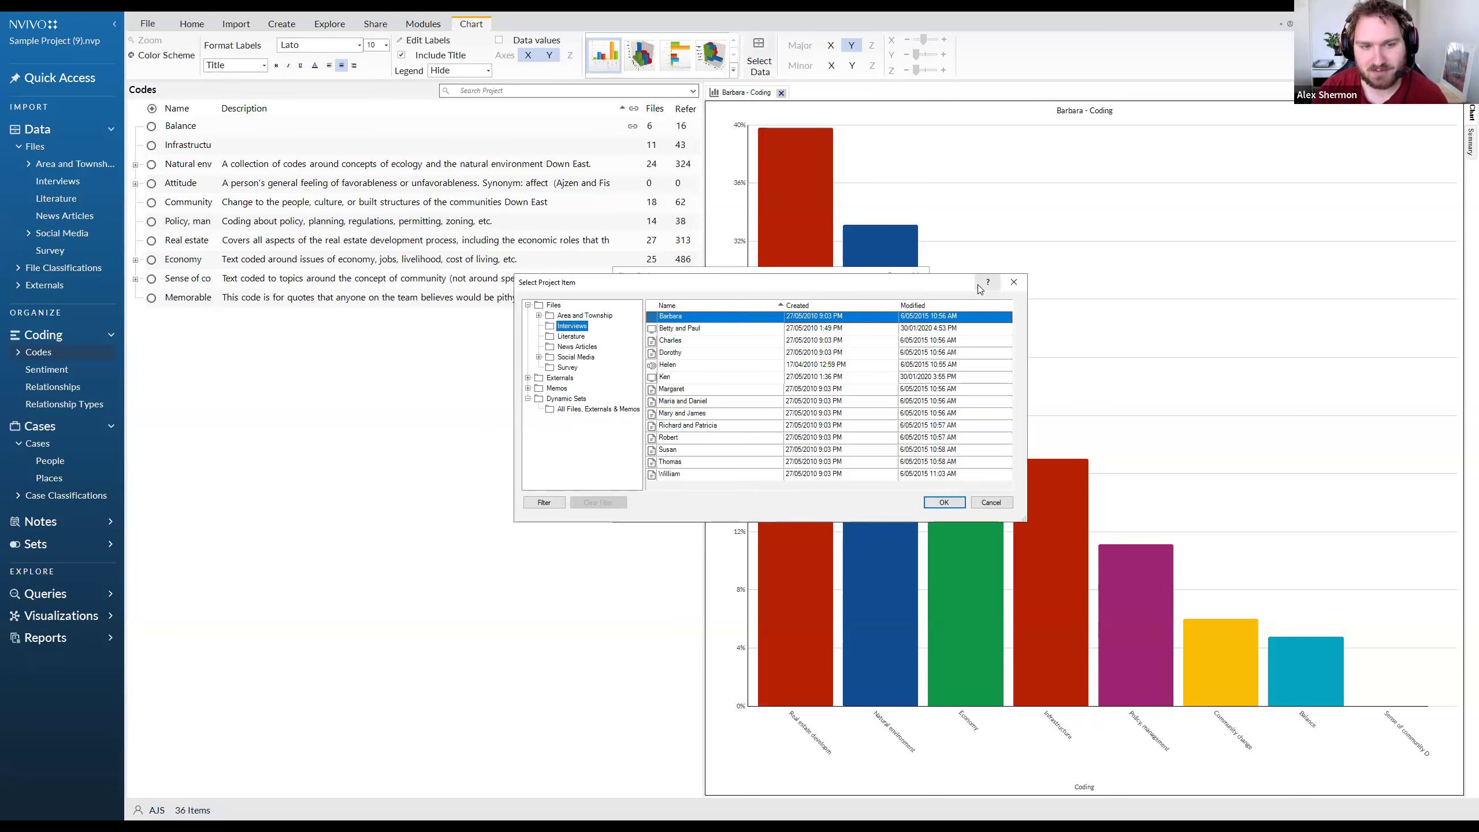
click(1015, 282)
click(885, 311)
click(577, 338)
click(577, 347)
click(568, 368)
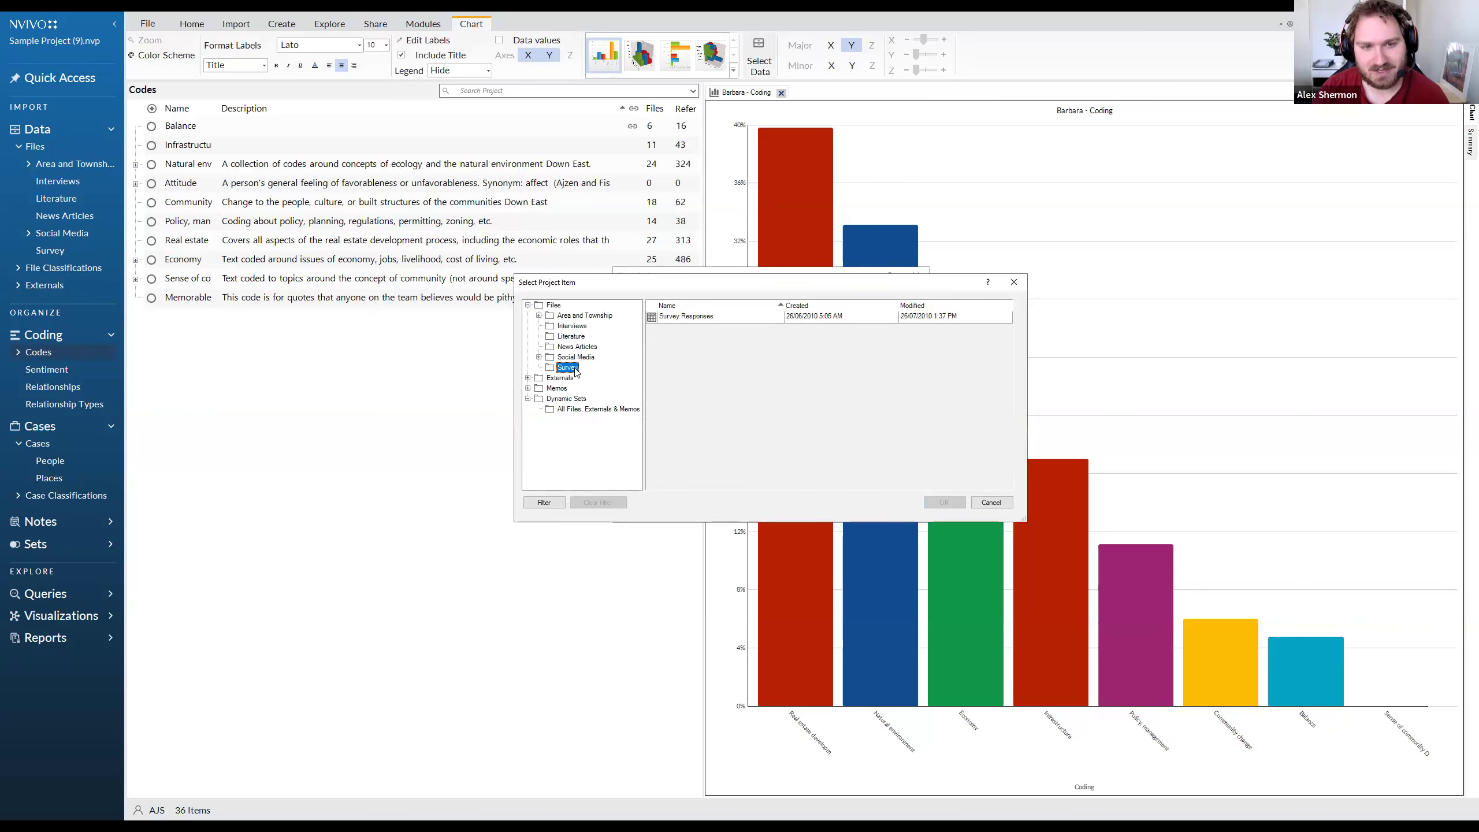
click(1015, 283)
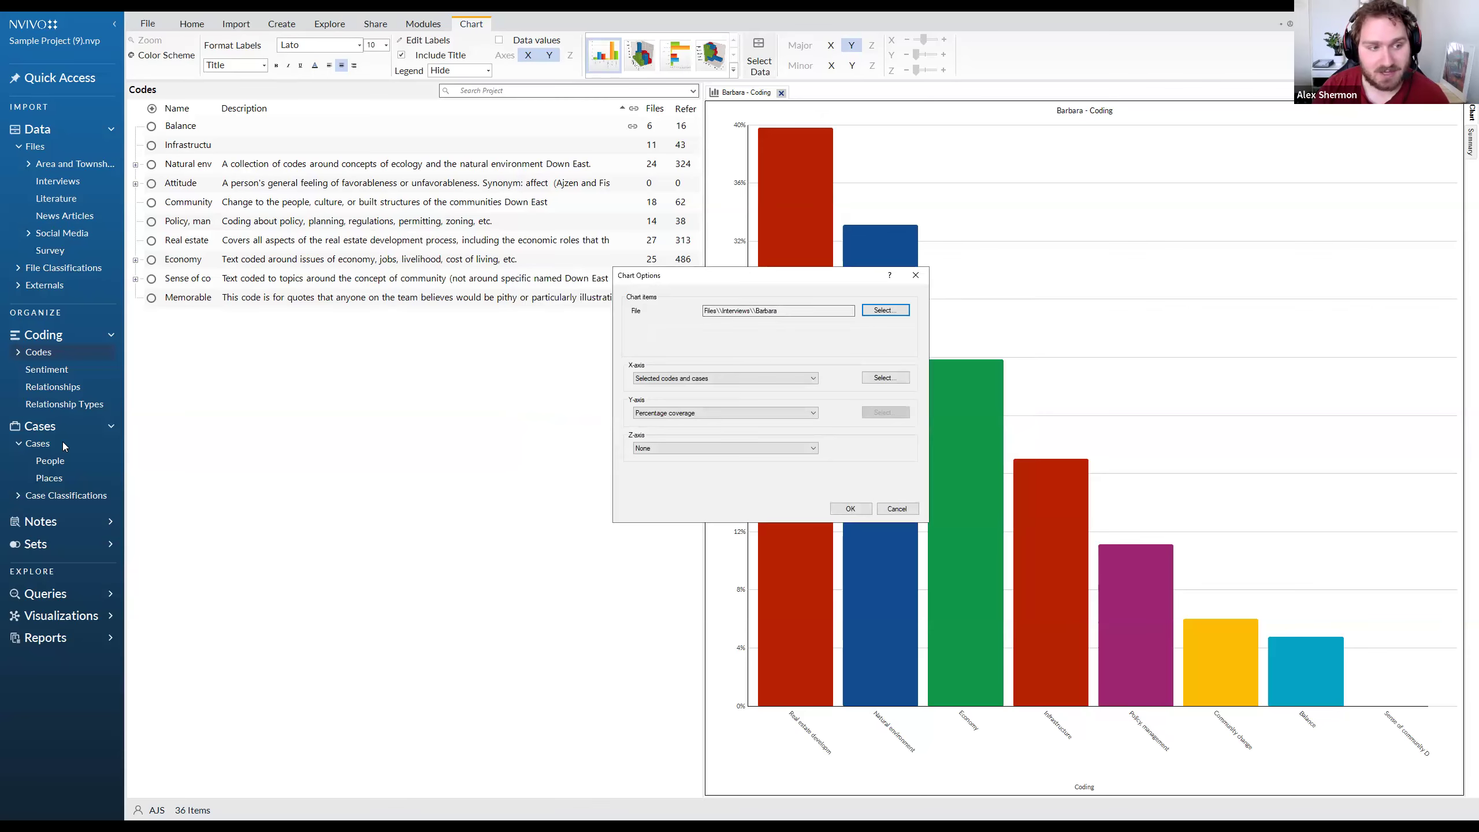
click(916, 275)
Expand the Interview Participants cases under People and view the visualization options offered for the first participant
click(50, 461)
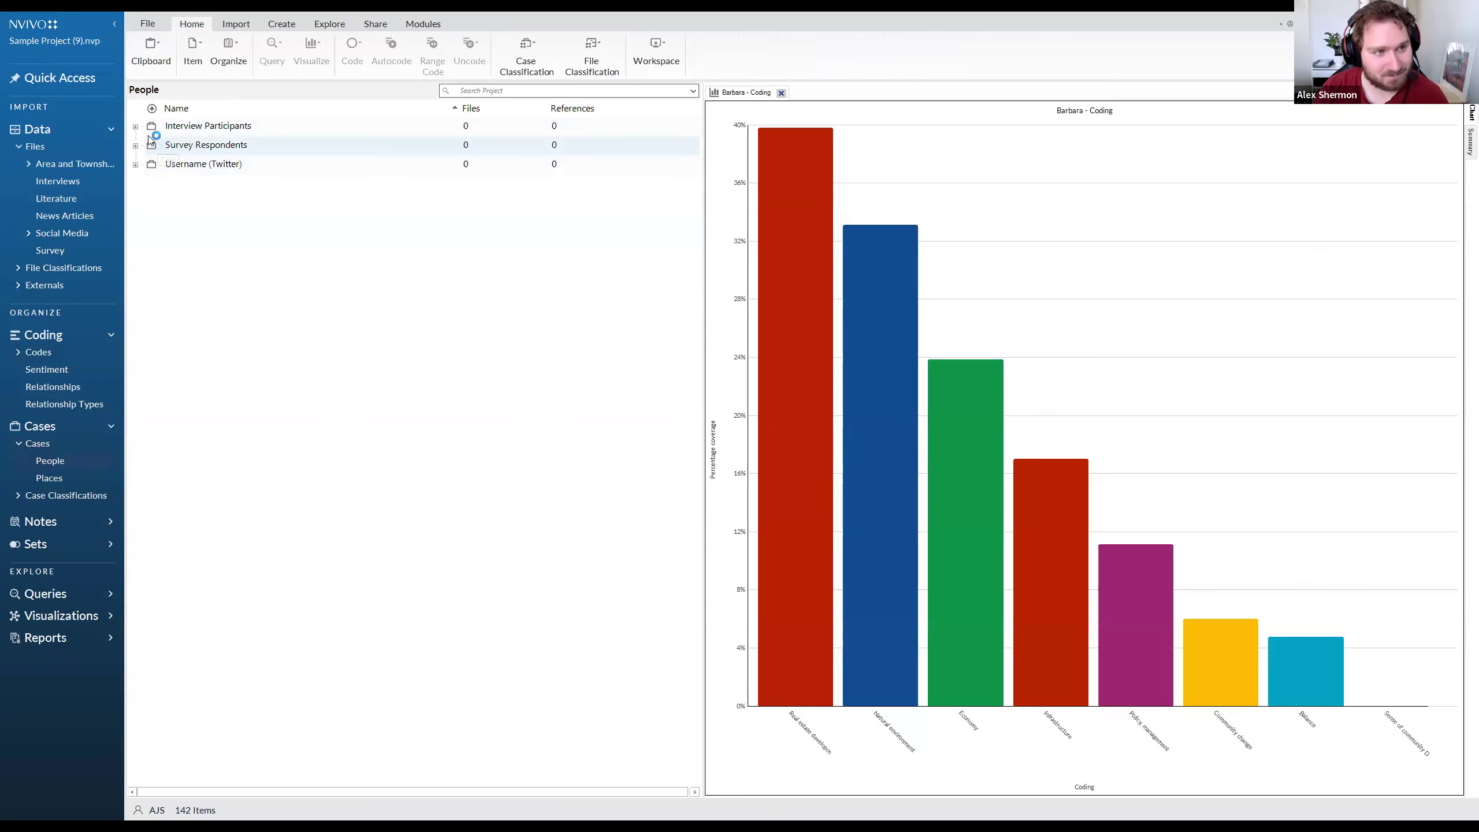
right_click(195, 148)
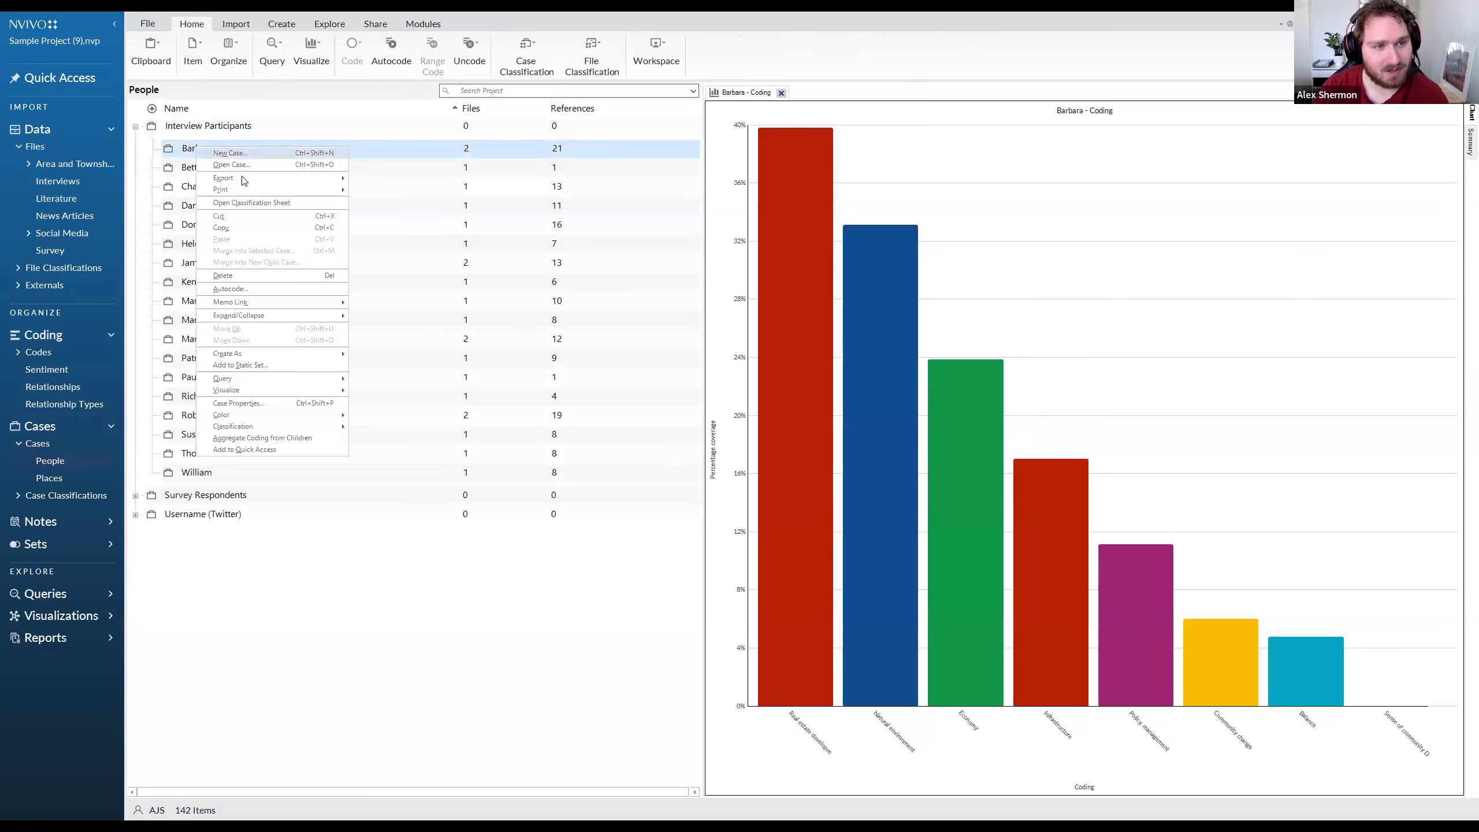
mouse_move(263, 391)
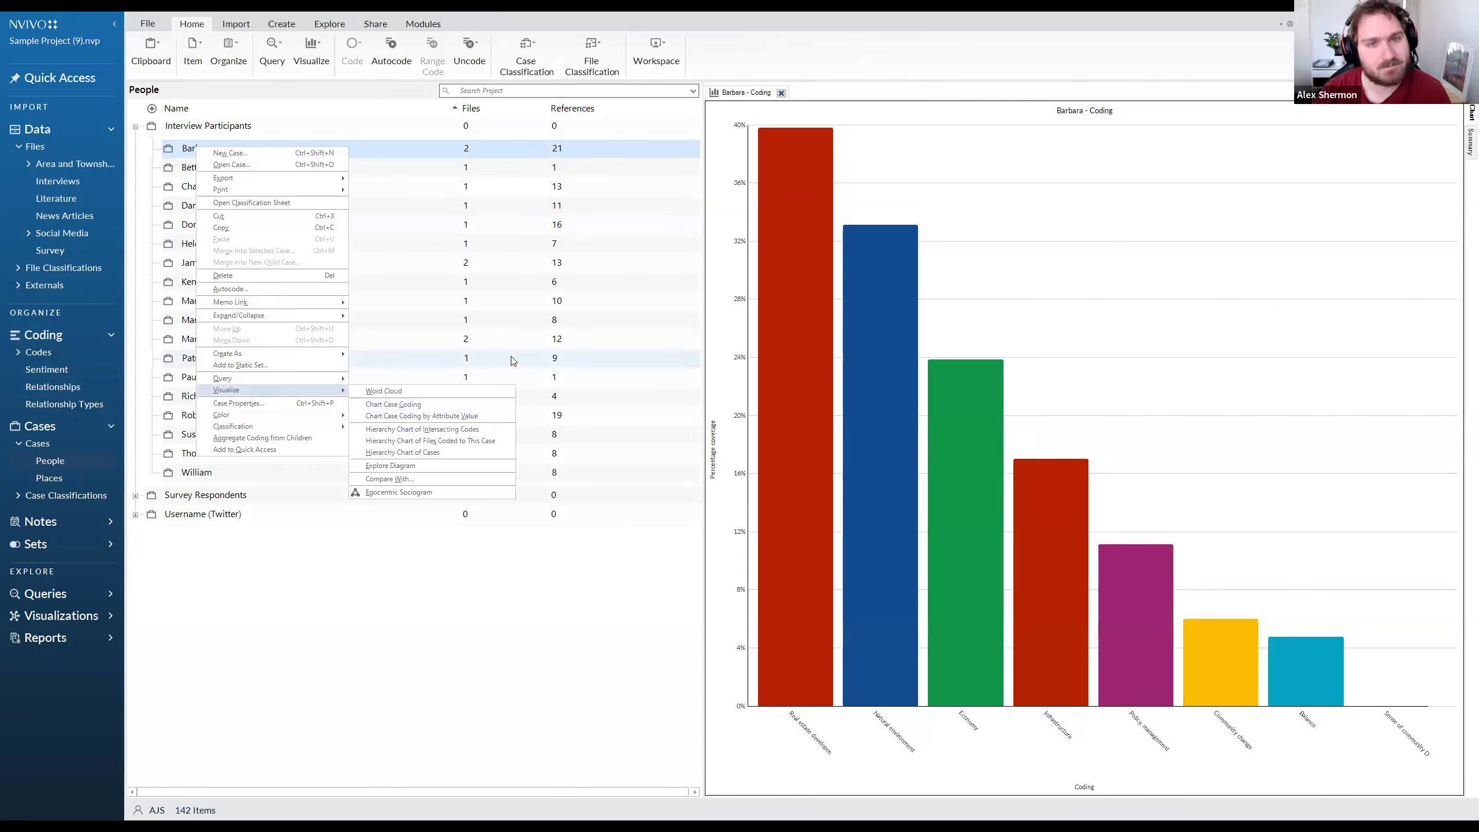
Set the coding chart's Y-axis to Number of coding references and apply the chart options
click(489, 24)
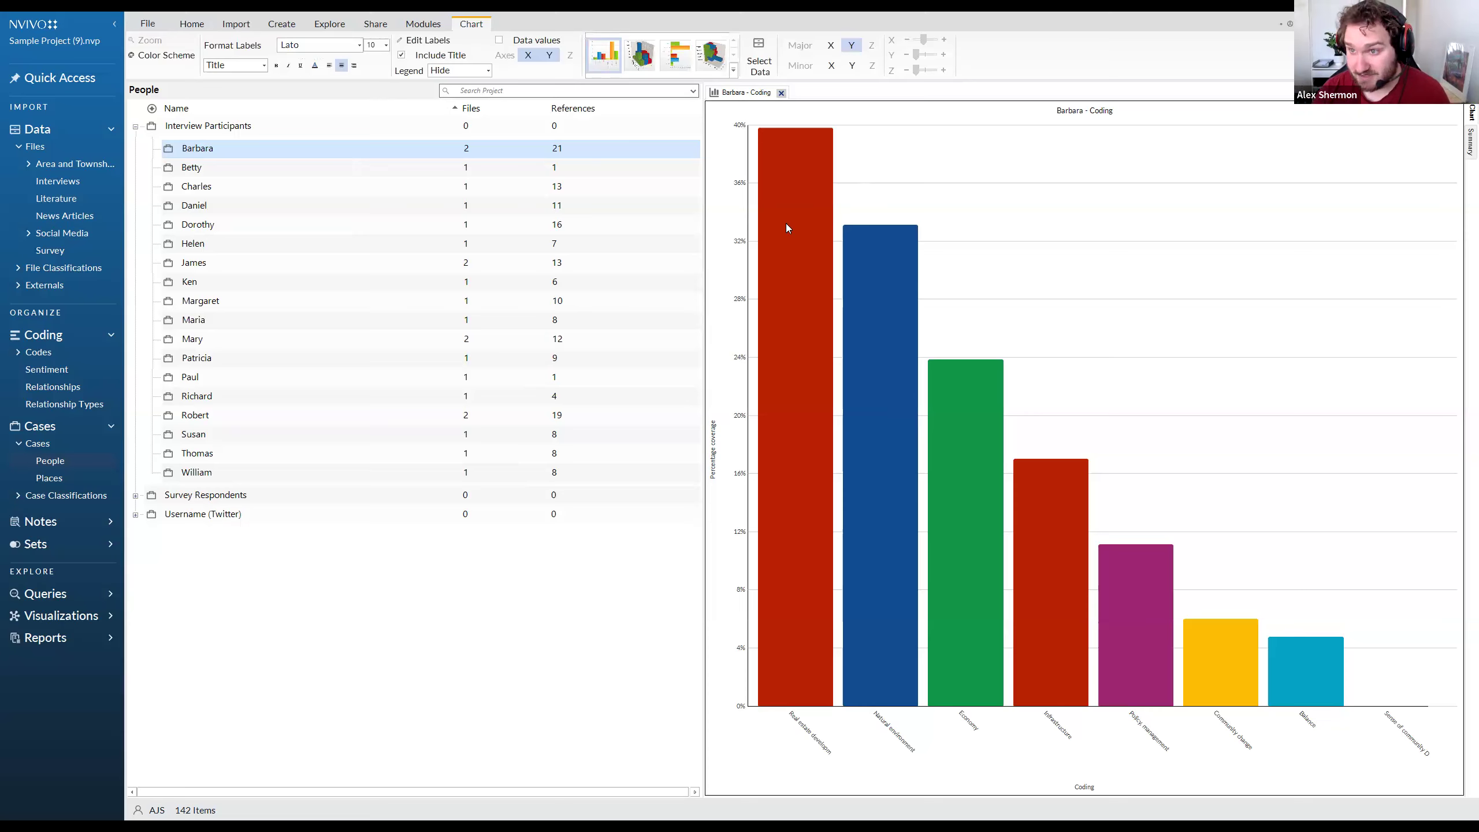
mouse_move(786, 225)
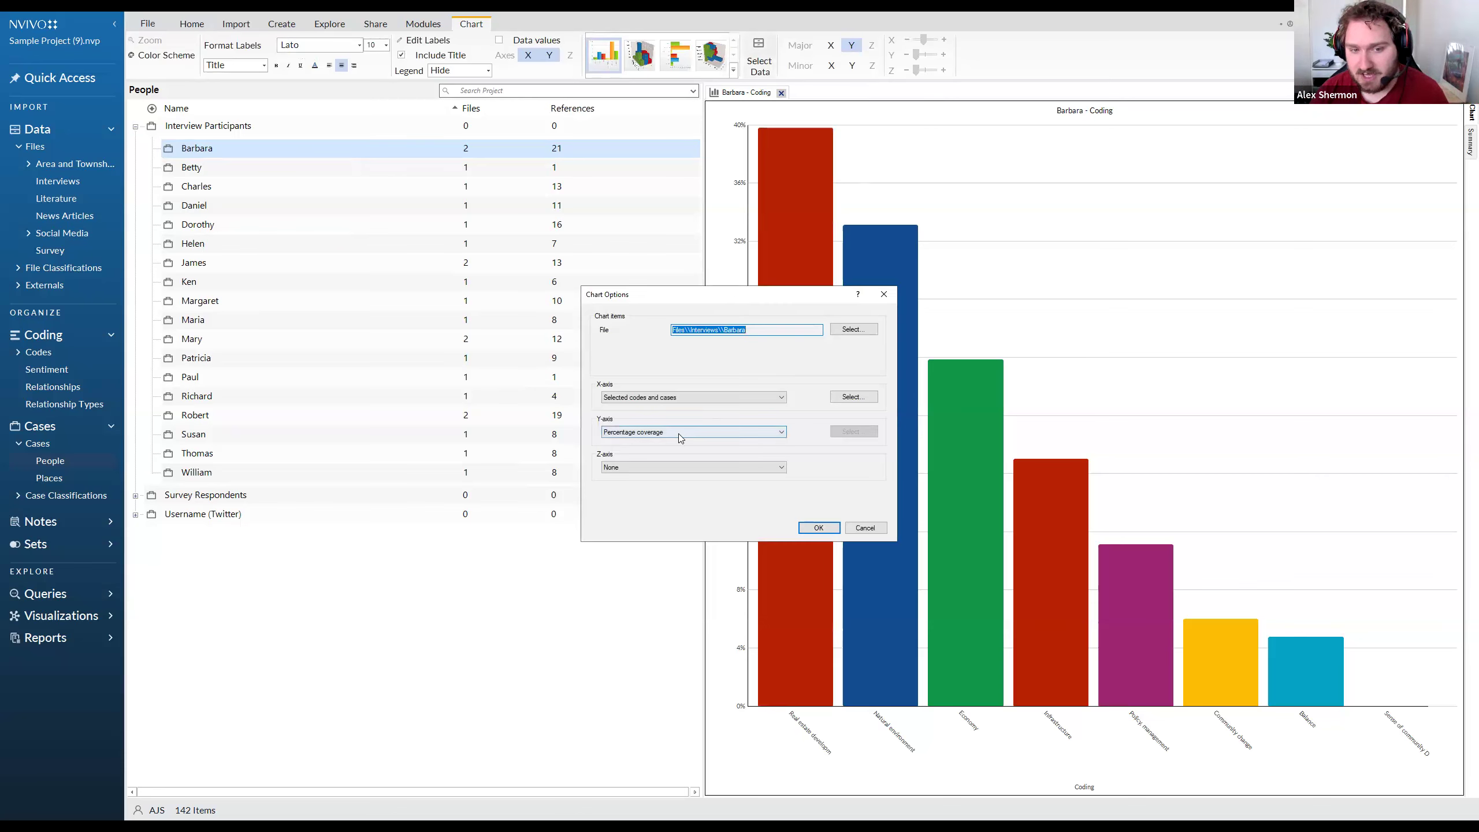
click(679, 433)
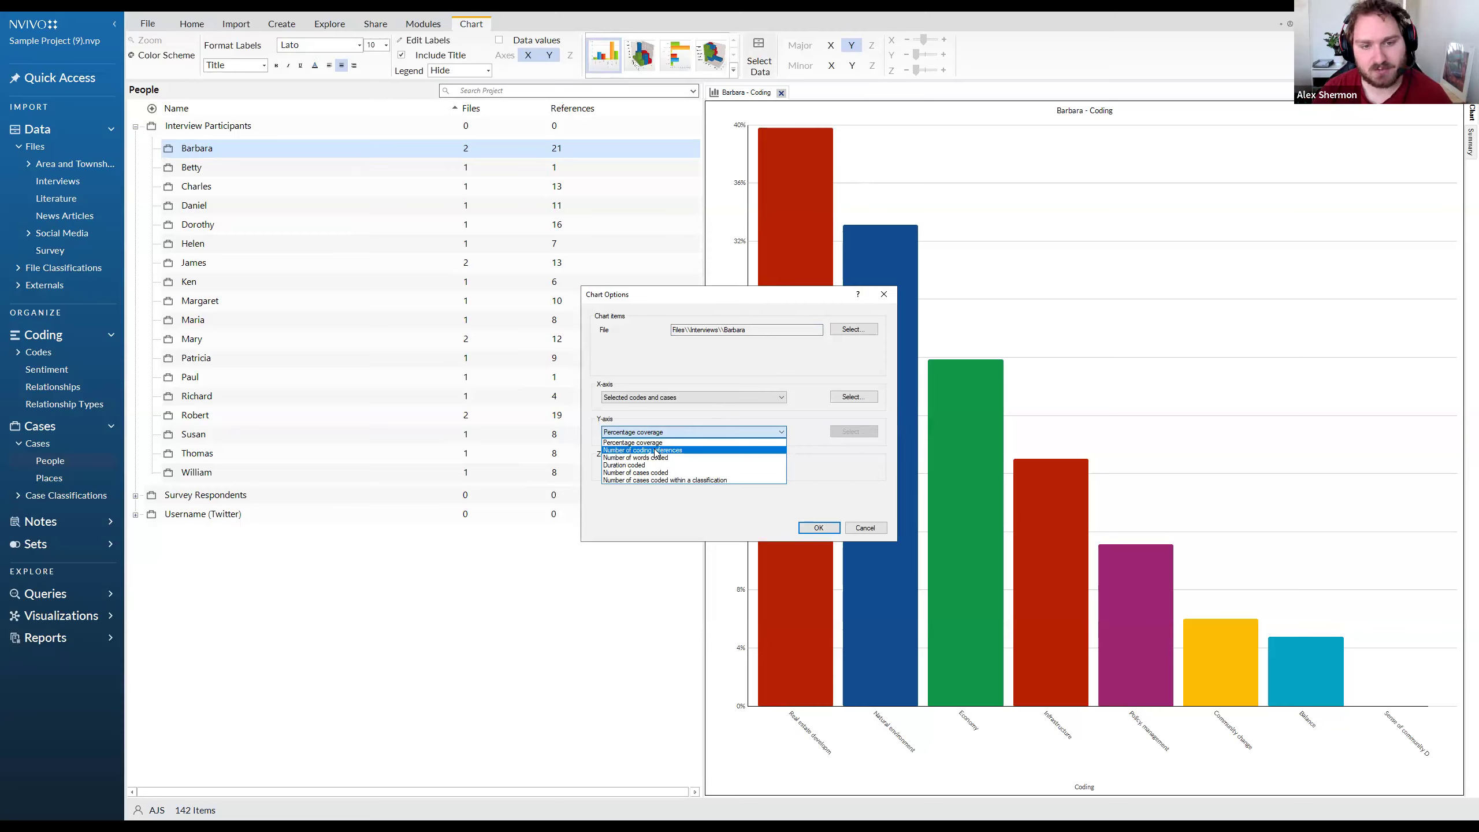
click(657, 450)
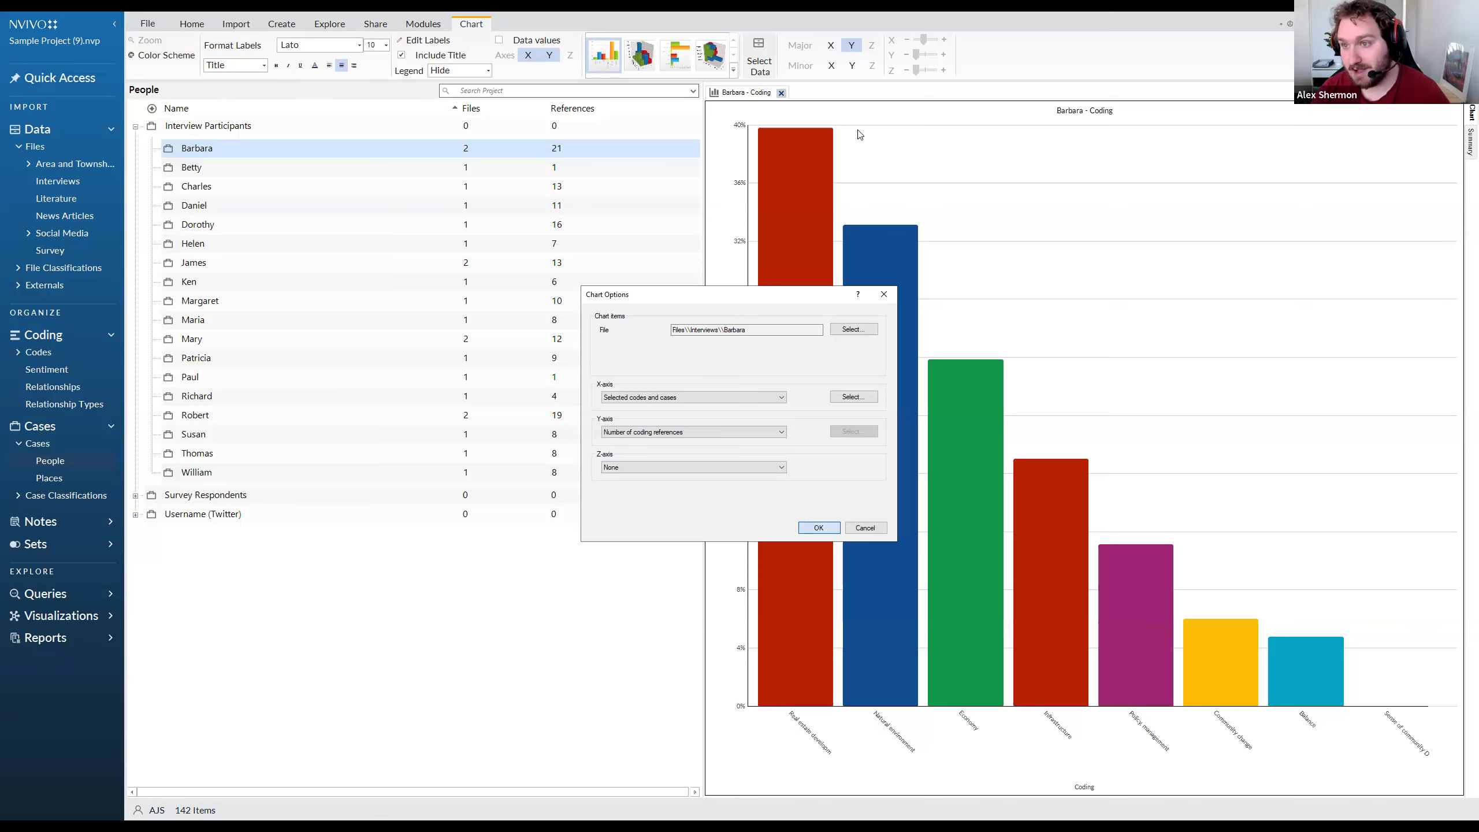
key(Return)
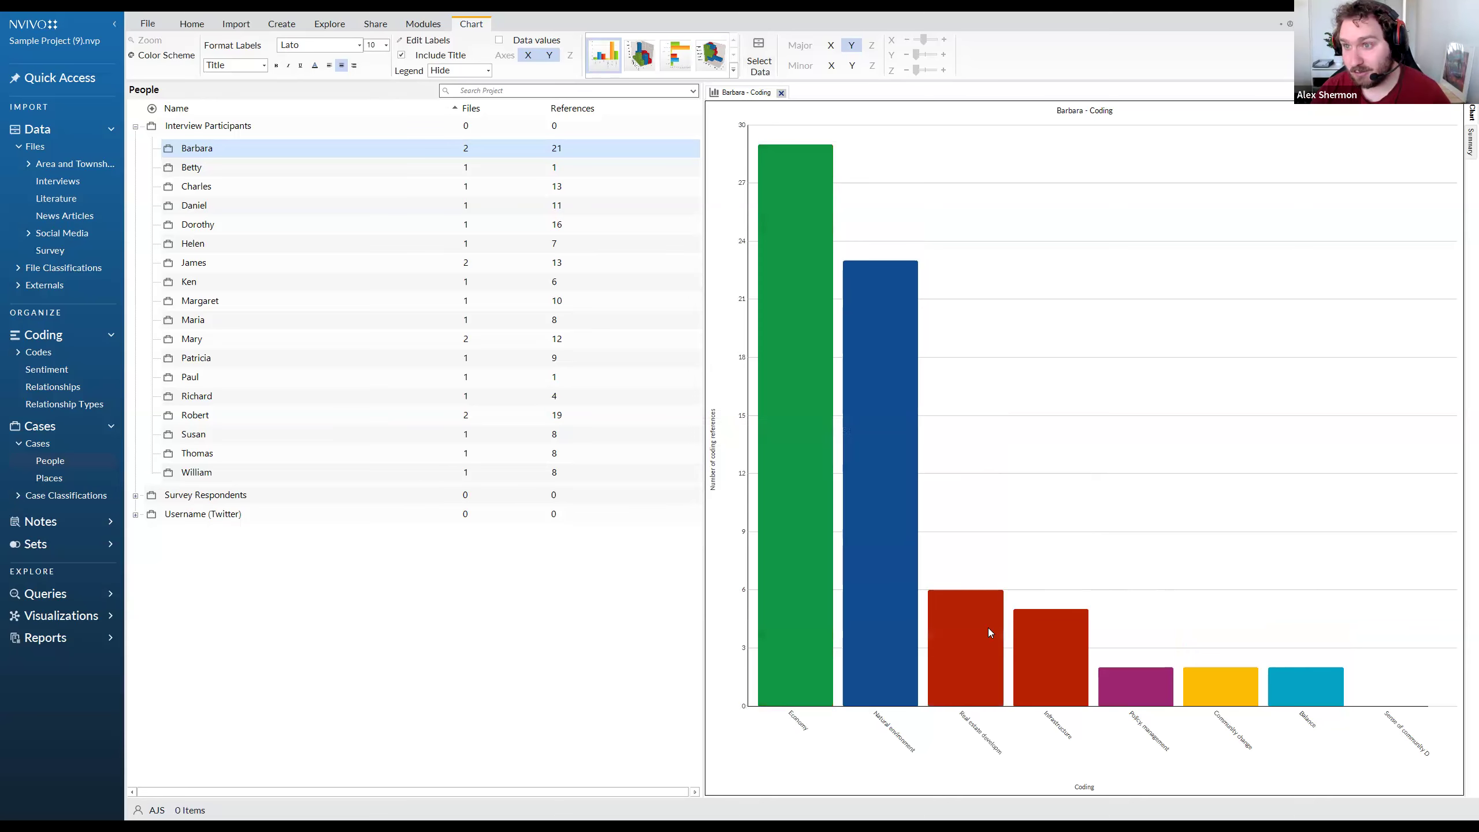
Open the Economy code from its chart bar and examine the references coded in the interview files
mouse_move(988, 628)
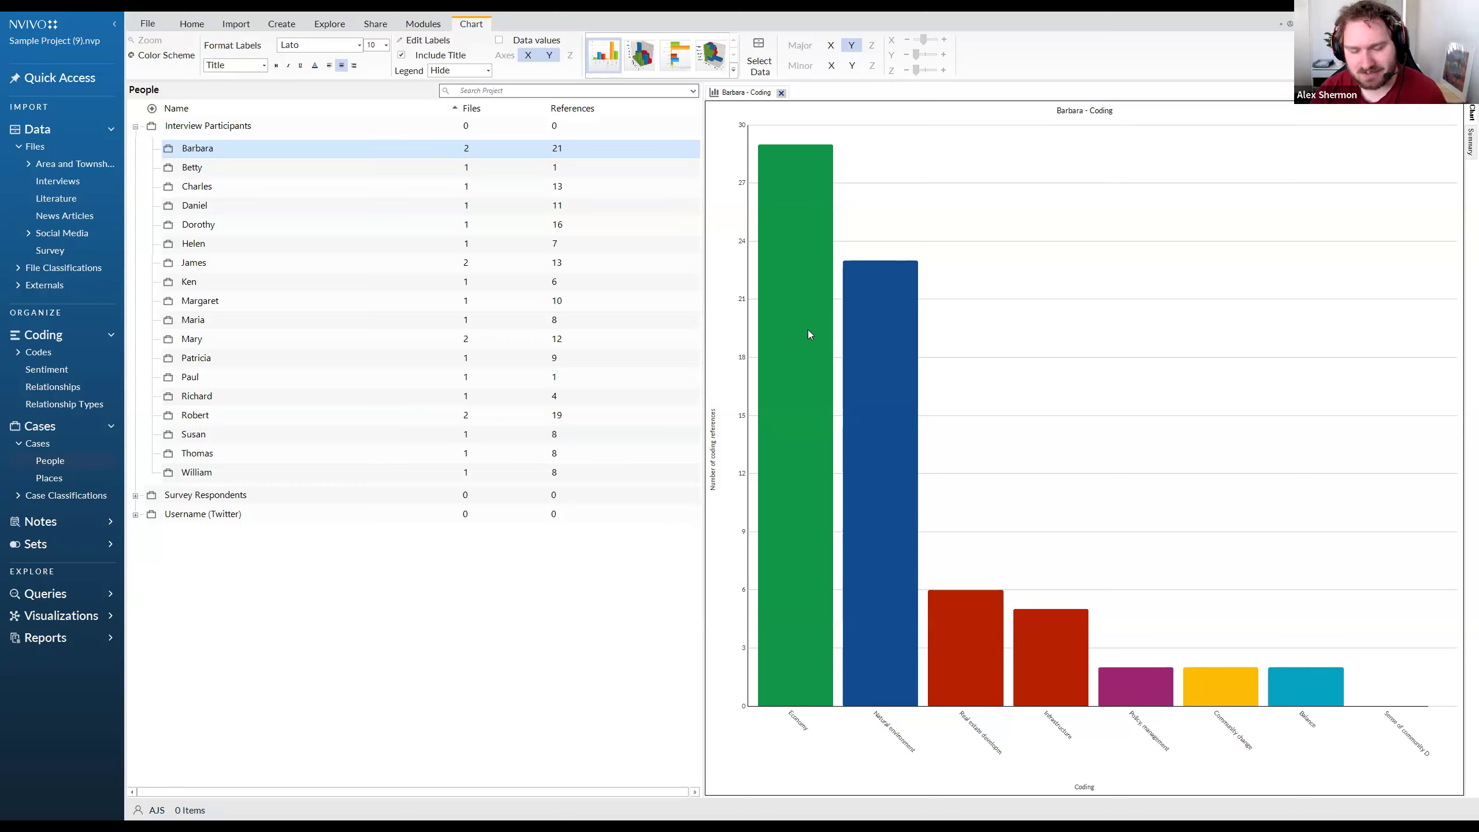
mouse_move(808, 330)
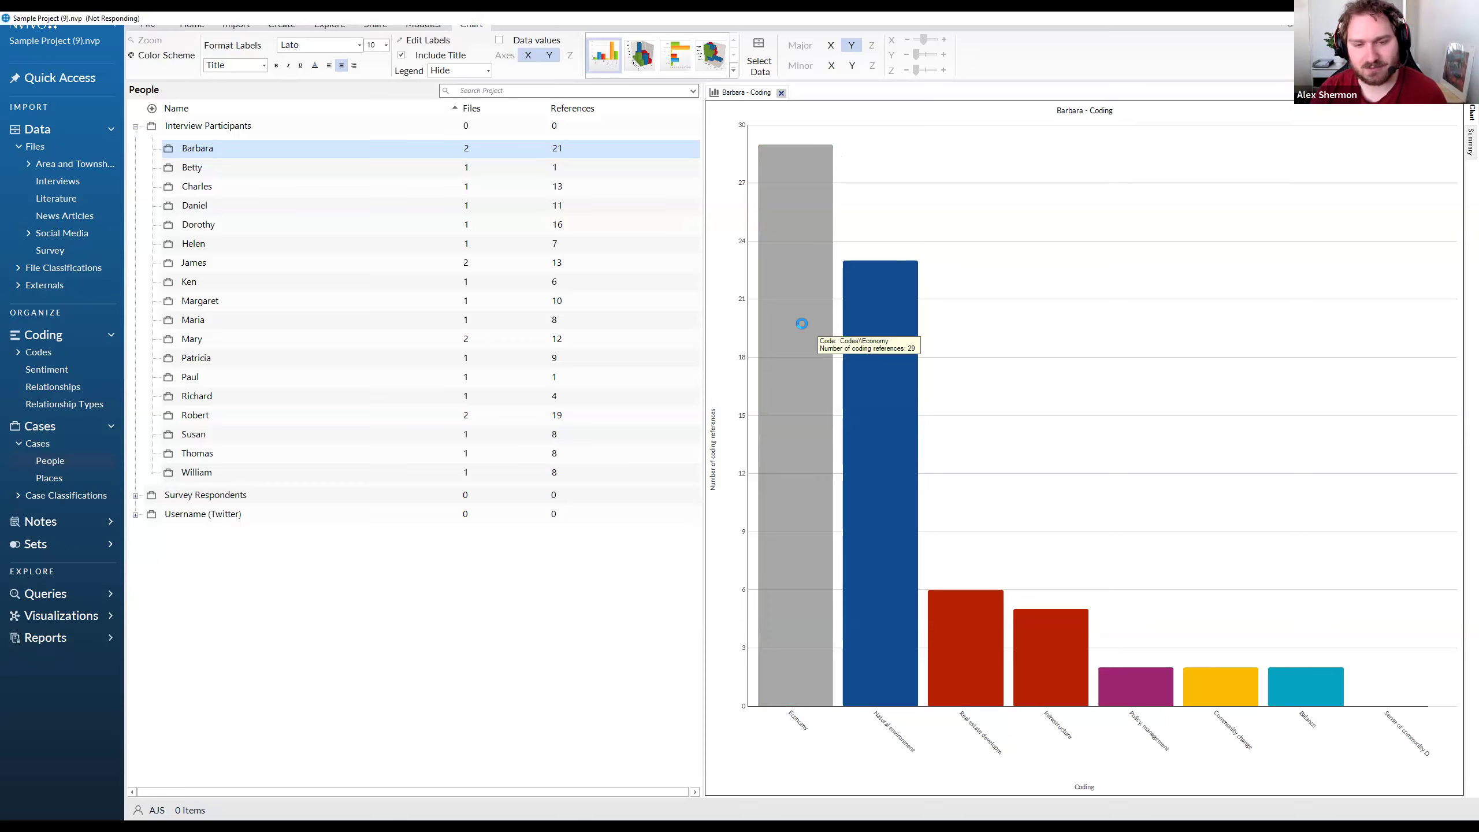
scroll(912, 364, down, 10)
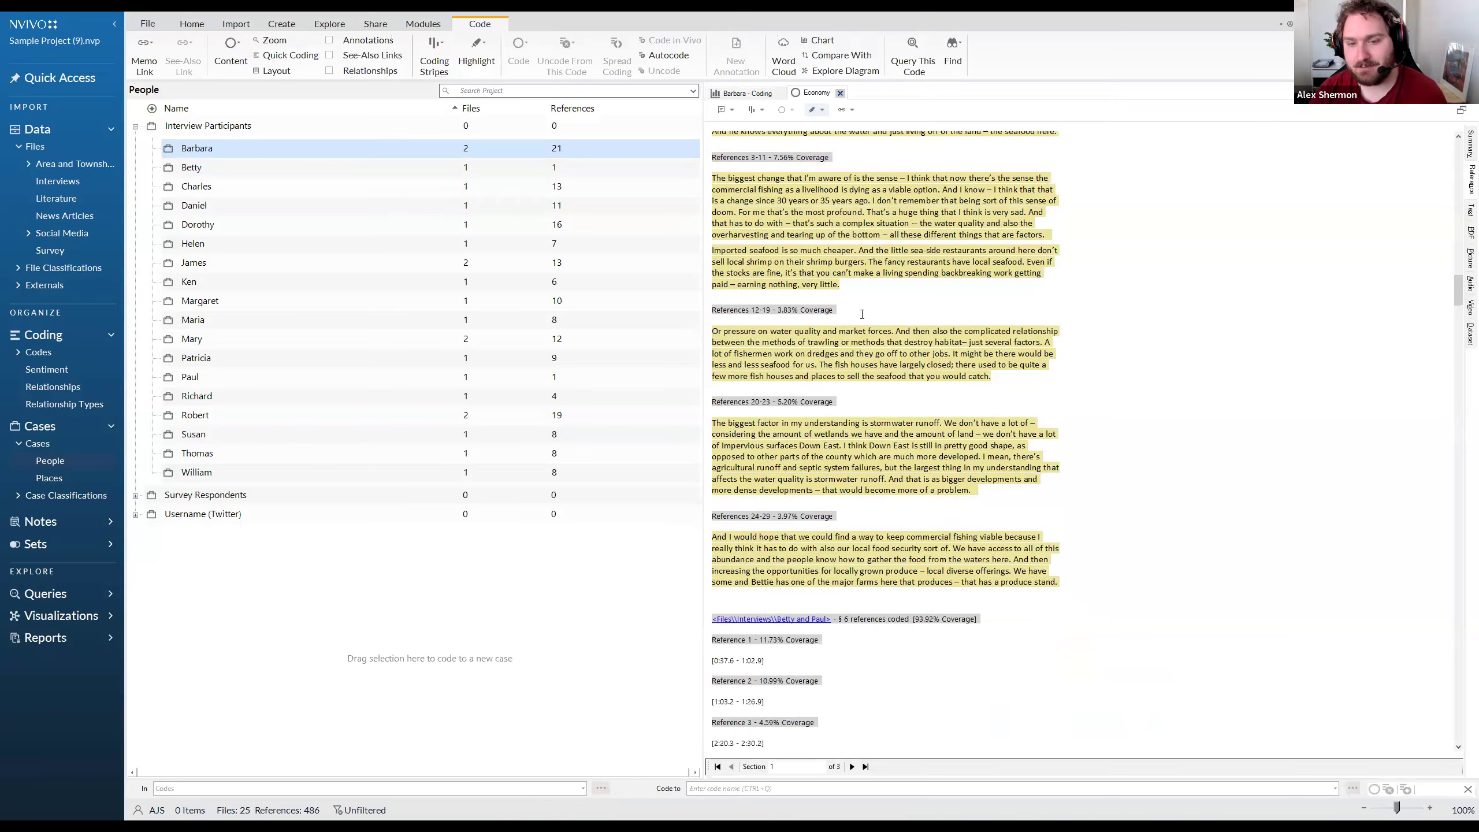
scroll(912, 364, down, 15)
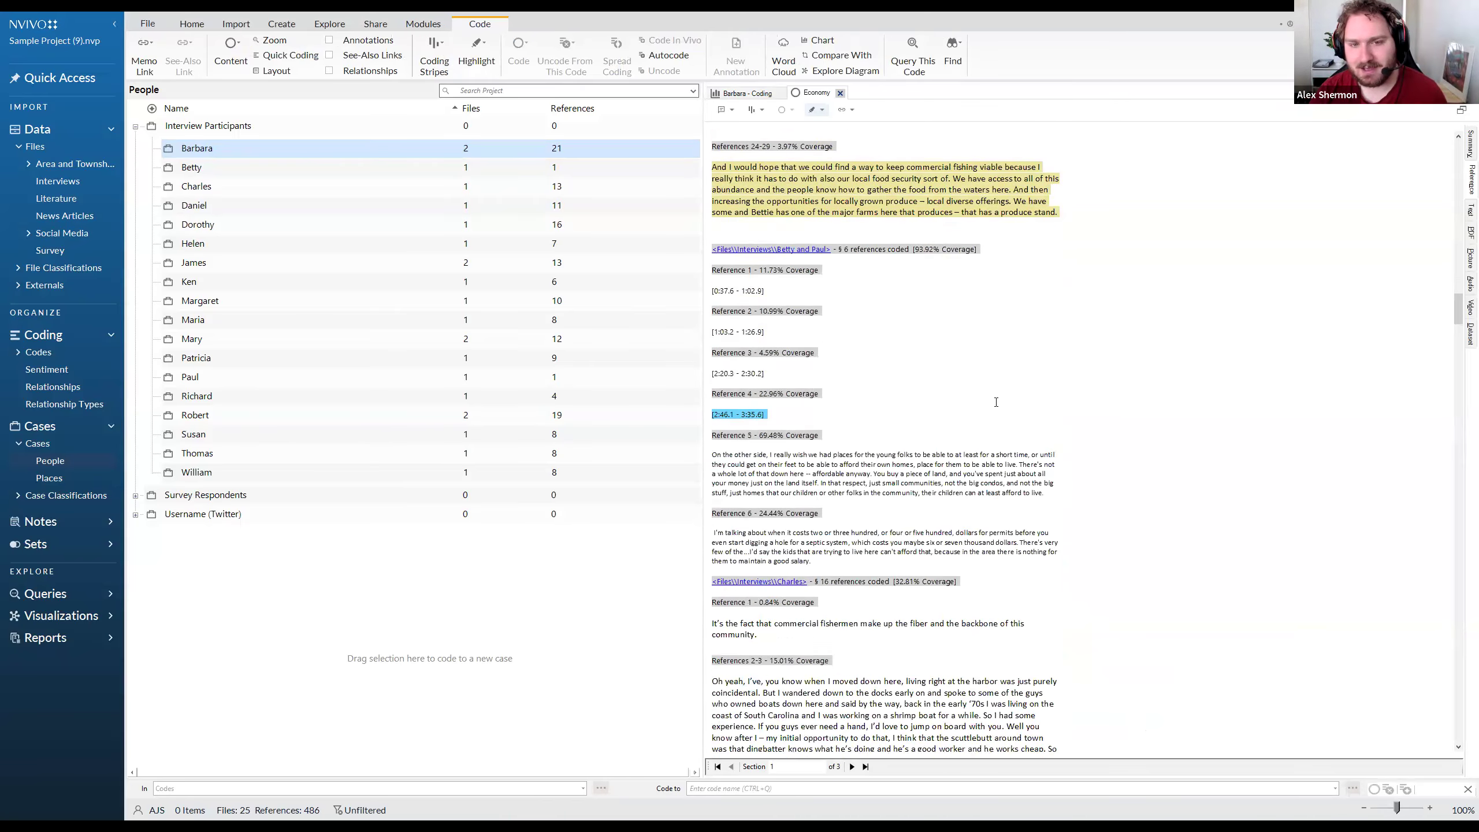
scroll(1014, 396, up, 15)
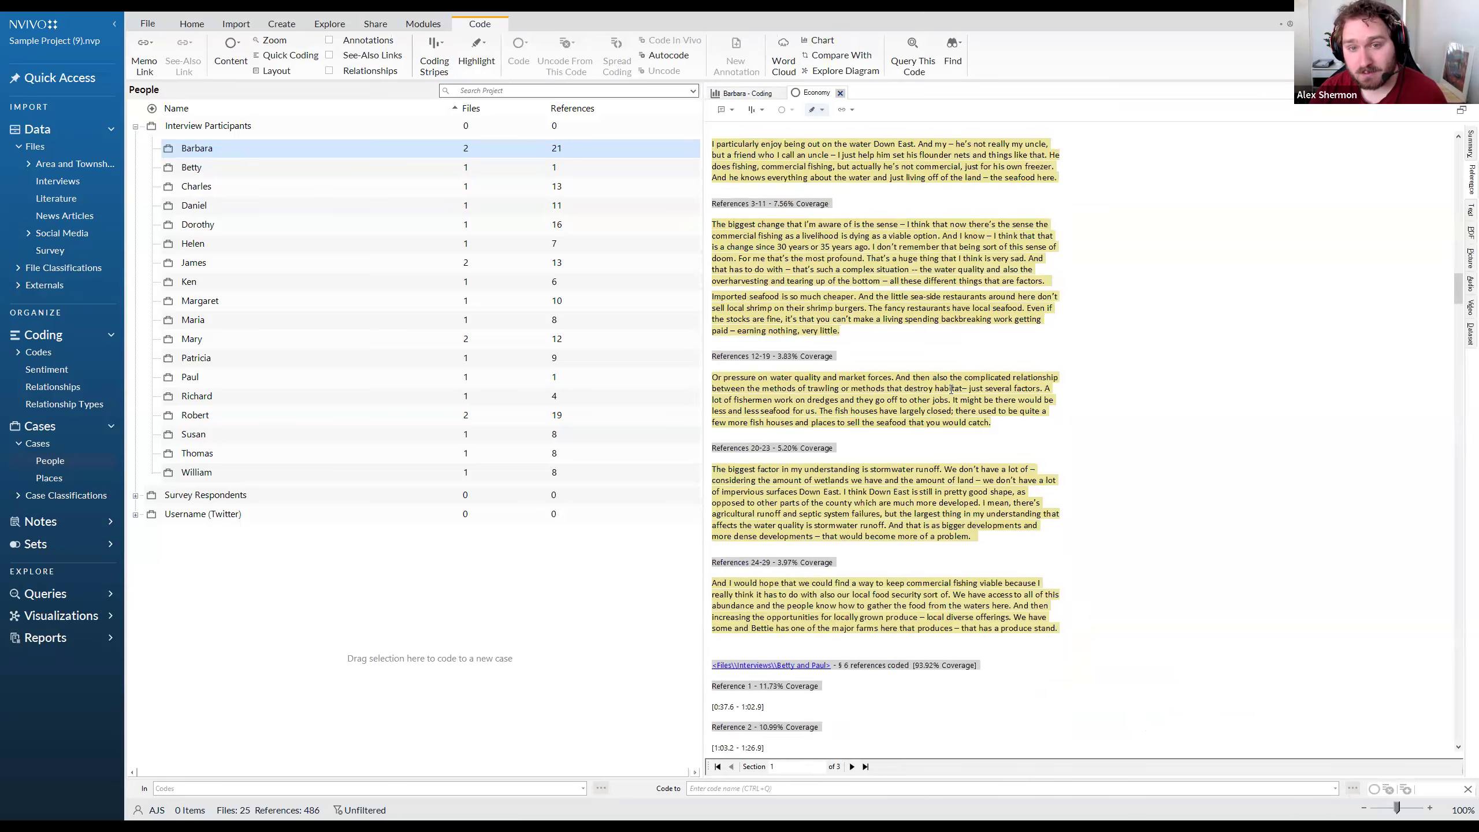
scroll(839, 324, down, 5)
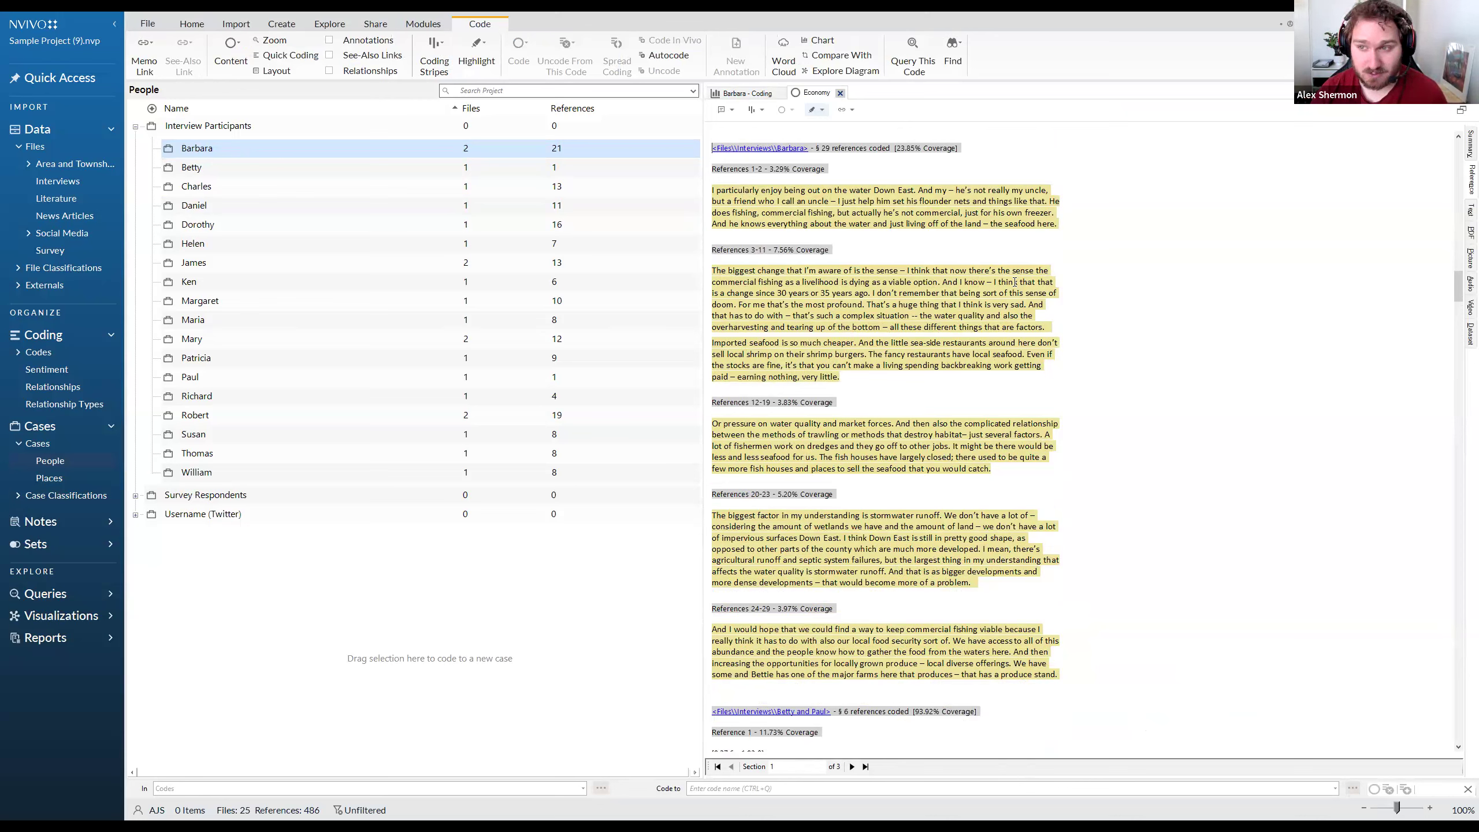
scroll(1028, 388, down, 8)
scroll(1028, 389, up, 7)
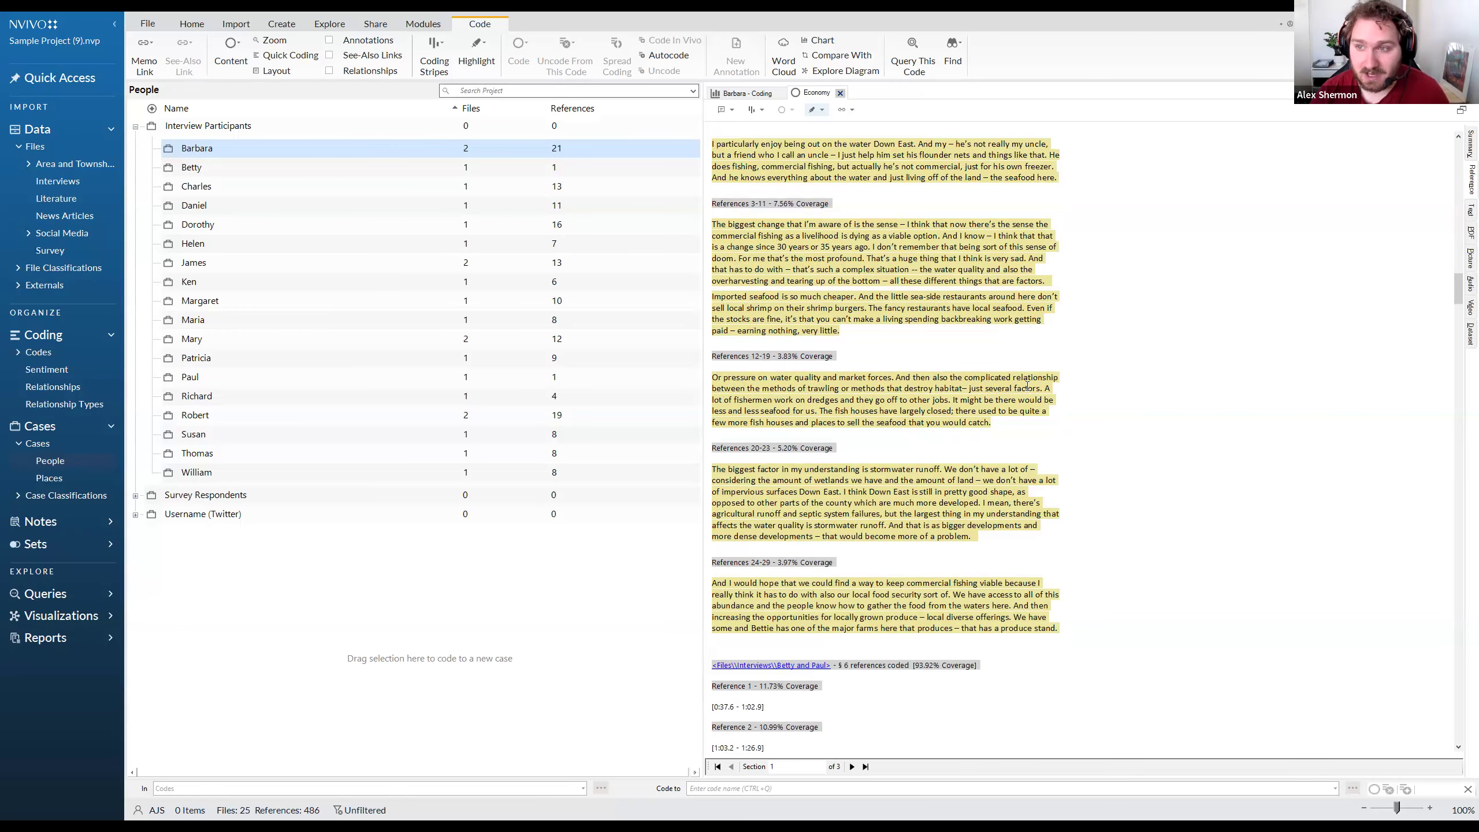
scroll(1019, 431, up, 1)
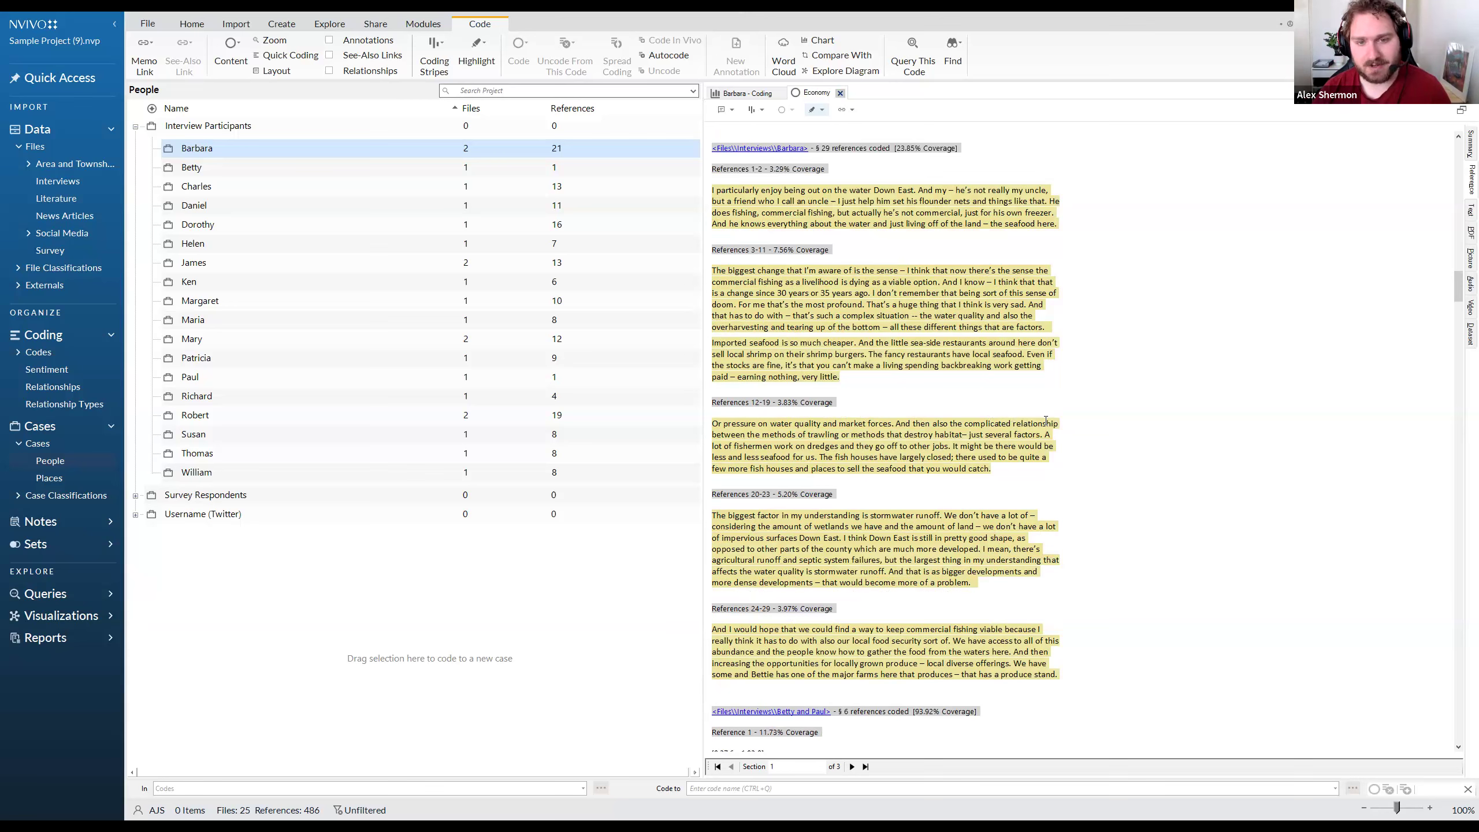
Return to the coding chart, inspect its editable title, X-axis and Y-axis label text, and accept the labels as they are
click(753, 95)
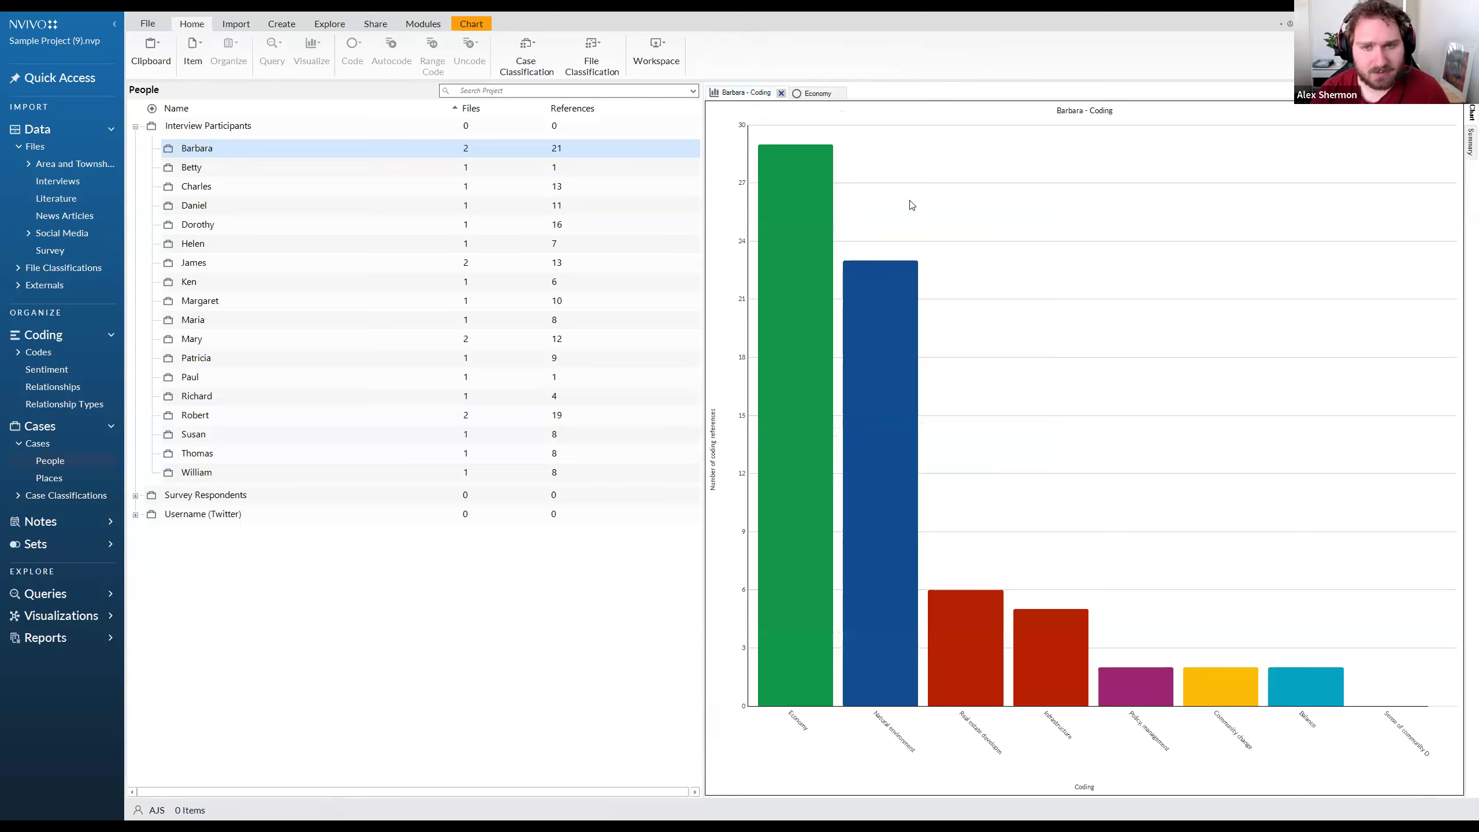
right_click(926, 202)
click(970, 260)
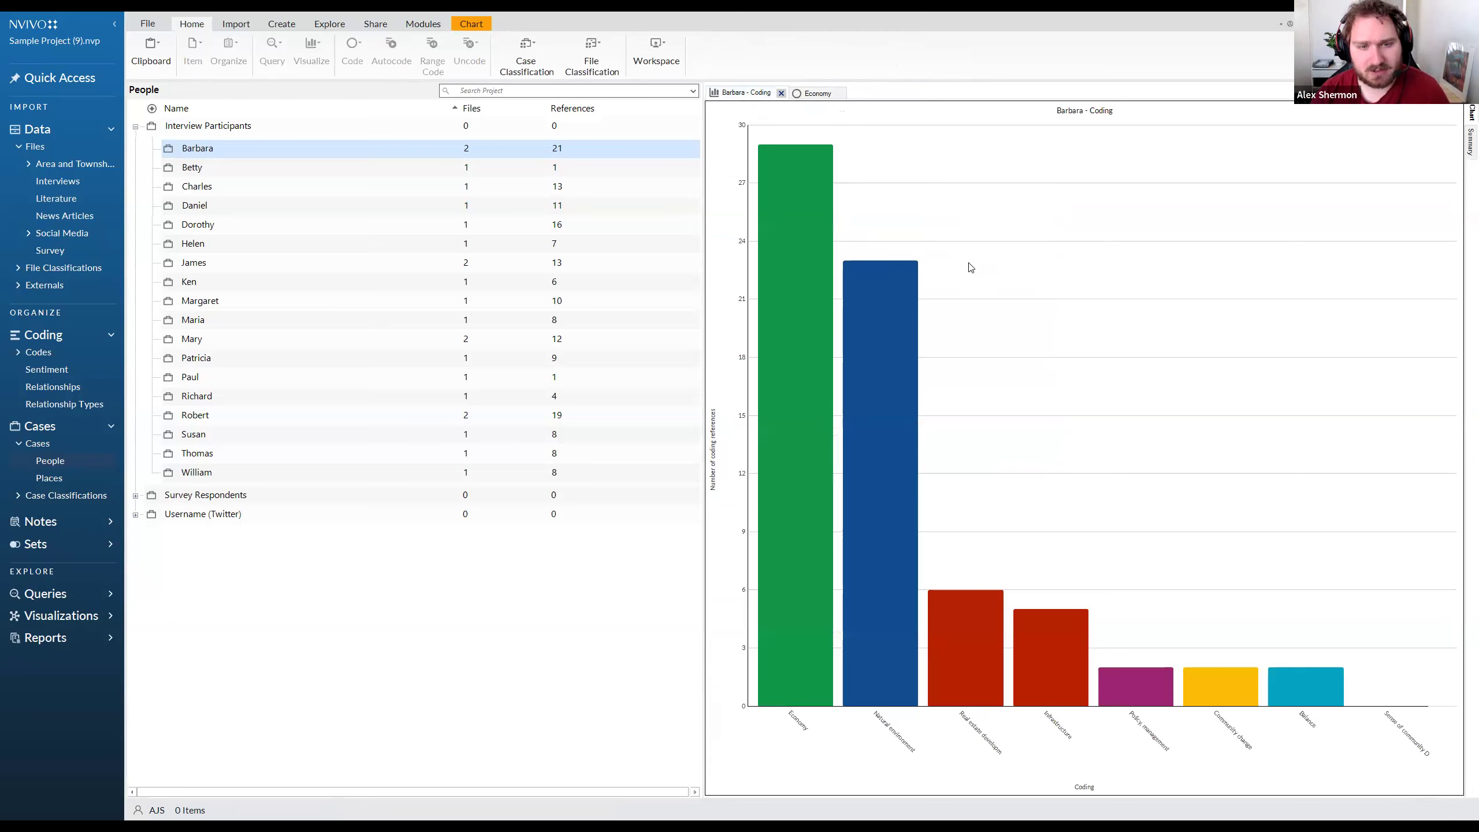
drag(647, 408, 607, 410)
drag(725, 426, 609, 401)
double_click(713, 395)
triple_click(711, 394)
click(717, 408)
click(836, 460)
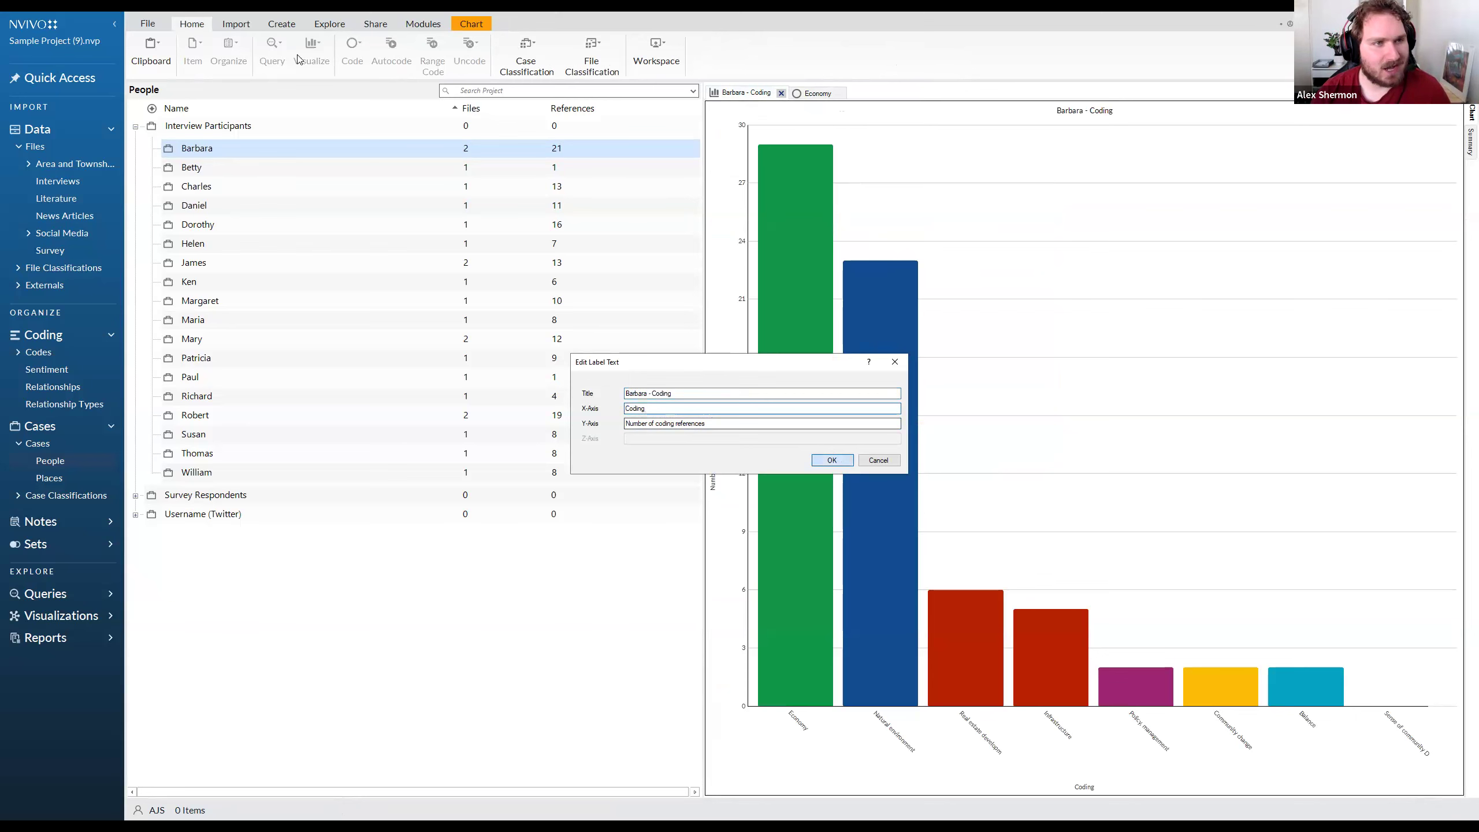
Try the 3D Column chart type, rotate the chart slightly, and switch back to the flat Column type
click(182, 57)
click(182, 58)
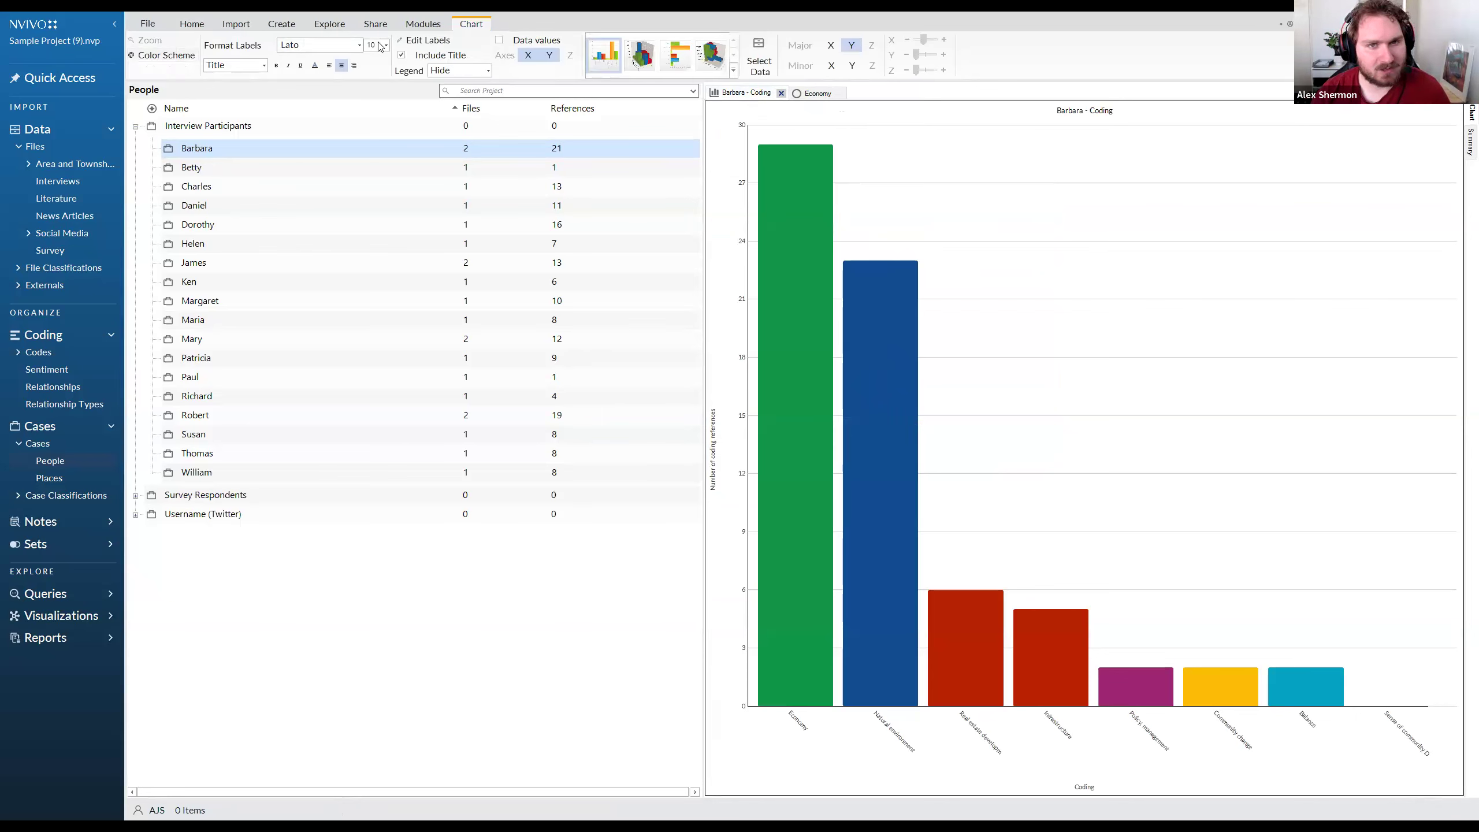
click(734, 70)
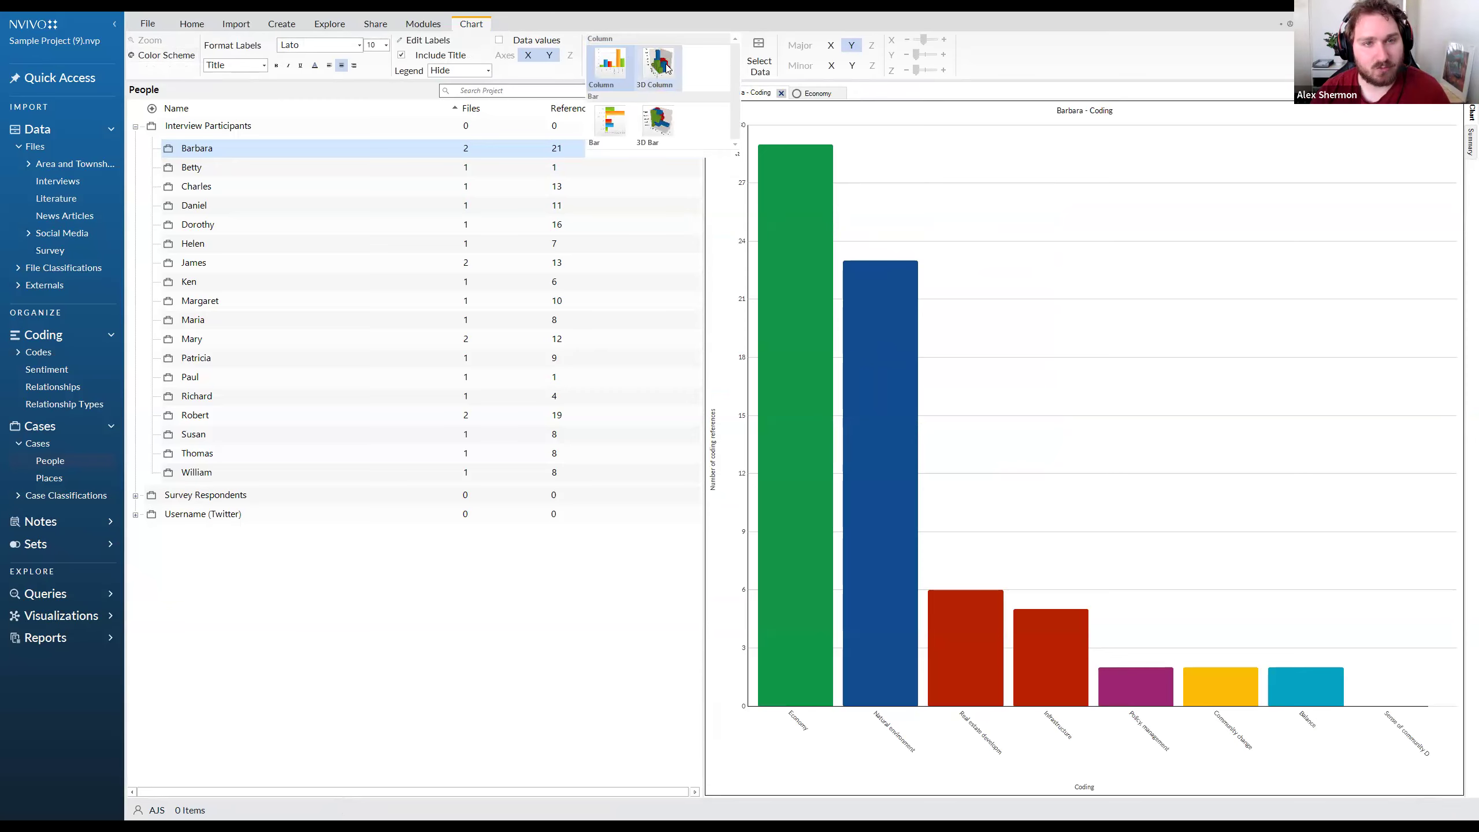
click(655, 72)
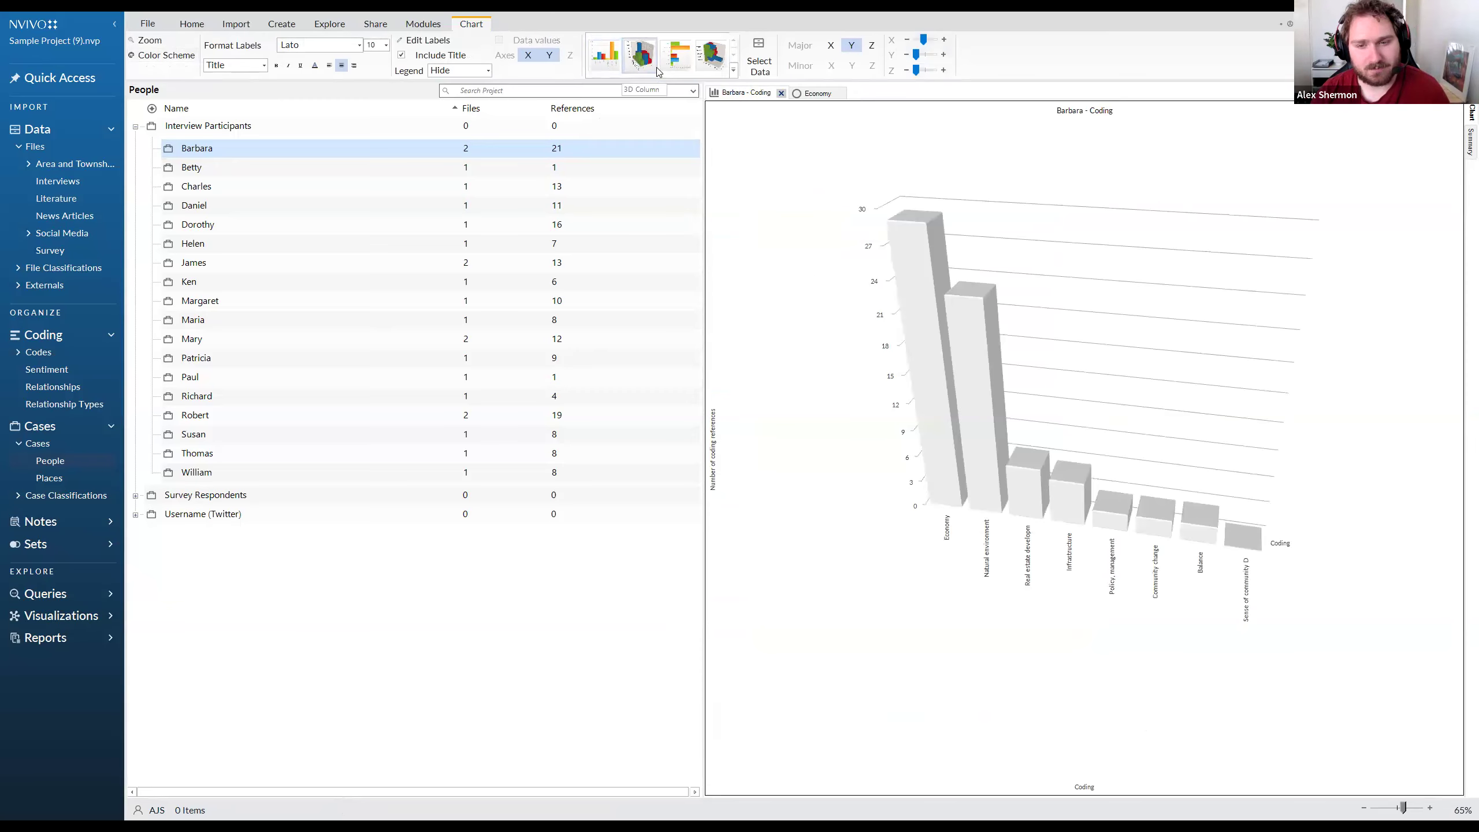
drag(1054, 294, 1024, 293)
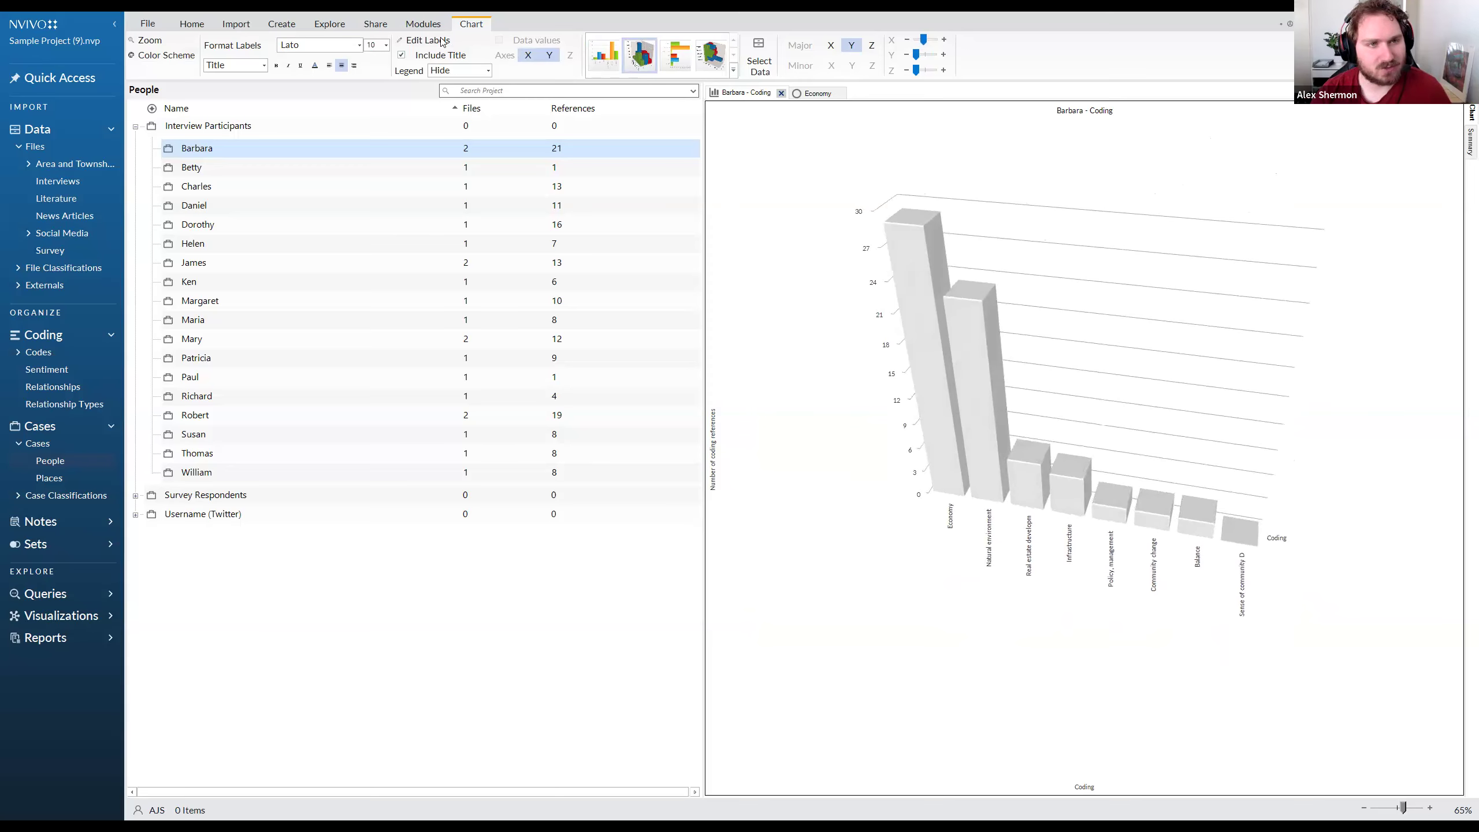
click(604, 54)
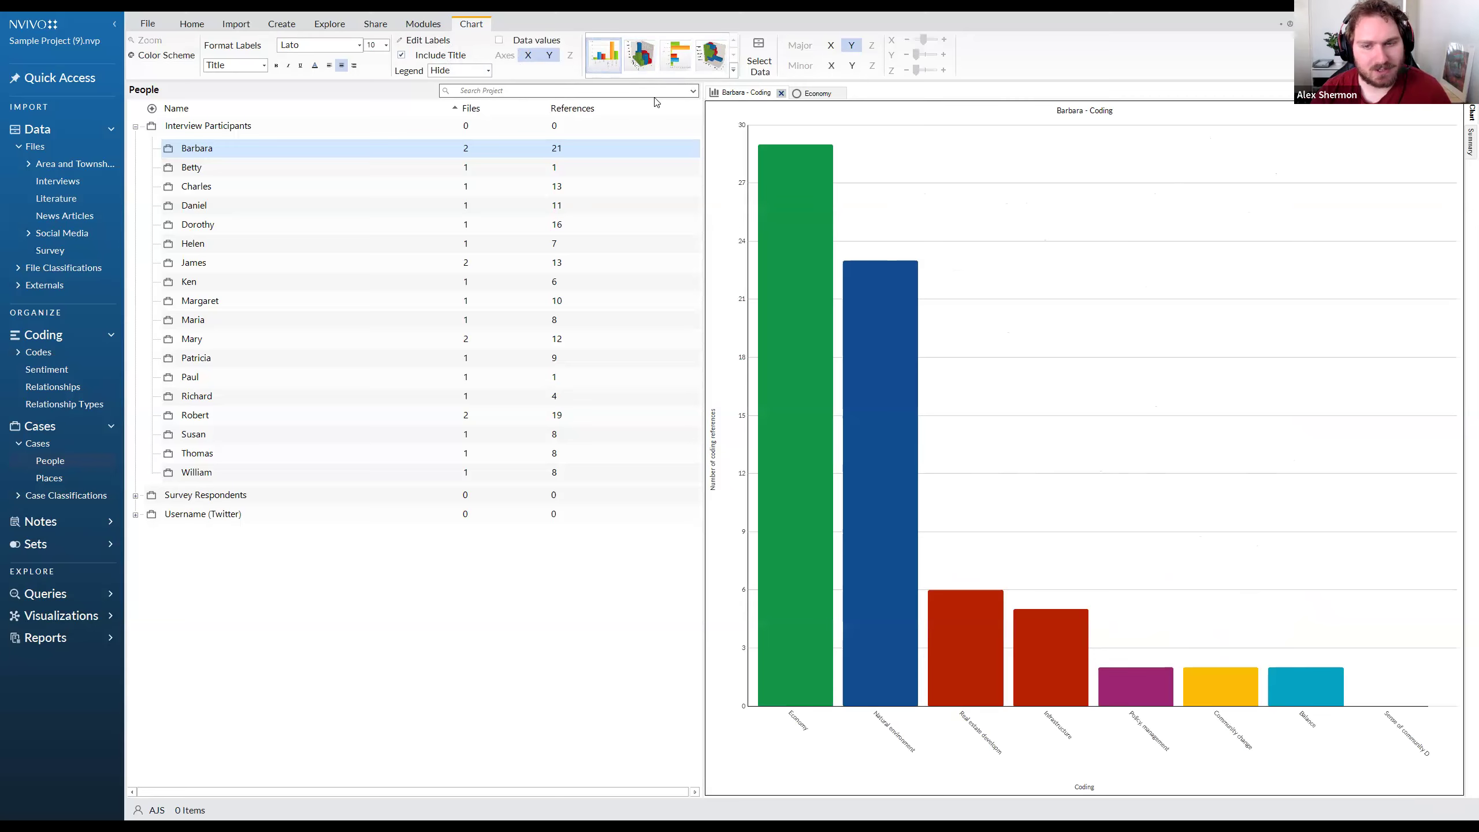
Toggle the chart's data values on and off, and display major Y gridlines together with minor X and Y gridlines
click(499, 42)
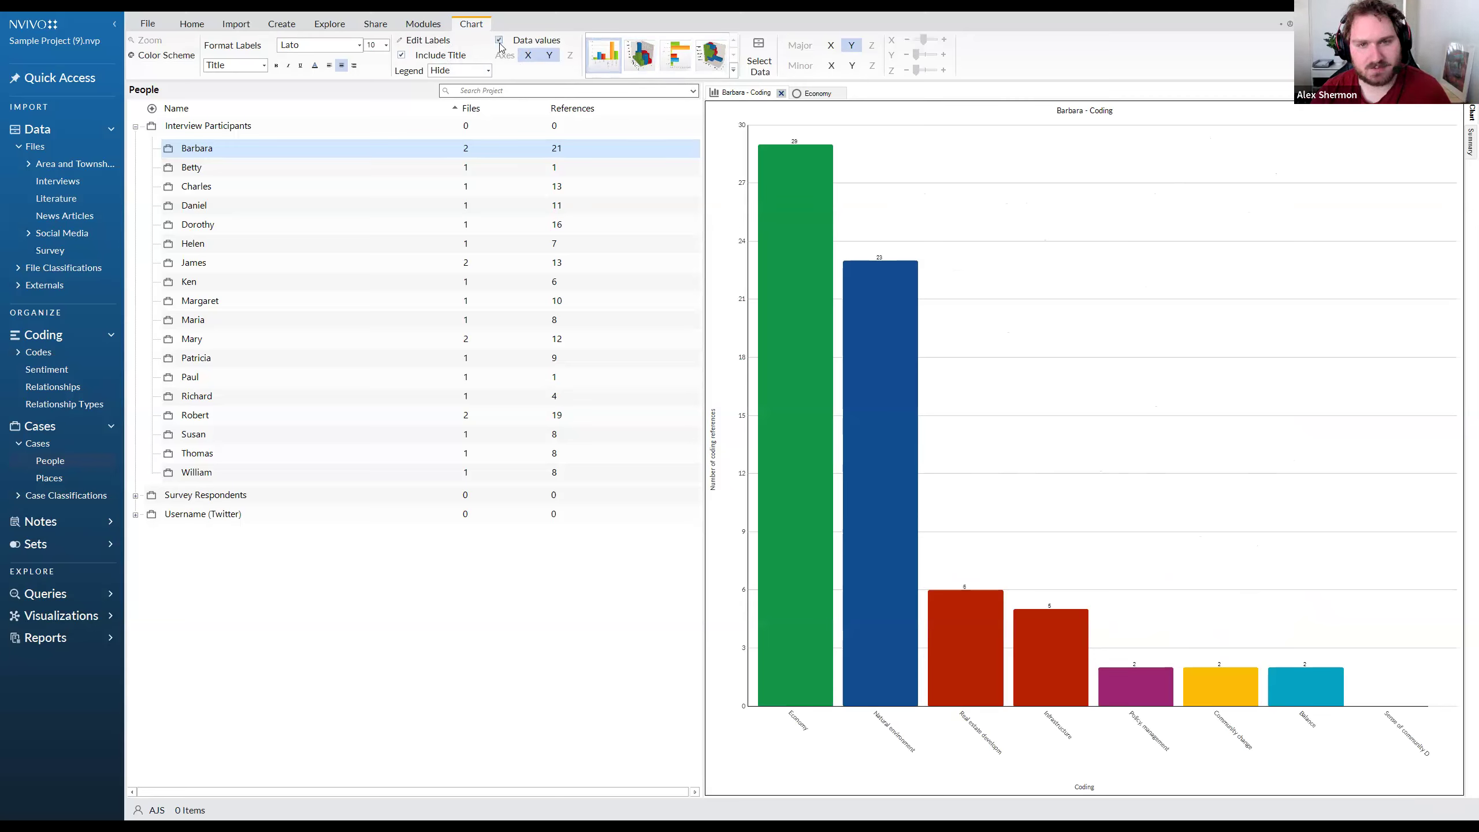
click(832, 46)
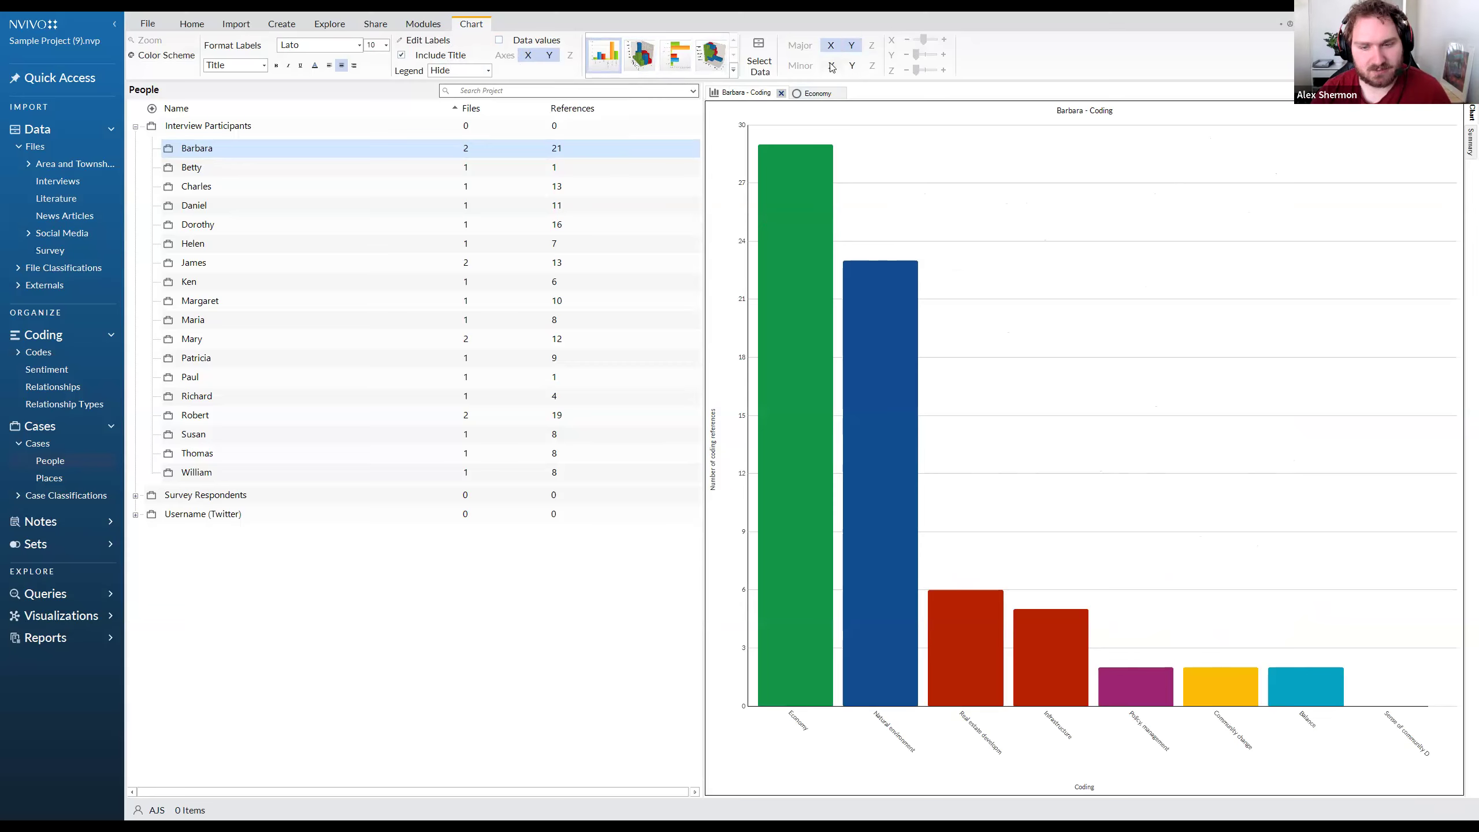
click(852, 65)
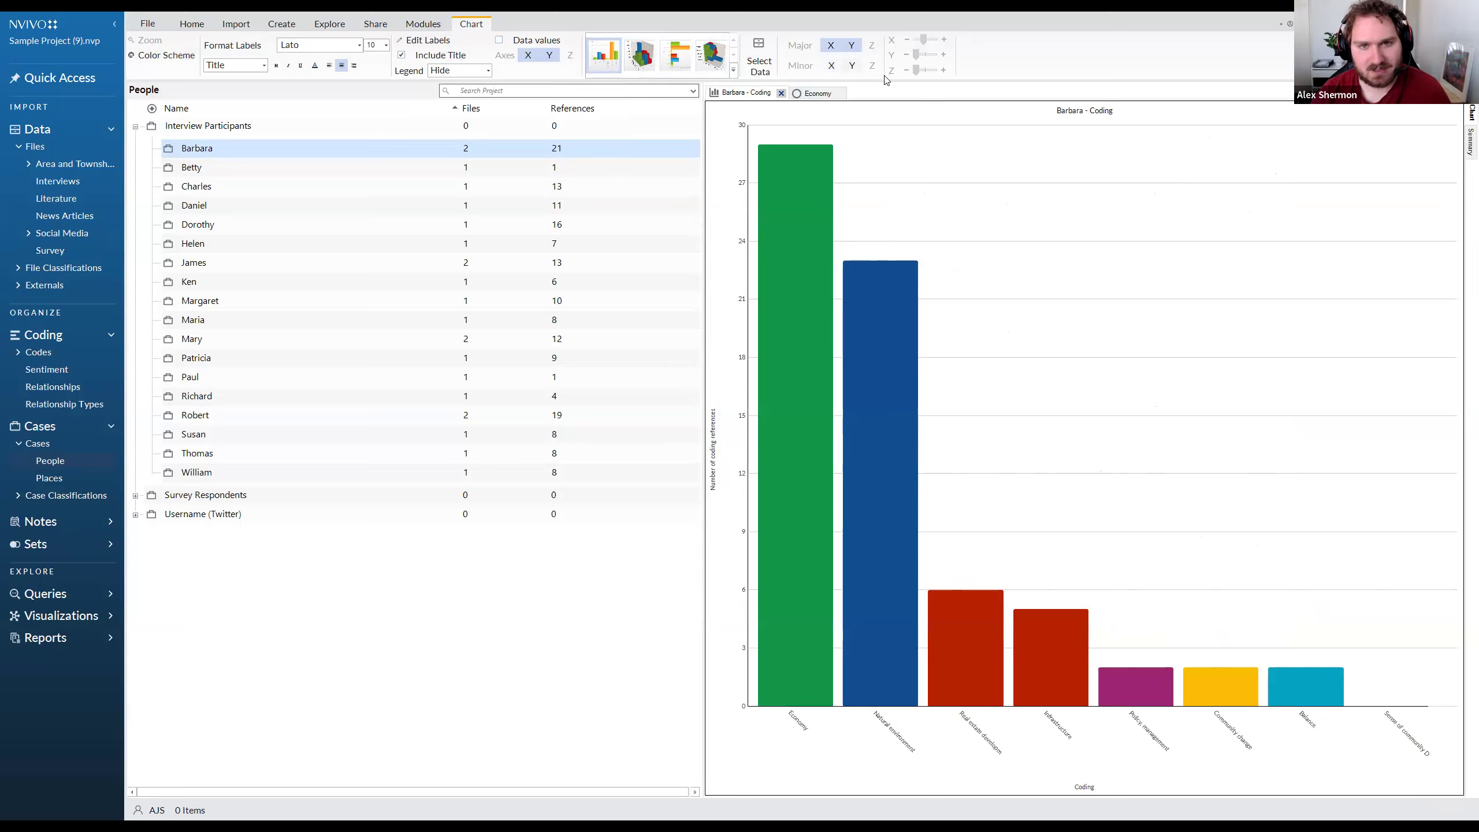
click(851, 46)
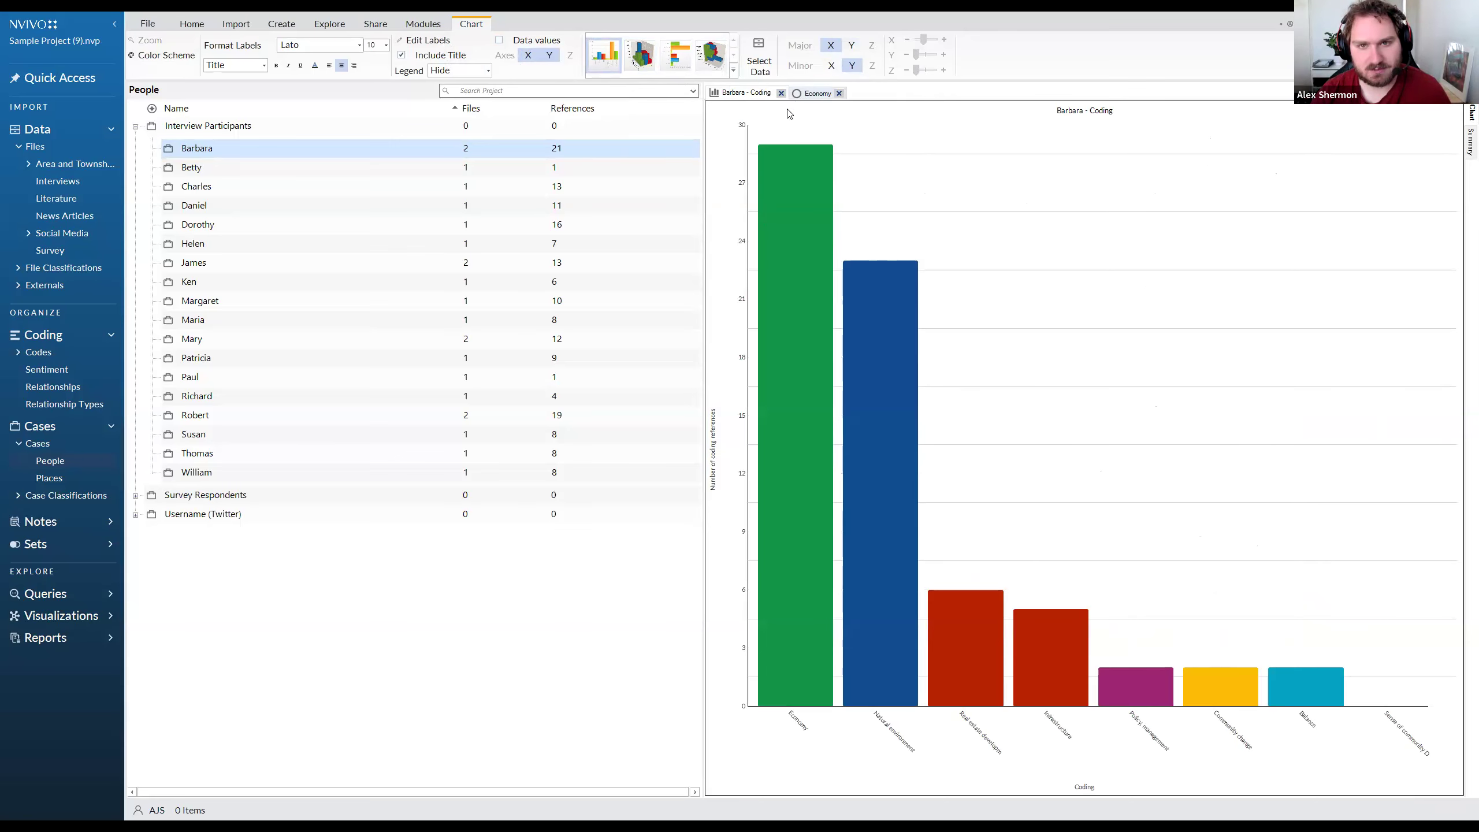
click(852, 46)
click(831, 65)
click(831, 45)
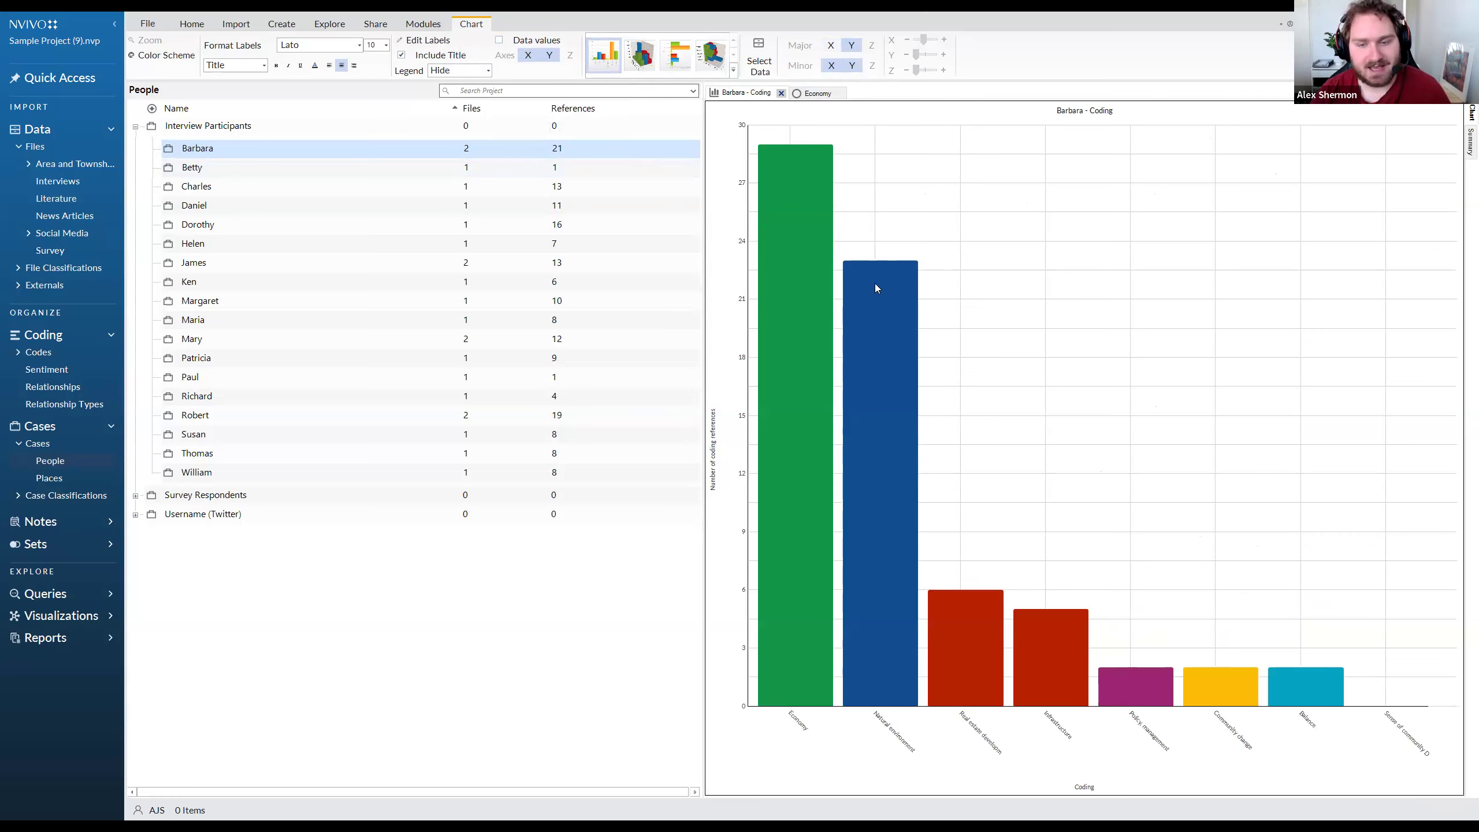
Start exporting the coding chart, review the file types it can be saved as, and close the export without saving
right_click(1050, 353)
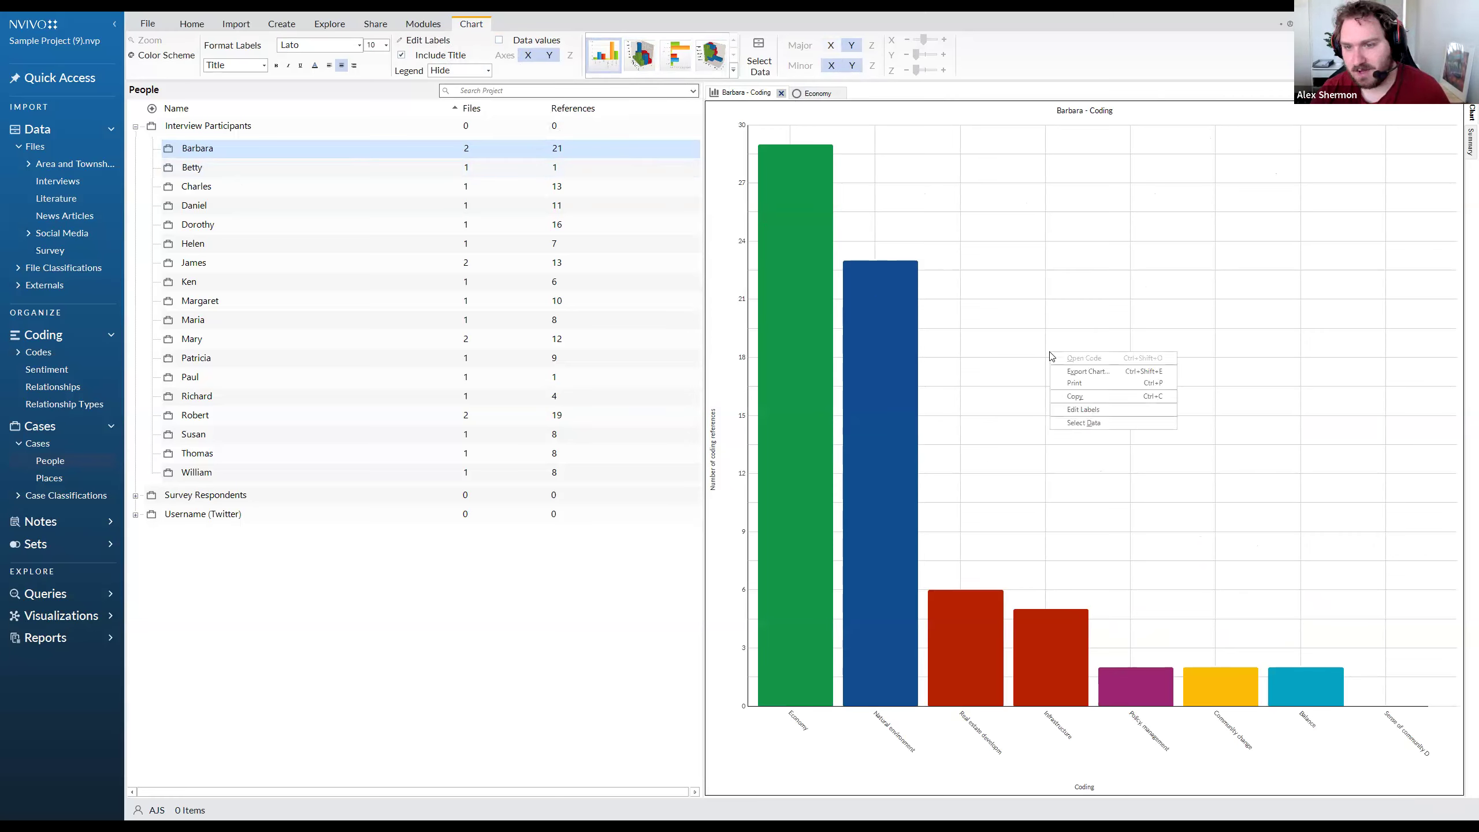
click(1092, 374)
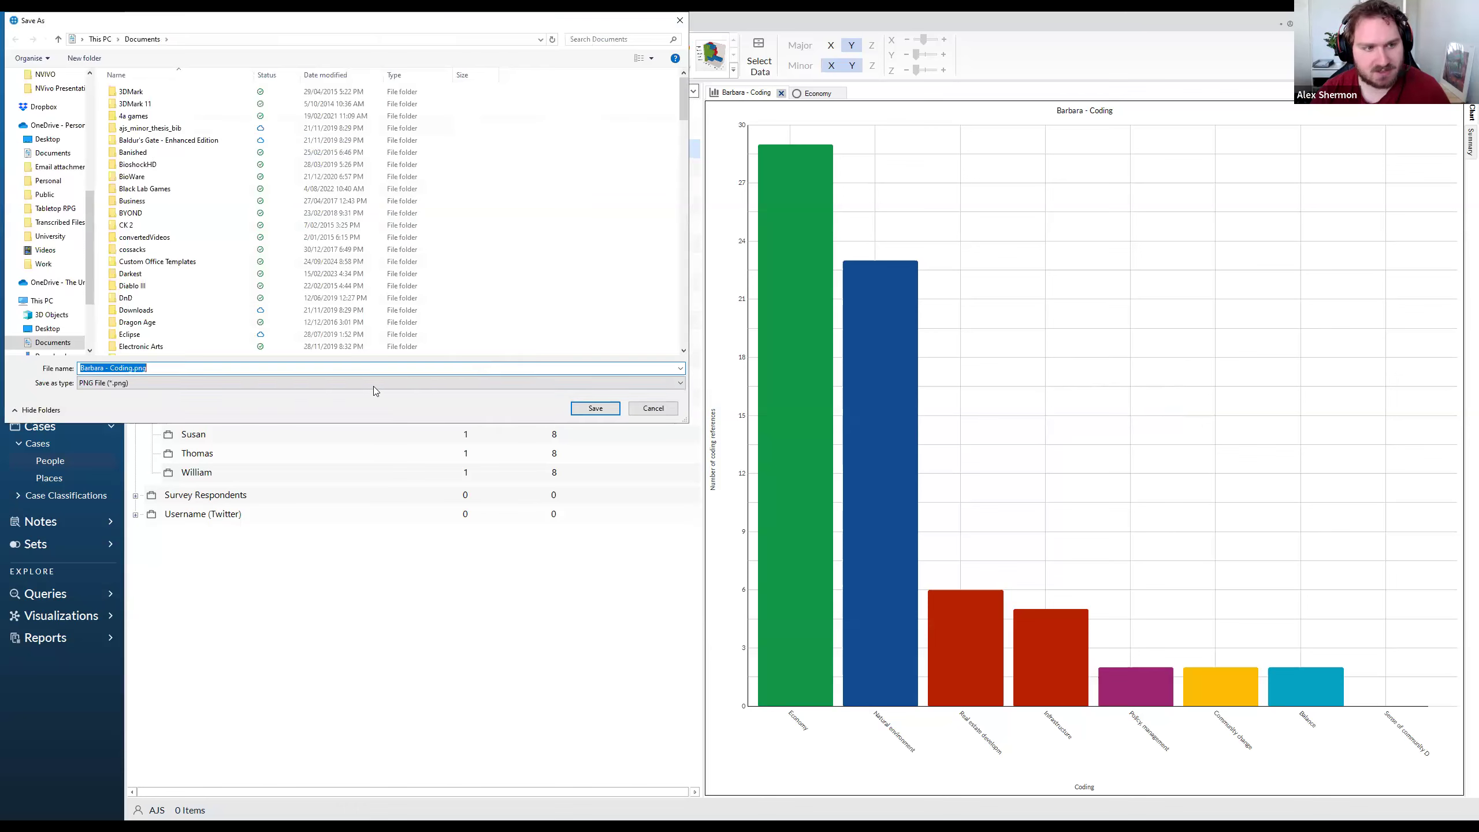
click(350, 384)
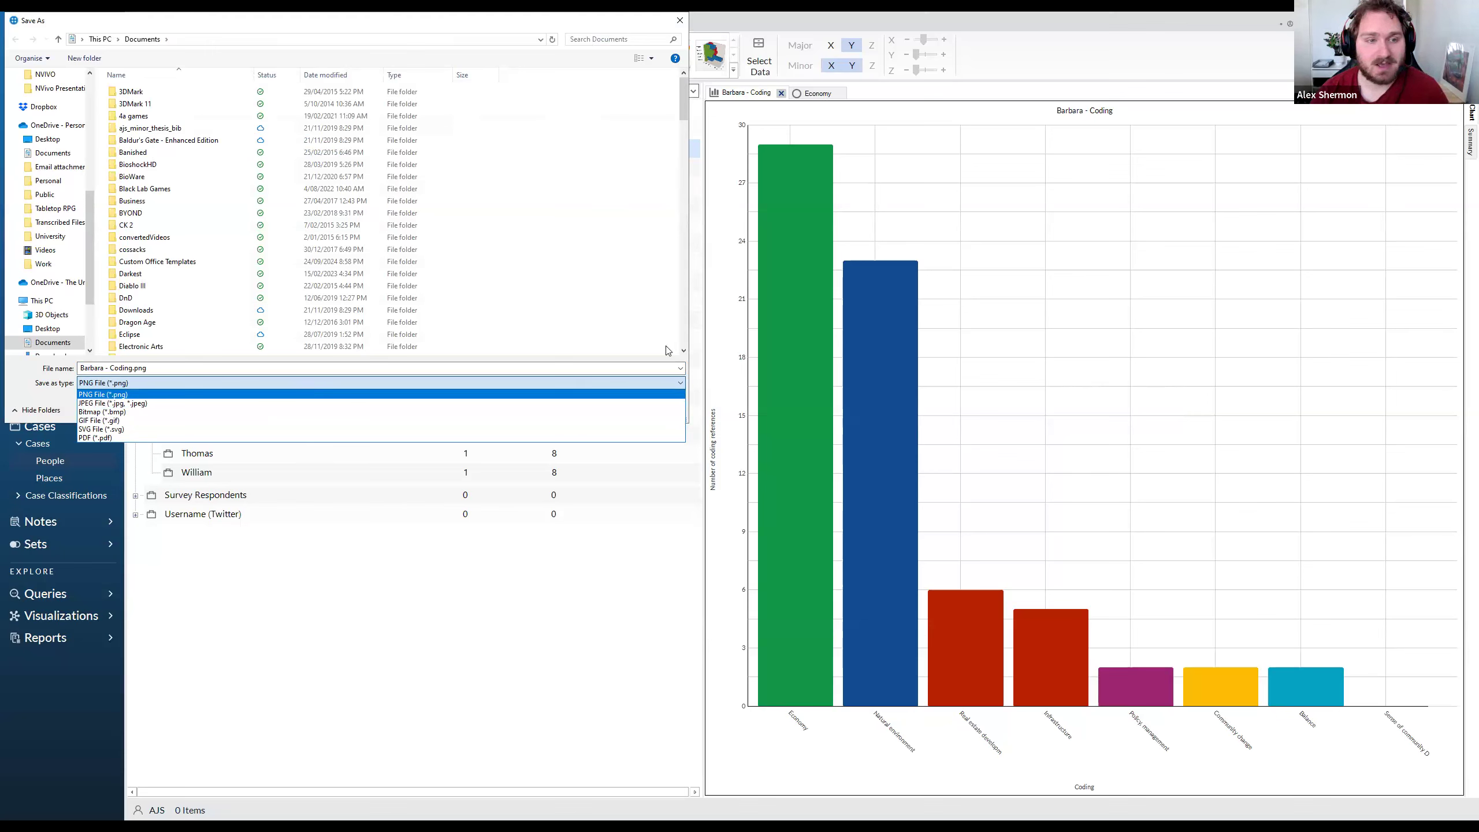
click(578, 365)
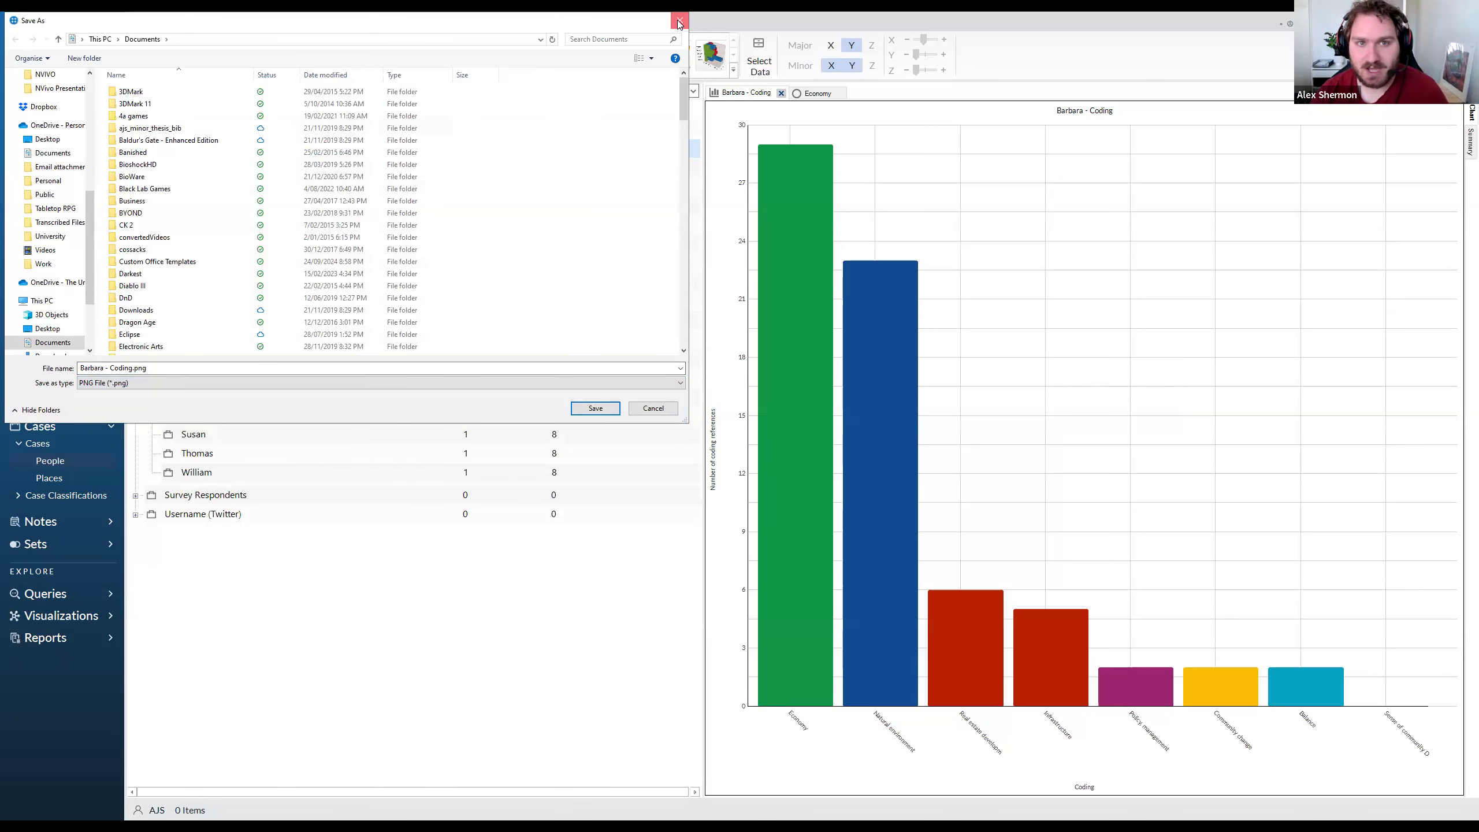
key(Return)
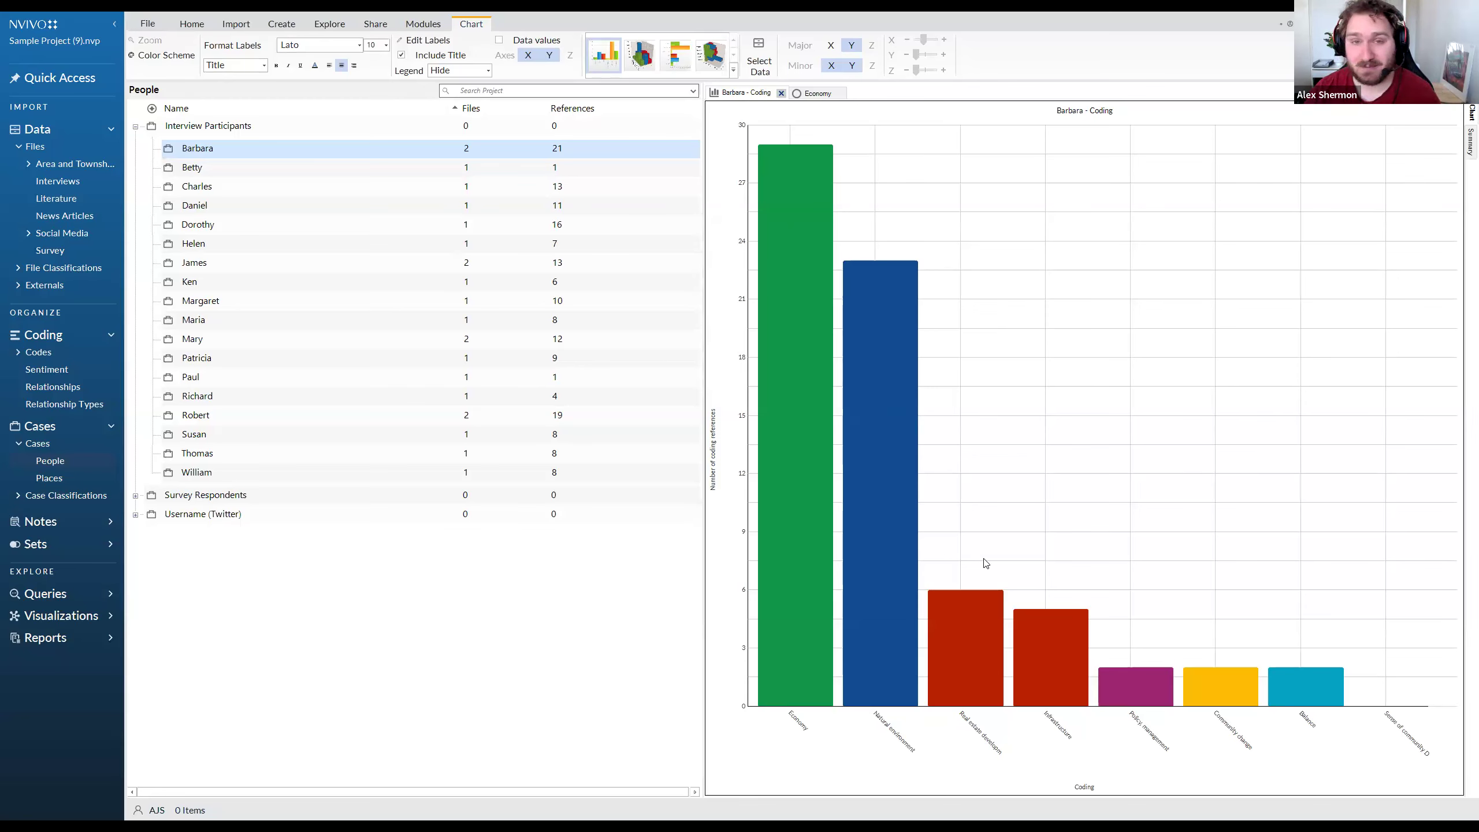
Show the chart's summary list, review the file formats for exporting it with MS Excel selected, and cancel the export
click(1463, 145)
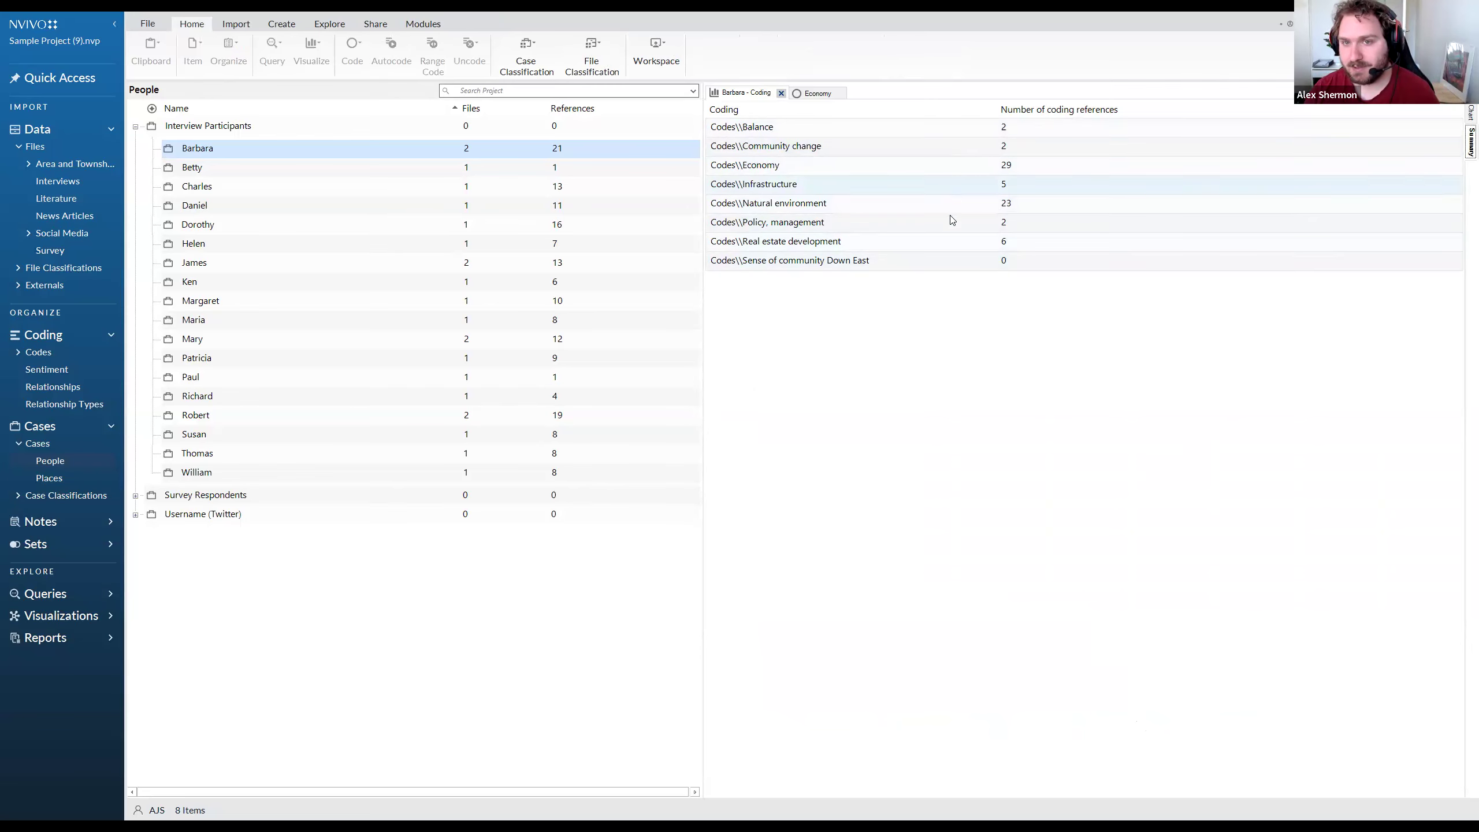
right_click(950, 297)
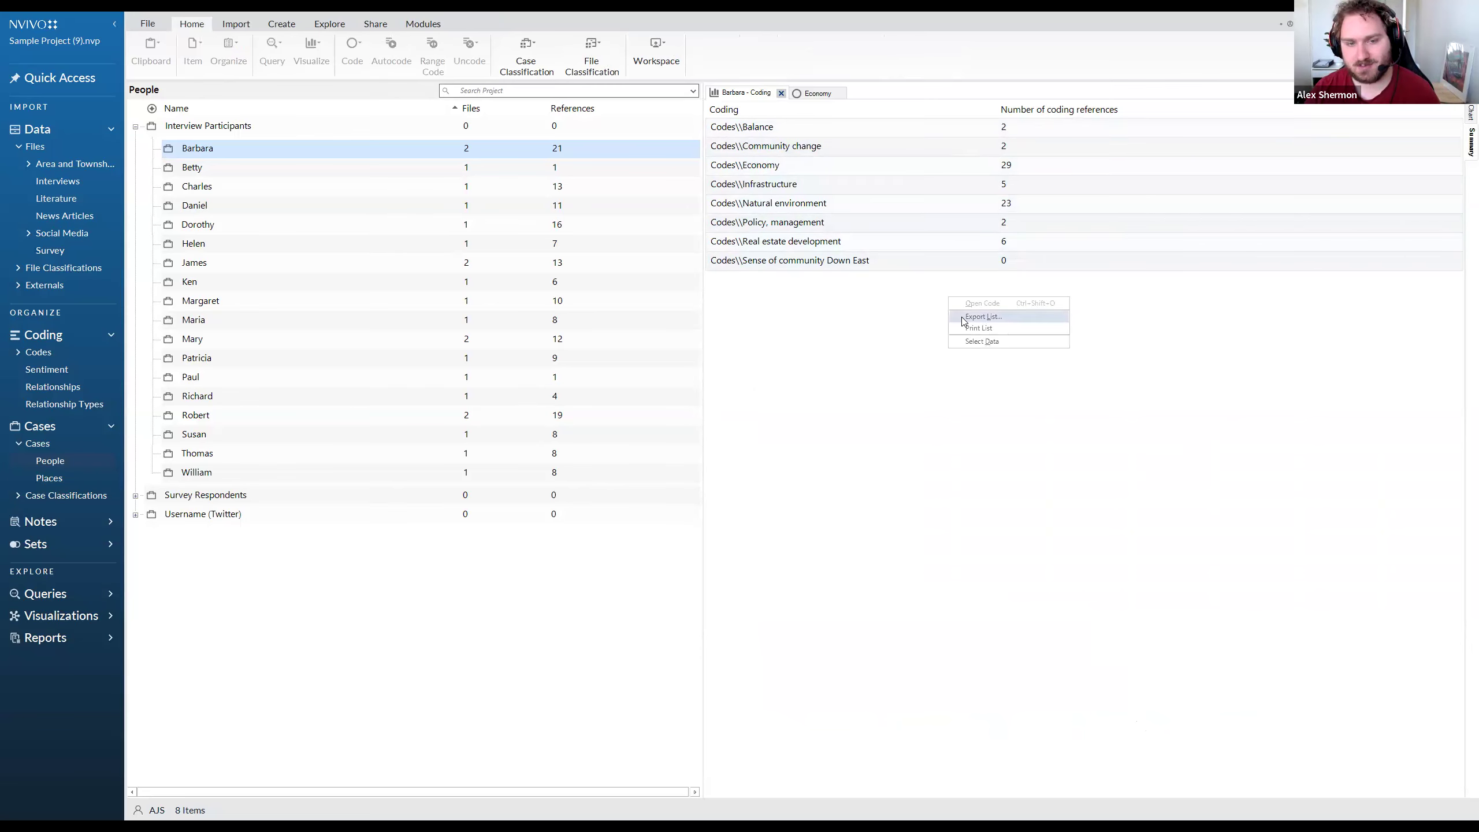
click(983, 316)
click(358, 384)
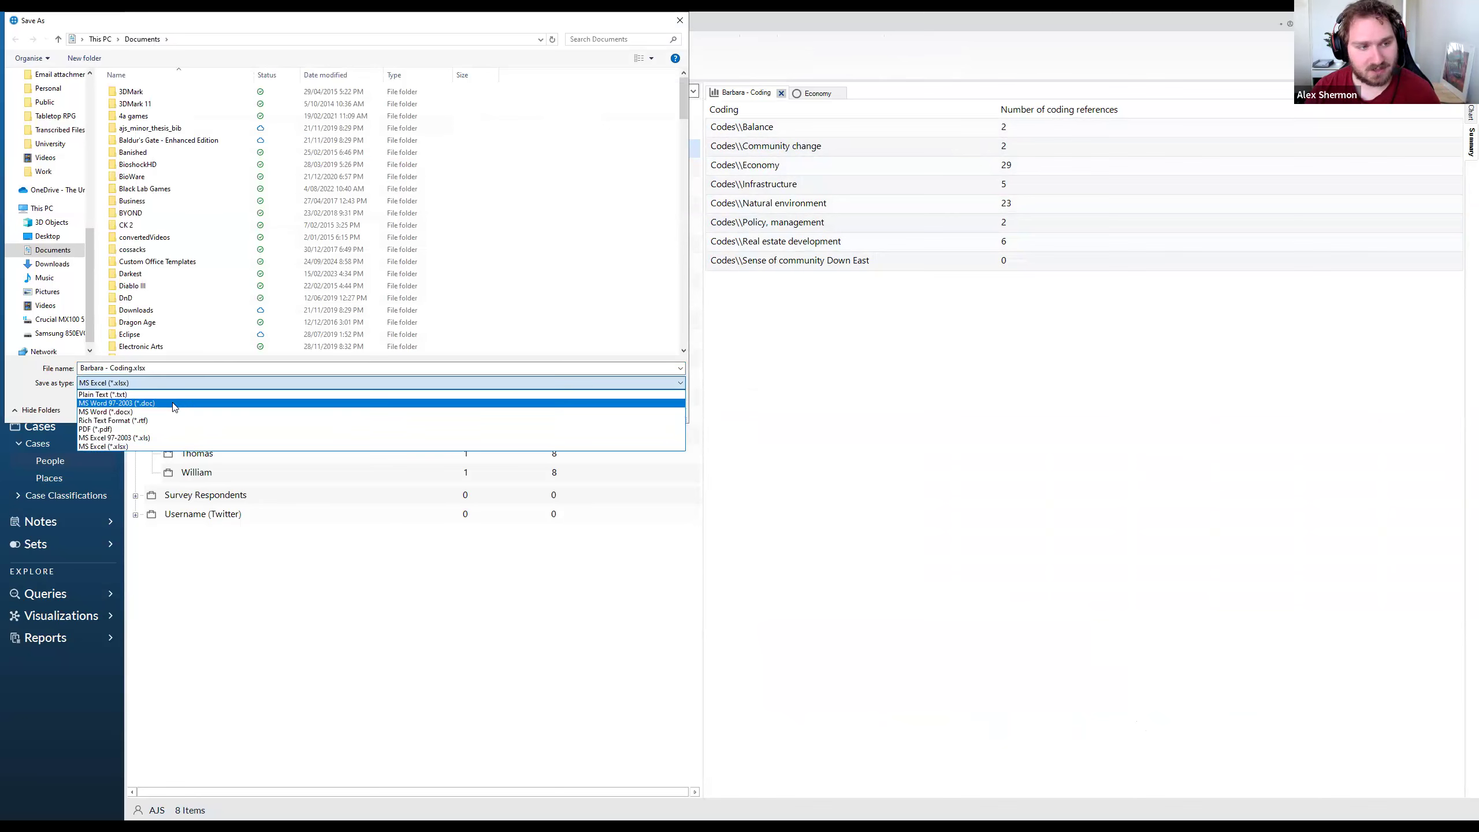
click(161, 447)
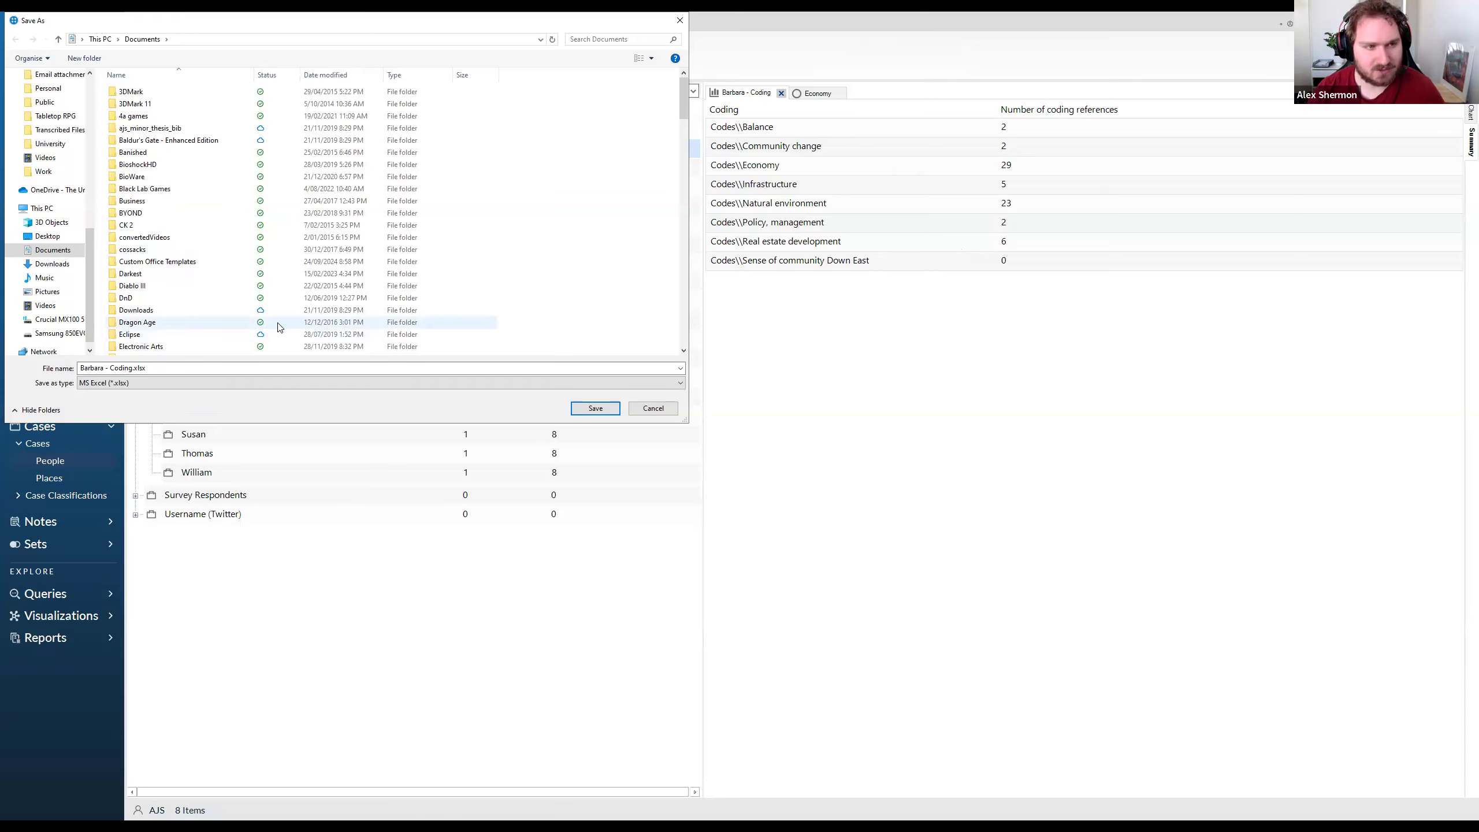
click(680, 20)
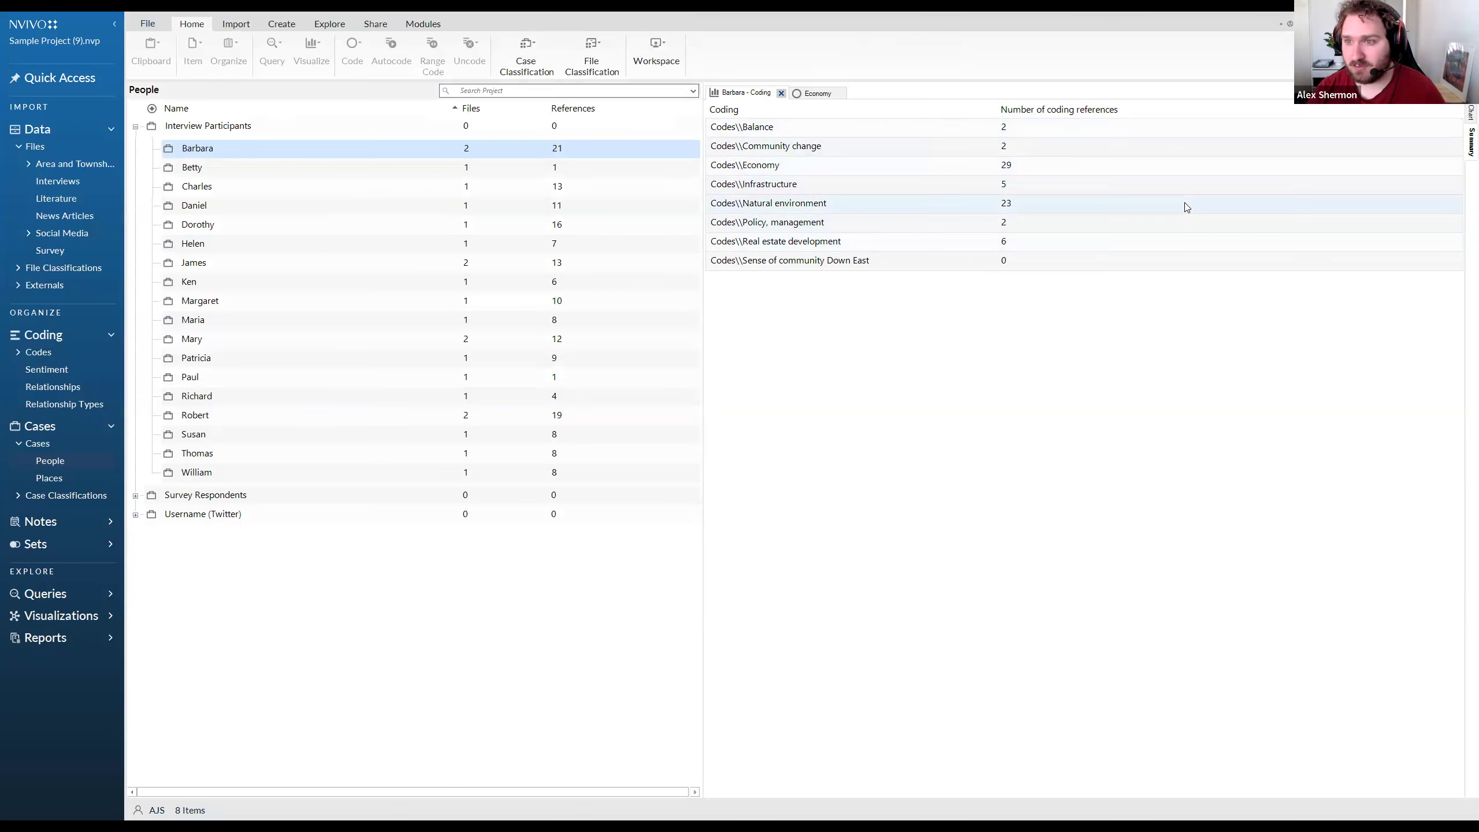
Return to the chart, show the Interviews files, and review the visualization options for the third interview document
click(1464, 116)
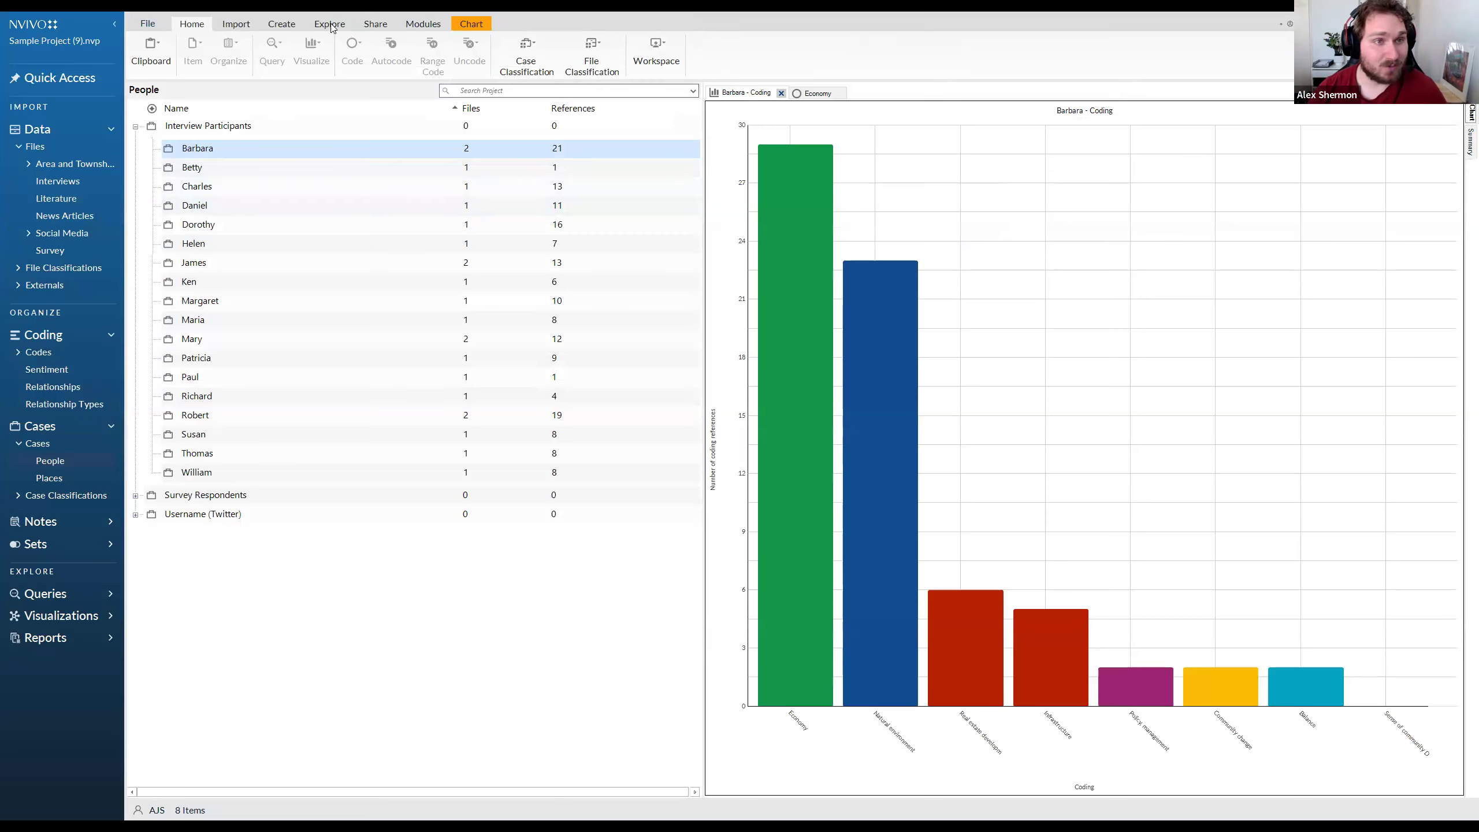
click(58, 182)
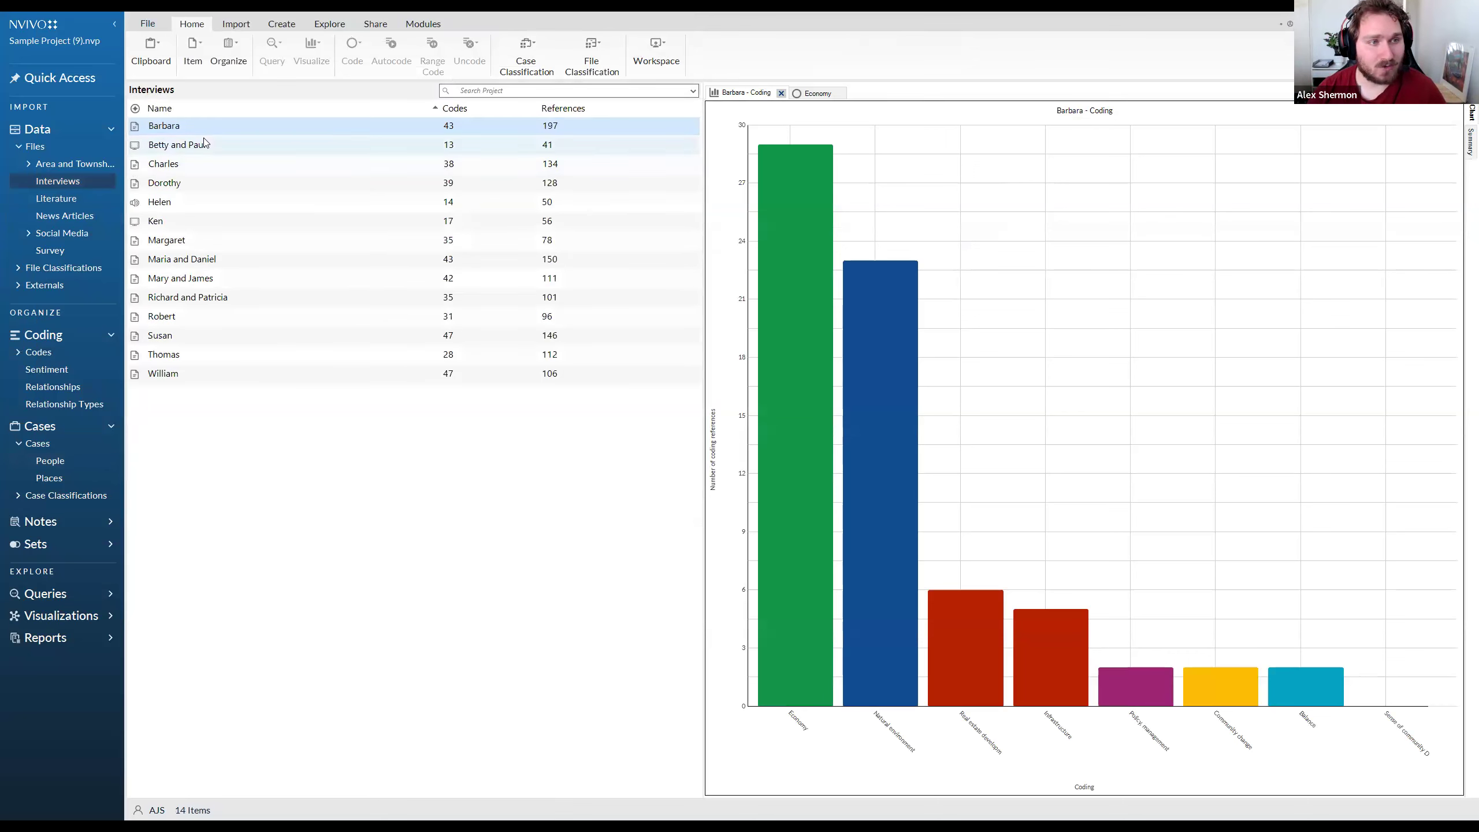
right_click(192, 171)
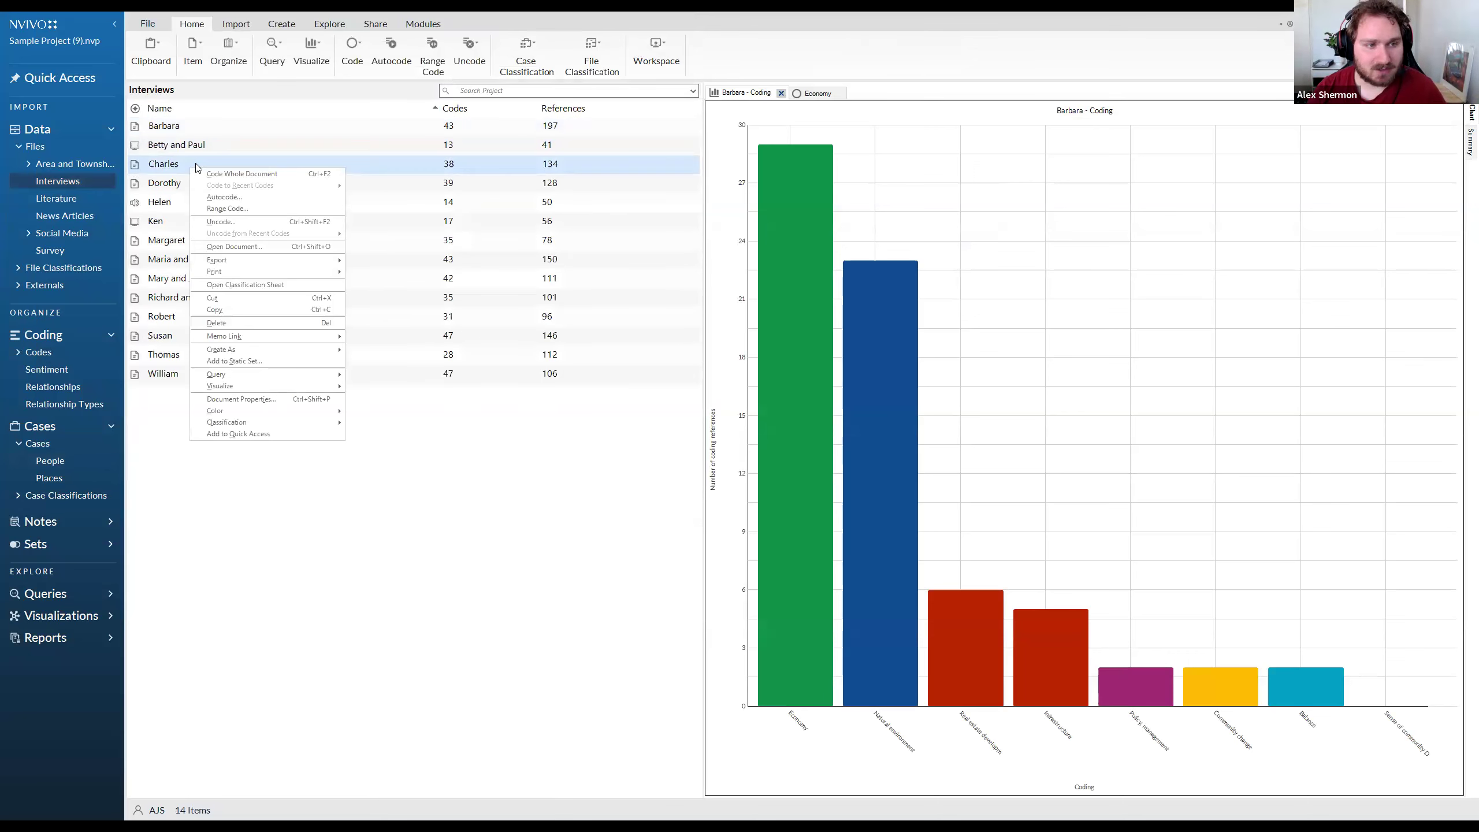
mouse_move(240, 387)
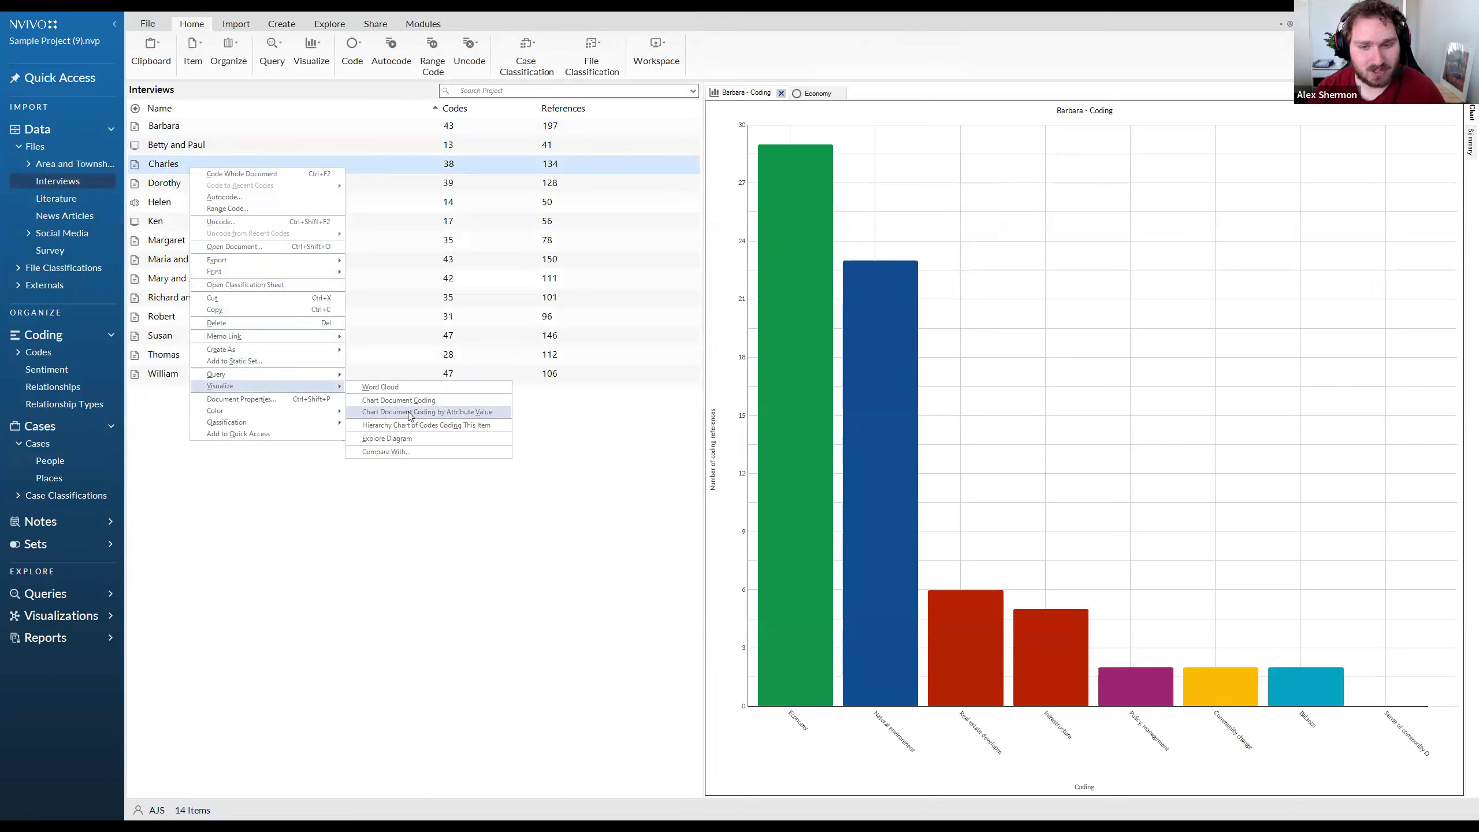
click(883, 200)
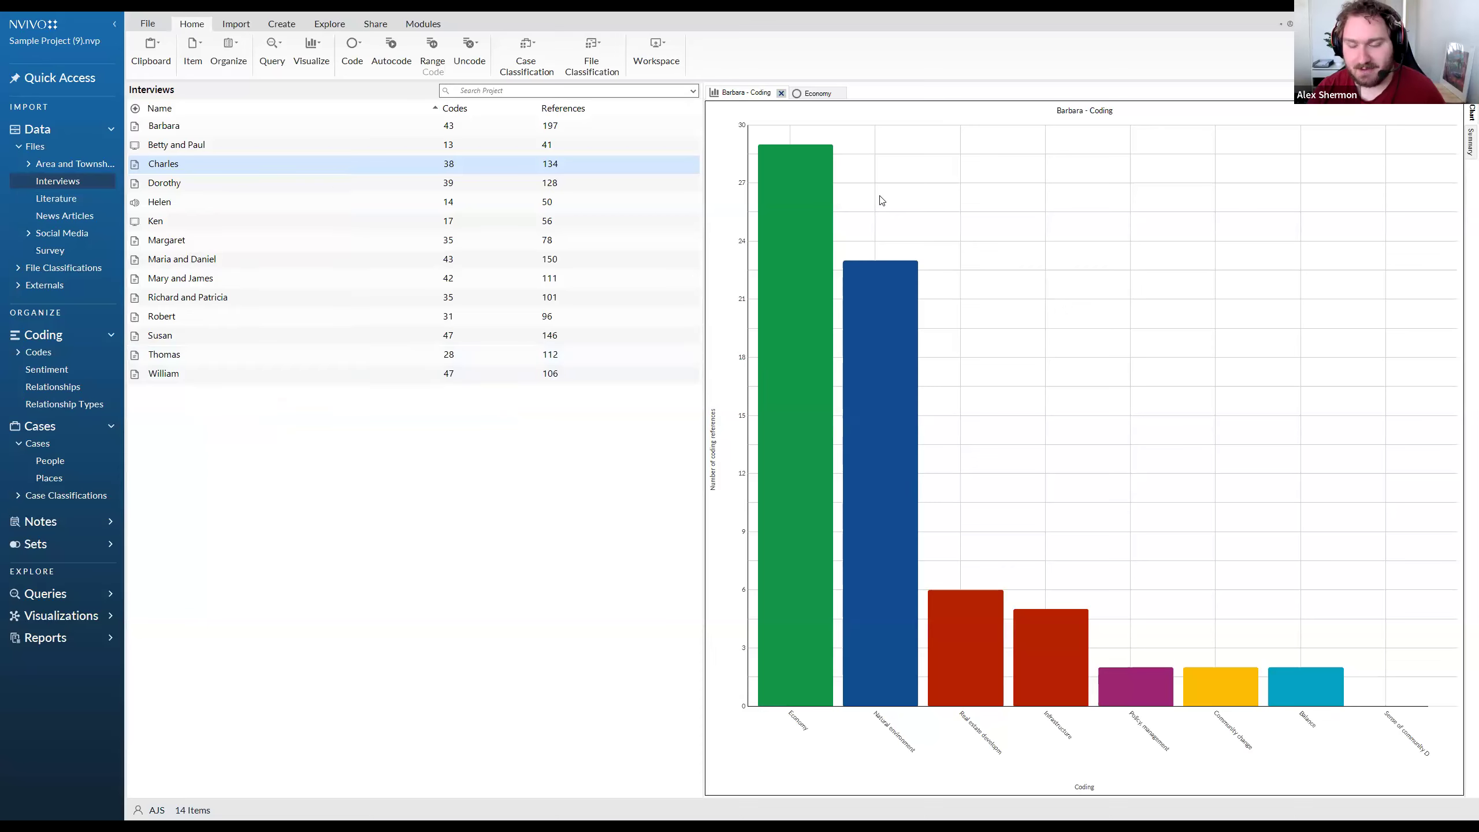
Open the coding chart's data selection, examine its file and axis options, and cancel without changes
right_click(1128, 335)
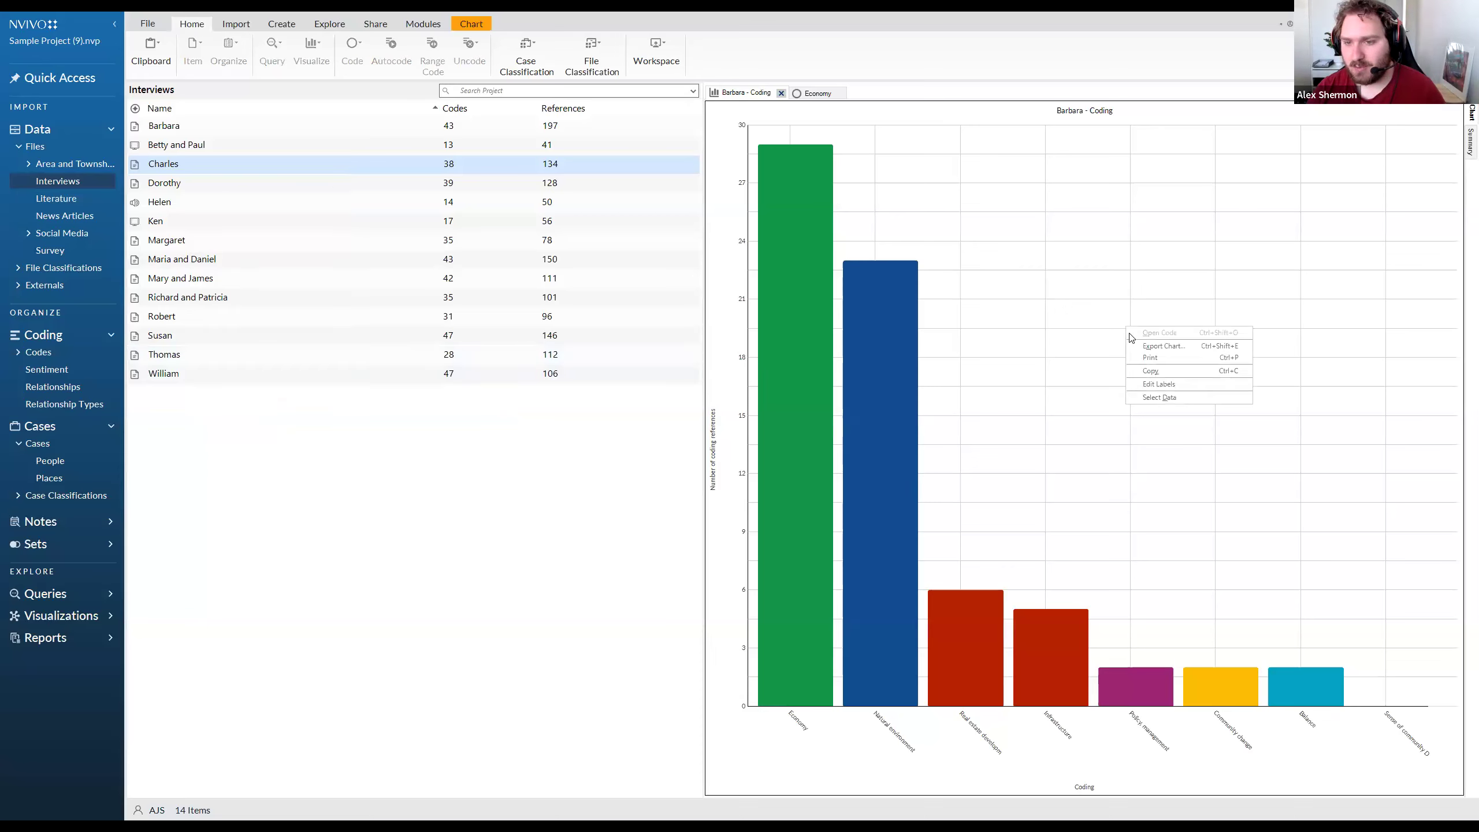
click(1167, 398)
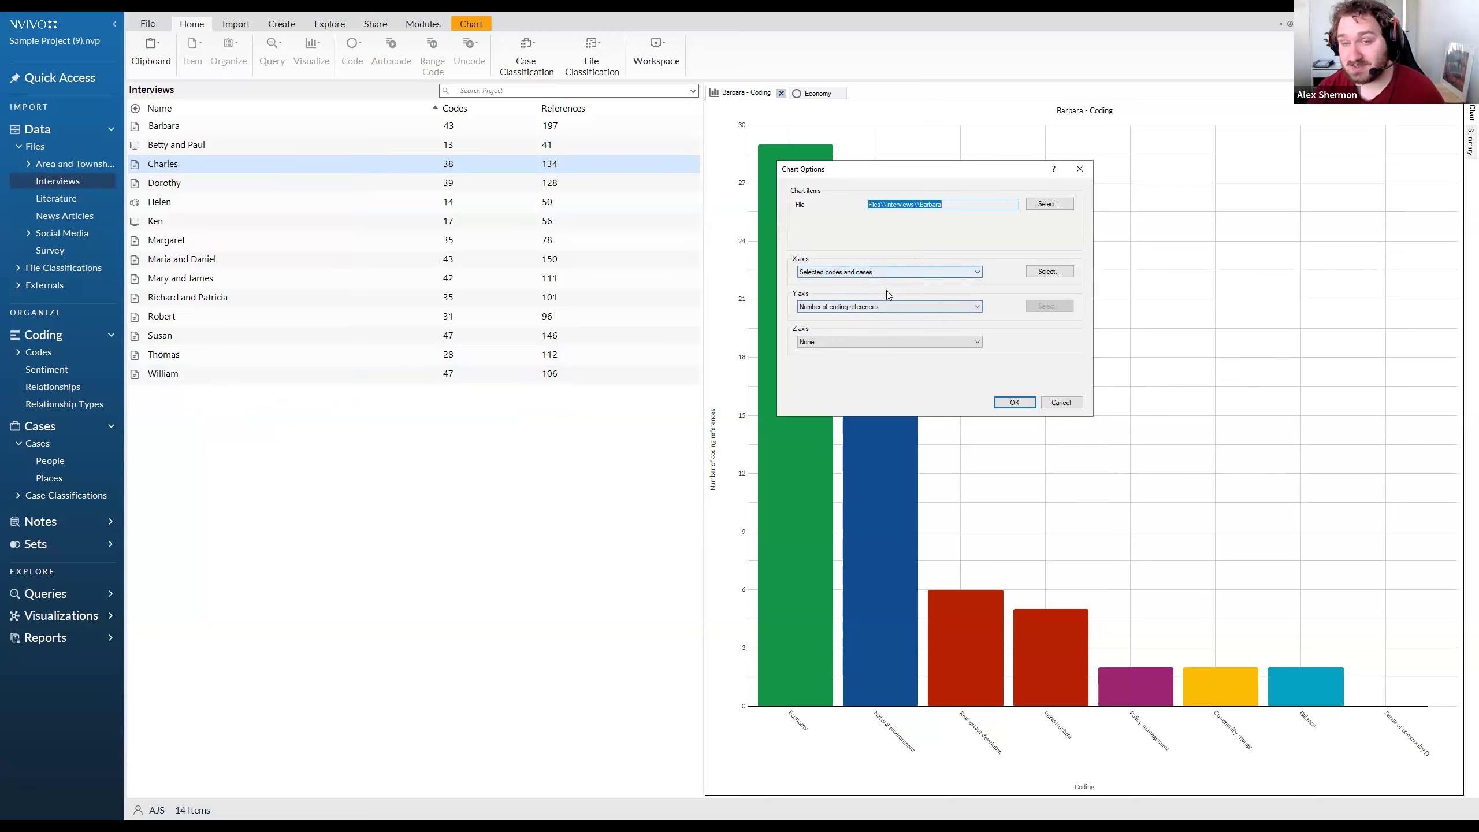
click(1057, 403)
Examine the commands available for the chart and its summary list, and look over the further chart types
right_click(1076, 384)
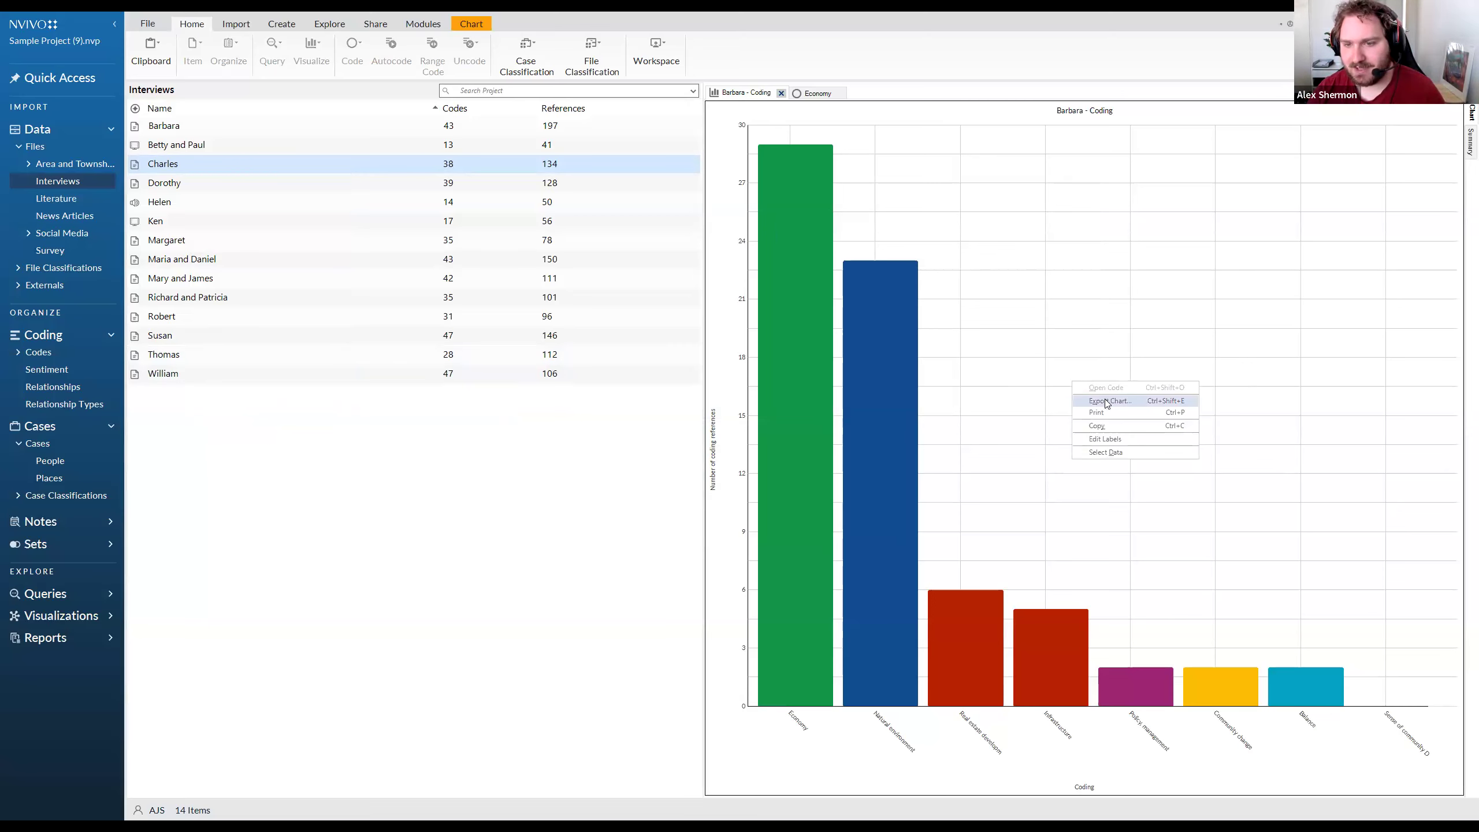
click(1466, 142)
right_click(1081, 240)
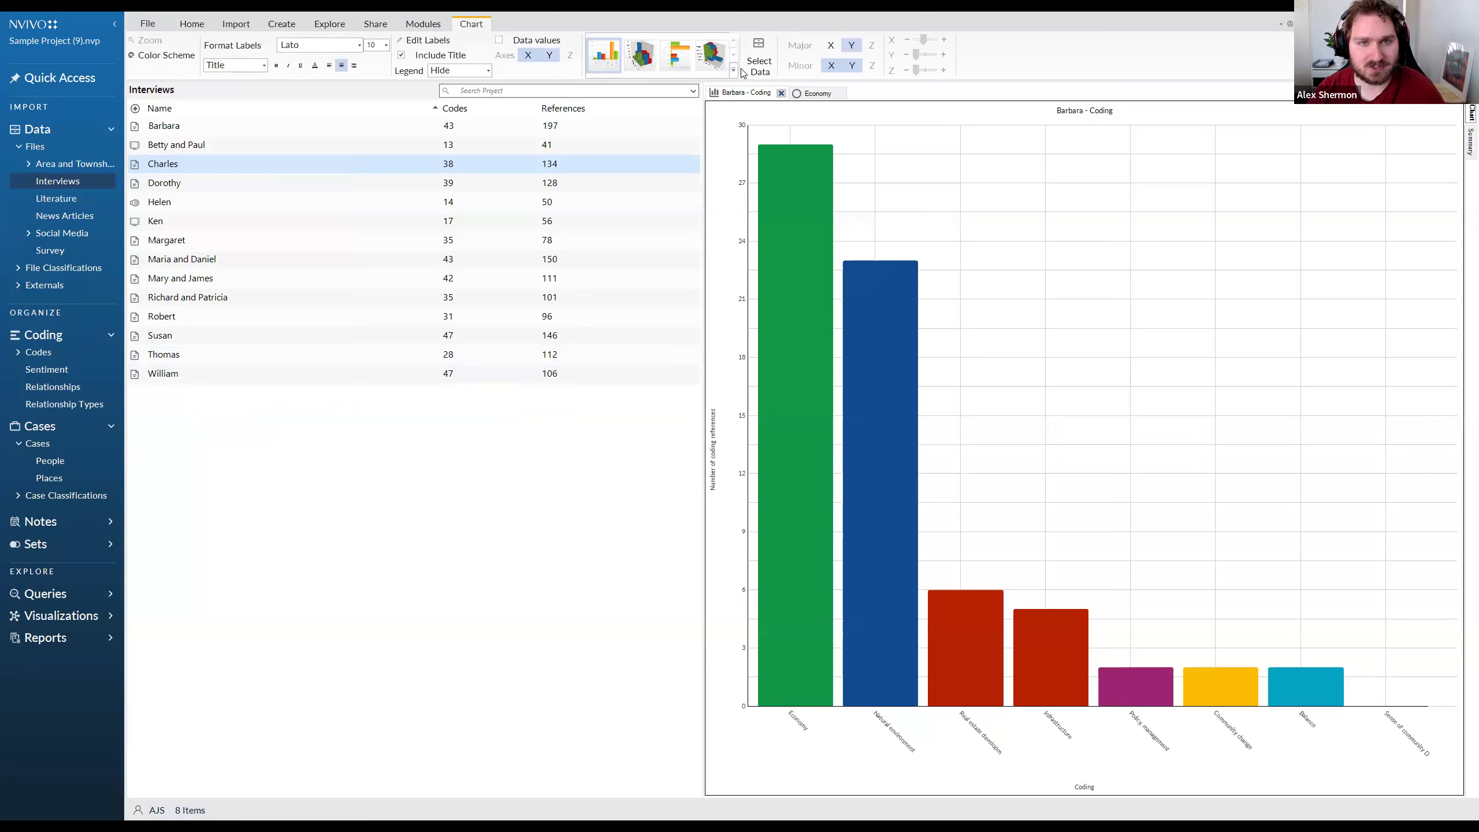
click(737, 74)
click(502, 19)
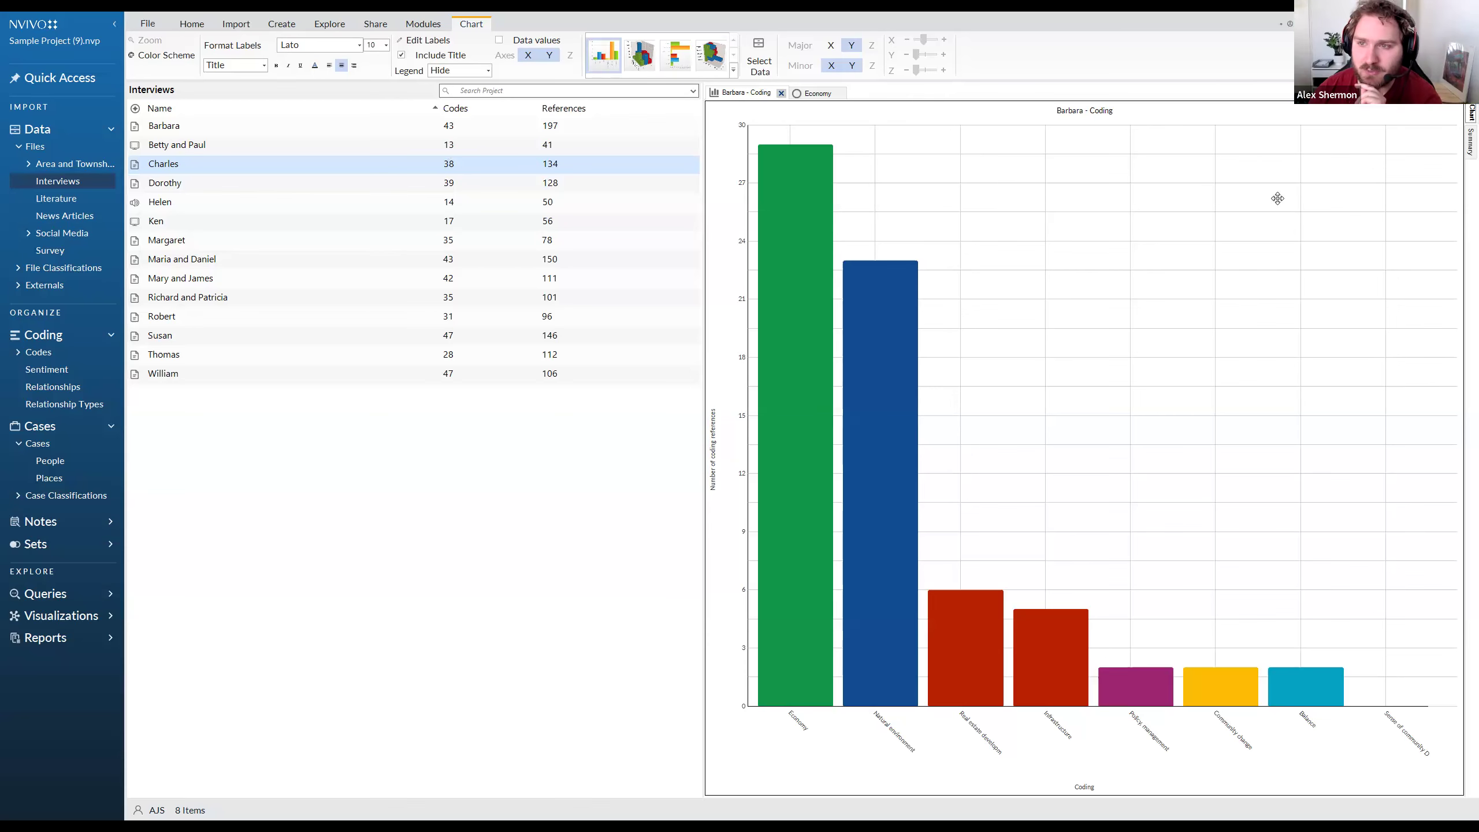
Check the chart's summary of coding references, return to the chart, and switch to the Challenge 1 presentation slide
click(1465, 132)
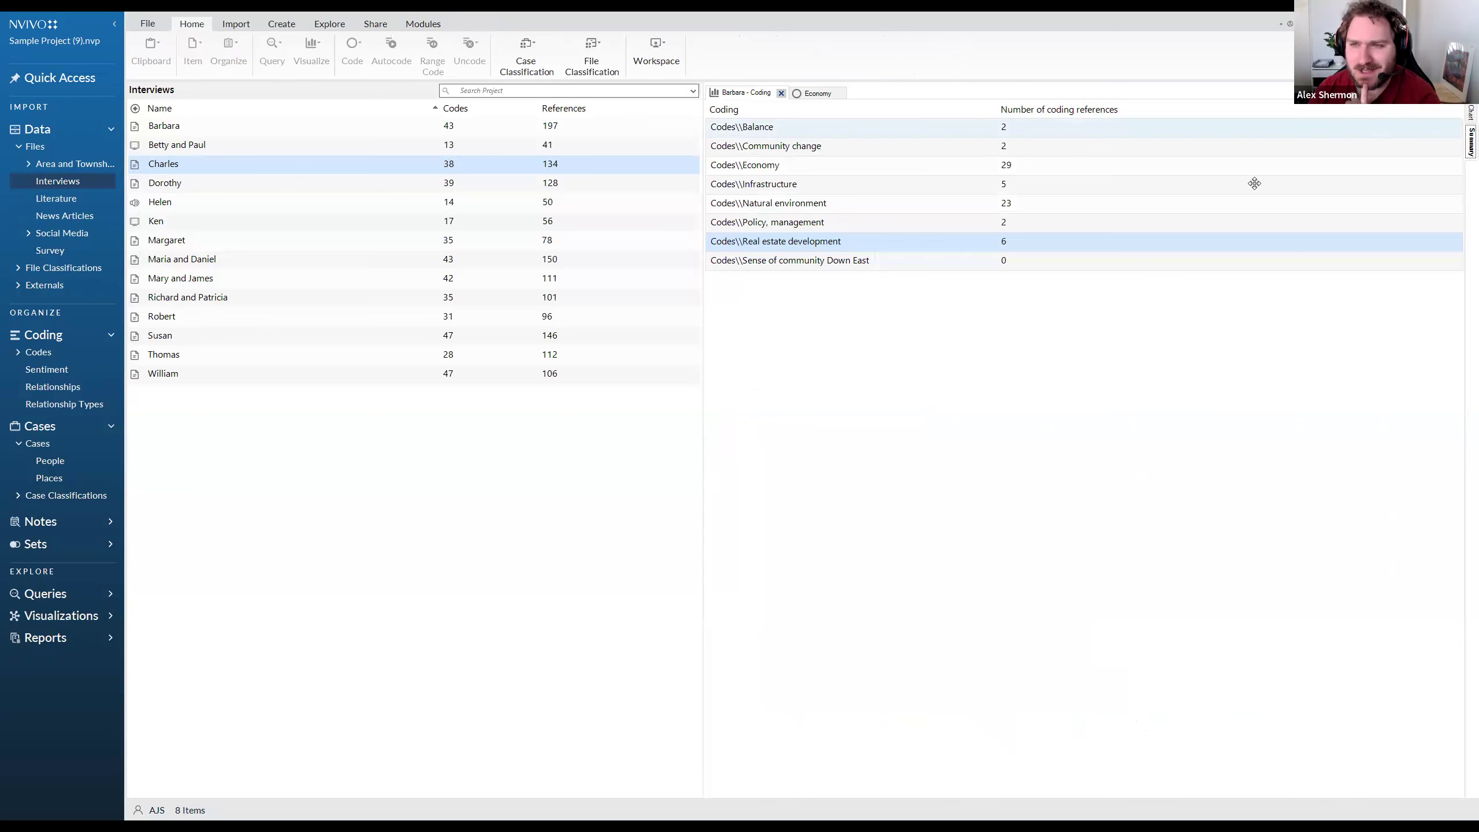
click(1469, 112)
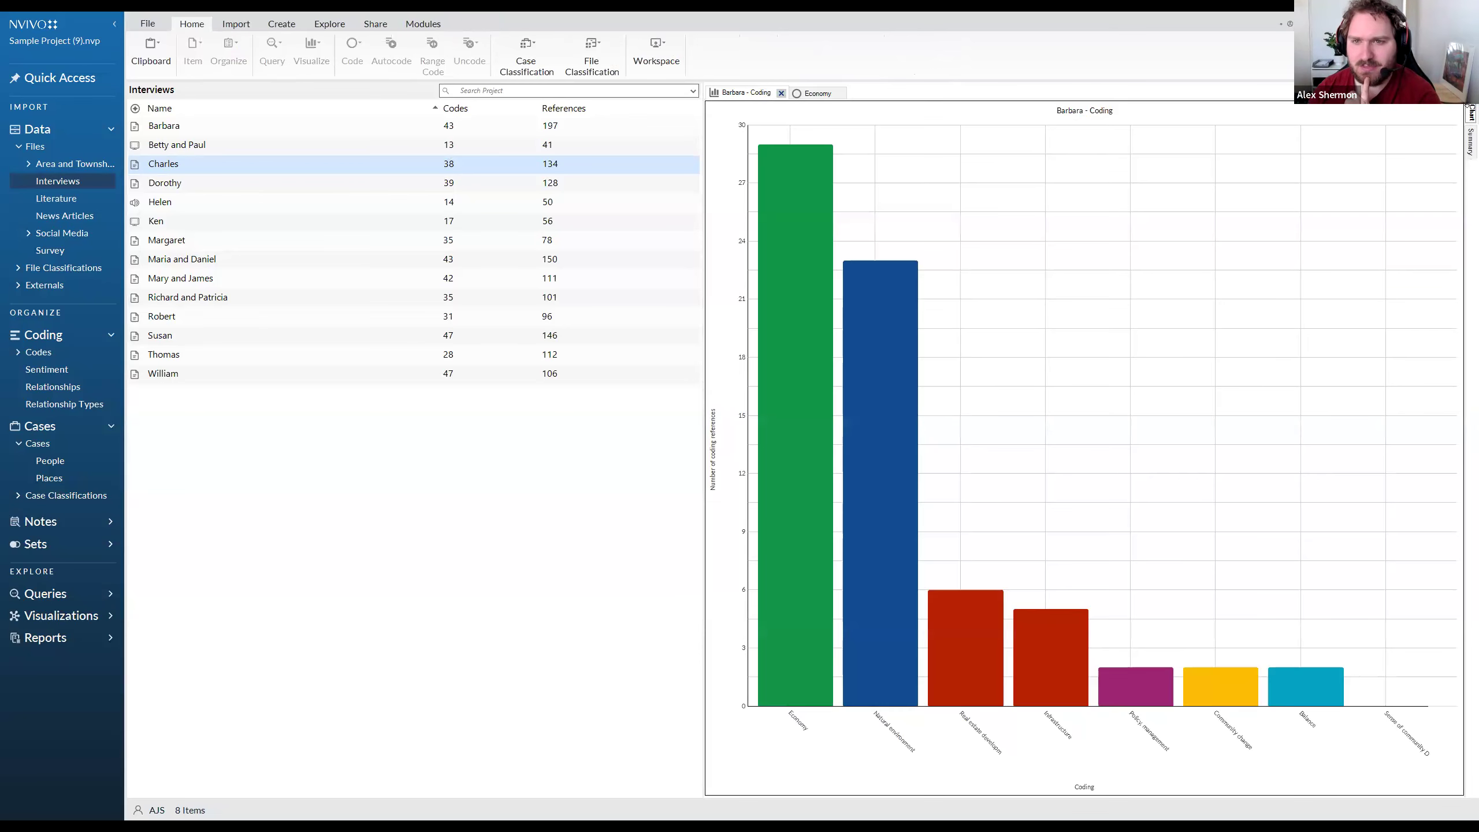
click(823, 118)
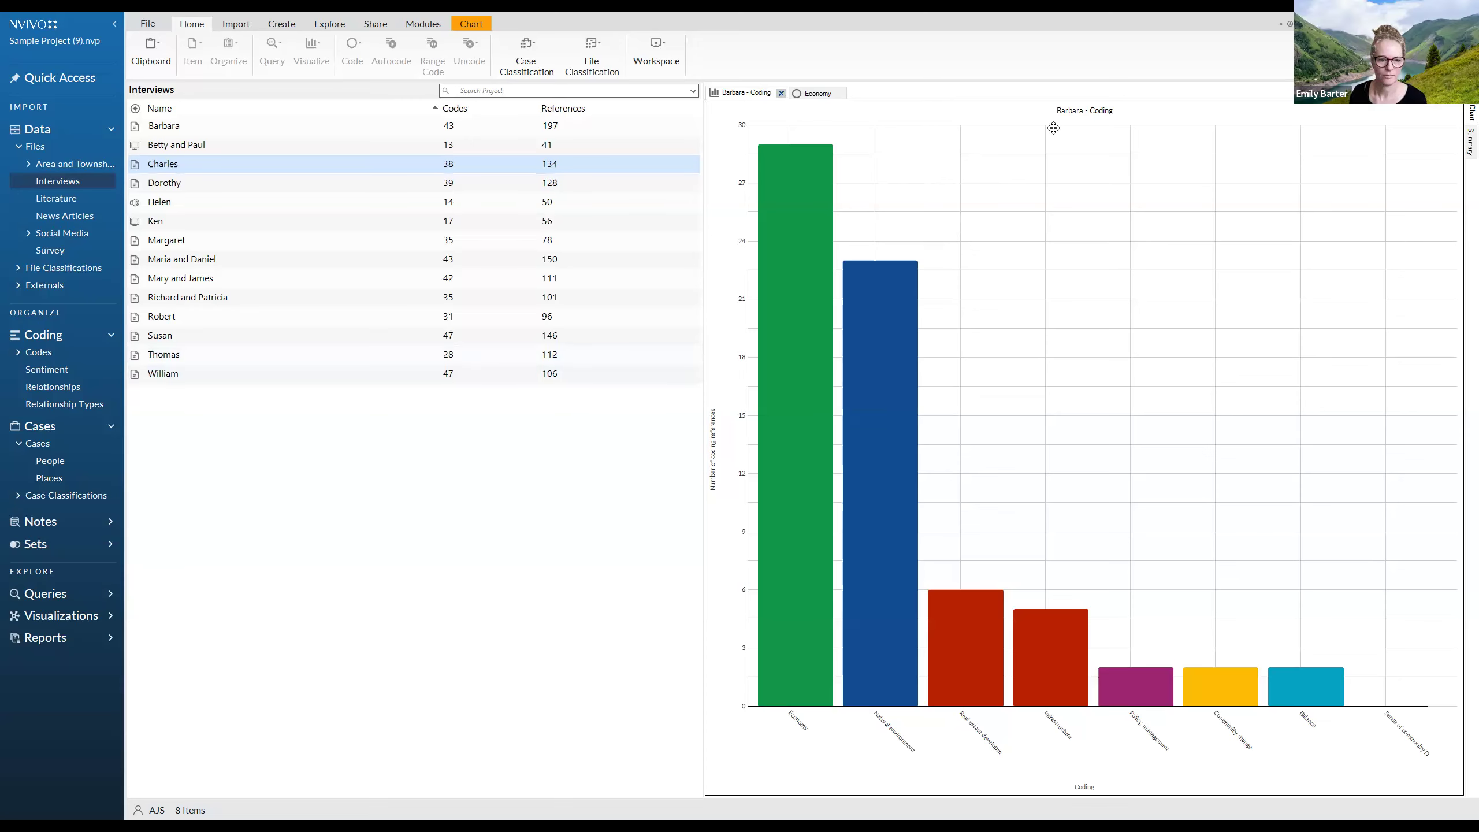
key(alt+Tab)
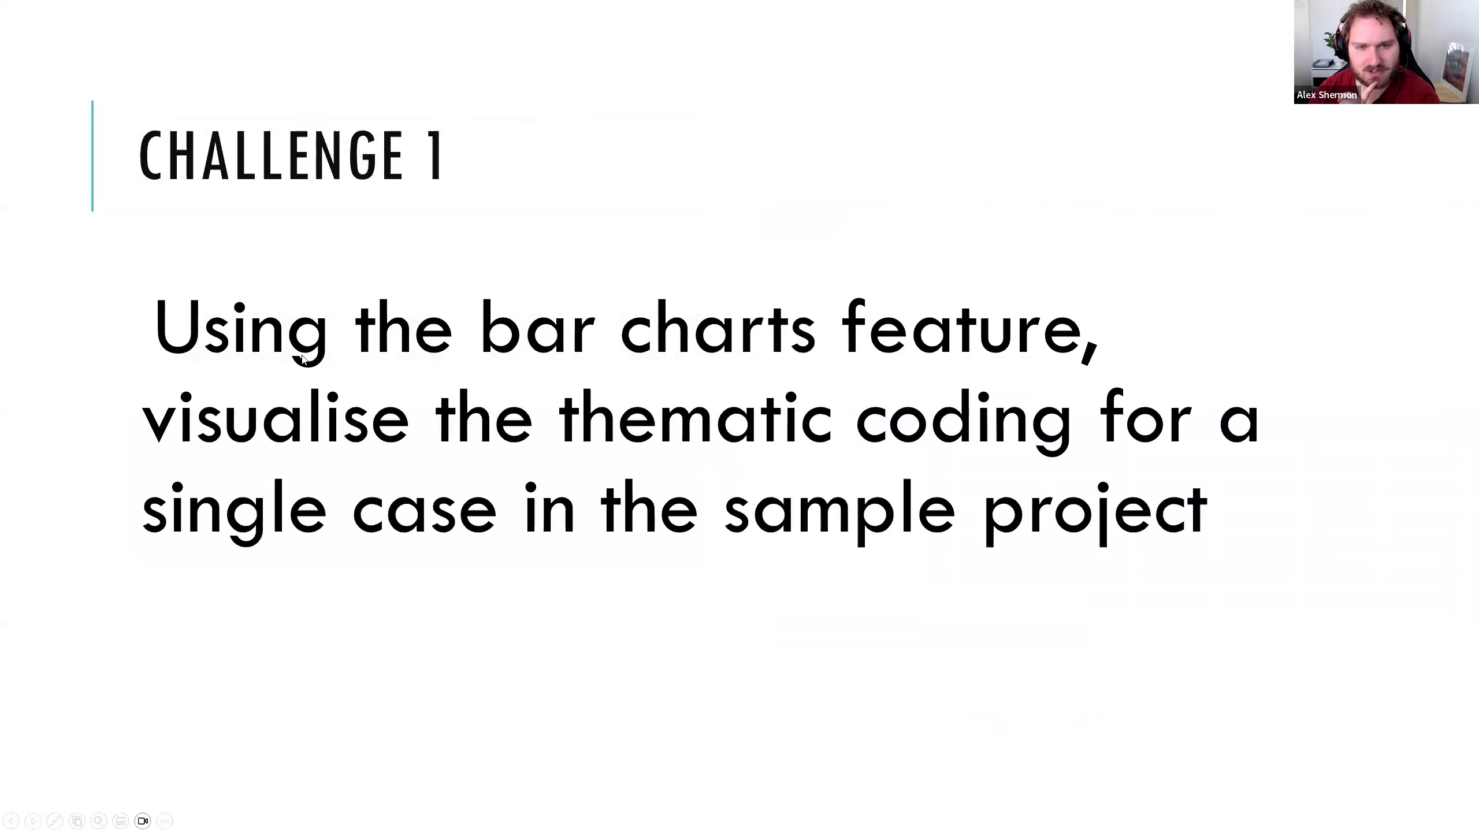
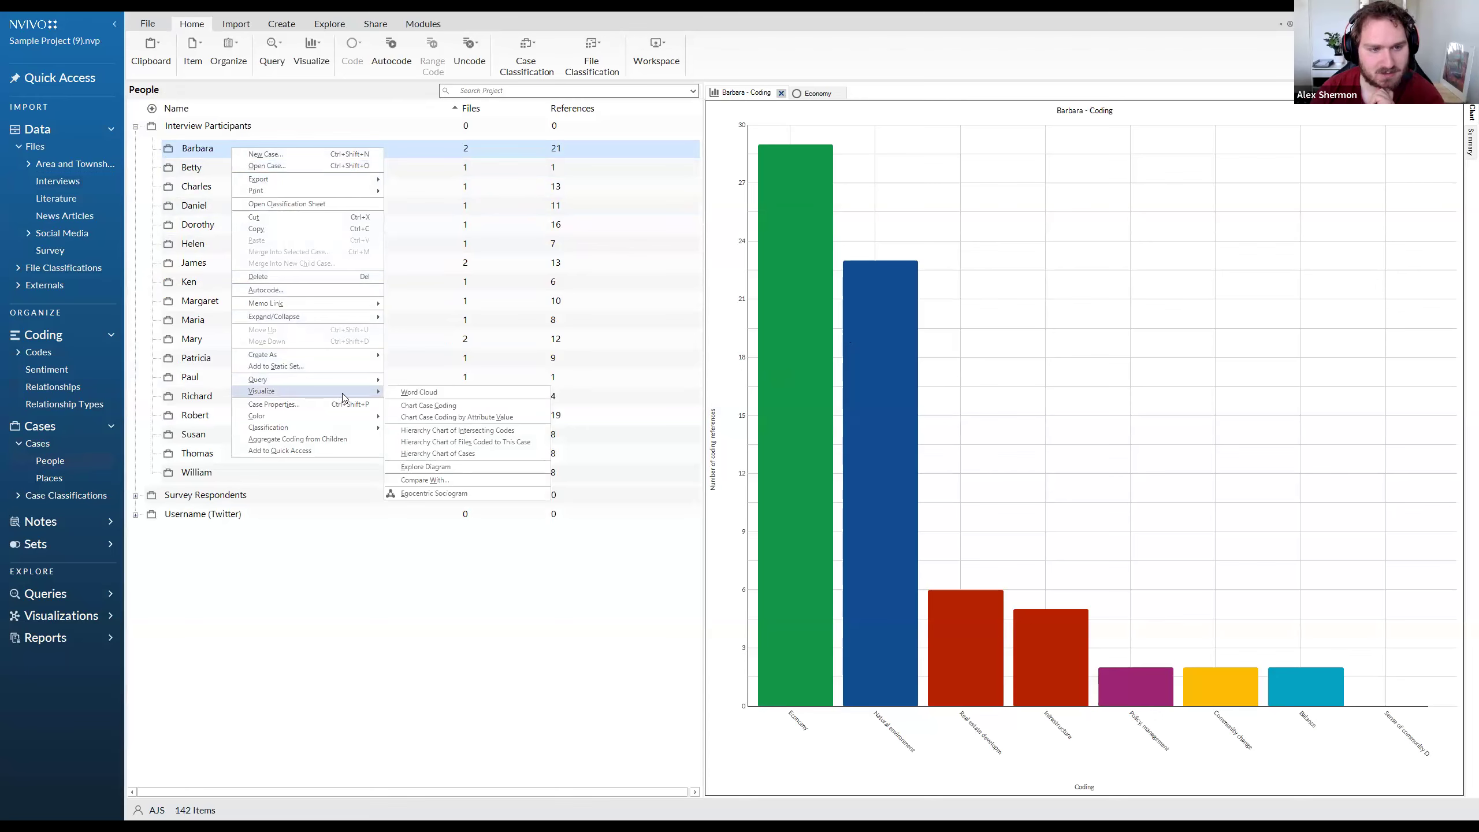
Chart the coding of the first interview participant's case and set its X-axis to Selected items, opening the item selection
click(423, 407)
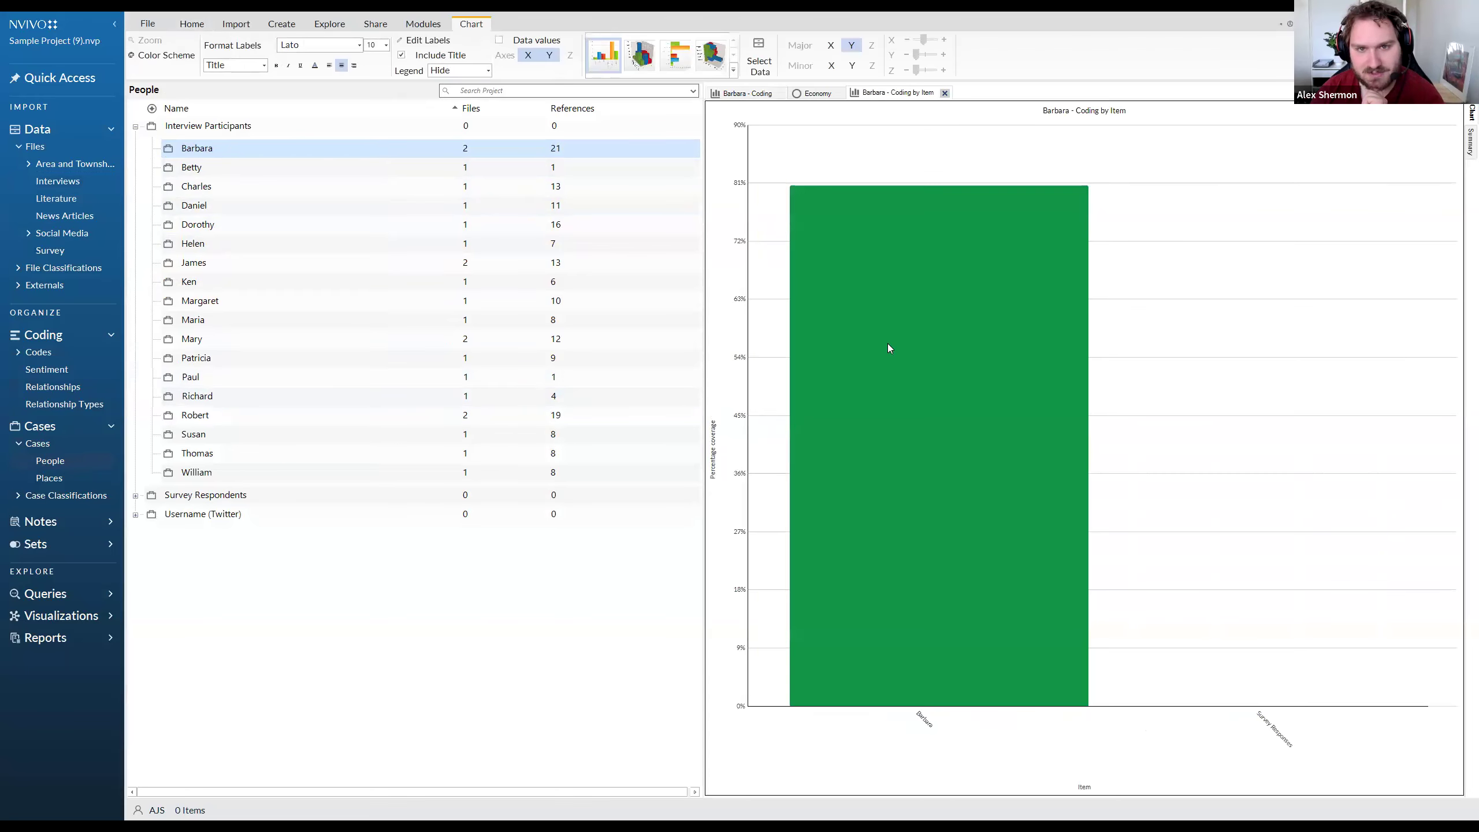
right_click(1133, 313)
click(1163, 382)
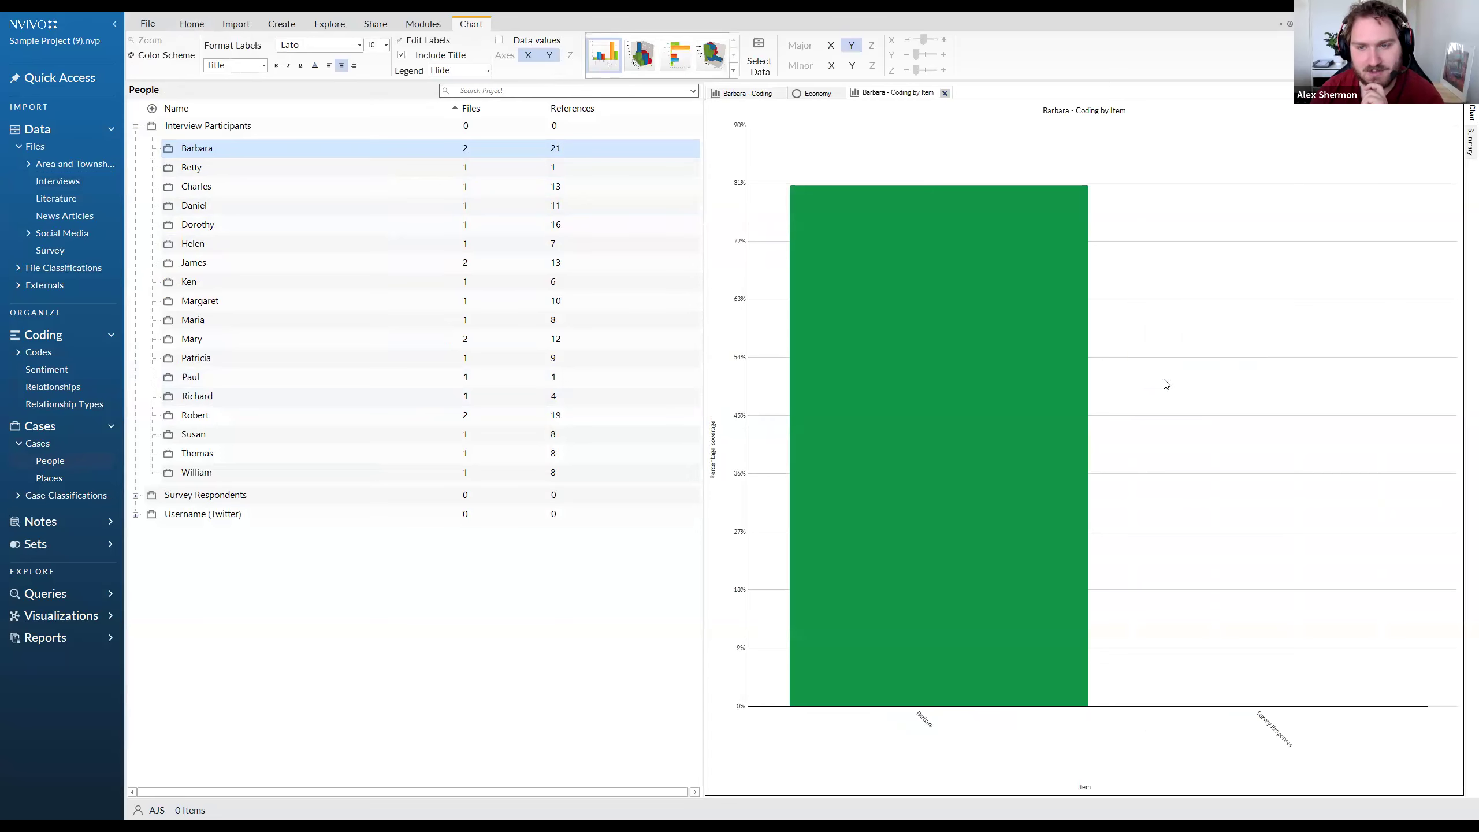
click(748, 402)
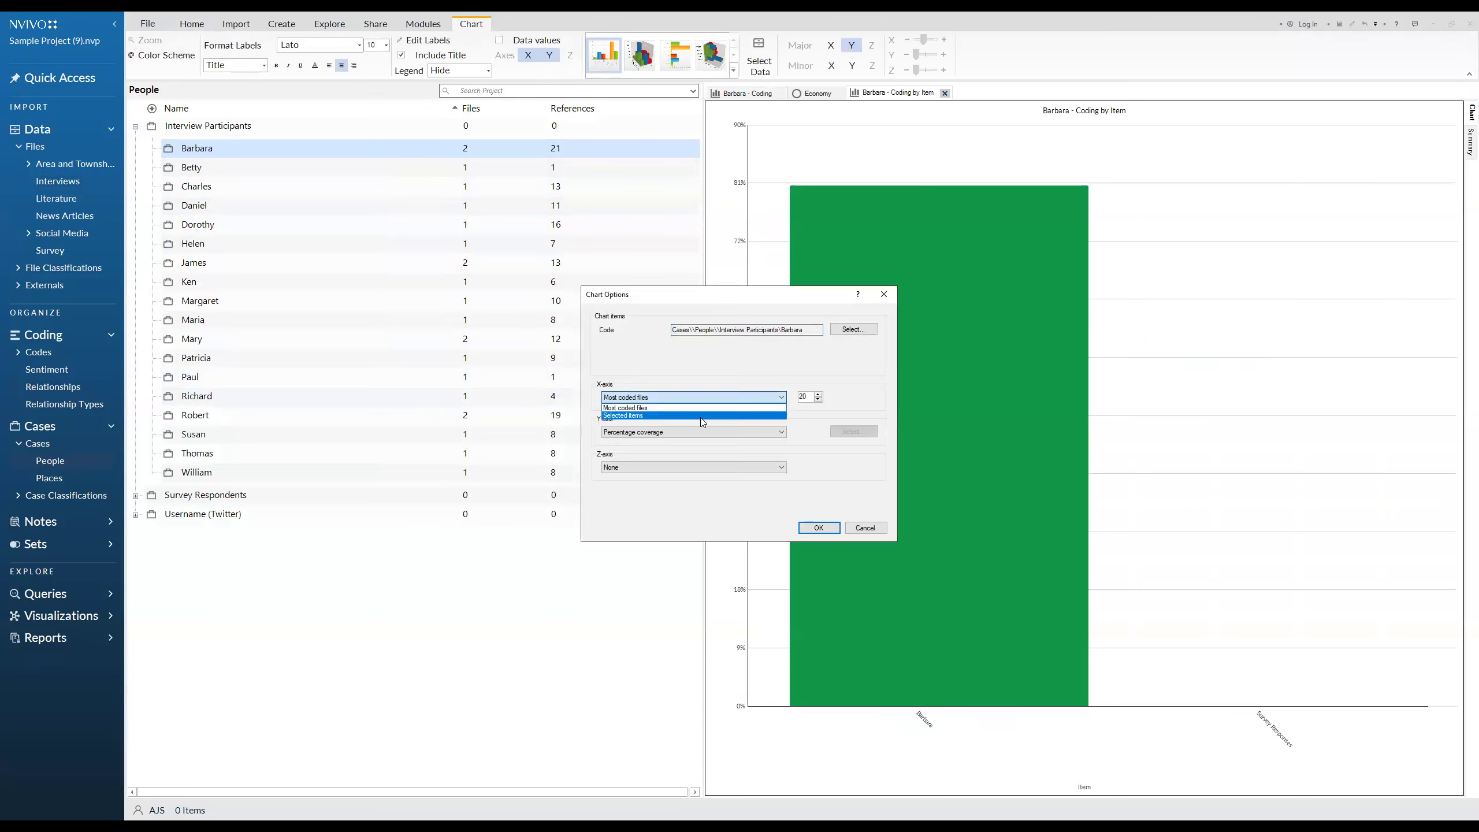
click(701, 417)
click(854, 397)
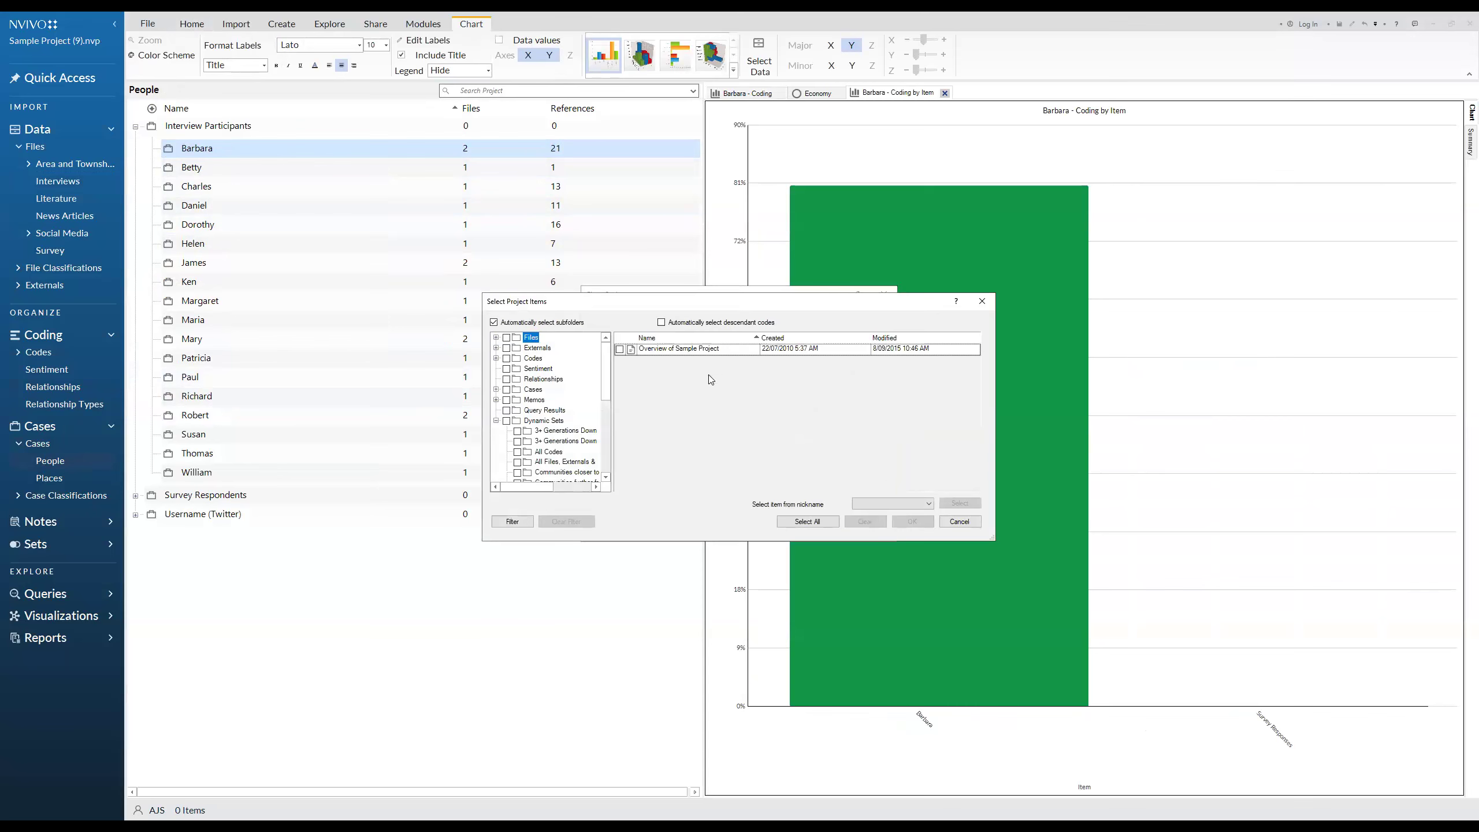
Chart the codes Balance, Community change, Economy, Infrastructure, Natural environment, Policy, management, Real estate development and Sense of community Down East on the X-axis
click(496, 358)
click(533, 358)
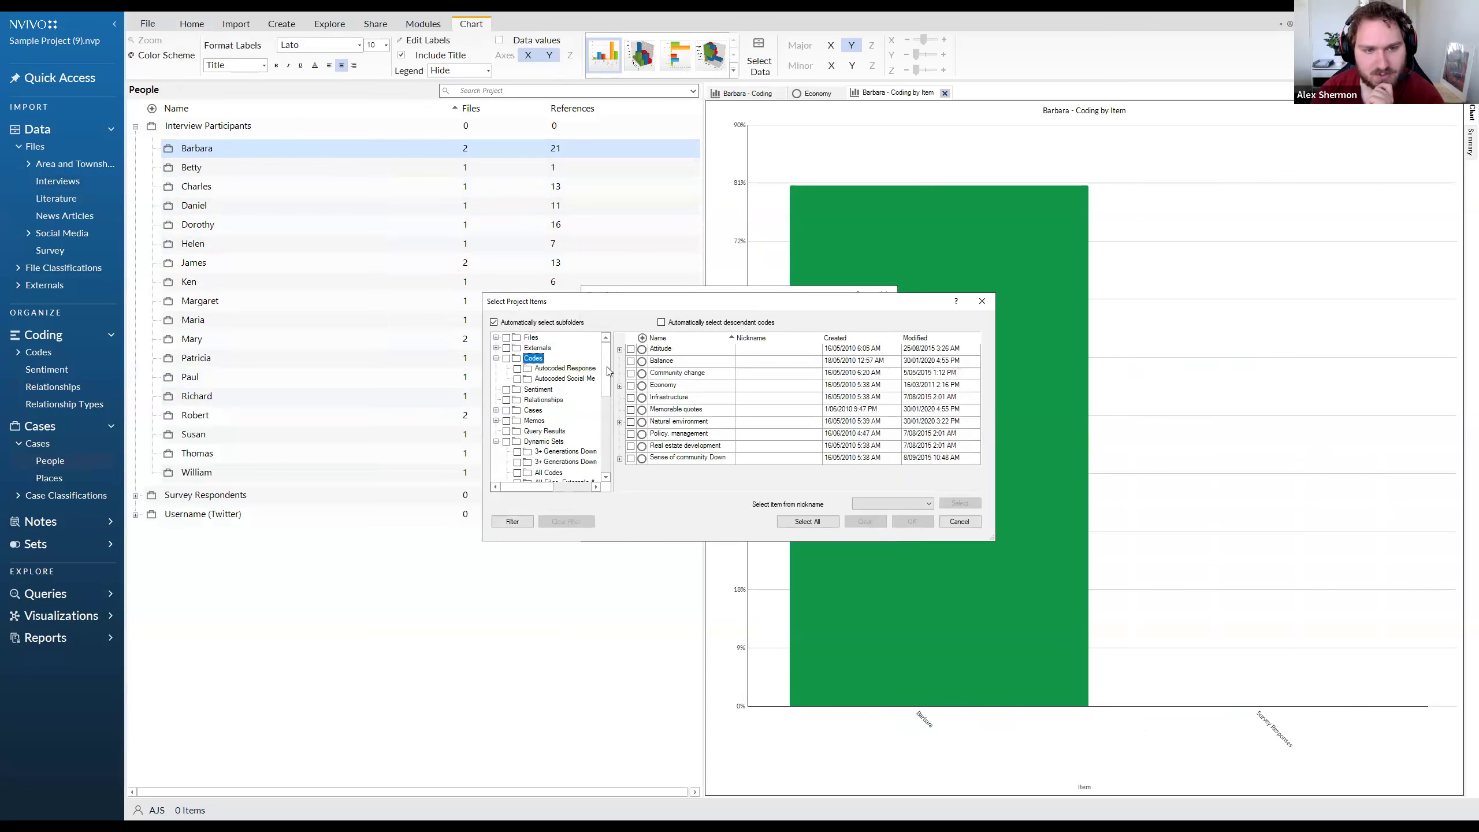
click(631, 361)
click(631, 374)
click(632, 386)
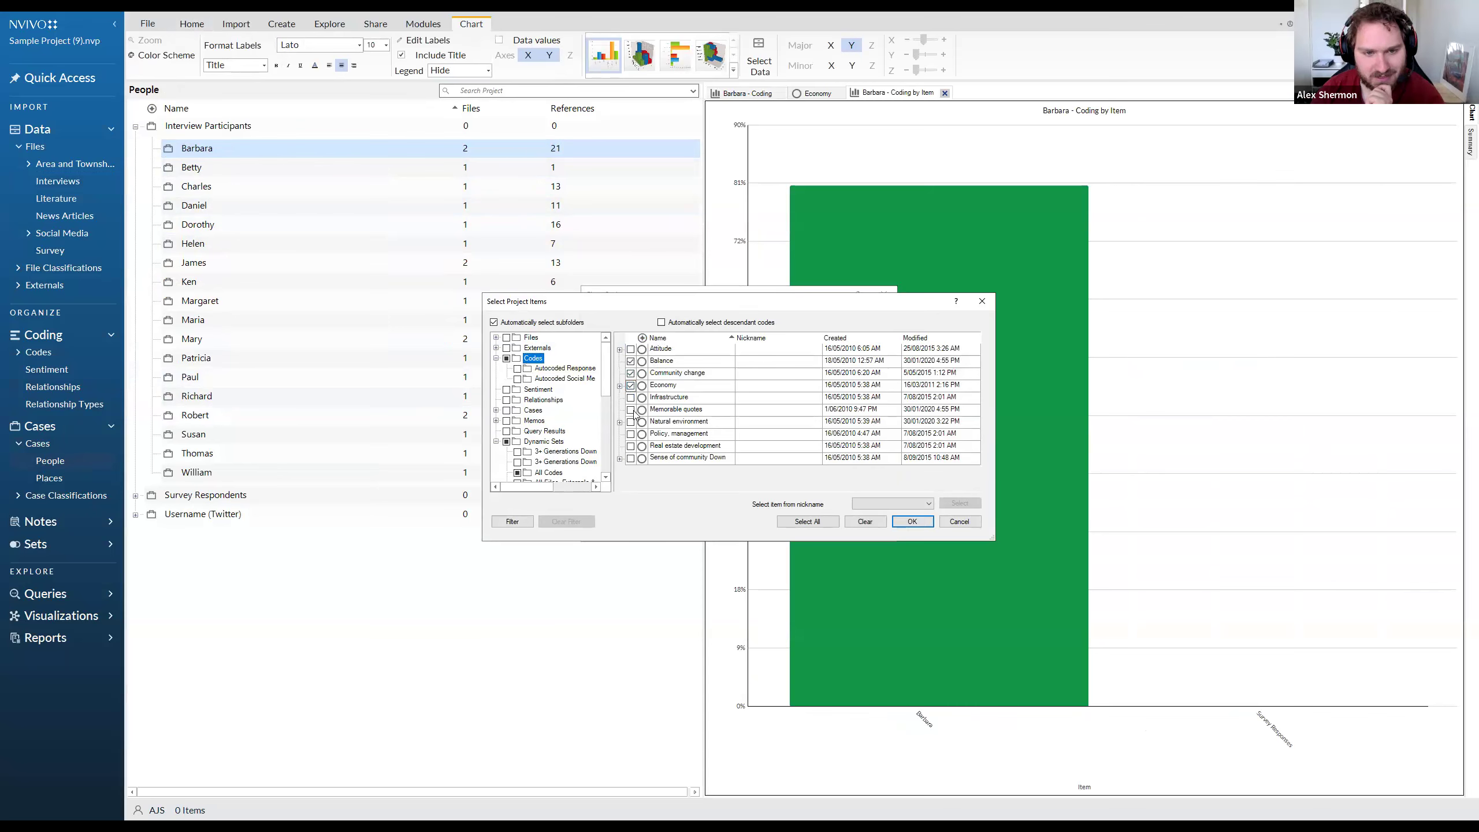
click(631, 398)
click(631, 422)
click(631, 434)
click(631, 447)
click(913, 522)
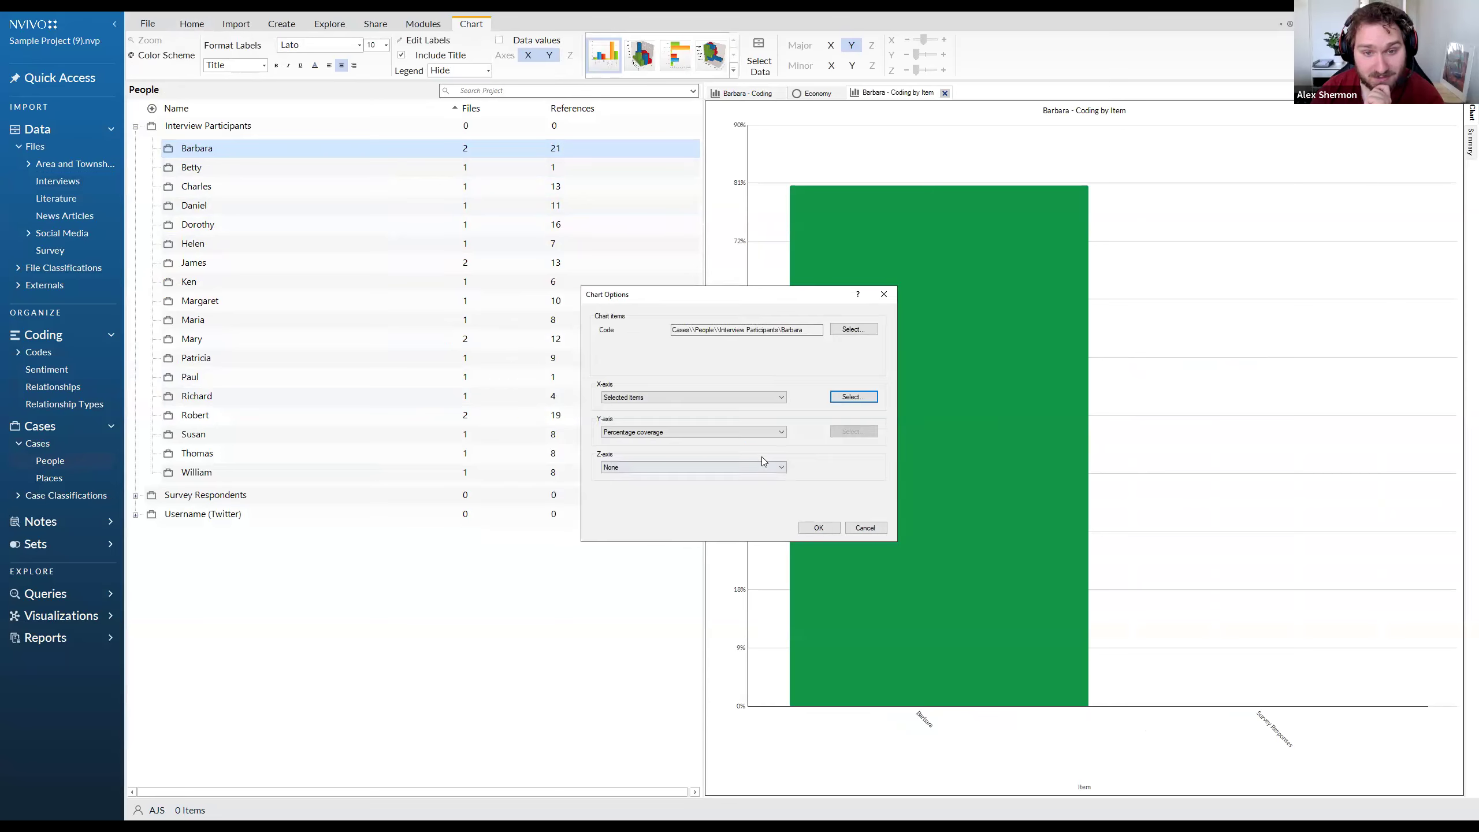
click(817, 529)
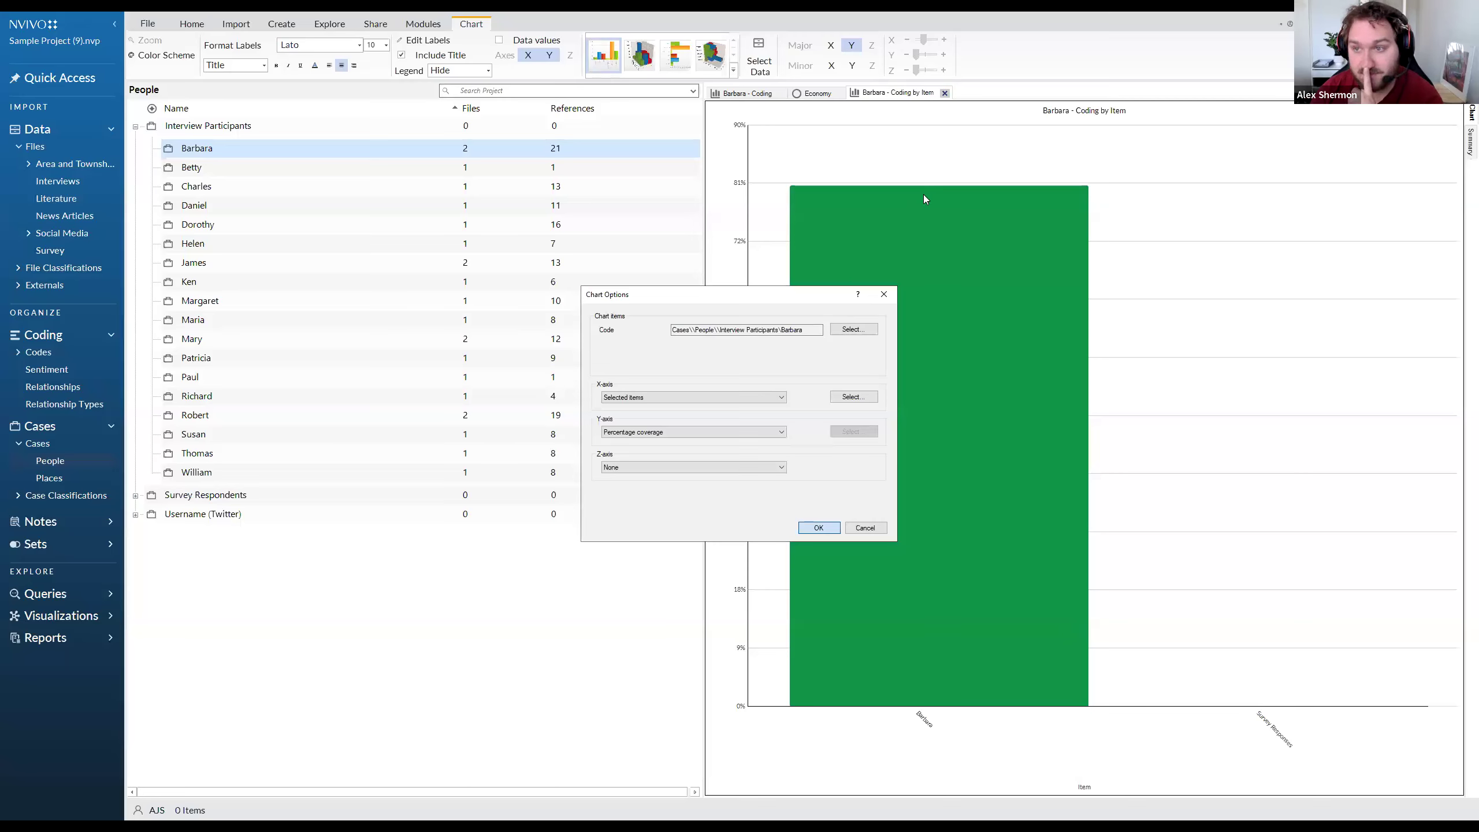
key(Return)
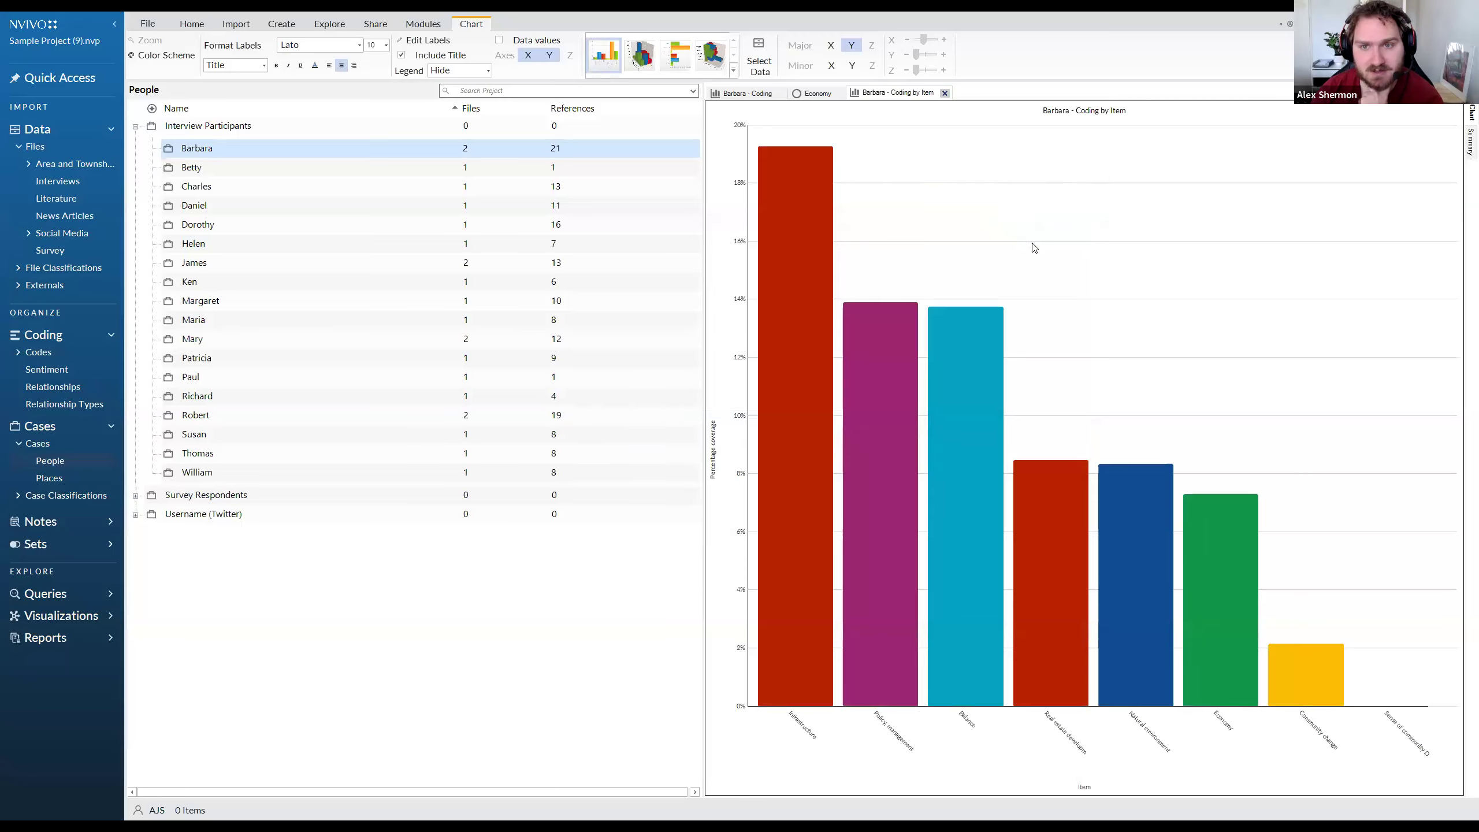
Check the case chart's data options and bring up the Hierarchy Charts section slide in the presentation
double_click(909, 374)
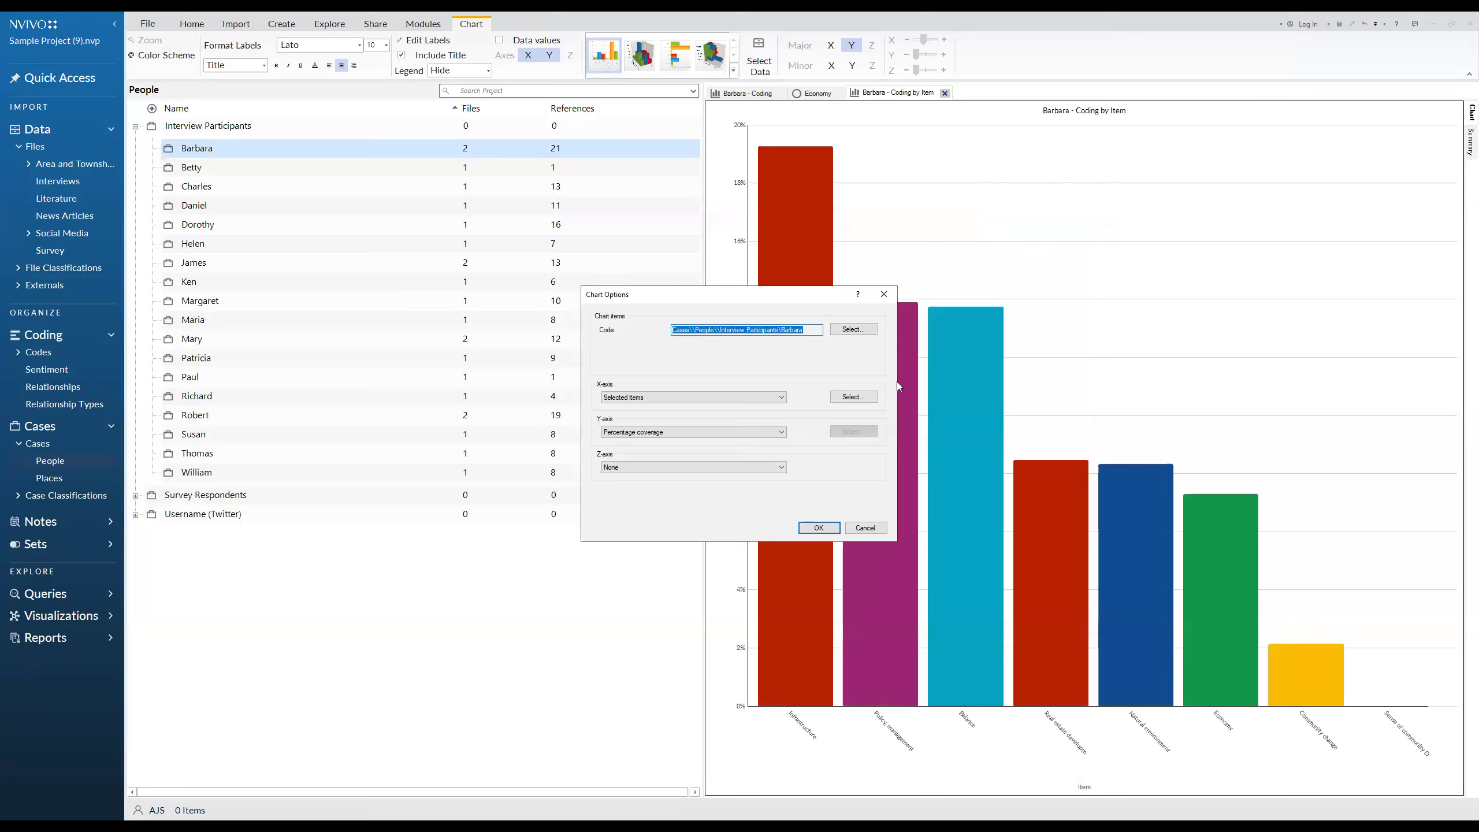
click(883, 296)
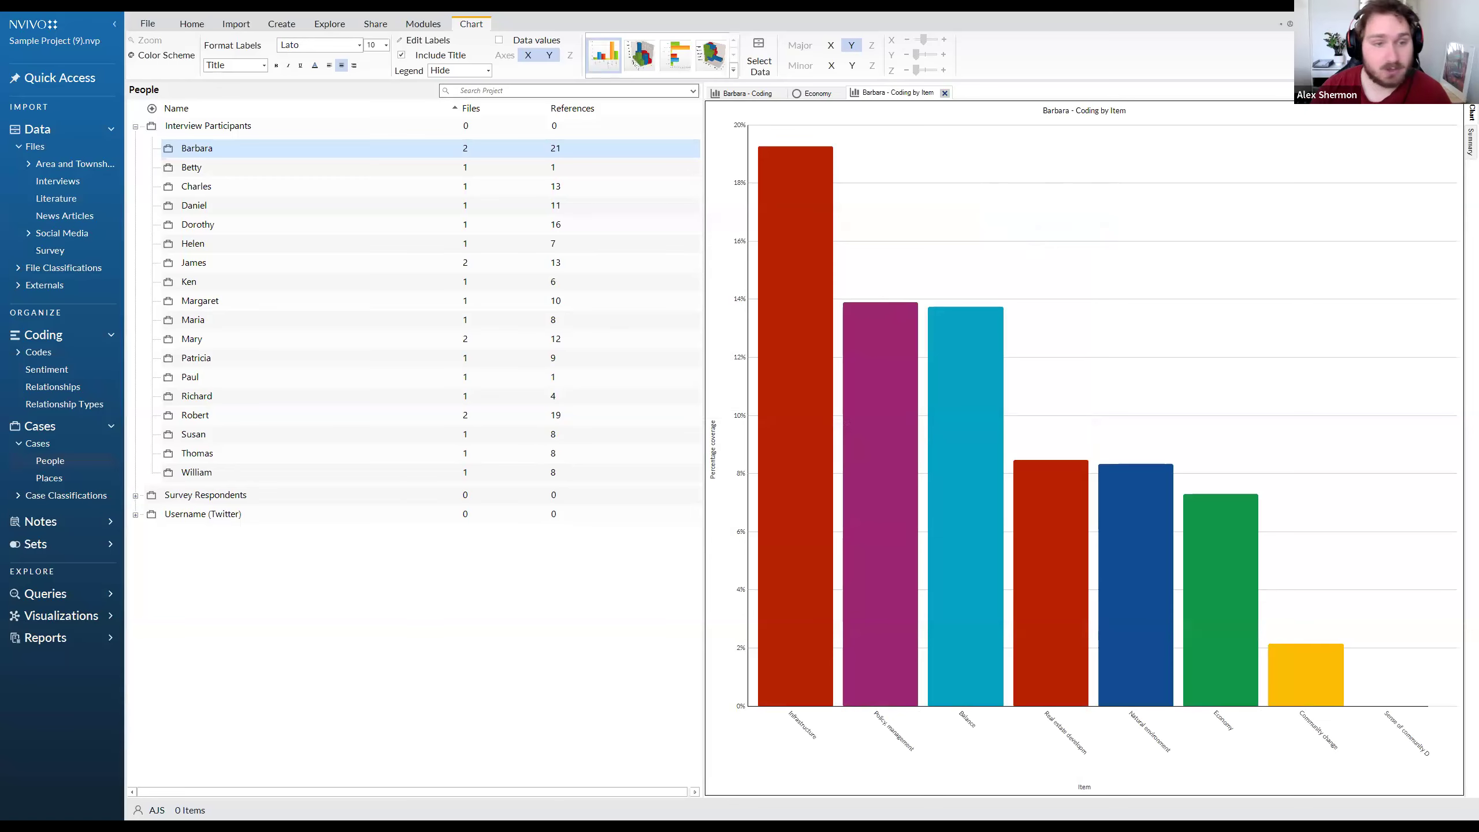
key(alt+Tab)
key(Right)
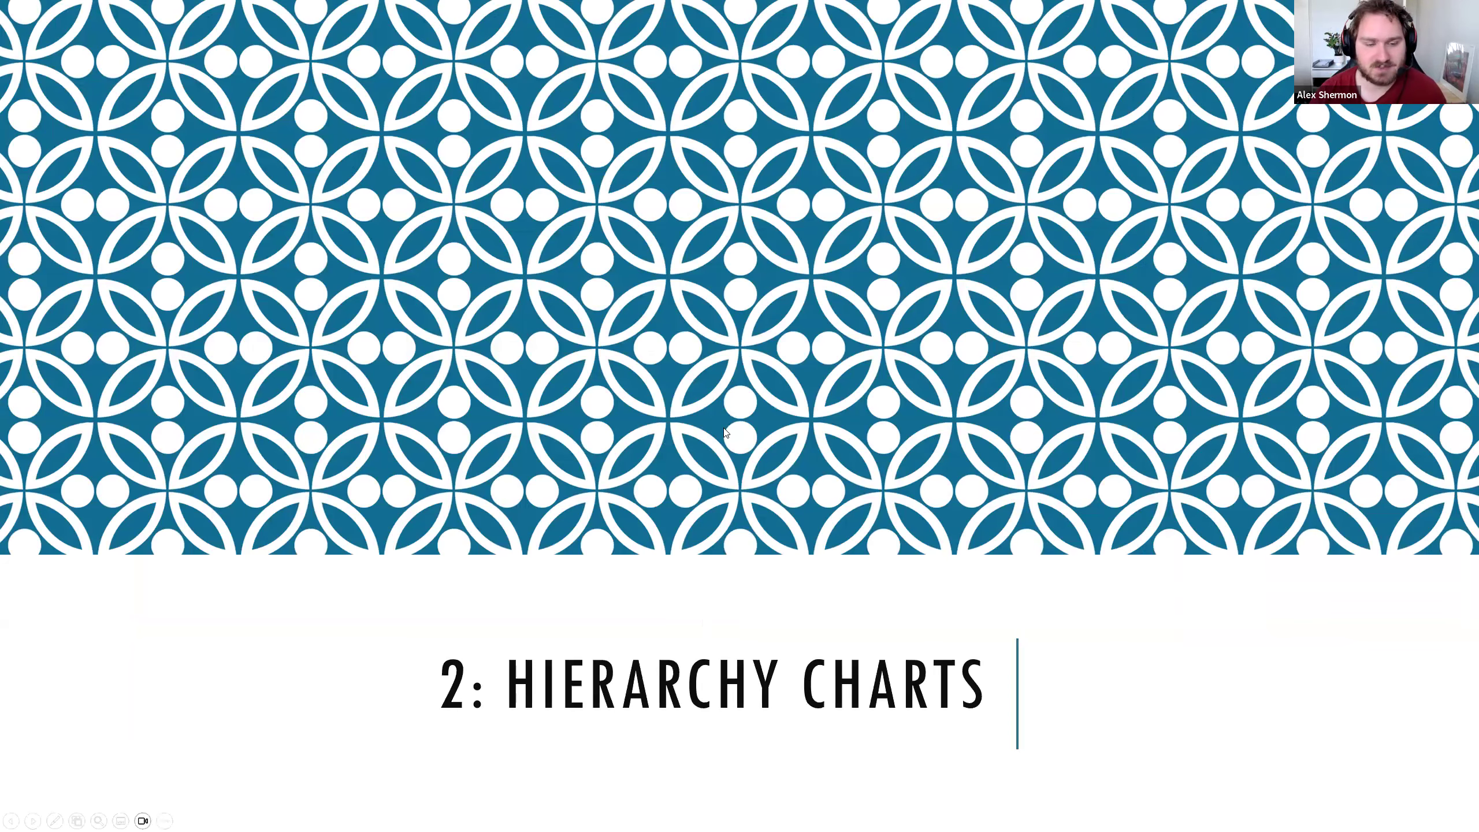
key(Right)
key(Left)
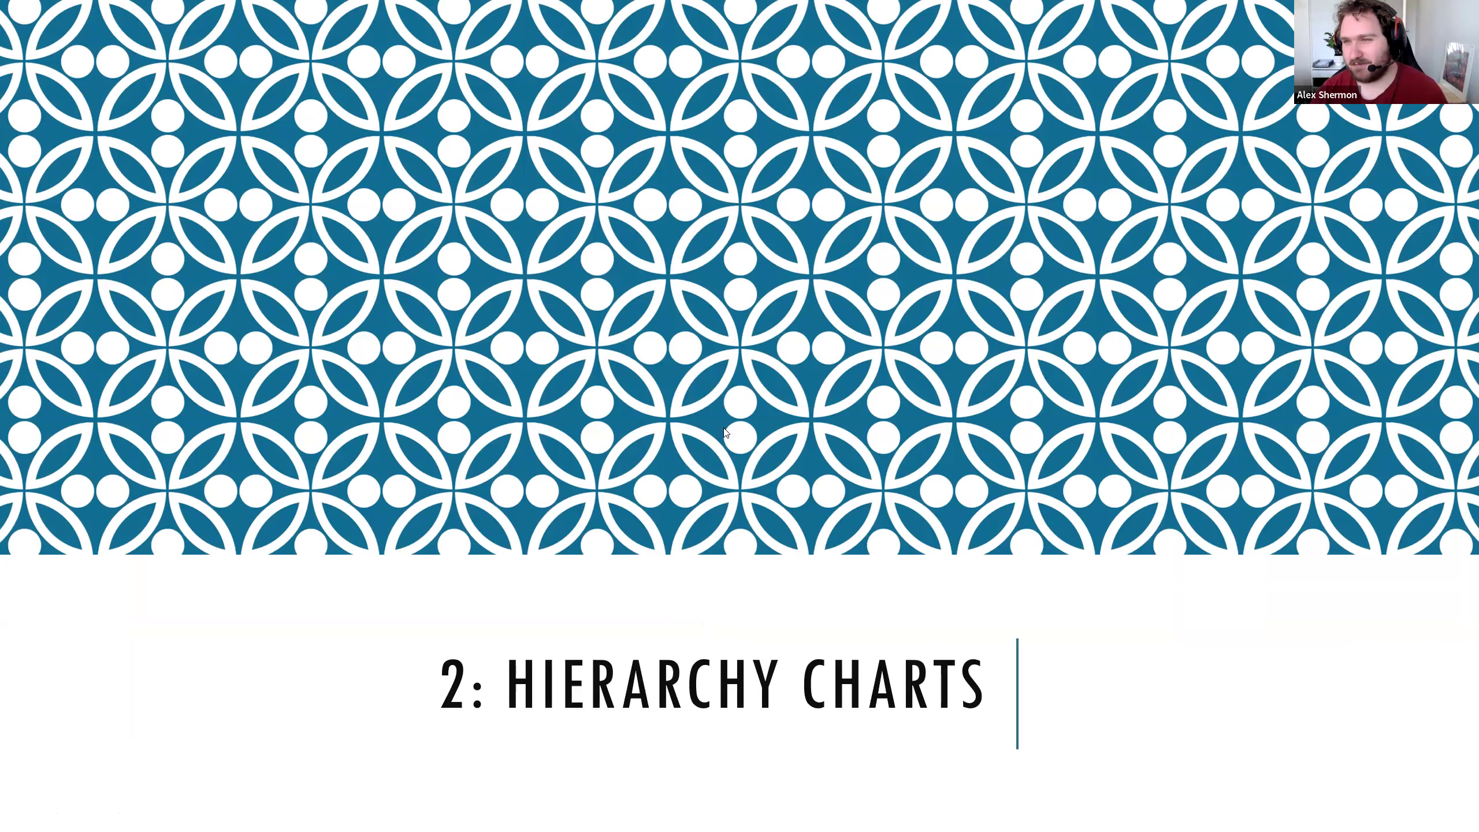
Switch back to NVivo and start a hierarchy chart that visualizes the amount of coding for codes
key(alt+Tab)
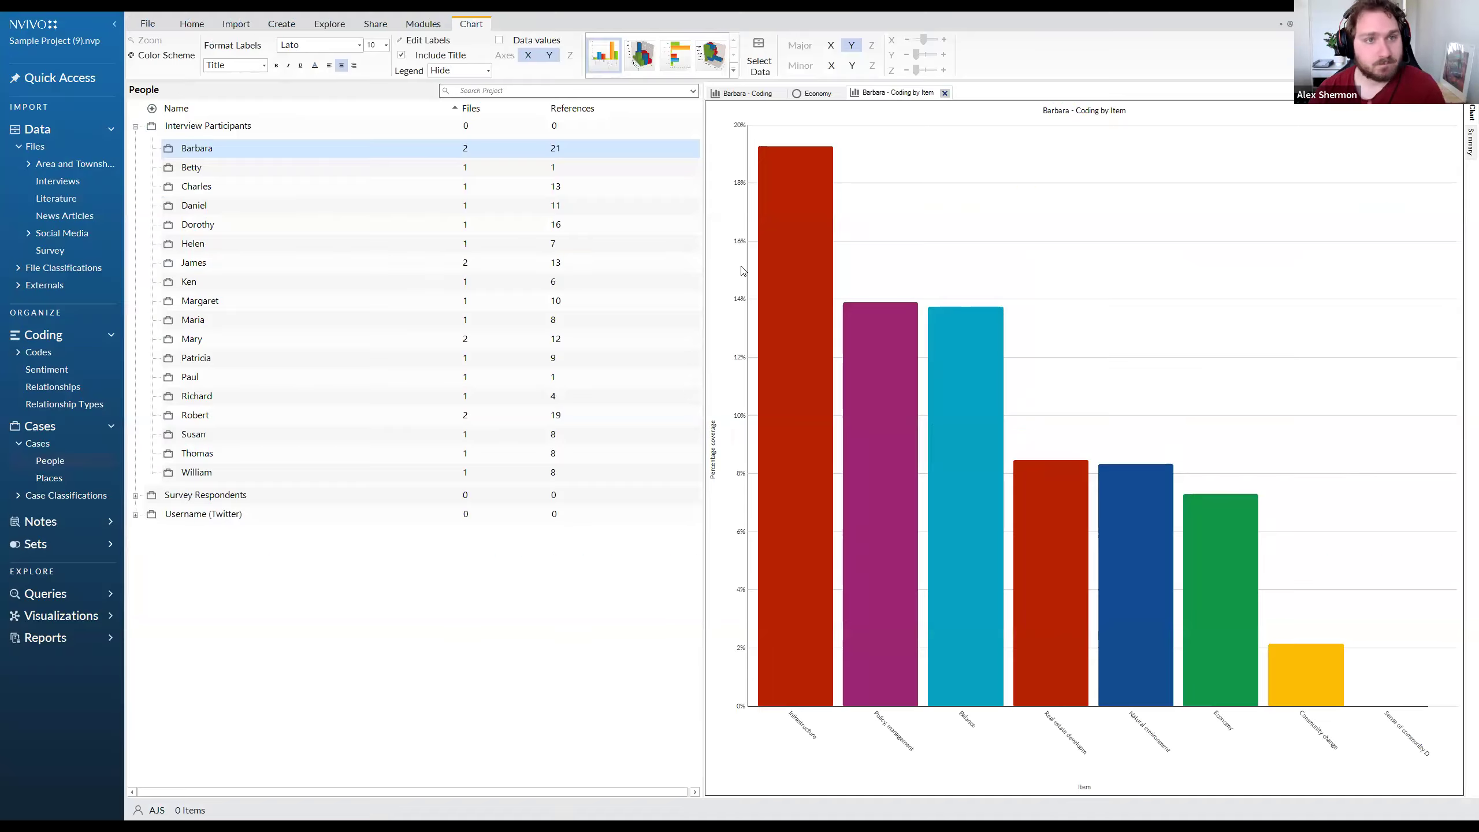
click(335, 25)
click(521, 55)
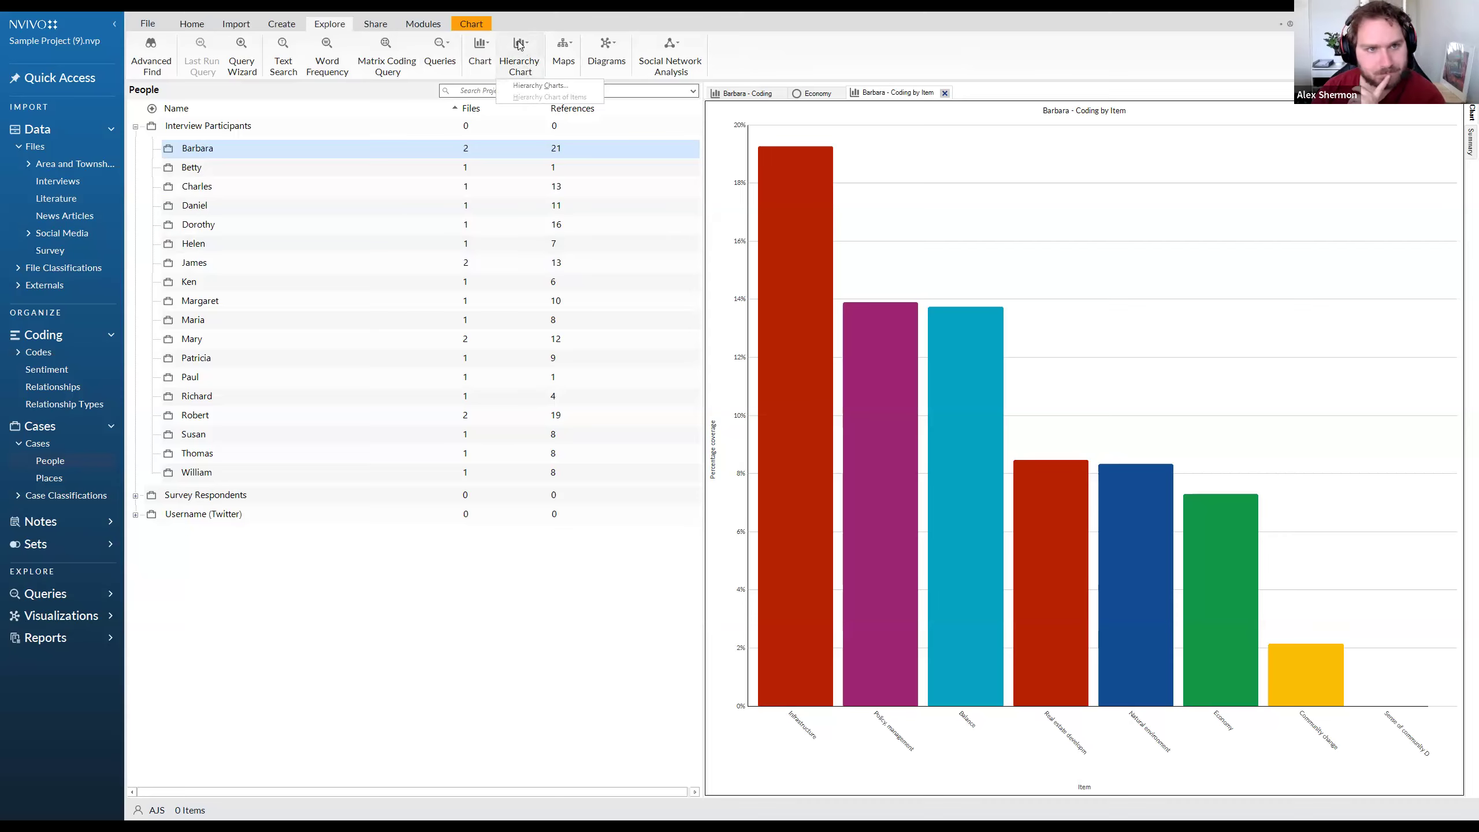
click(537, 88)
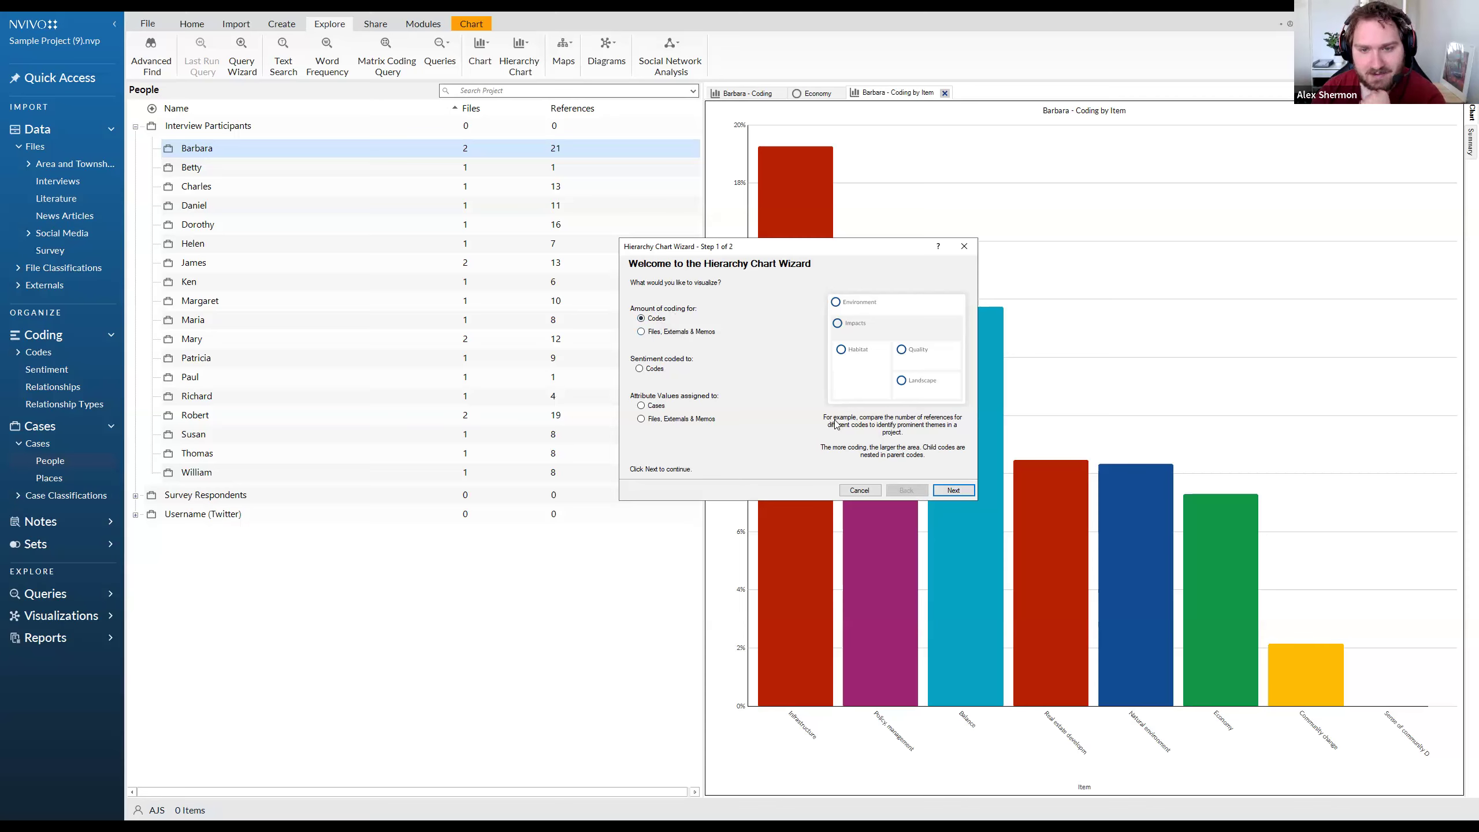
click(948, 492)
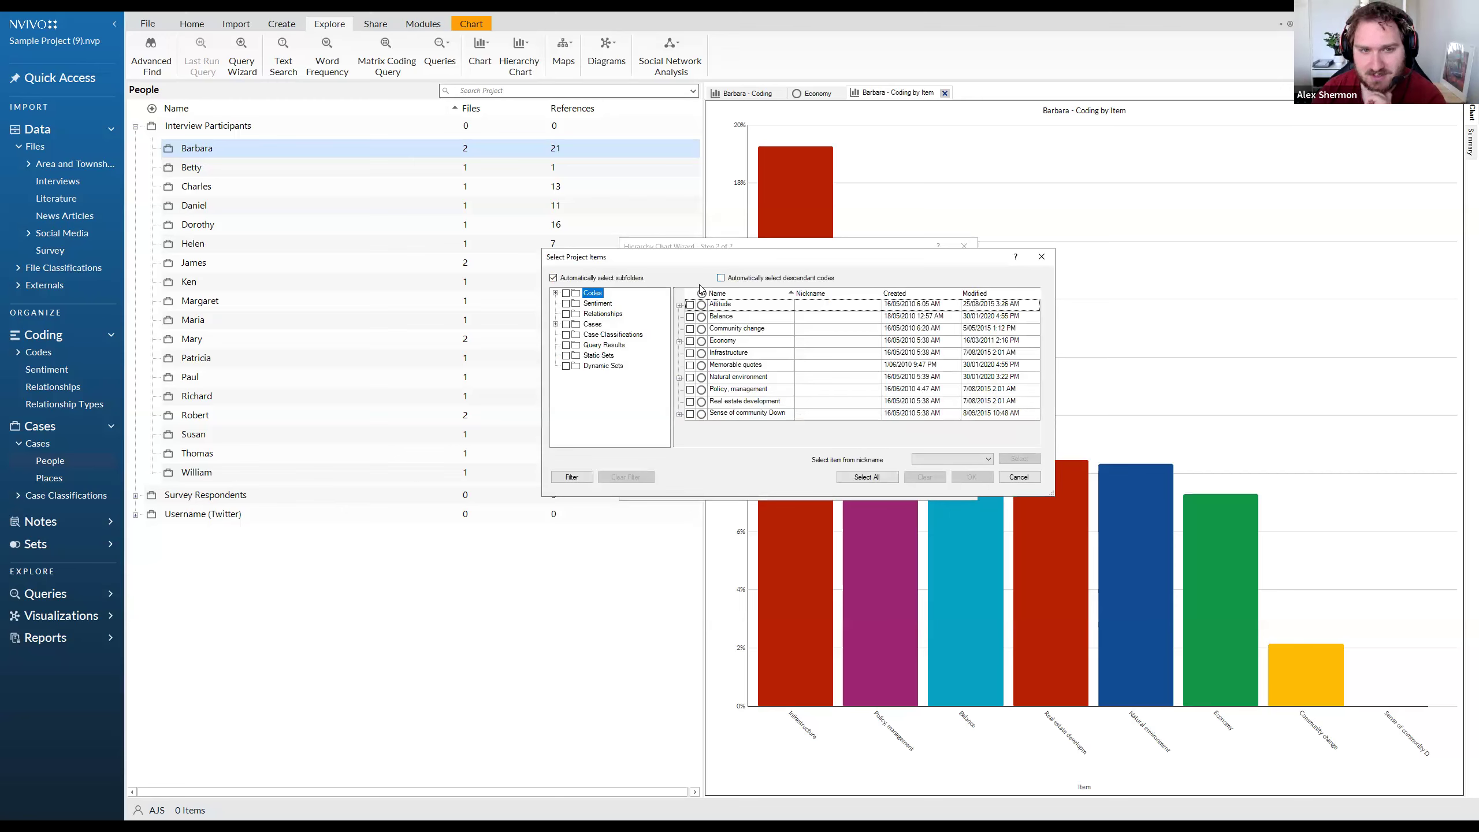
Compare every top-level code except Memorable quotes, with descendant codes selected automatically, across all files, externals and memos, and generate the hierarchy chart
click(721, 279)
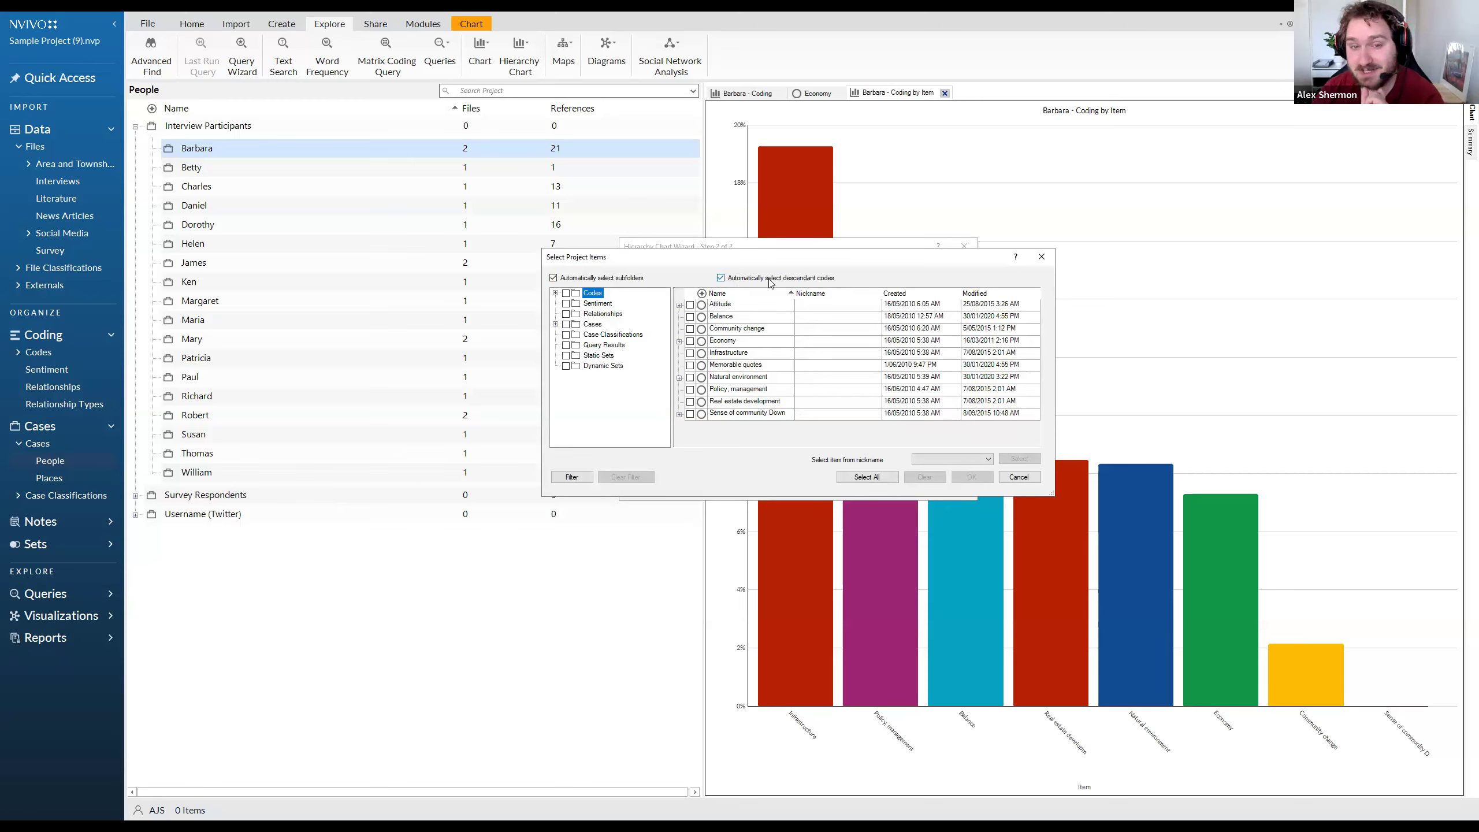
click(691, 318)
click(690, 329)
click(691, 341)
click(691, 354)
click(691, 377)
click(691, 390)
click(691, 403)
click(690, 414)
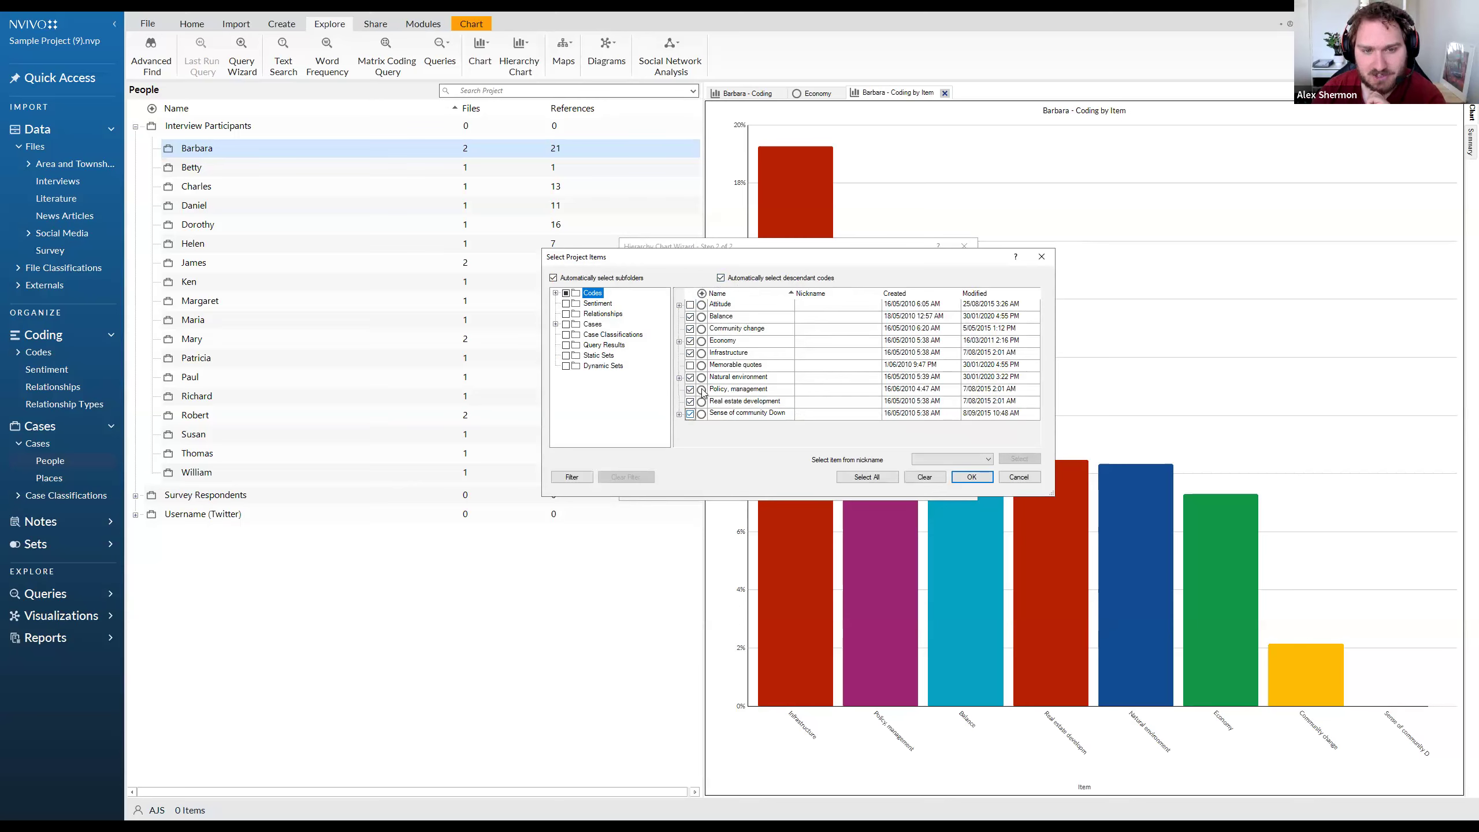
click(691, 305)
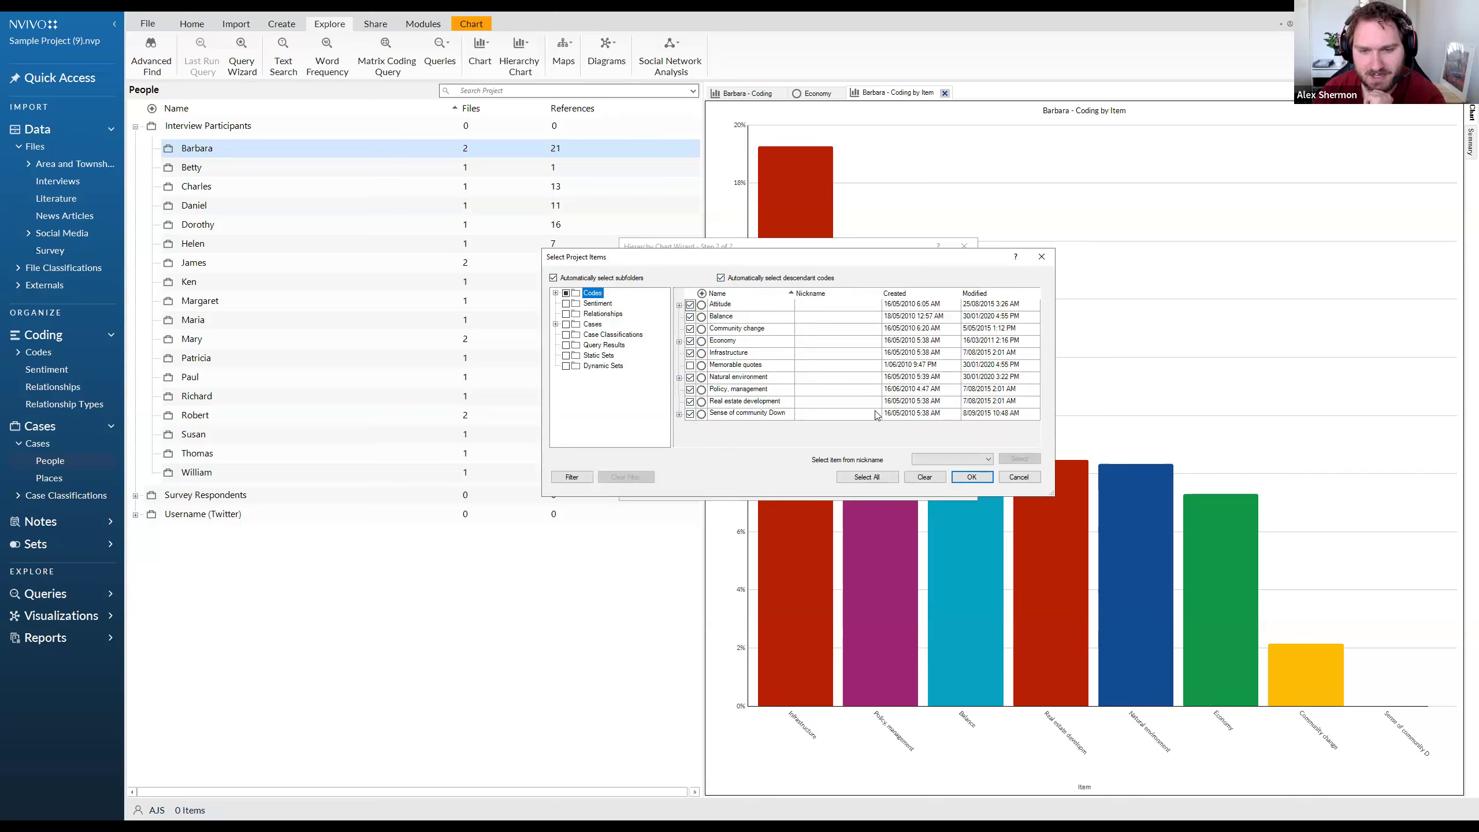
click(968, 478)
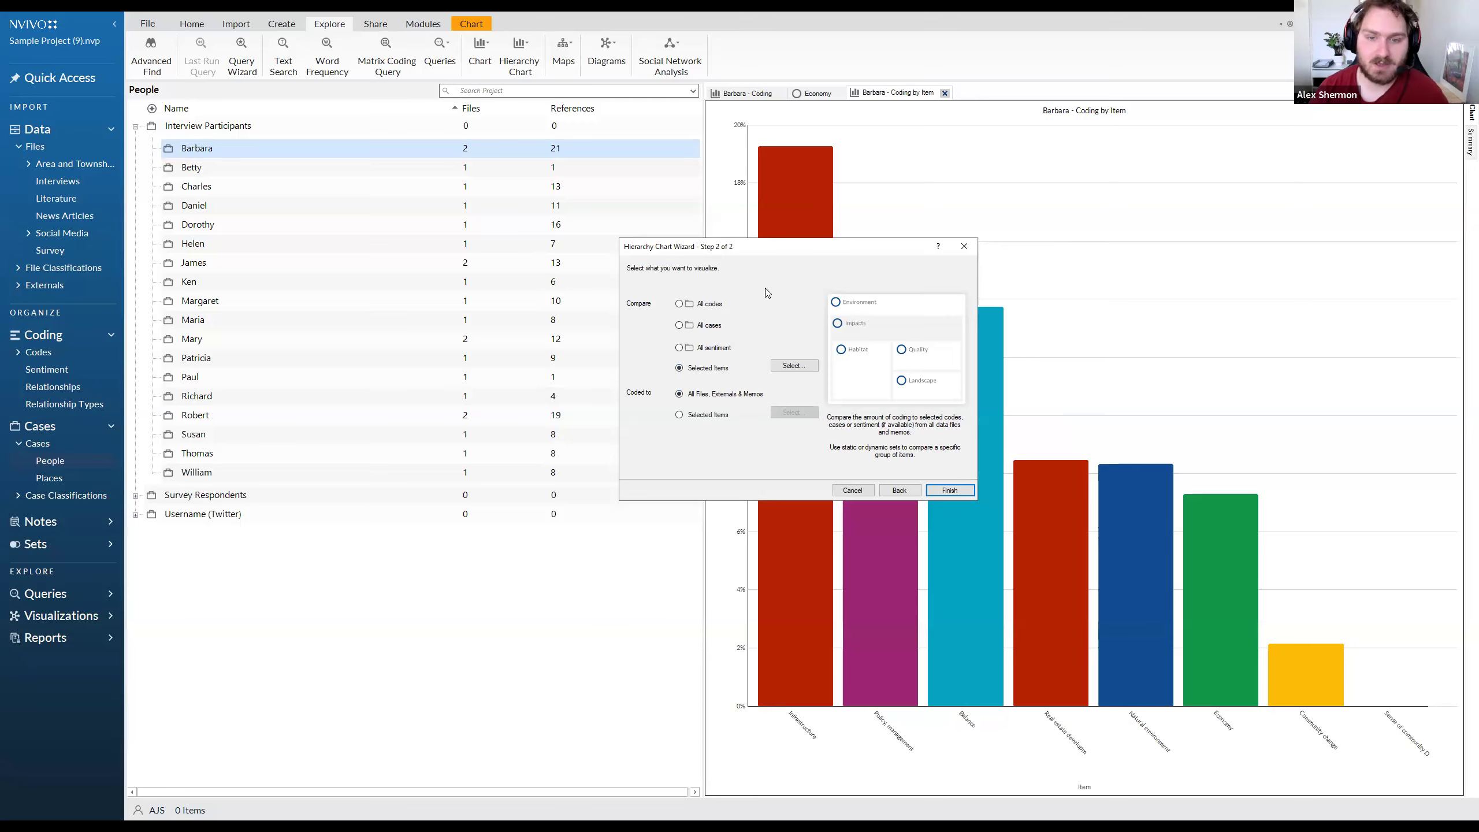
click(943, 491)
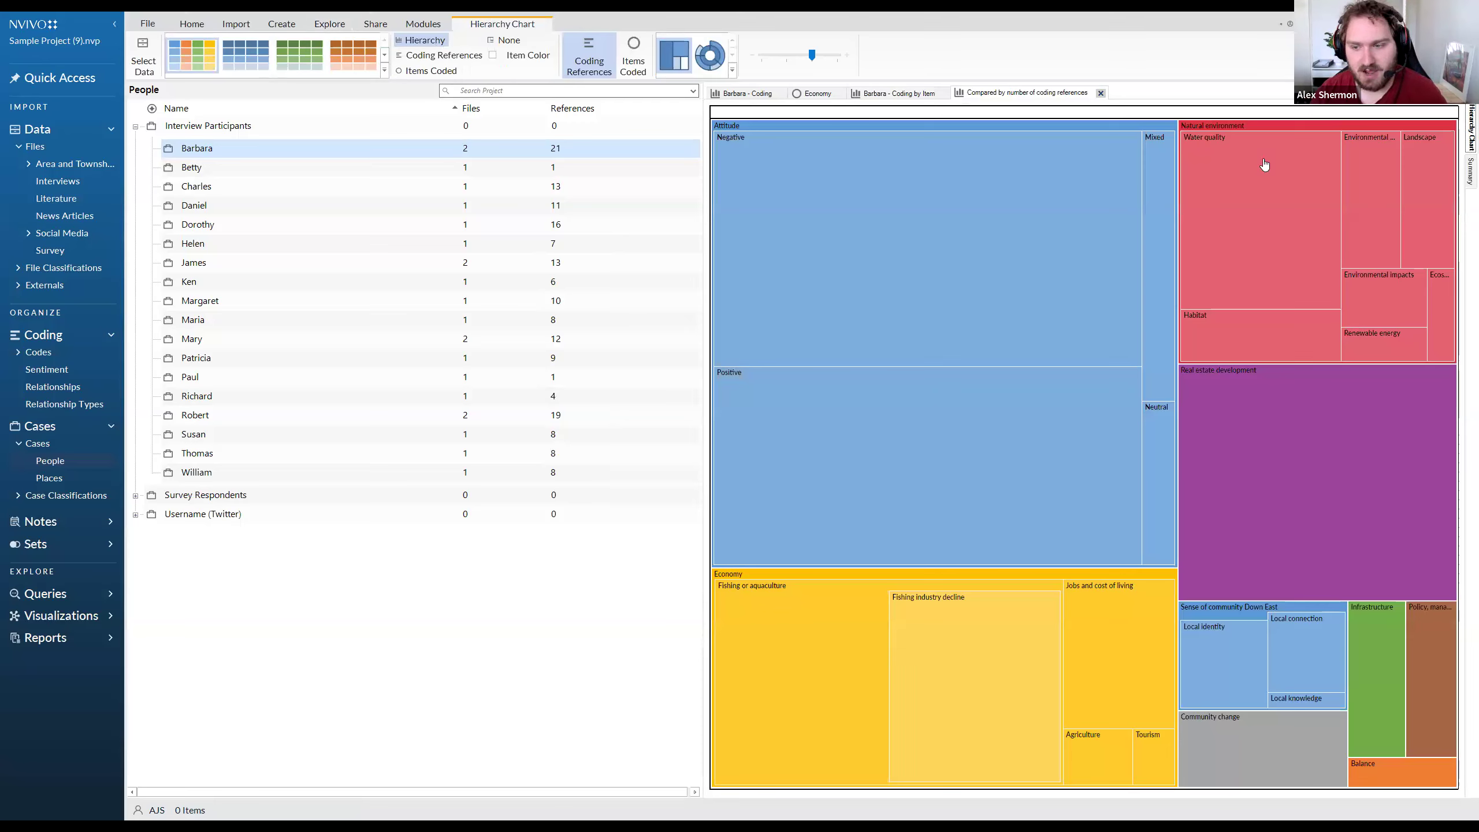
mouse_move(849, 199)
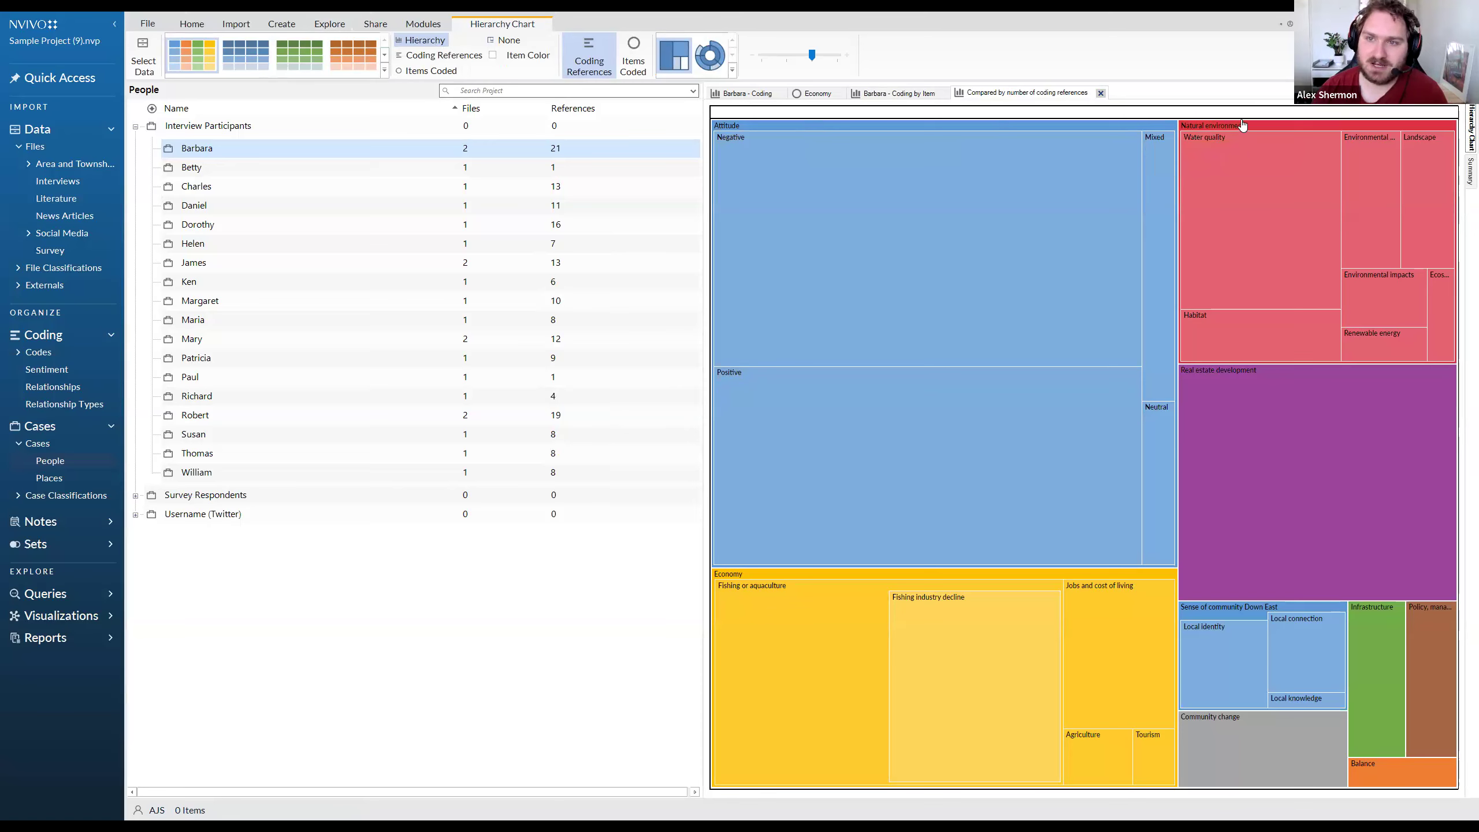
mouse_move(1237, 129)
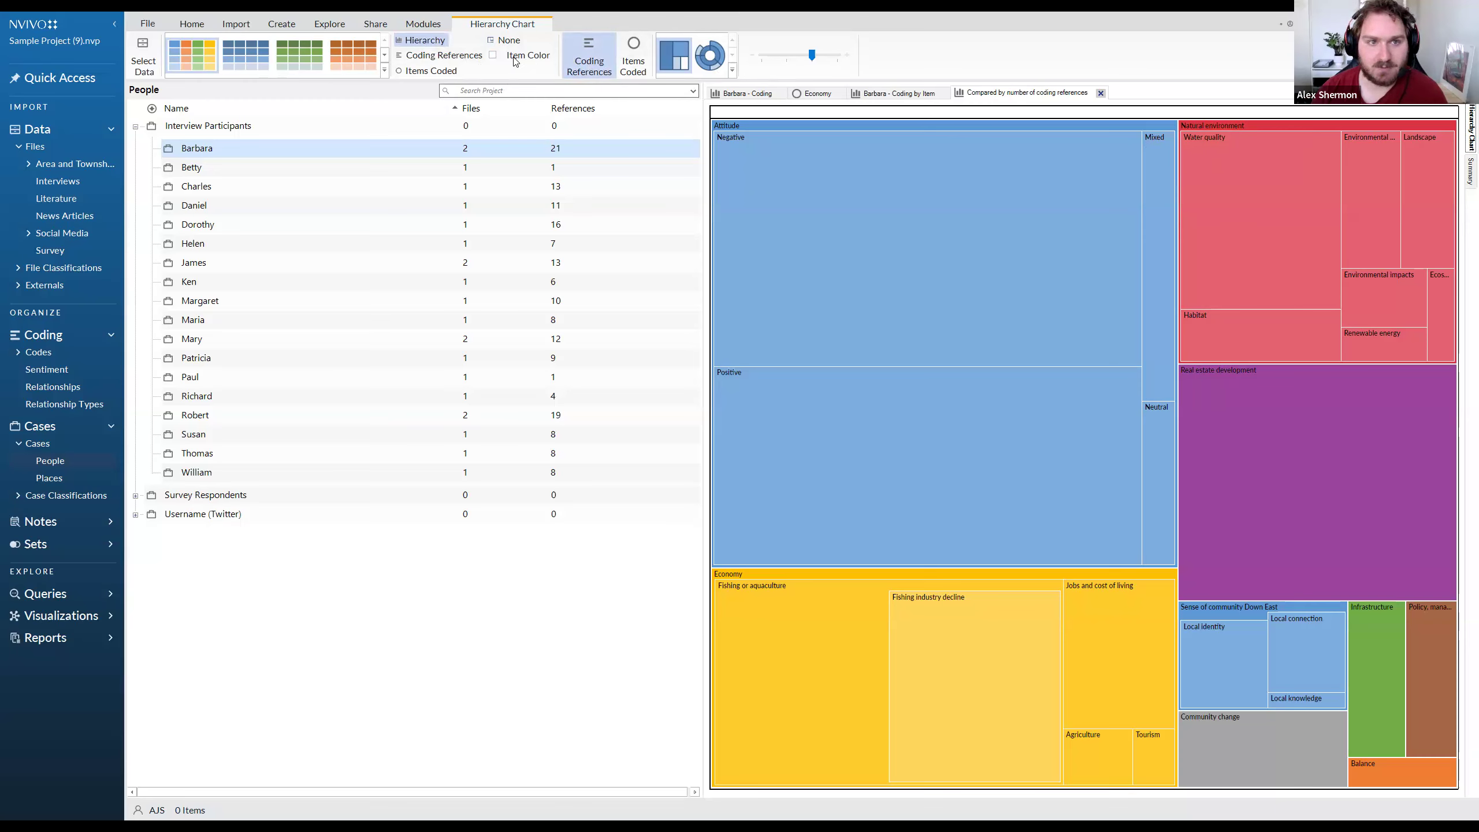
click(493, 56)
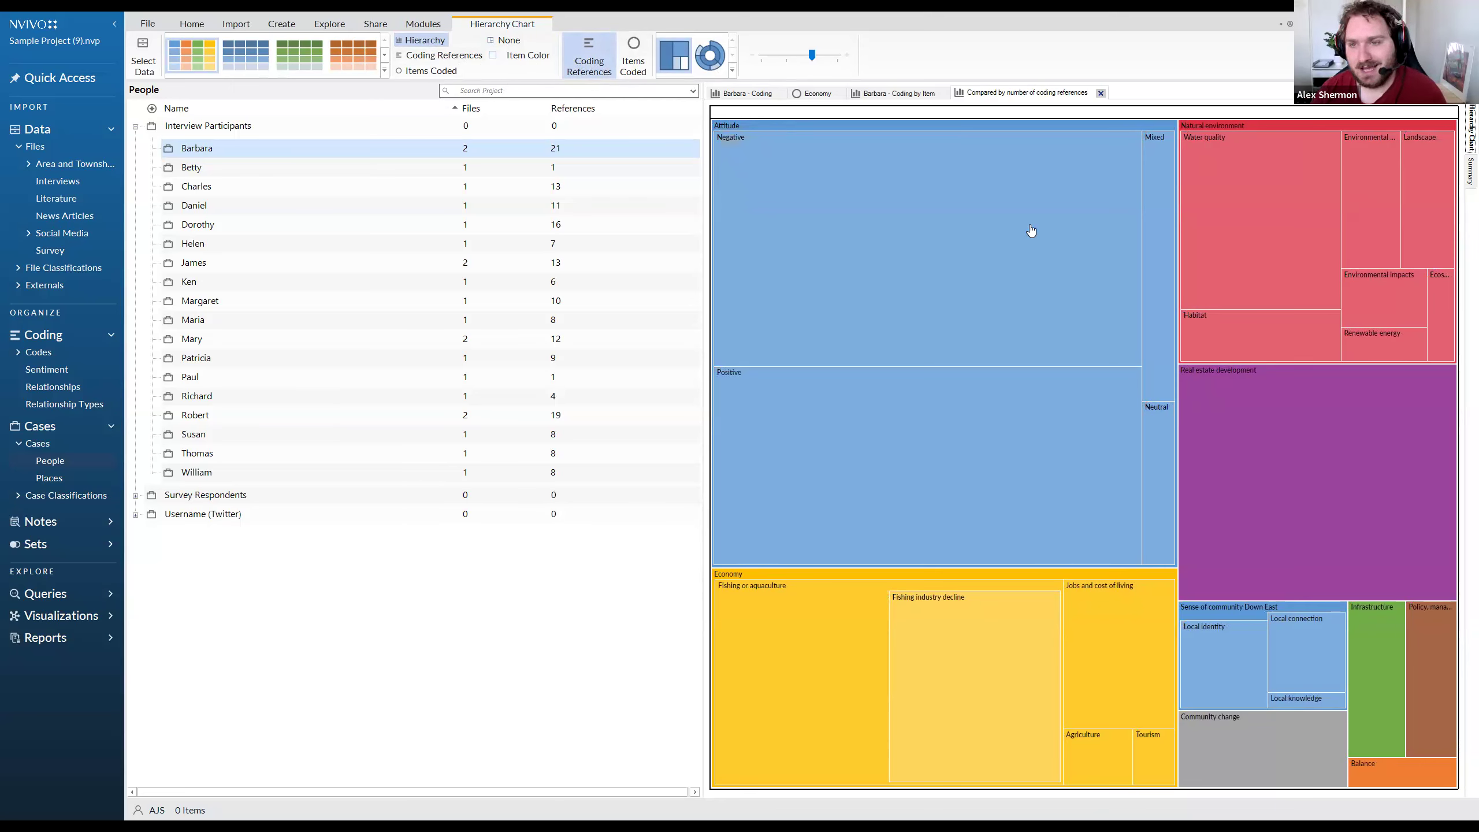
Drill into Natural environment in the hierarchy chart, review its coded references, and close the query results
click(1245, 128)
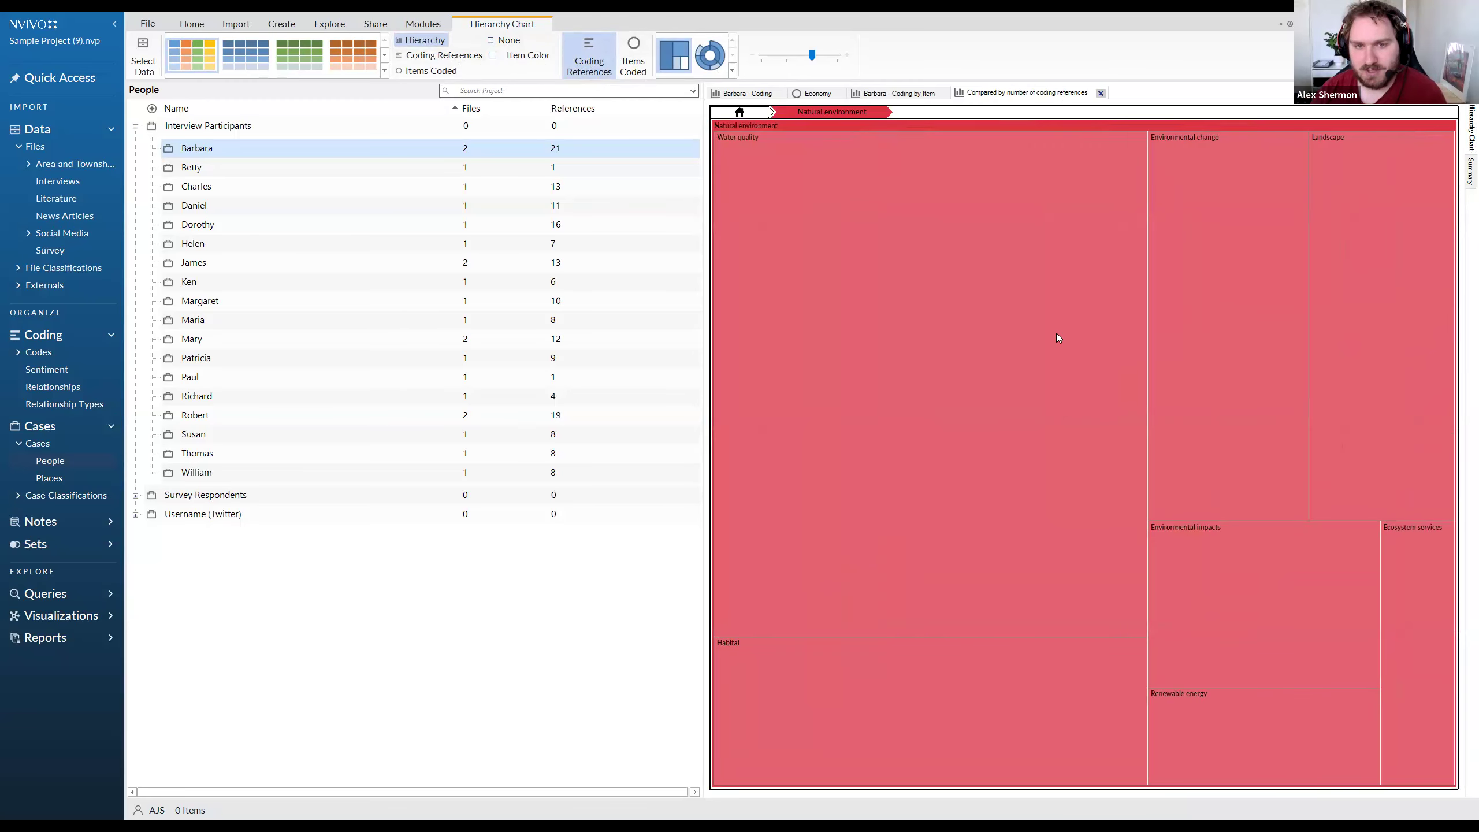
right_click(764, 129)
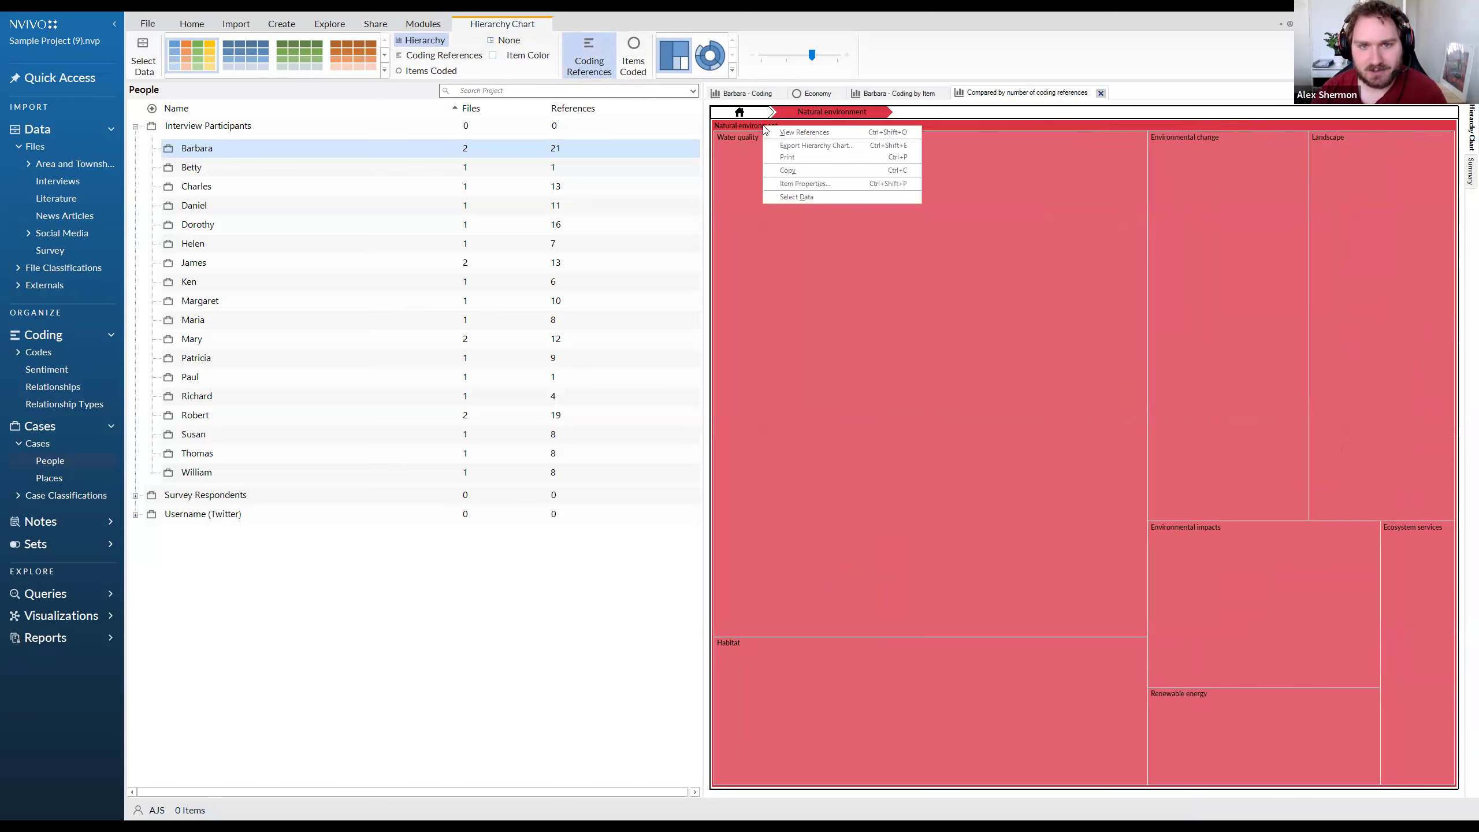
click(788, 133)
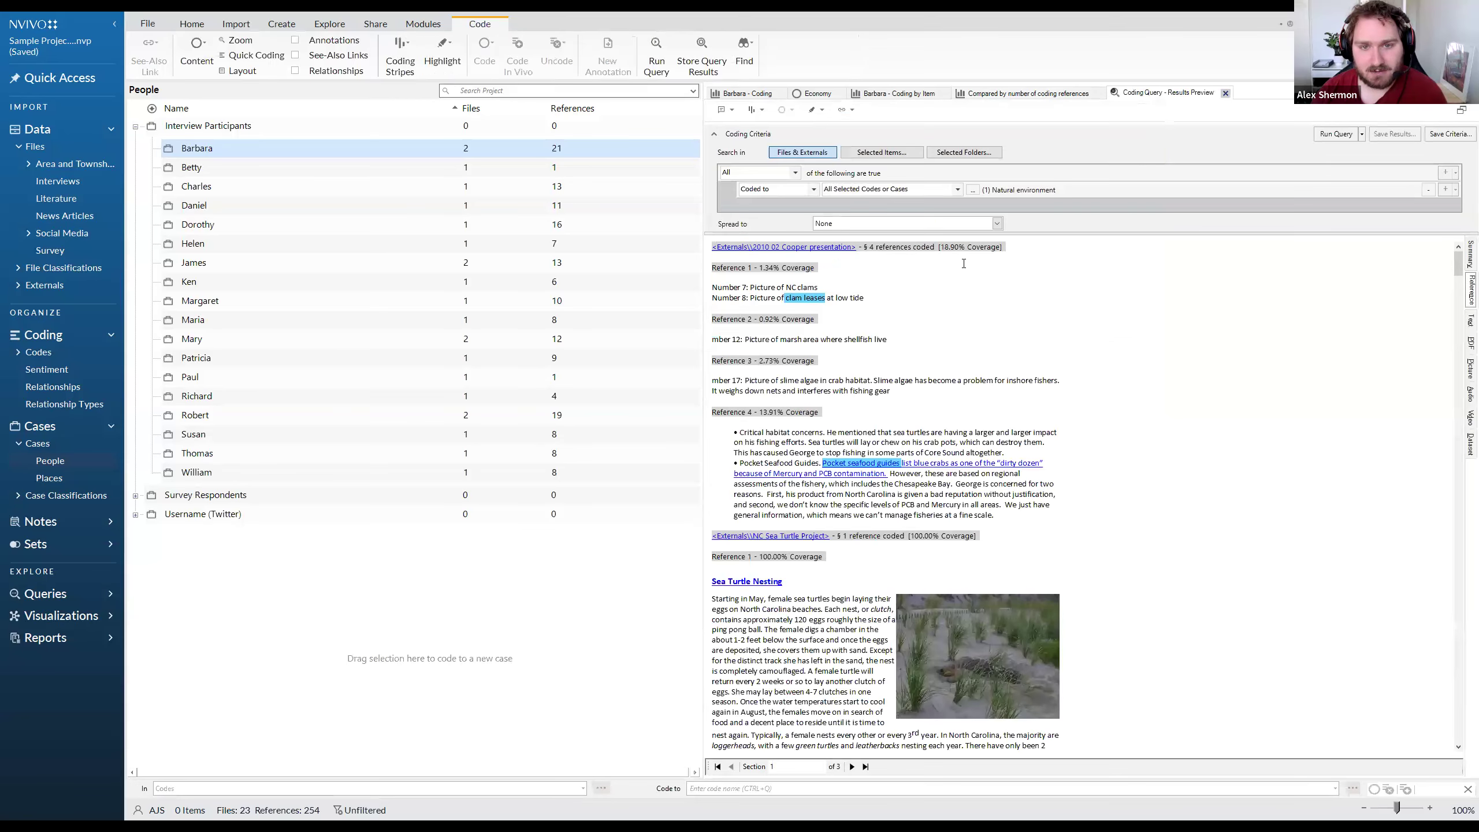
scroll(946, 400, down, 10)
scroll(945, 400, up, 5)
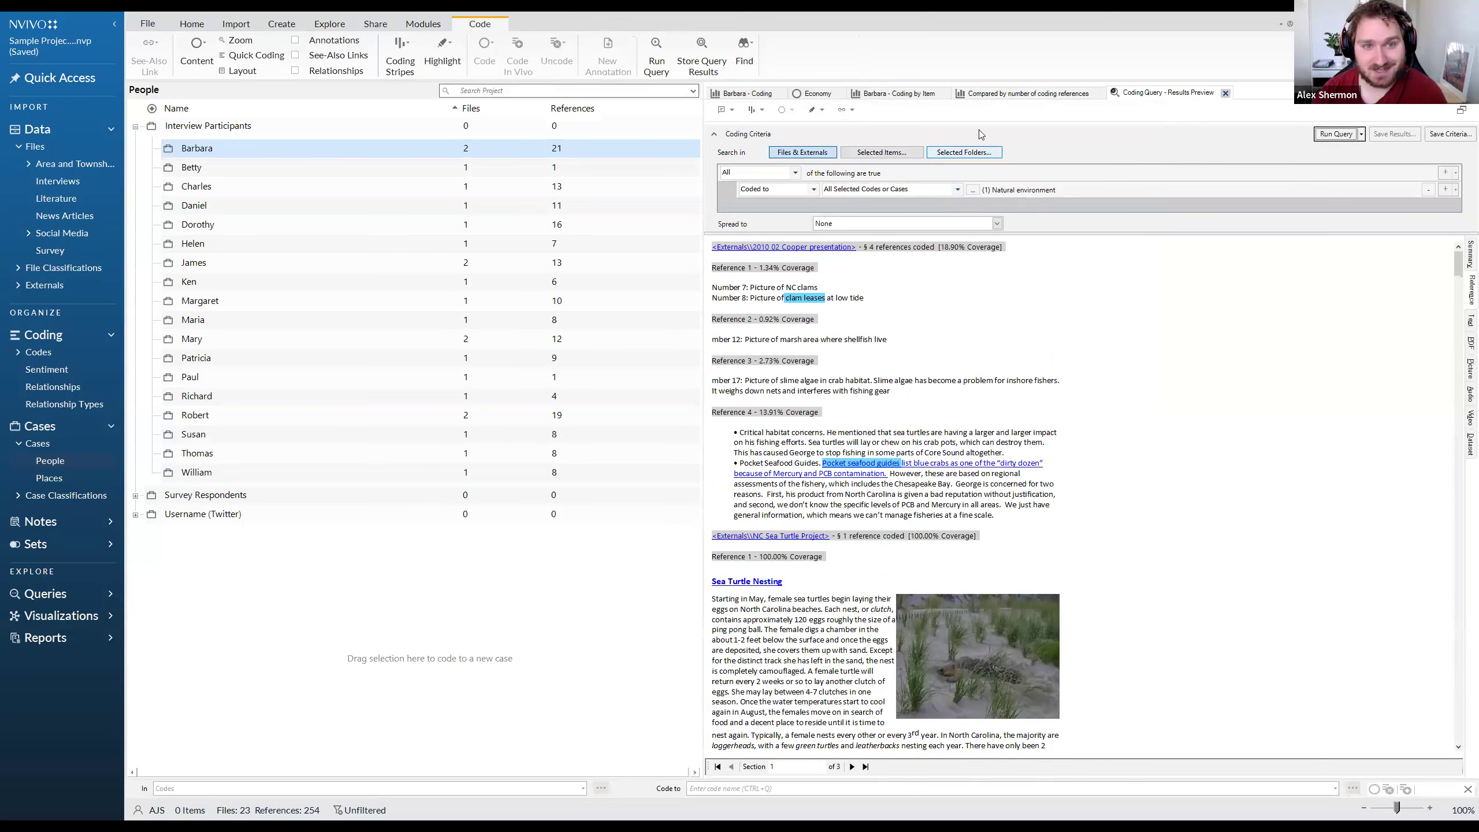
click(1020, 95)
click(1225, 93)
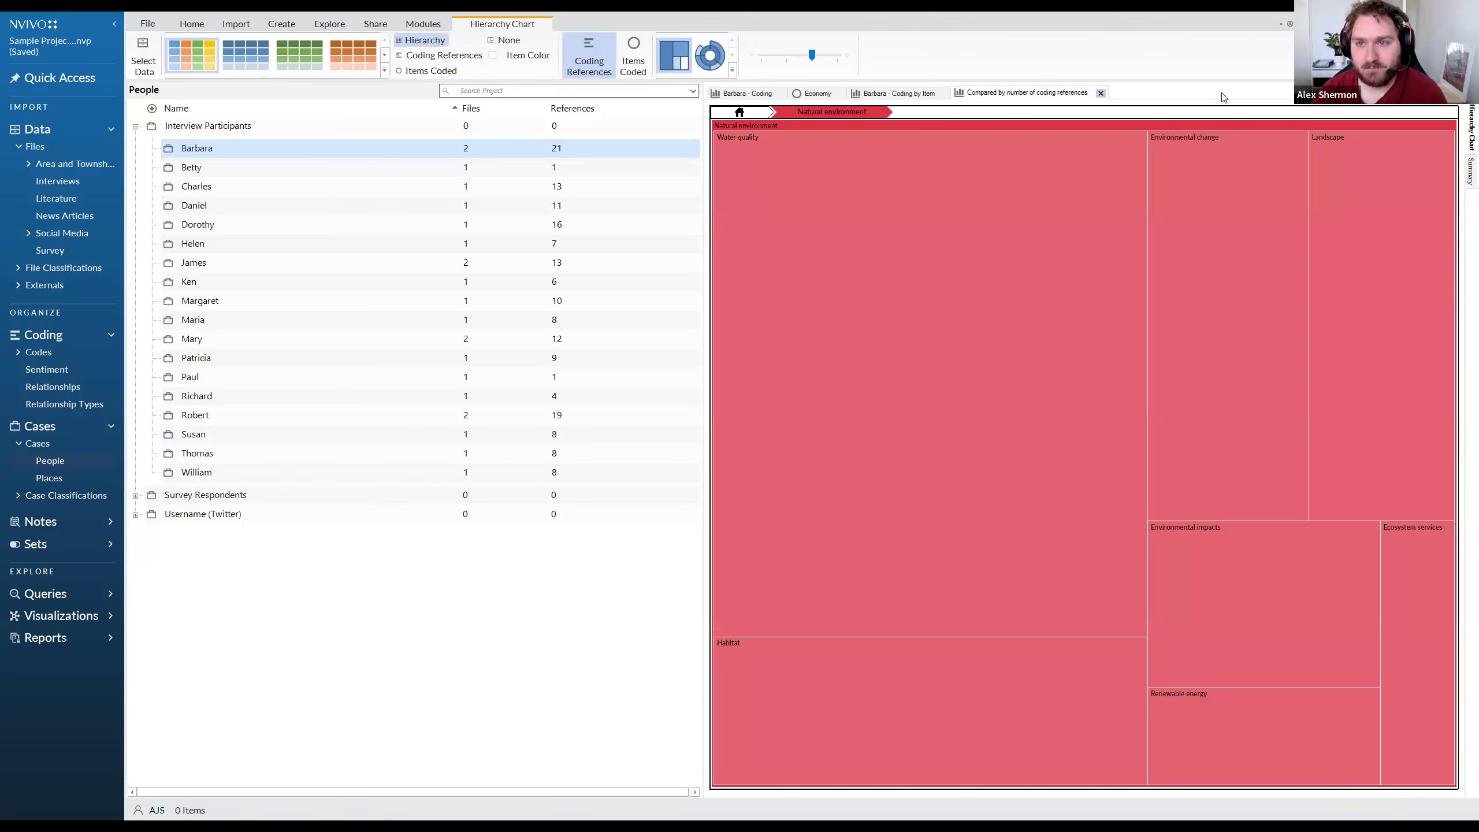
Return to the full hierarchy chart, look inside Sense of community Down East, and go back to the overview
click(738, 114)
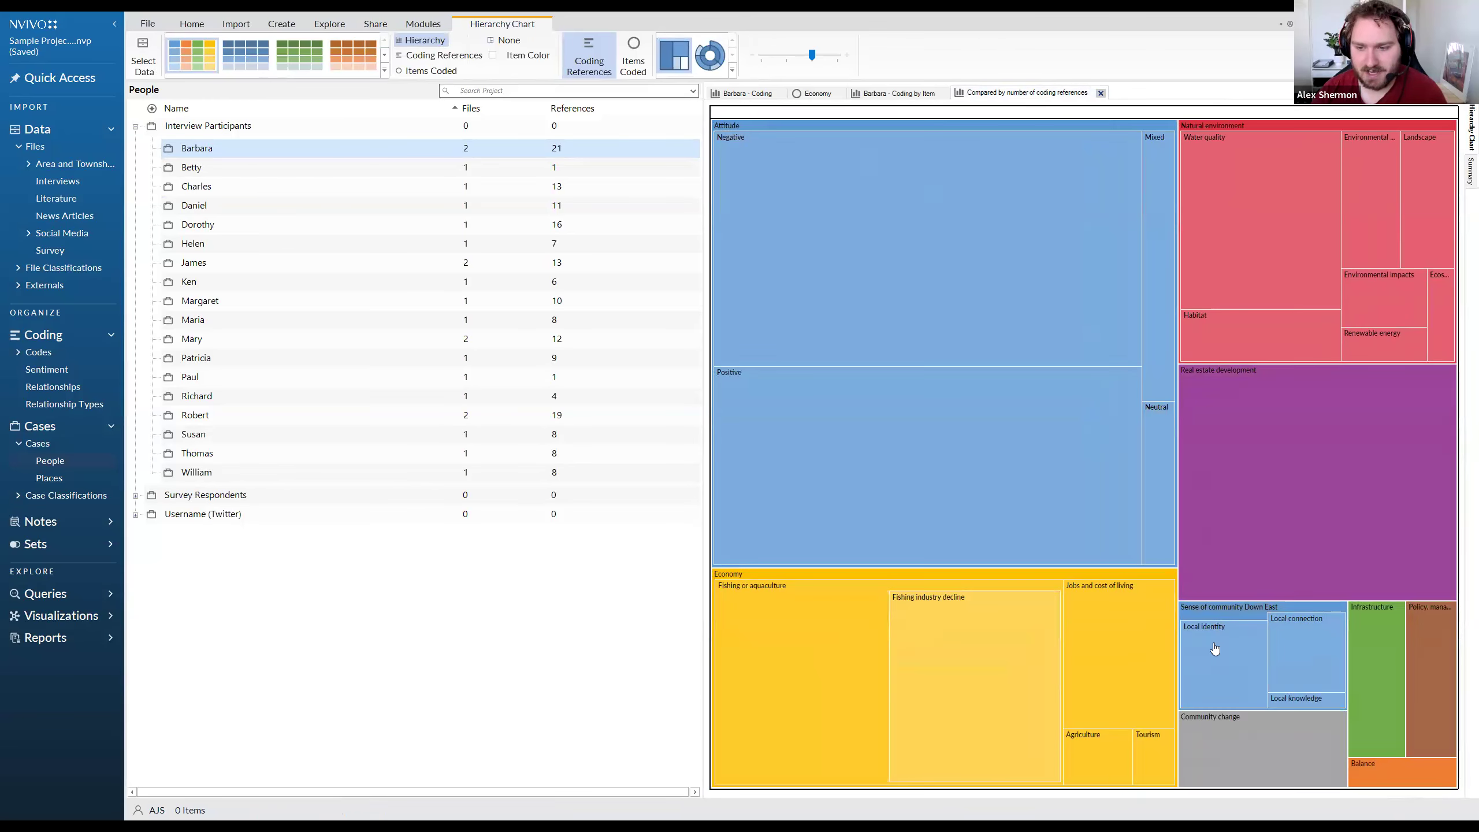
click(1214, 649)
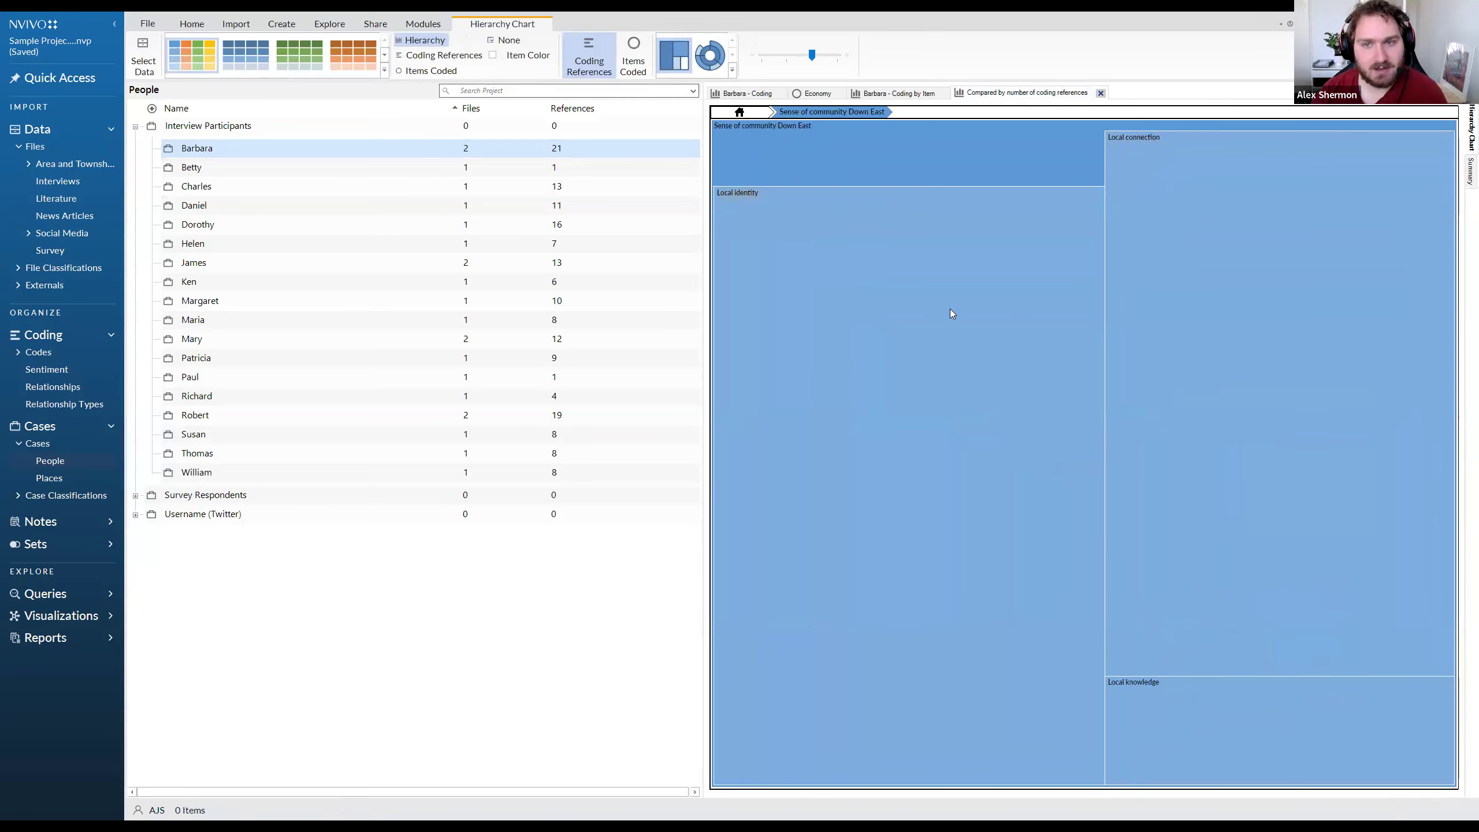
click(894, 156)
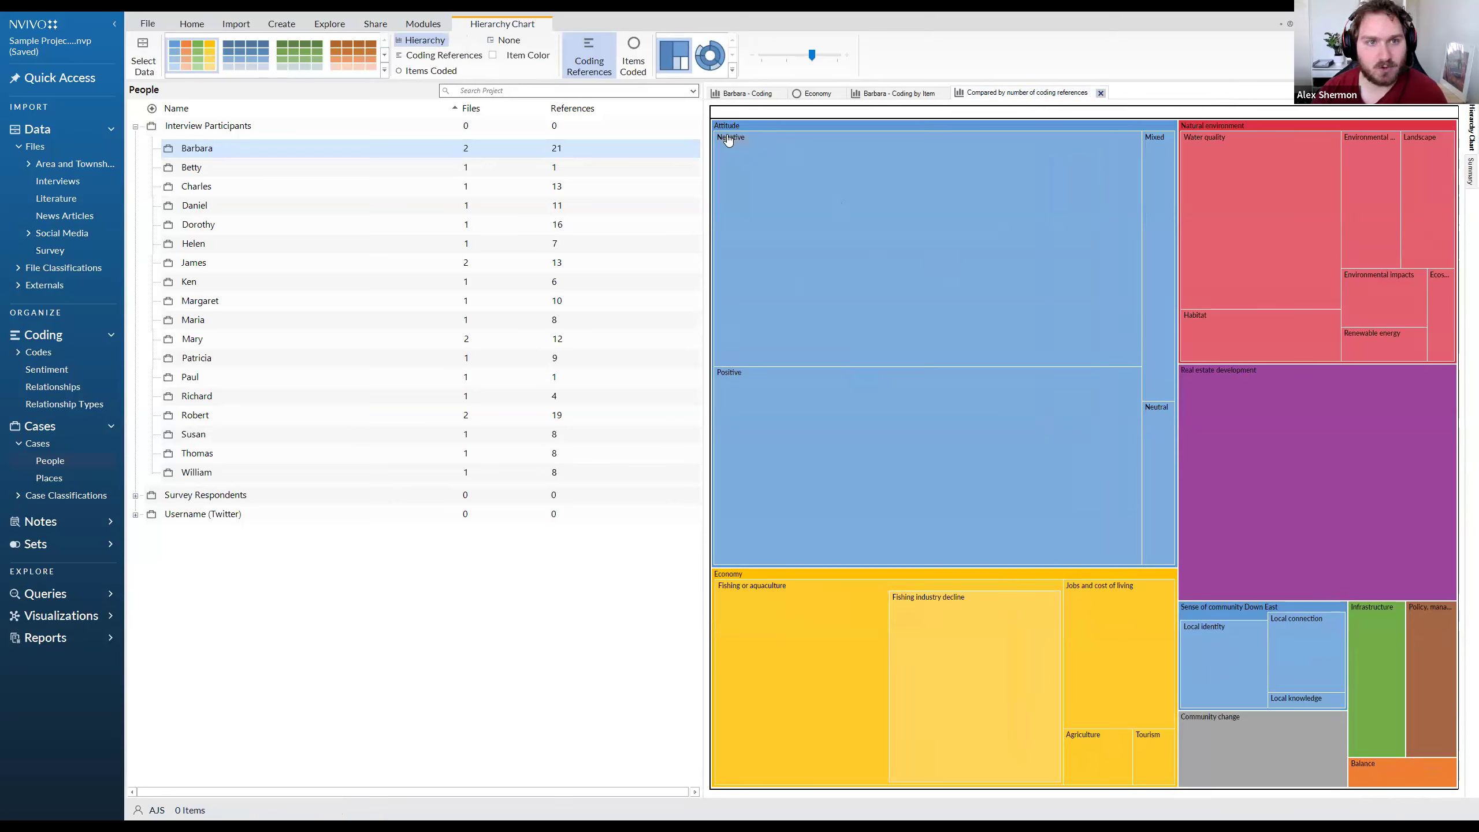
Start a second hierarchy chart of attribute values assigned to cases, based on the Person classification
click(330, 23)
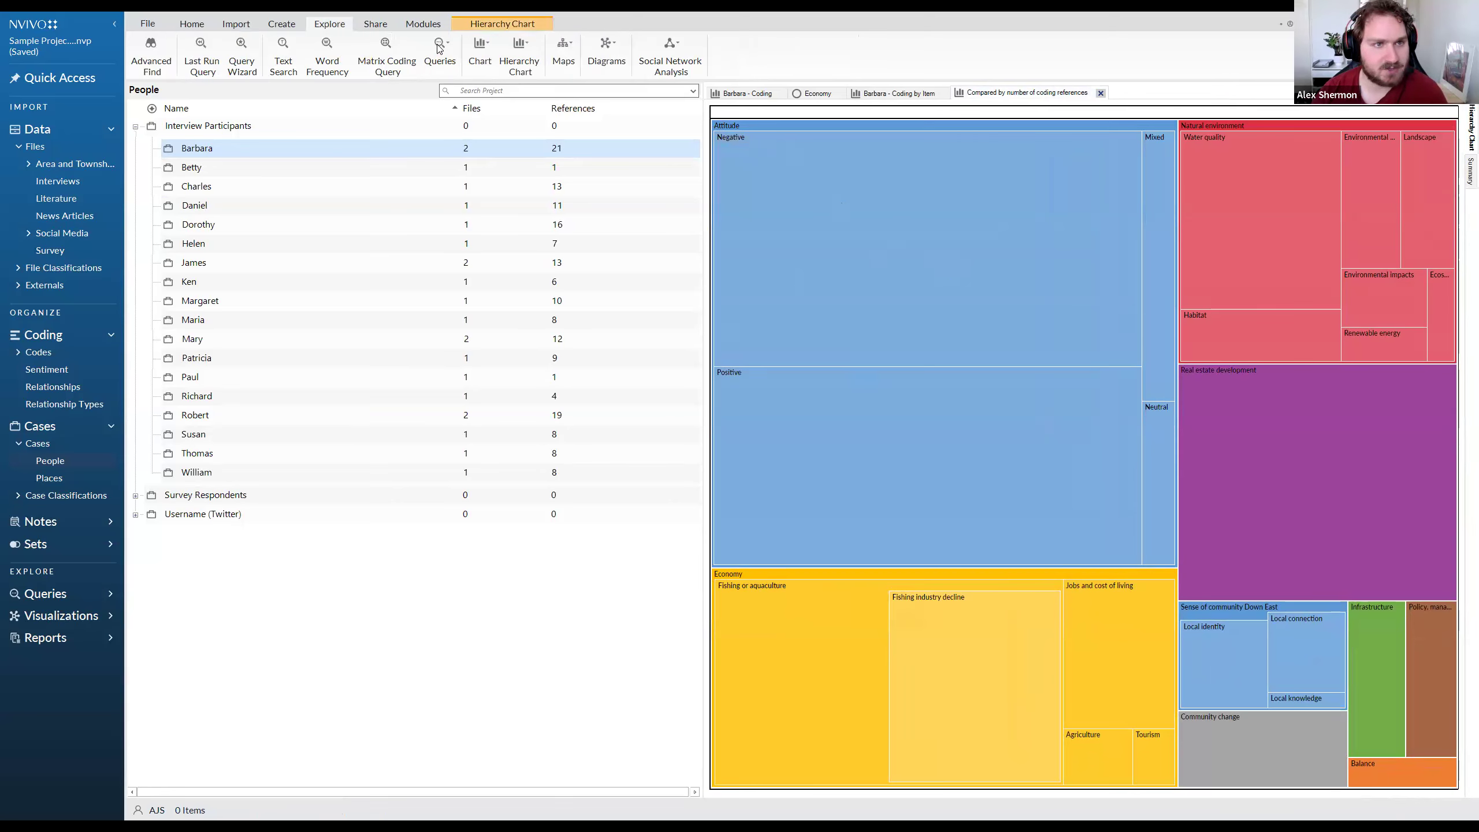
click(516, 72)
click(524, 85)
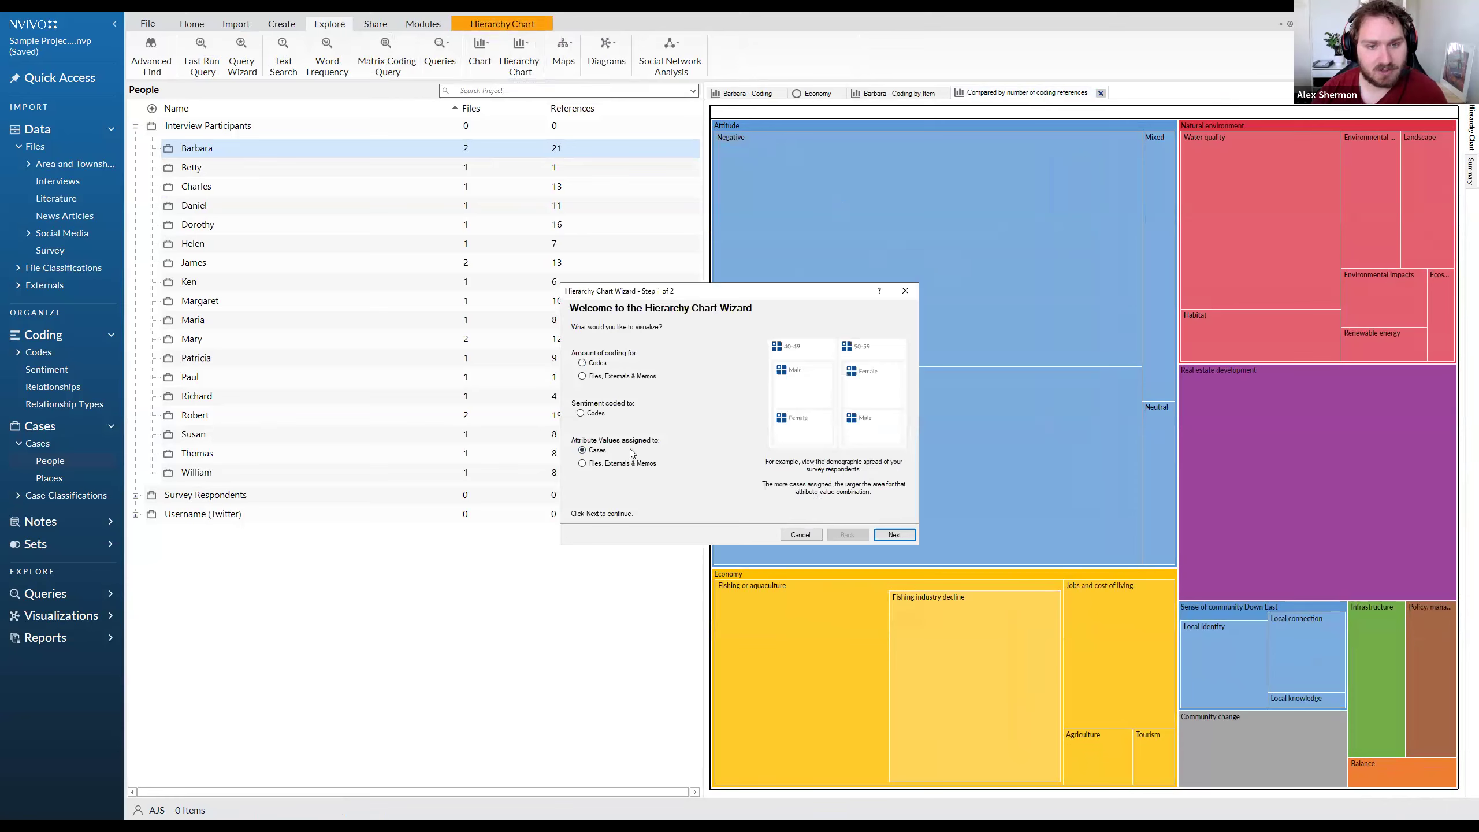
click(582, 449)
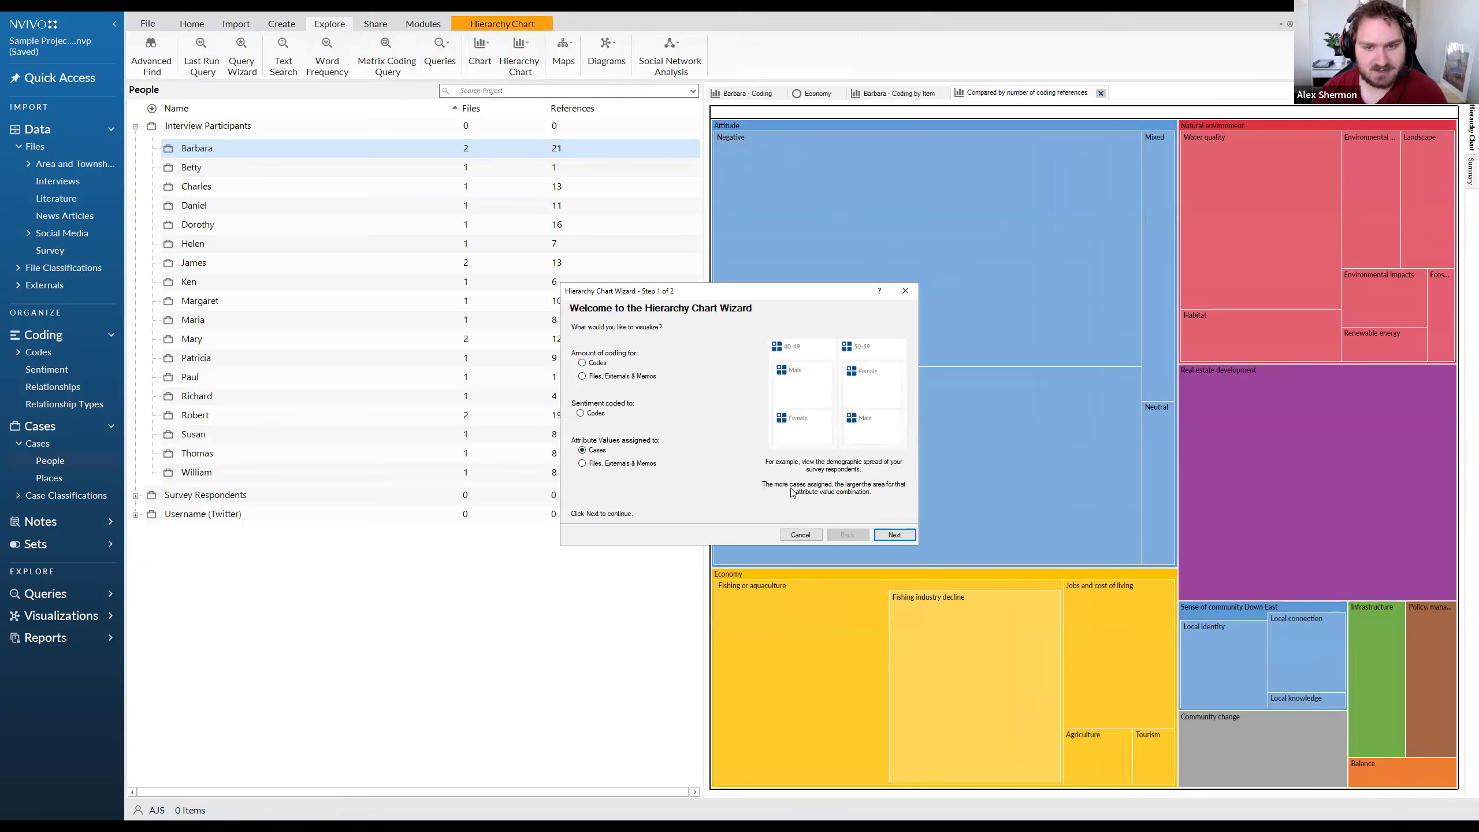
click(882, 535)
click(868, 344)
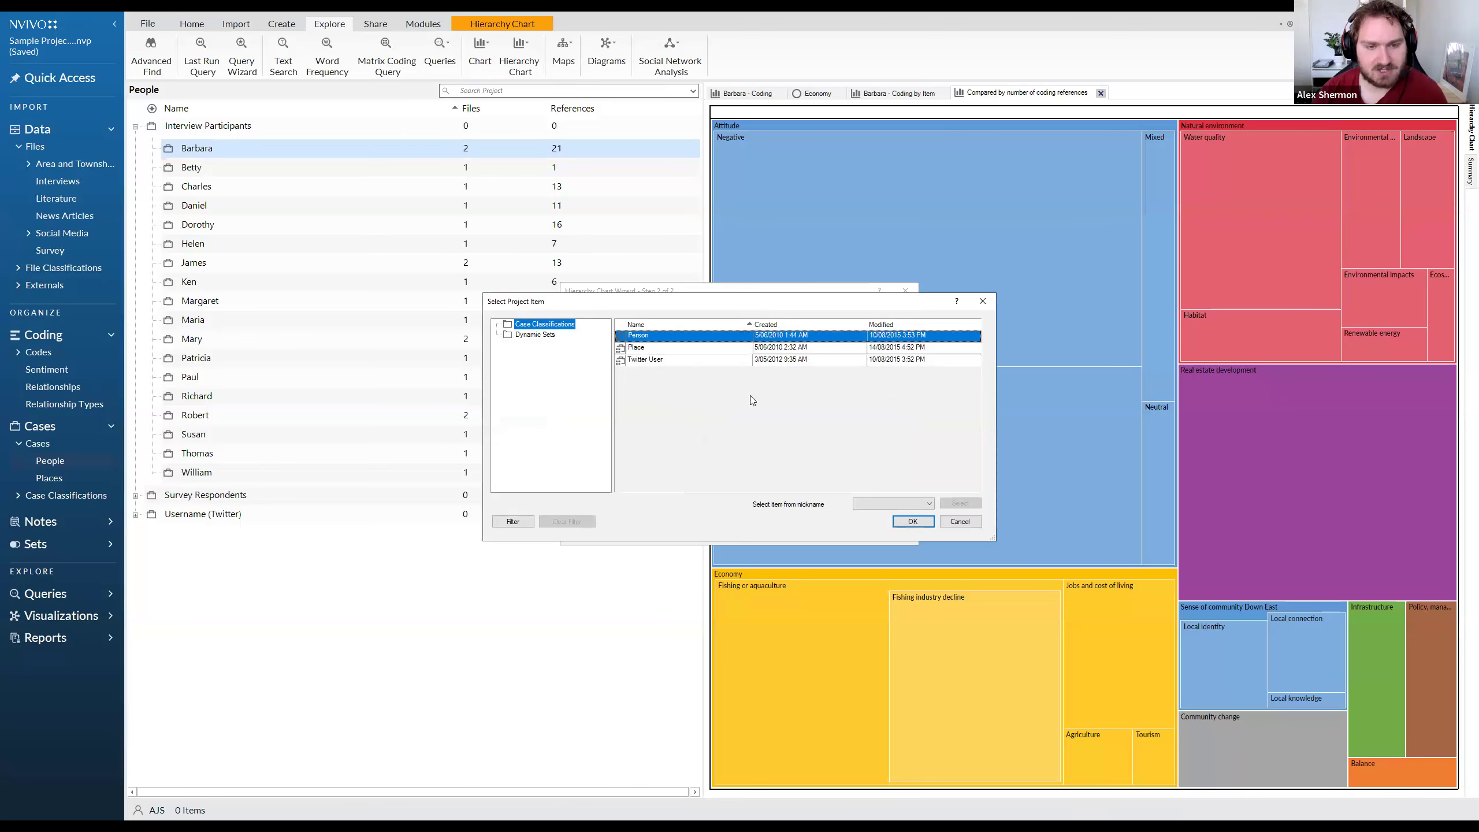
click(913, 521)
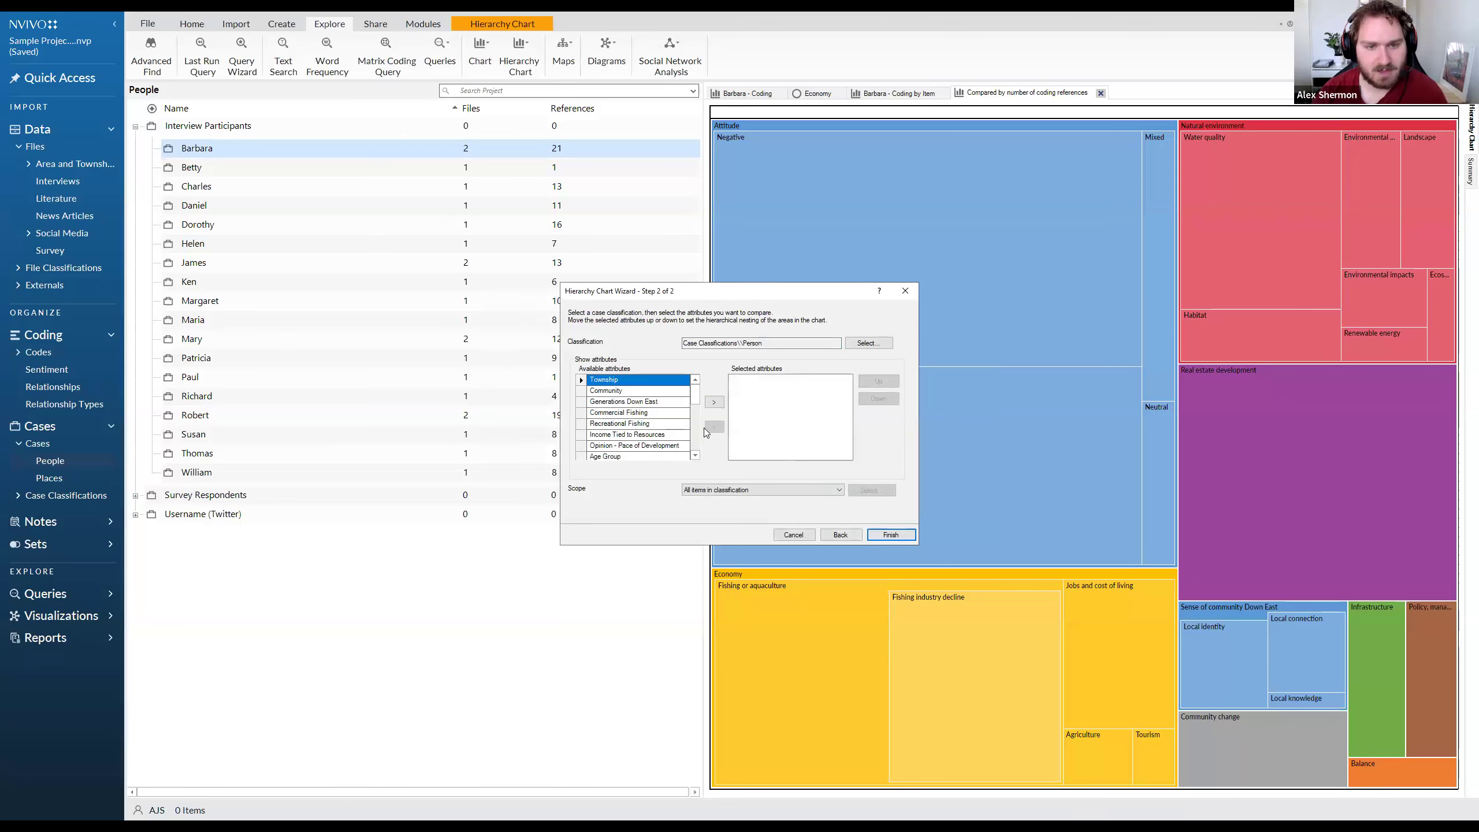
Add the Age Group attribute with Gender nested beneath it, keep all items in the classification, and generate the hierarchy chart
scroll(637, 435, down, 1)
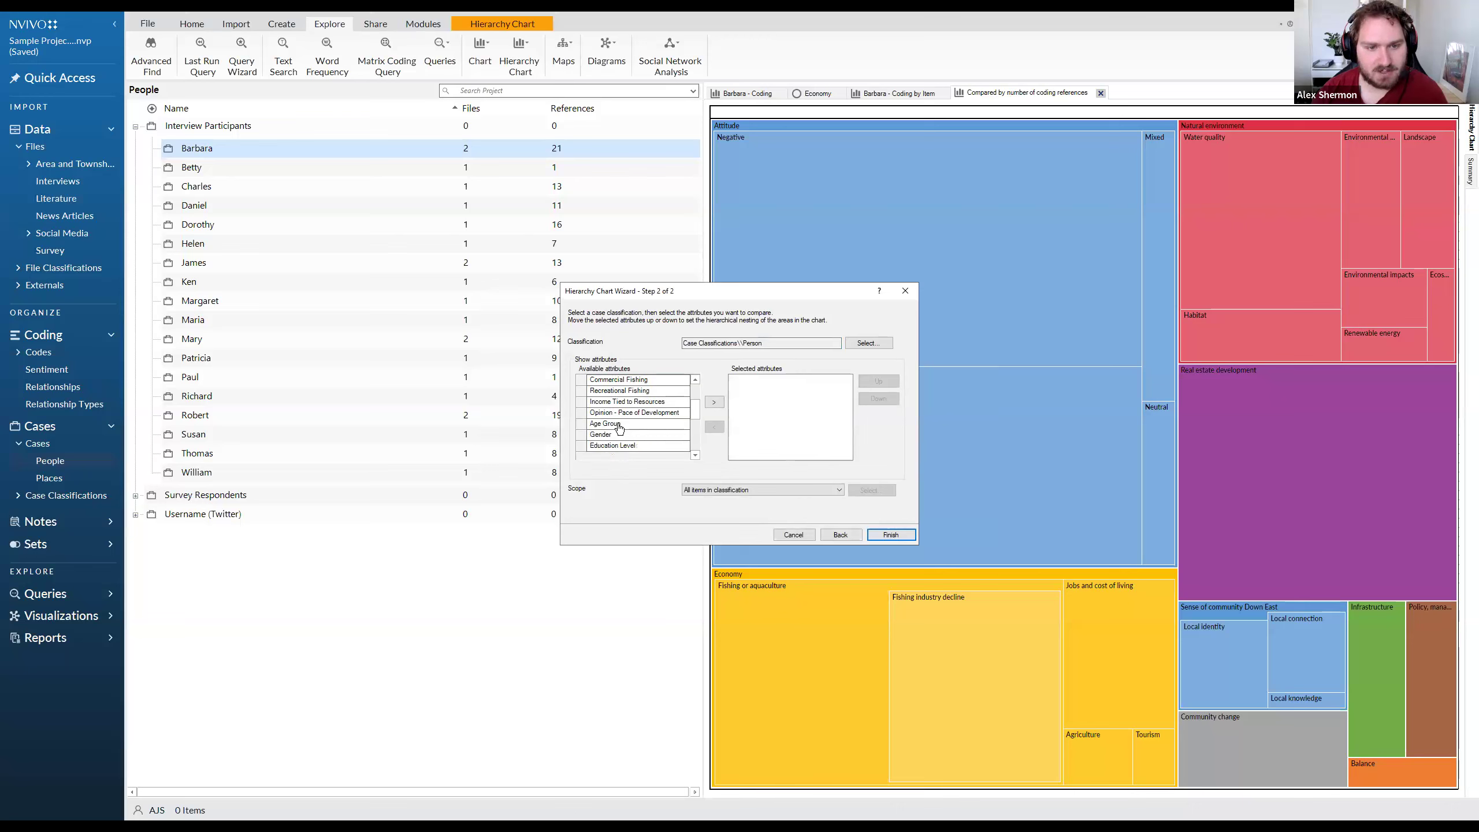
click(619, 428)
click(714, 402)
click(651, 426)
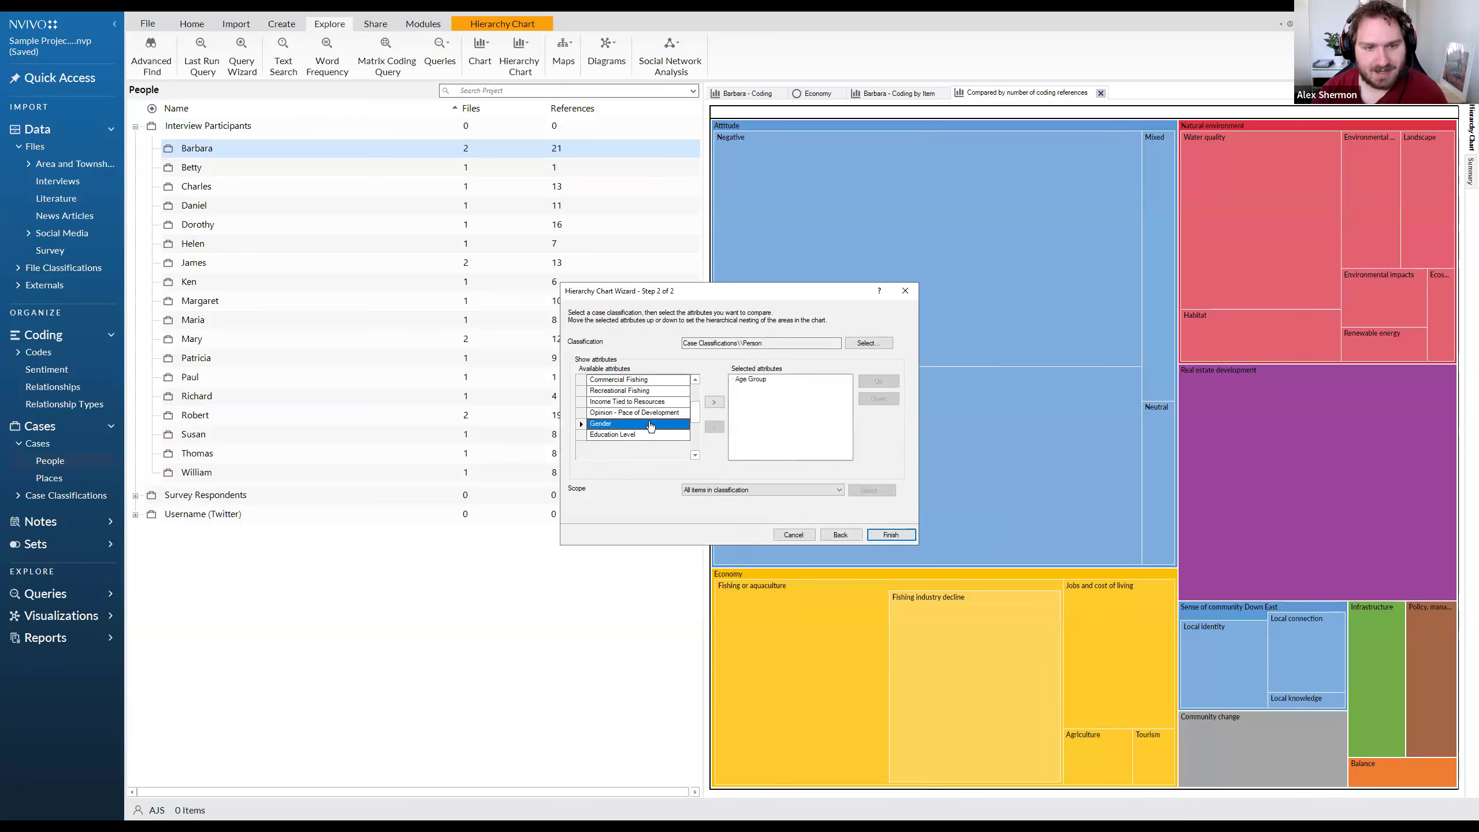
click(714, 403)
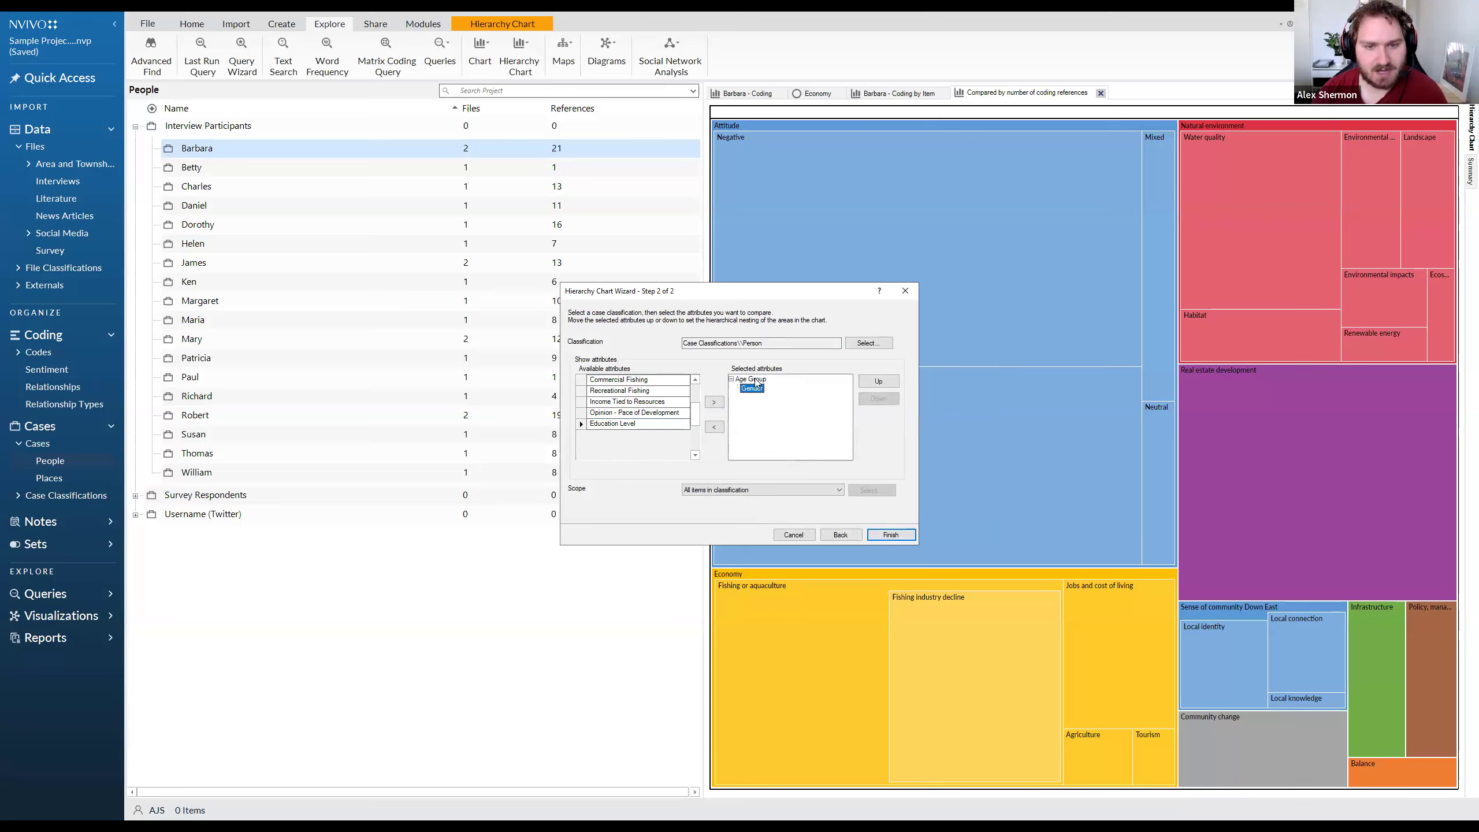
click(756, 379)
click(757, 389)
click(757, 379)
click(757, 389)
click(757, 380)
click(757, 389)
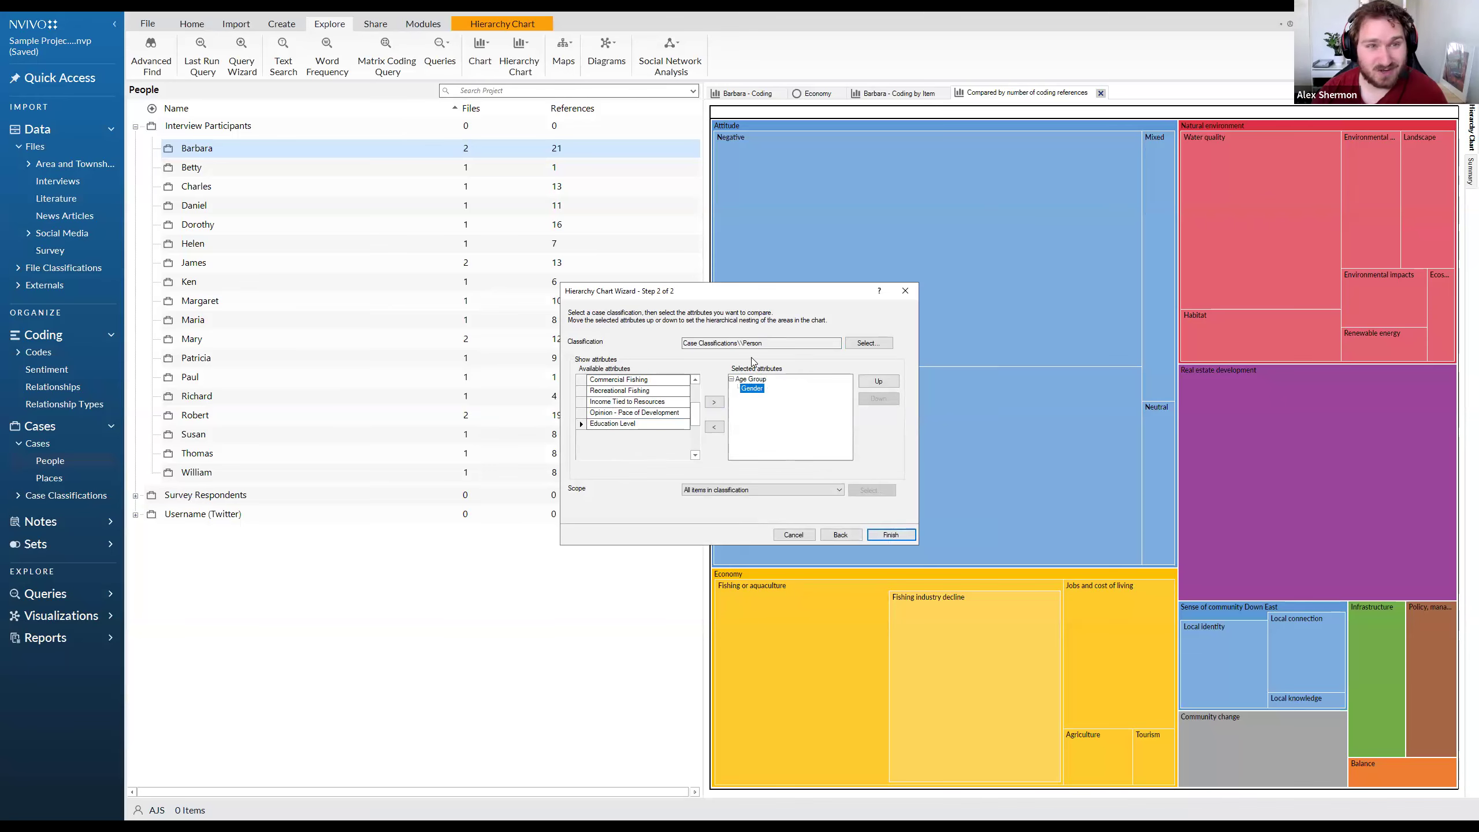
click(886, 534)
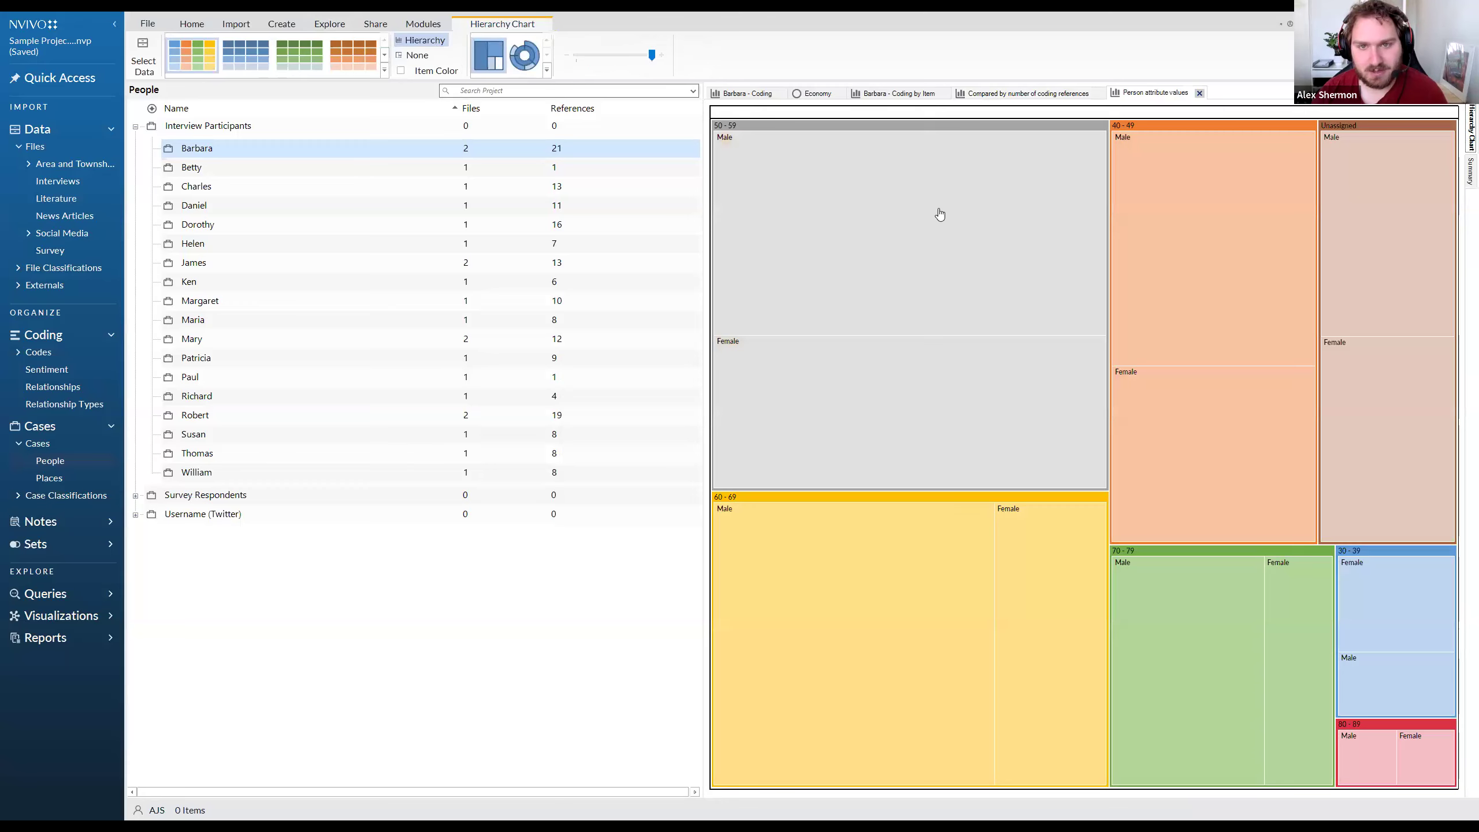
mouse_move(856, 129)
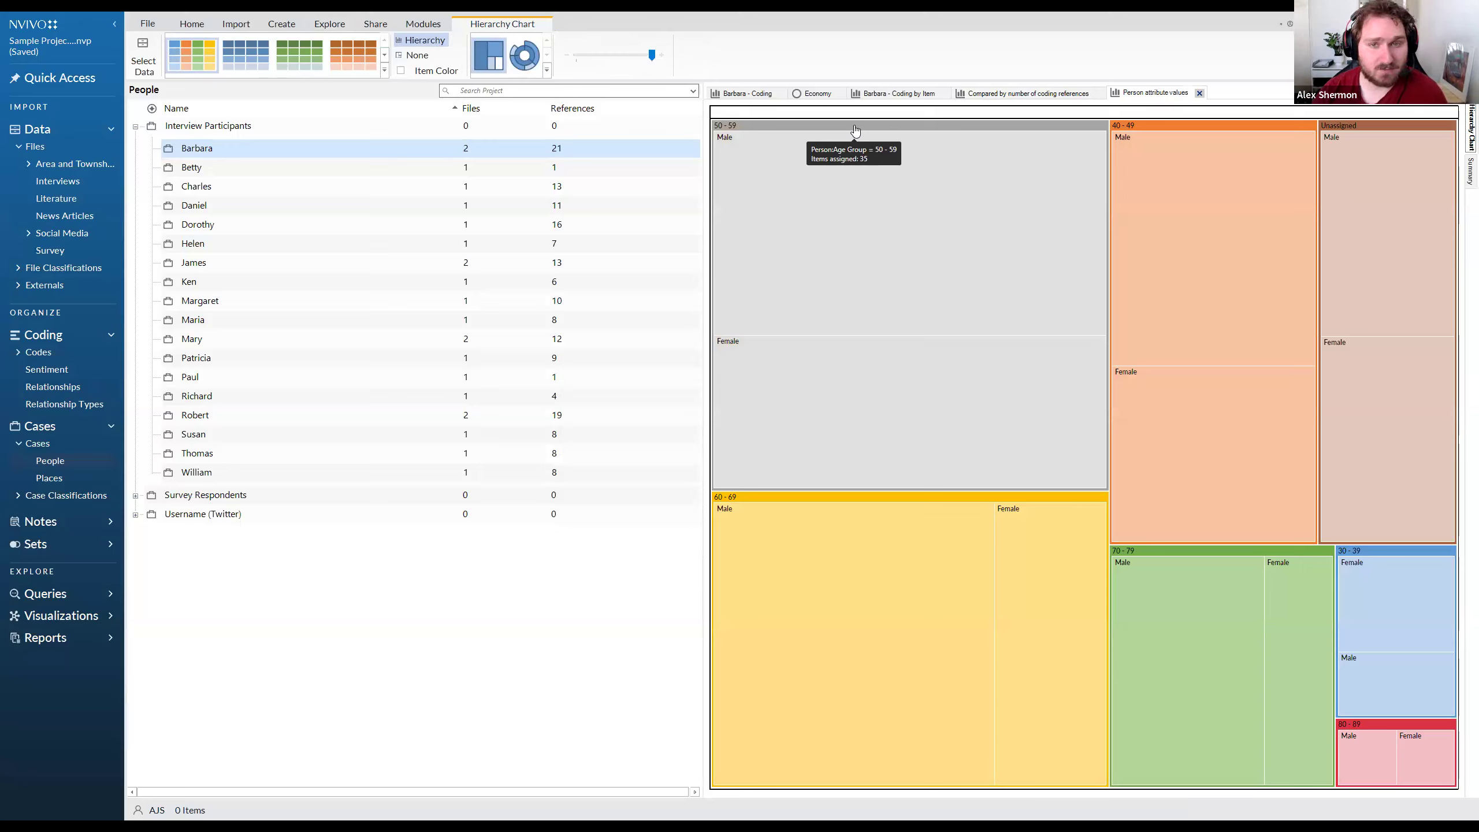
Inspect the age and gender areas, then open the cases behind the 50 - 59 Male area and select all listed rows
mouse_move(1149, 129)
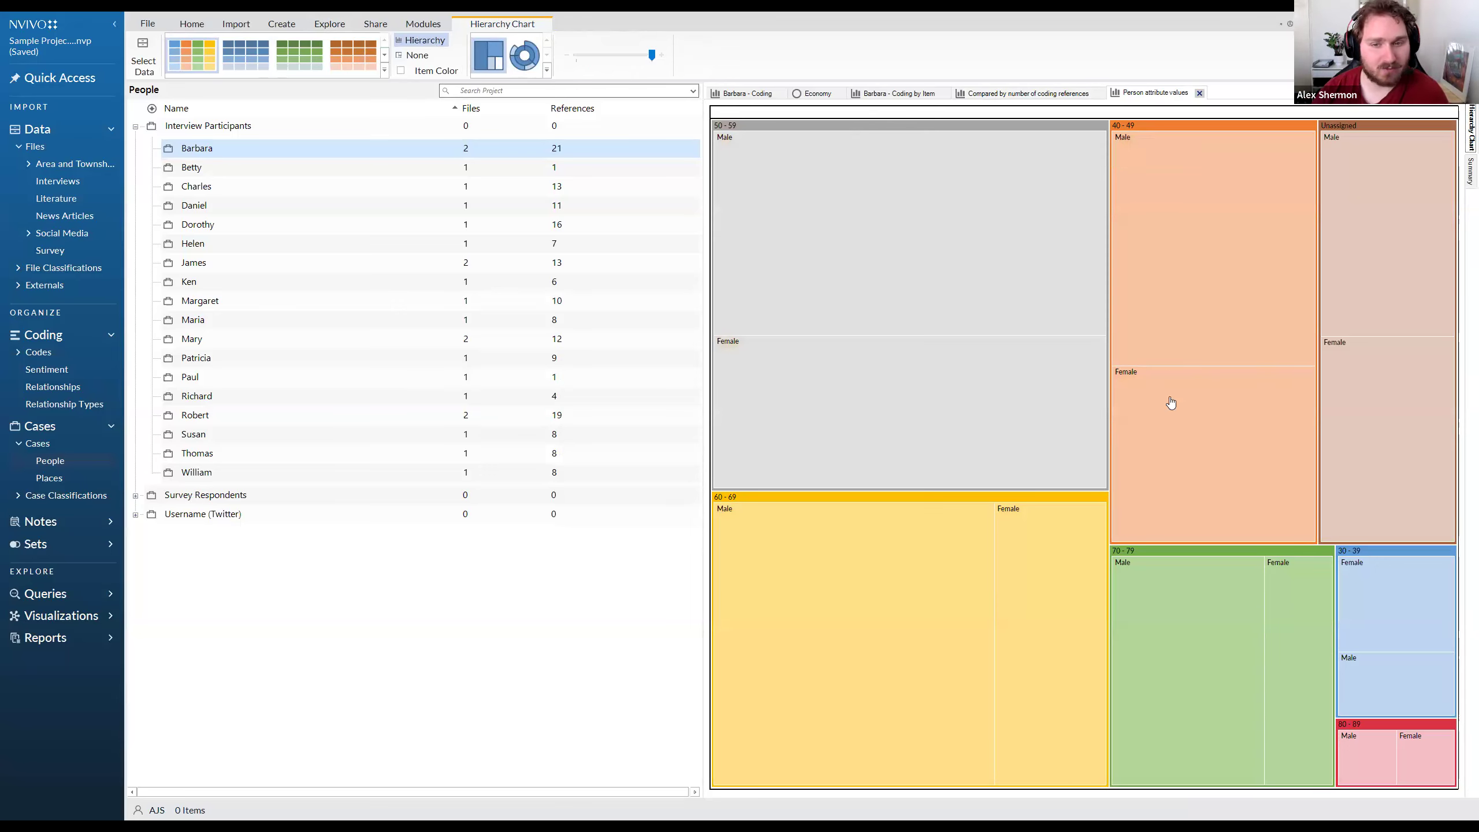
mouse_move(1207, 441)
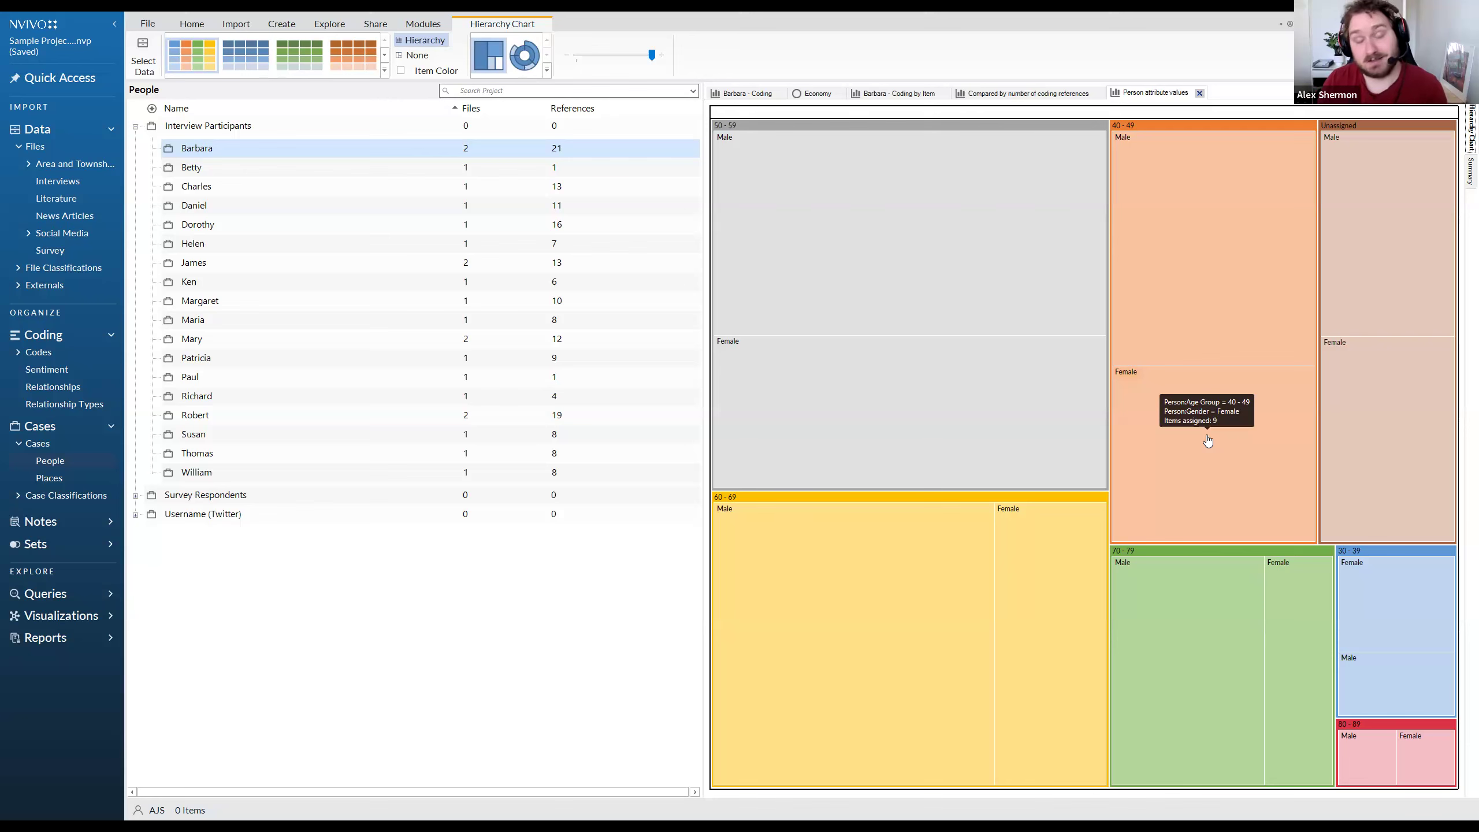
right_click(909, 246)
click(938, 251)
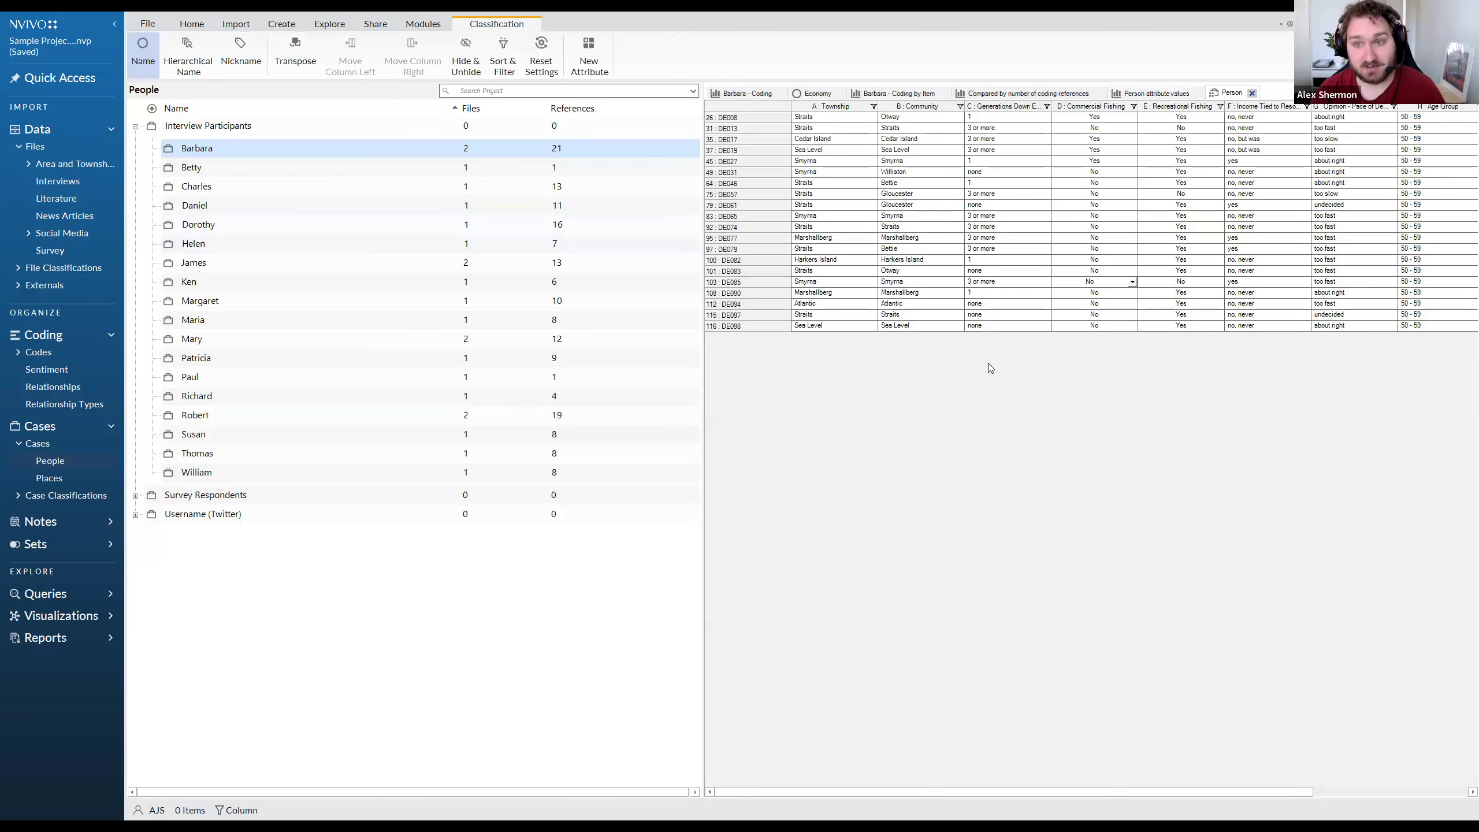
click(757, 117)
shift+click(750, 325)
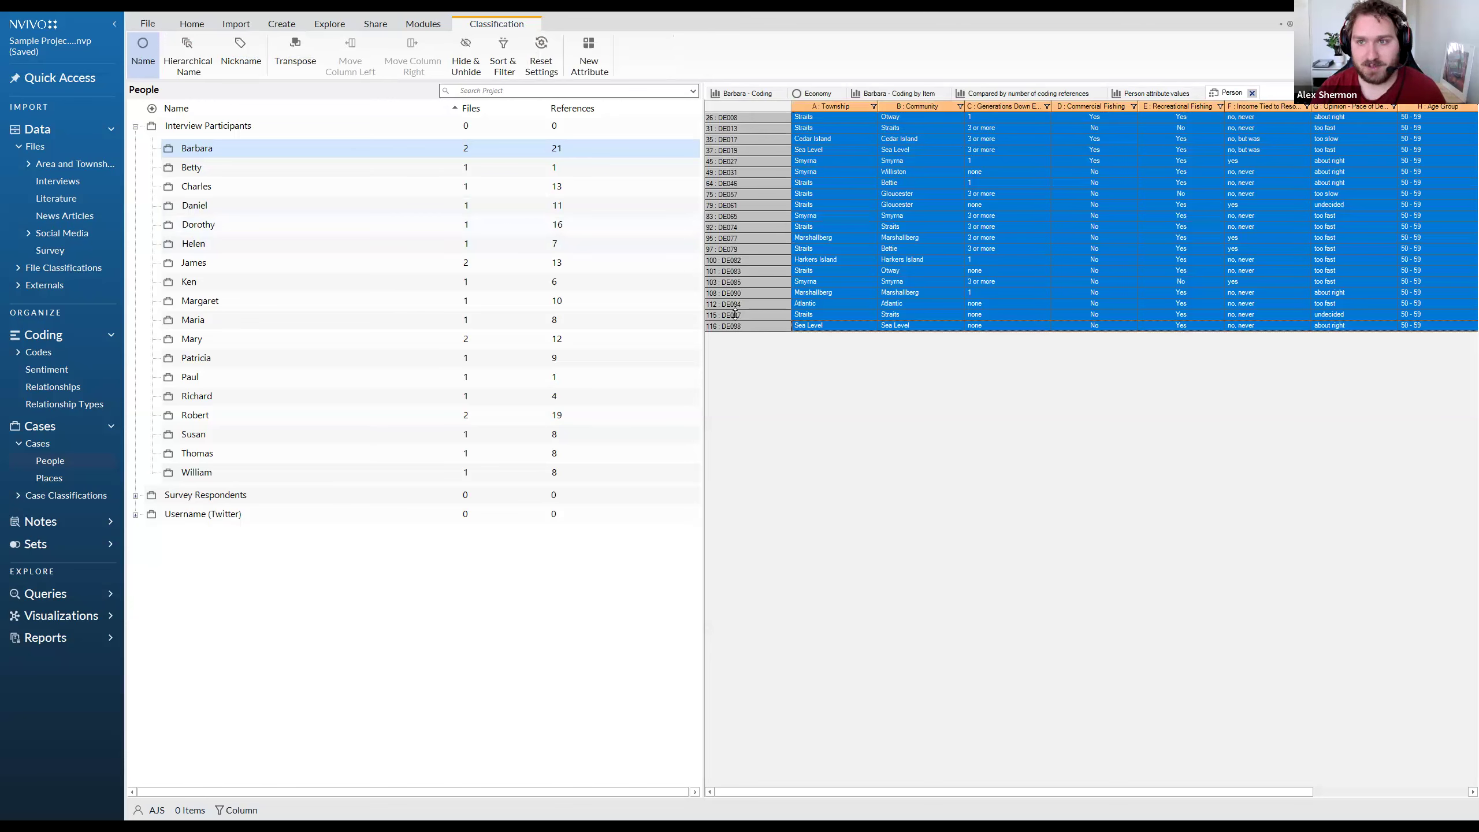
click(949, 390)
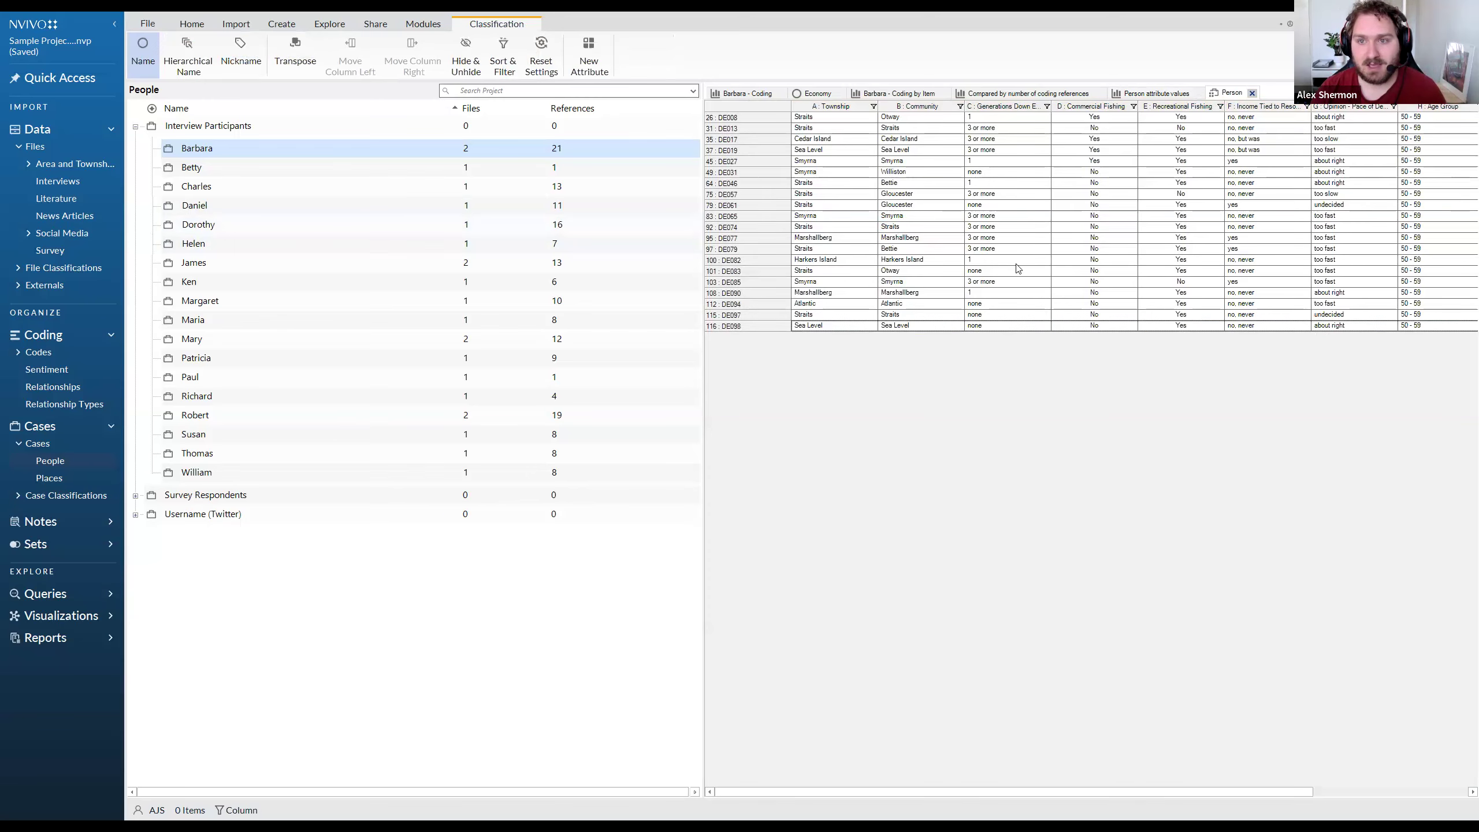
Compare the attribute values chart with the filtered Person classification sheet, highlighting its full list of cases again
click(1151, 93)
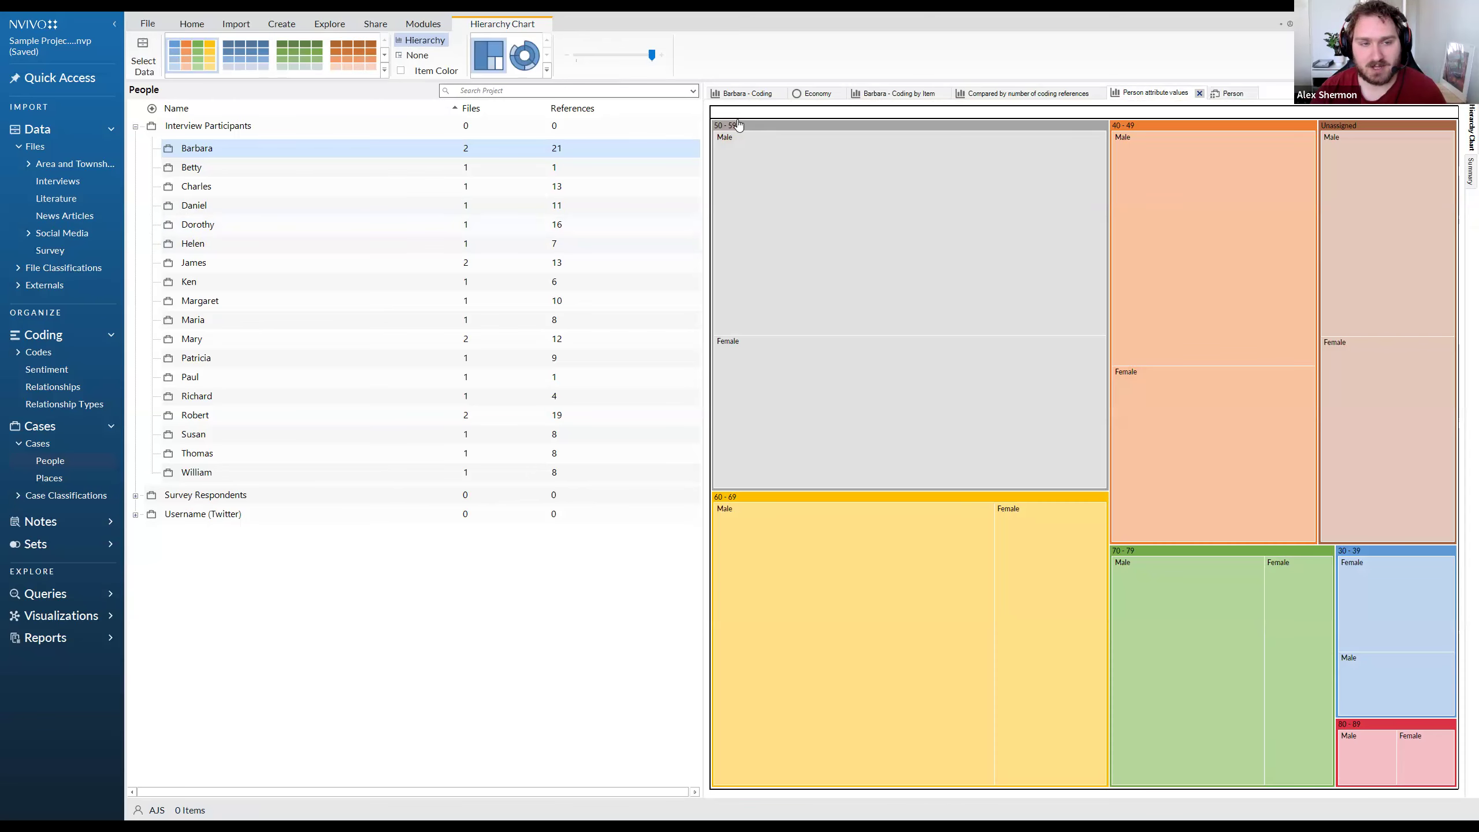
click(1230, 93)
click(740, 116)
shift+click(744, 324)
click(921, 397)
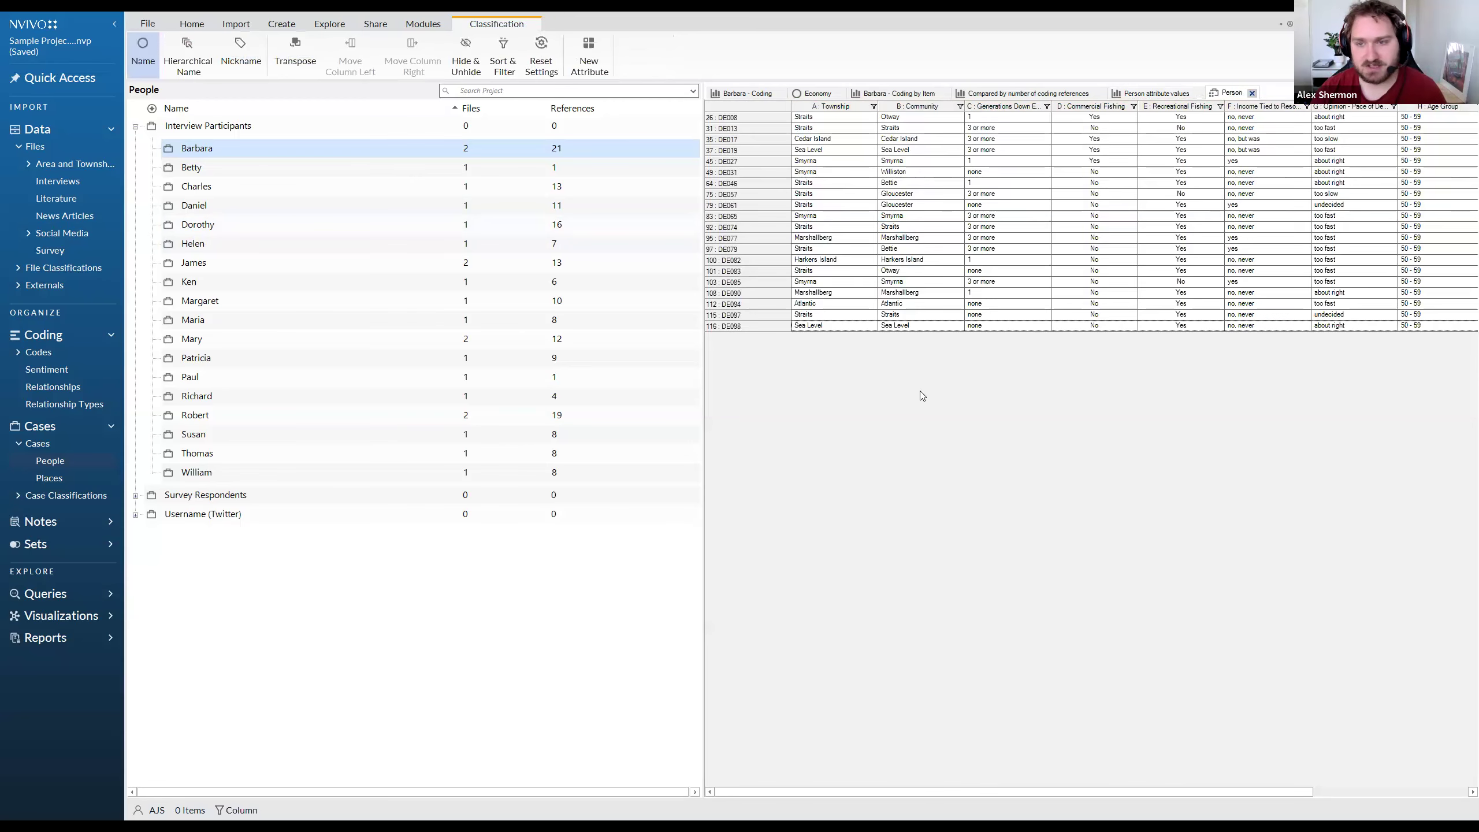
right_click(1031, 297)
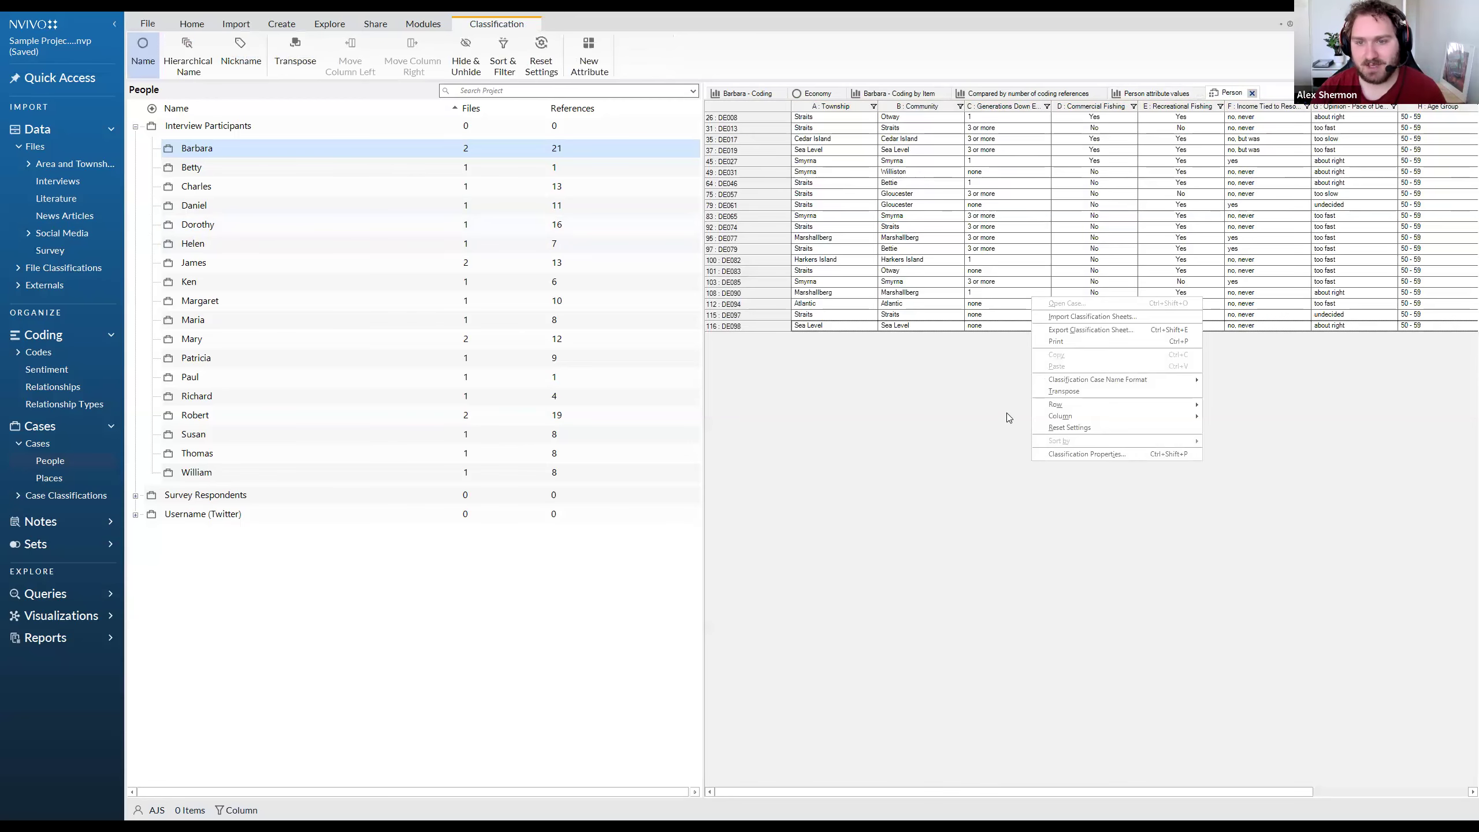
click(975, 430)
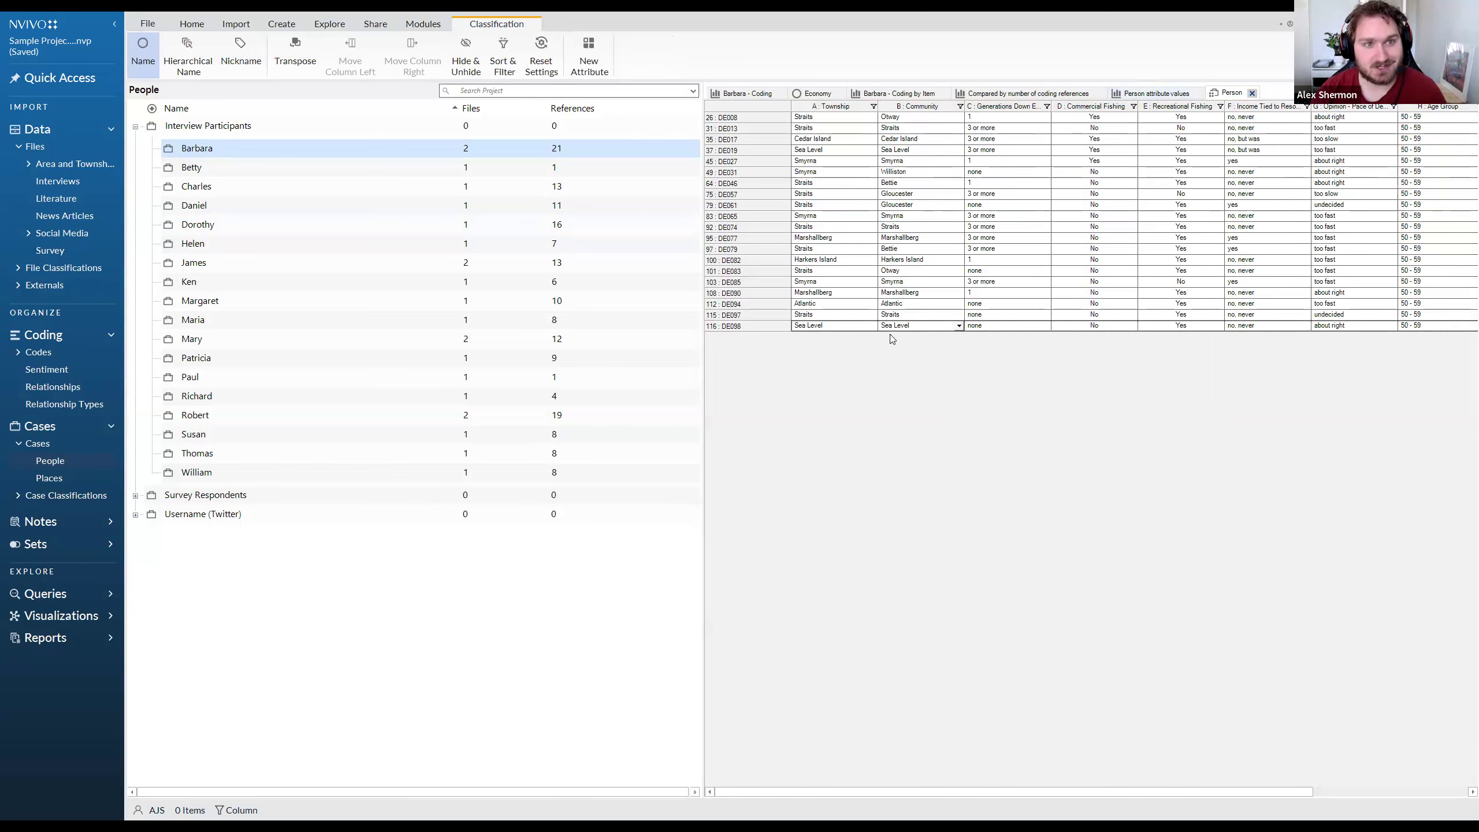
Return to the Person attribute values chart, inspect the 50 - 59 Female area, and display the chart as a sunburst
click(1161, 95)
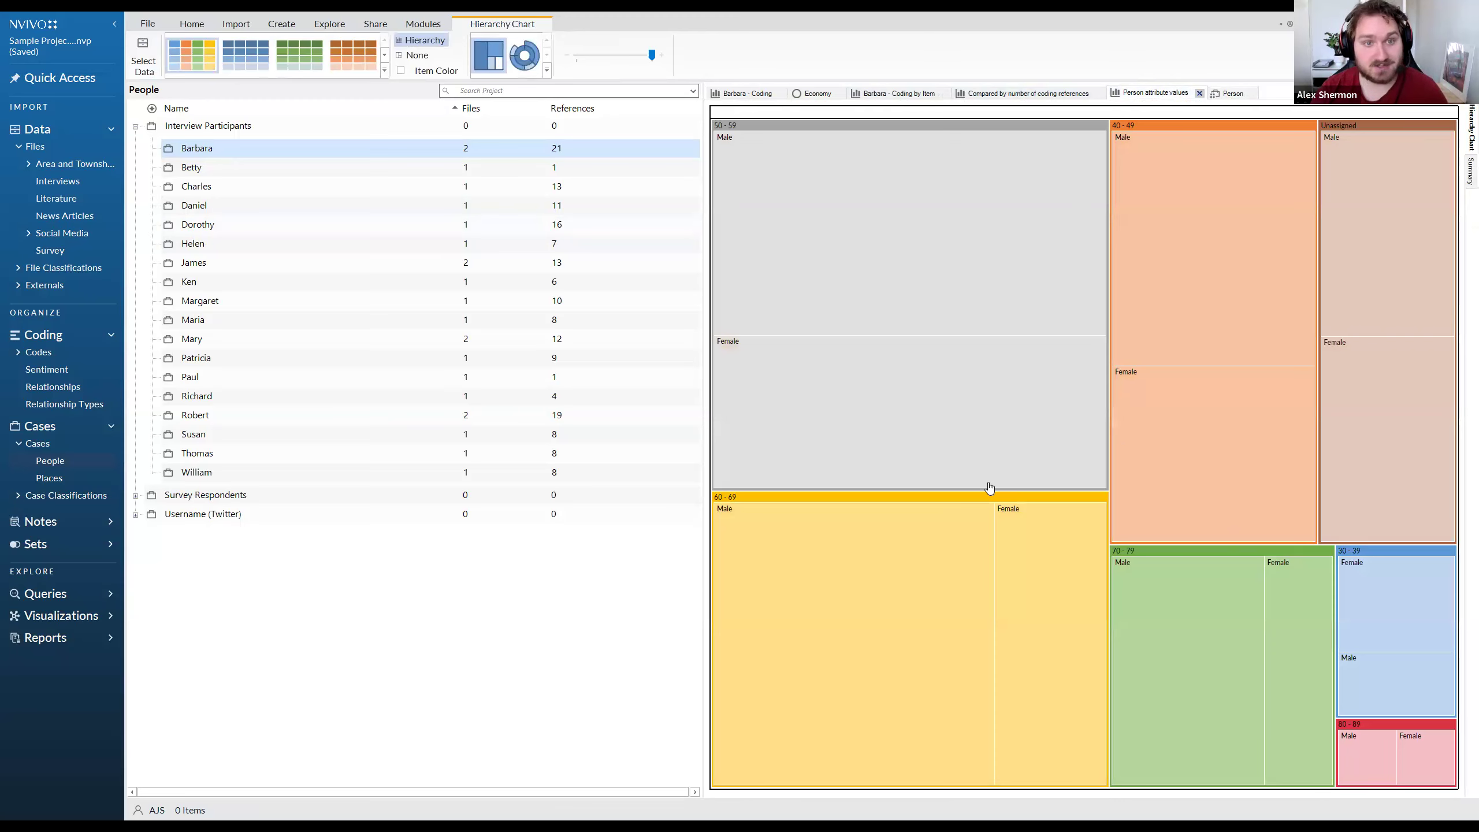
mouse_move(989, 489)
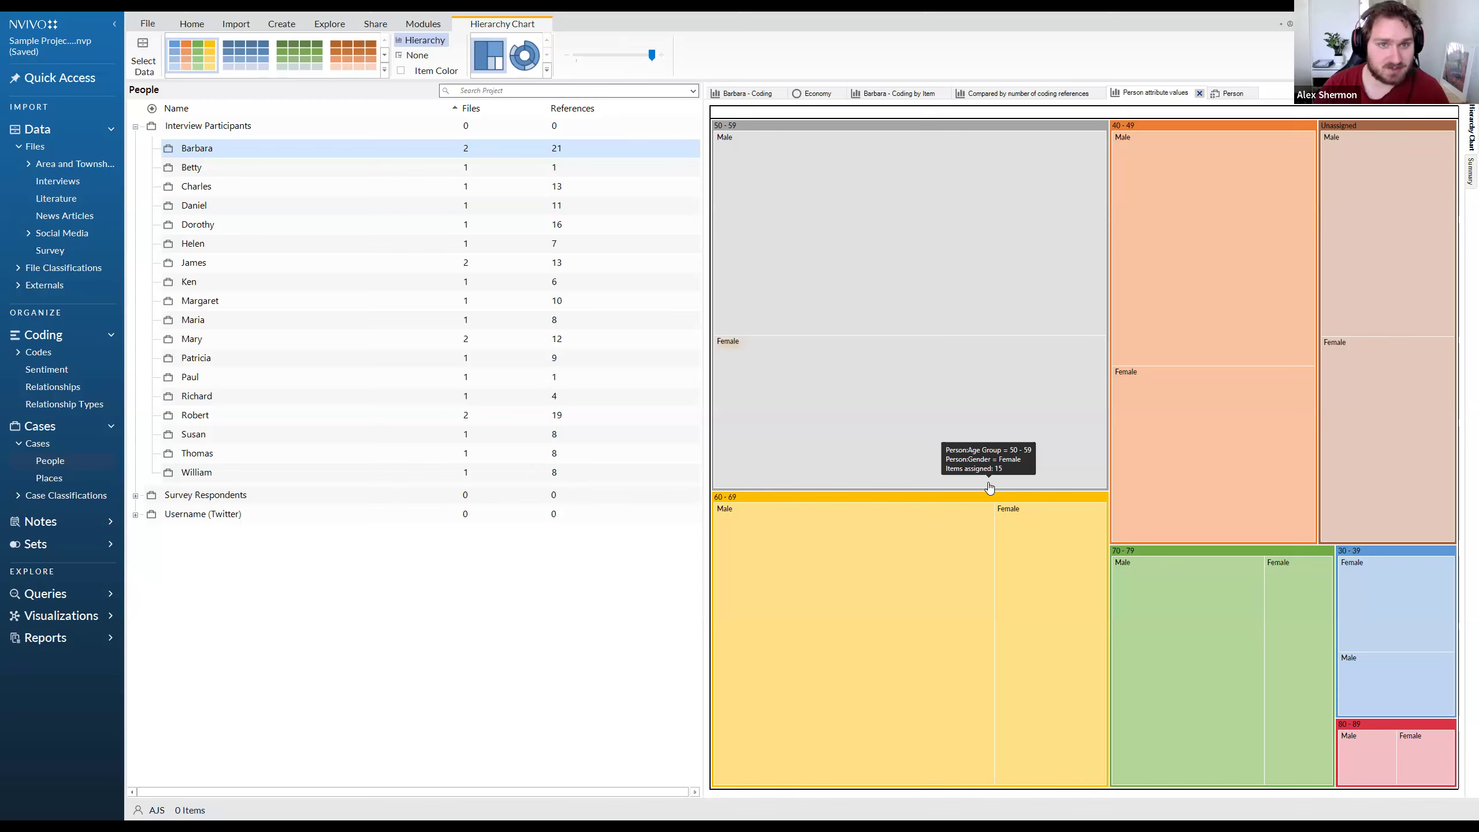
click(524, 55)
mouse_move(805, 271)
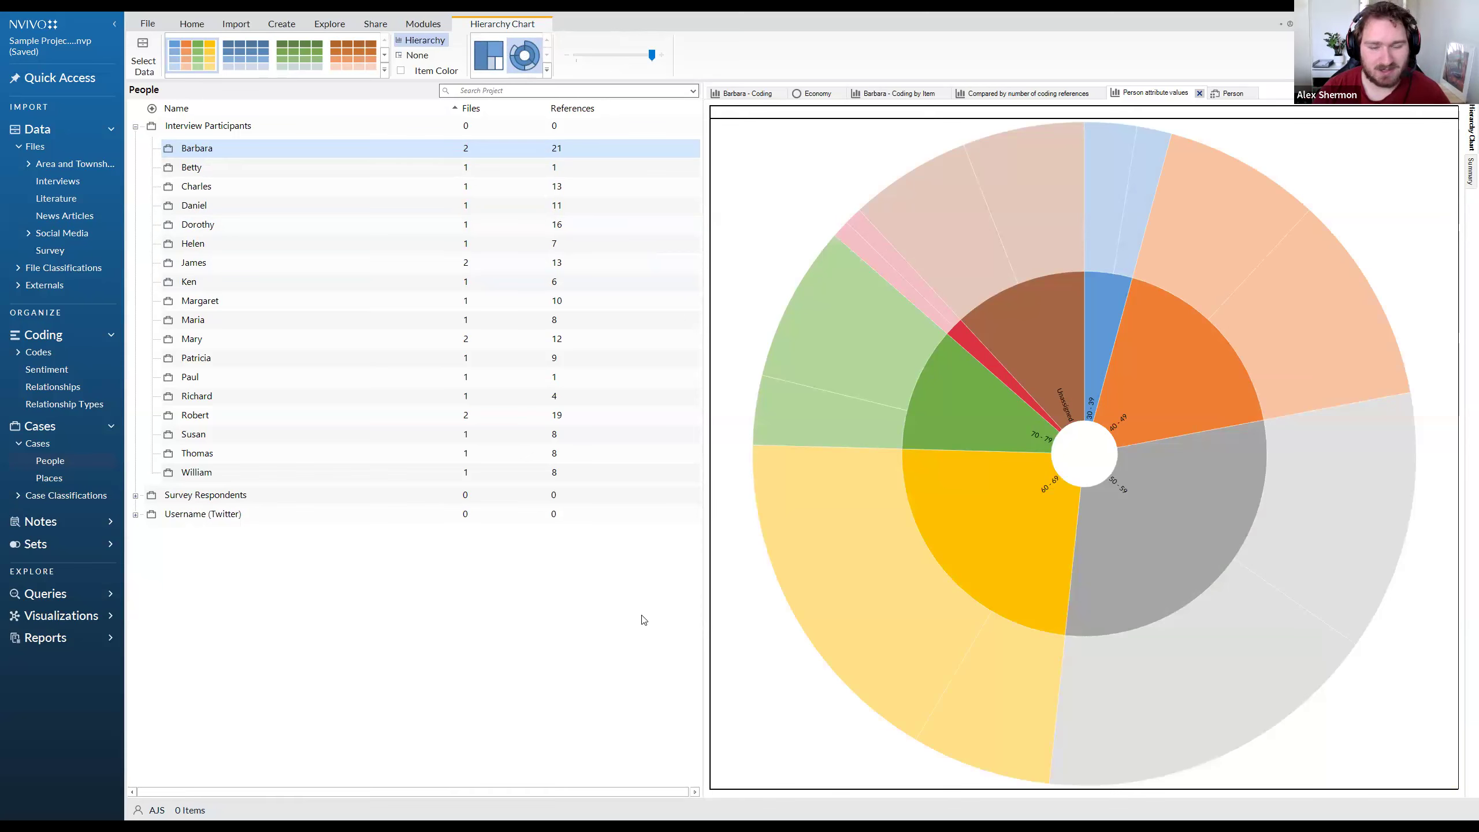
key(alt+Tab)
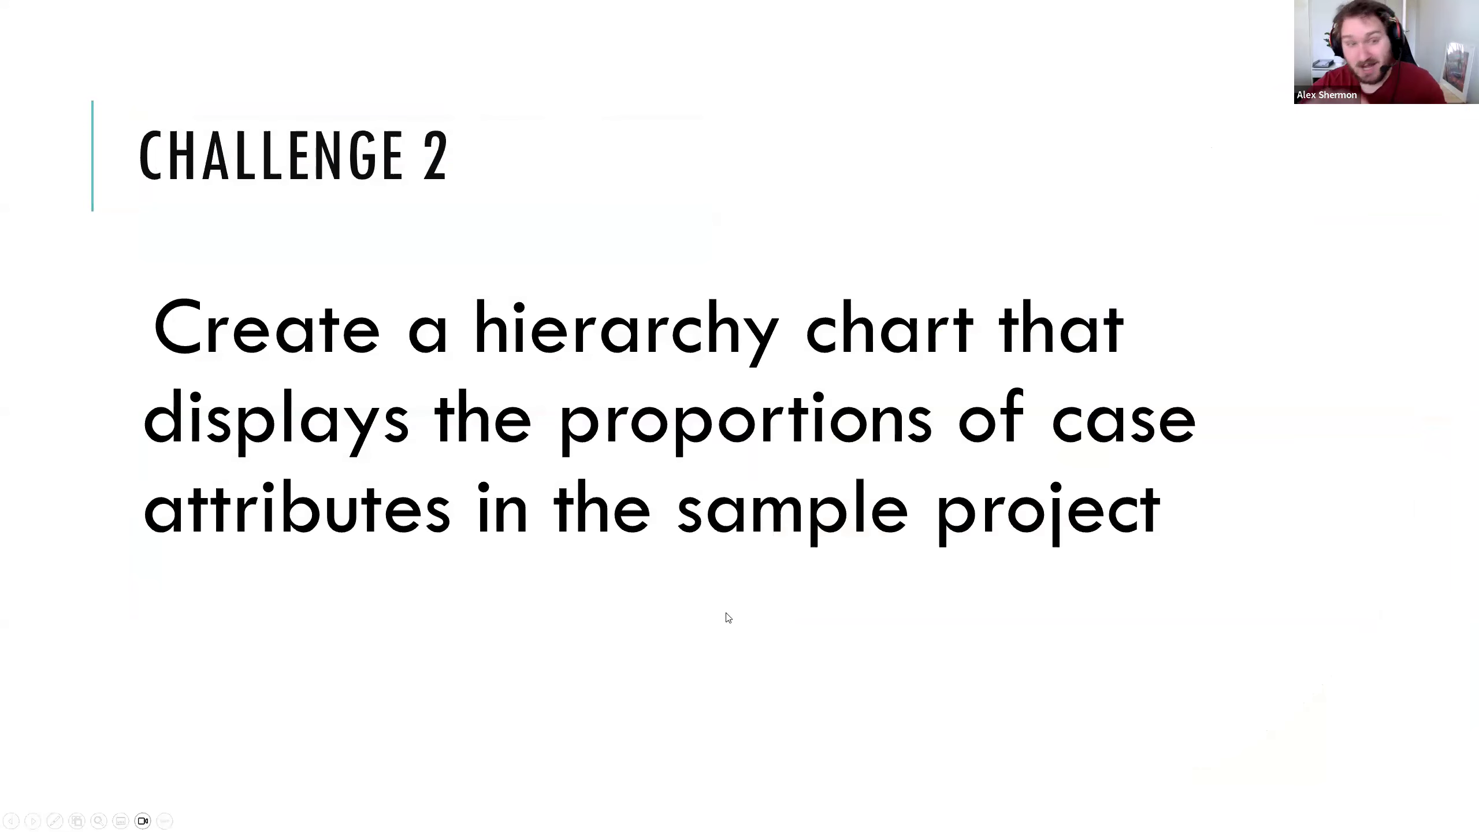
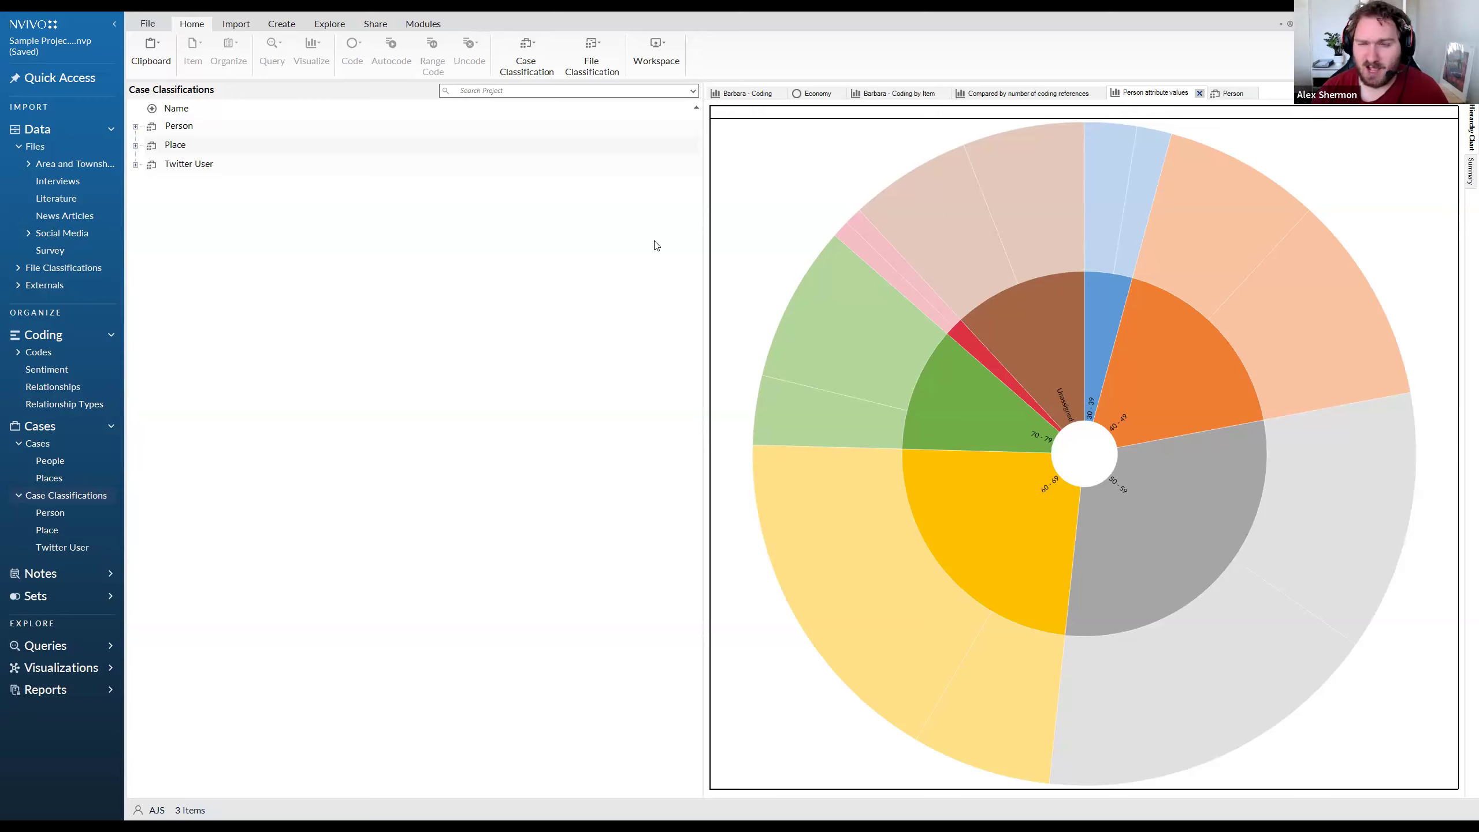
Review the sunburst chart's data options, including available attributes, scope and selectable case classifications, and close them without changes
click(769, 176)
right_click(778, 249)
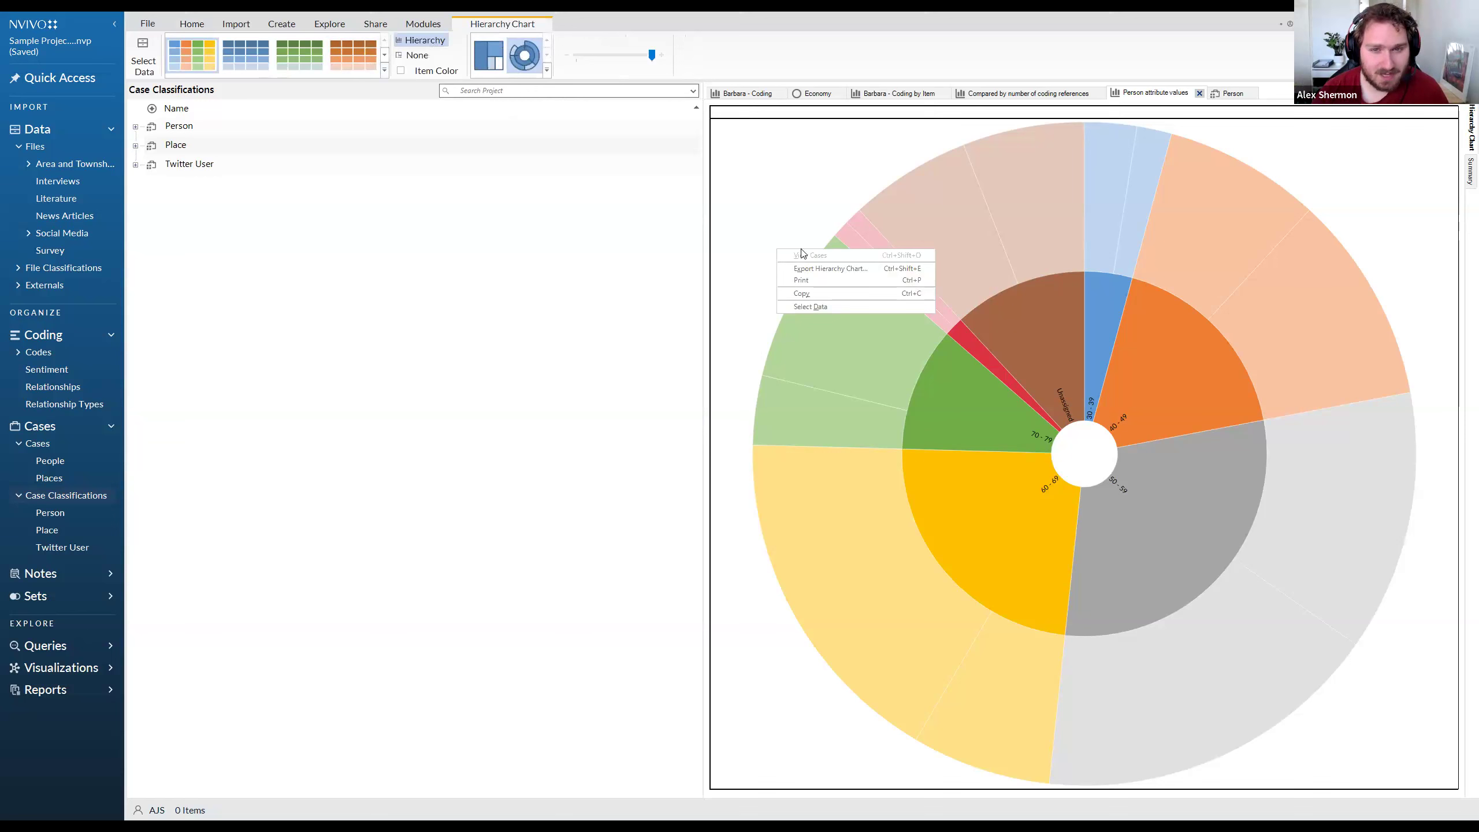
click(810, 306)
scroll(662, 407, down, 5)
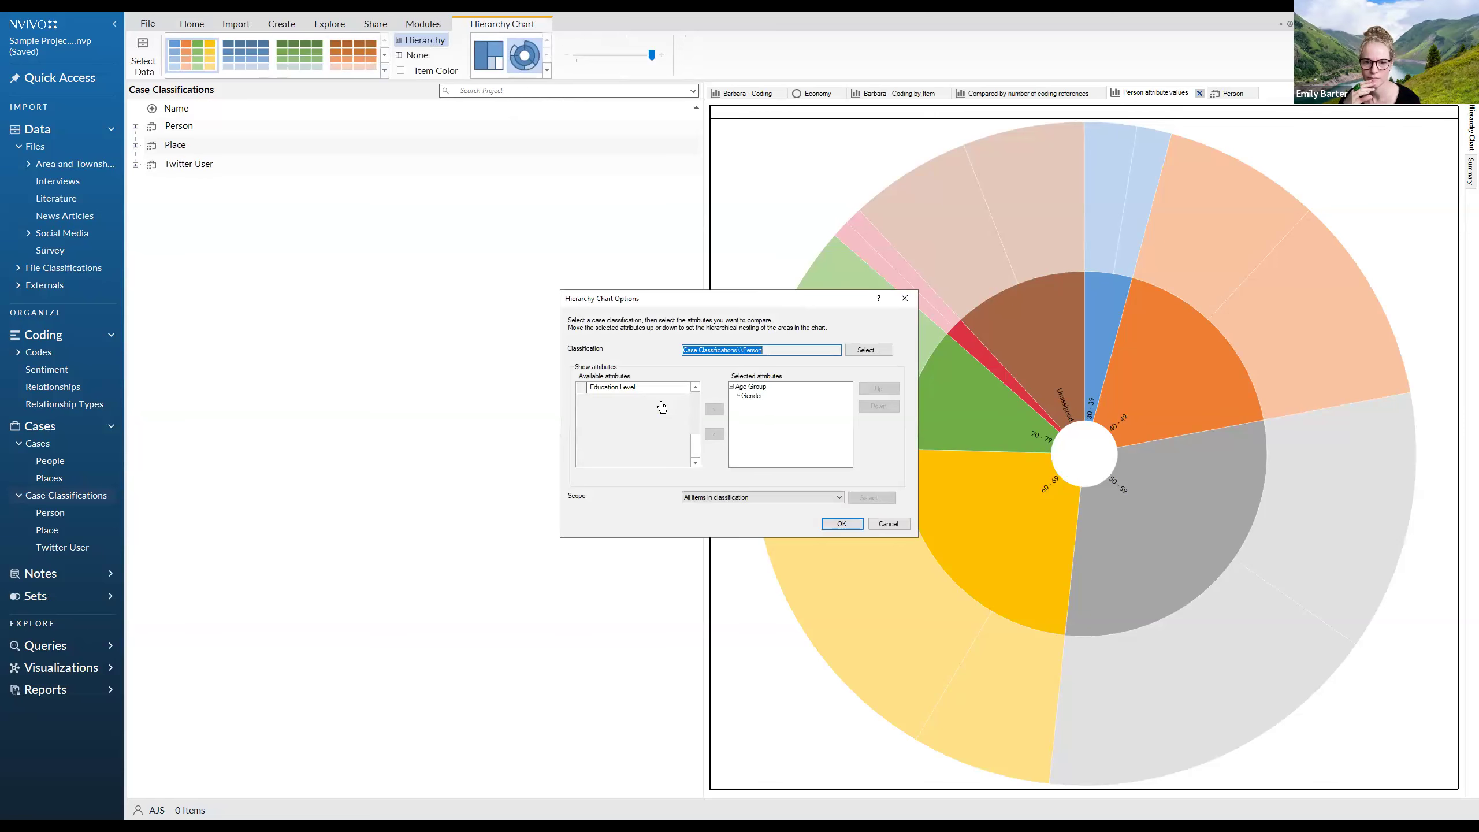
scroll(662, 407, up, 5)
click(765, 498)
click(762, 508)
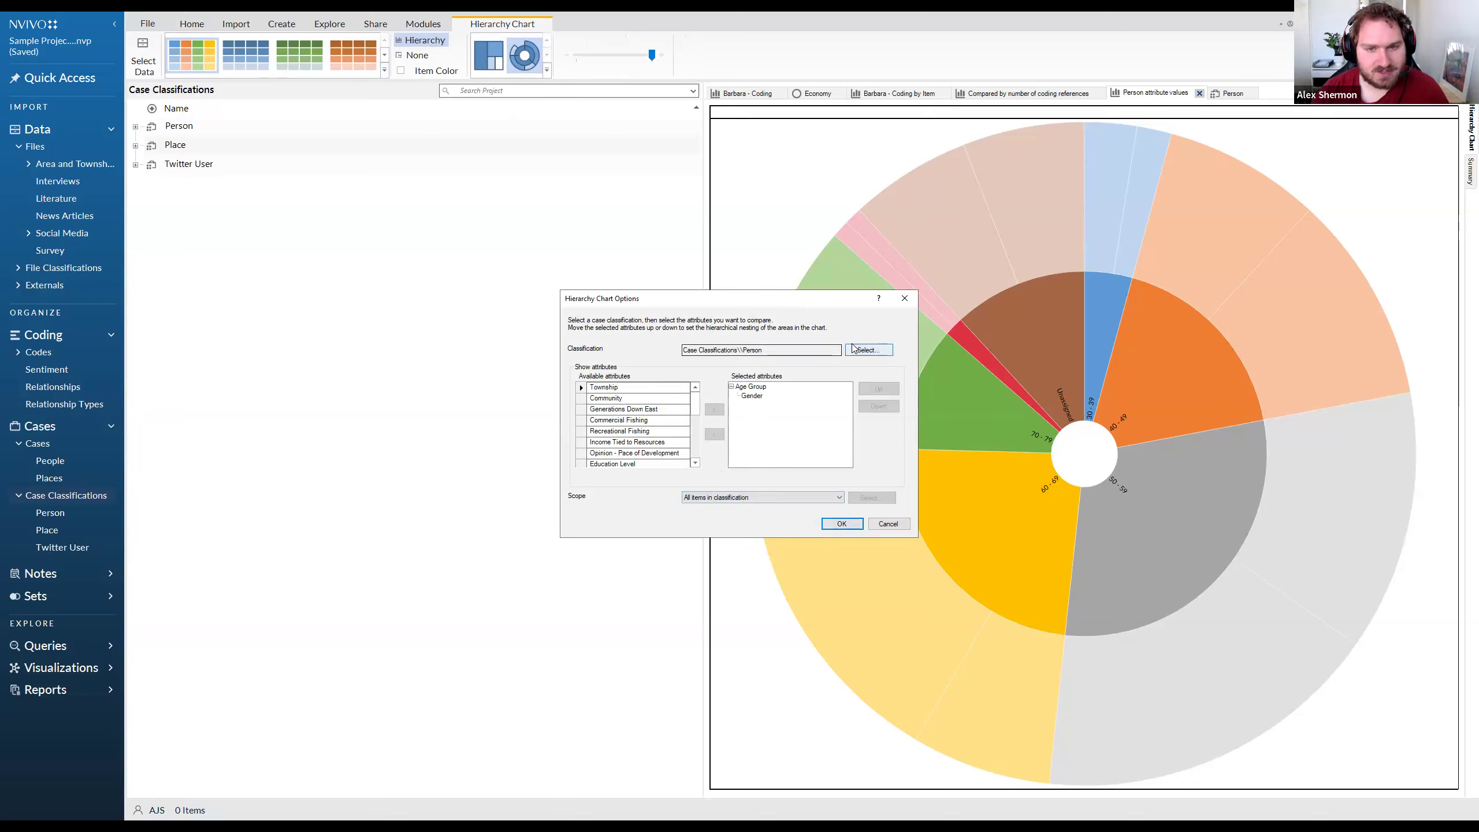
click(864, 351)
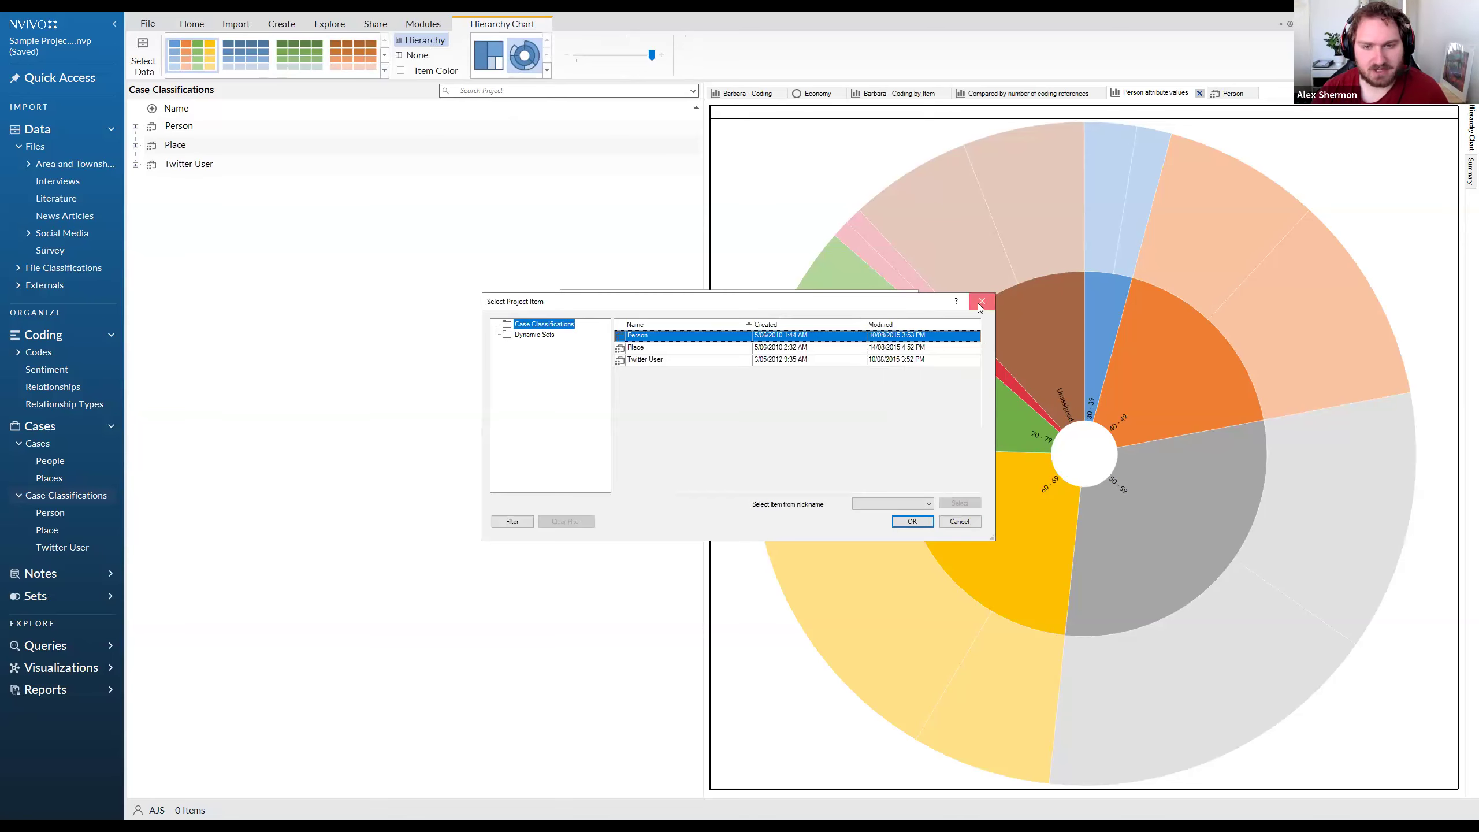
click(981, 302)
click(907, 299)
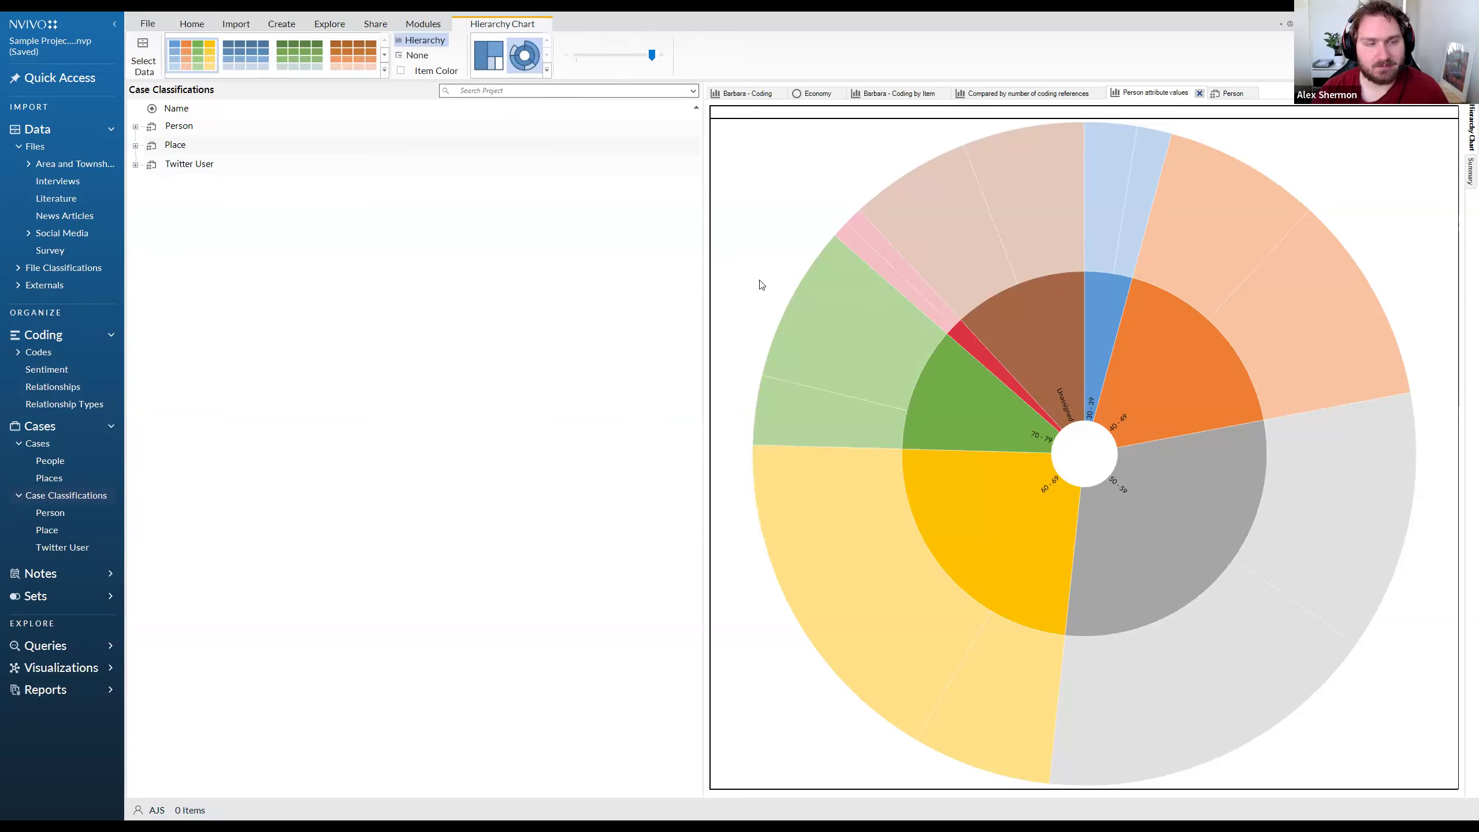
click(337, 26)
click(432, 68)
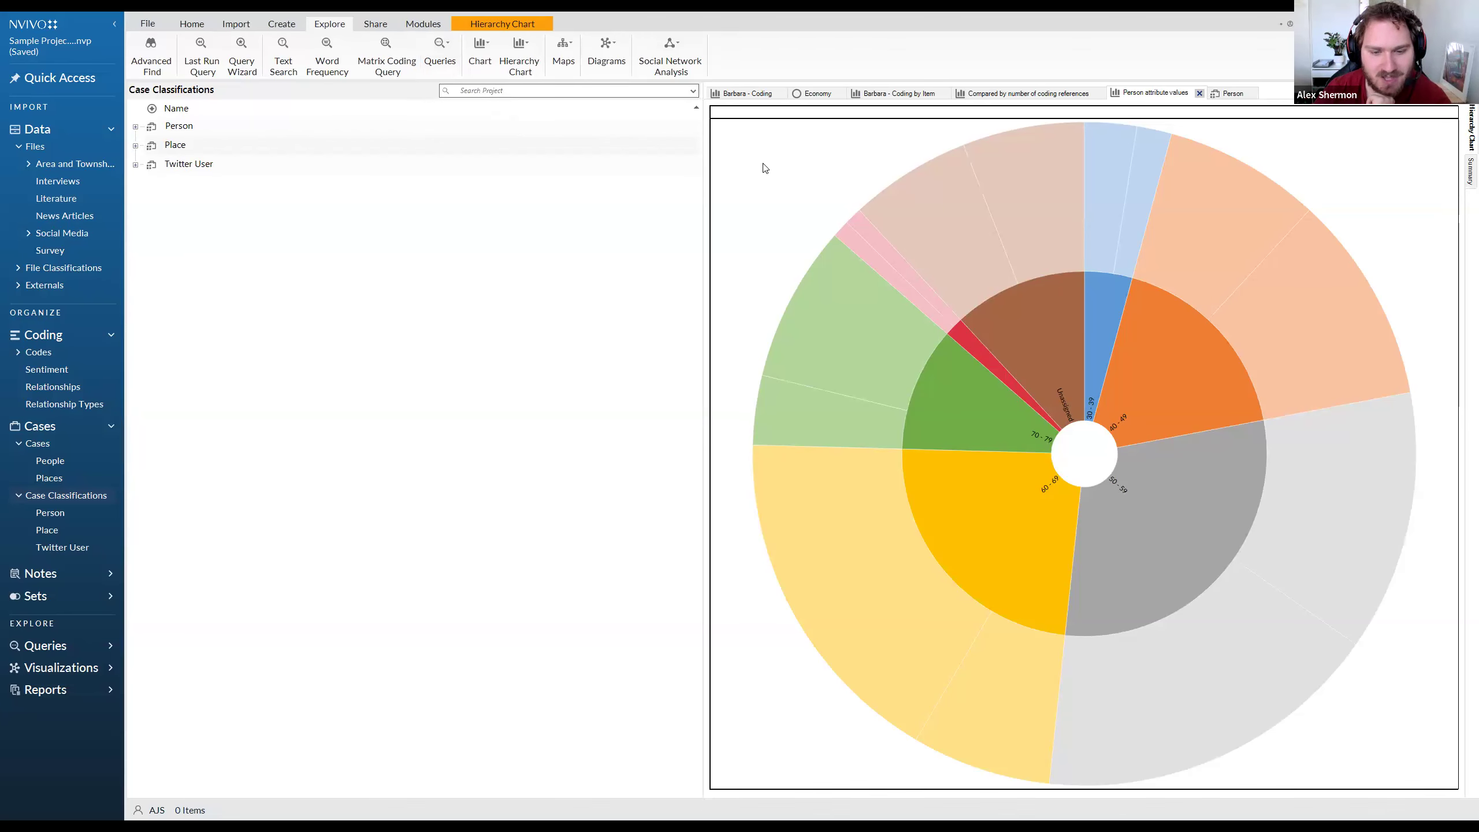
key(alt+Tab)
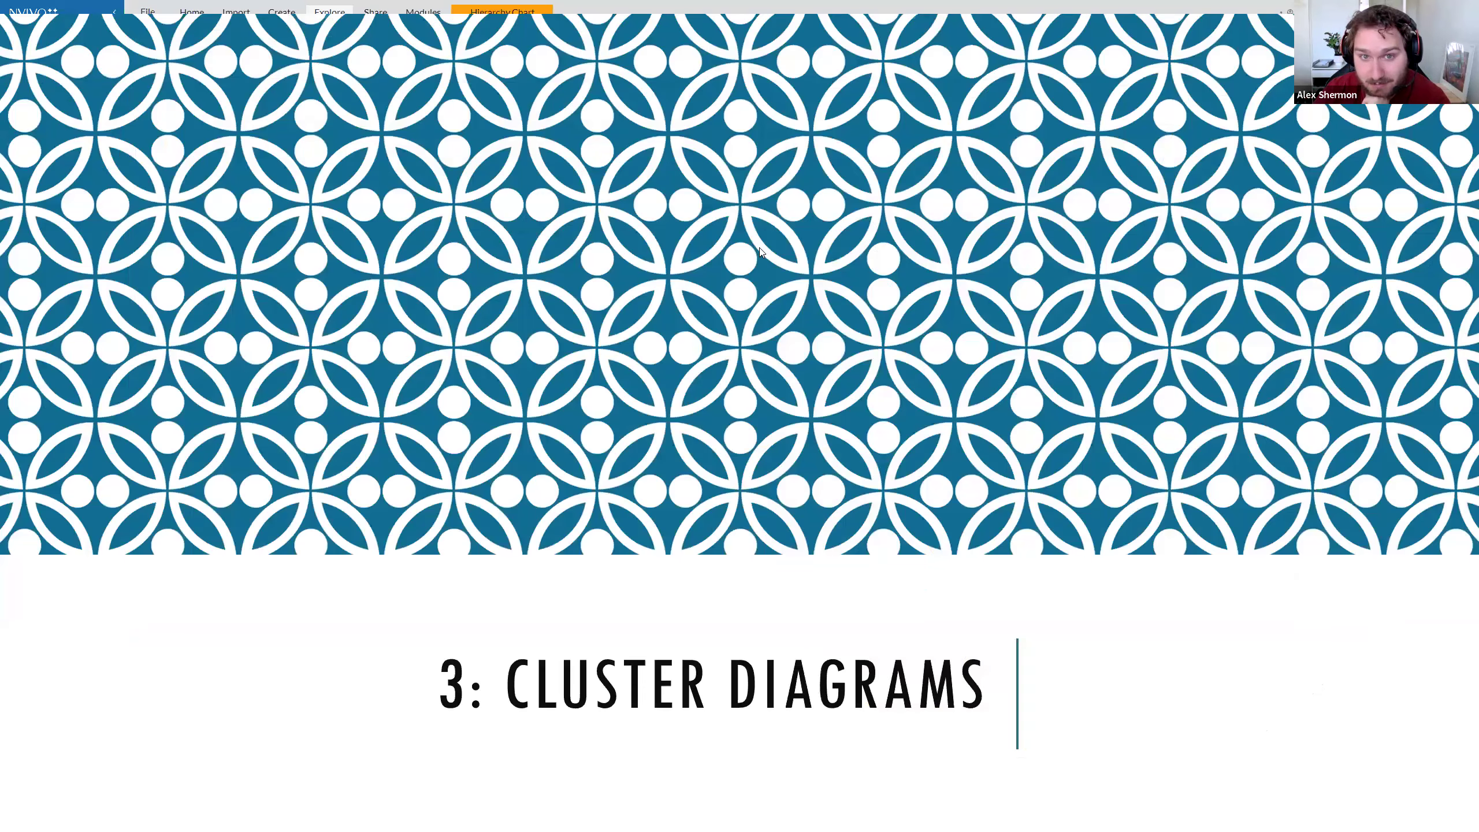
click(759, 247)
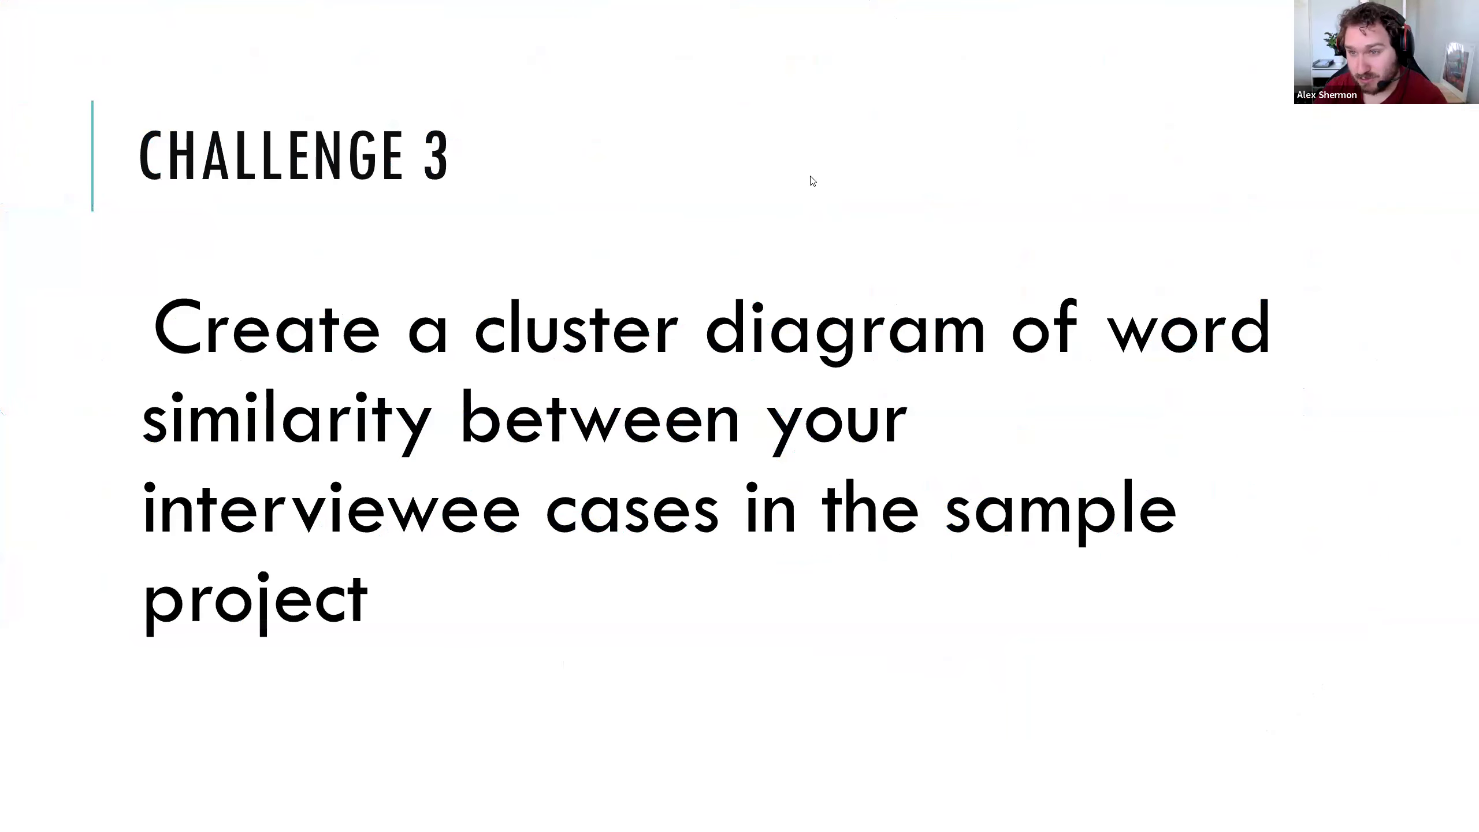
key(alt+Tab)
click(483, 27)
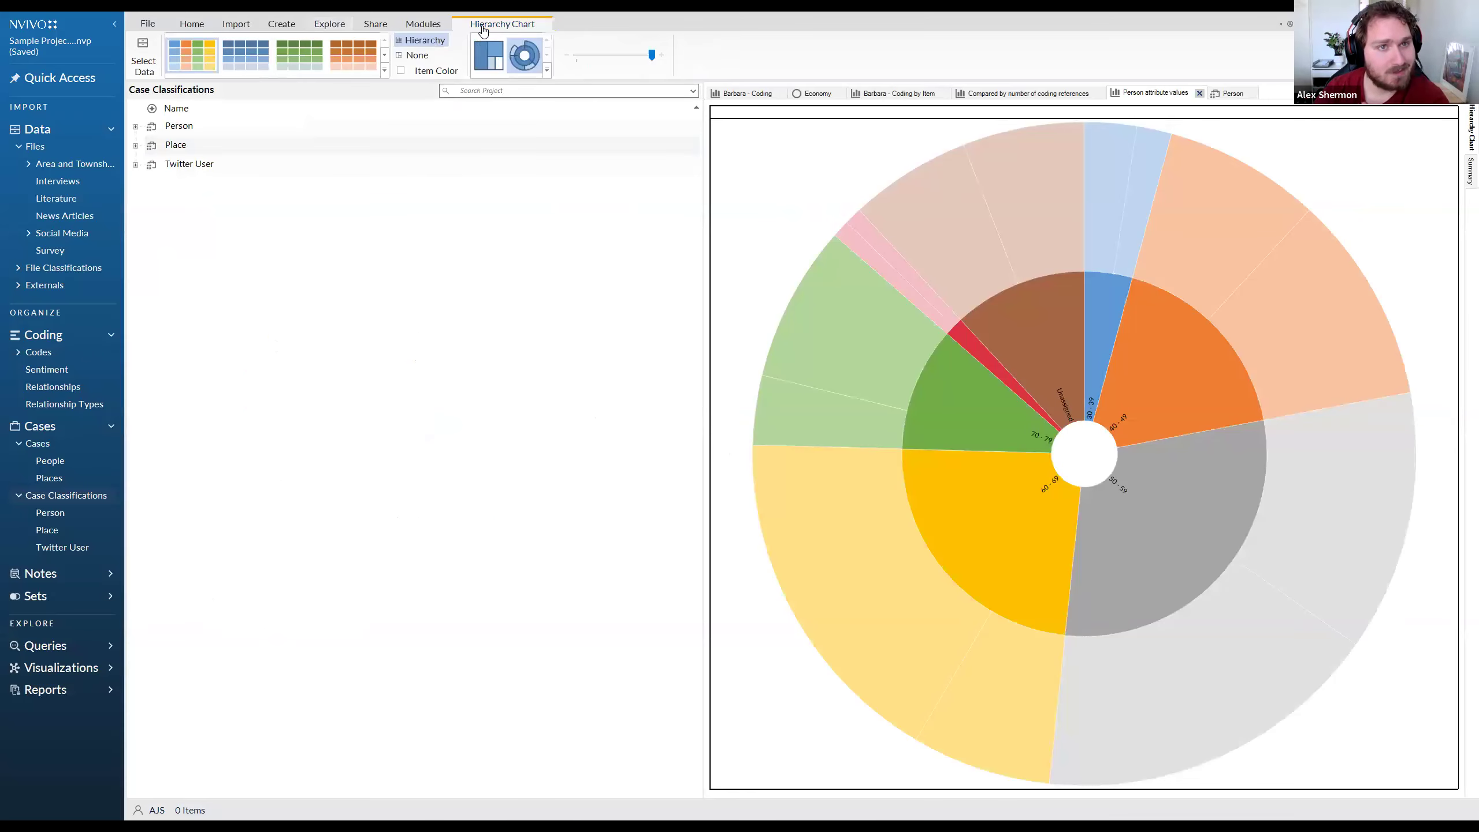
Start a cluster analysis with Files, Externals & Memos as the type of items to cluster
click(341, 26)
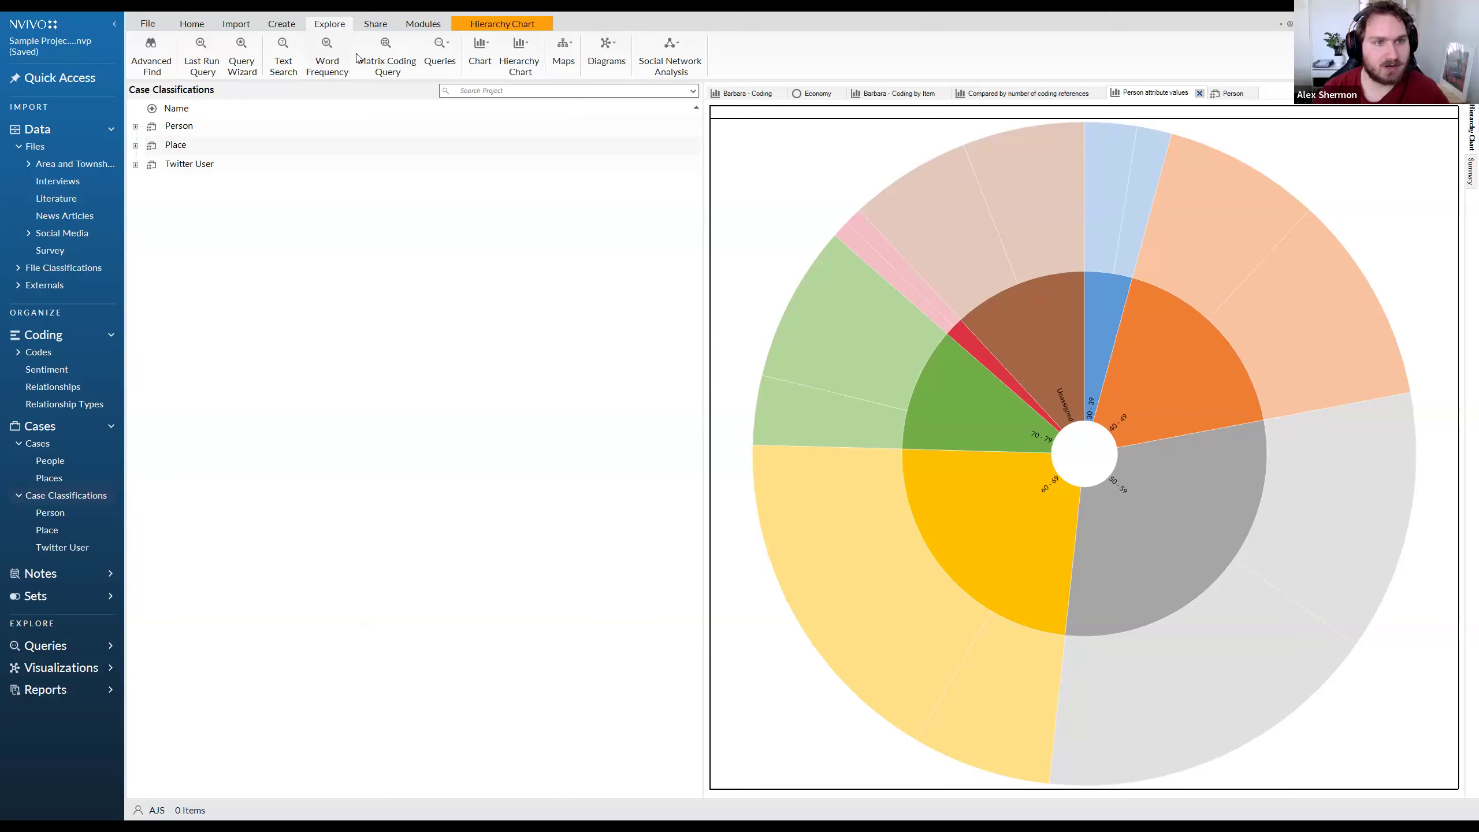
click(607, 53)
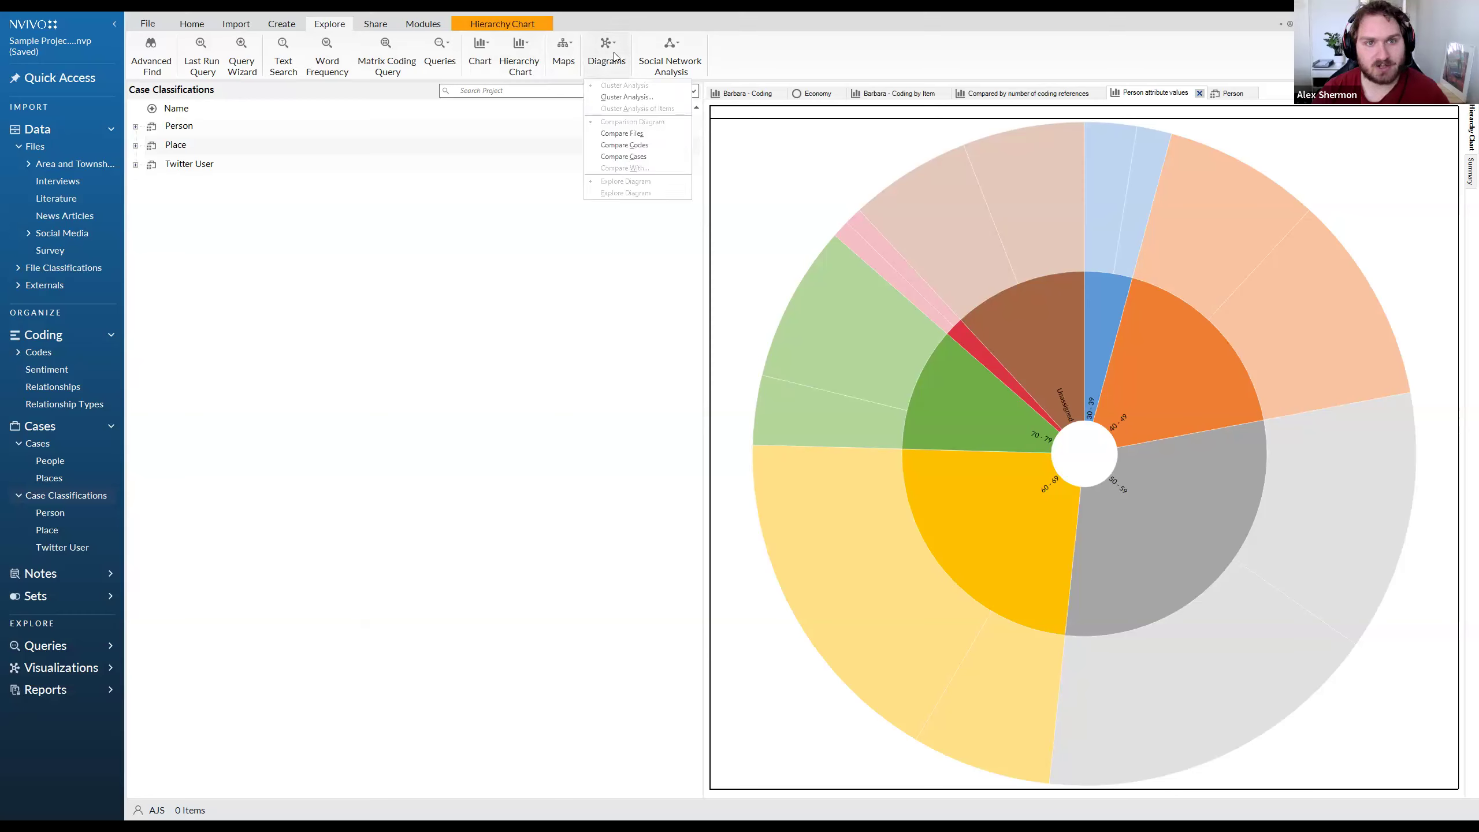
click(625, 103)
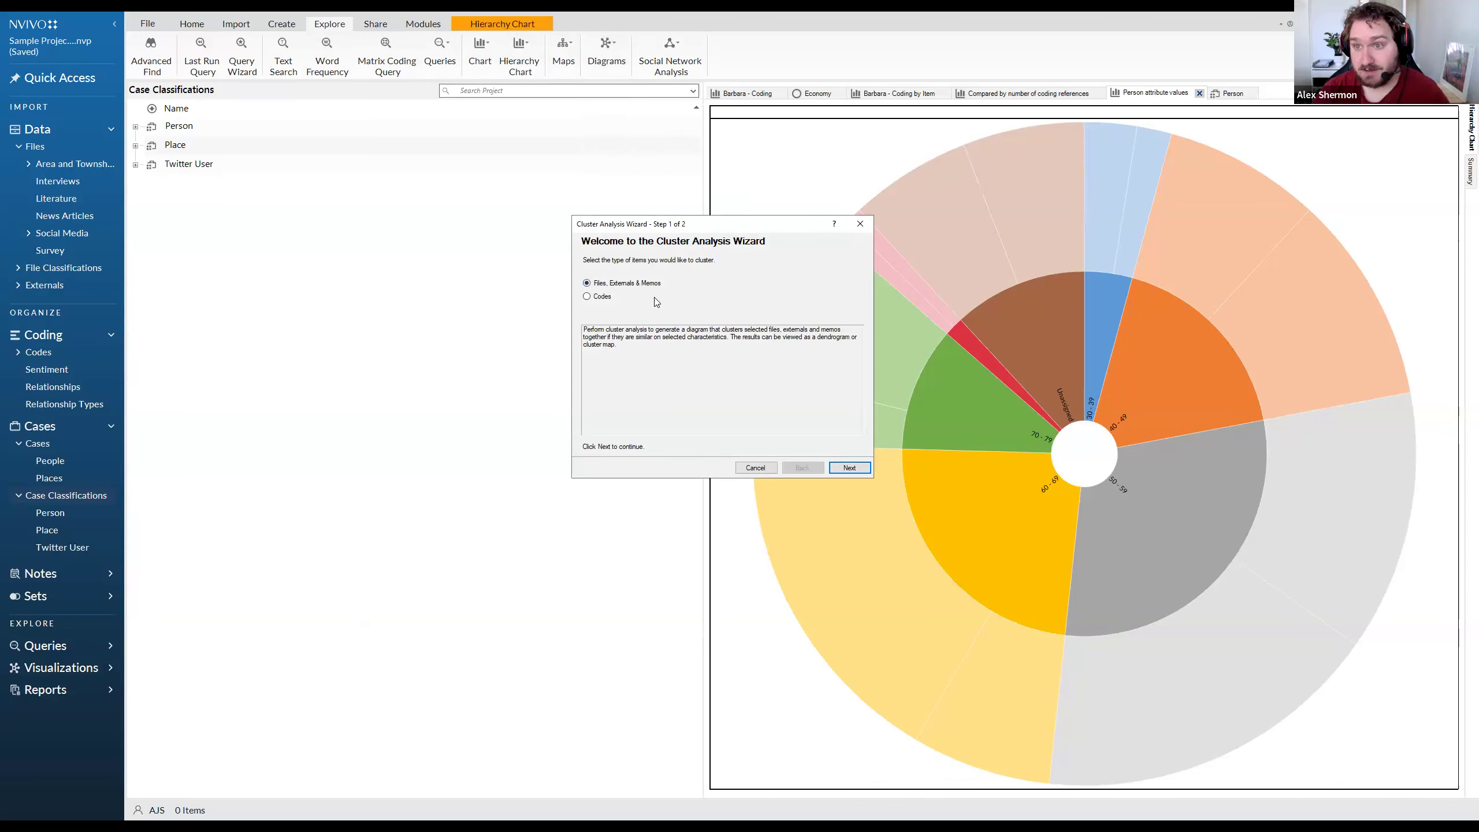
click(849, 468)
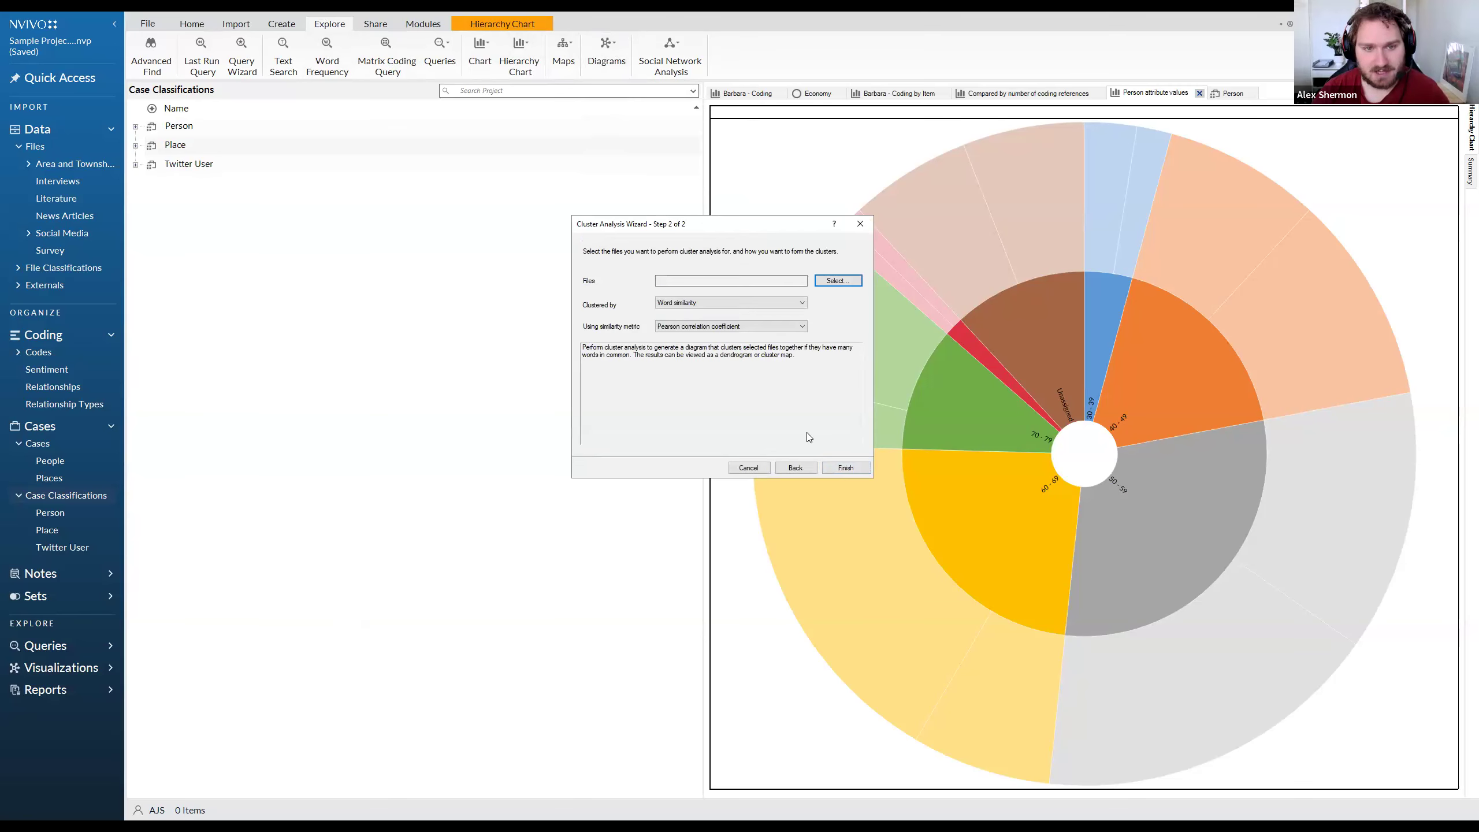
Choose all files in the Interviews folder as the items for the cluster analysis
click(837, 282)
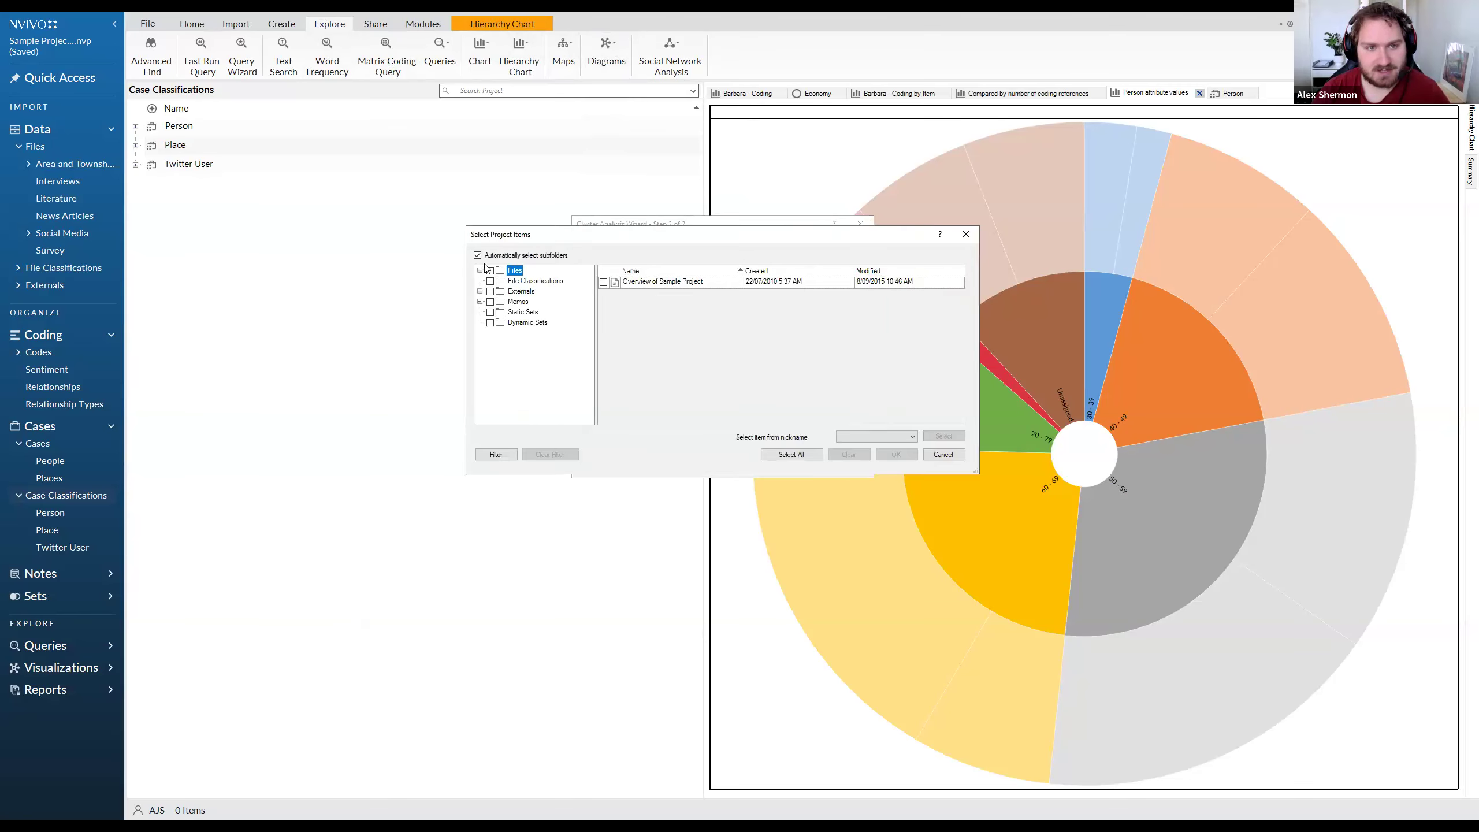
click(480, 271)
click(525, 291)
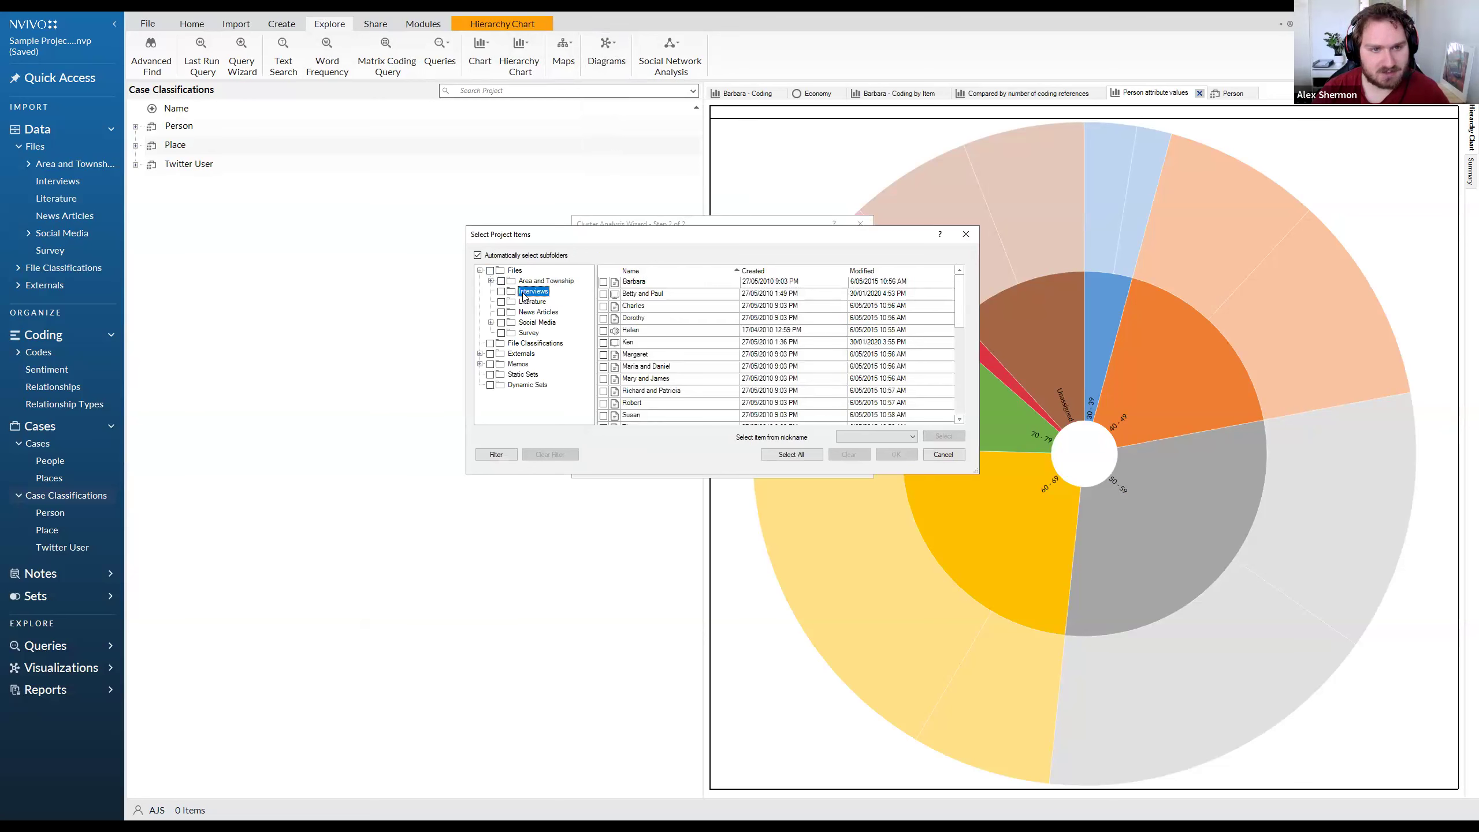
click(501, 291)
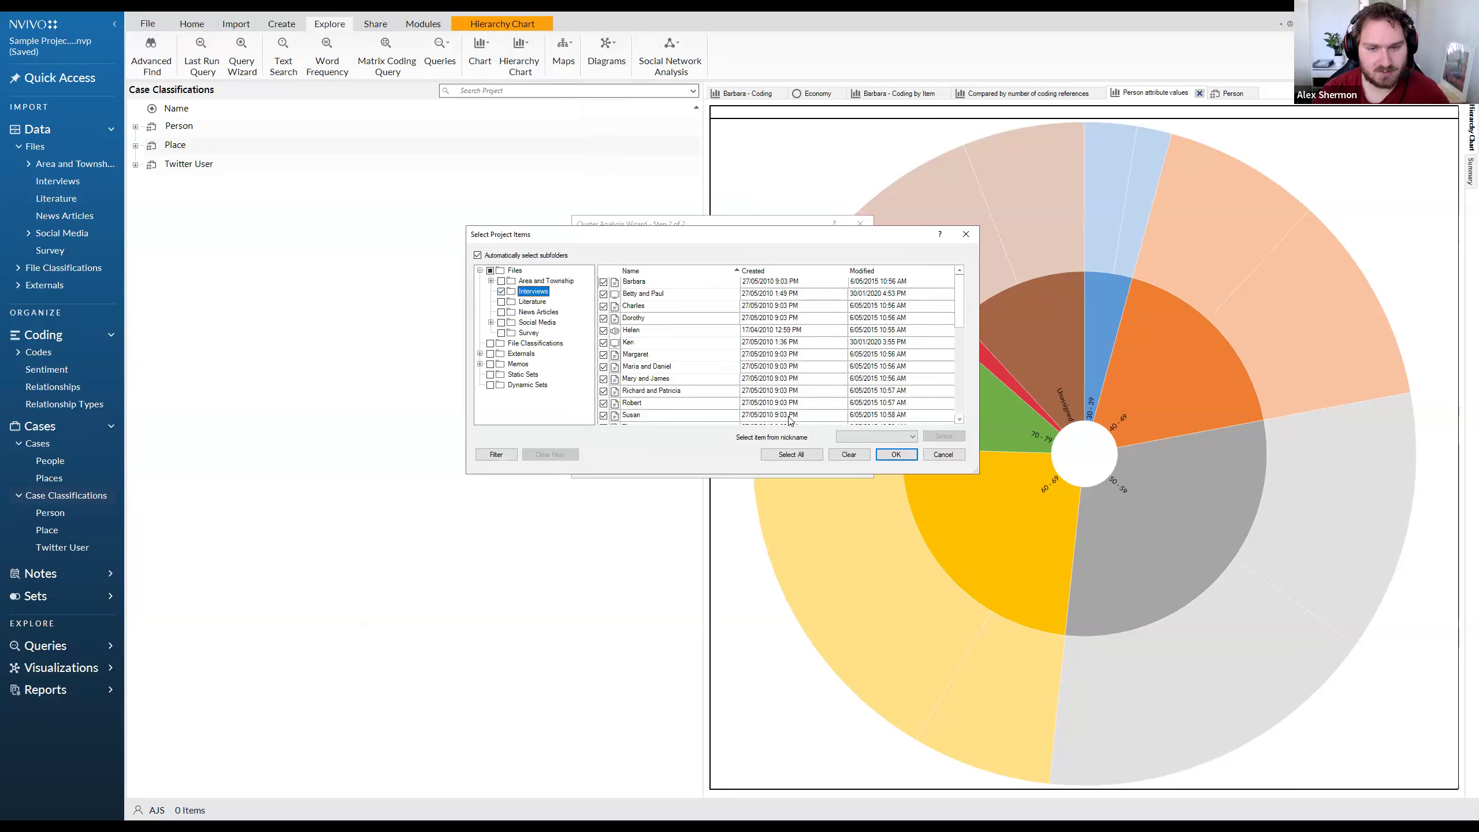
click(896, 454)
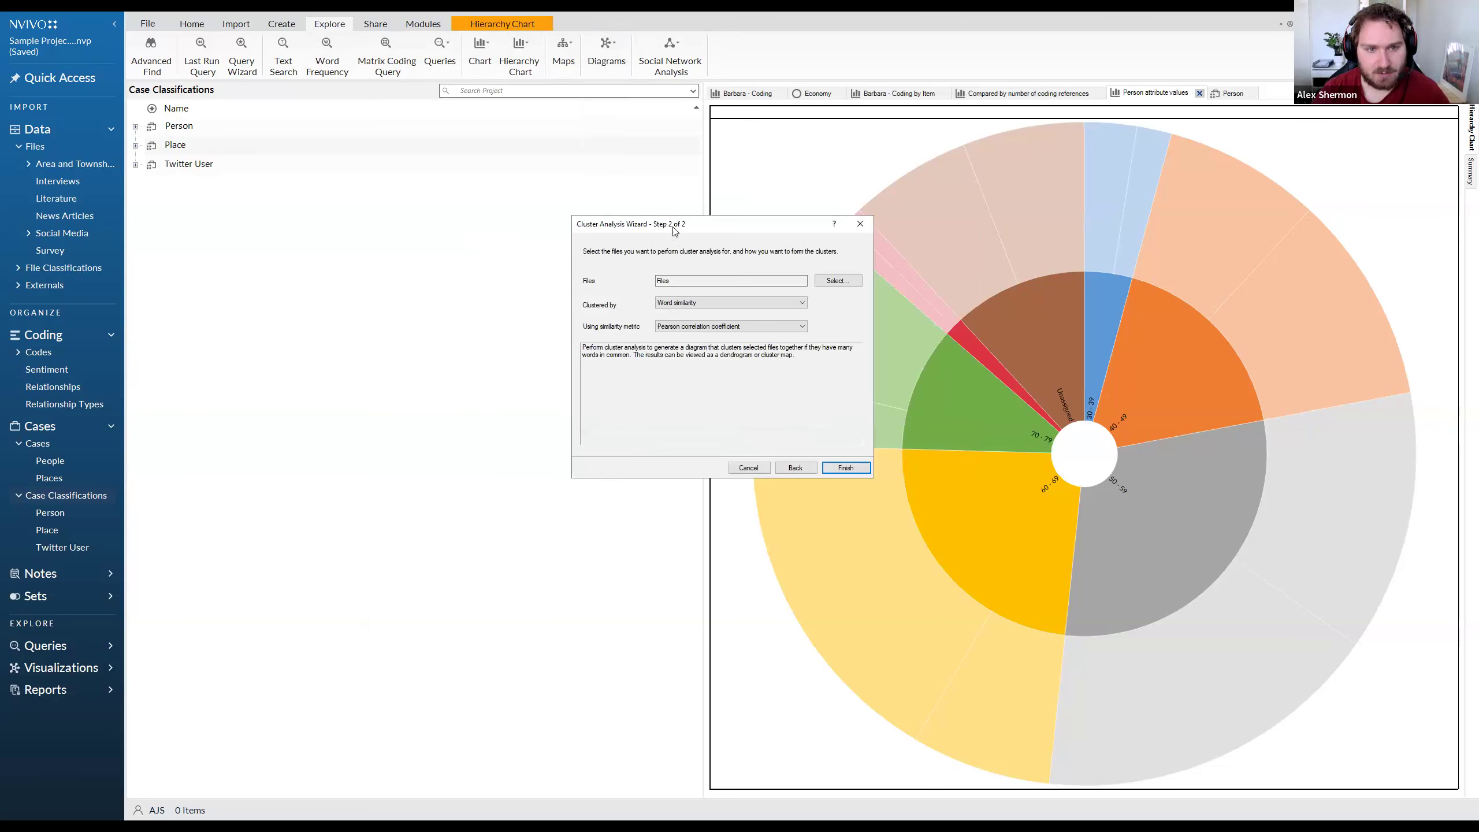
Cluster the files by Coding similarity, using Jaccard's coefficient as the similarity metric
drag(674, 230, 619, 224)
click(638, 296)
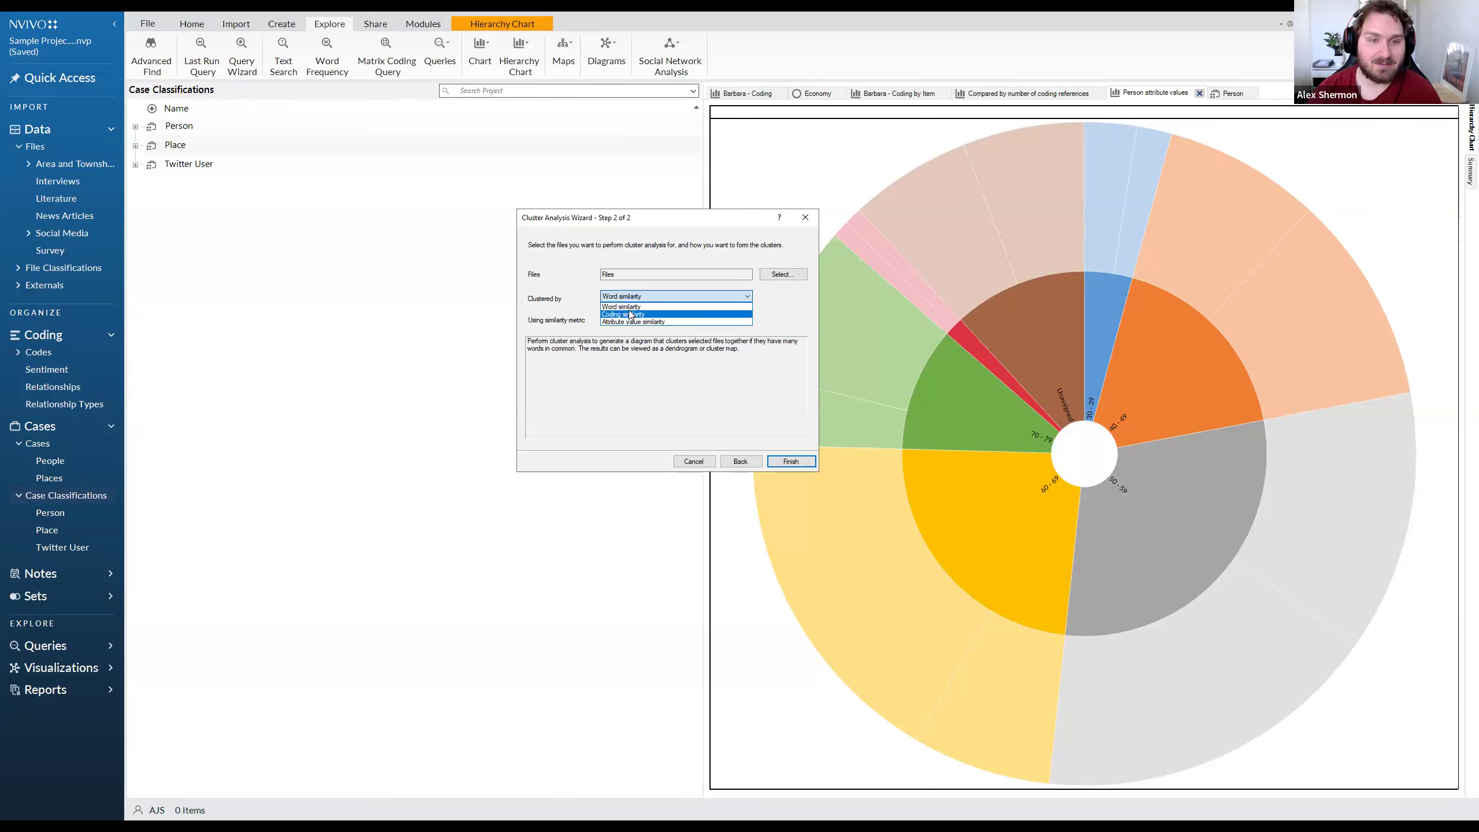
click(628, 315)
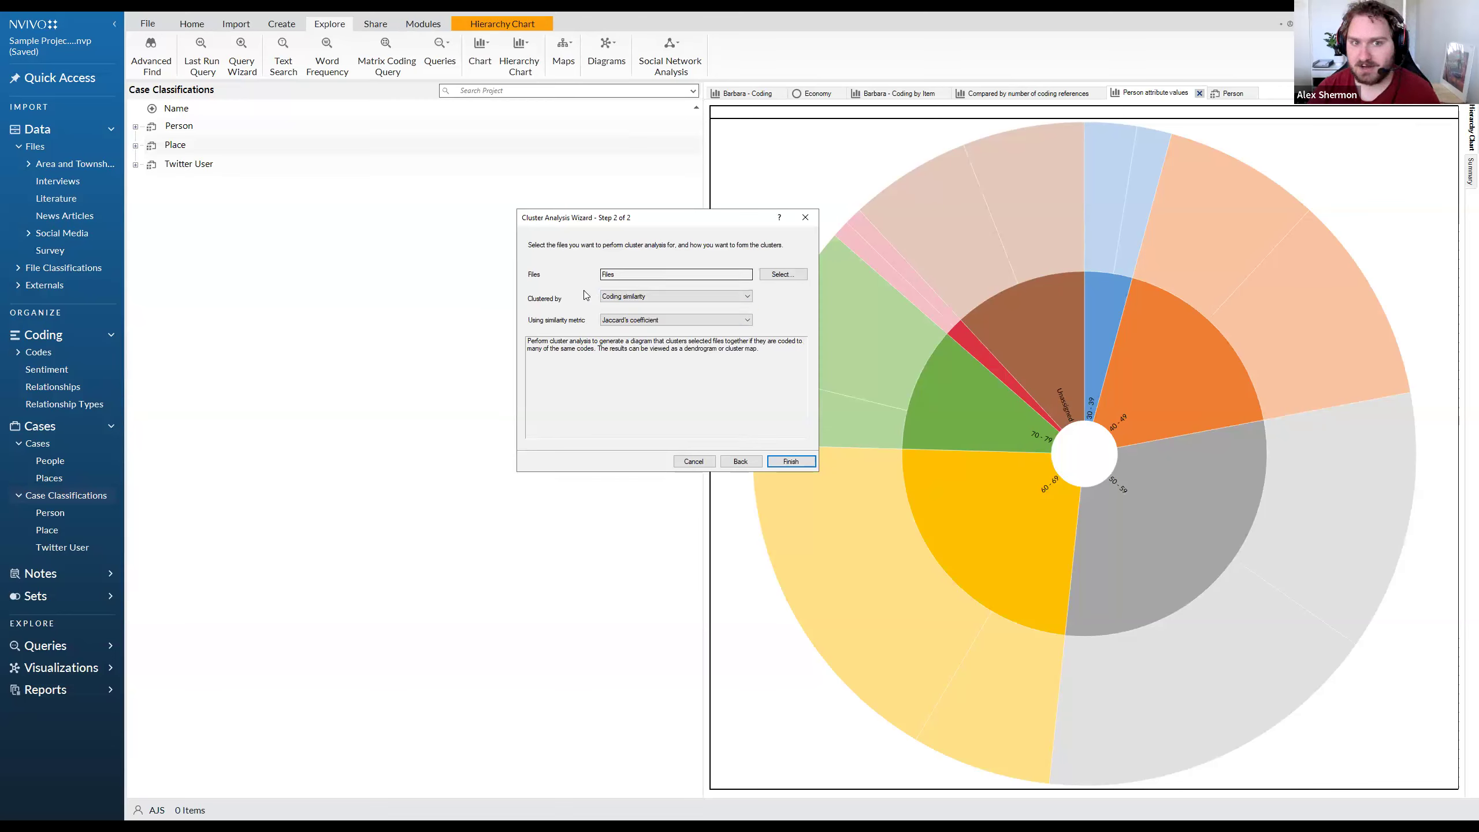
click(665, 322)
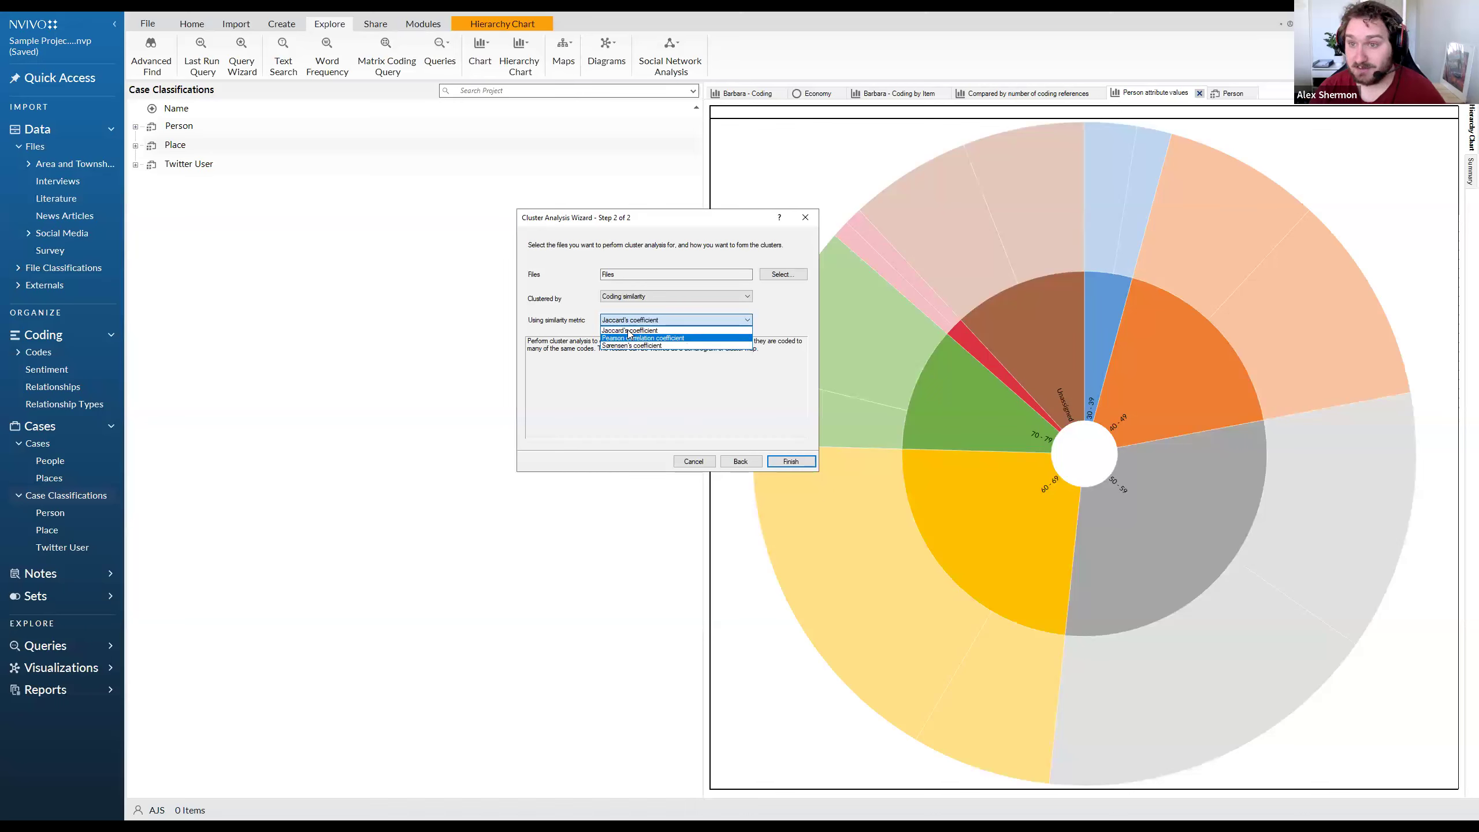
click(635, 328)
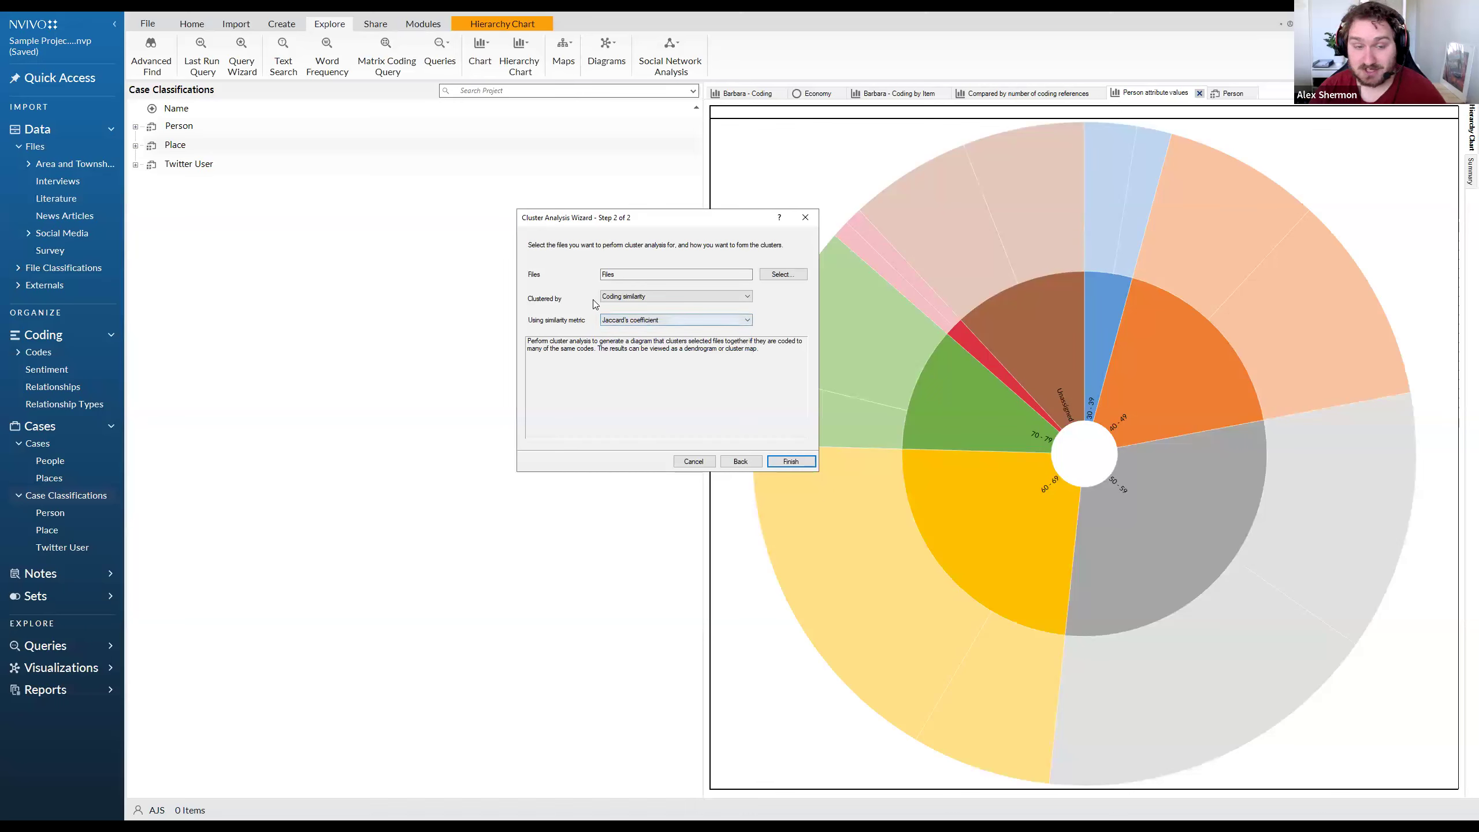
Keep Jaccard's coefficient as the similarity metric and generate the cluster diagram for the interview files
click(641, 320)
click(628, 331)
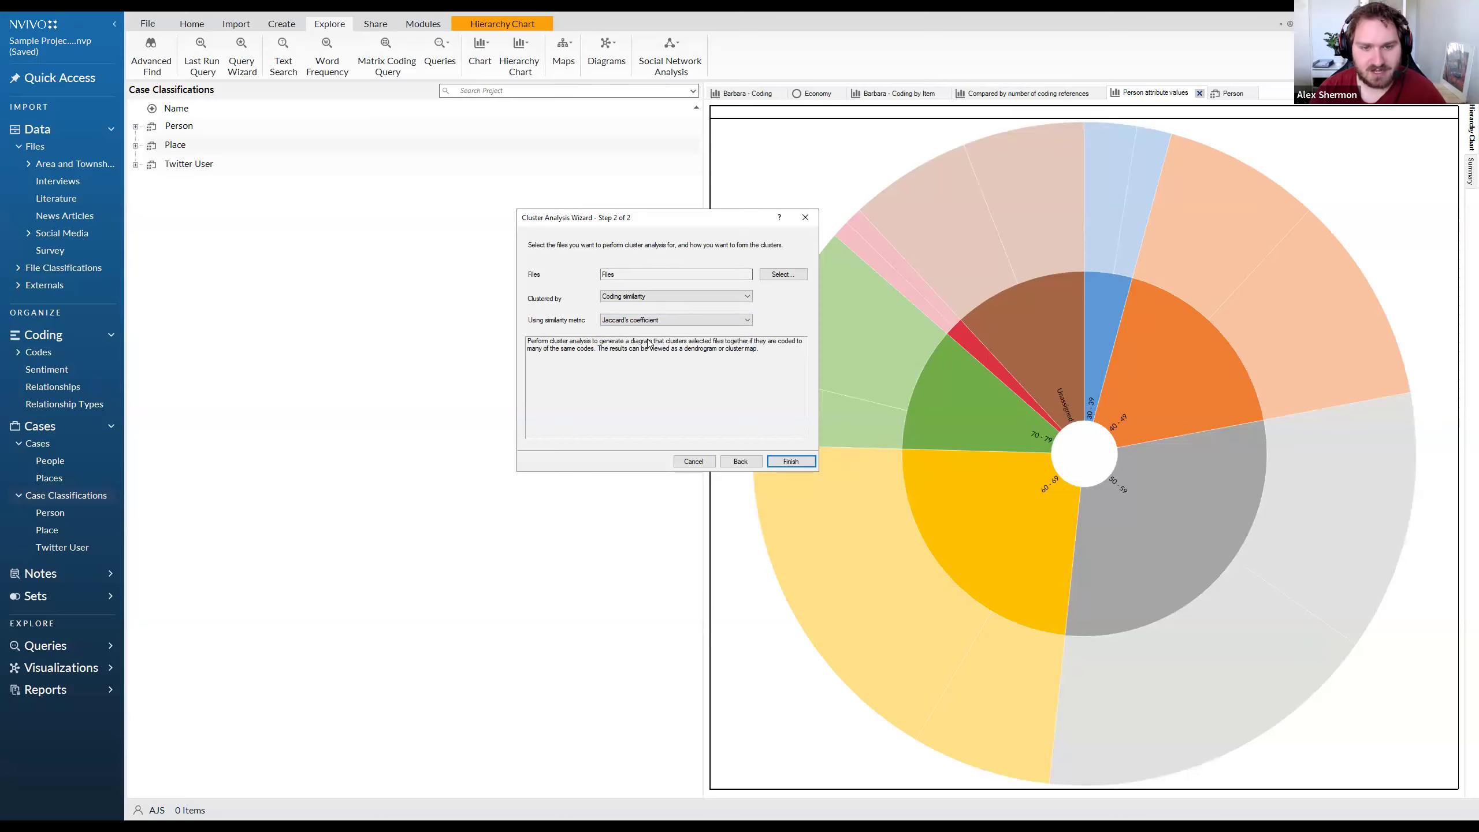
click(786, 461)
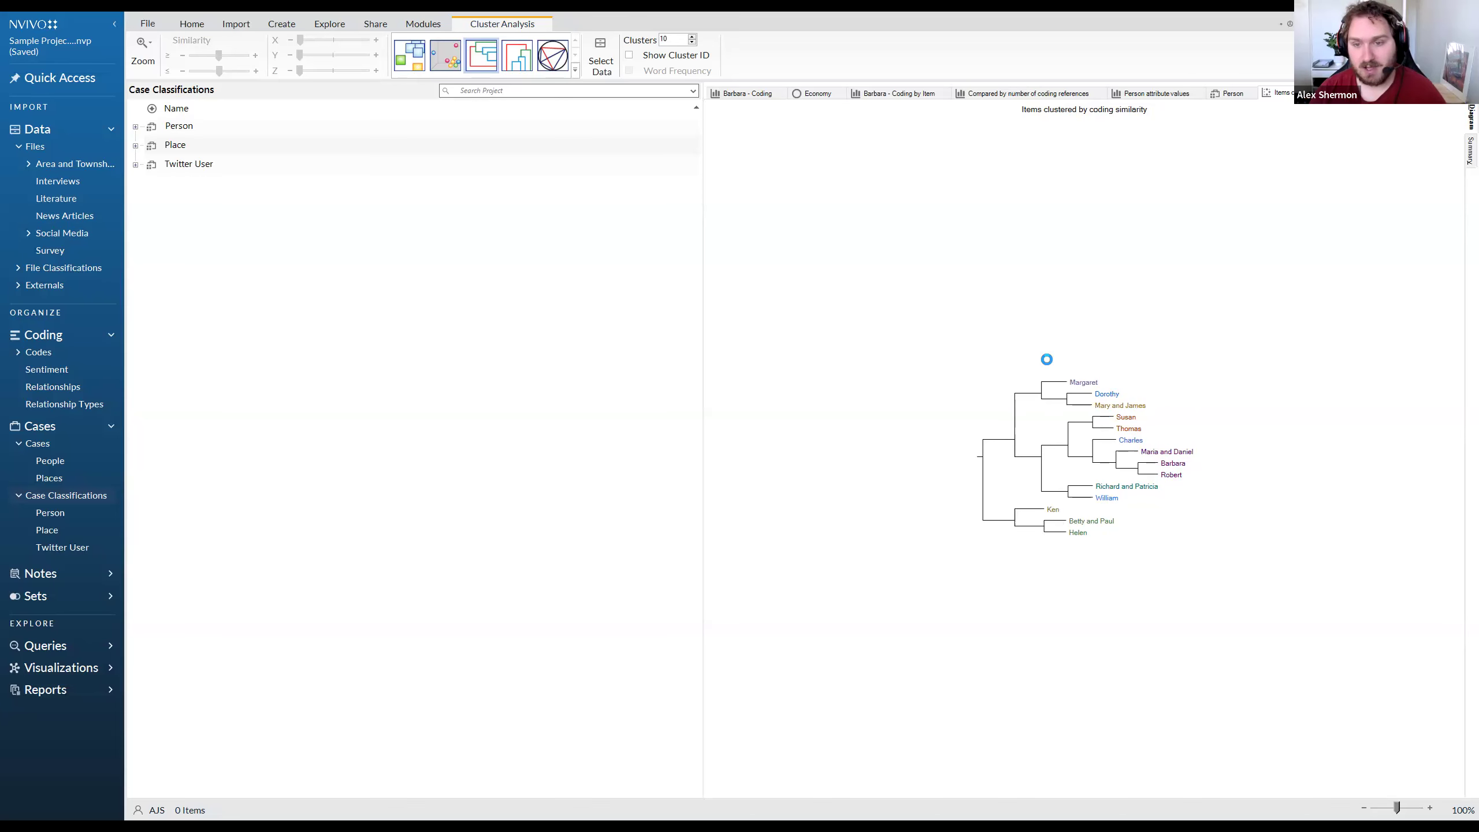
Open the cluster analysis summary and sort the file pairs by Jaccard's coefficient in descending order
click(1463, 152)
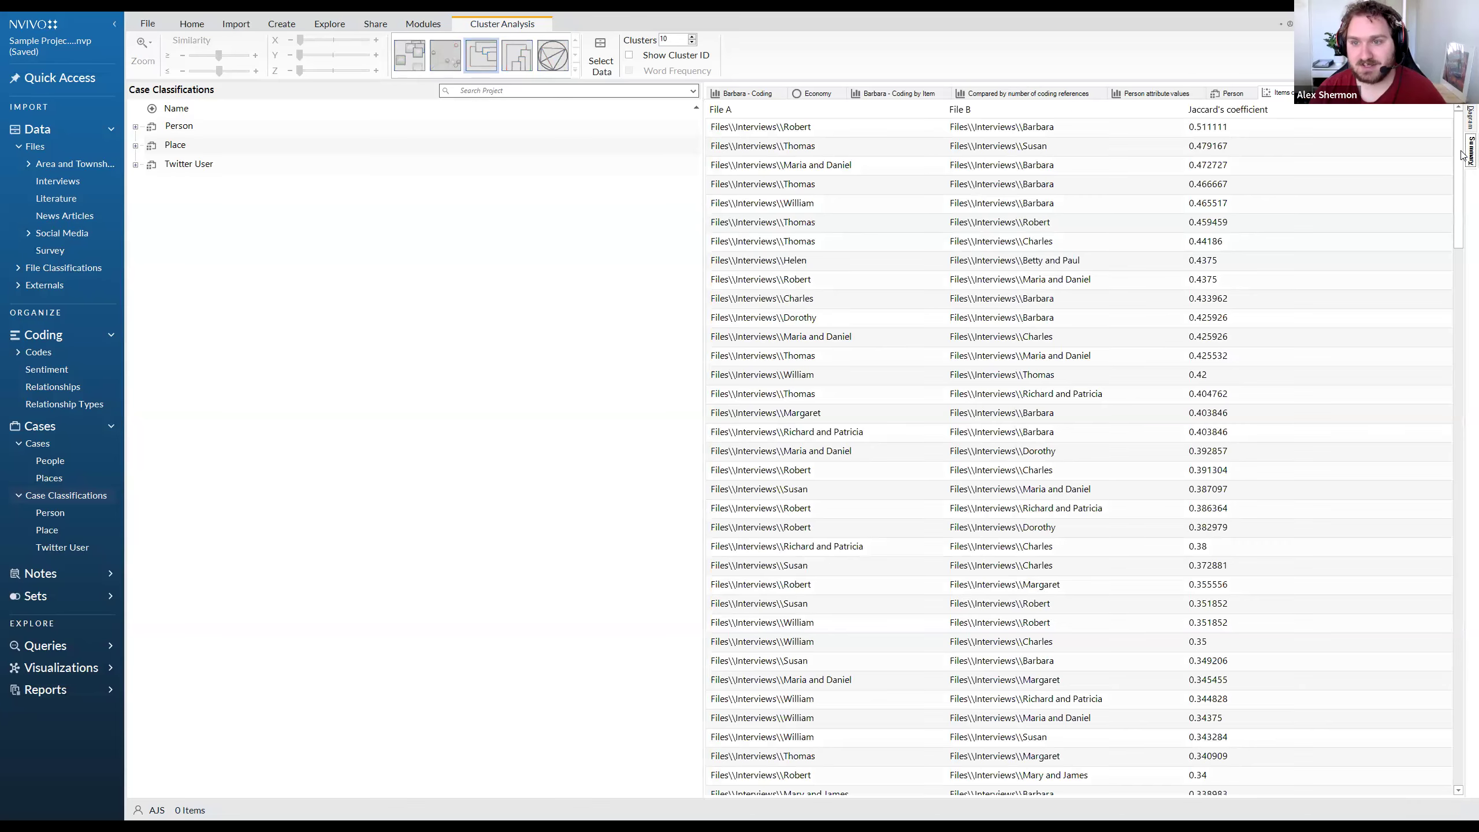
click(1257, 111)
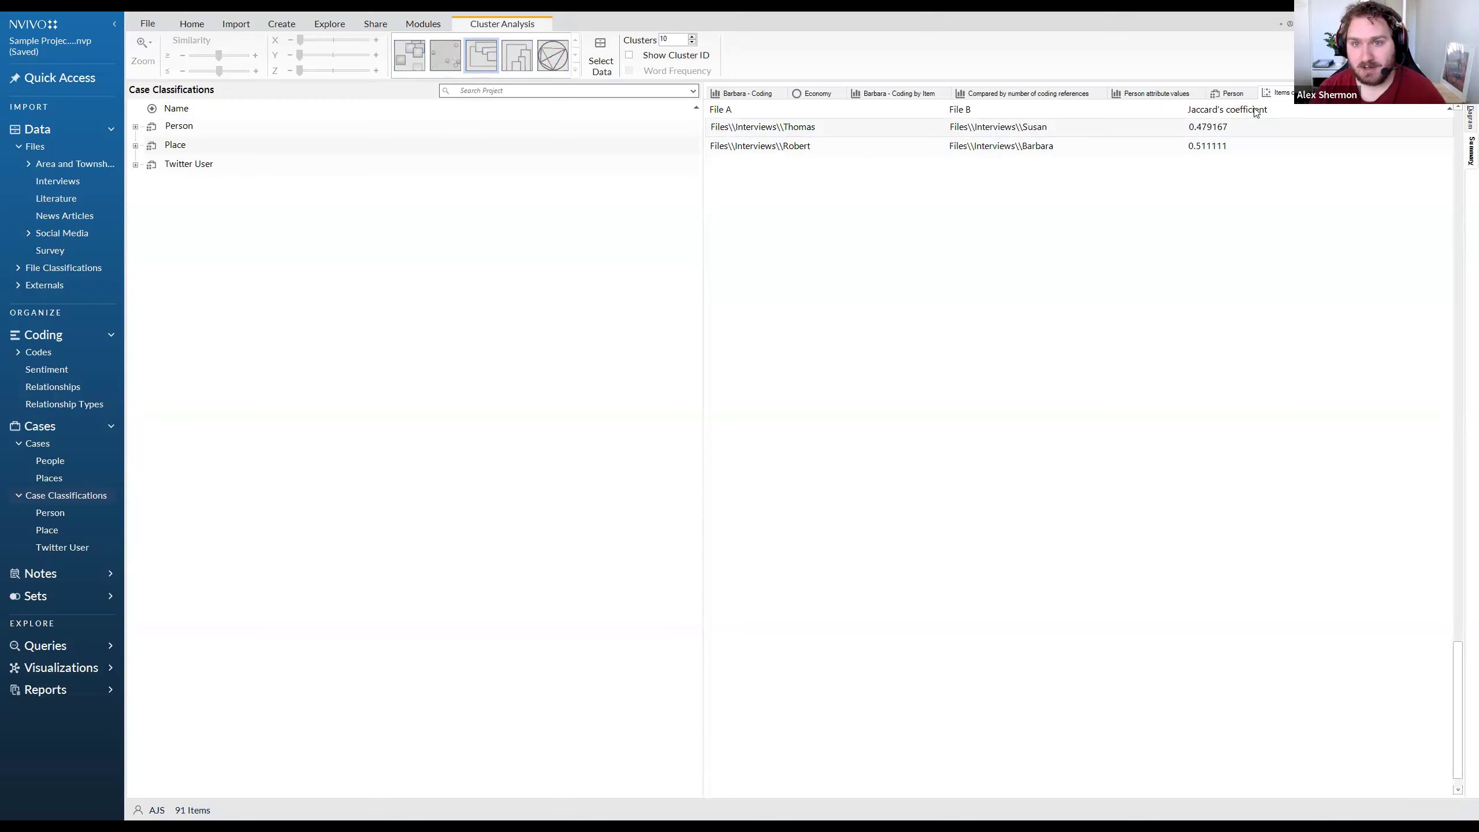
click(1256, 111)
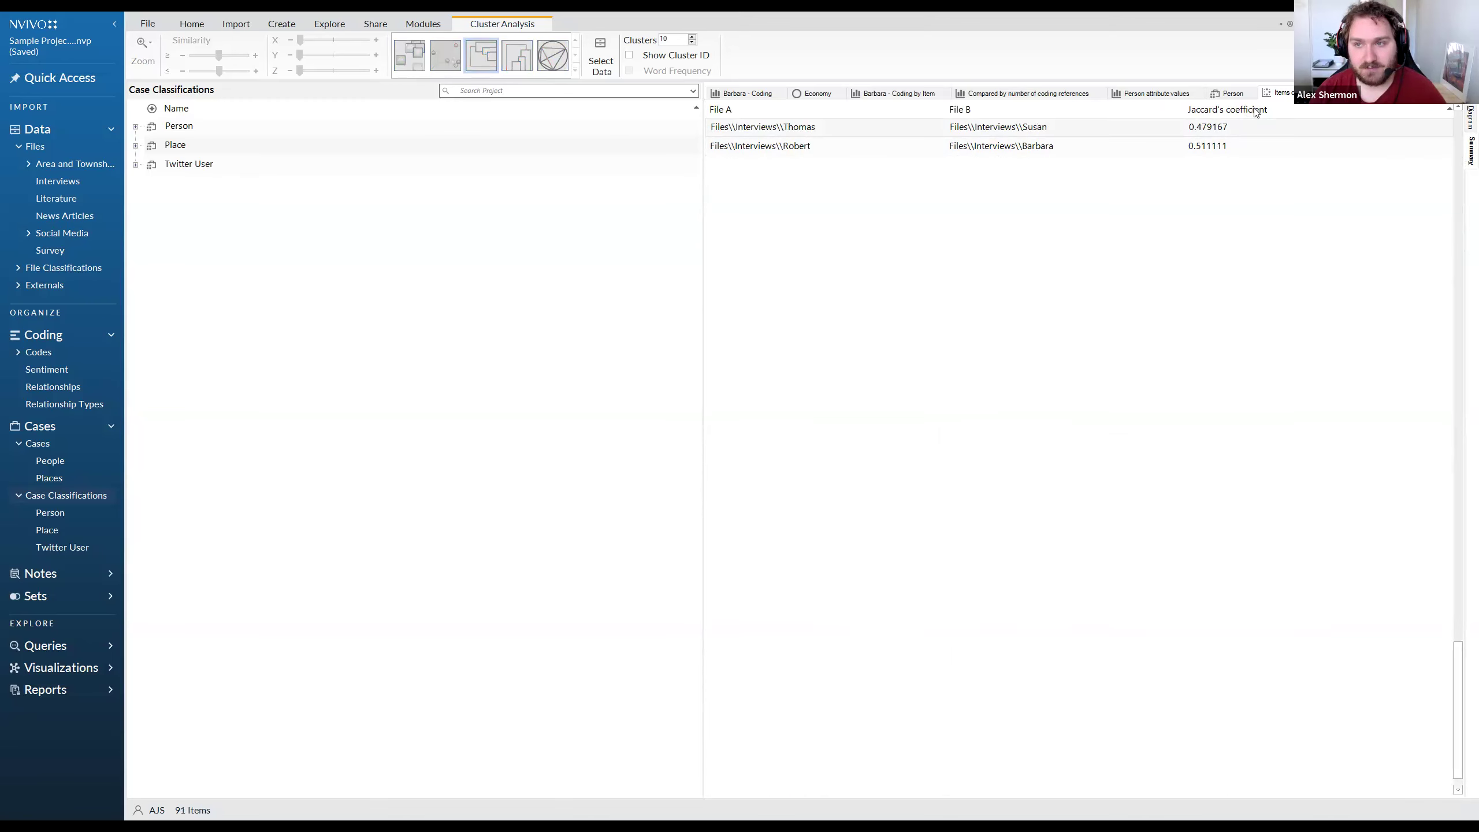
click(1256, 110)
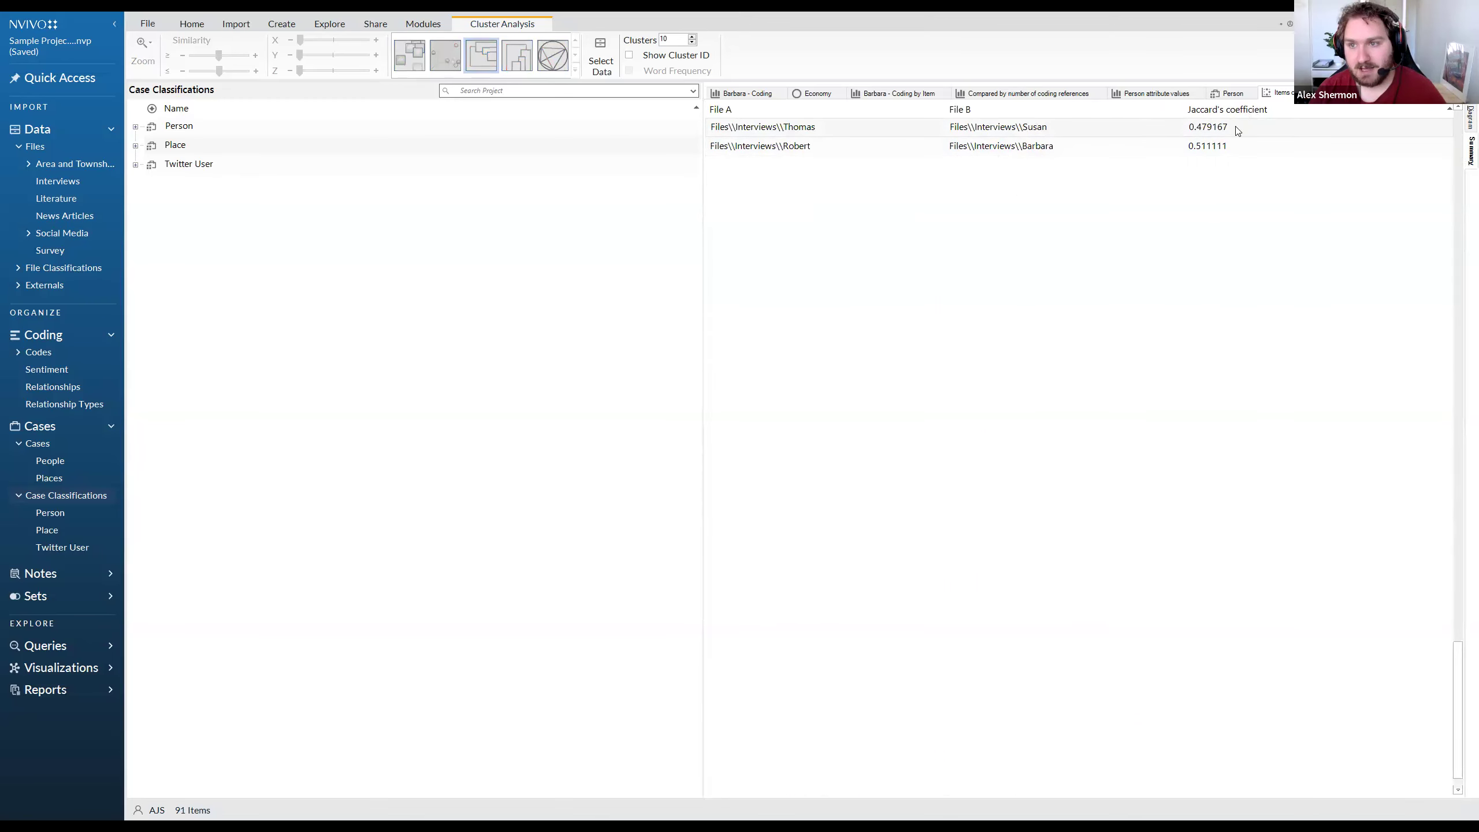
click(1229, 114)
click(1229, 114)
click(1230, 114)
click(1187, 130)
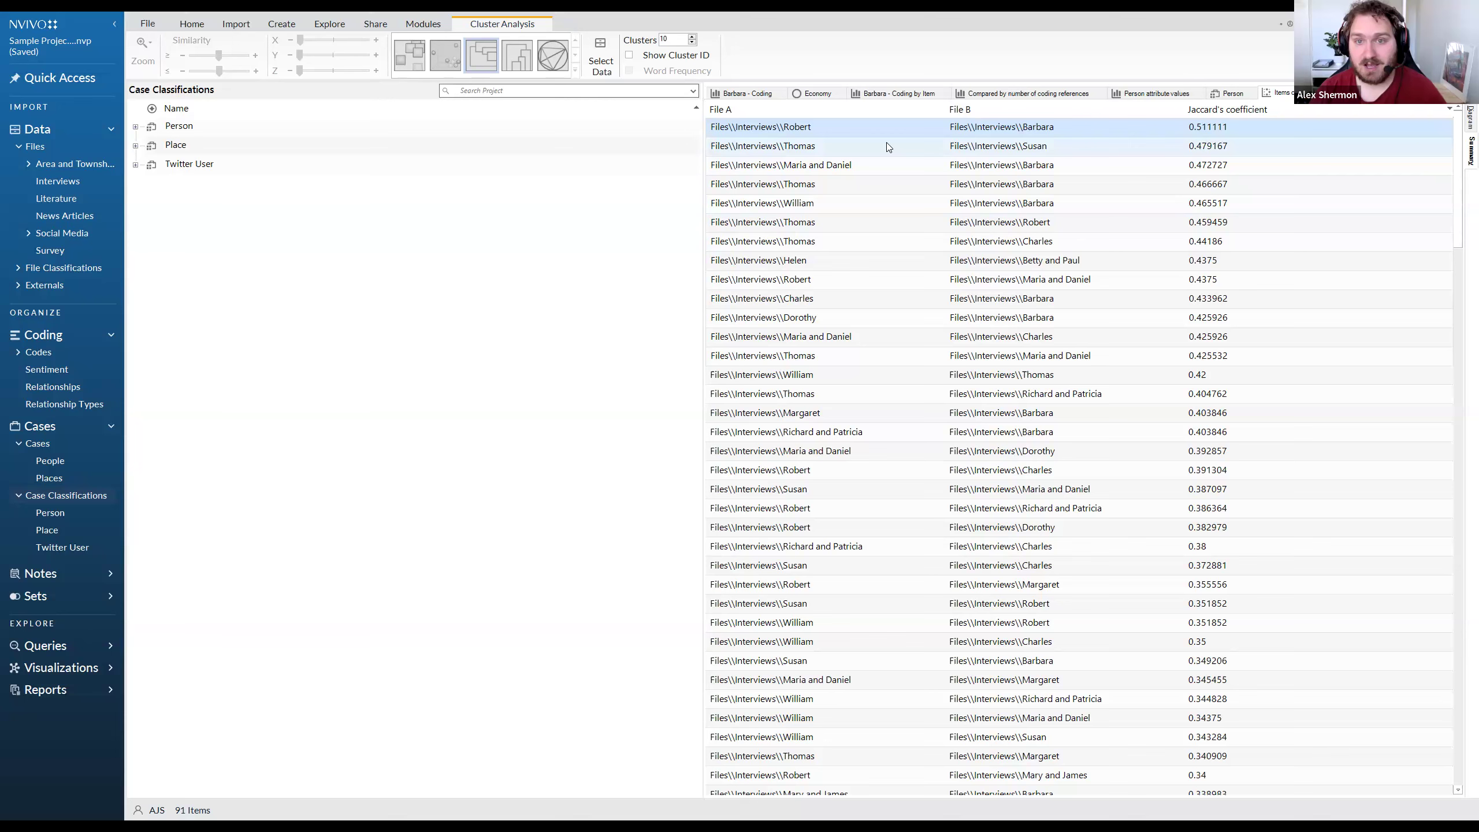
Examine the most similar interview file pairs in the summary and compare them with the dendrogram
click(818, 149)
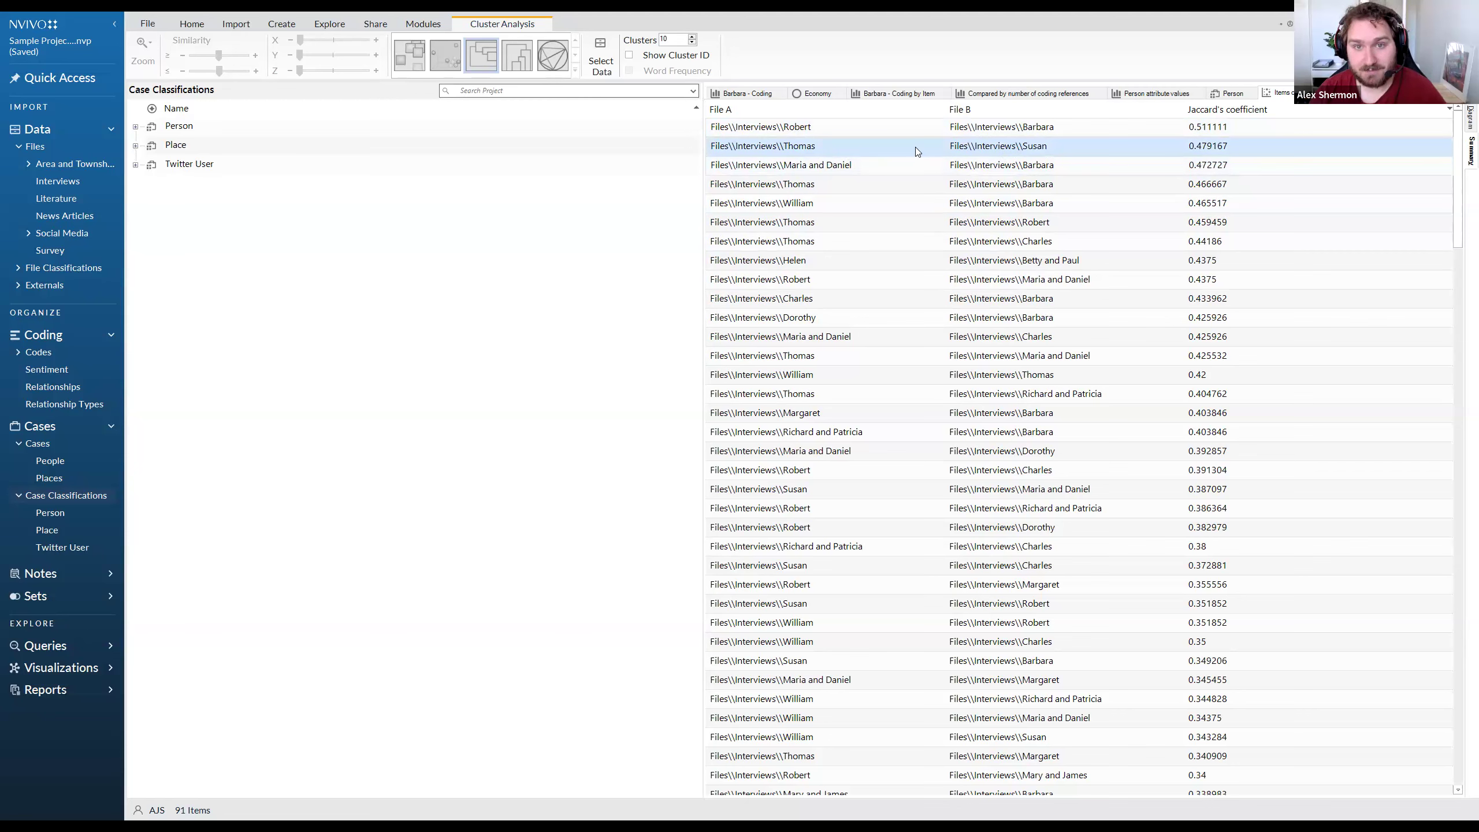
click(902, 166)
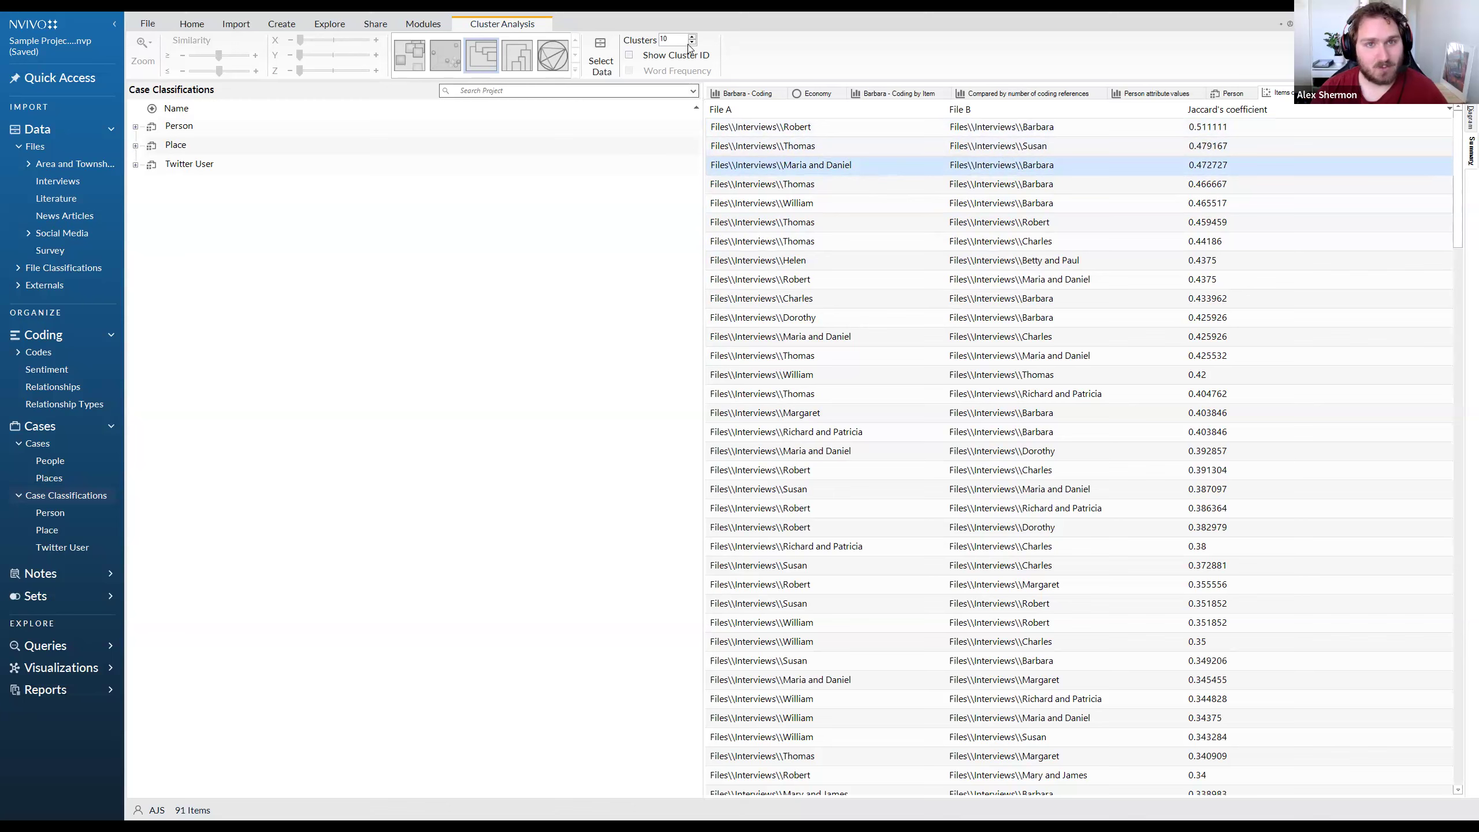
click(1463, 119)
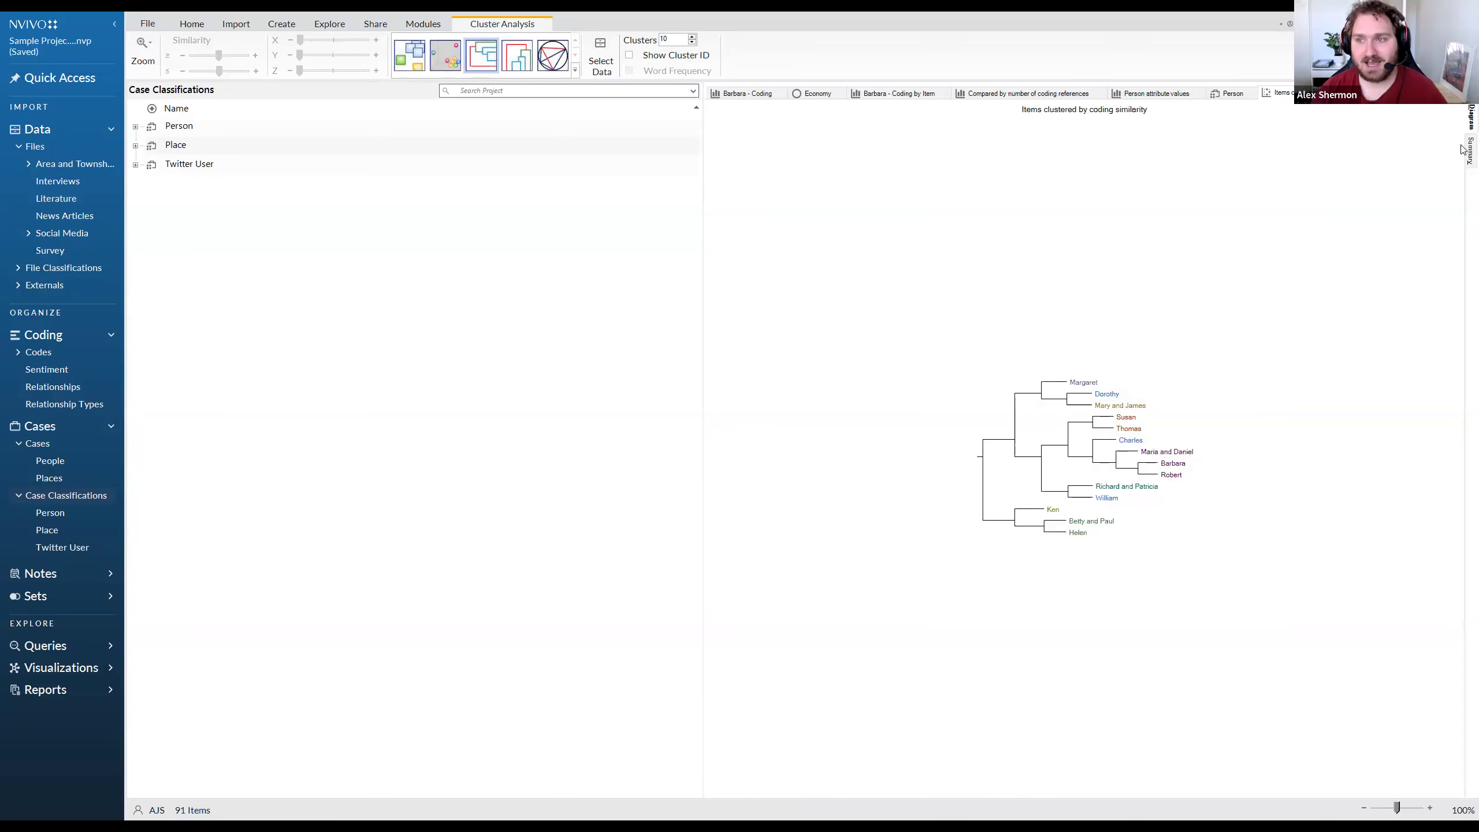
click(1464, 145)
click(1251, 112)
click(1249, 112)
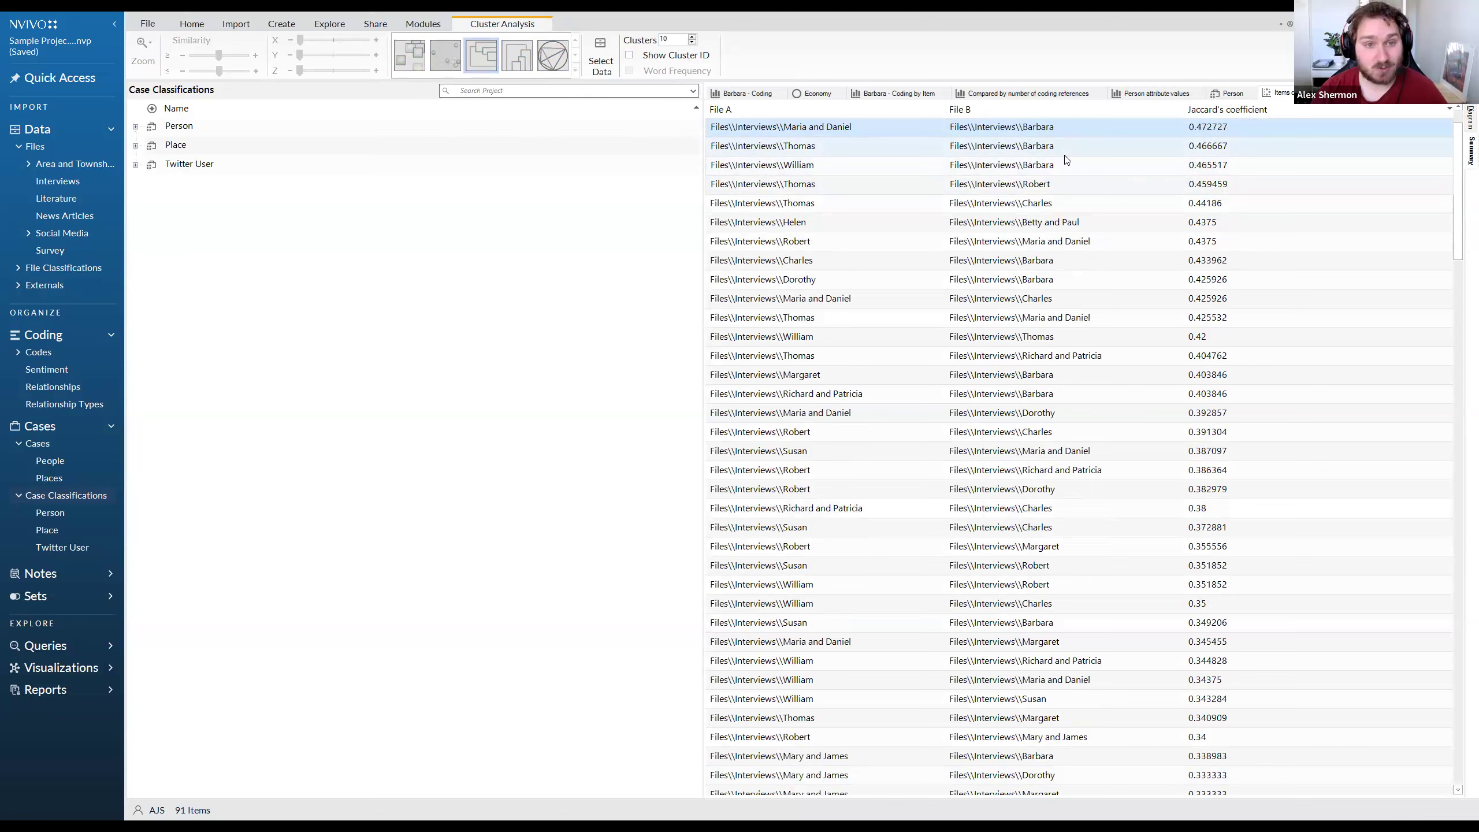
click(958, 166)
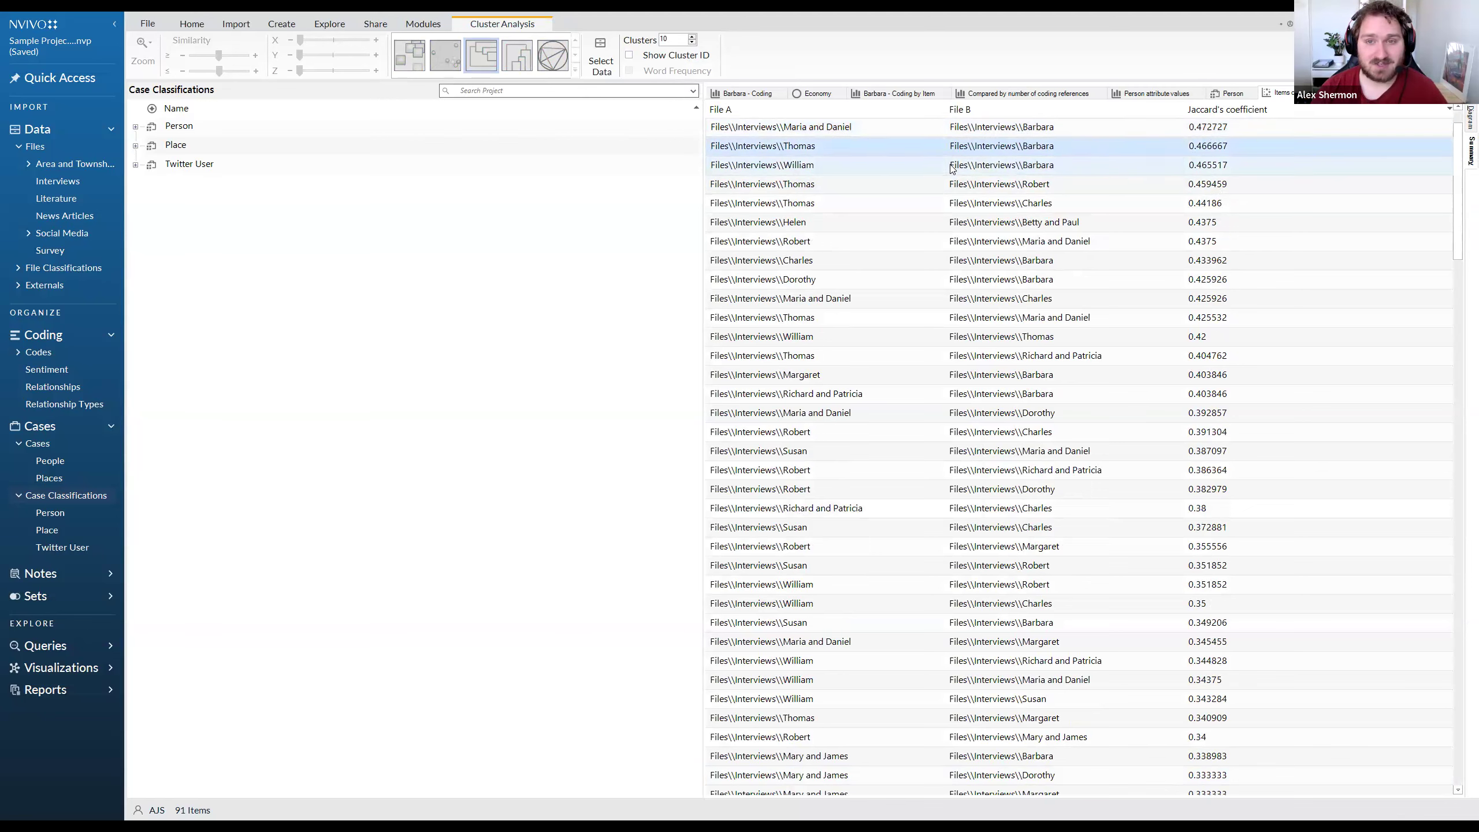
click(965, 186)
click(977, 204)
click(983, 223)
click(984, 244)
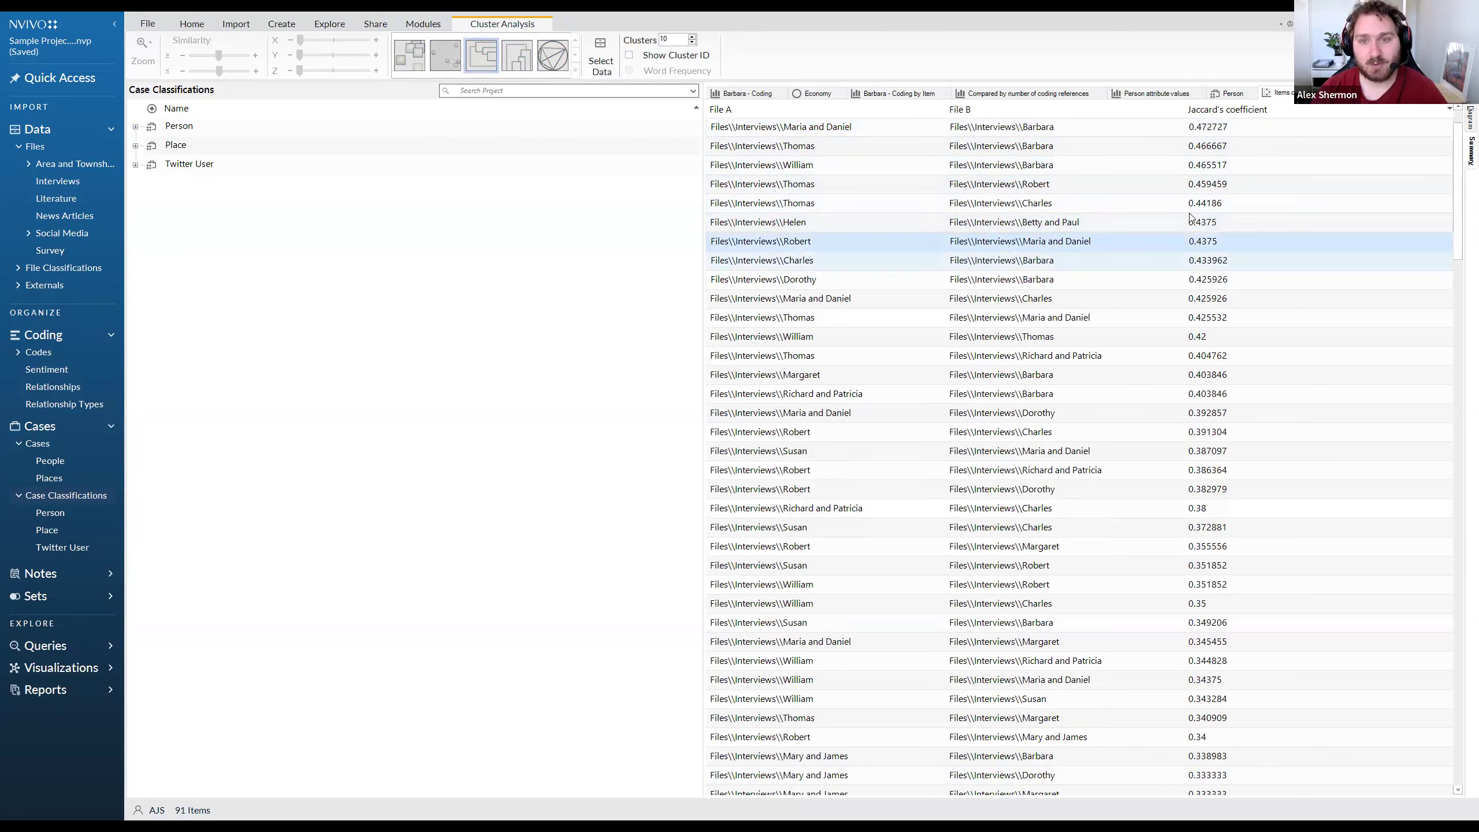
Set the number of clusters in the dendrogram to 5 and show the cluster ID beside each file
click(1472, 118)
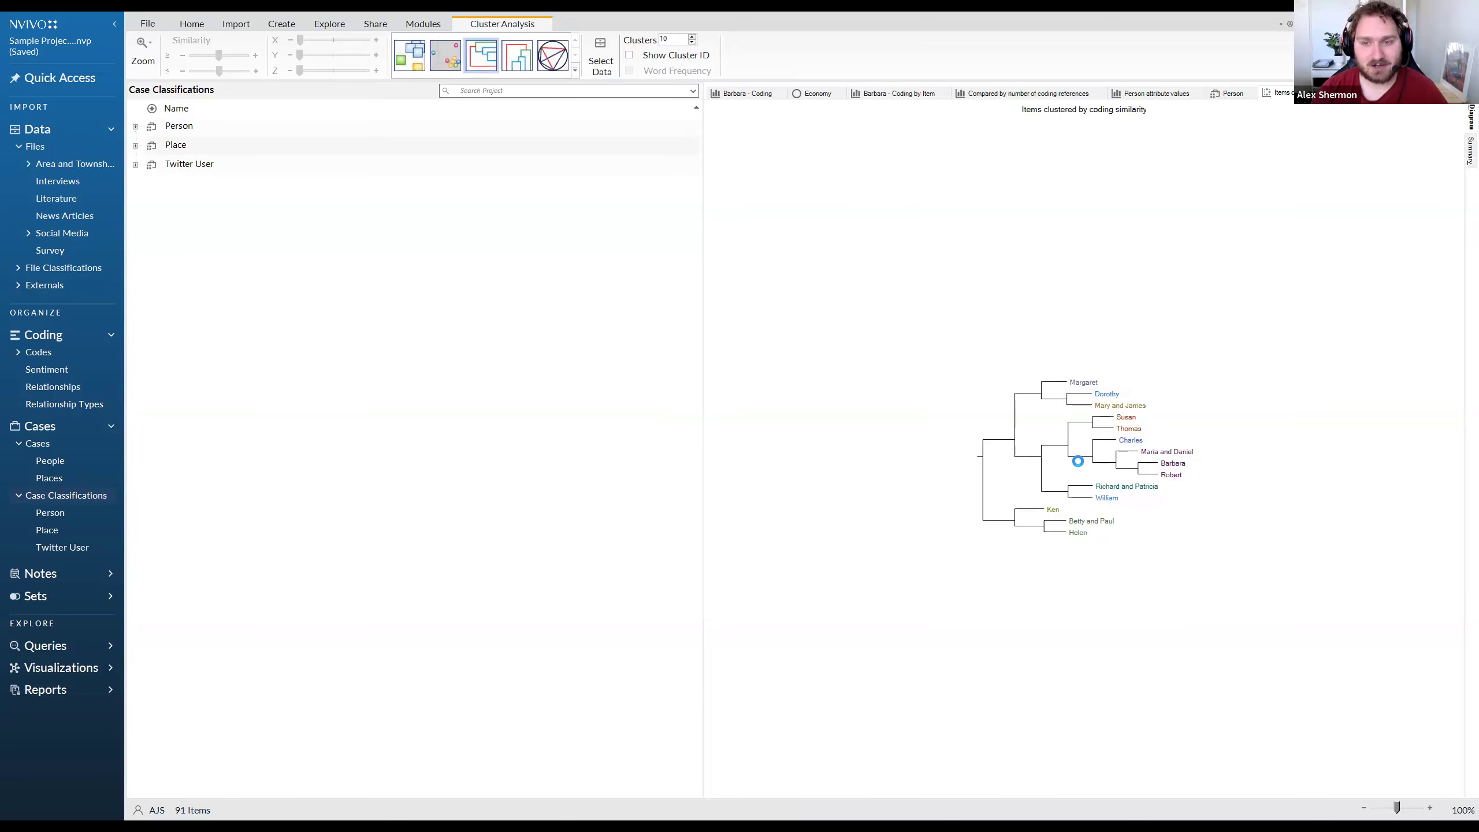
click(693, 36)
click(693, 37)
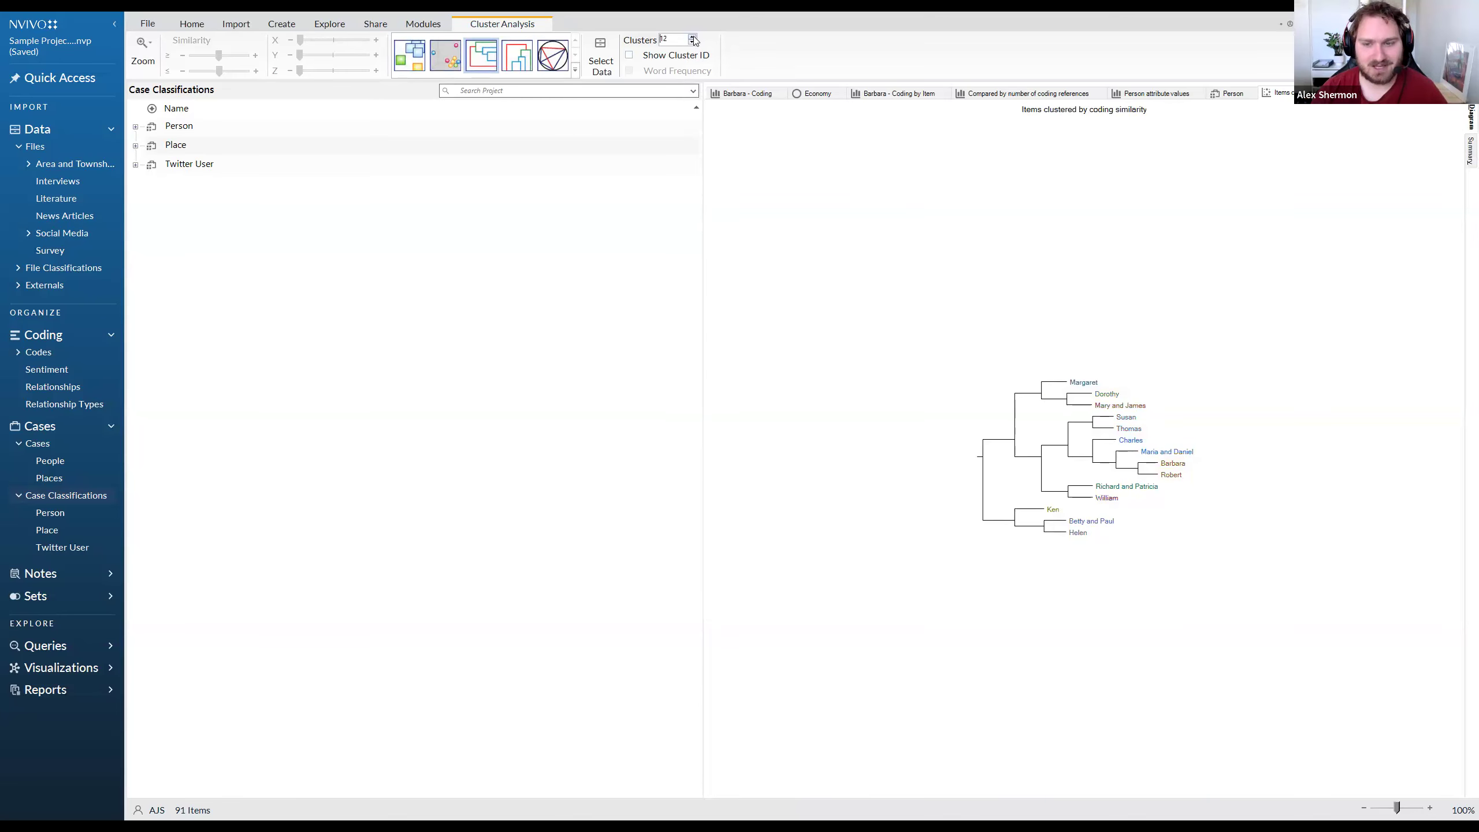
click(692, 43)
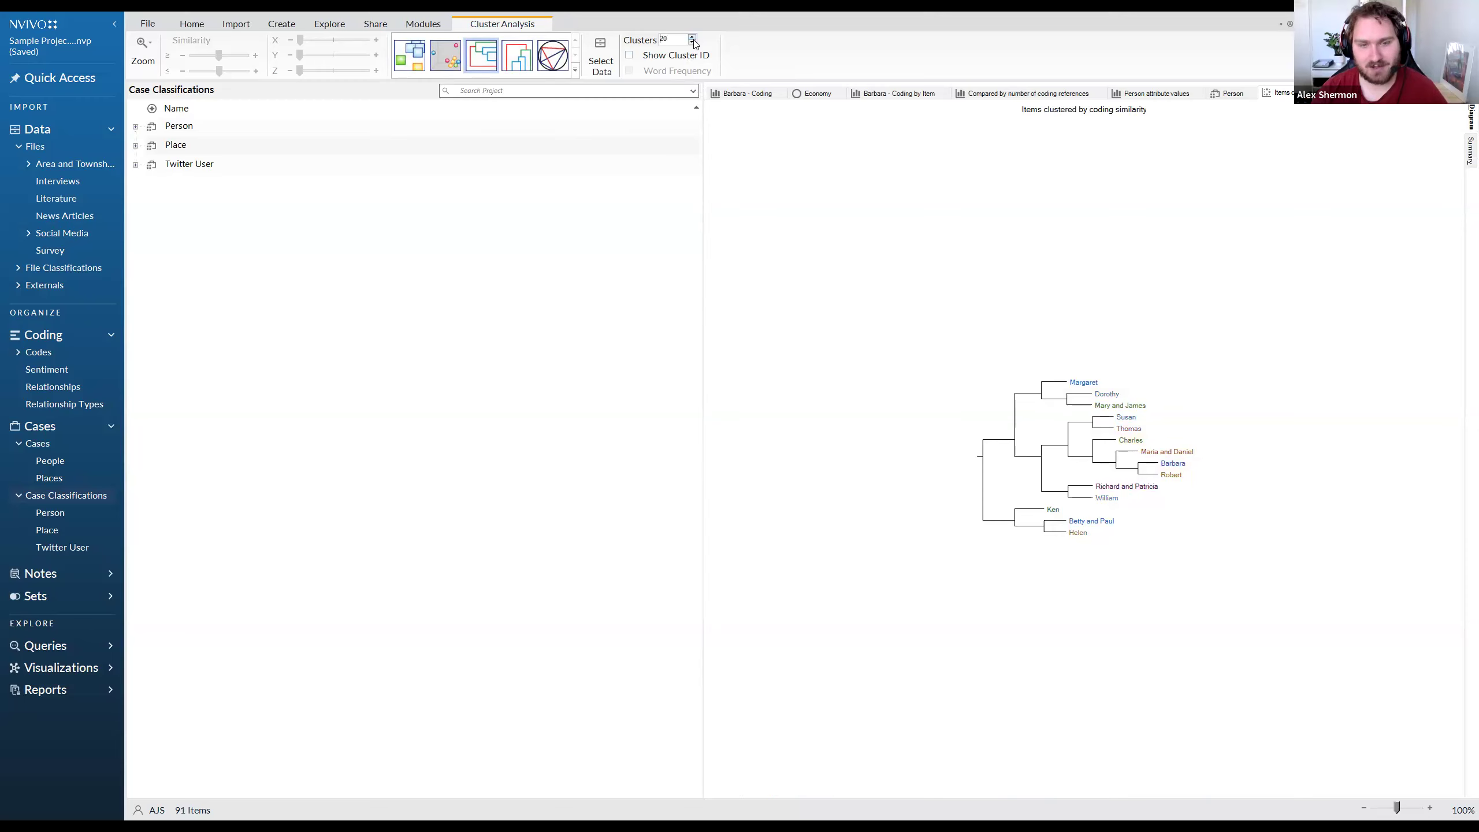
click(692, 44)
click(692, 44)
click(692, 44)
click(692, 44)
click(692, 44)
click(692, 43)
click(693, 44)
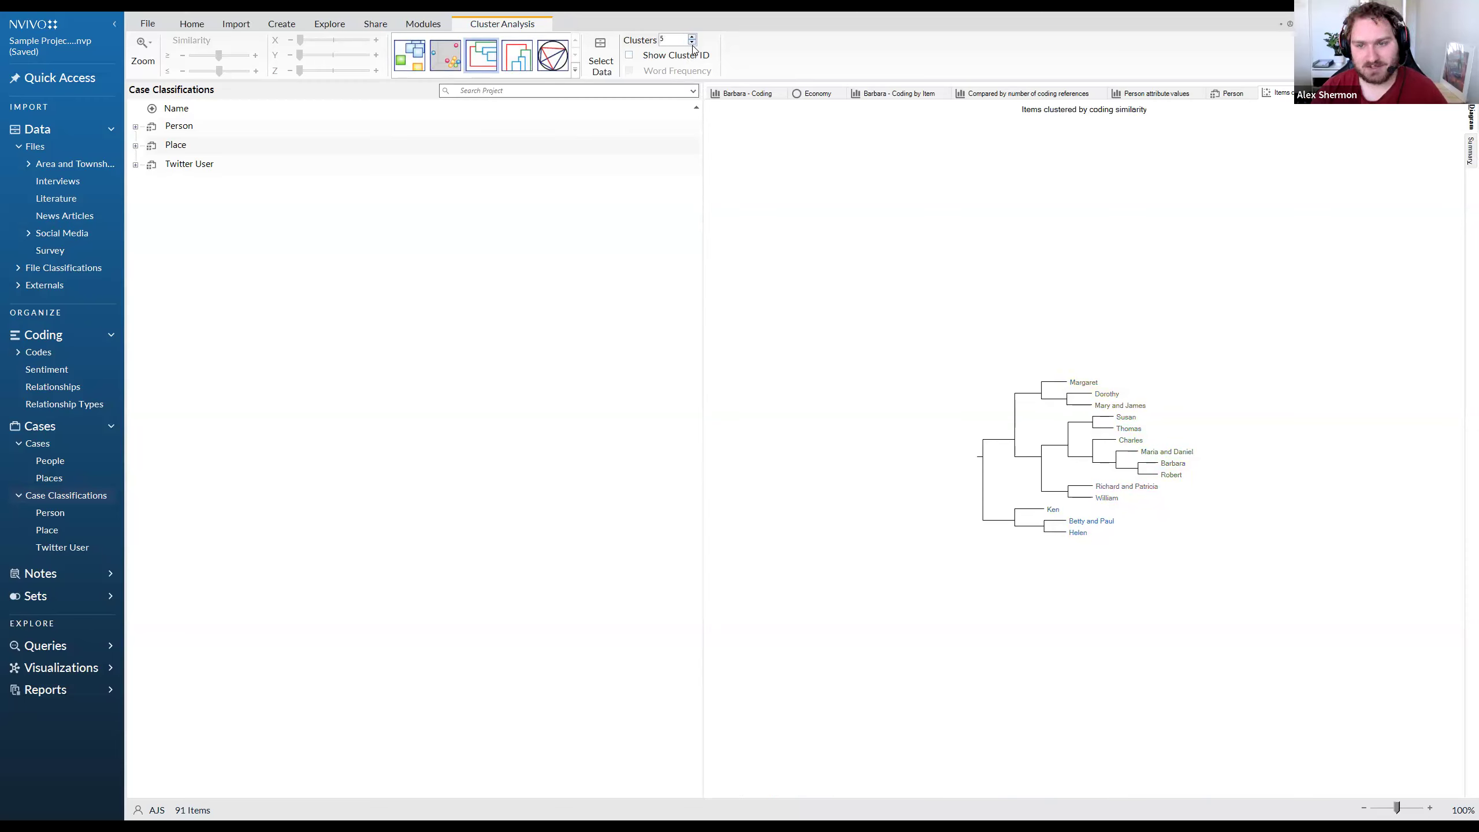
click(692, 44)
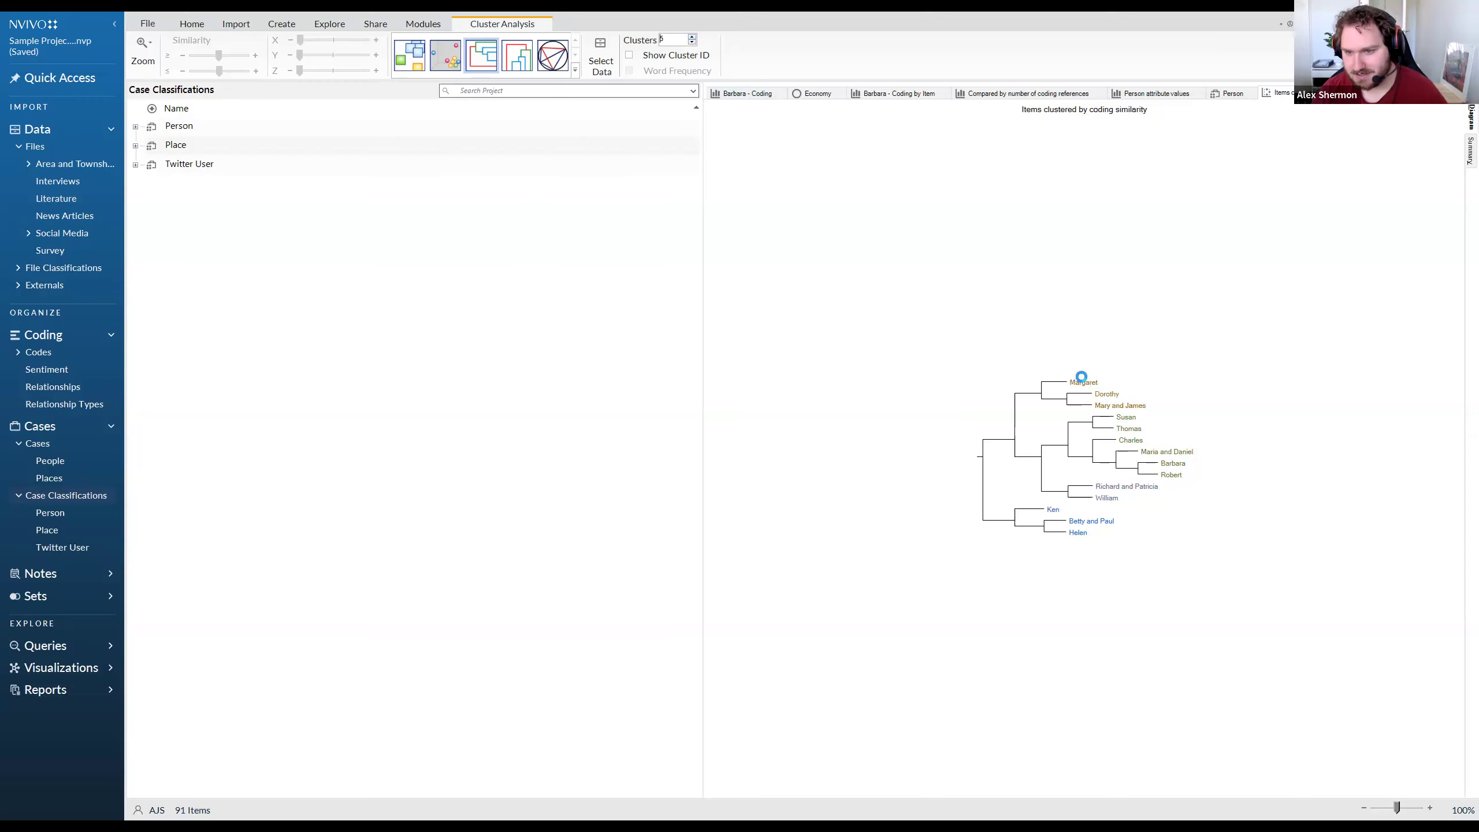
click(634, 60)
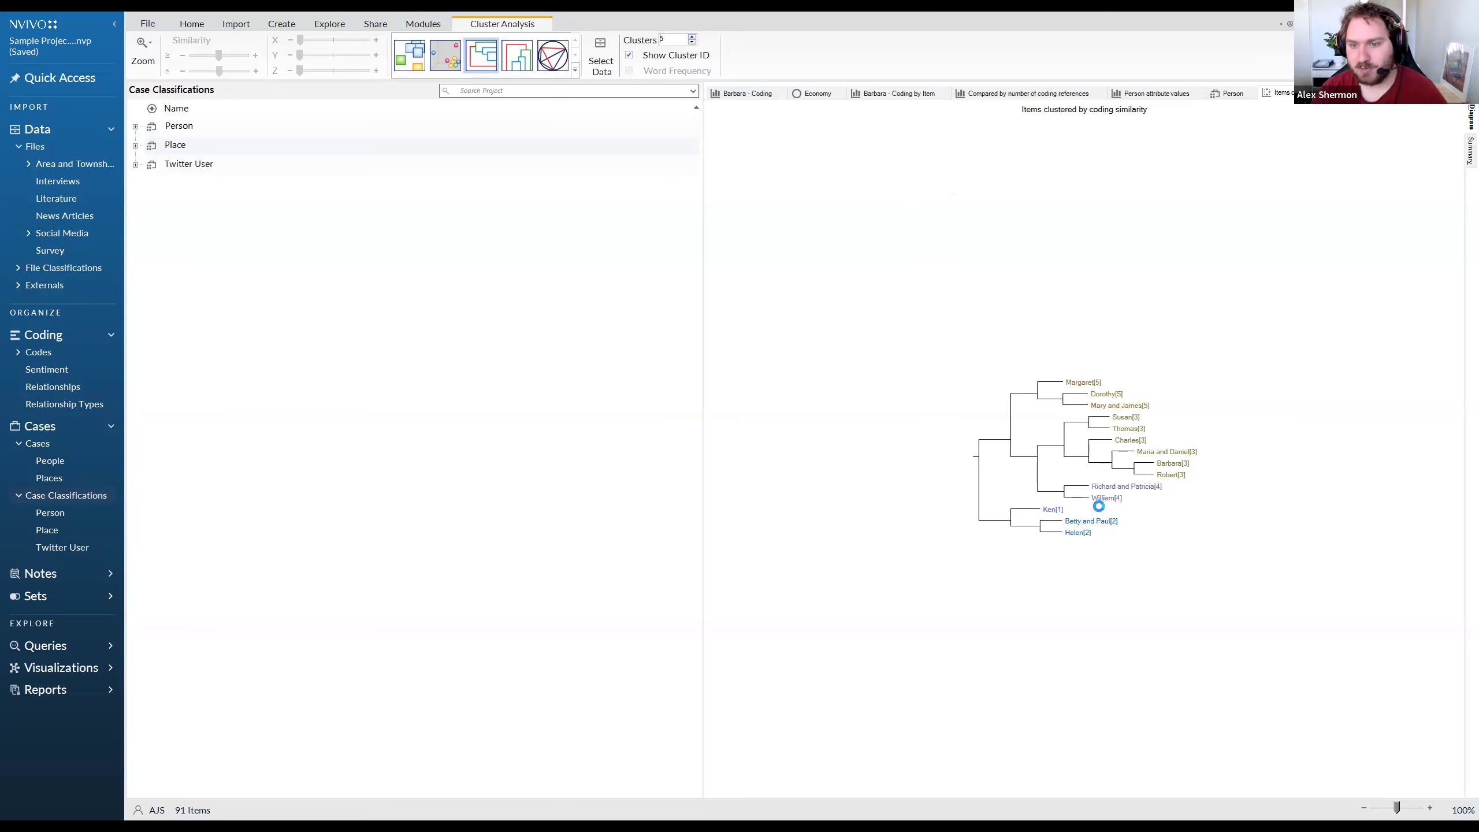
Try 2, 8 and 7 clusters in the dendrogram, and check the summary against the diagram
click(691, 43)
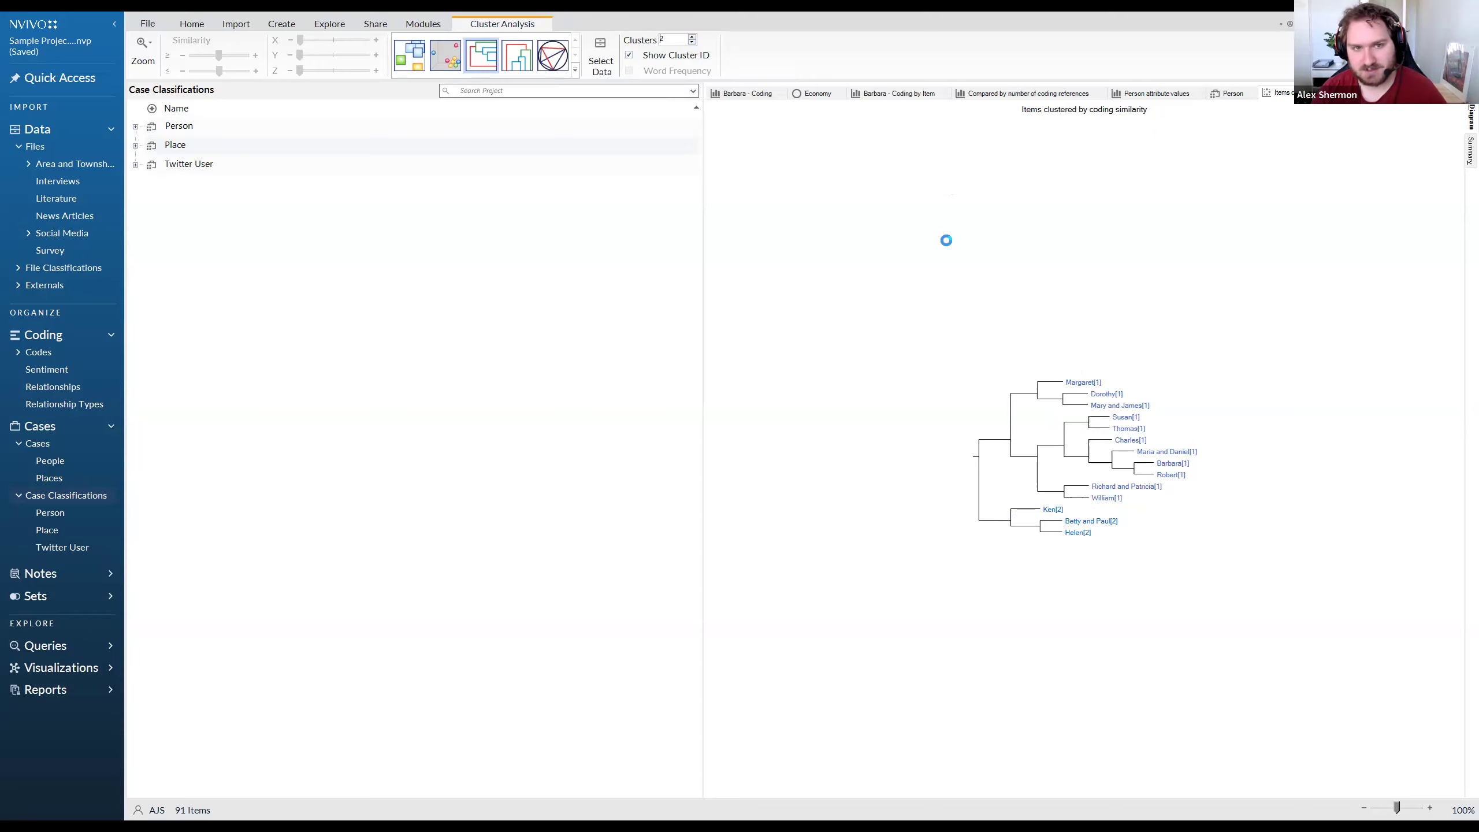
click(693, 37)
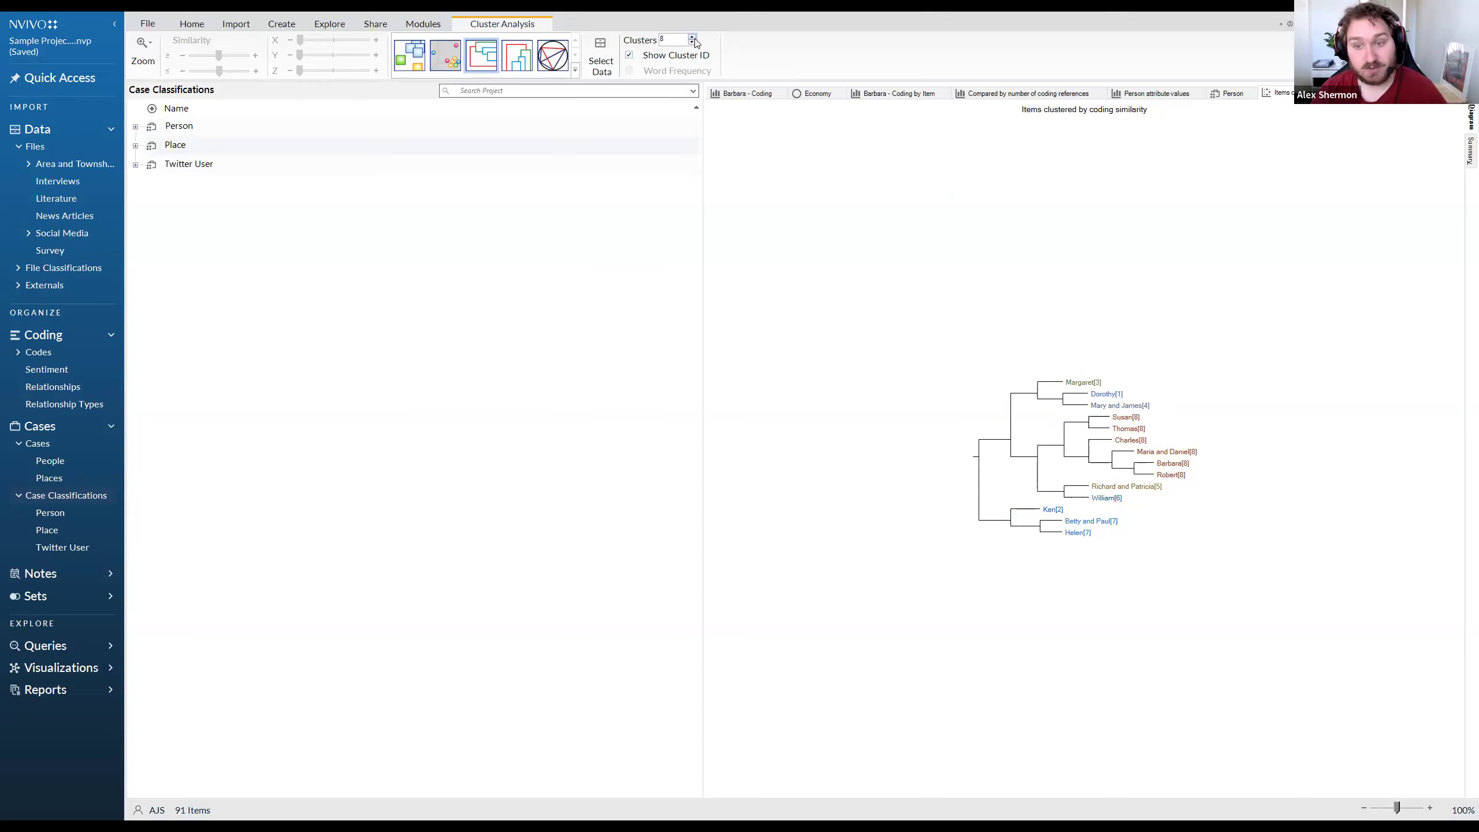
click(692, 43)
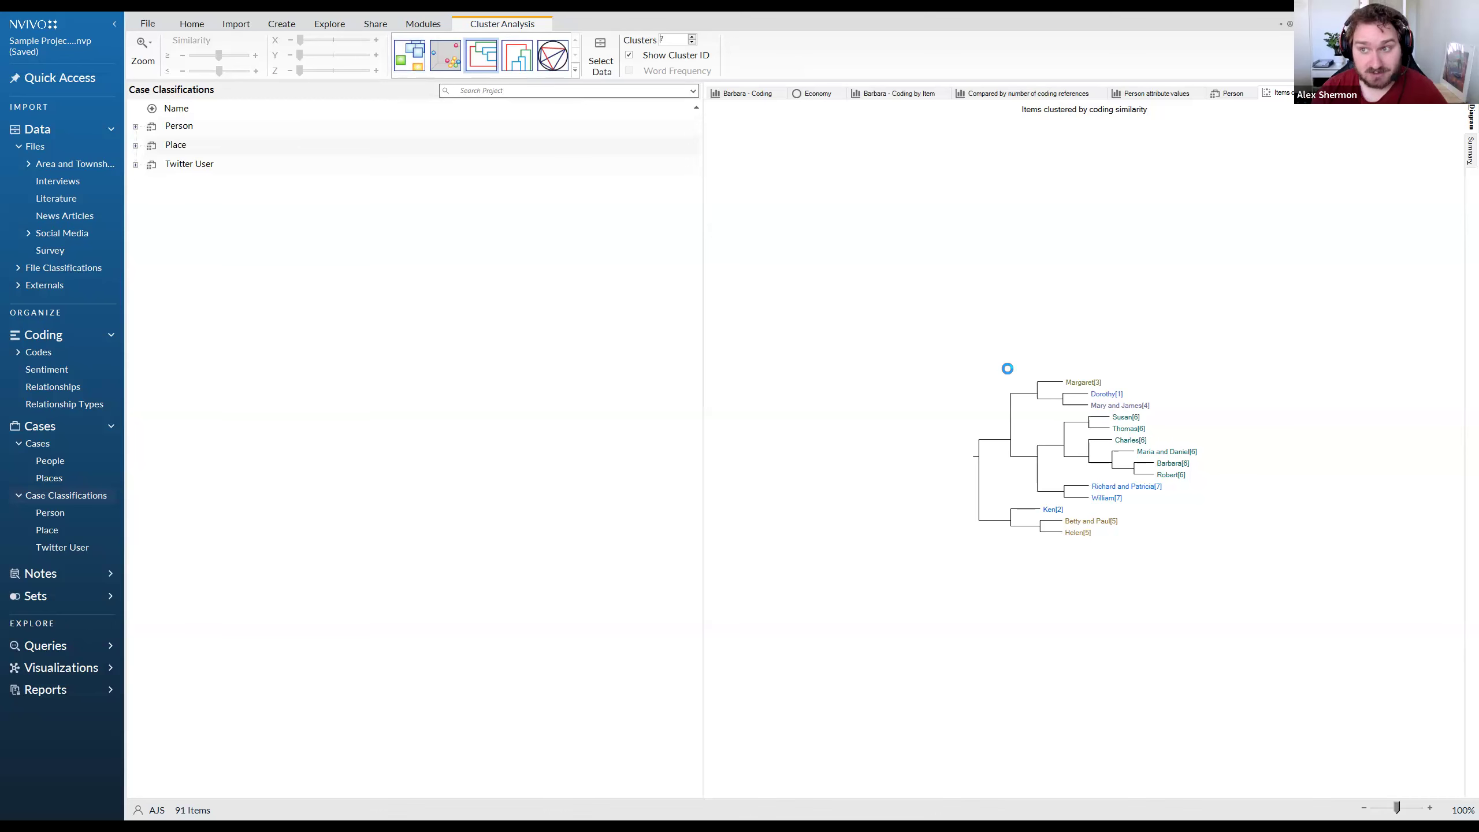
click(1470, 150)
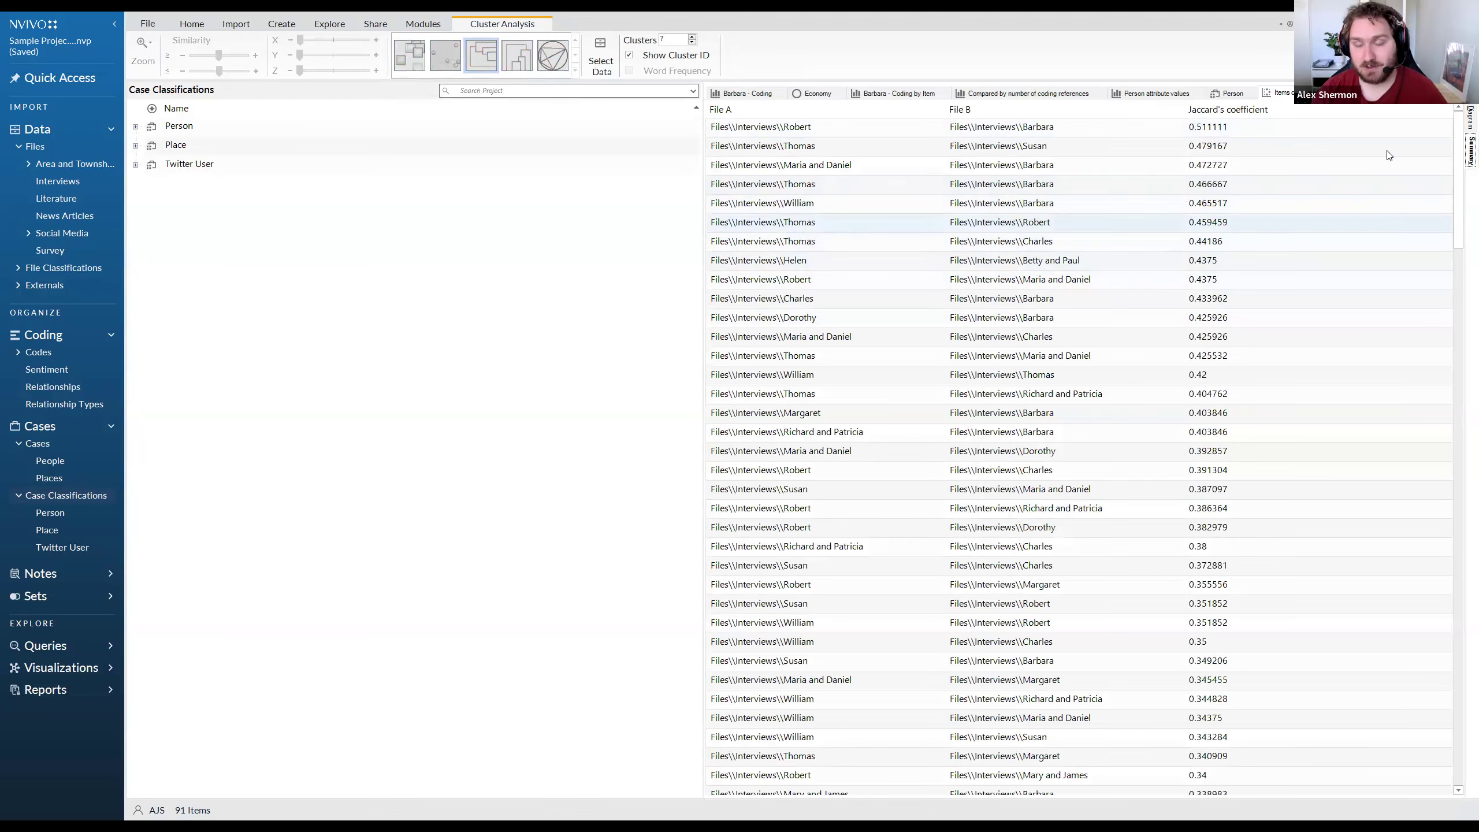
click(1469, 118)
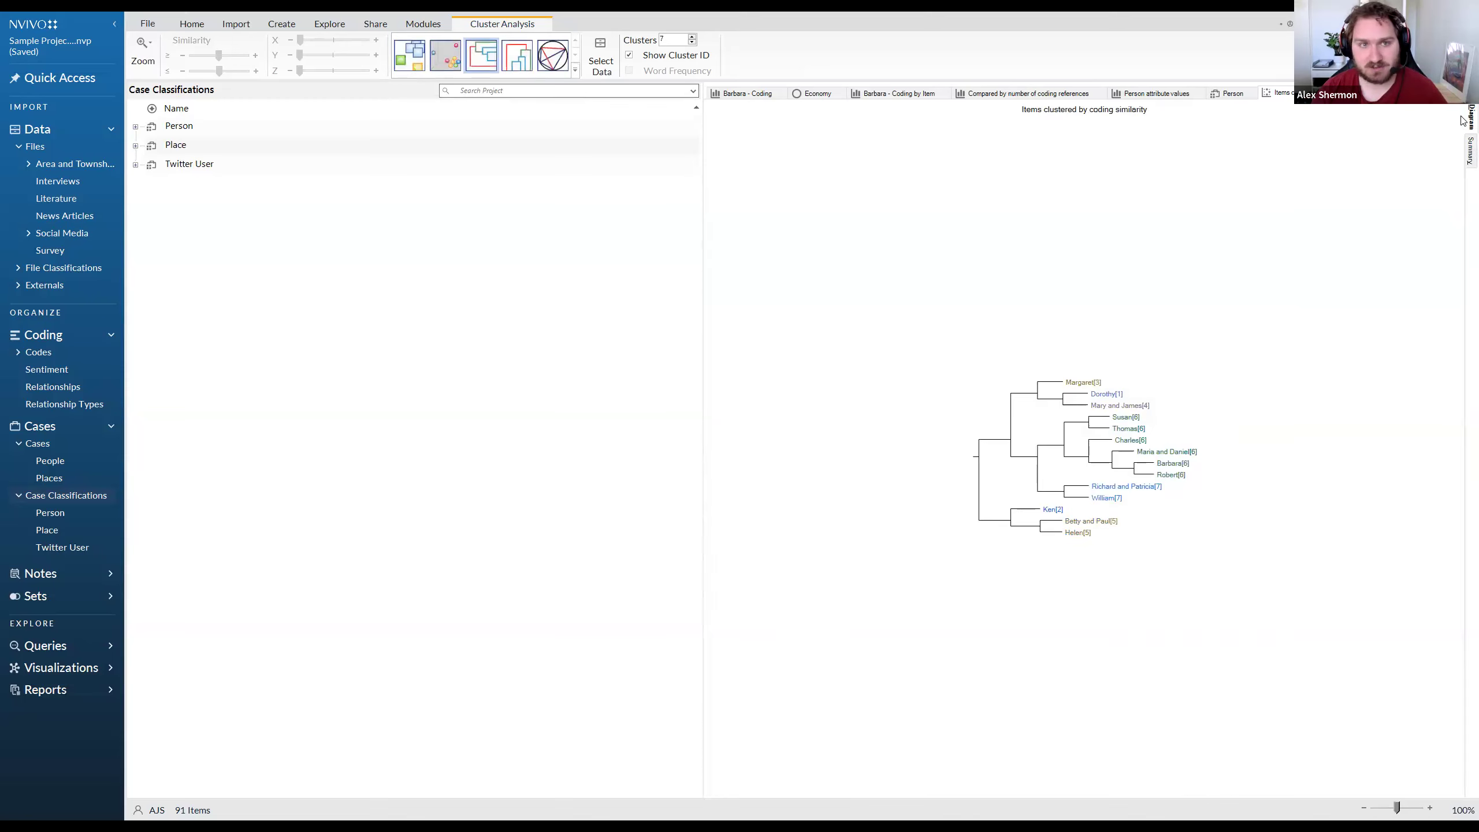
Display the analysis as a 2D cluster map and set the number of clusters to 6
click(410, 57)
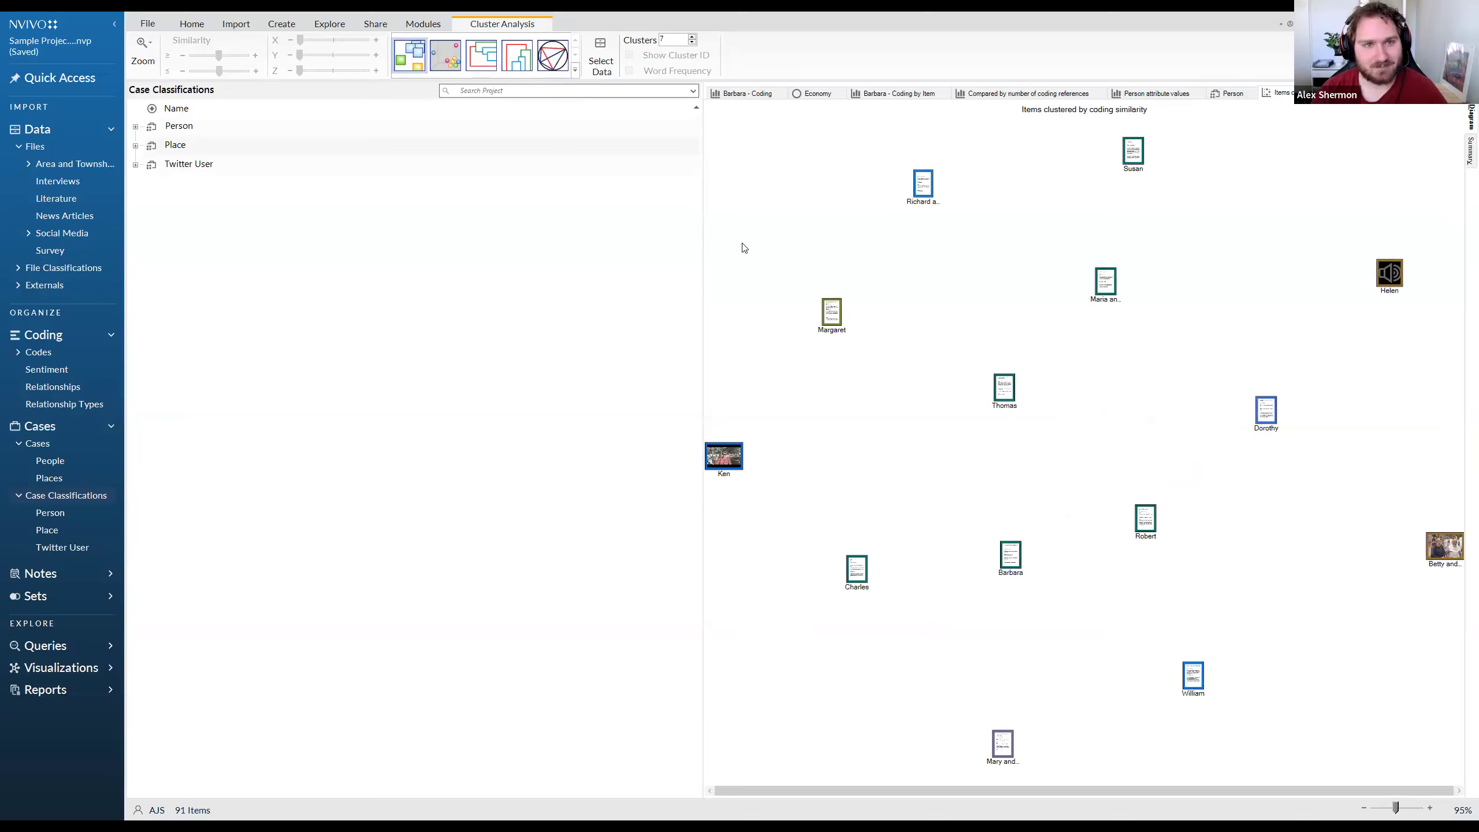
click(693, 44)
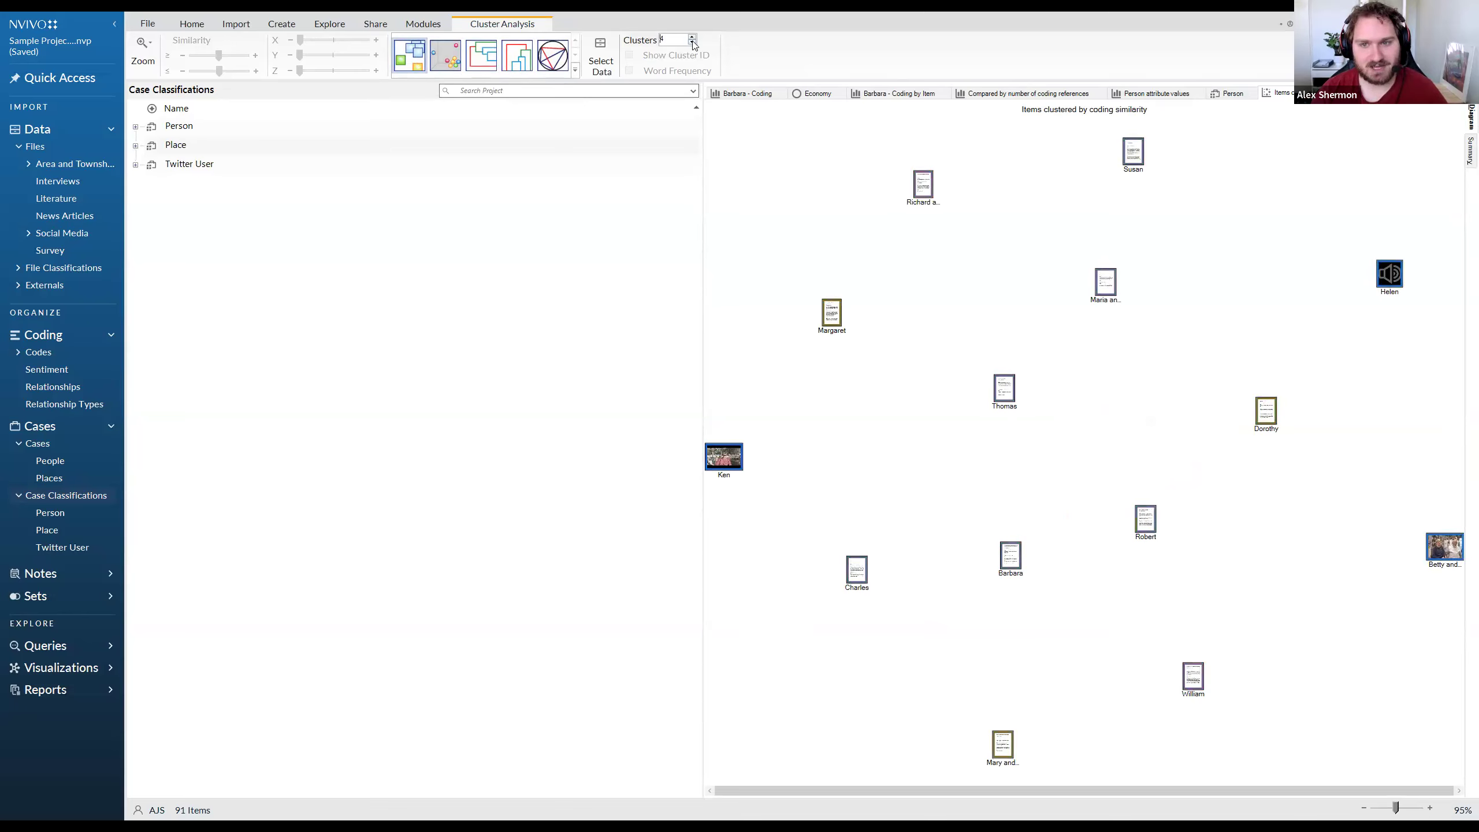
click(692, 37)
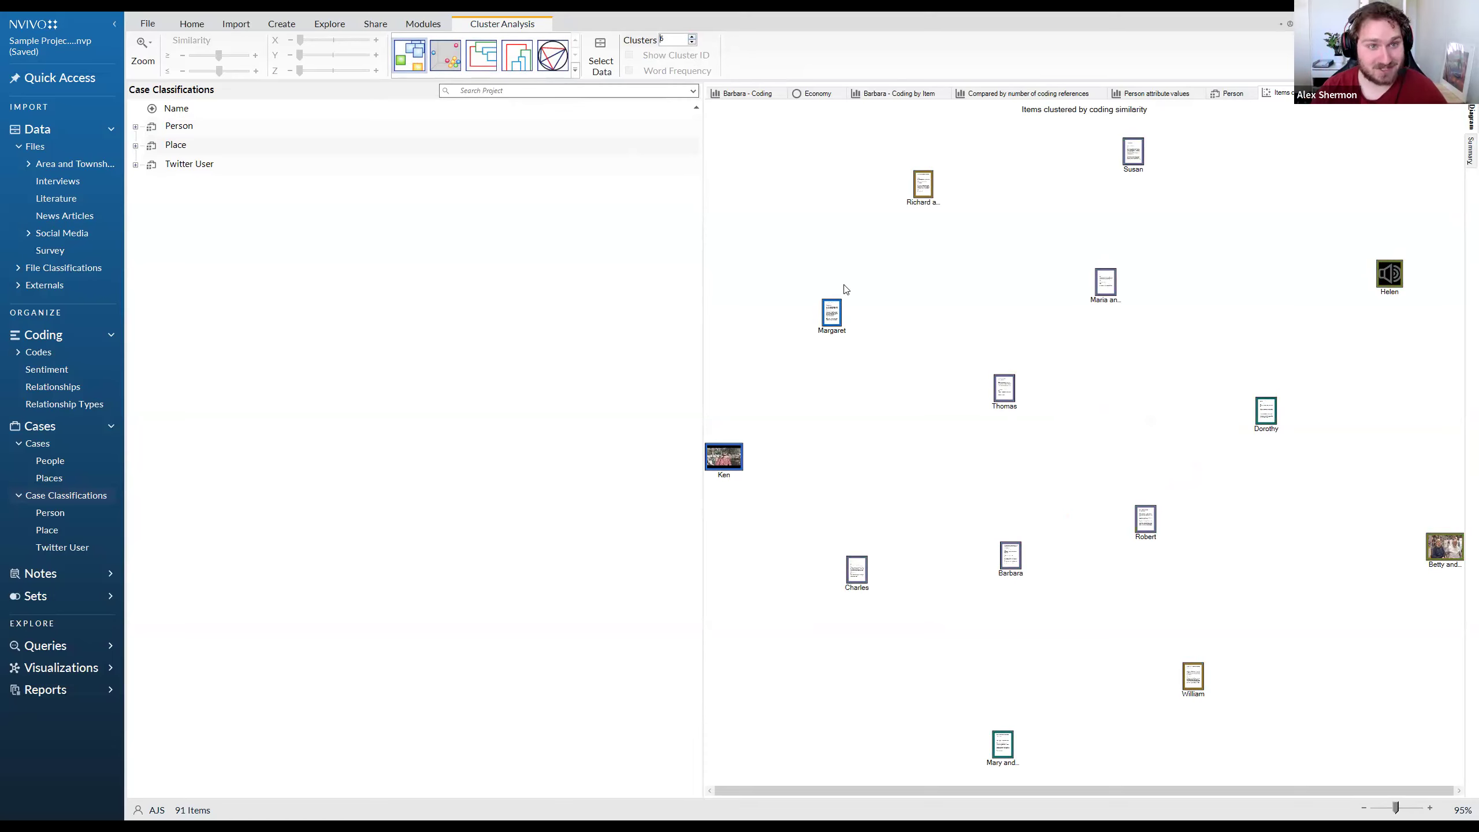
Display the analysis as a 3D cluster map and rotate it to view the files from different angles
click(445, 56)
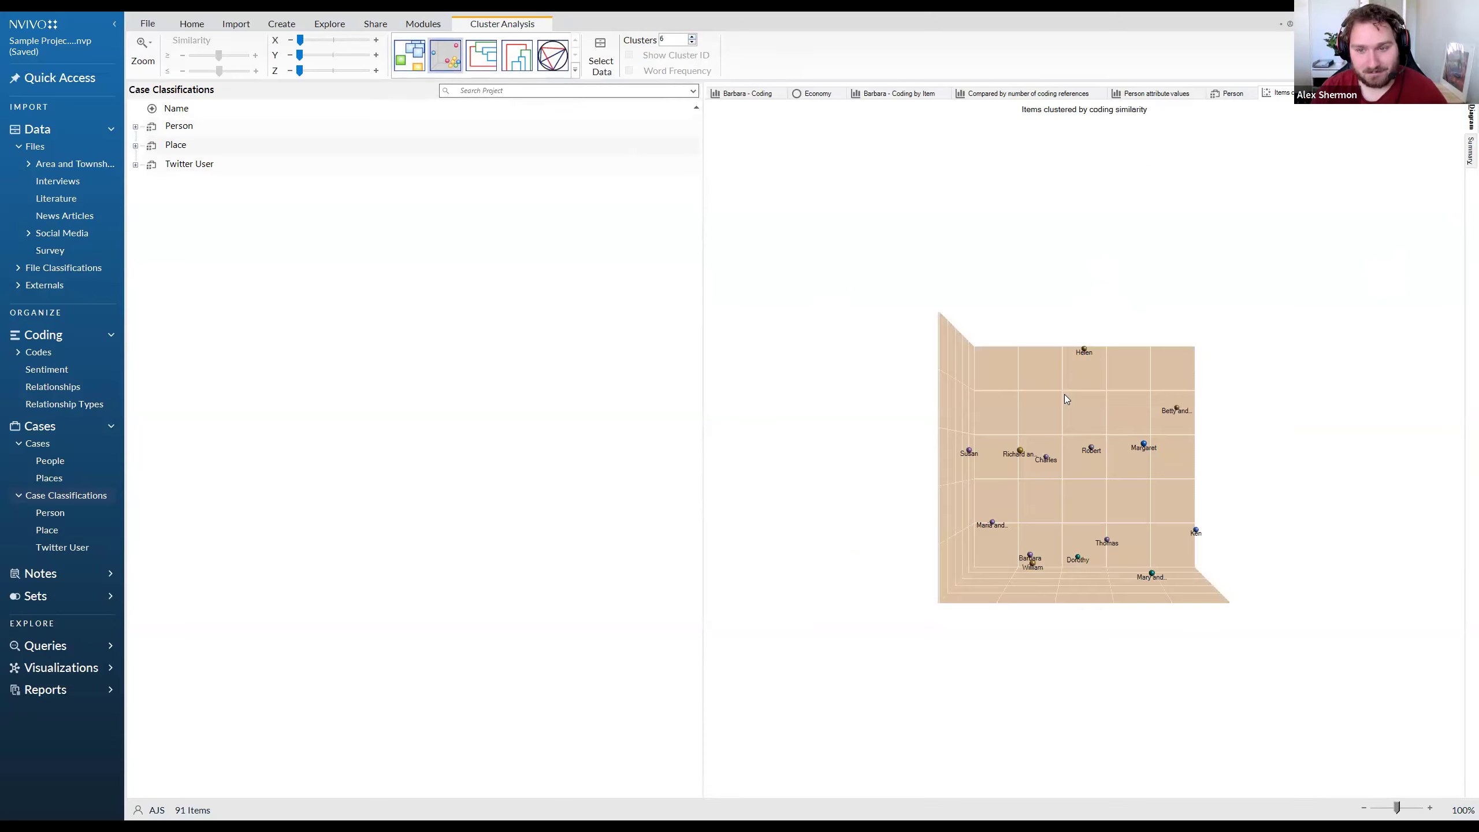
drag(1136, 504, 1170, 501)
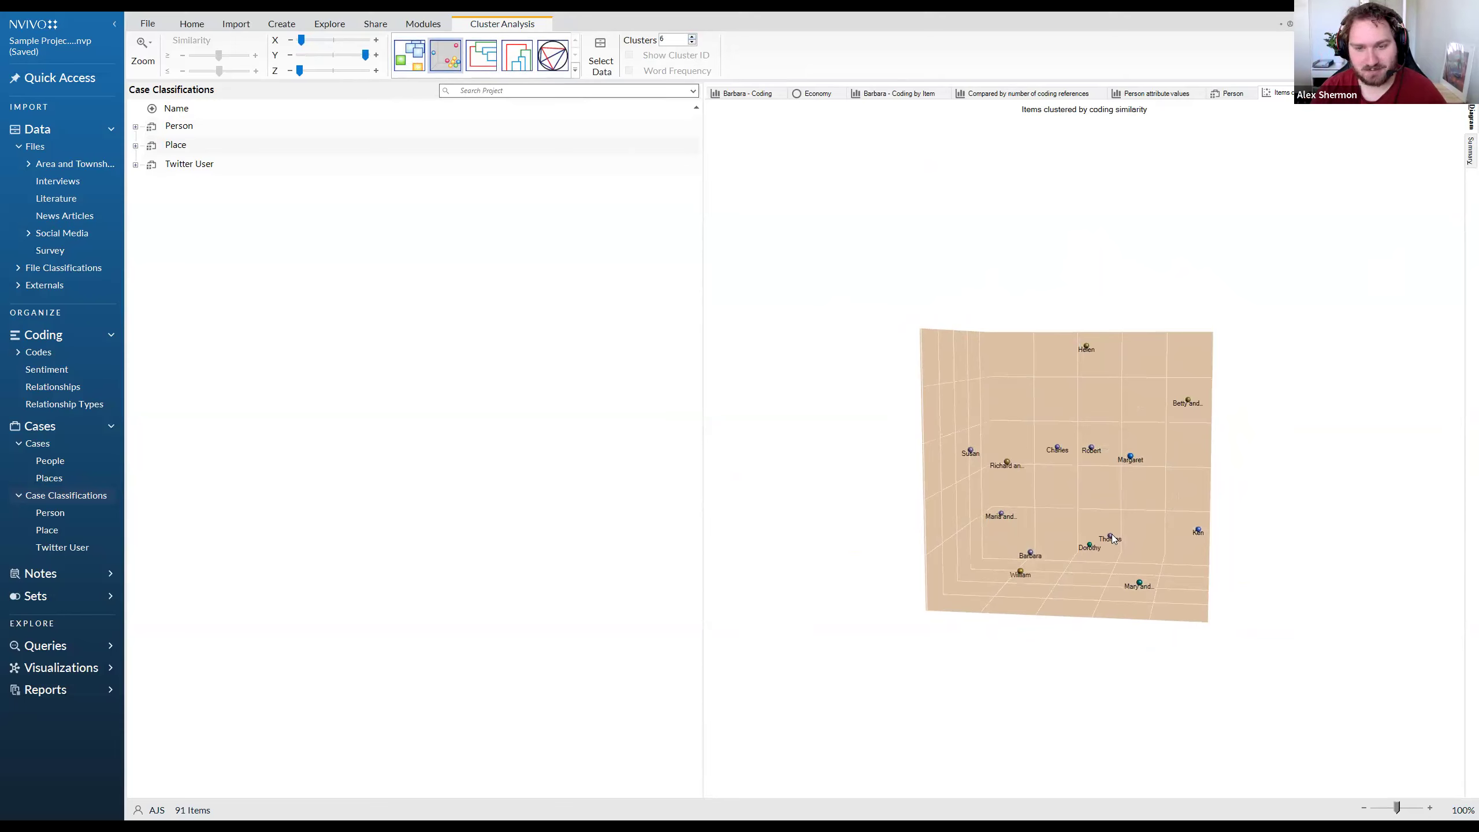
mouse_move(1097, 526)
mouse_down()
mouse_move(1128, 521)
mouse_move(1041, 558)
mouse_move(1025, 532)
mouse_move(1124, 525)
mouse_up()
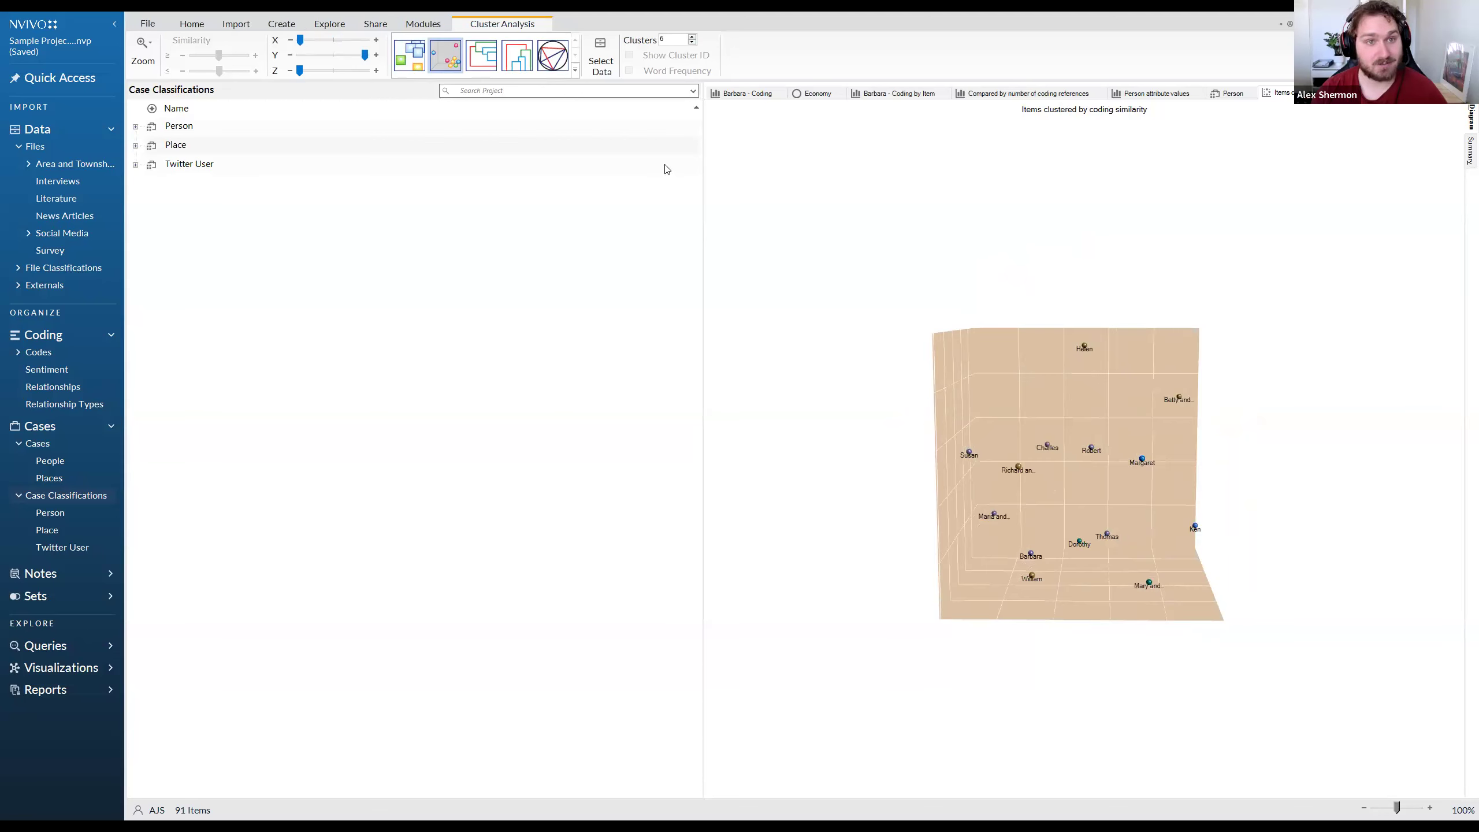
View the analysis as a circle graph and return to the horizontal dendrogram
click(552, 56)
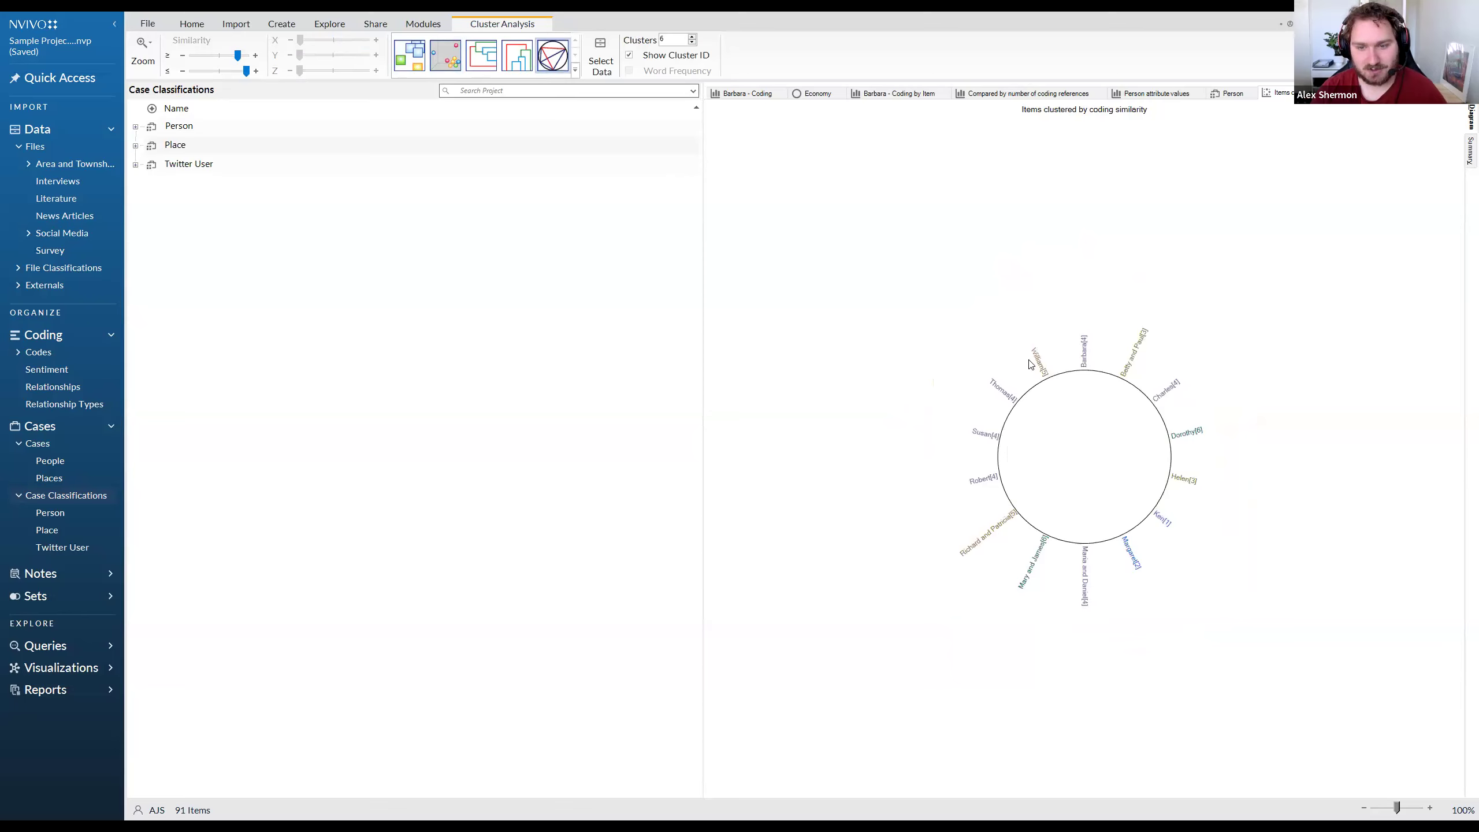
click(575, 69)
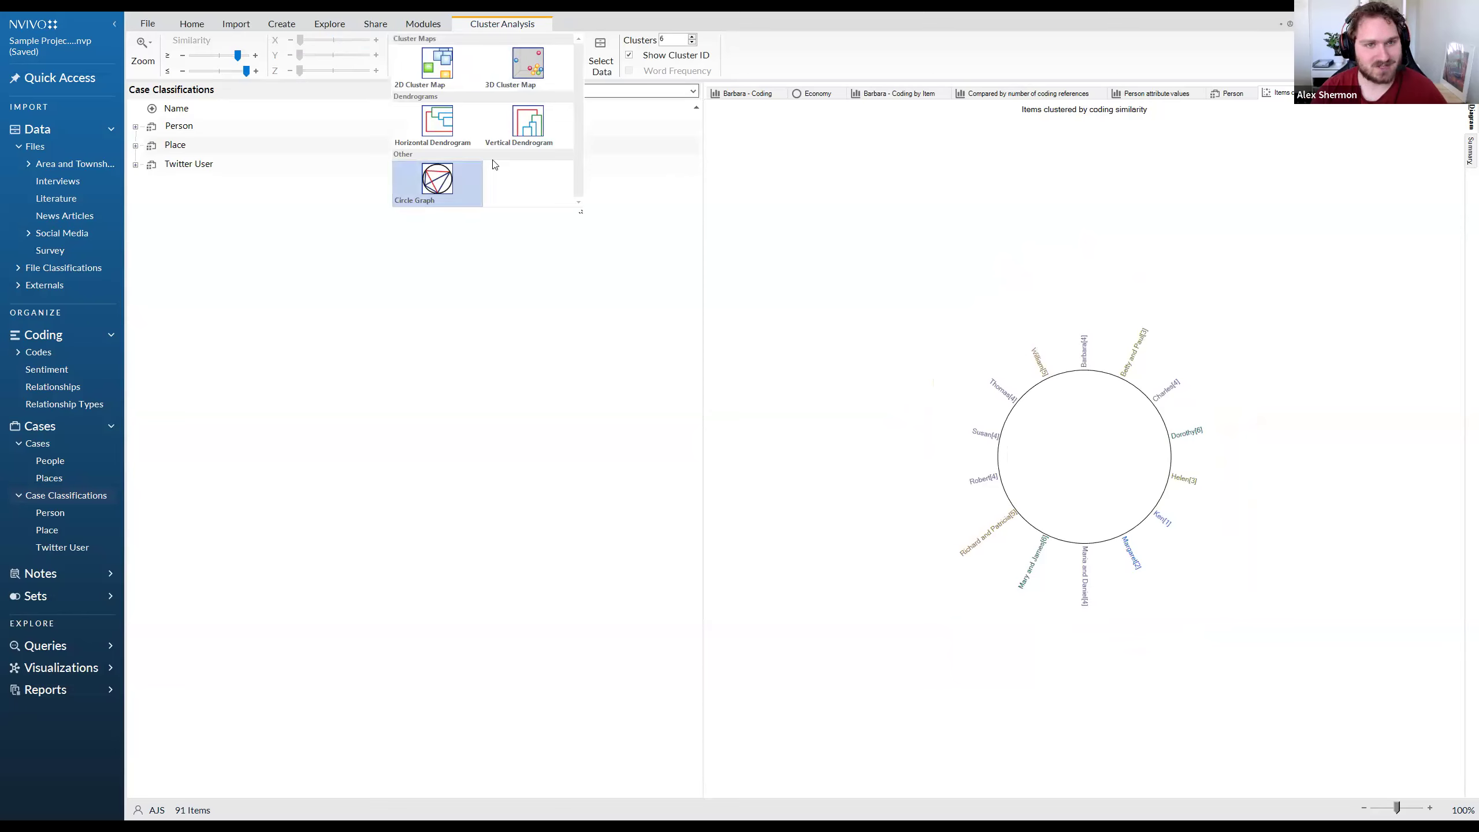
click(466, 146)
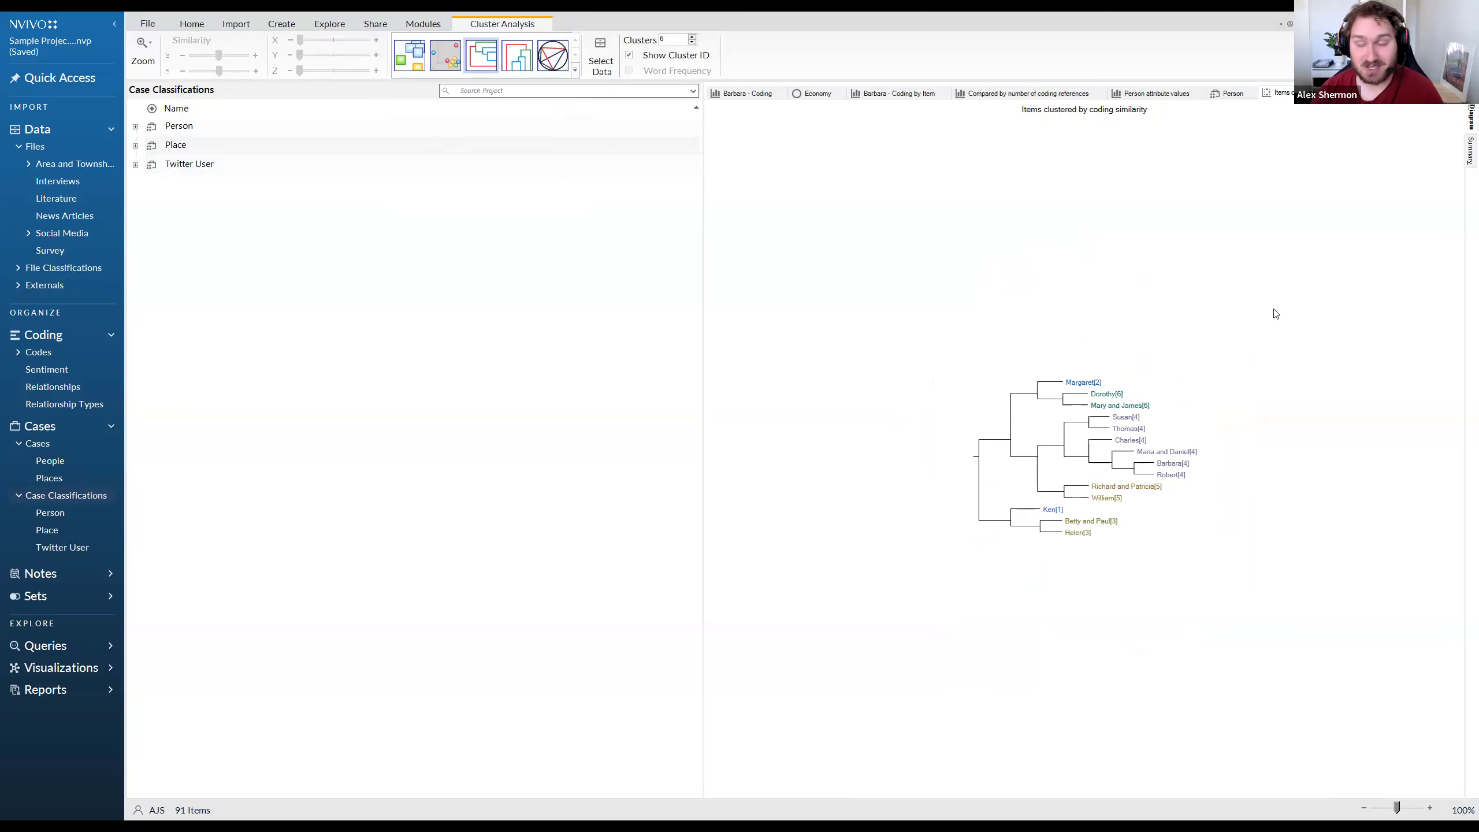
Review the Jaccard's coefficients for the file pairs in the cluster analysis summary
click(1463, 143)
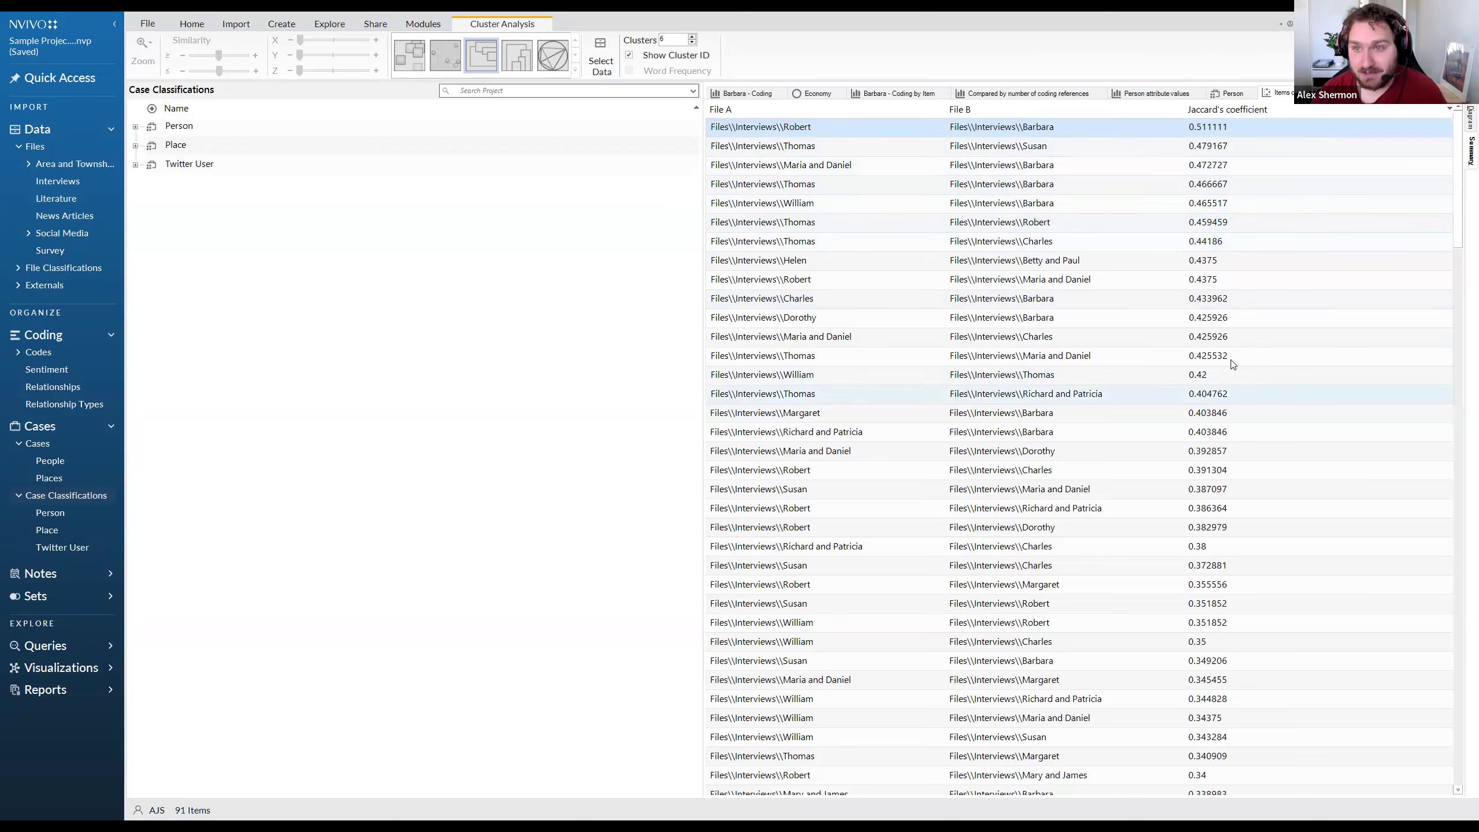
click(322, 23)
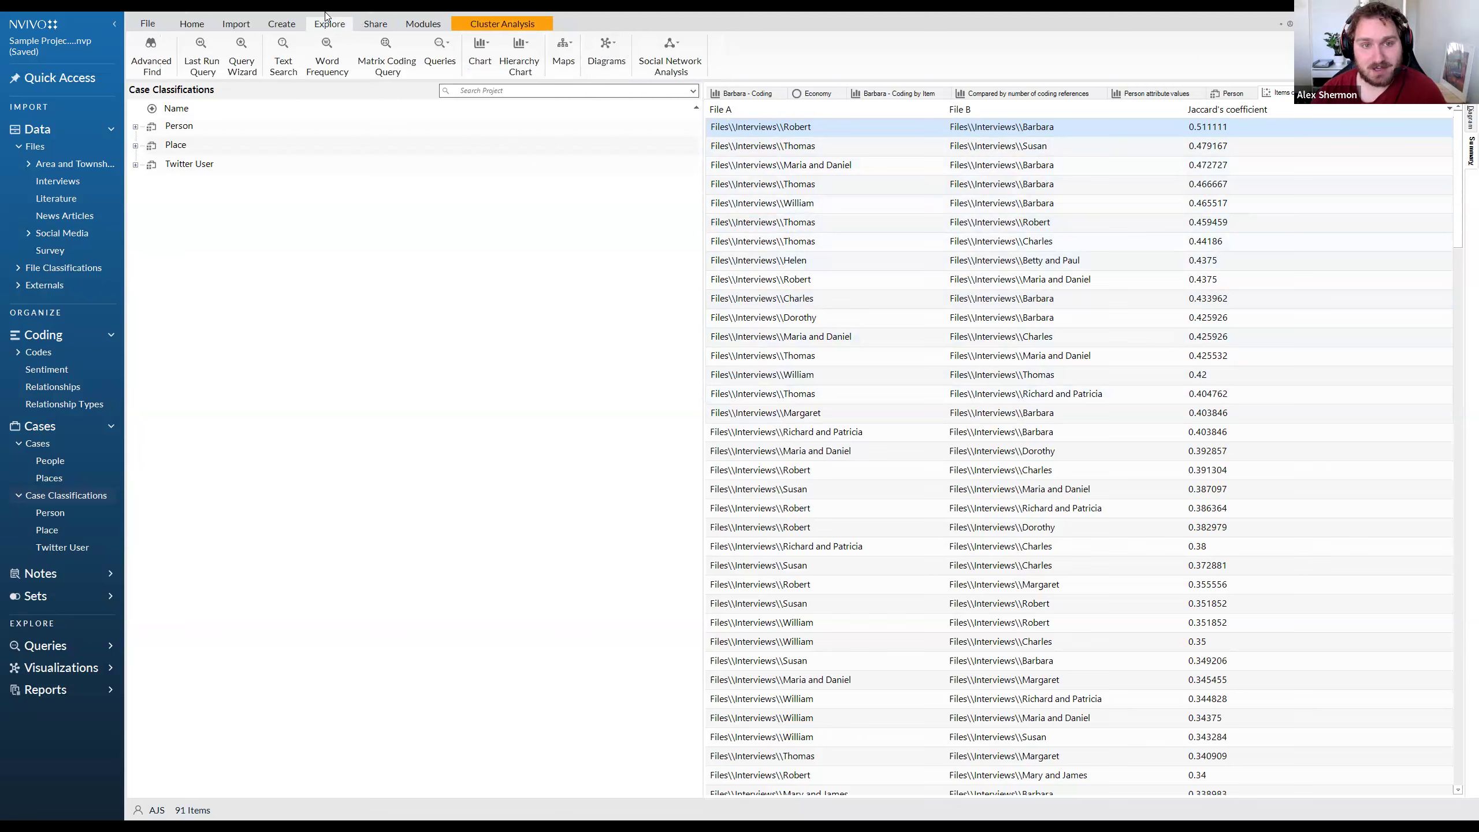
click(611, 68)
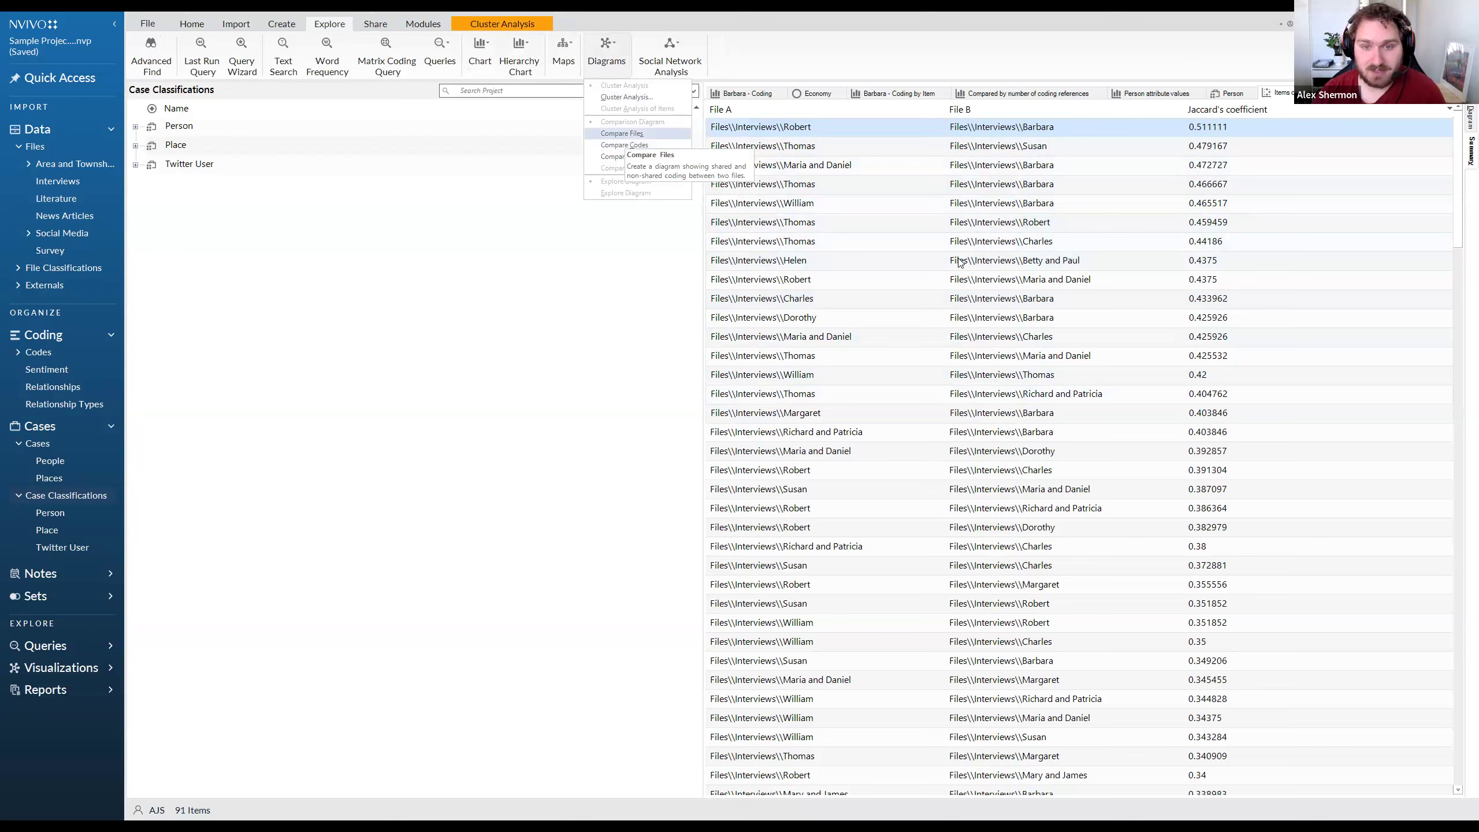
key(Return)
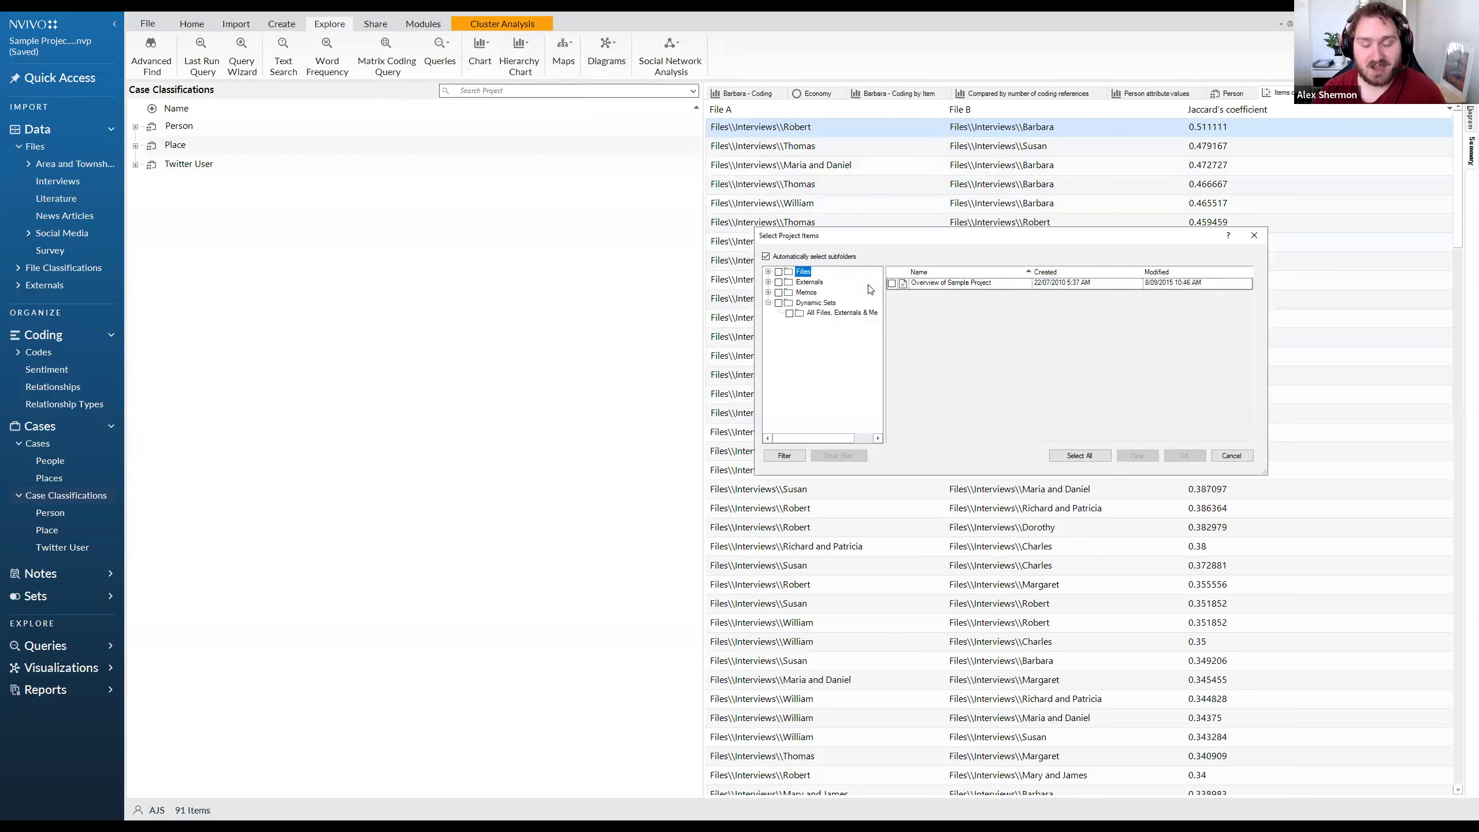
click(768, 272)
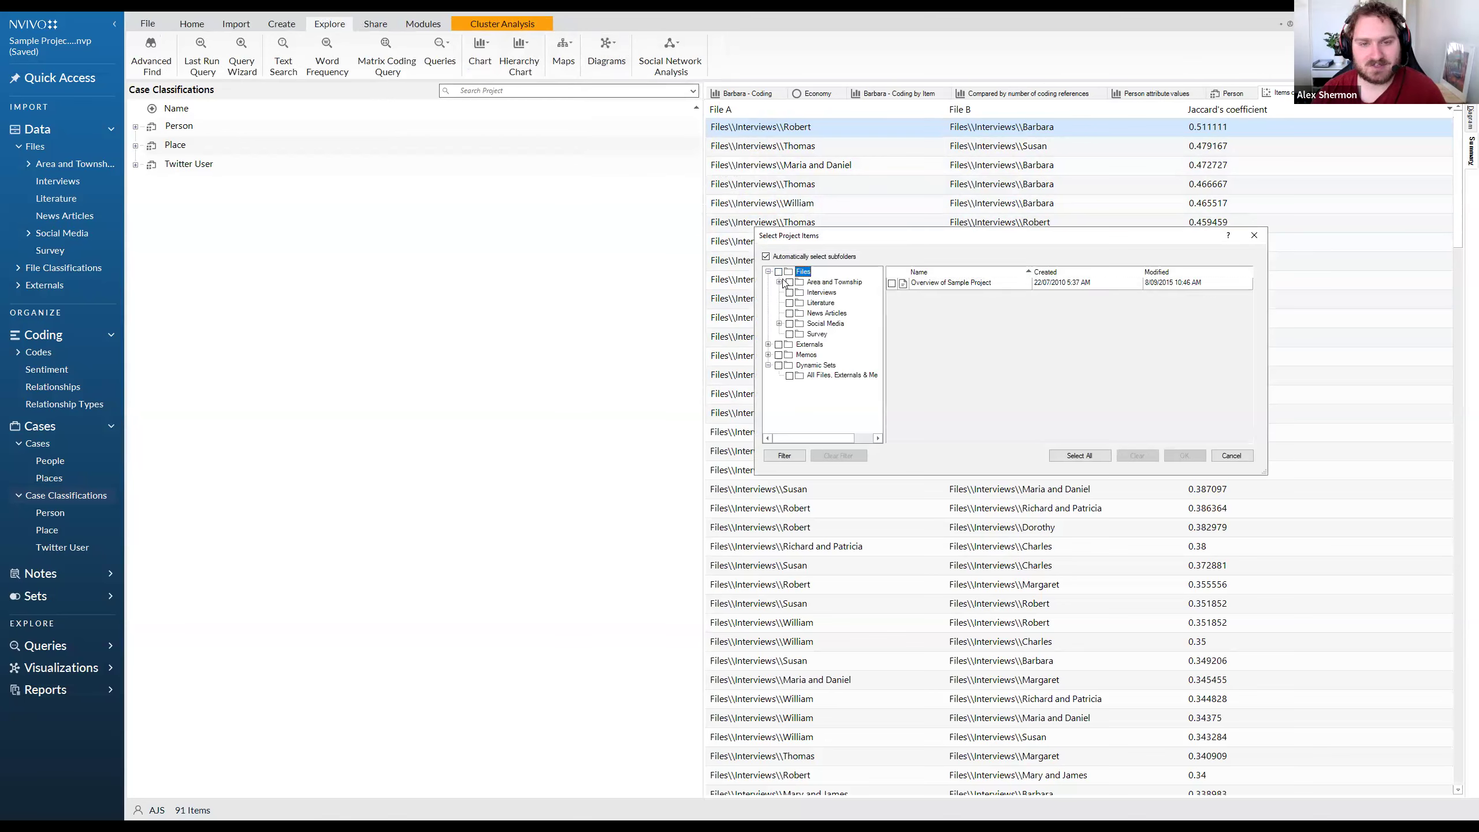
click(821, 292)
click(892, 284)
drag(1253, 326, 1253, 408)
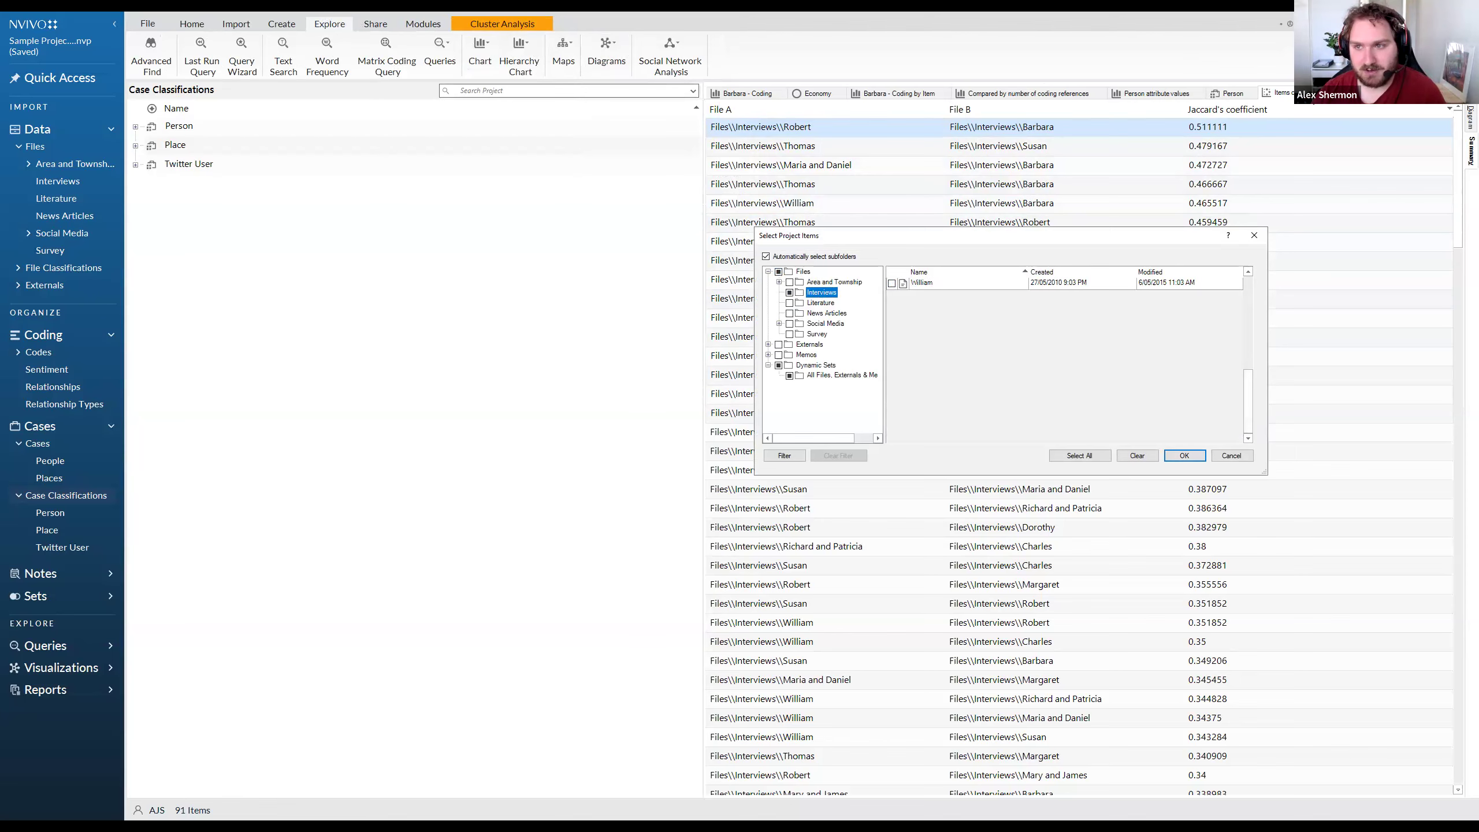
Return to the cluster diagram, start a Compare Files diagram and select the first file in the Interviews folder
click(1463, 121)
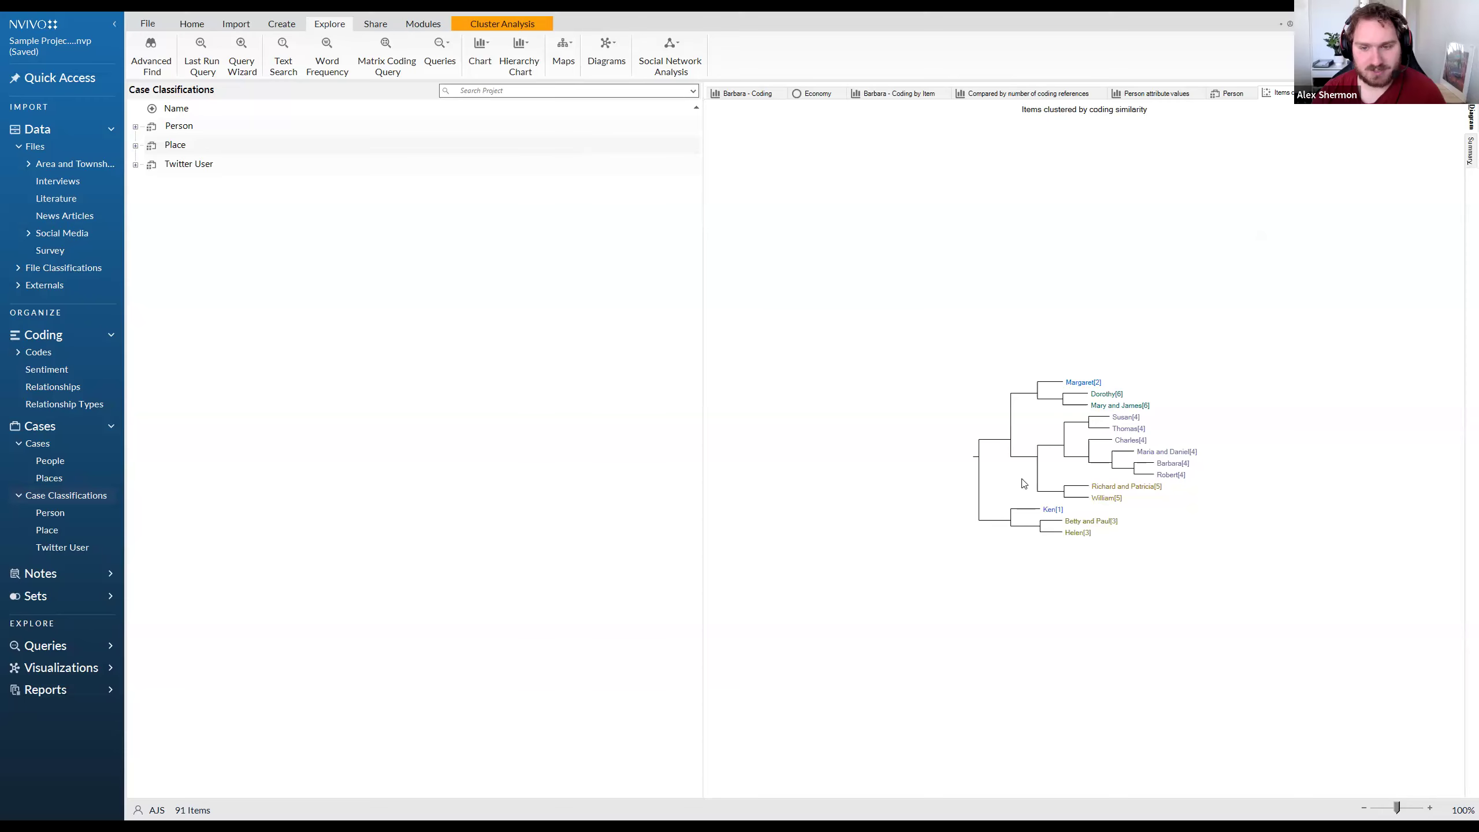
click(603, 53)
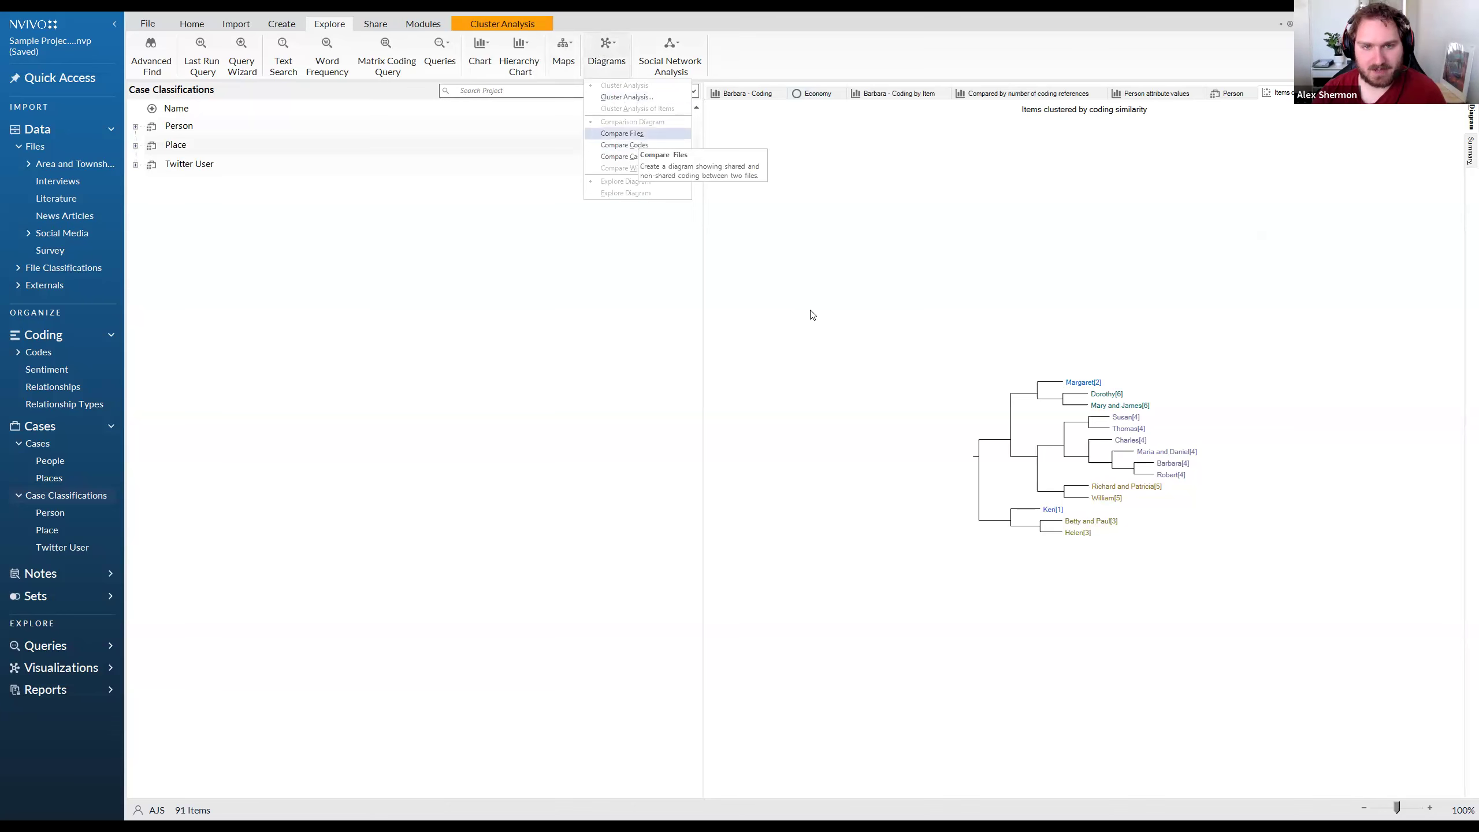
key(Return)
click(856, 281)
click(931, 272)
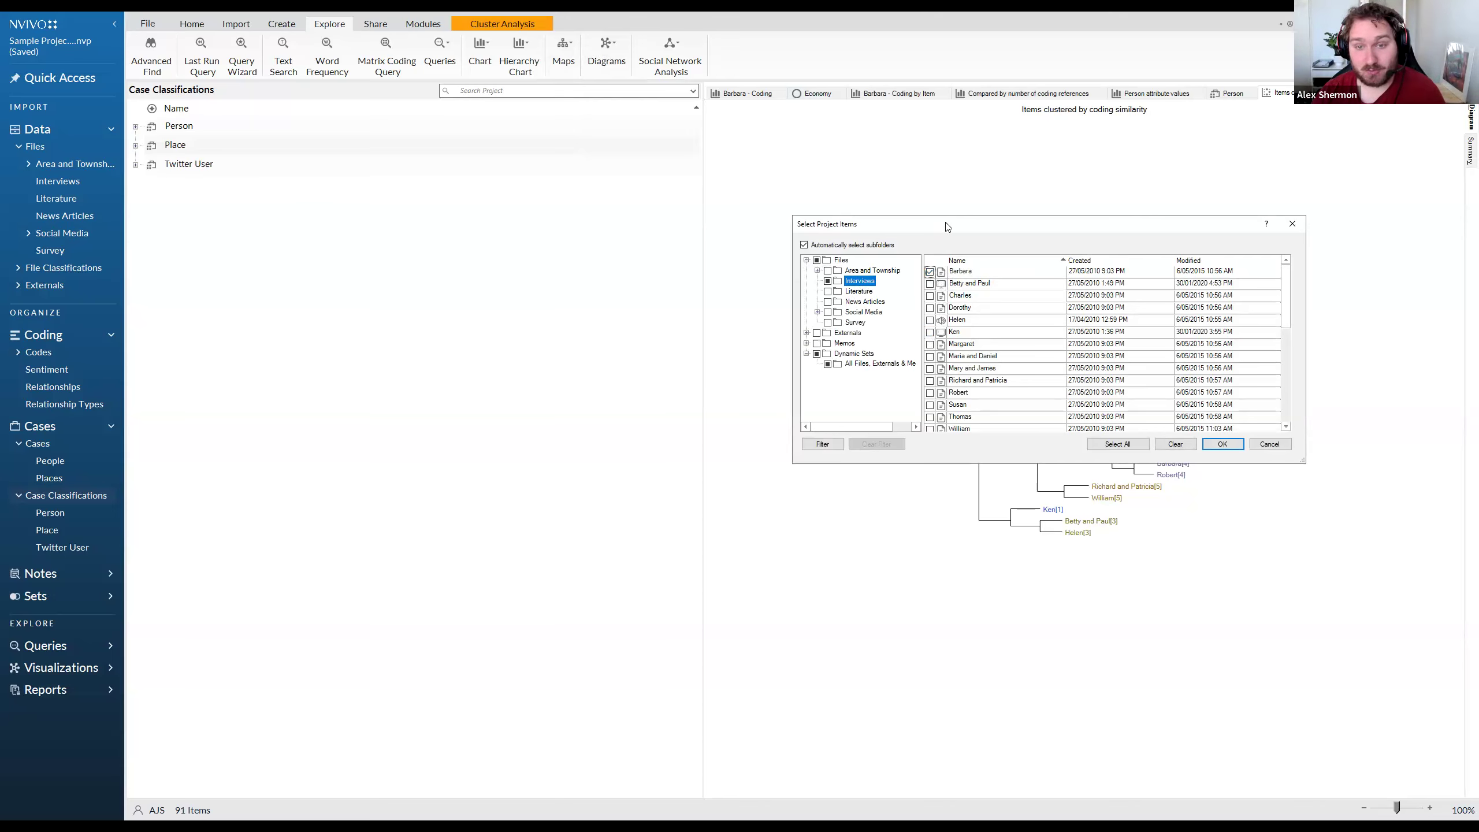
Add the only interview file in cluster 2 as the second file and create the comparison diagram
drag(948, 226, 918, 121)
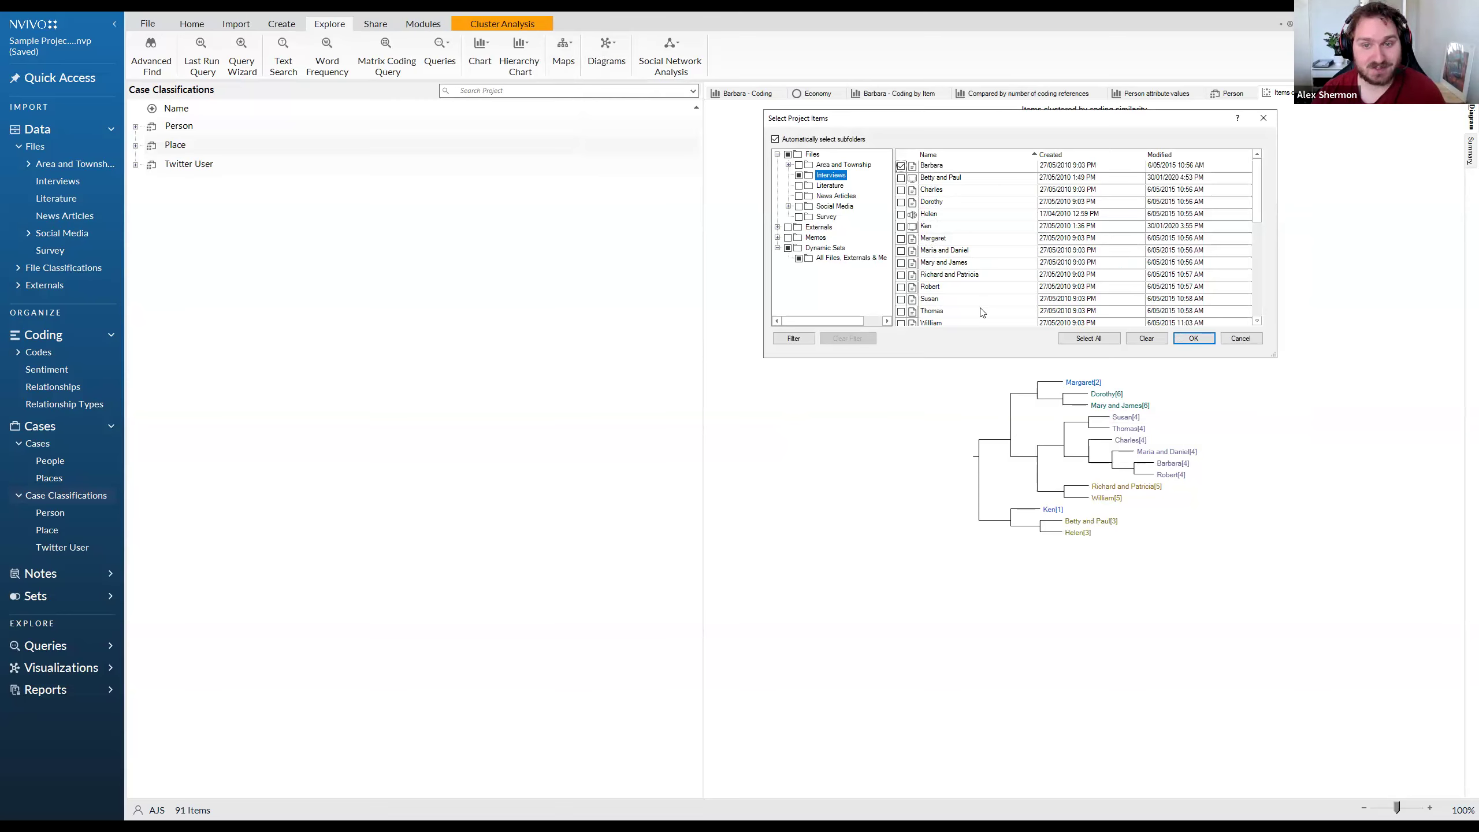
scroll(1141, 379, down, 3)
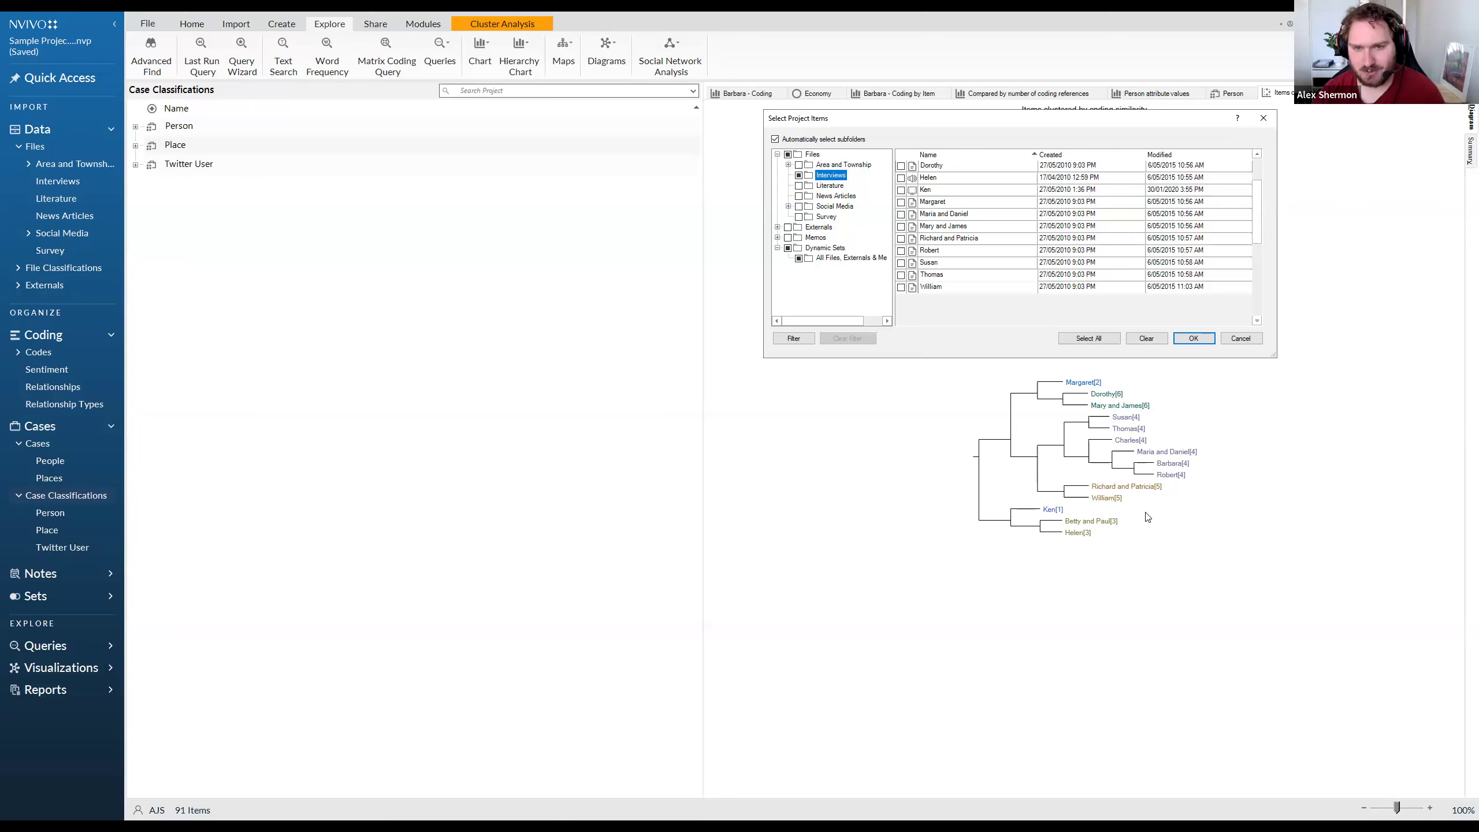
click(902, 202)
scroll(903, 204, up, 3)
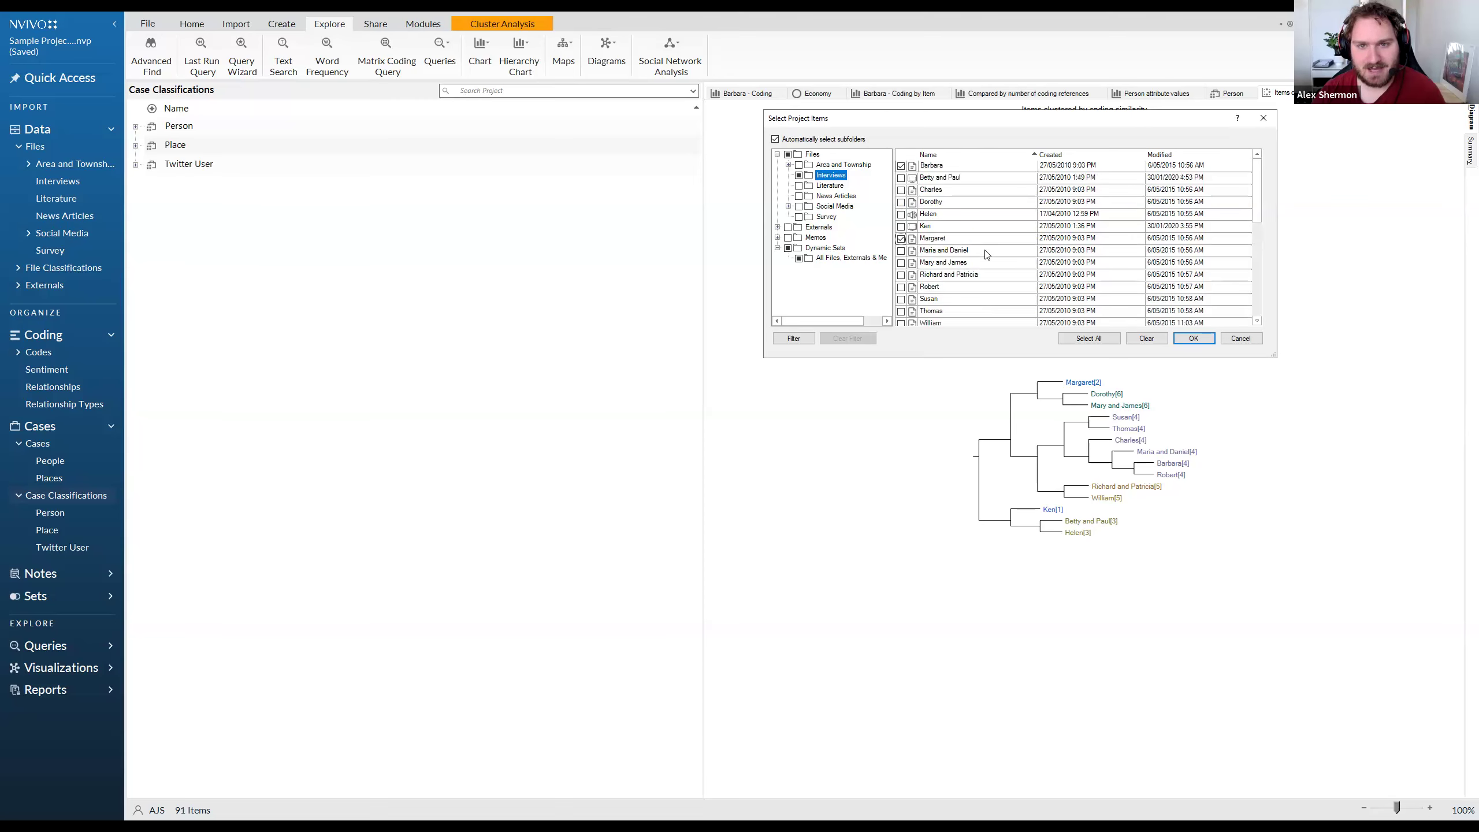
click(901, 252)
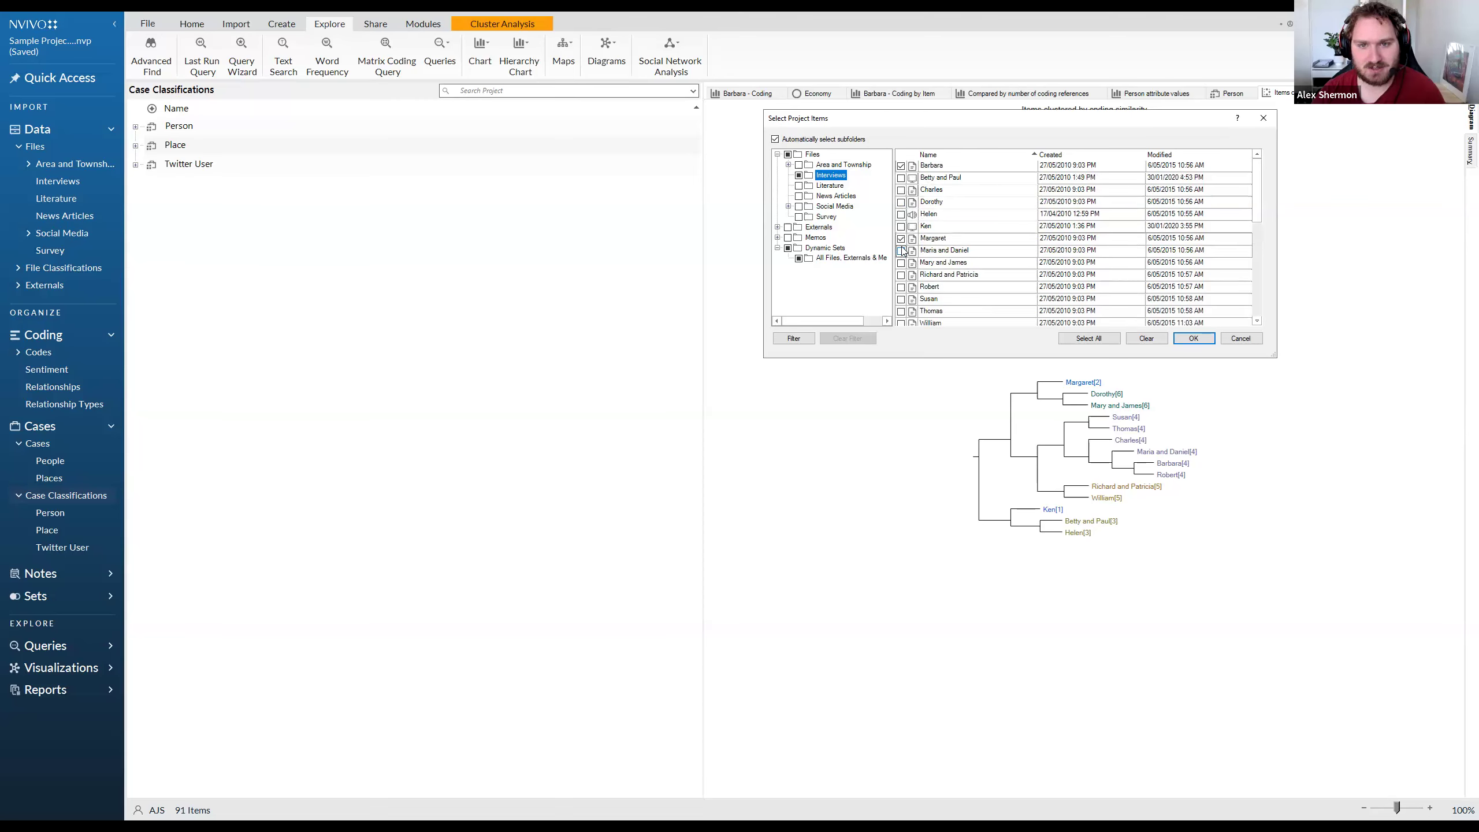
click(901, 263)
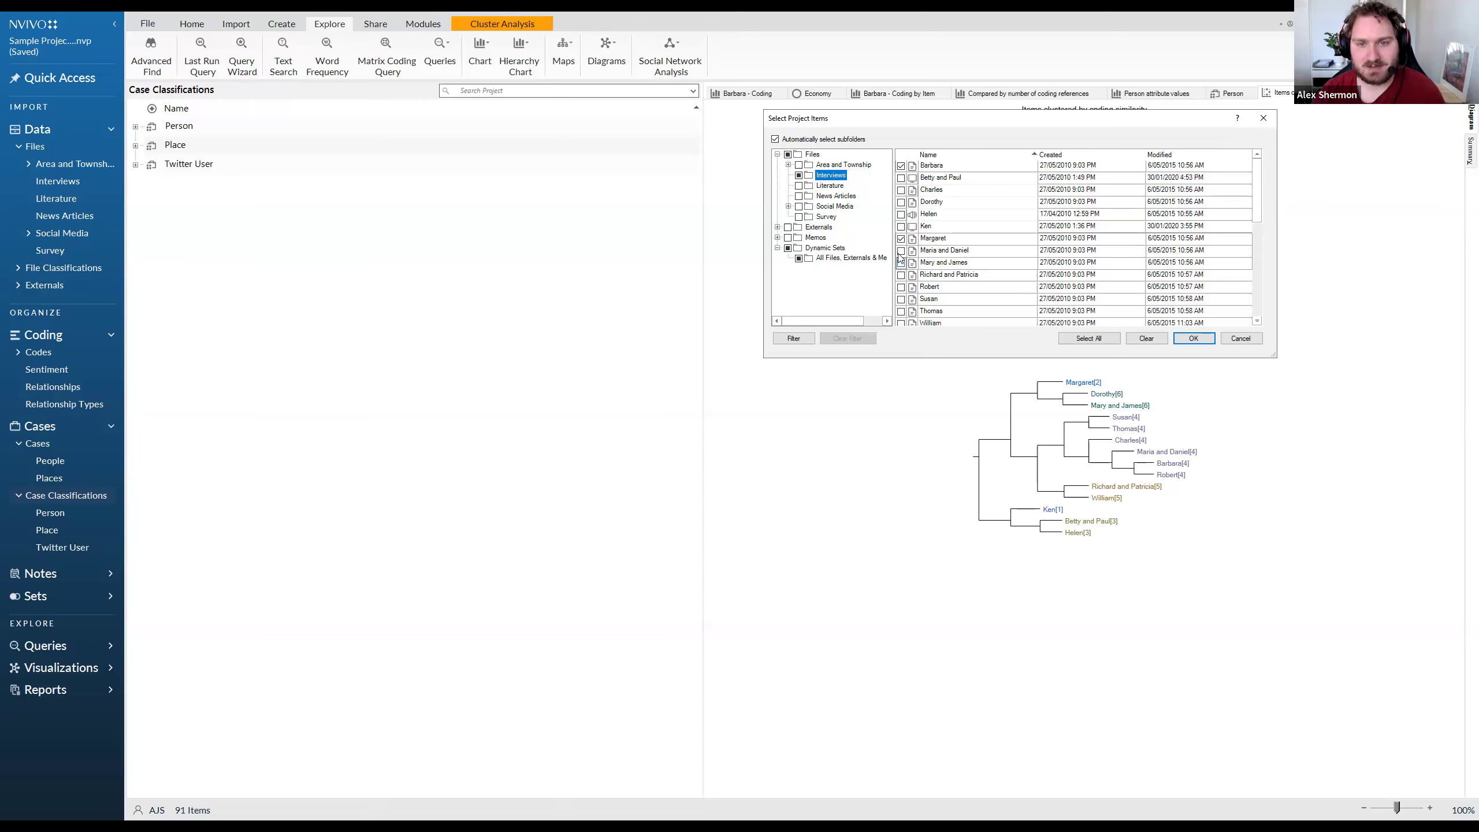
click(901, 251)
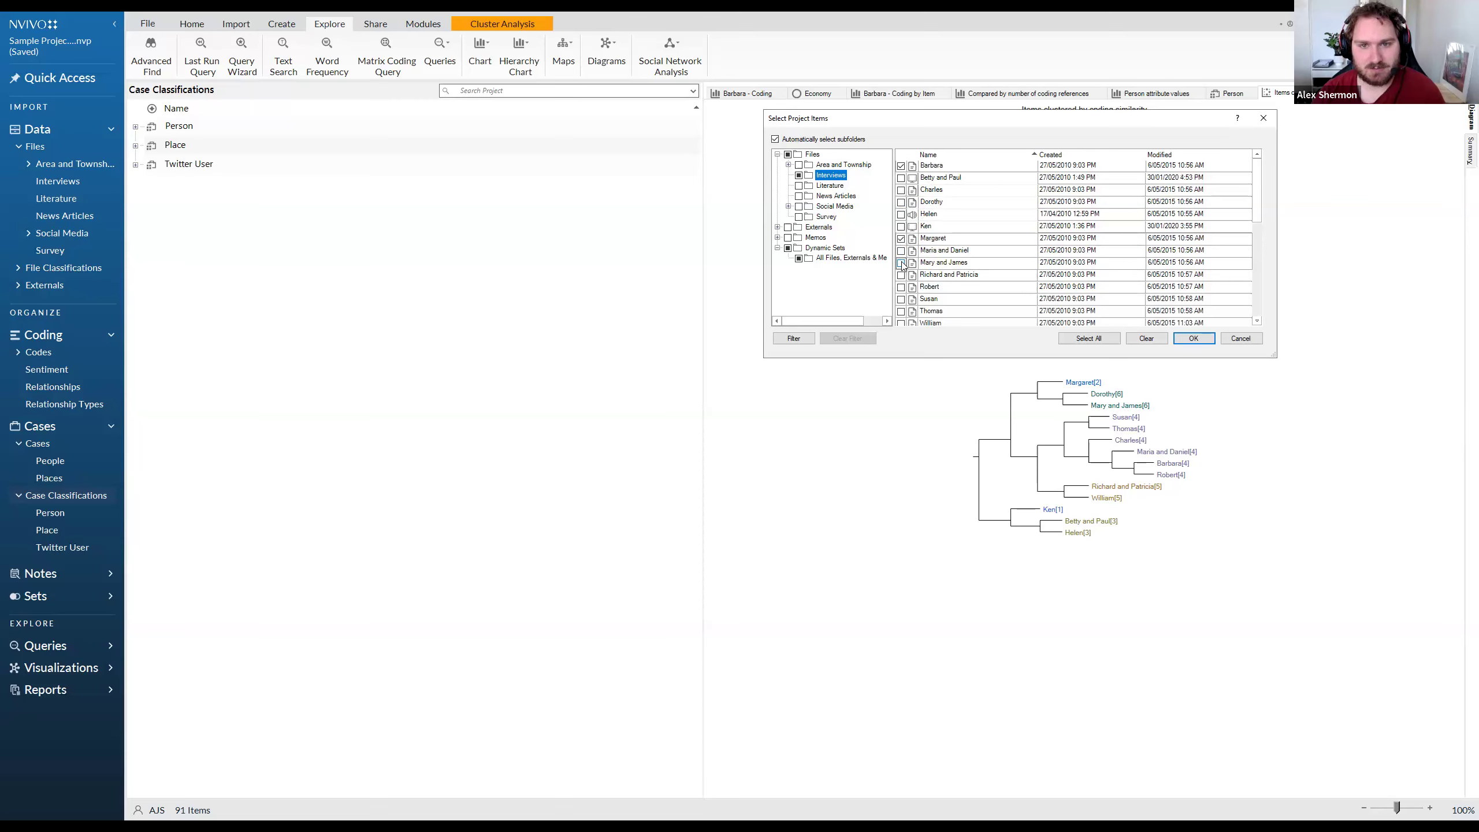
click(1193, 339)
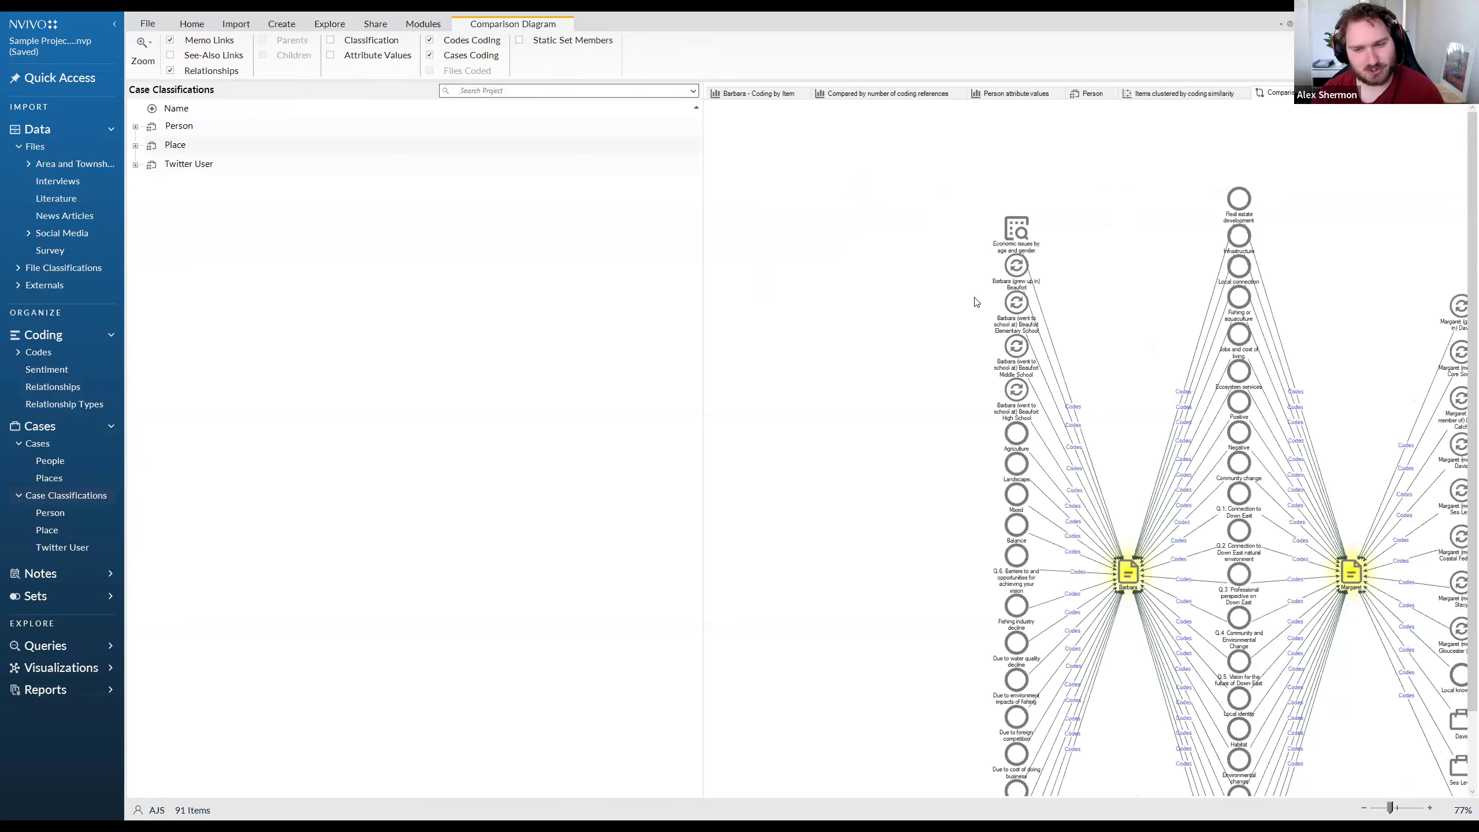
Examine the comparison diagram by highlighting the items linked only to the second file, only to the first file, and to both
mouse_move(991, 447)
mouse_down()
mouse_move(983, 417)
mouse_move(941, 468)
mouse_move(984, 458)
mouse_up()
mouse_move(894, 430)
mouse_down()
mouse_move(848, 434)
mouse_move(894, 435)
mouse_up()
right_click(1107, 460)
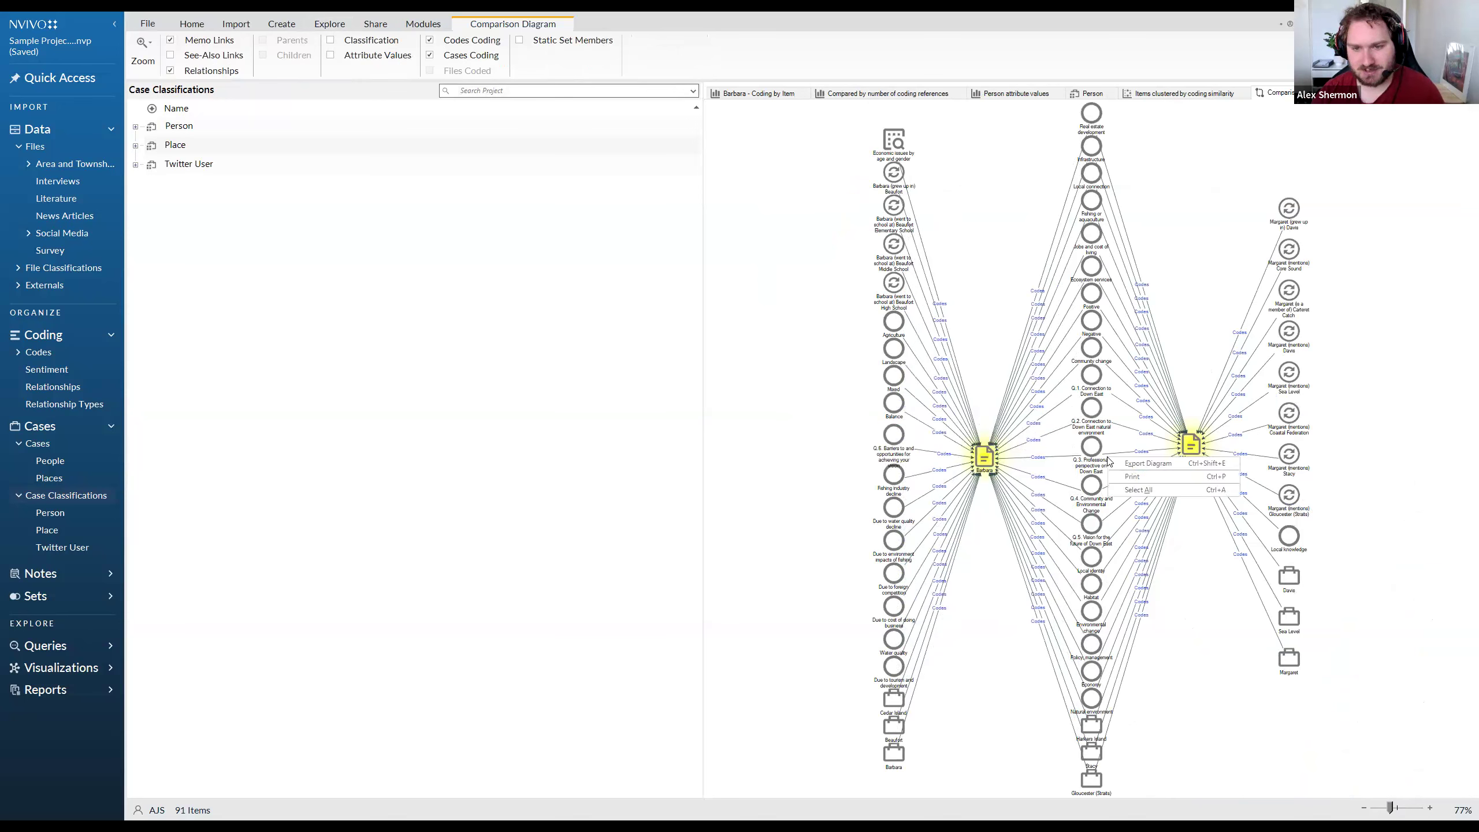
key(Escape)
click(1194, 446)
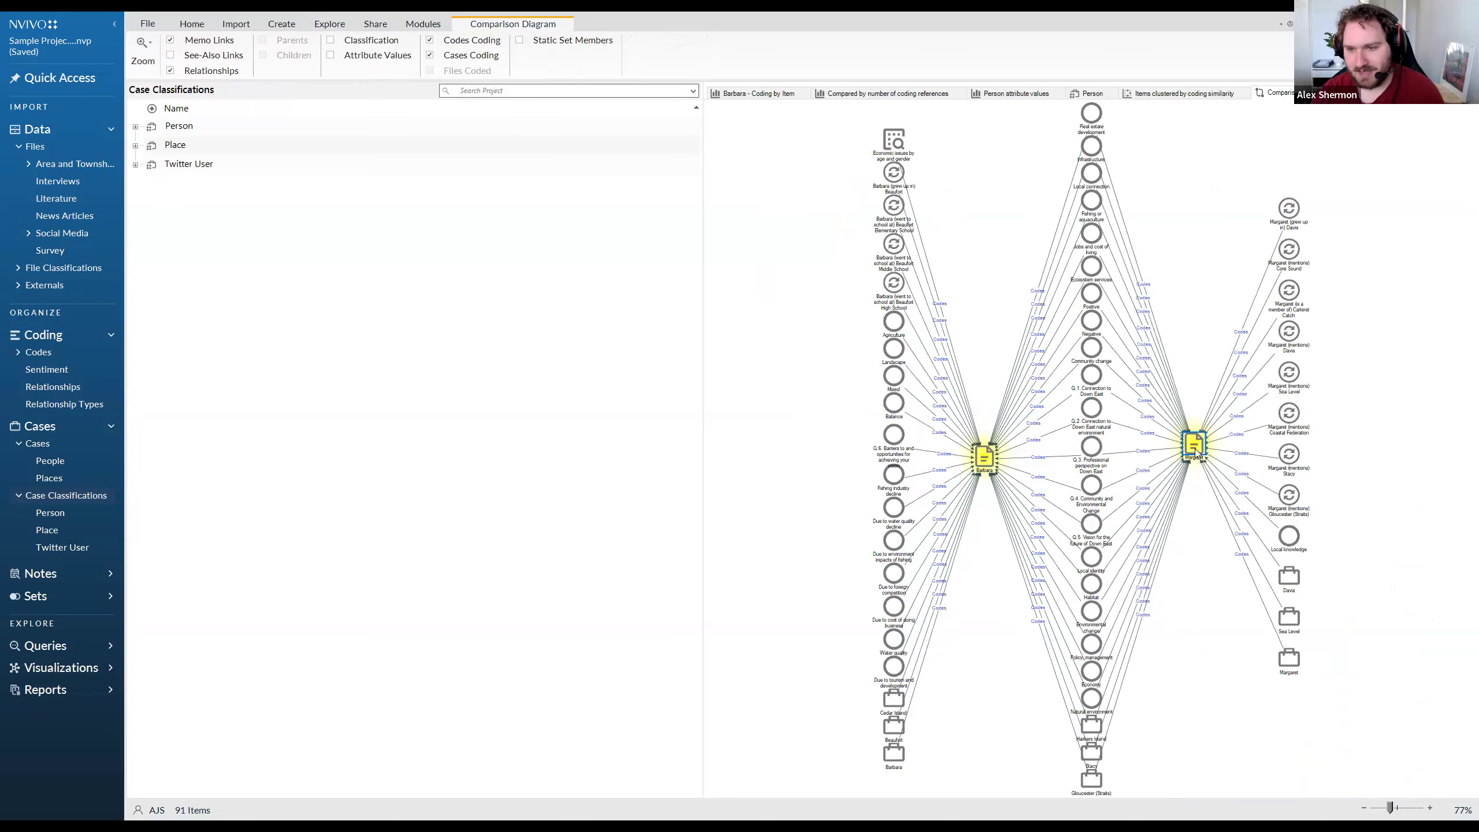
drag(1239, 703, 1363, 158)
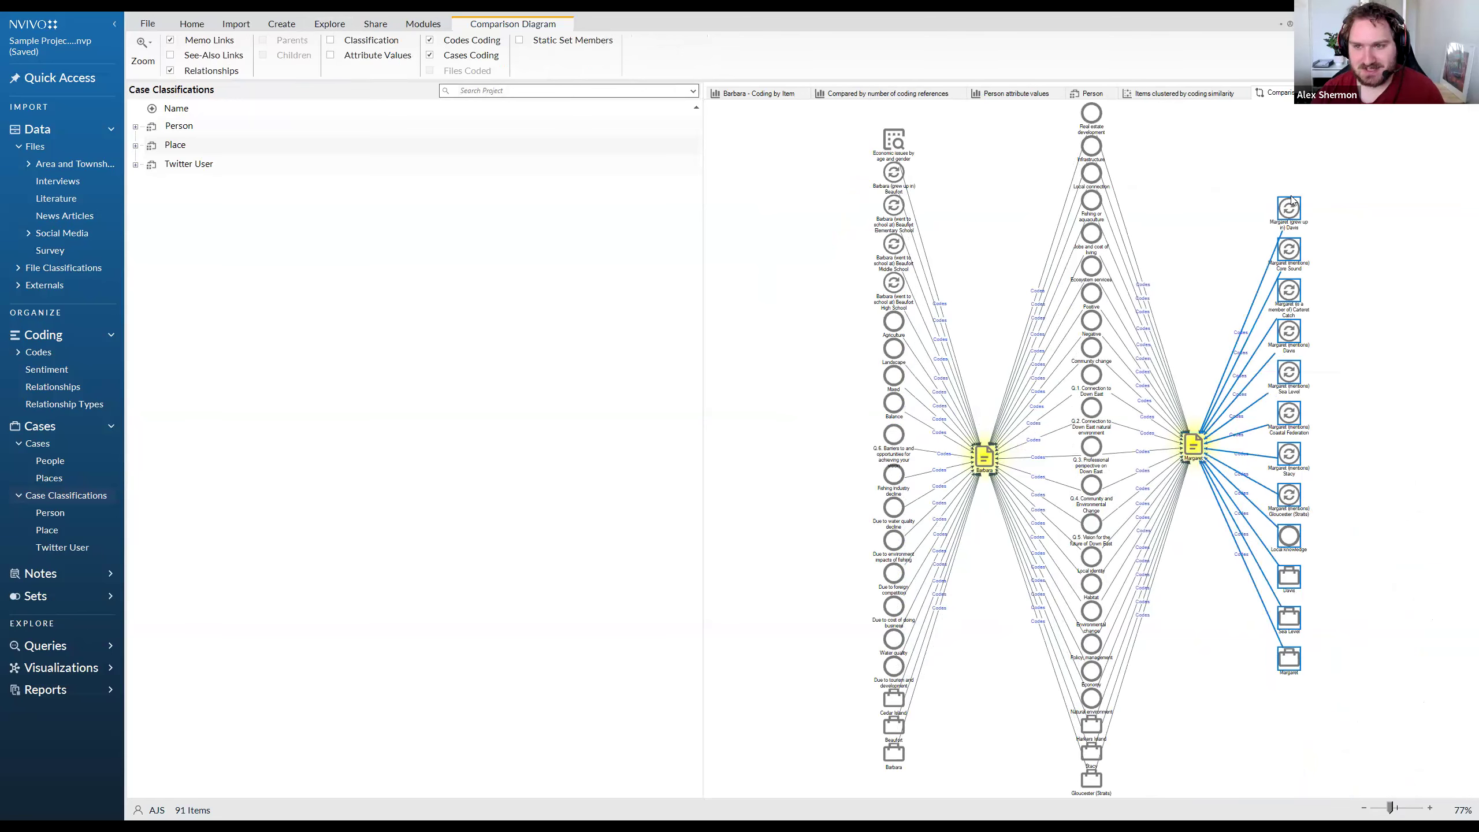
click(1310, 558)
drag(1403, 666, 1251, 182)
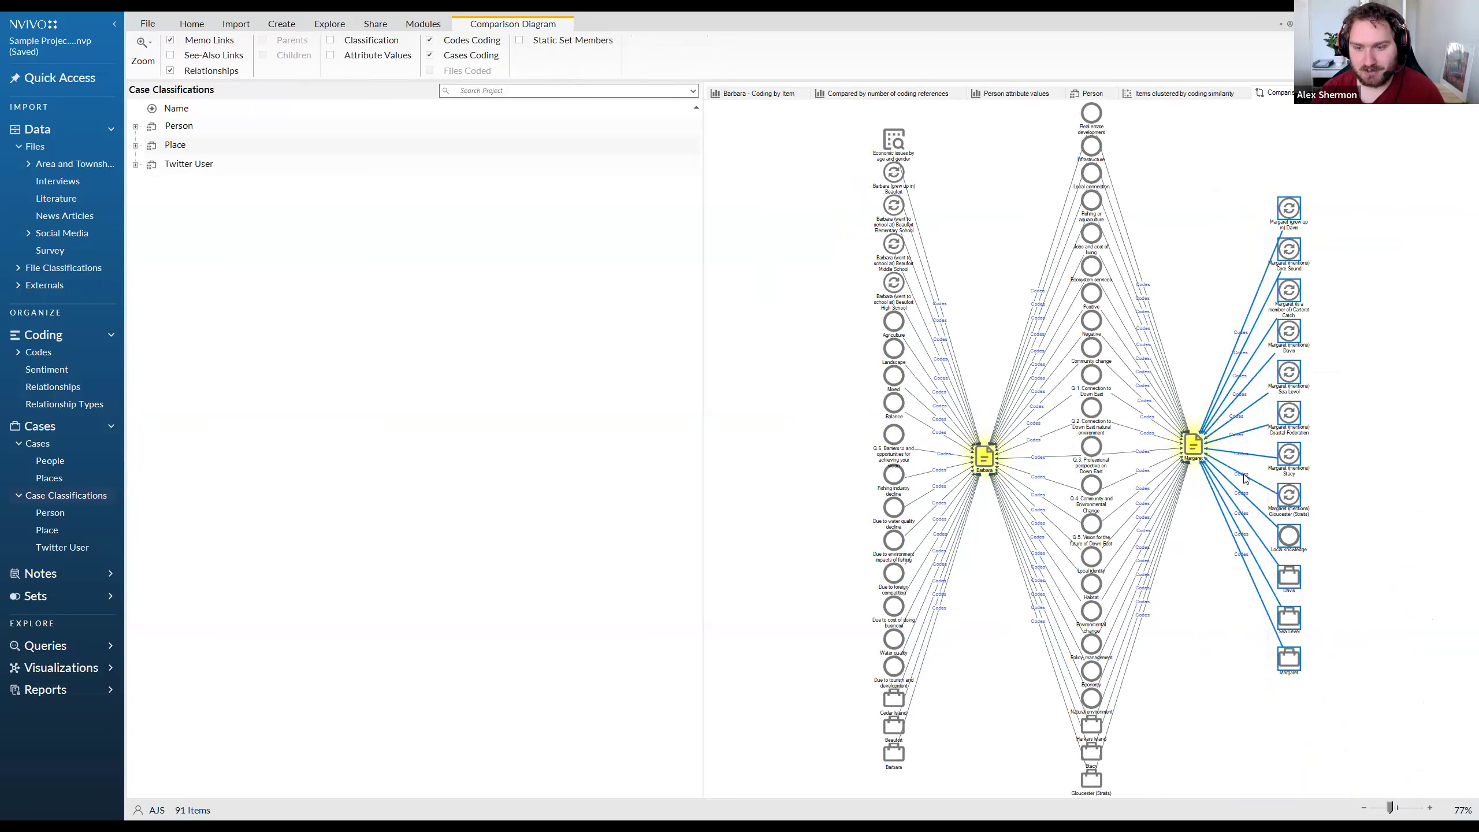
drag(827, 771, 934, 135)
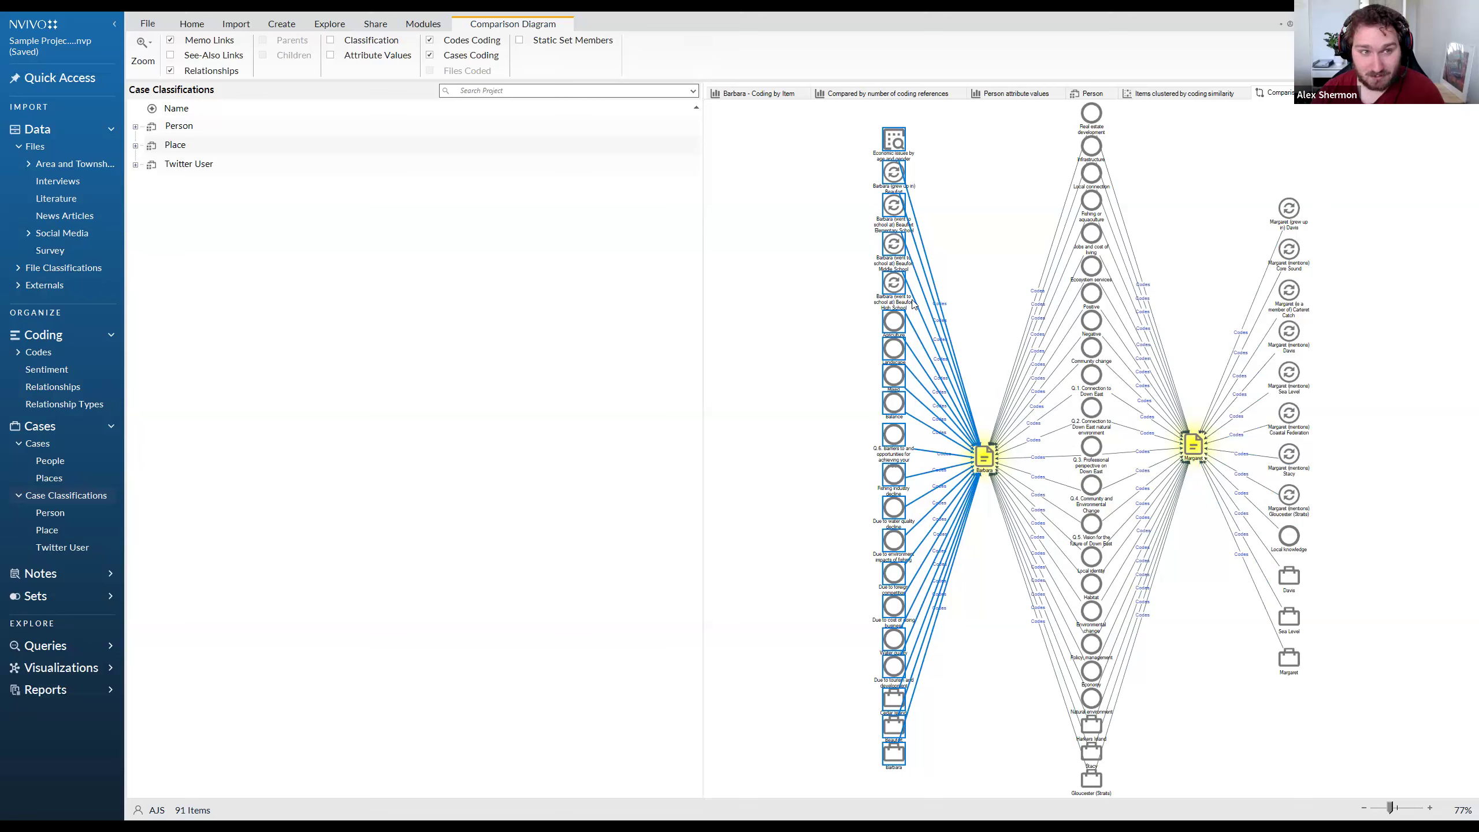
click(1003, 604)
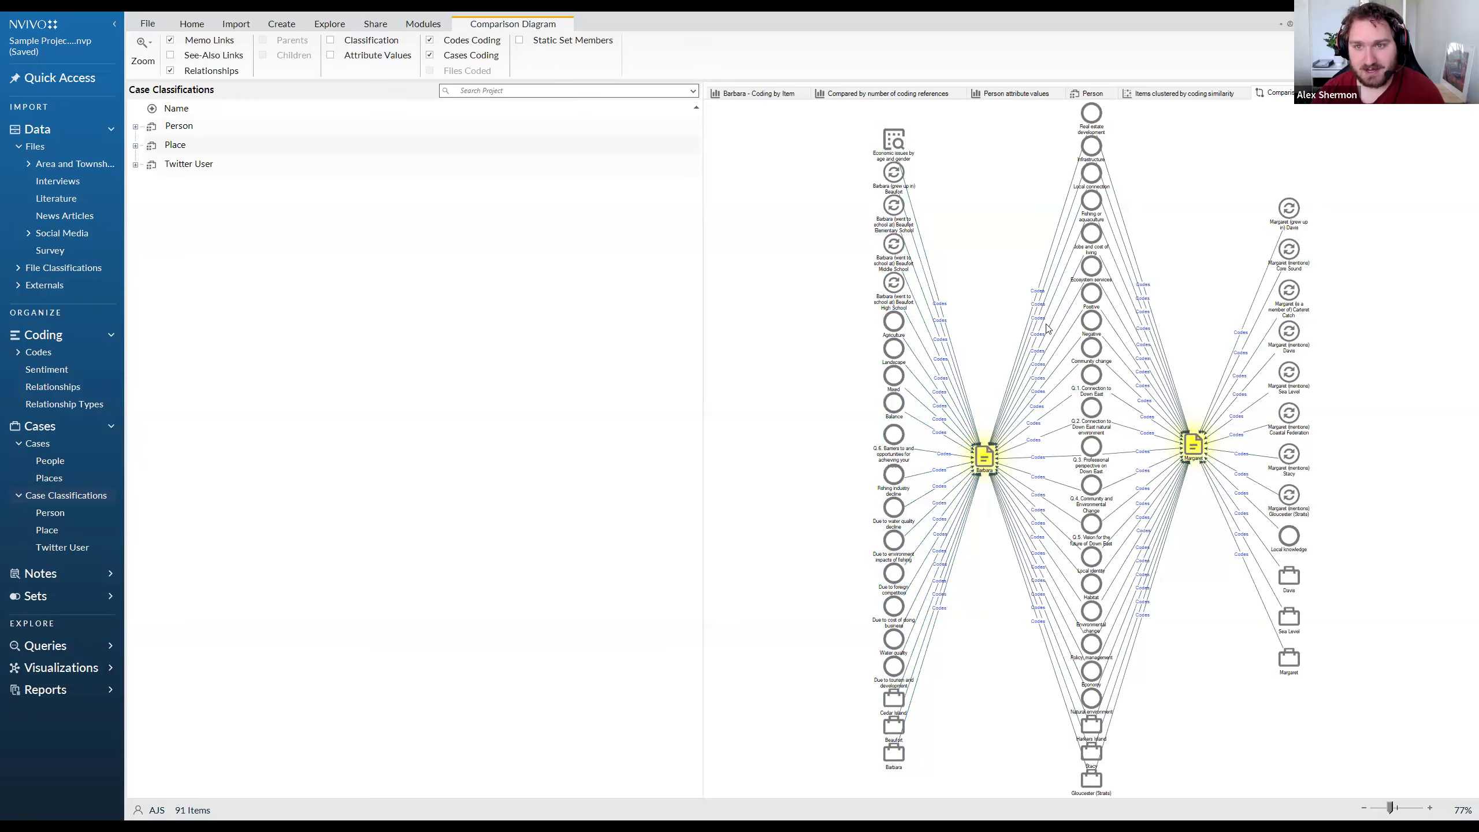
drag(1061, 124, 1124, 779)
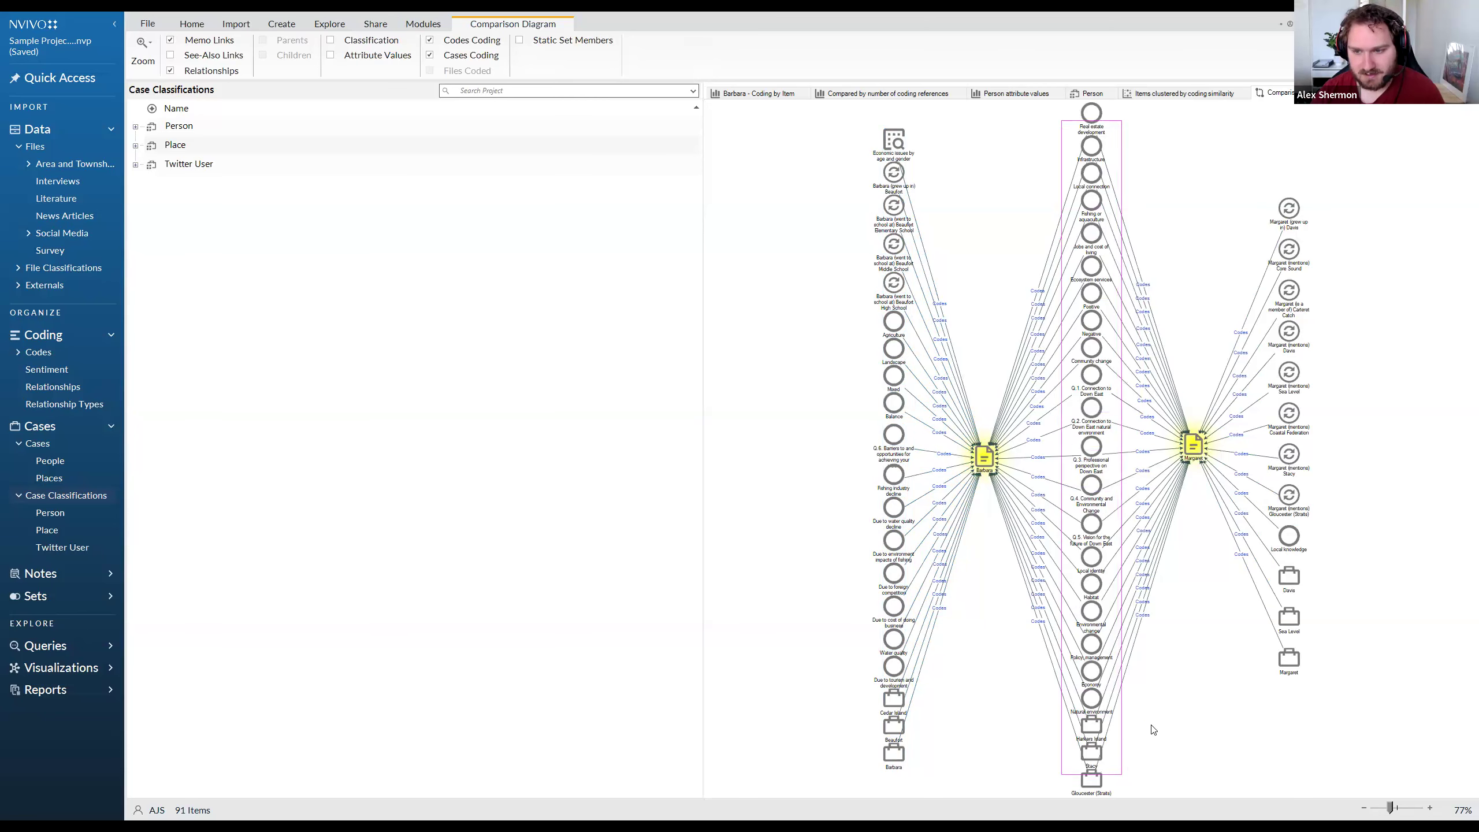
click(1179, 679)
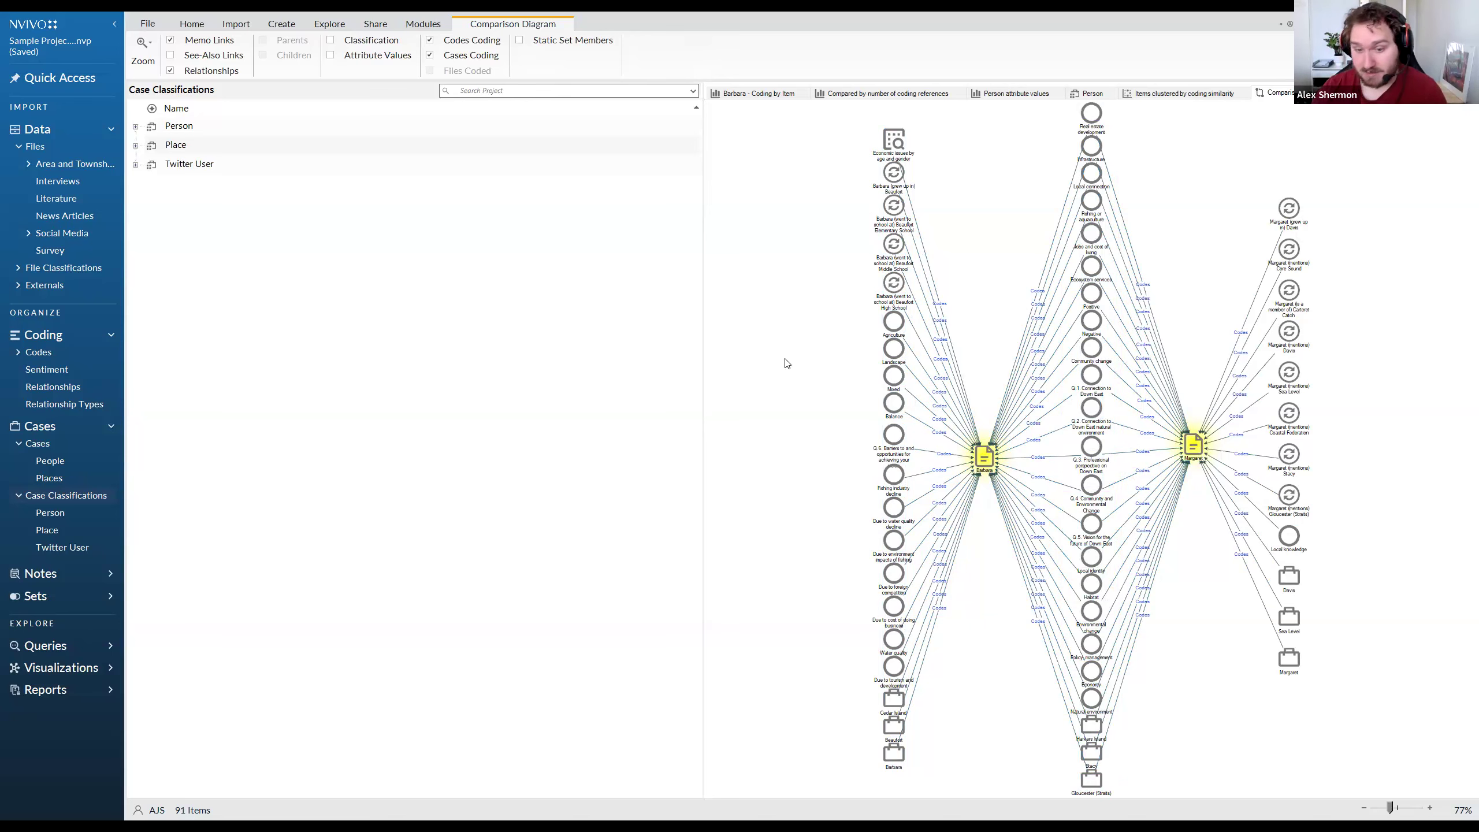
Hide the cases coding, memo links and relationships in the comparison diagram
click(429, 56)
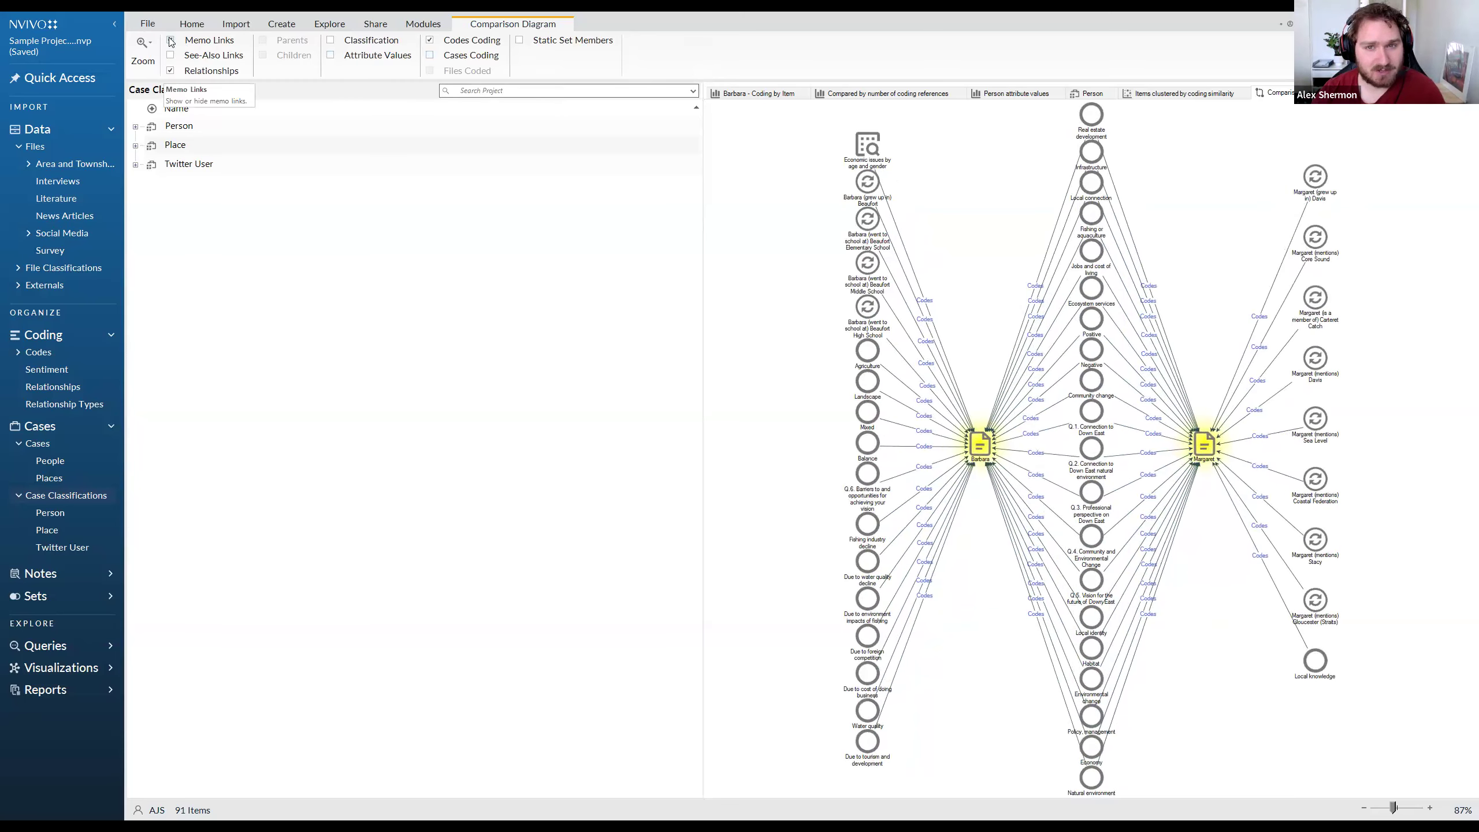
click(174, 74)
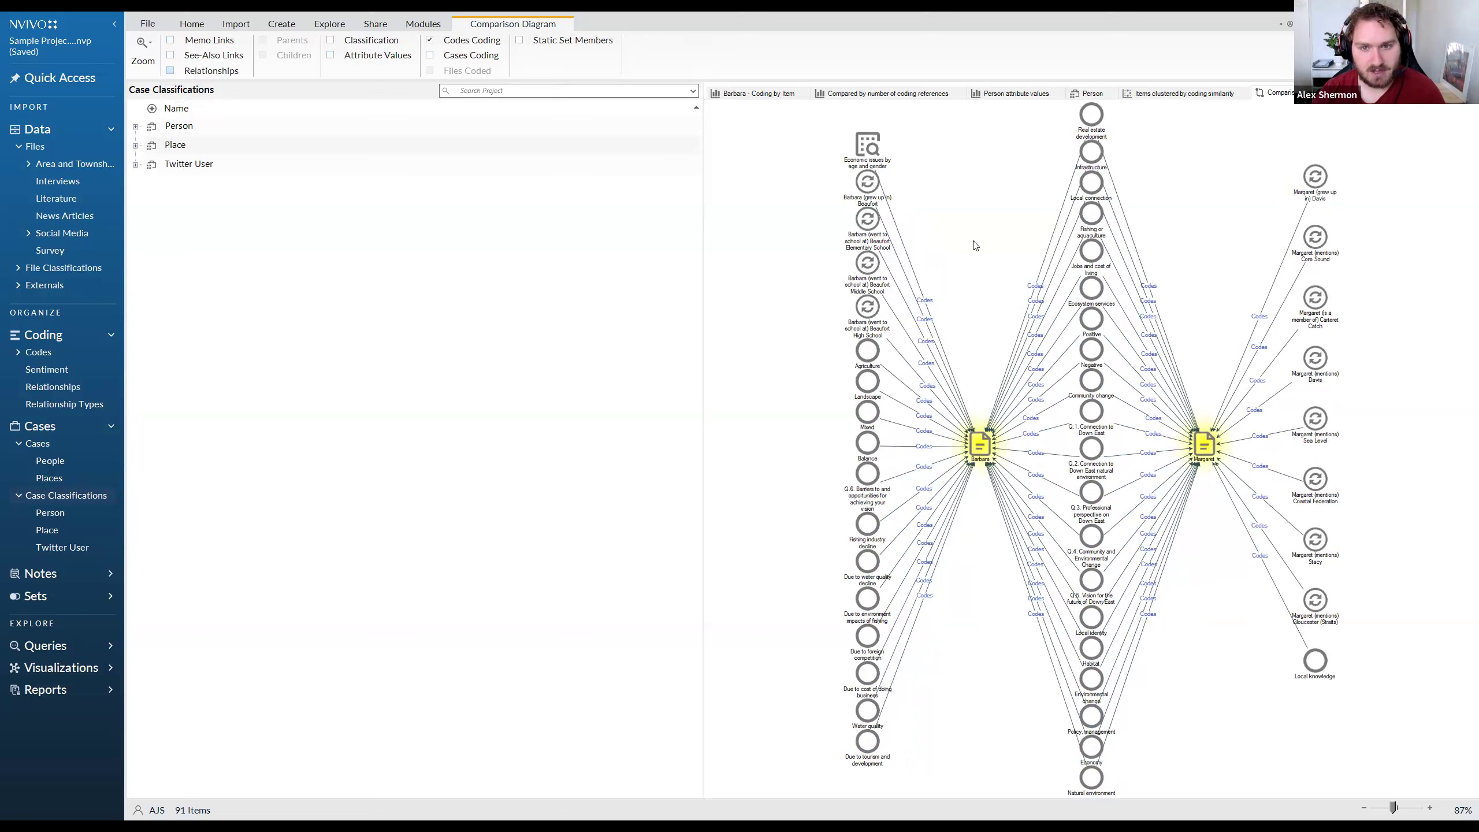
mouse_move(868, 307)
mouse_down()
mouse_move(818, 290)
mouse_move(790, 303)
mouse_move(870, 307)
mouse_up()
click(823, 214)
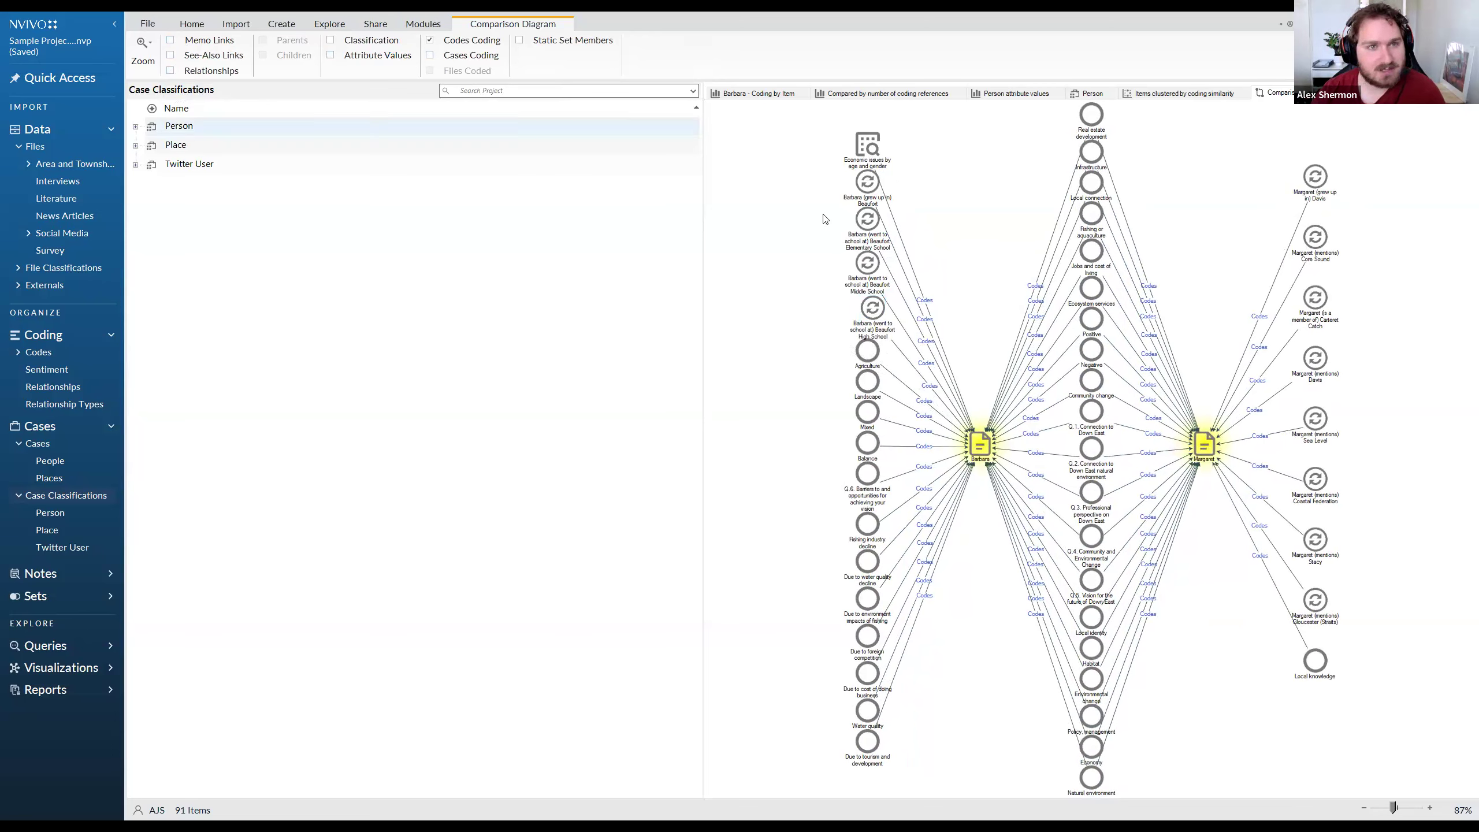
Hide the codes coding and show the attribute values of the two compared files instead
click(432, 40)
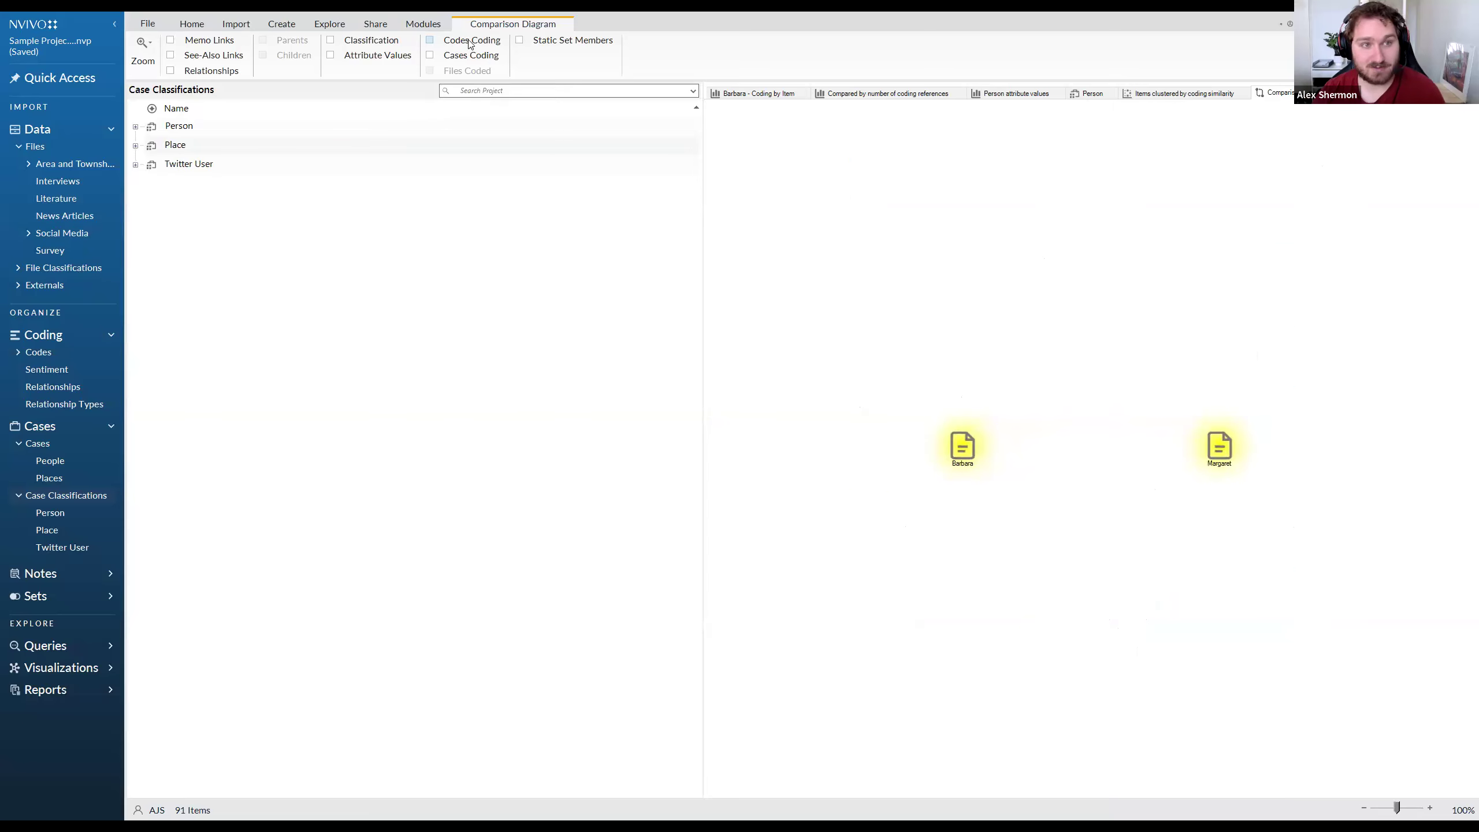
click(465, 43)
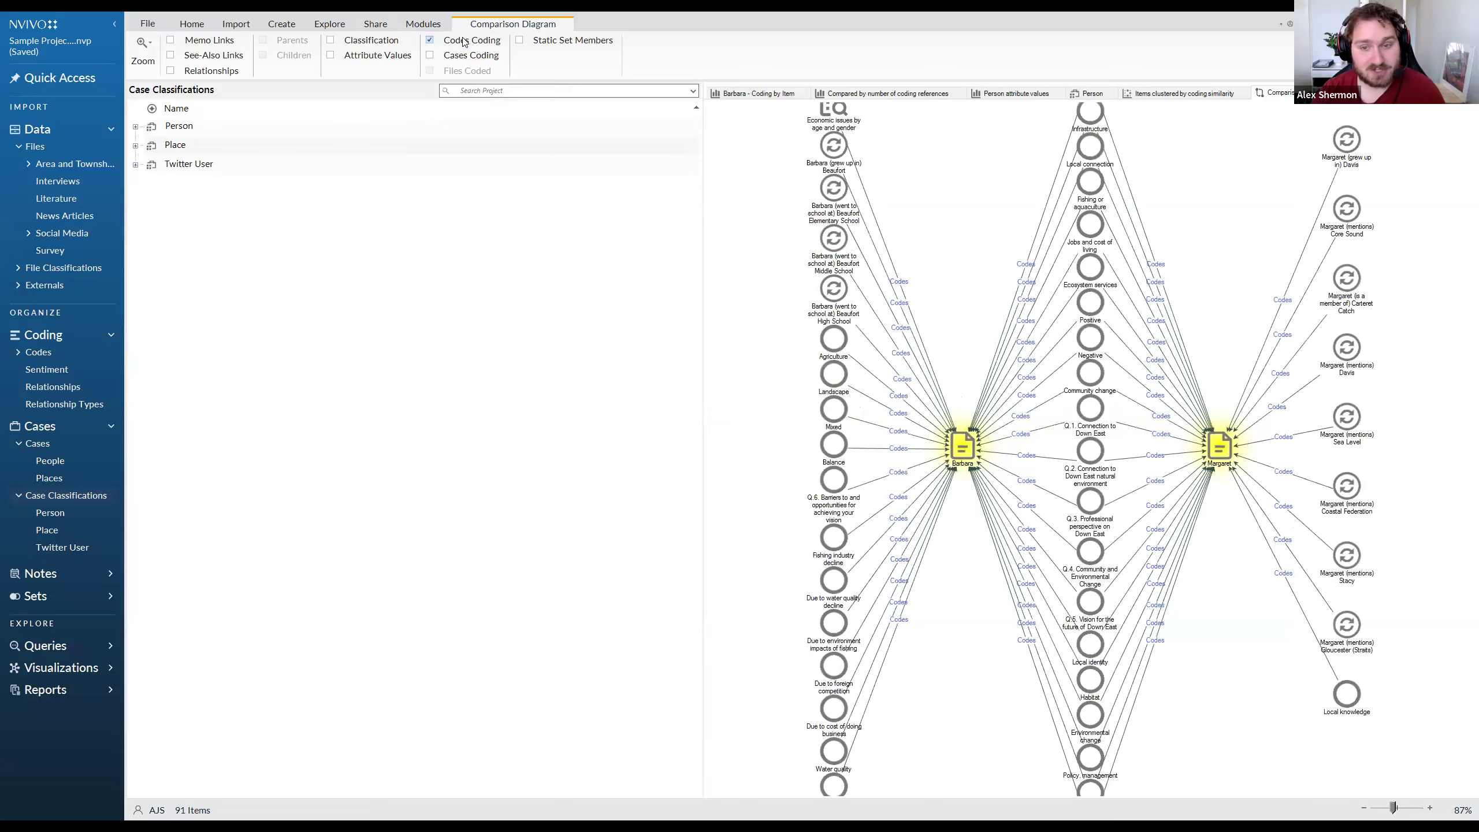
click(464, 42)
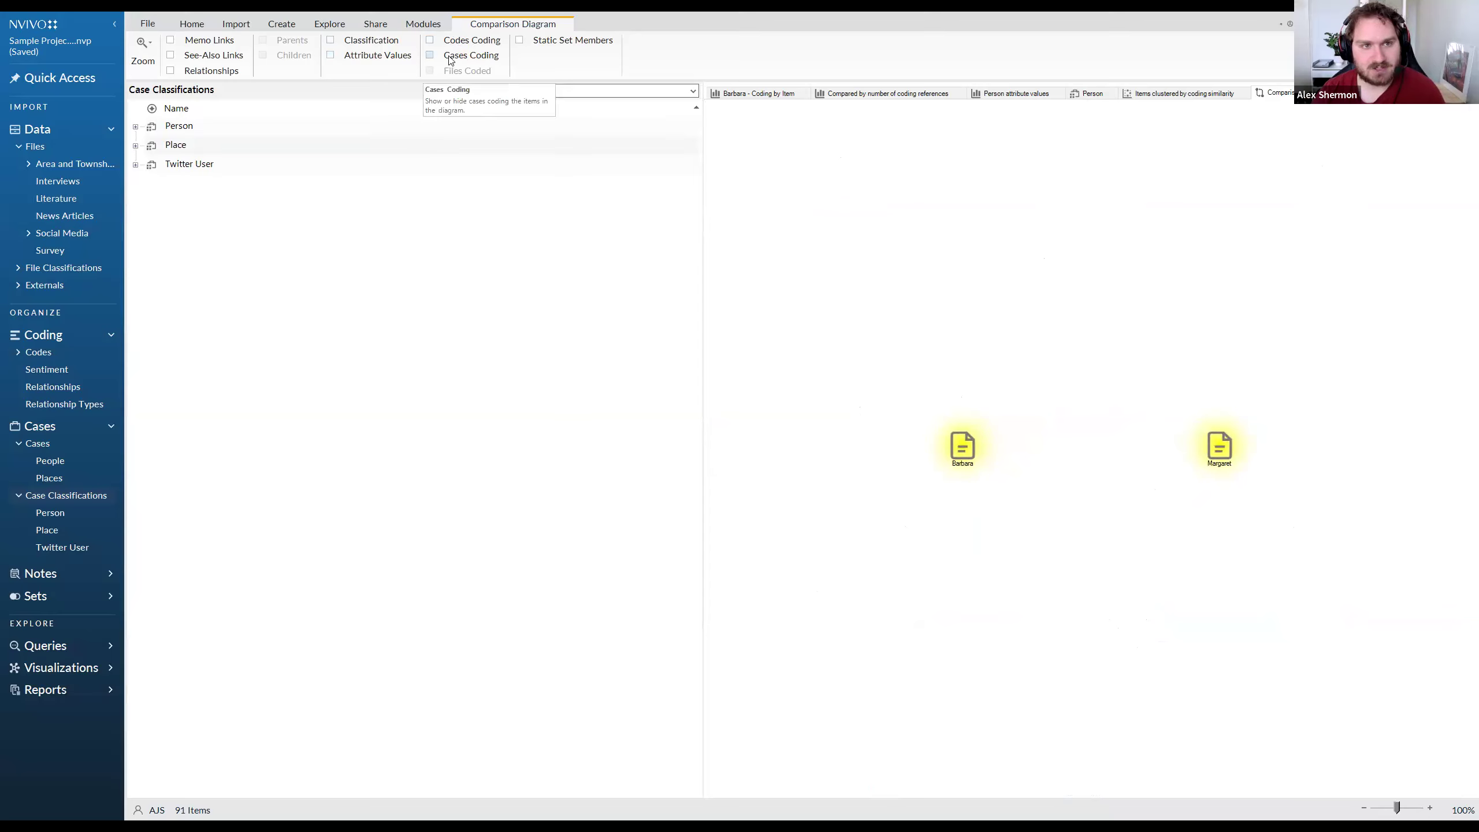
click(368, 57)
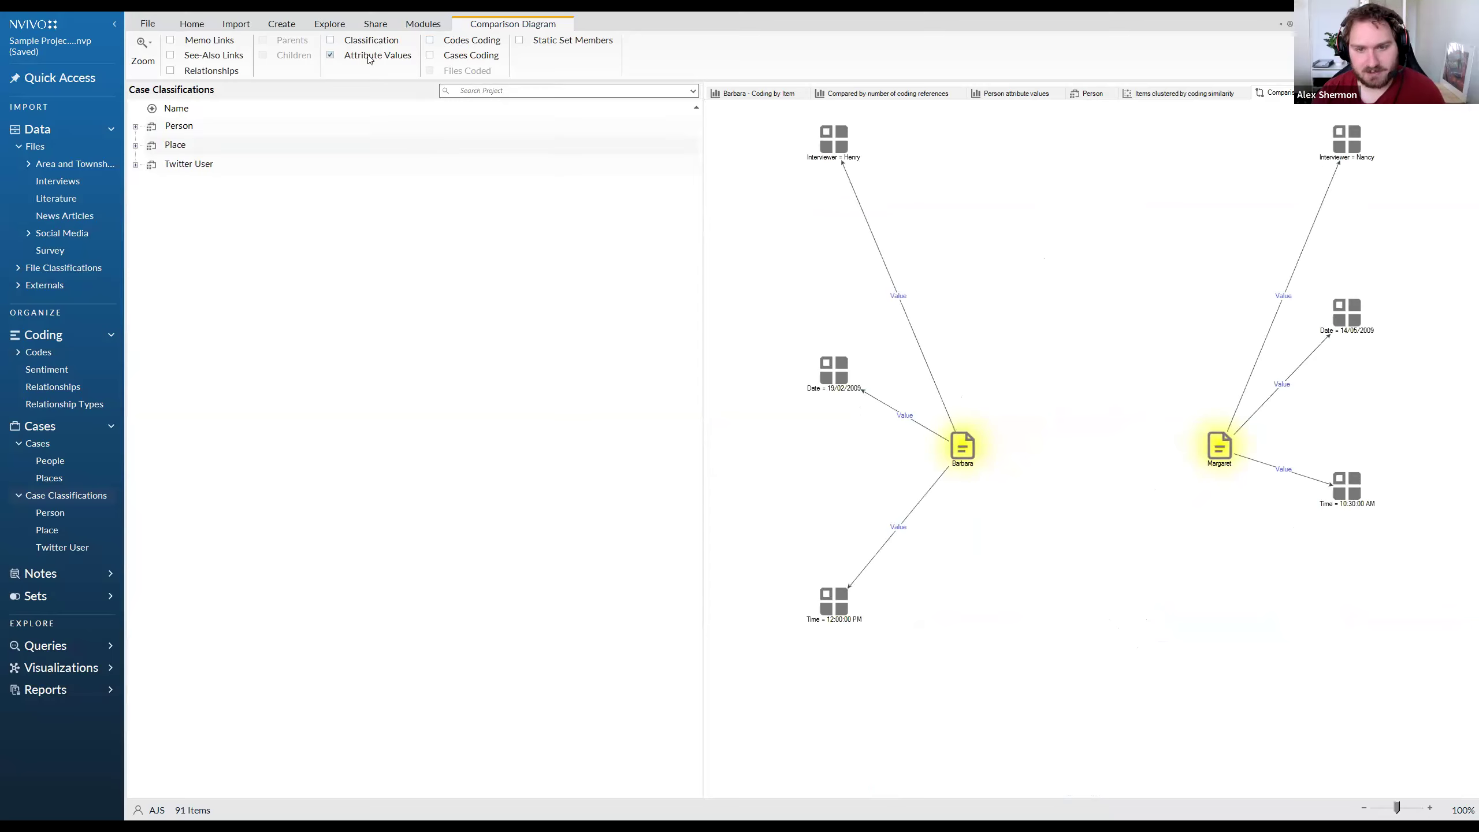
Arrange the attribute value nodes around each file, with the interviewer above, the time below and the date on the outer side
drag(836, 447, 835, 521)
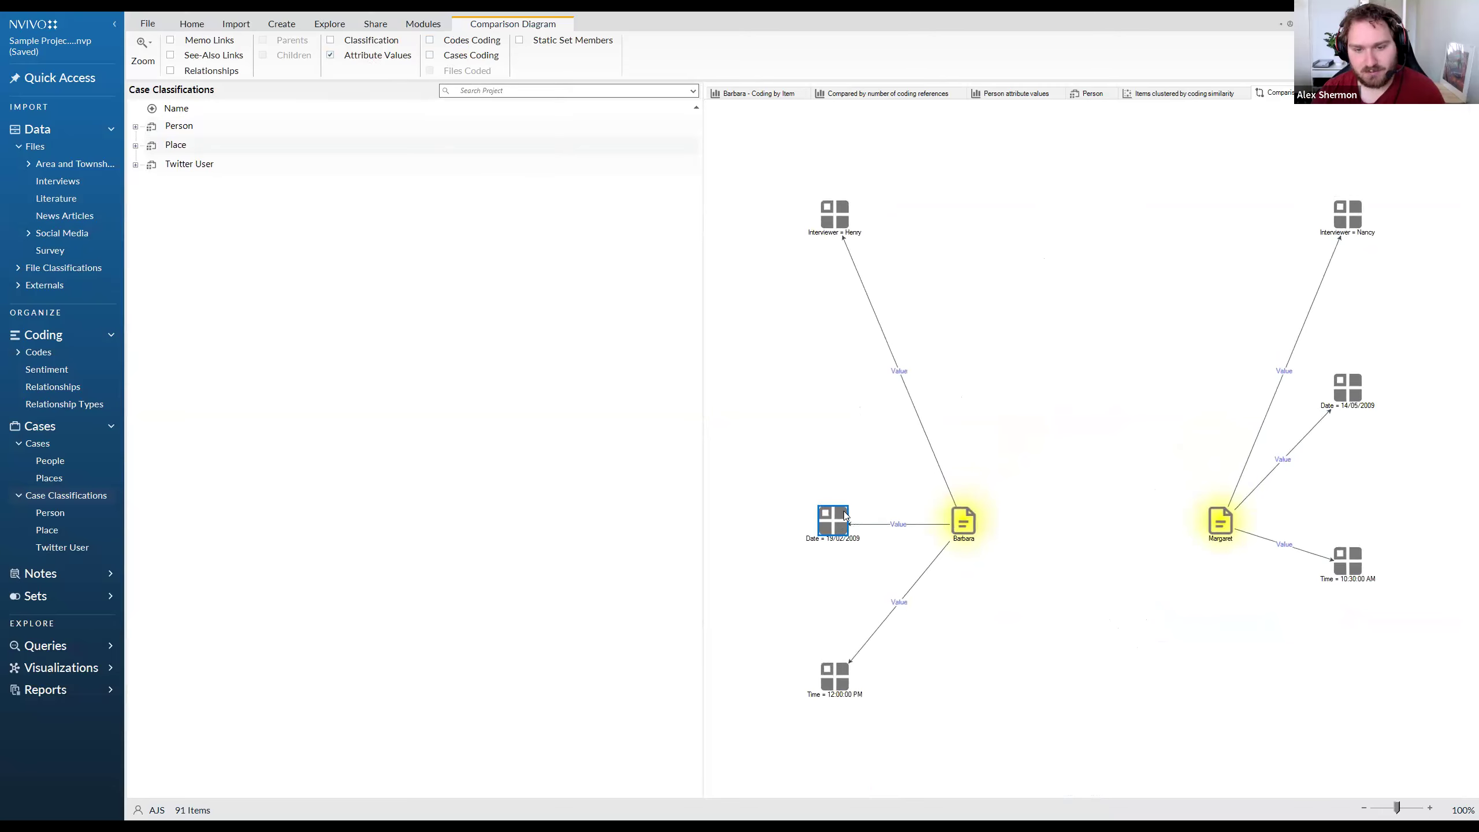
drag(837, 675, 963, 677)
drag(820, 222, 951, 338)
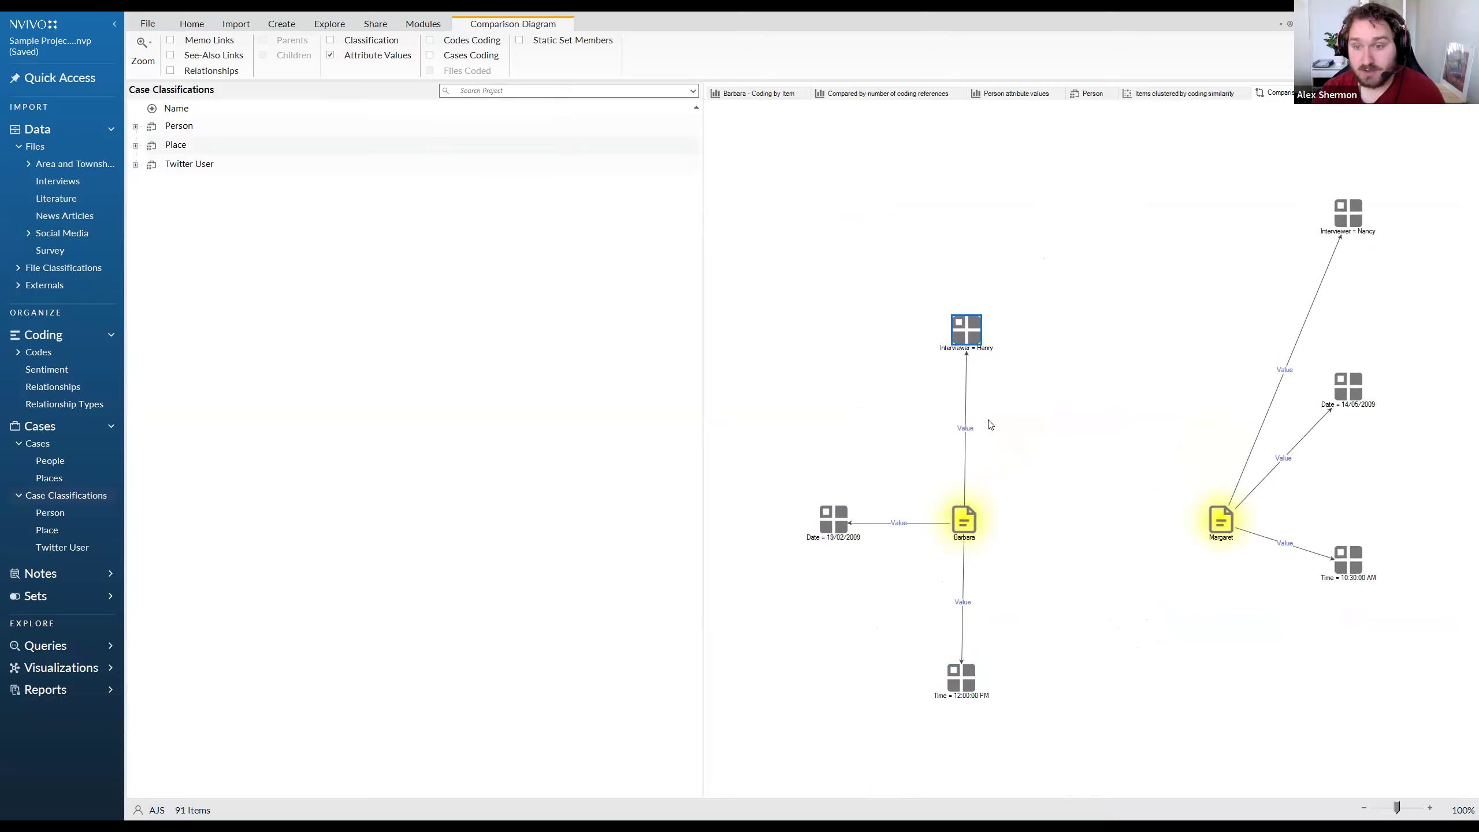
drag(1344, 221, 1213, 326)
scroll(1213, 323, down, 1)
drag(1347, 508, 1233, 619)
drag(1348, 334, 1351, 458)
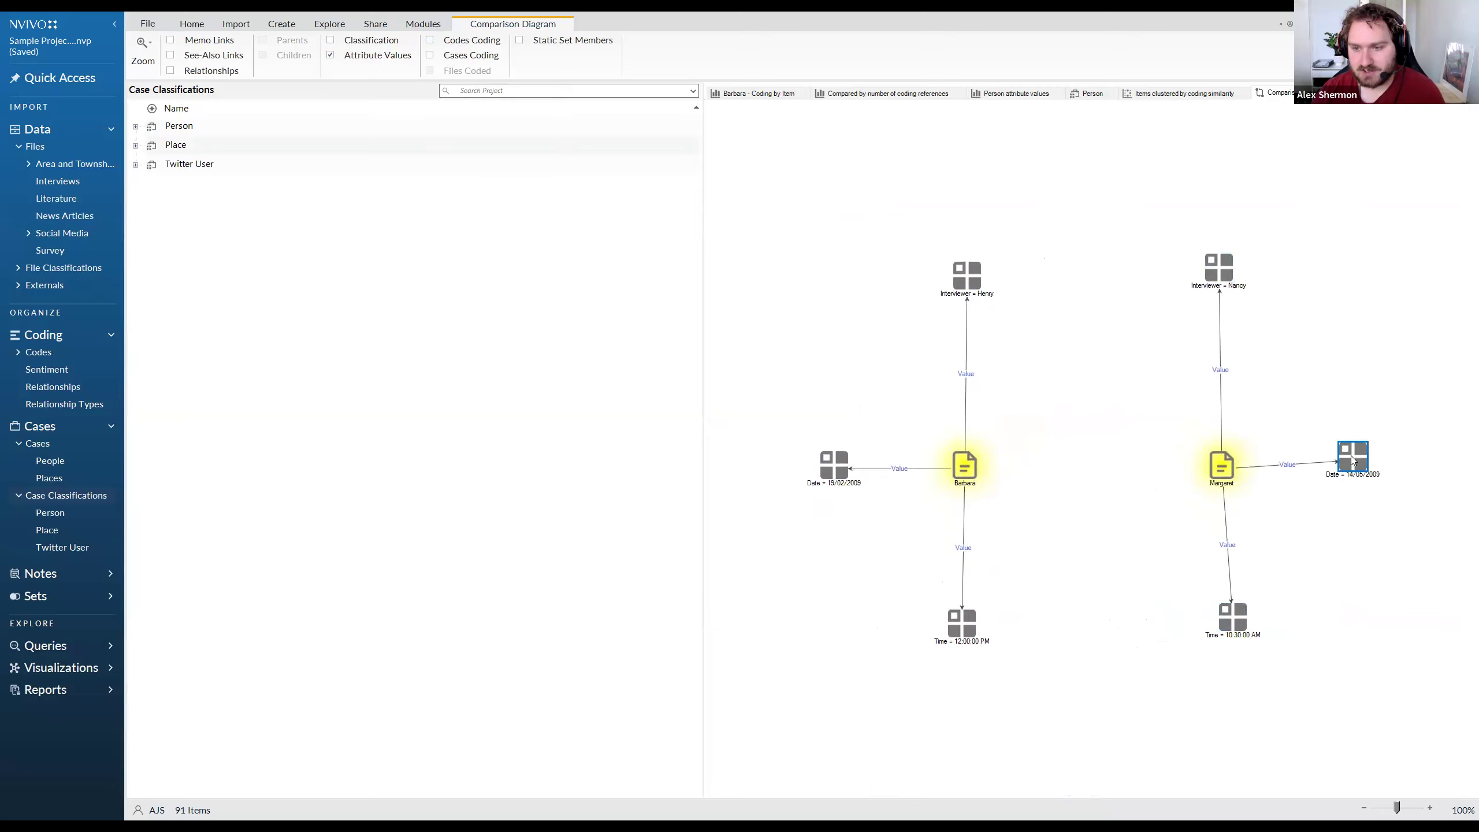
drag(1234, 628, 1220, 635)
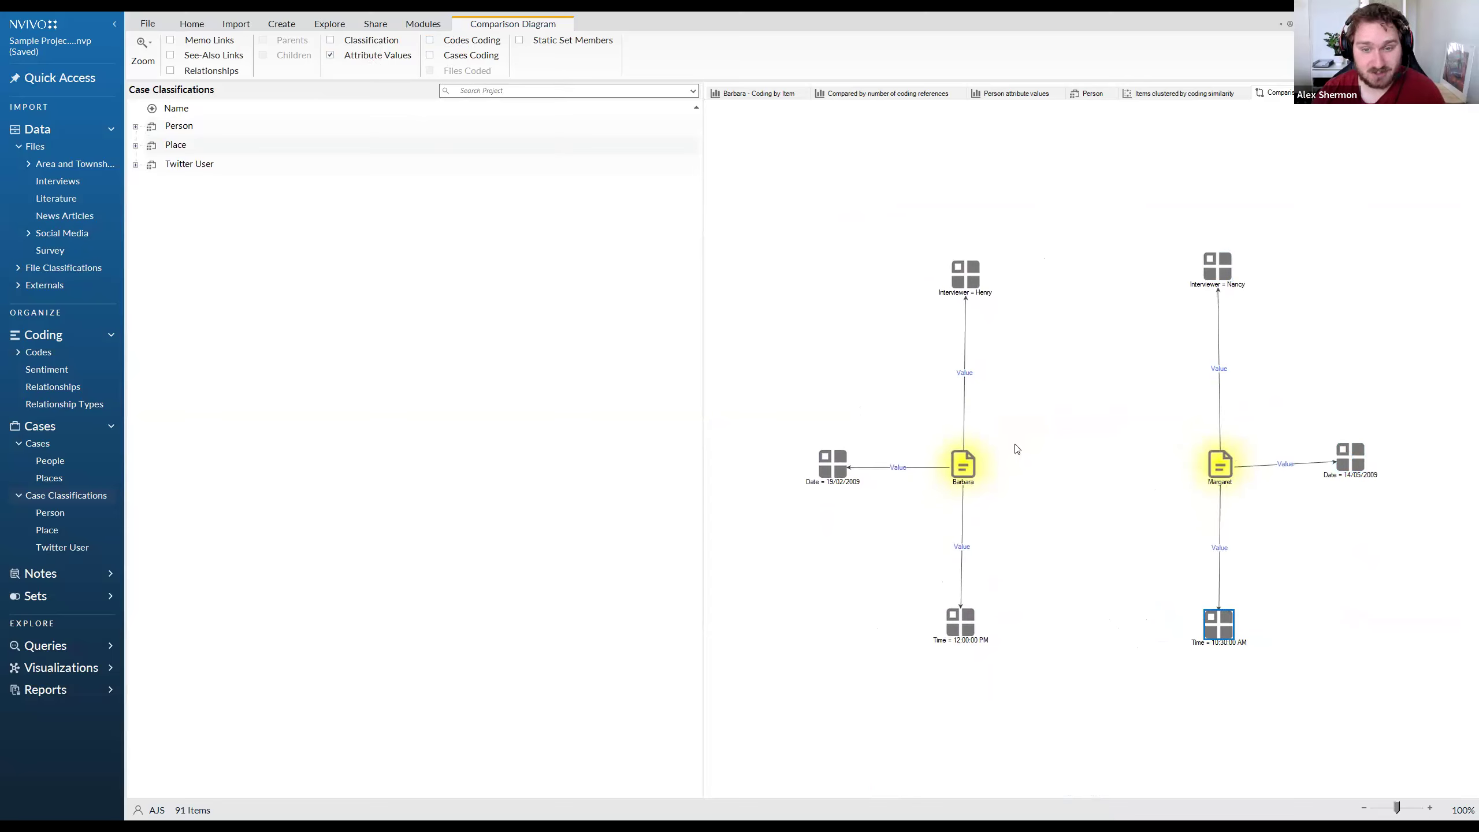
Examine the interviewer and time attribute values of both files in the comparison diagram, nudging the two time nodes
click(1051, 473)
drag(883, 301, 1018, 229)
click(1222, 265)
drag(1234, 264, 1185, 278)
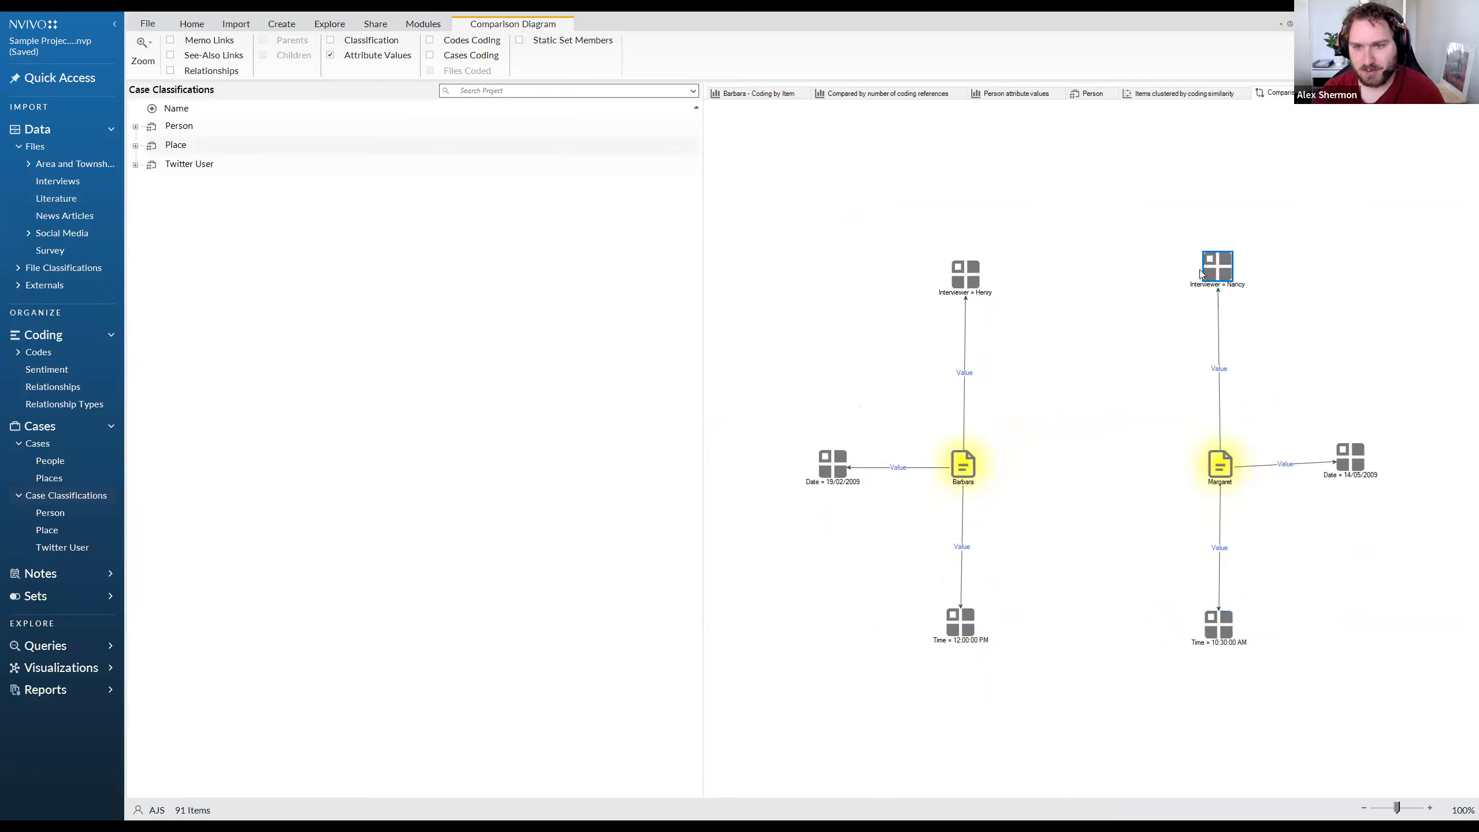
click(1109, 322)
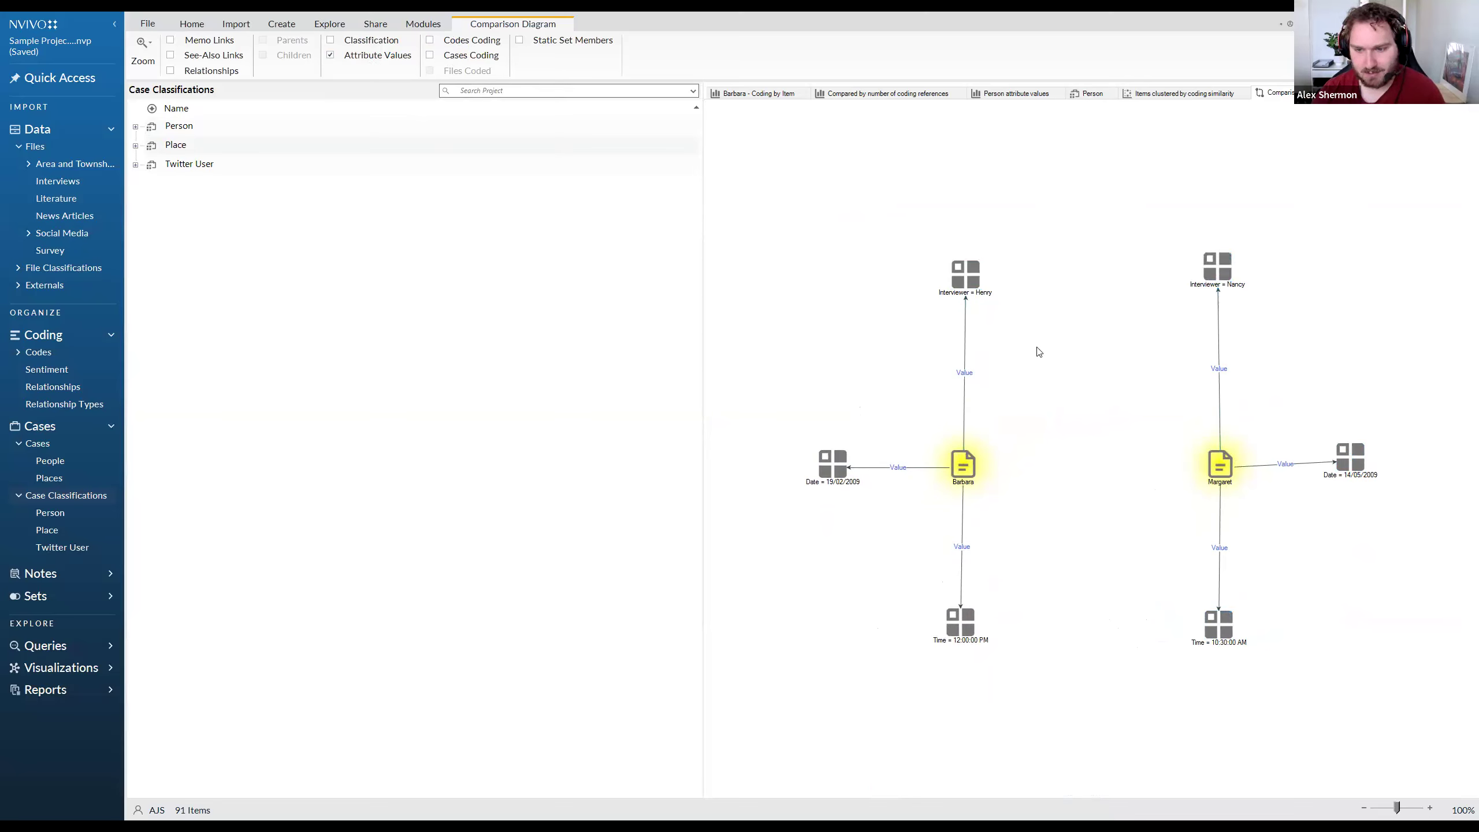
click(1230, 632)
click(1224, 660)
click(972, 628)
click(1070, 555)
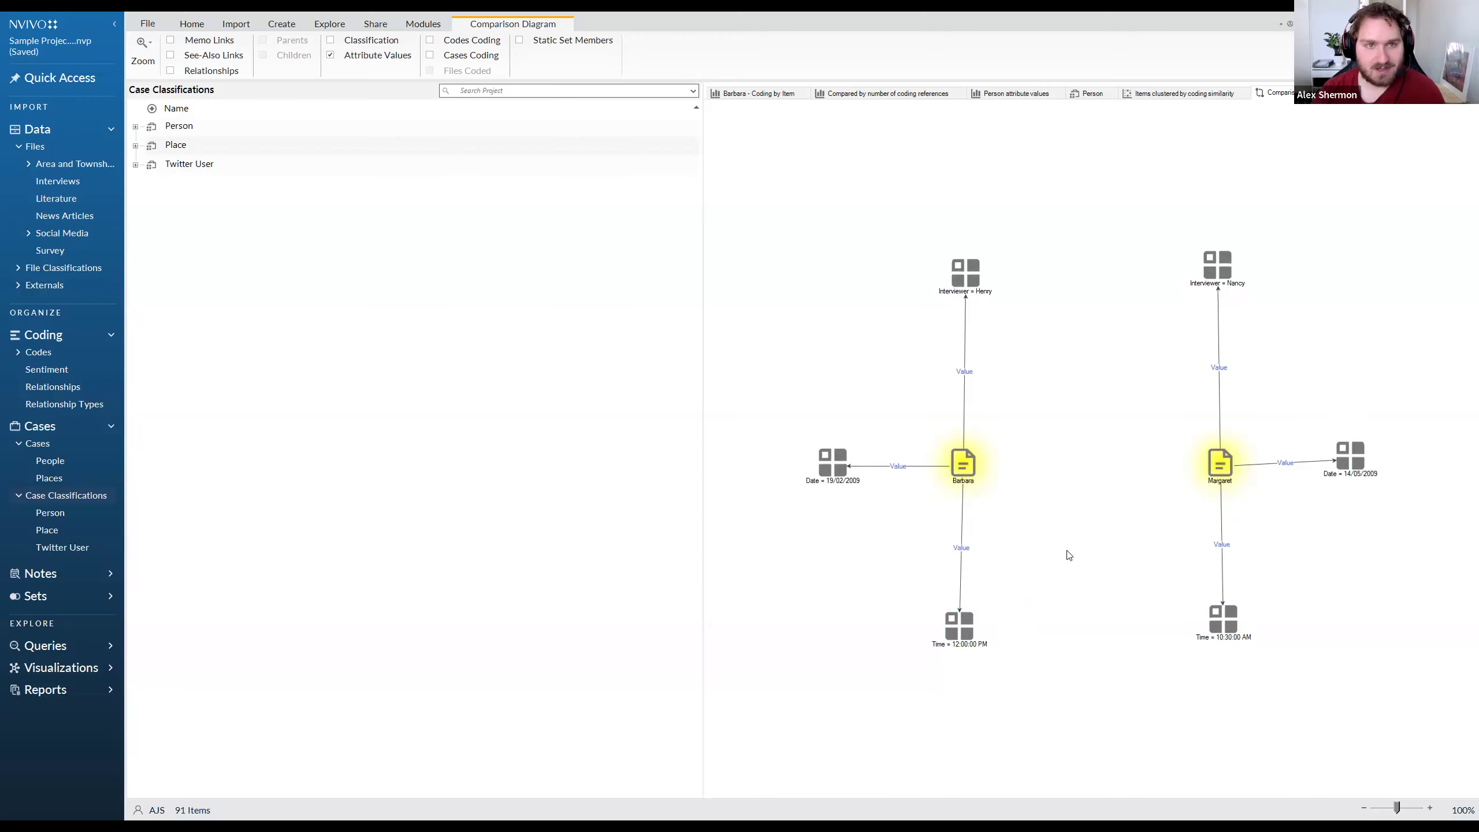
Show the classification instead of the attribute values and move the shared Interview node closer to the two files
click(358, 58)
click(349, 41)
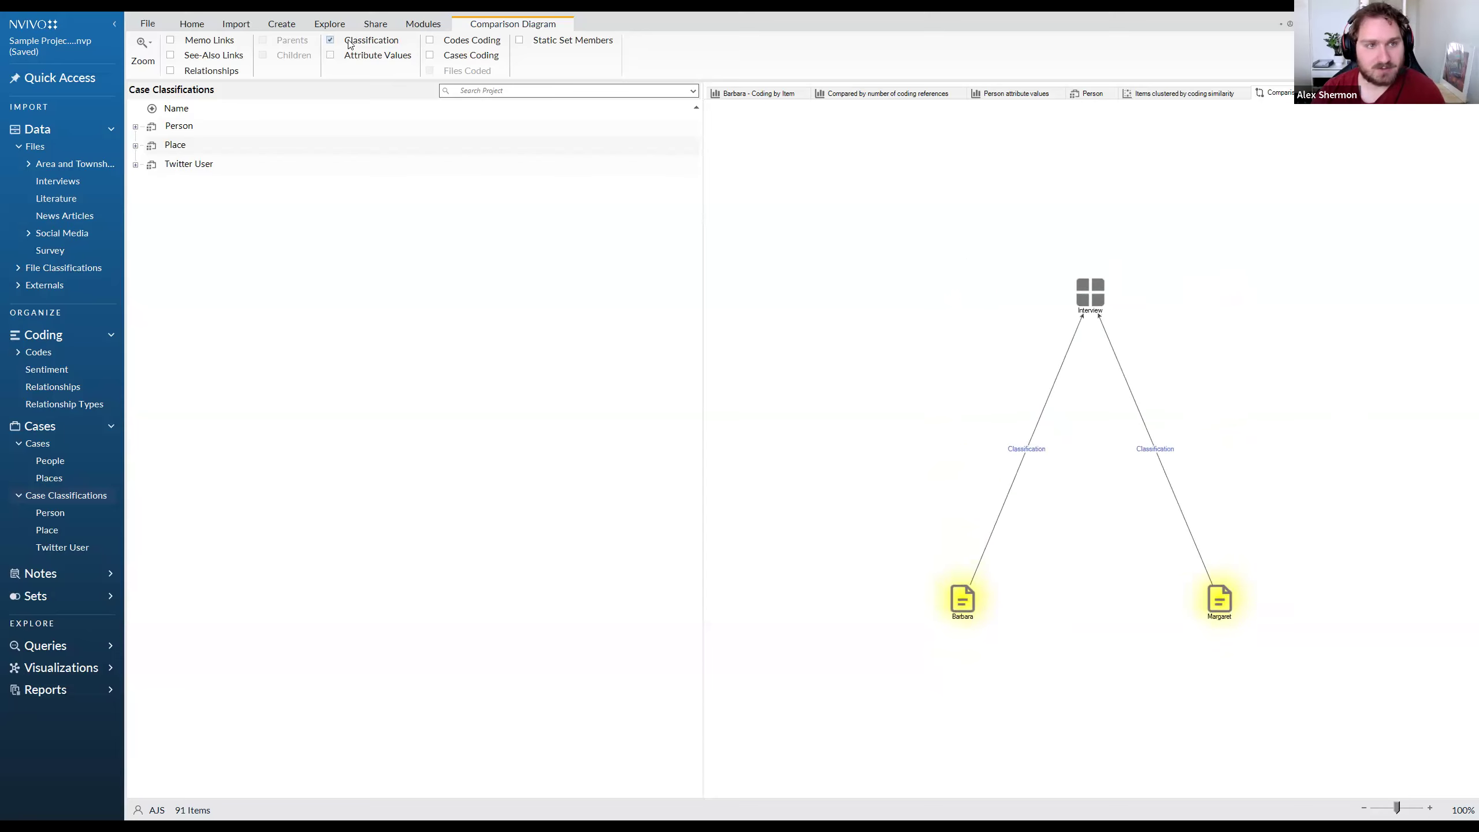
click(1102, 294)
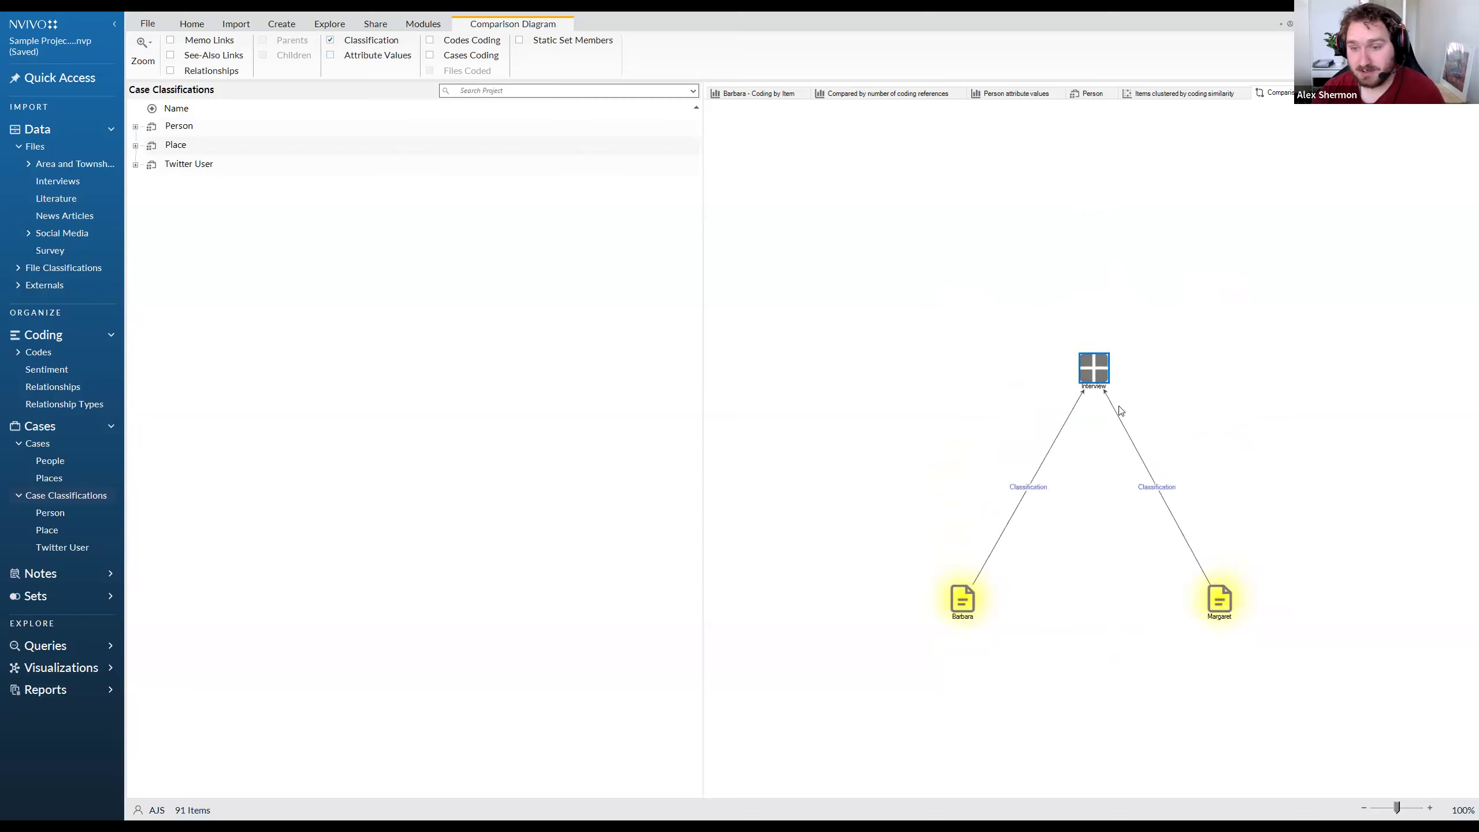
Show the see-also links instead of the classification and examine the linked WWS Research Journal, Marshallberg harbor and Local identity and knowledge items
click(382, 42)
click(195, 62)
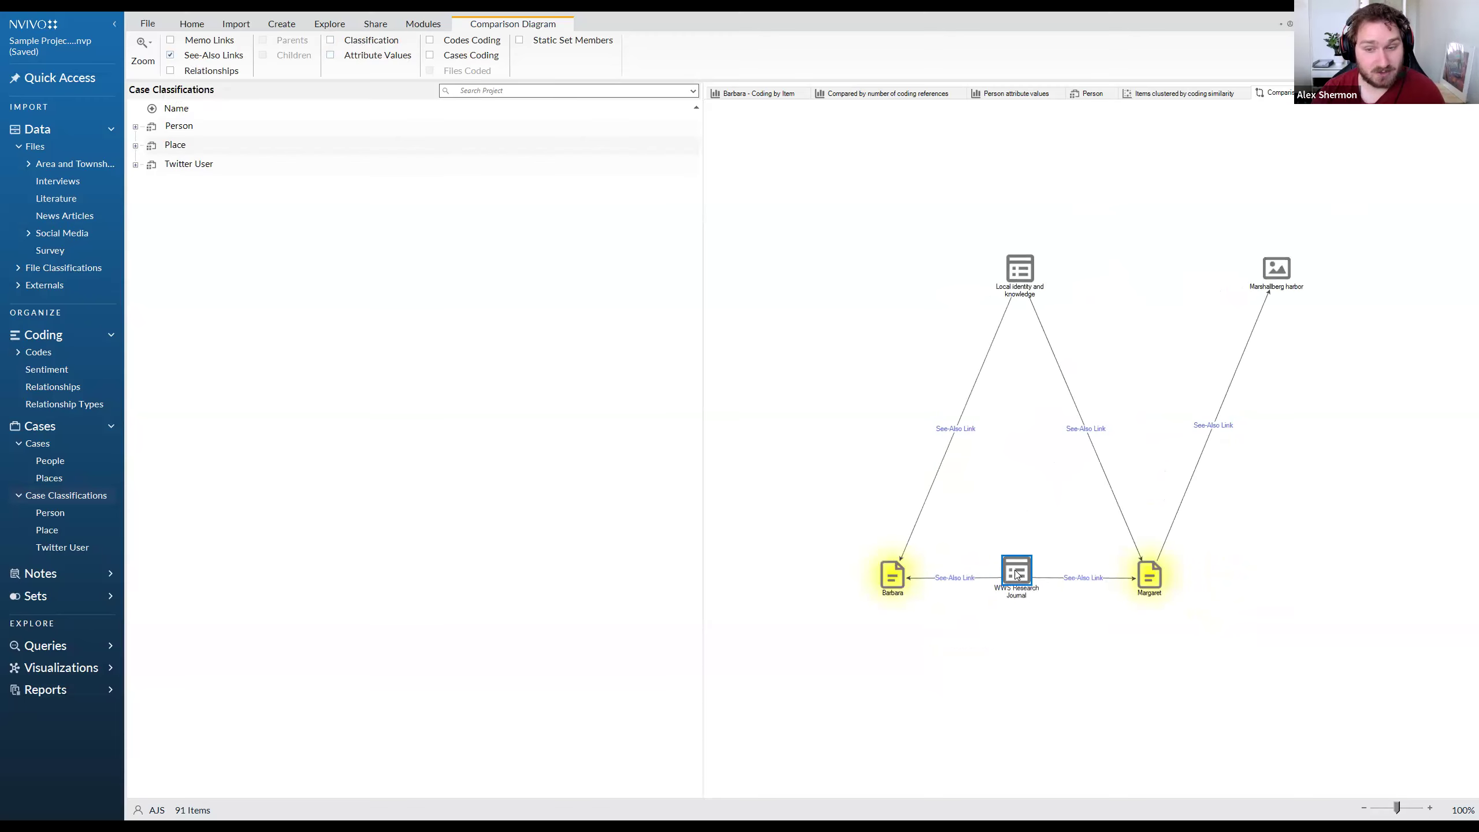
click(1021, 572)
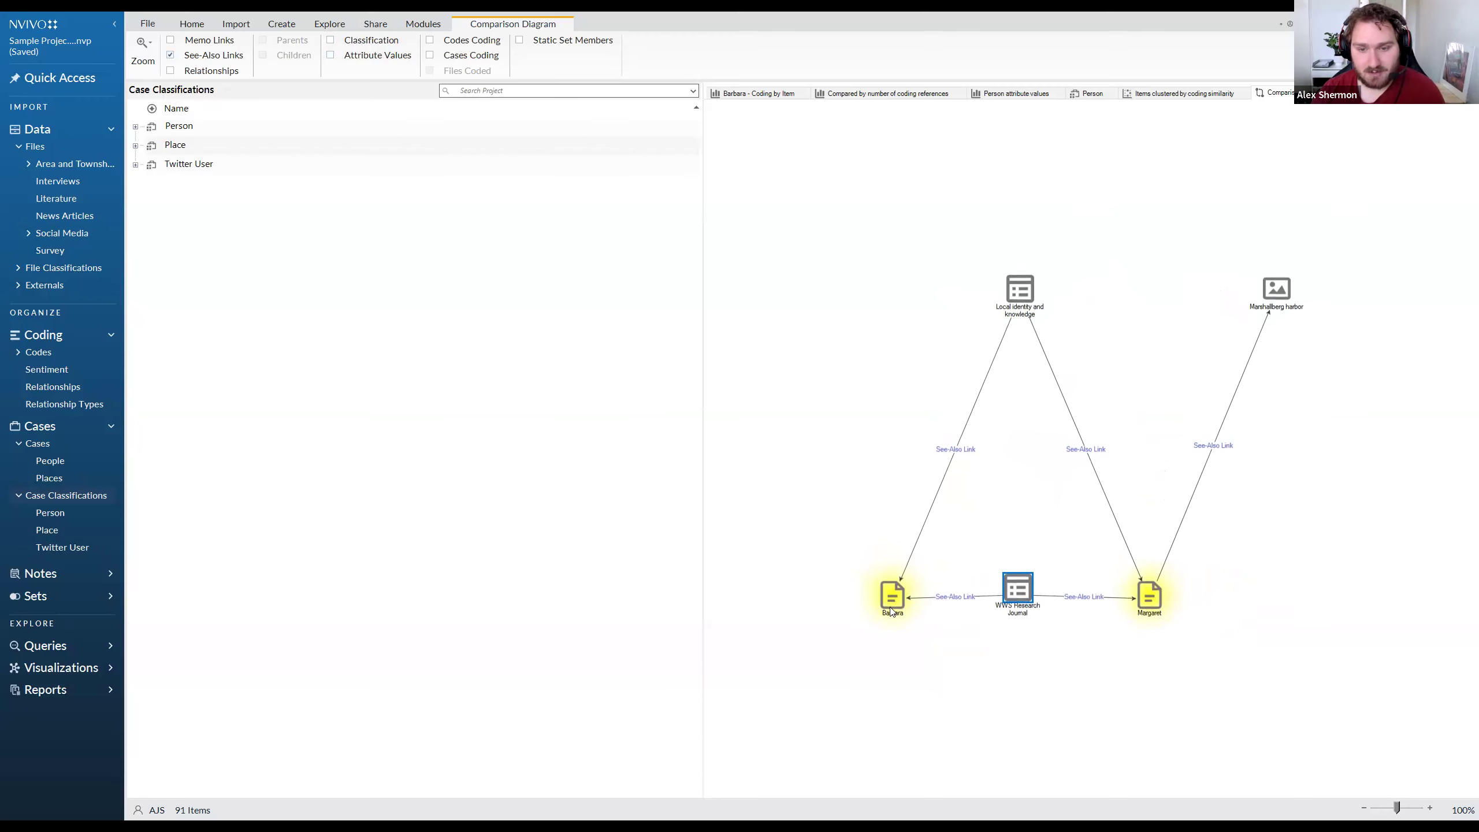
click(1032, 546)
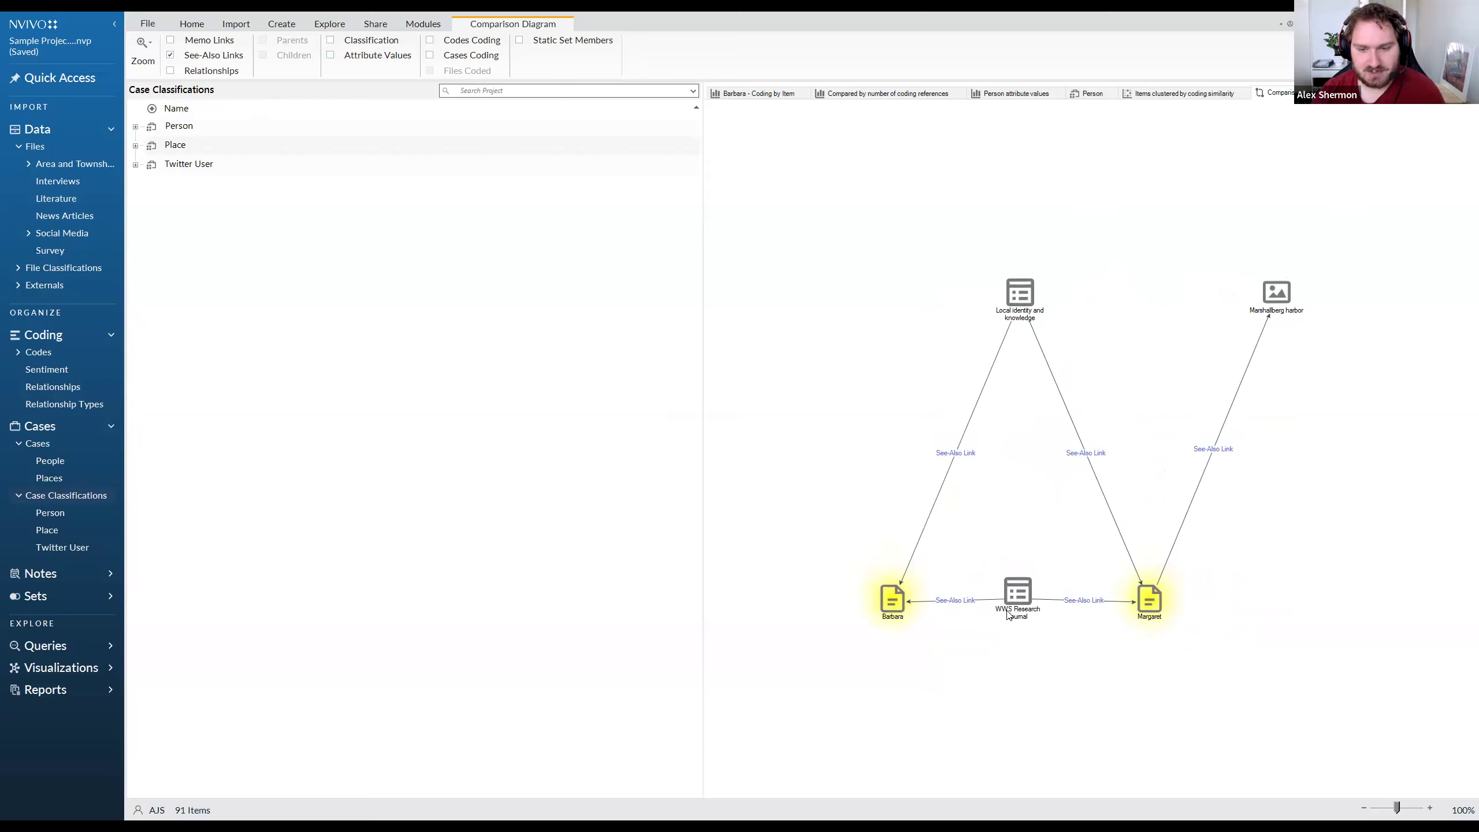
click(1020, 615)
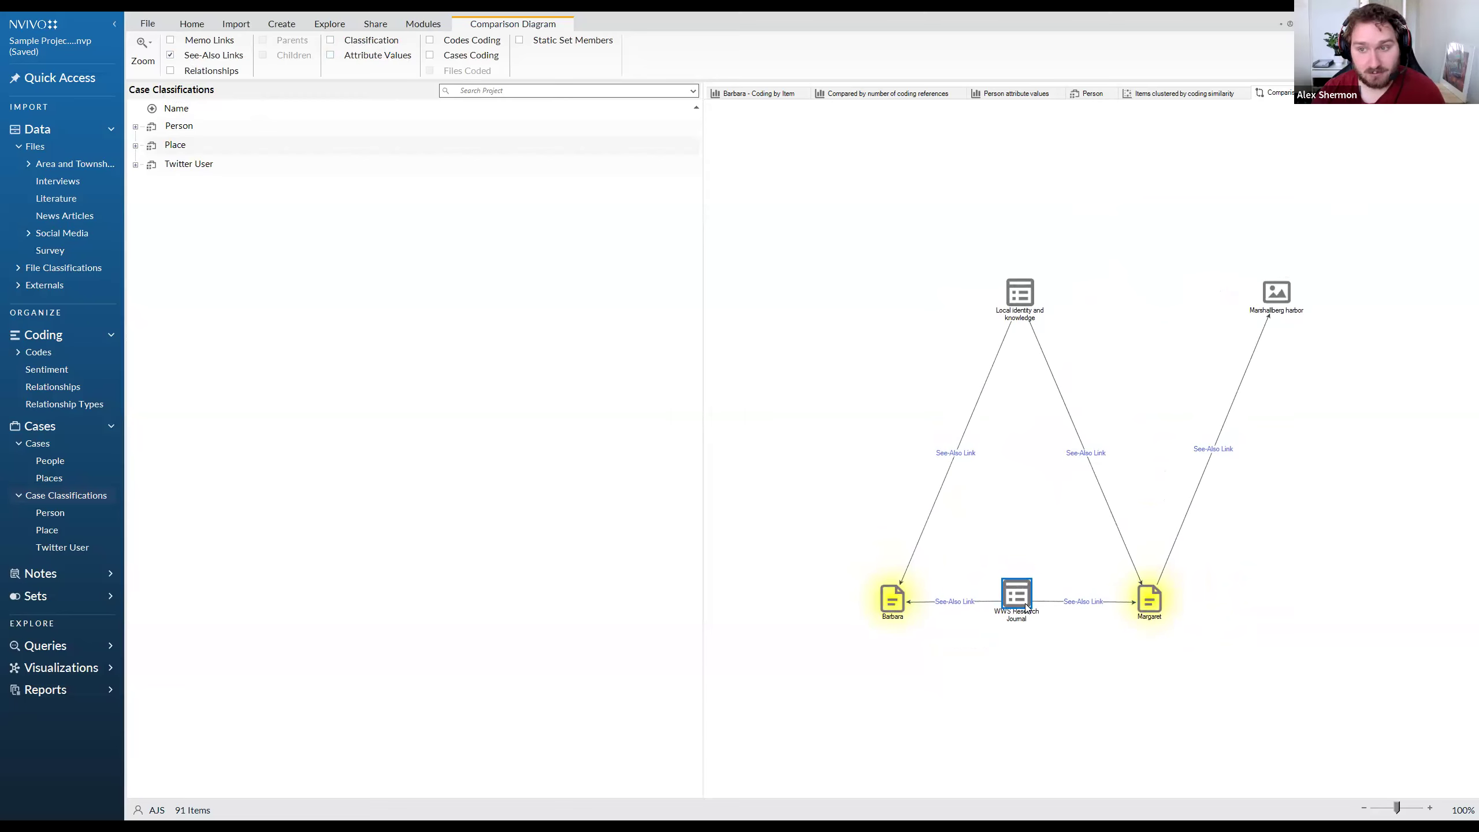
click(1274, 313)
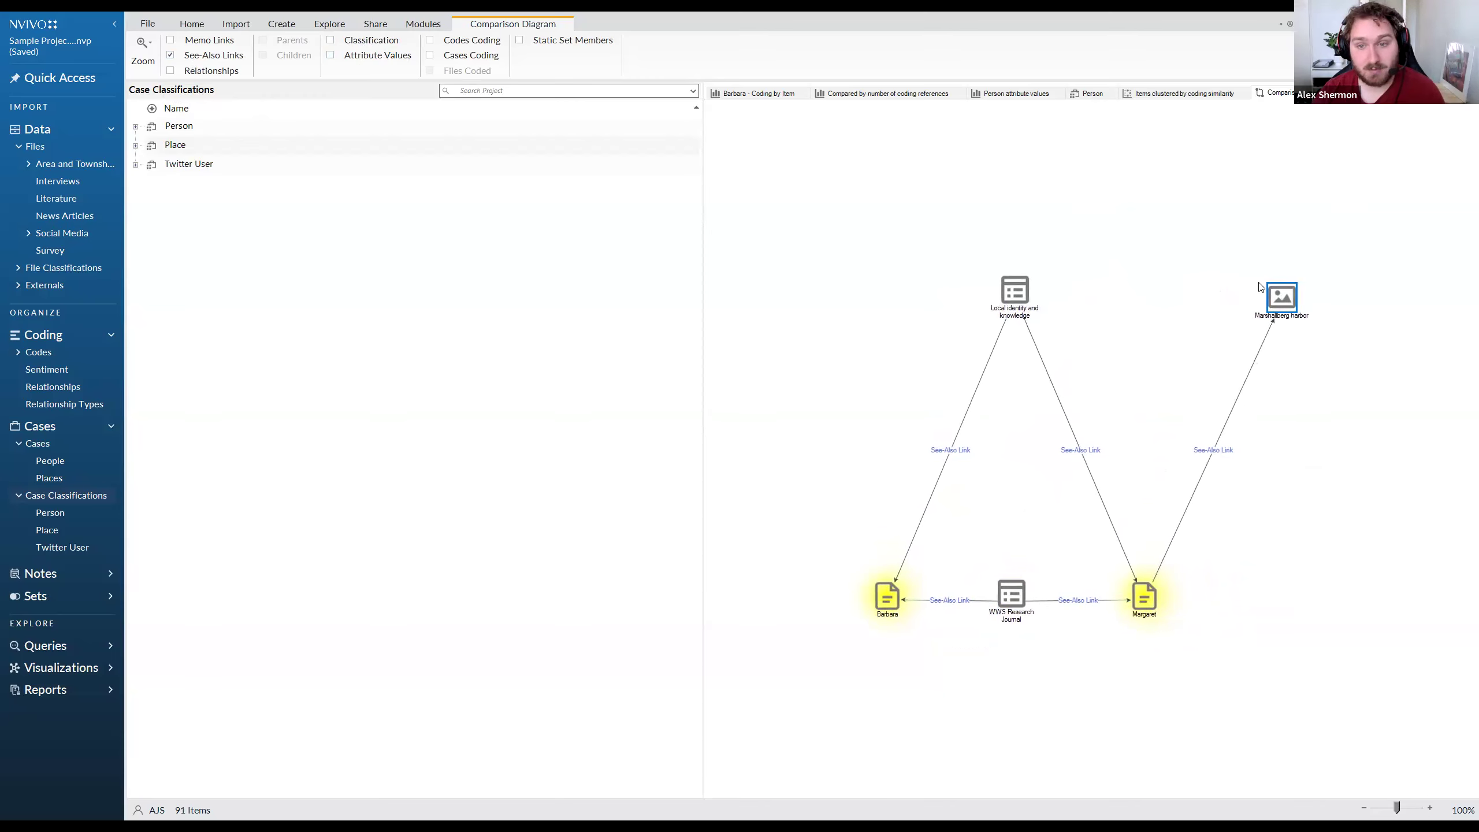
click(999, 300)
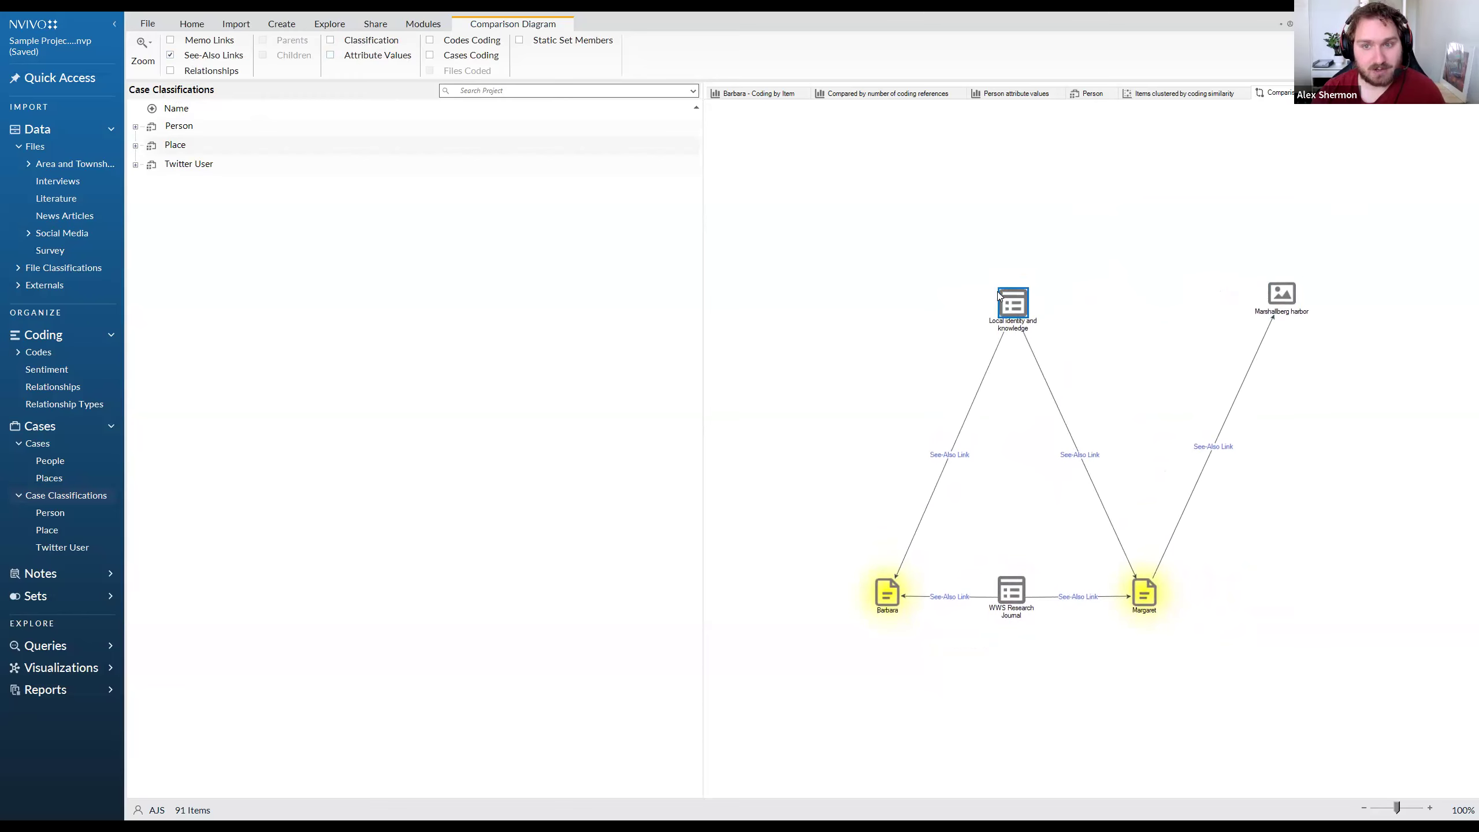
Hide the see-also links and check the two files for memo links, leaving the memo links hidden
click(211, 55)
click(211, 42)
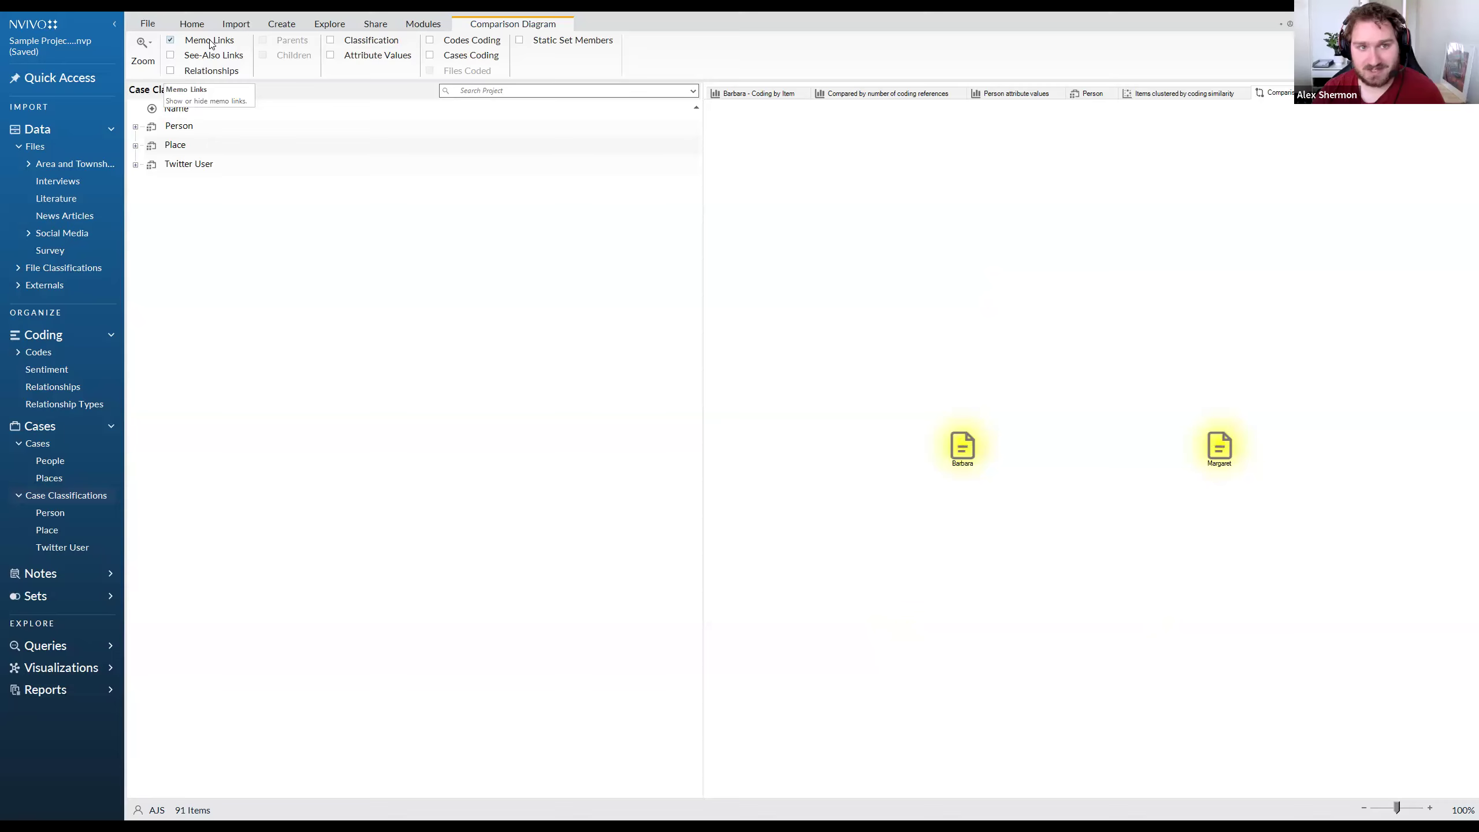
click(211, 44)
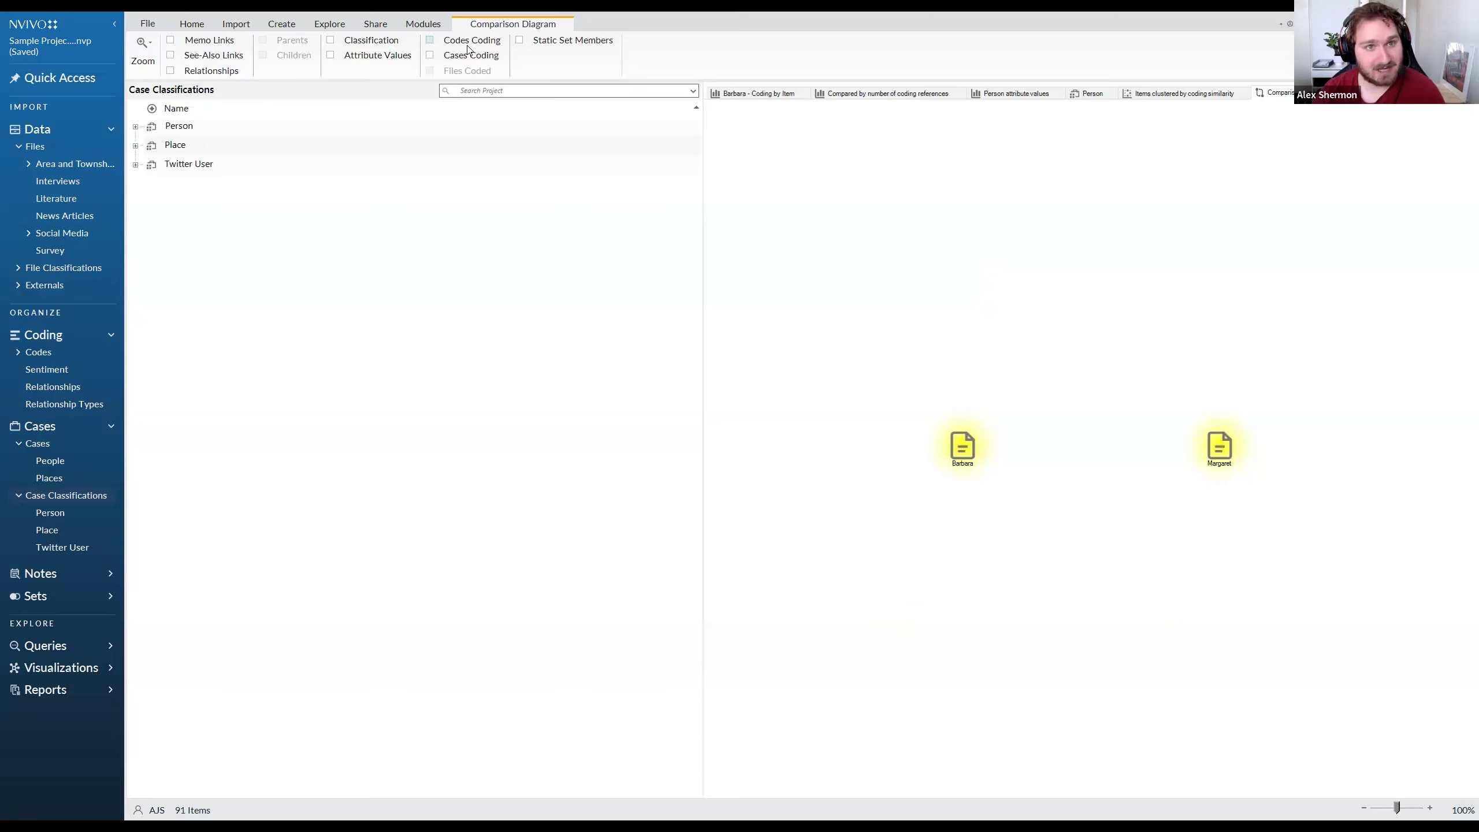
Check which static sets contain the compared files, leaving the static set members hidden
click(534, 42)
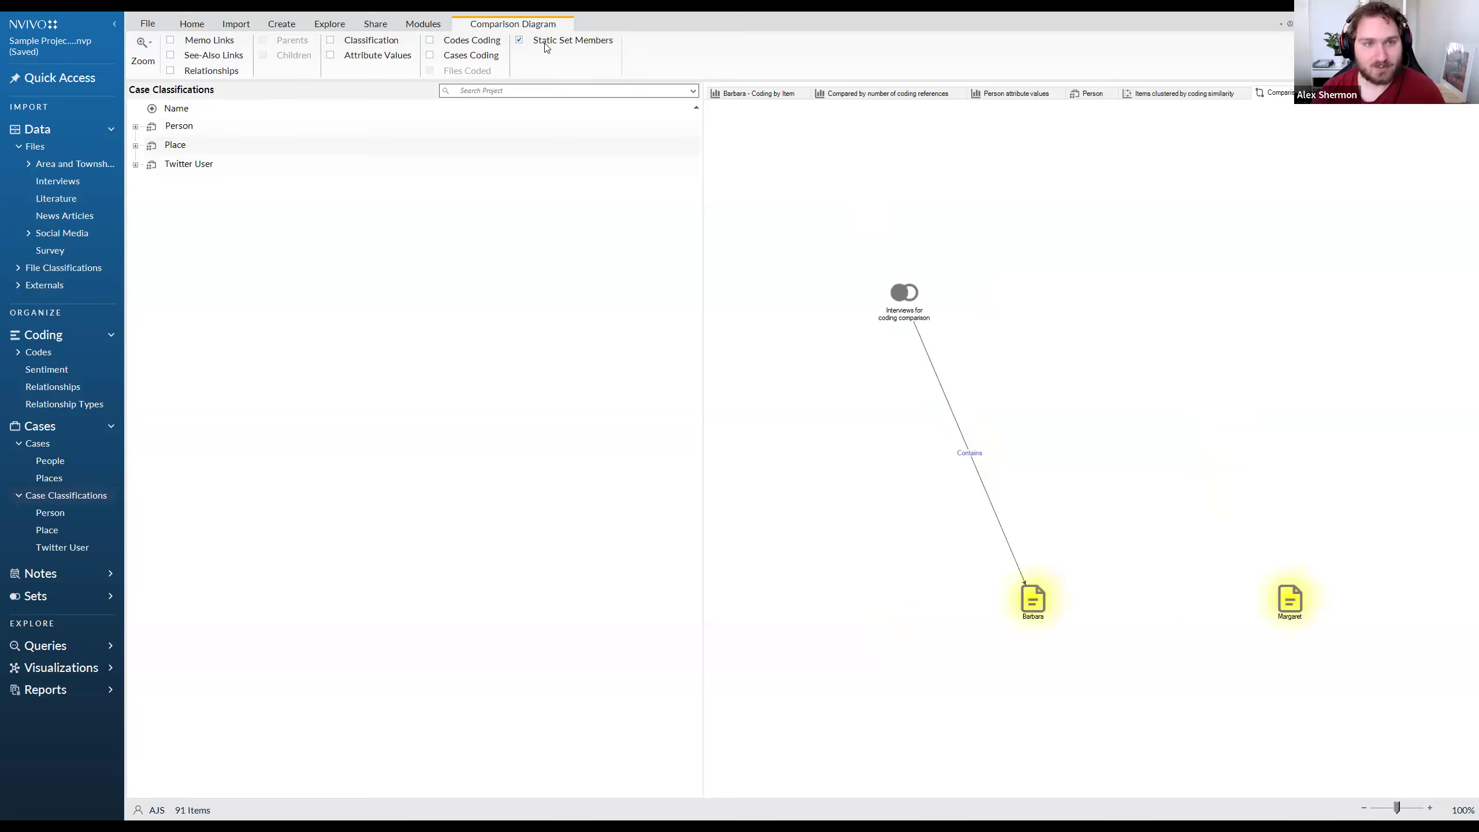
click(559, 42)
click(559, 42)
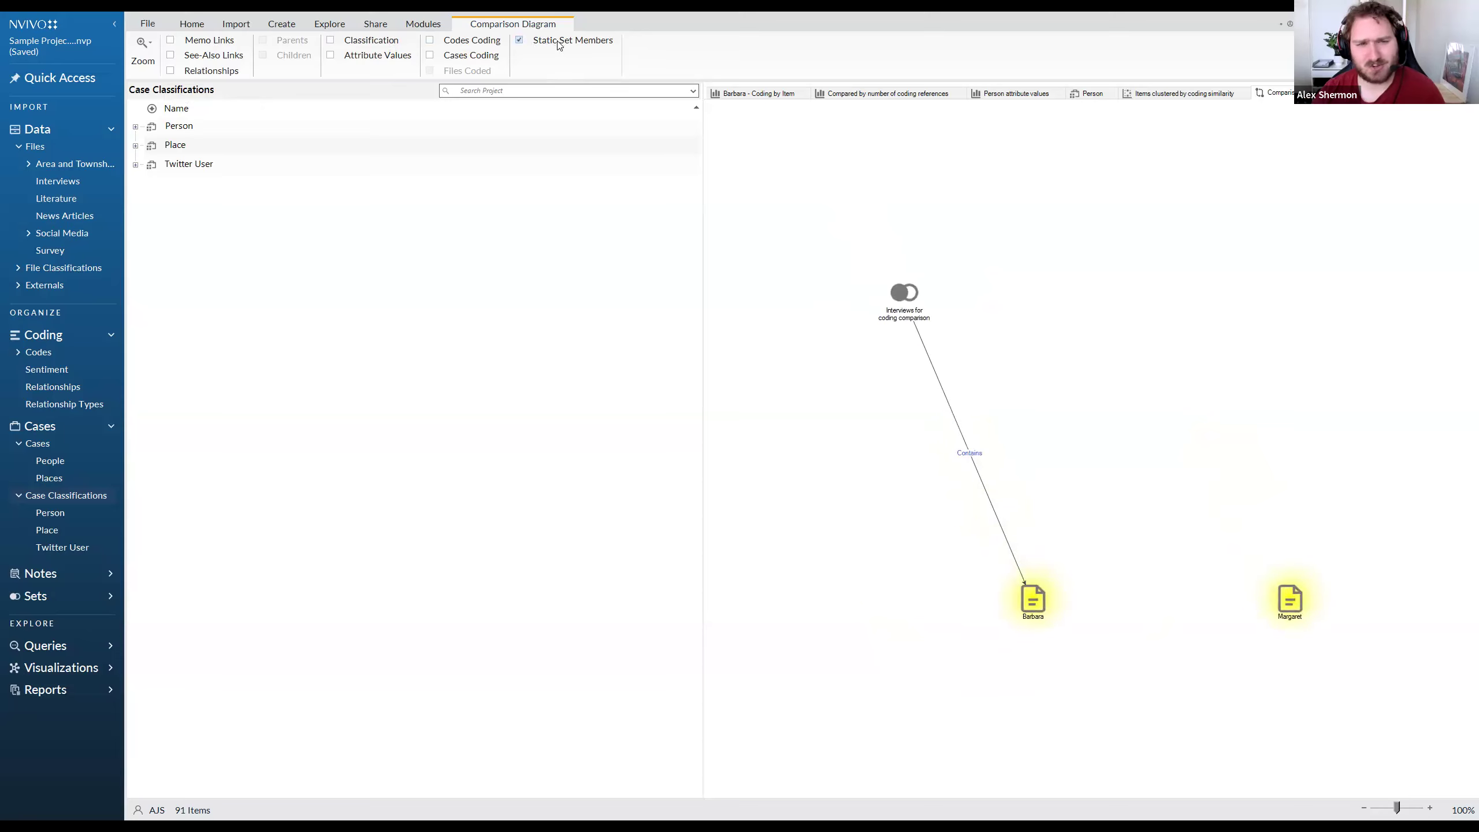
click(558, 43)
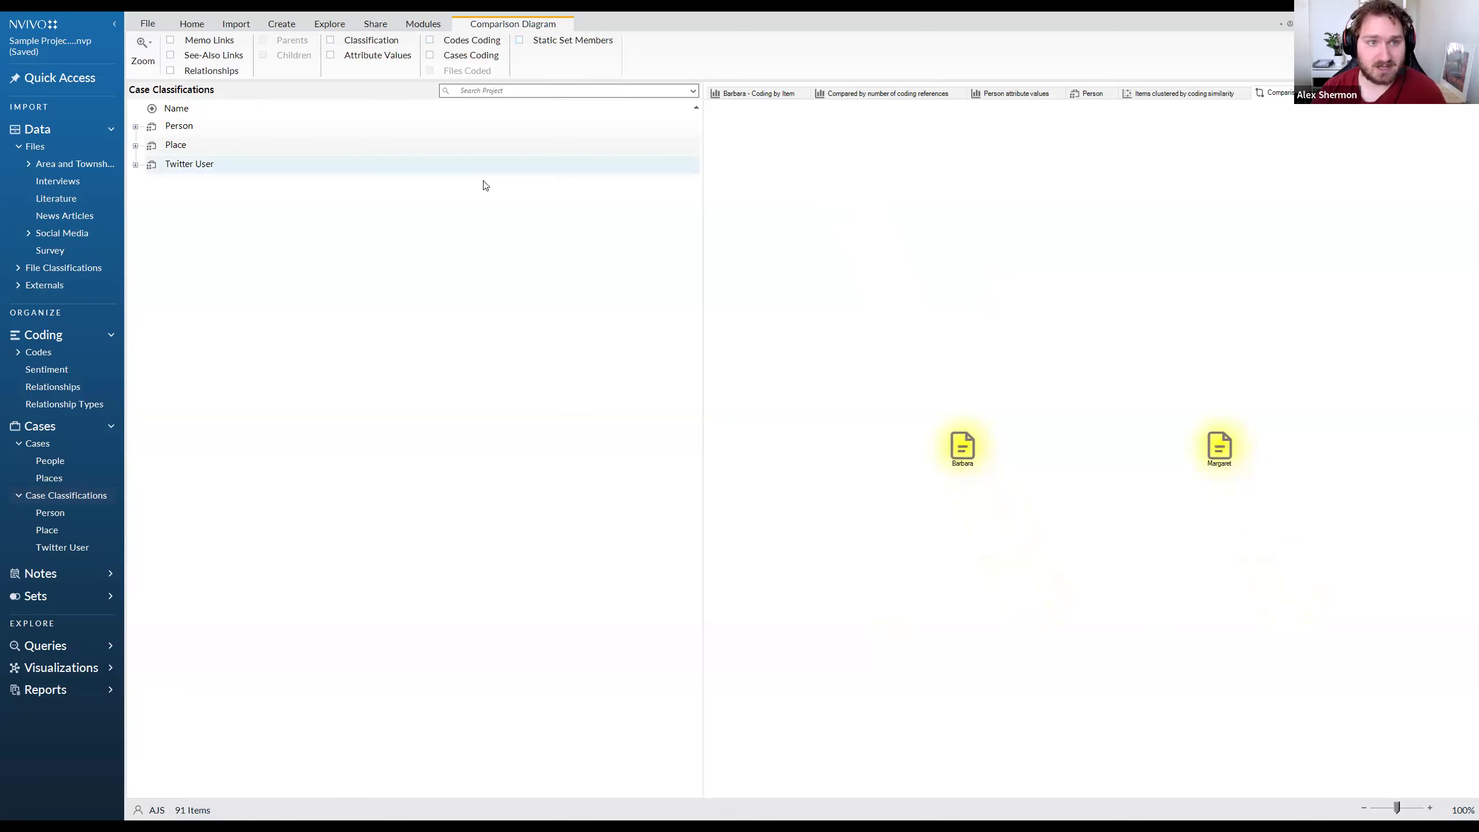
Show the codes coding of both files in the comparison diagram again and look at the diagram's export and print options
click(470, 41)
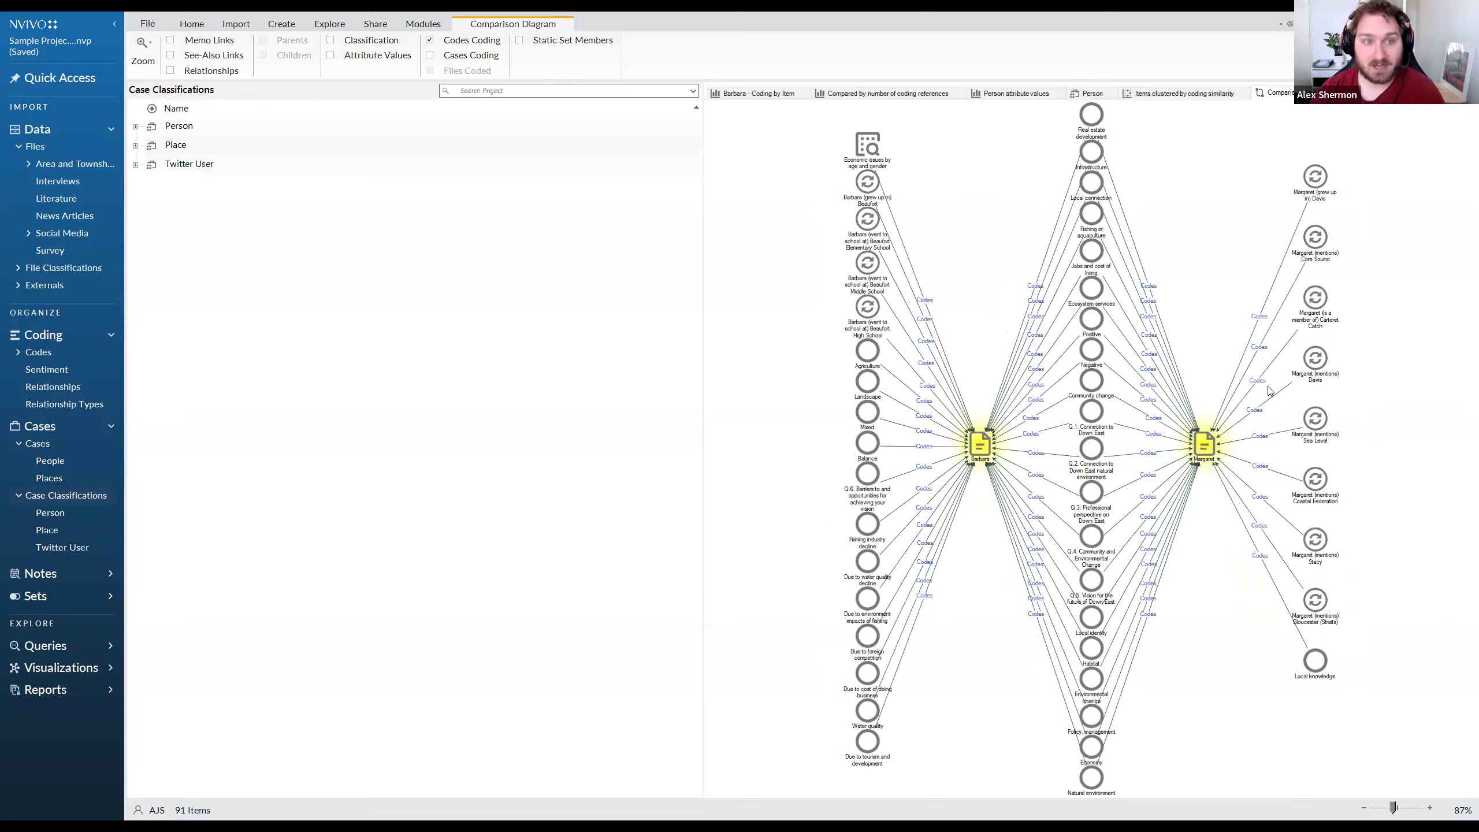
right_click(1379, 448)
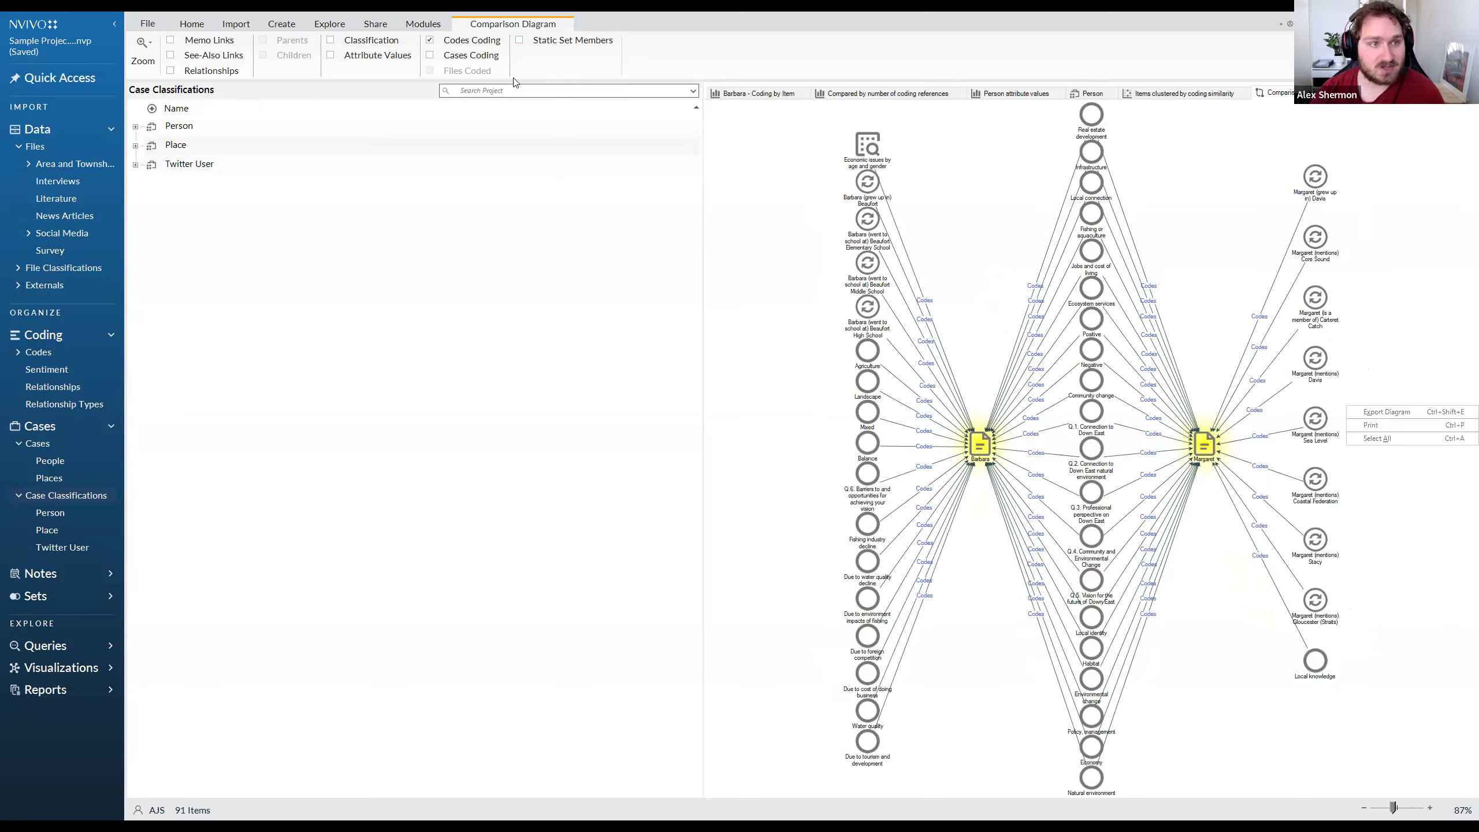
right_click(1159, 170)
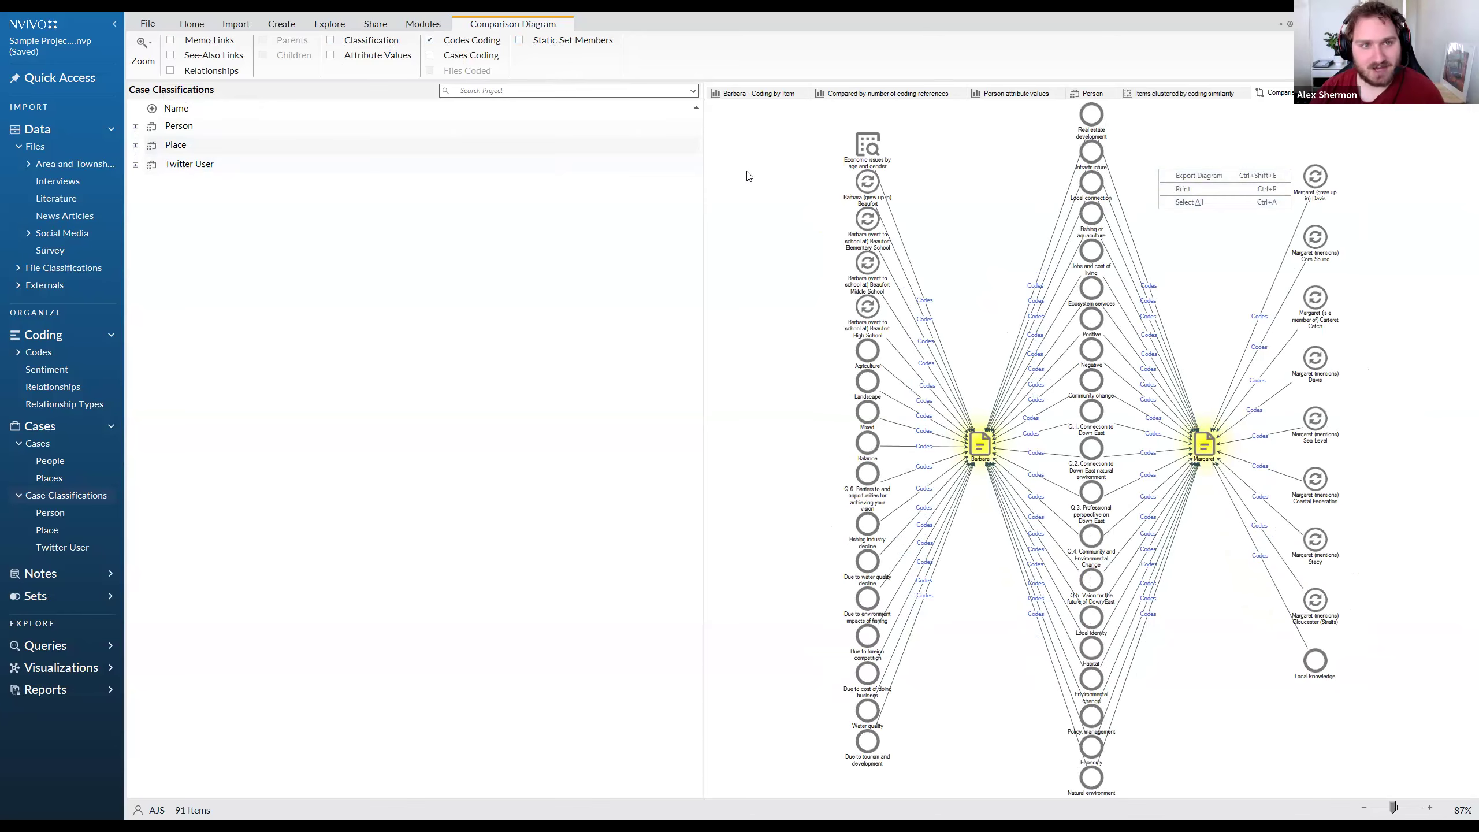
click(984, 203)
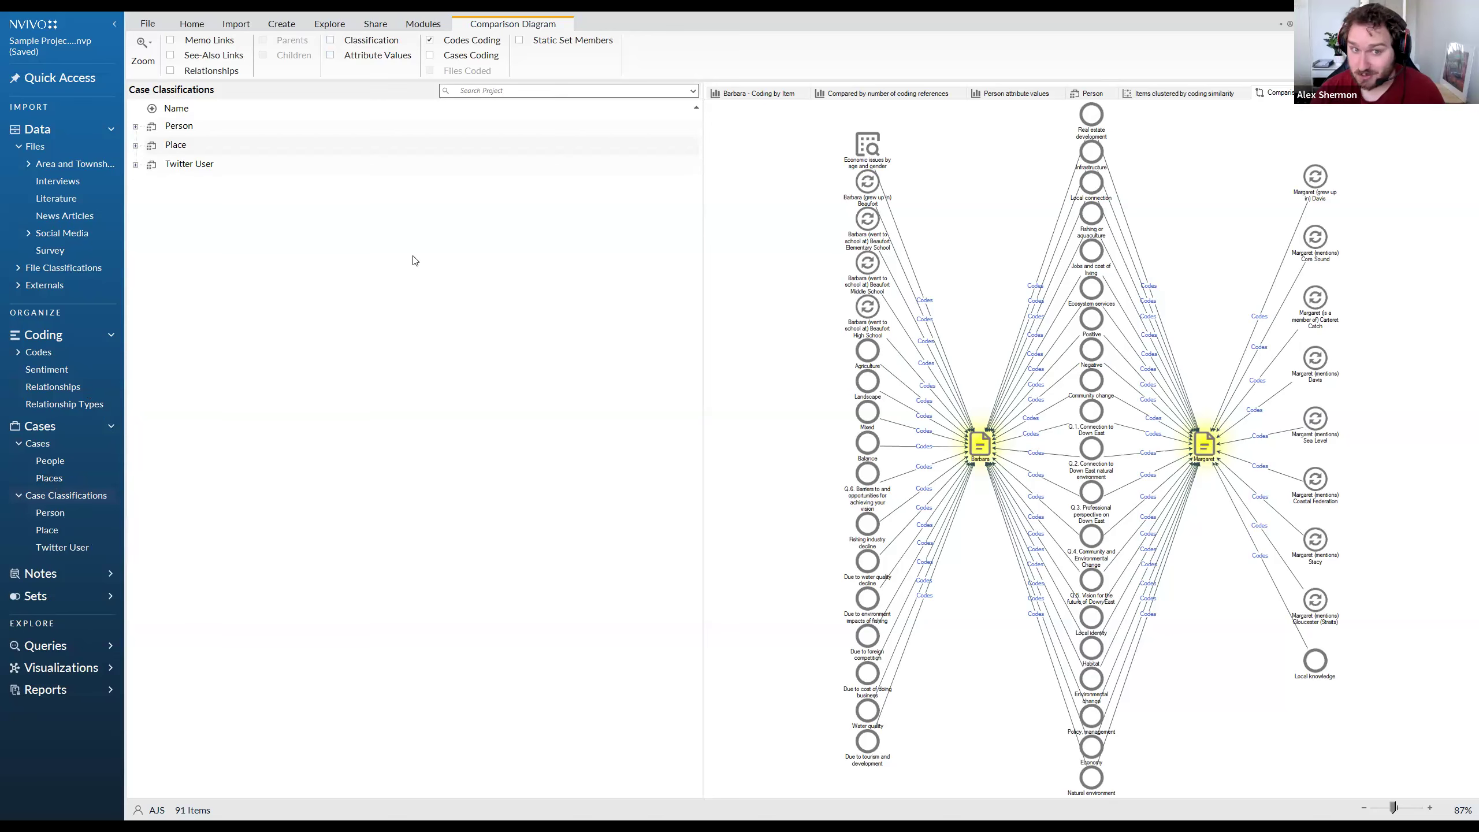
Start a crosstab query and add the codes Natural environment and Economy to its criteria
click(337, 26)
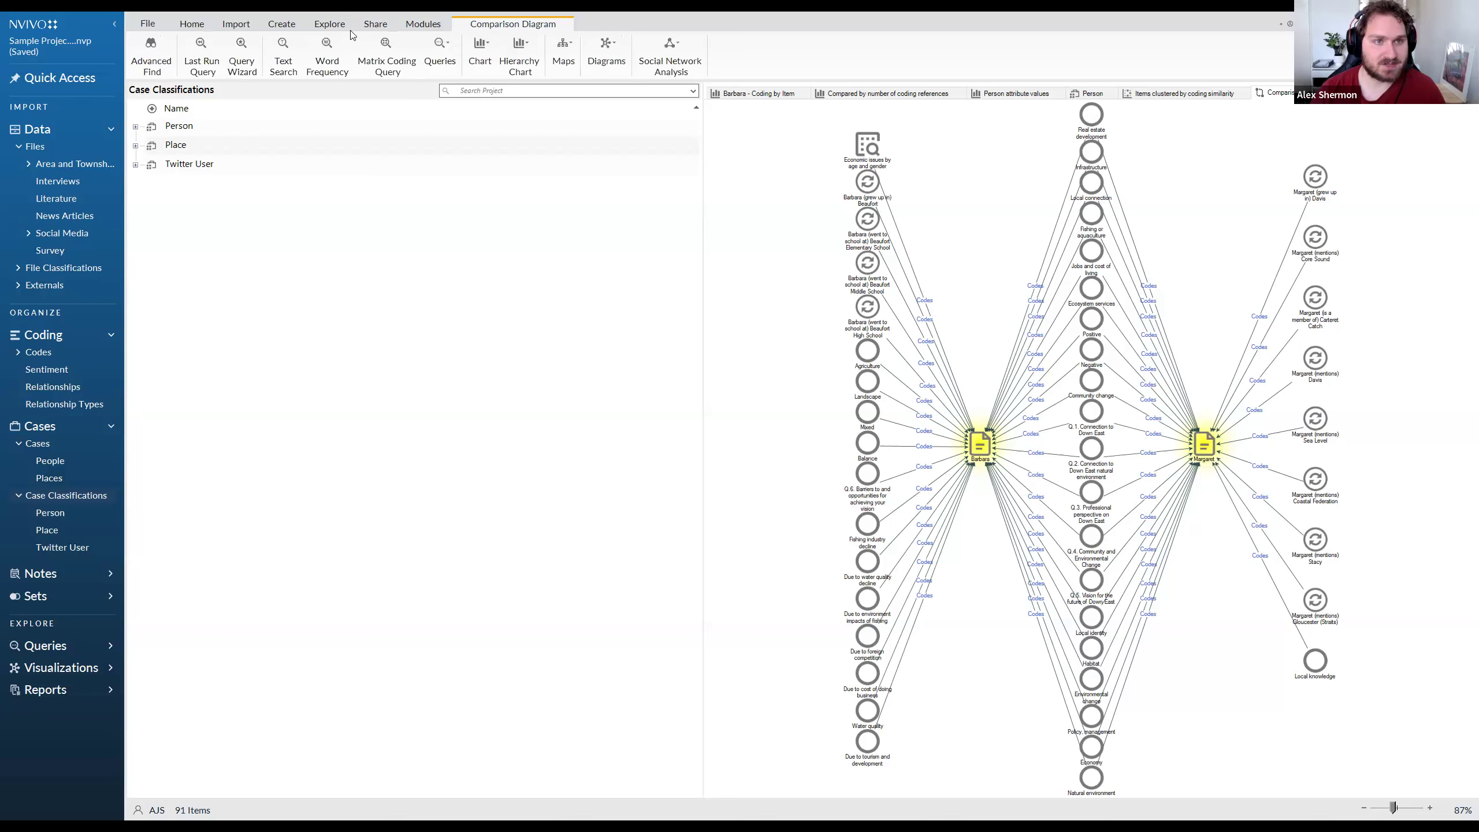
click(443, 60)
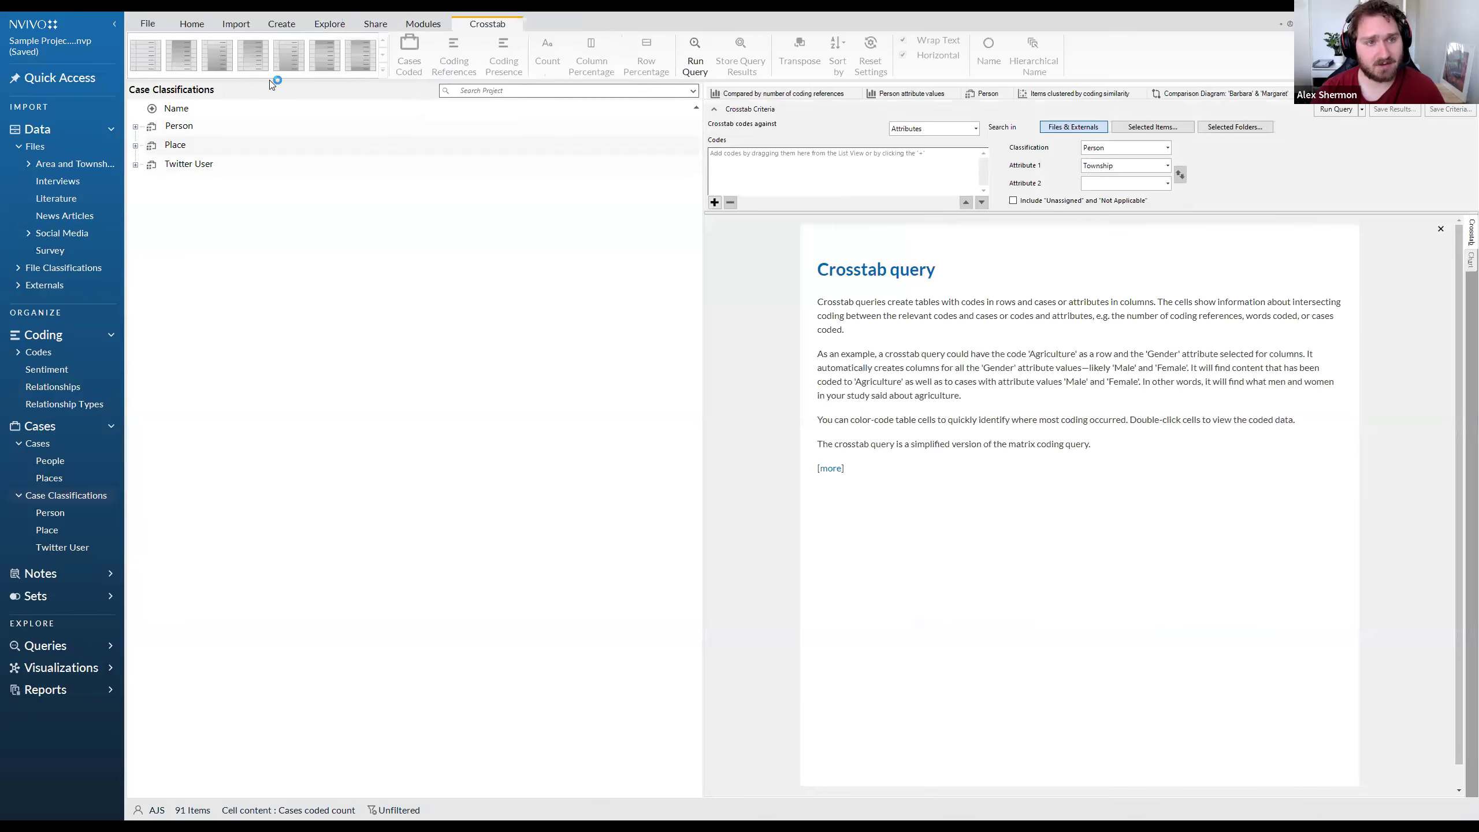
click(74, 186)
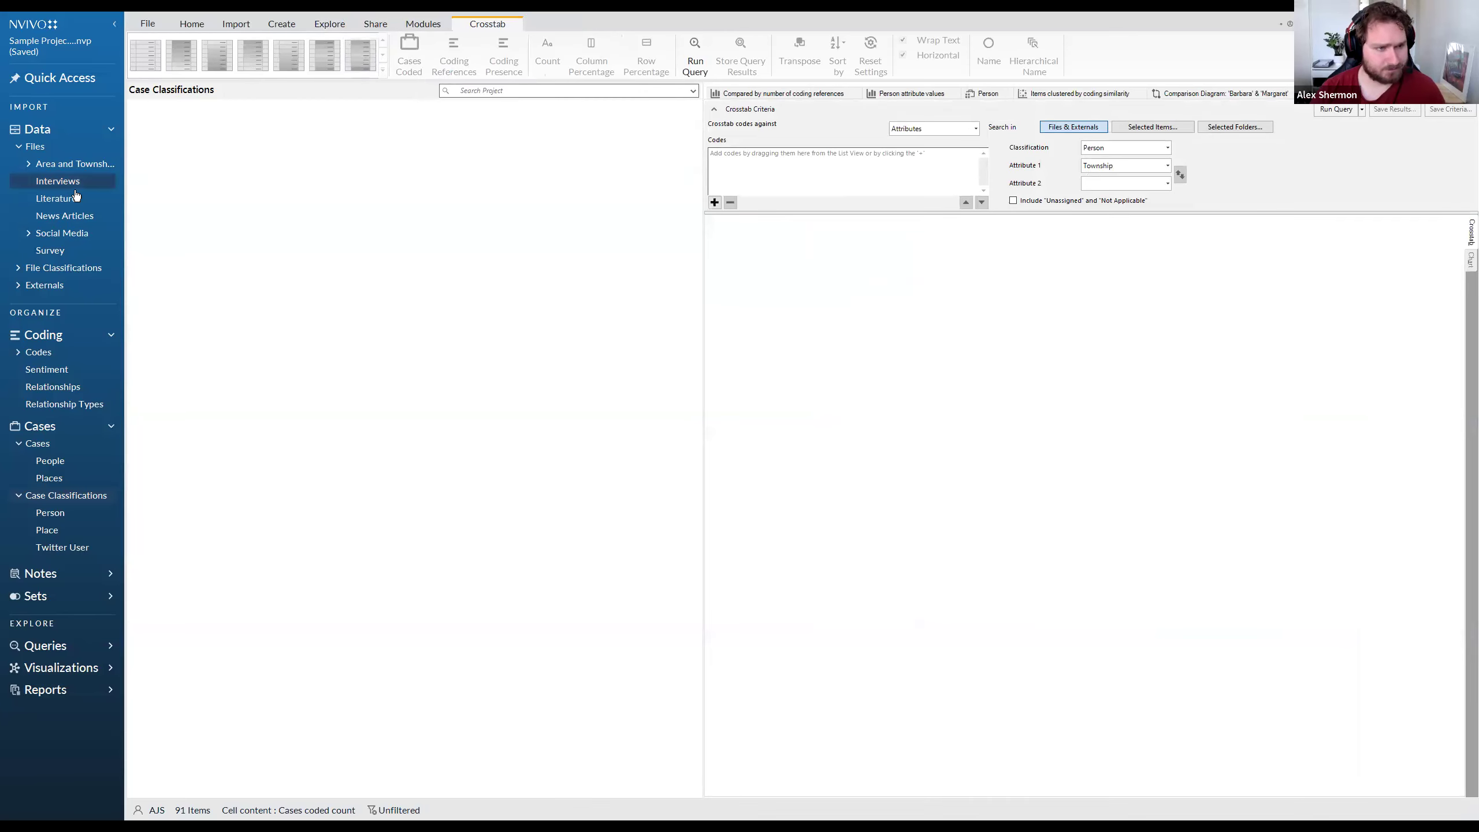
click(82, 355)
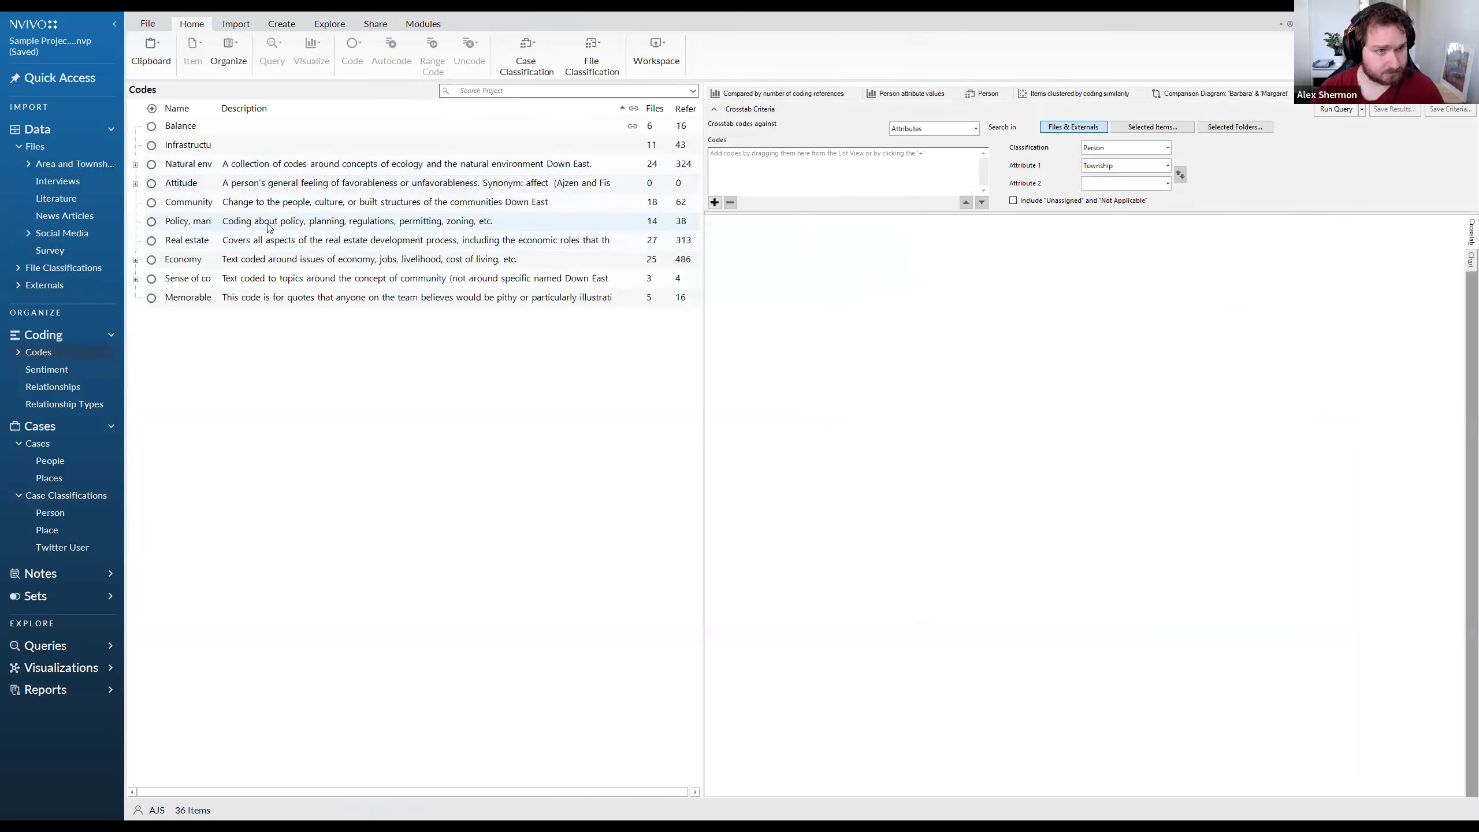
click(219, 202)
shift+click(215, 248)
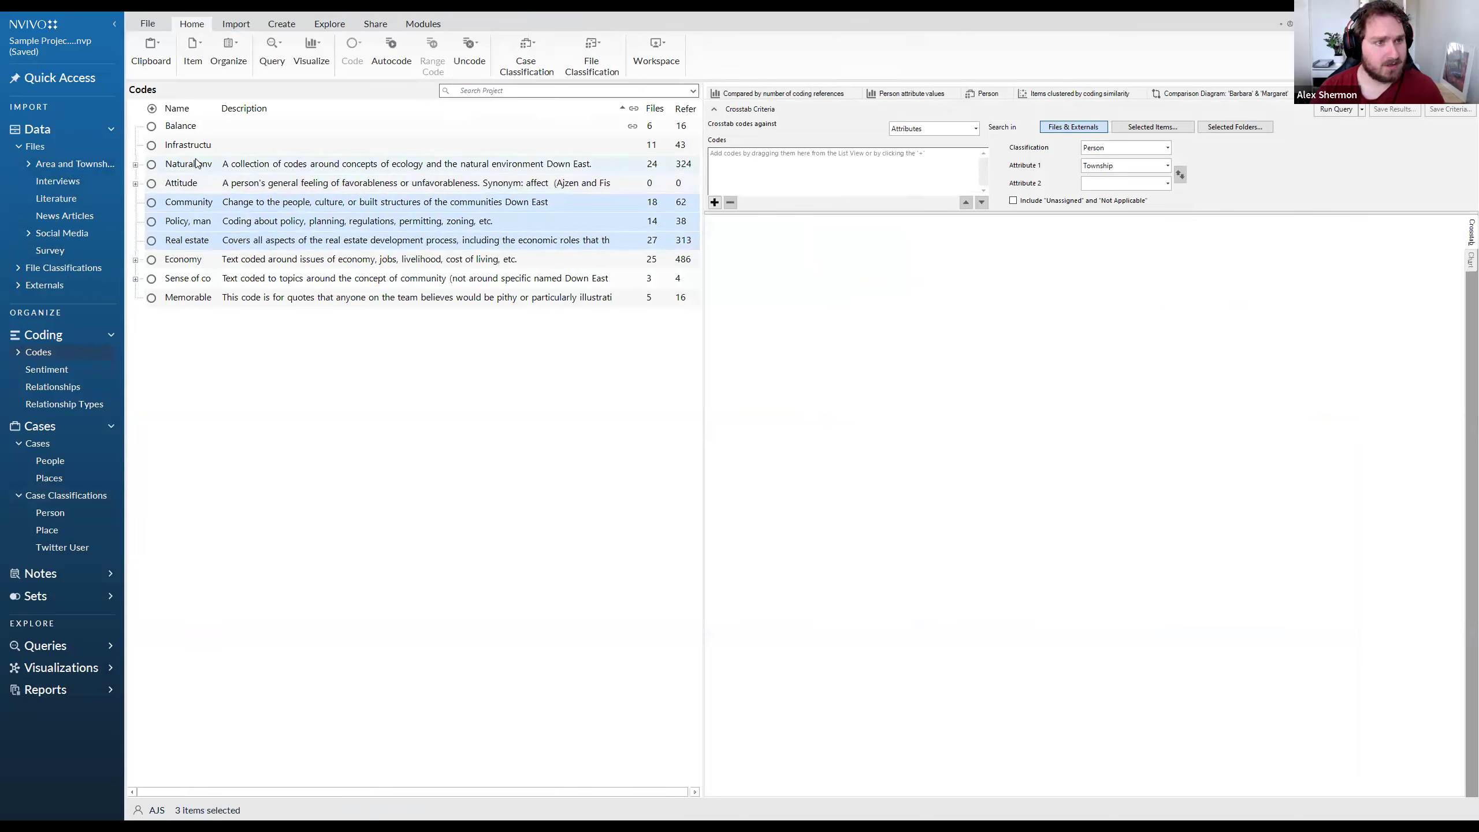
click(201, 164)
ctrl+click(200, 261)
drag(200, 260, 821, 175)
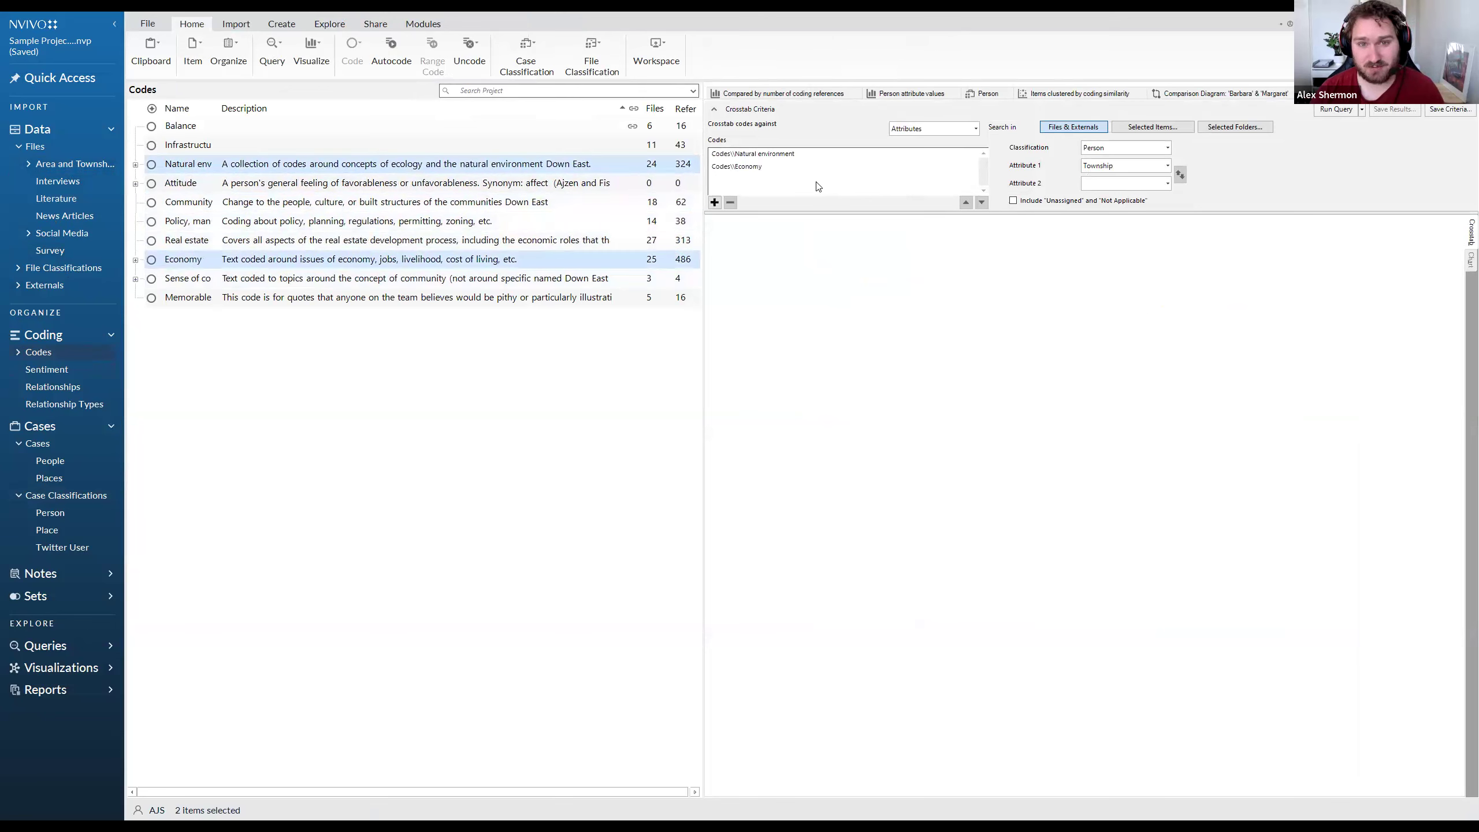
click(762, 154)
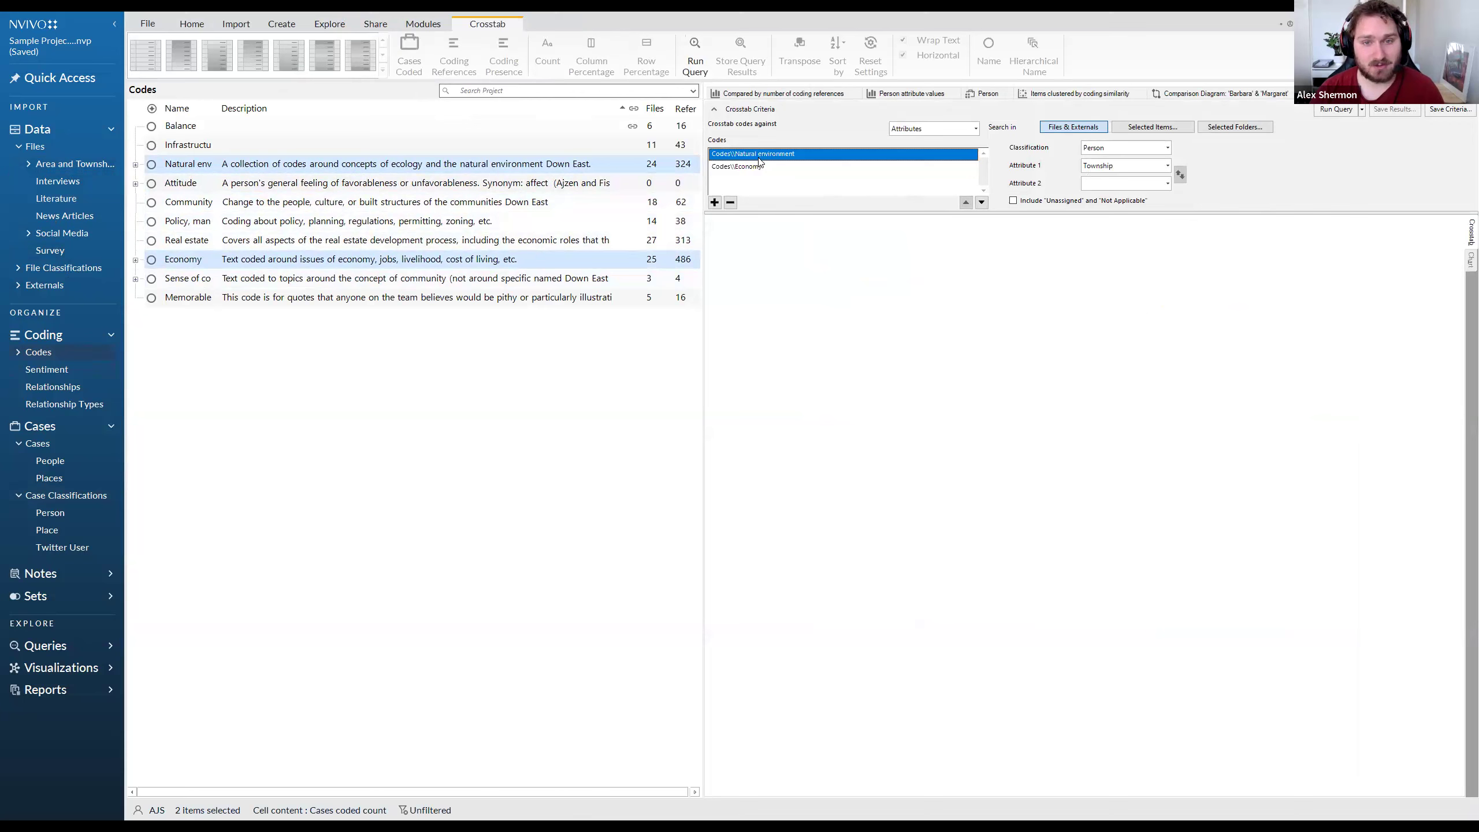
click(813, 167)
Set the crosstab classification to Person, with Age Group as attribute 1 and Gender as attribute 2
click(1107, 149)
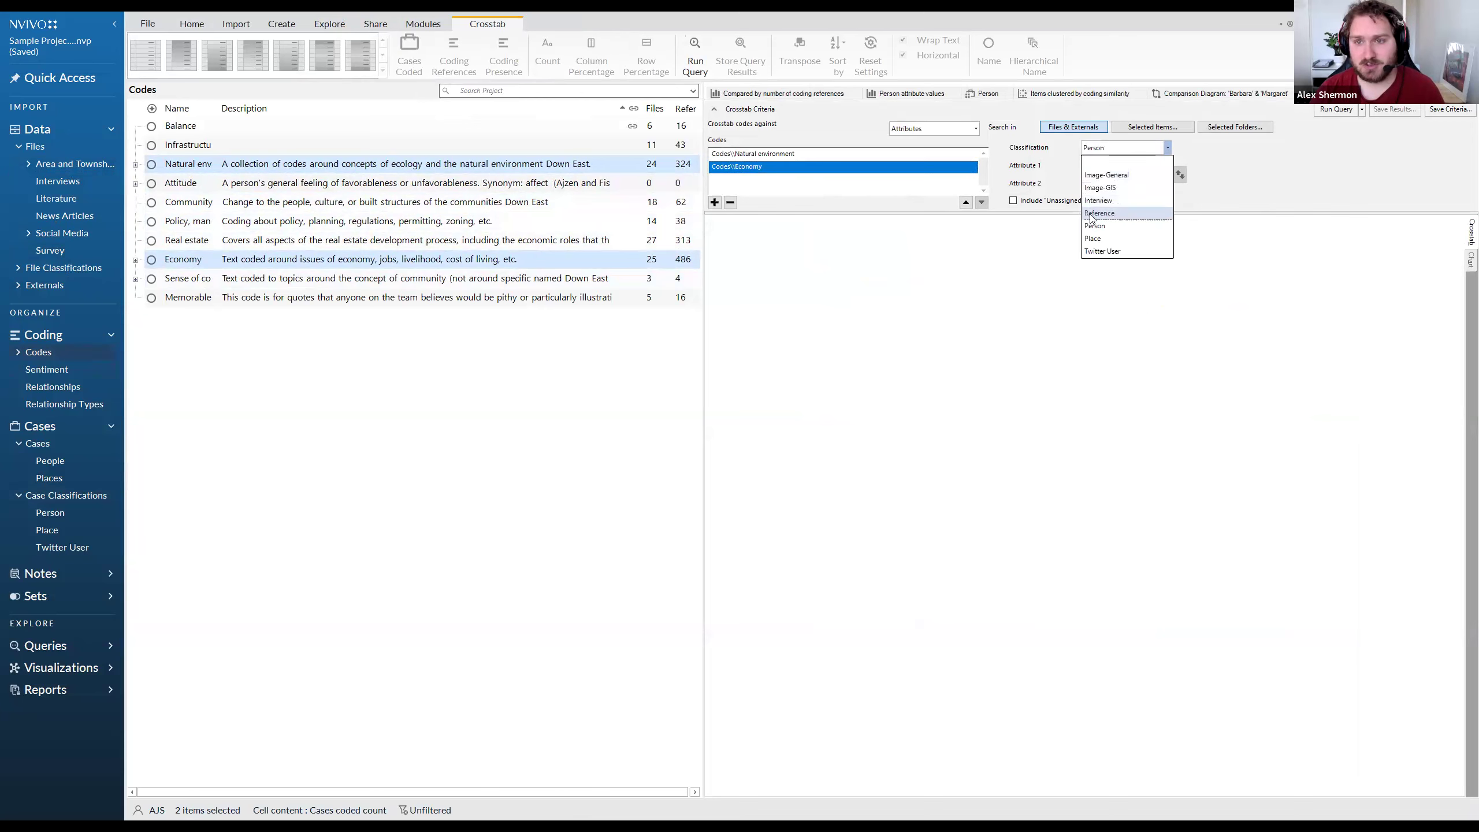
click(1101, 227)
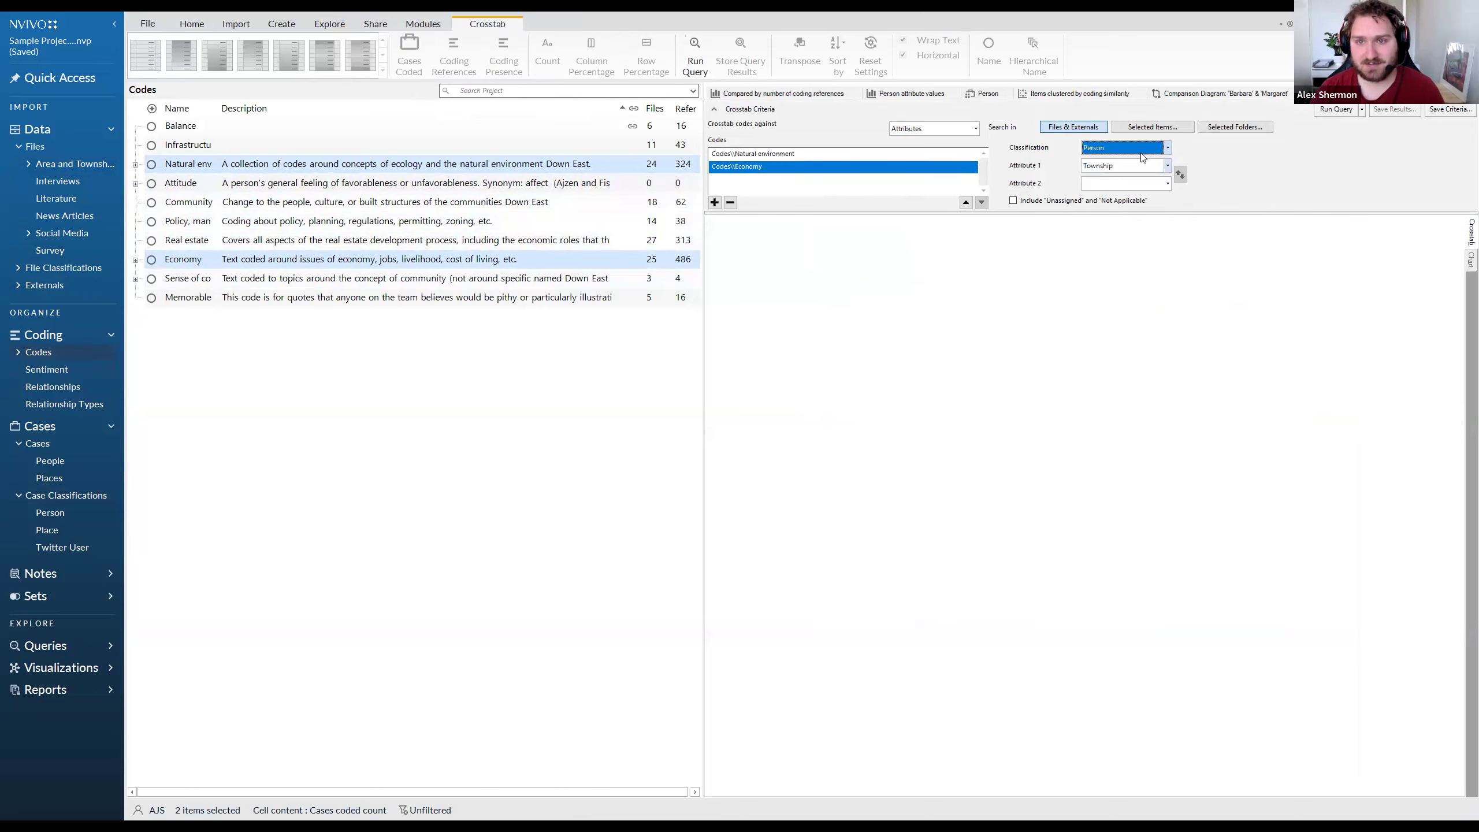
click(1114, 165)
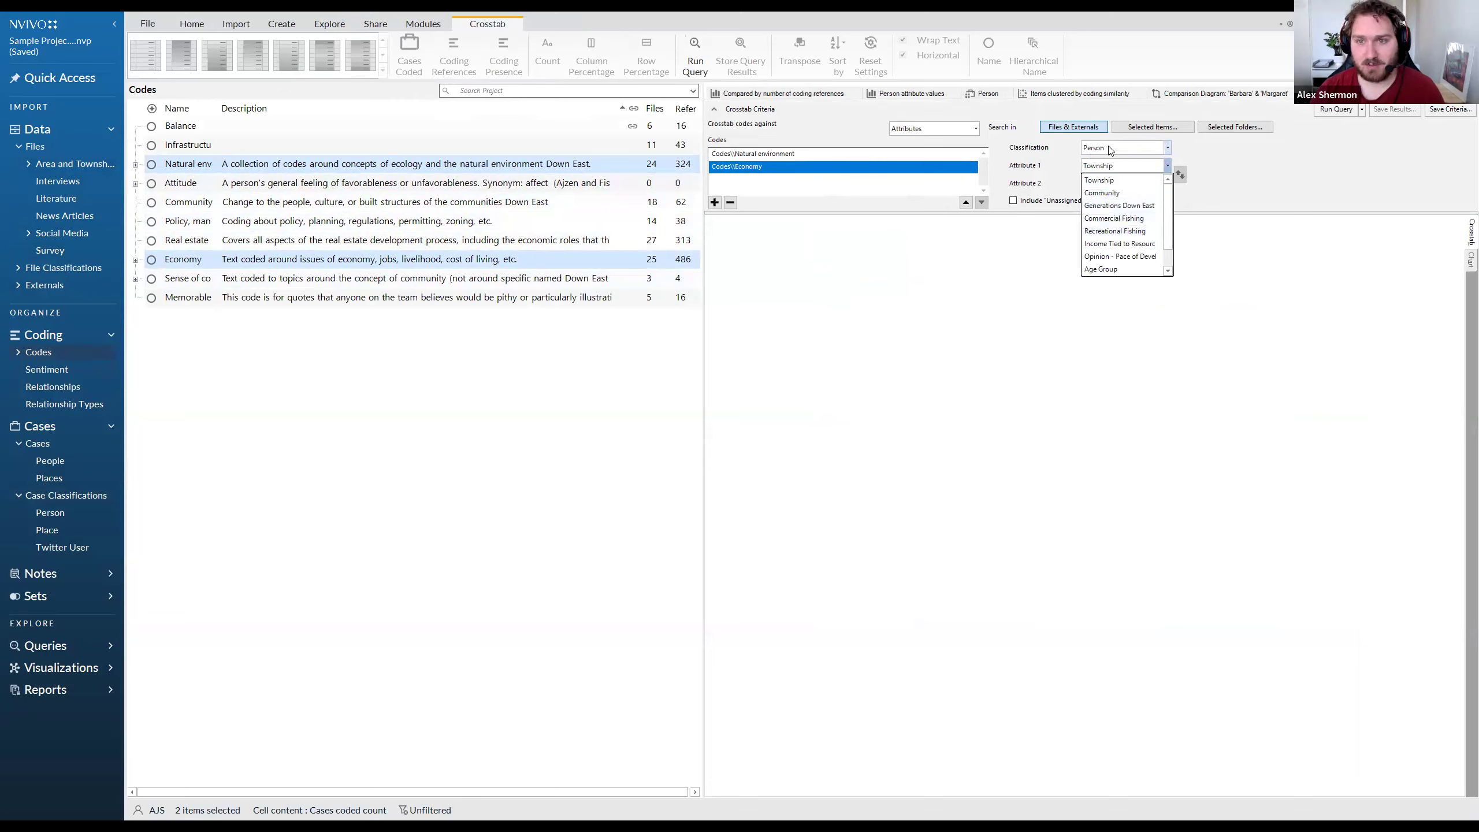
click(1103, 269)
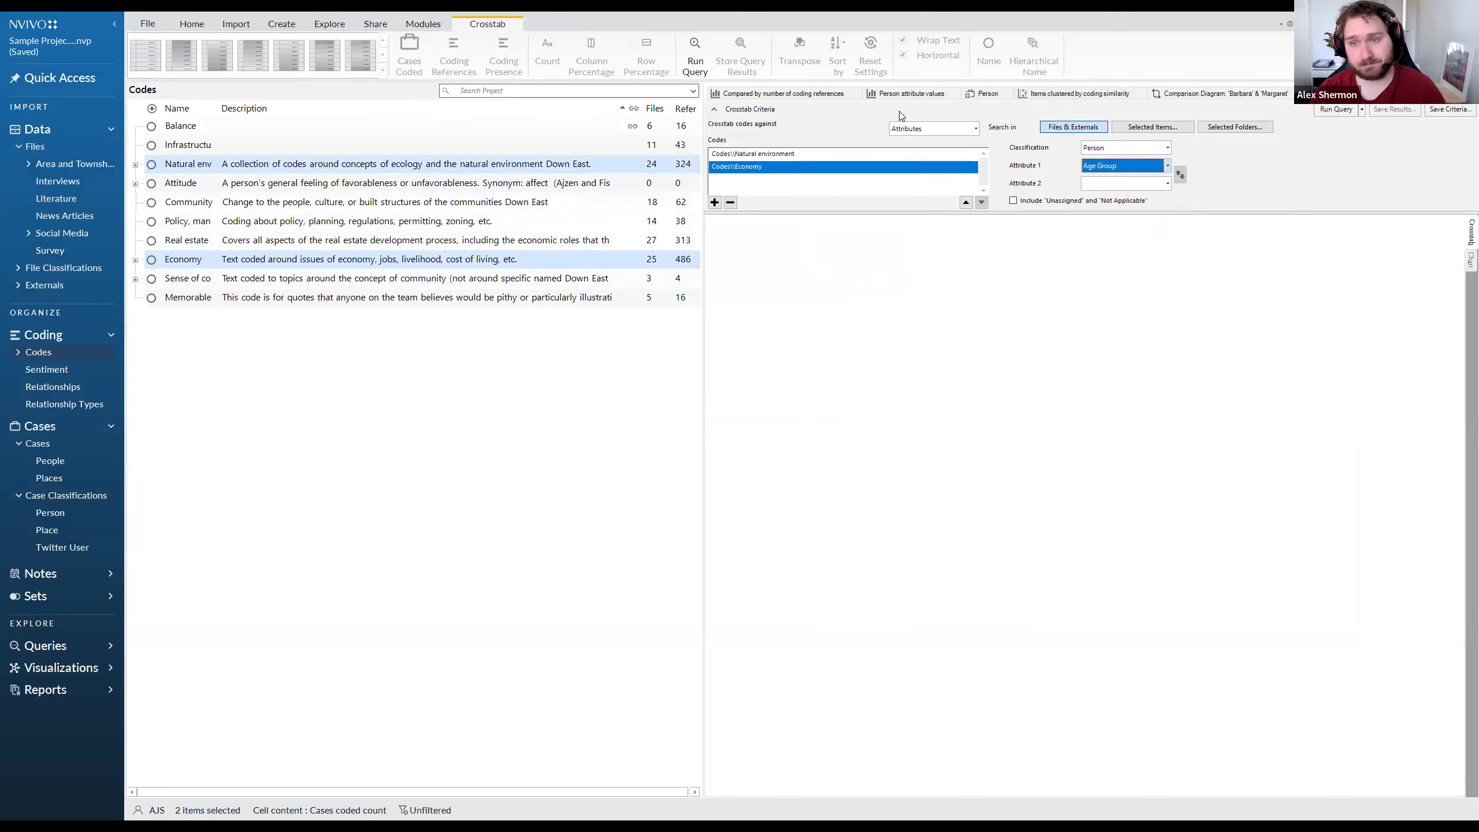
click(1151, 187)
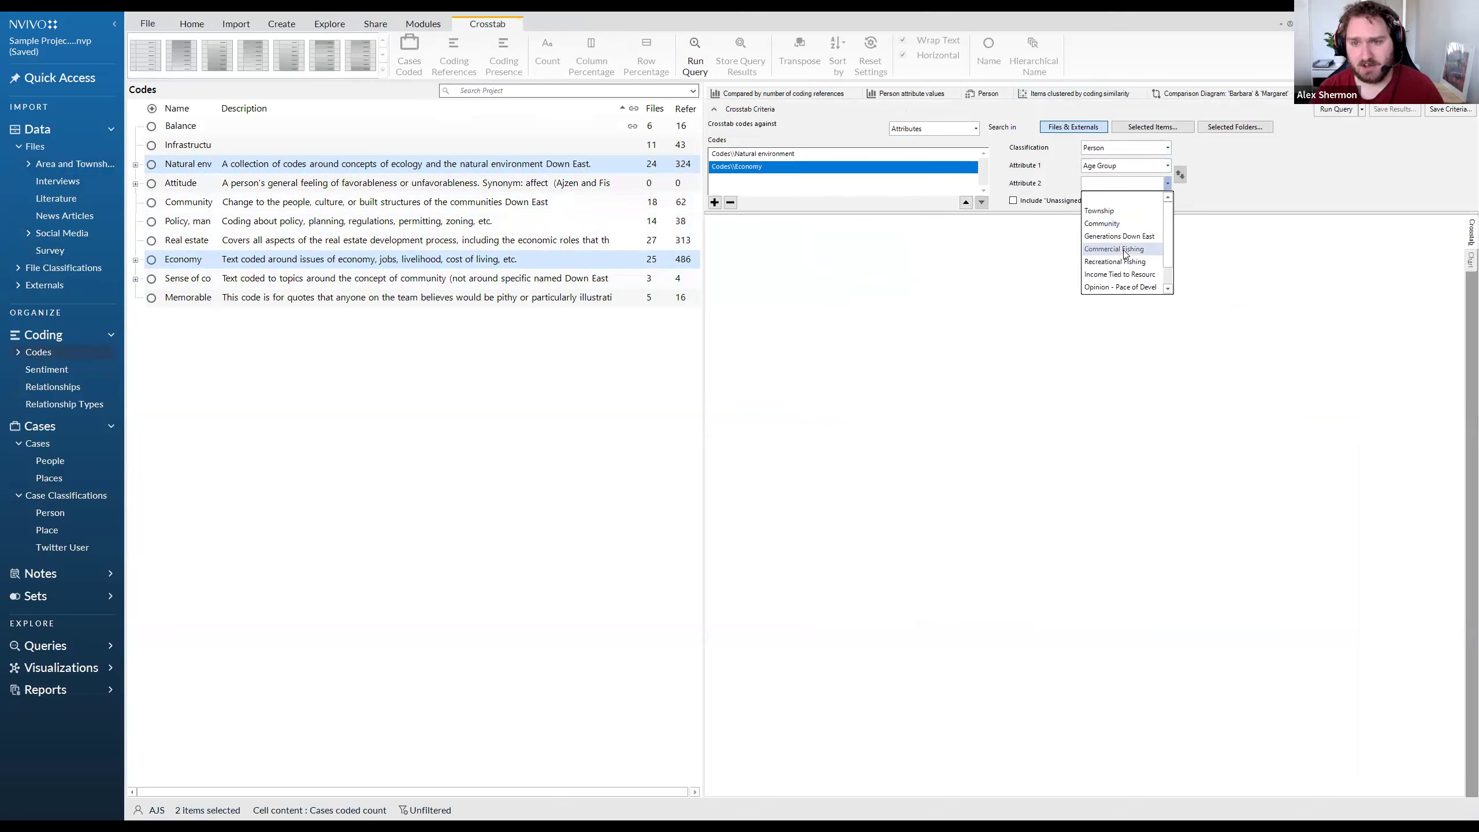
click(1118, 275)
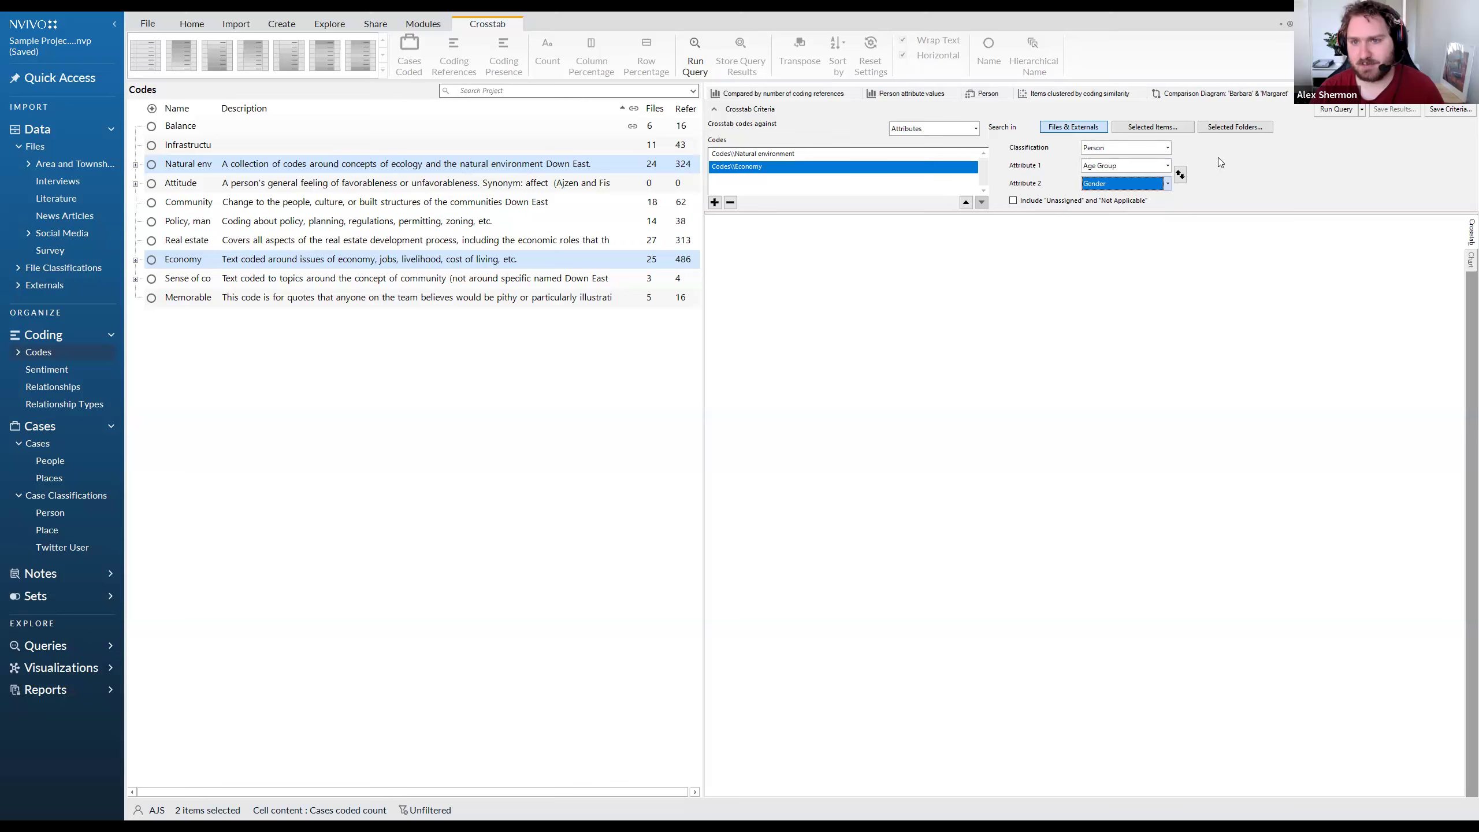
Run the crosstab query and inspect the Natural environment and Economy cells for the 30 - 39 age group by gender
click(1328, 112)
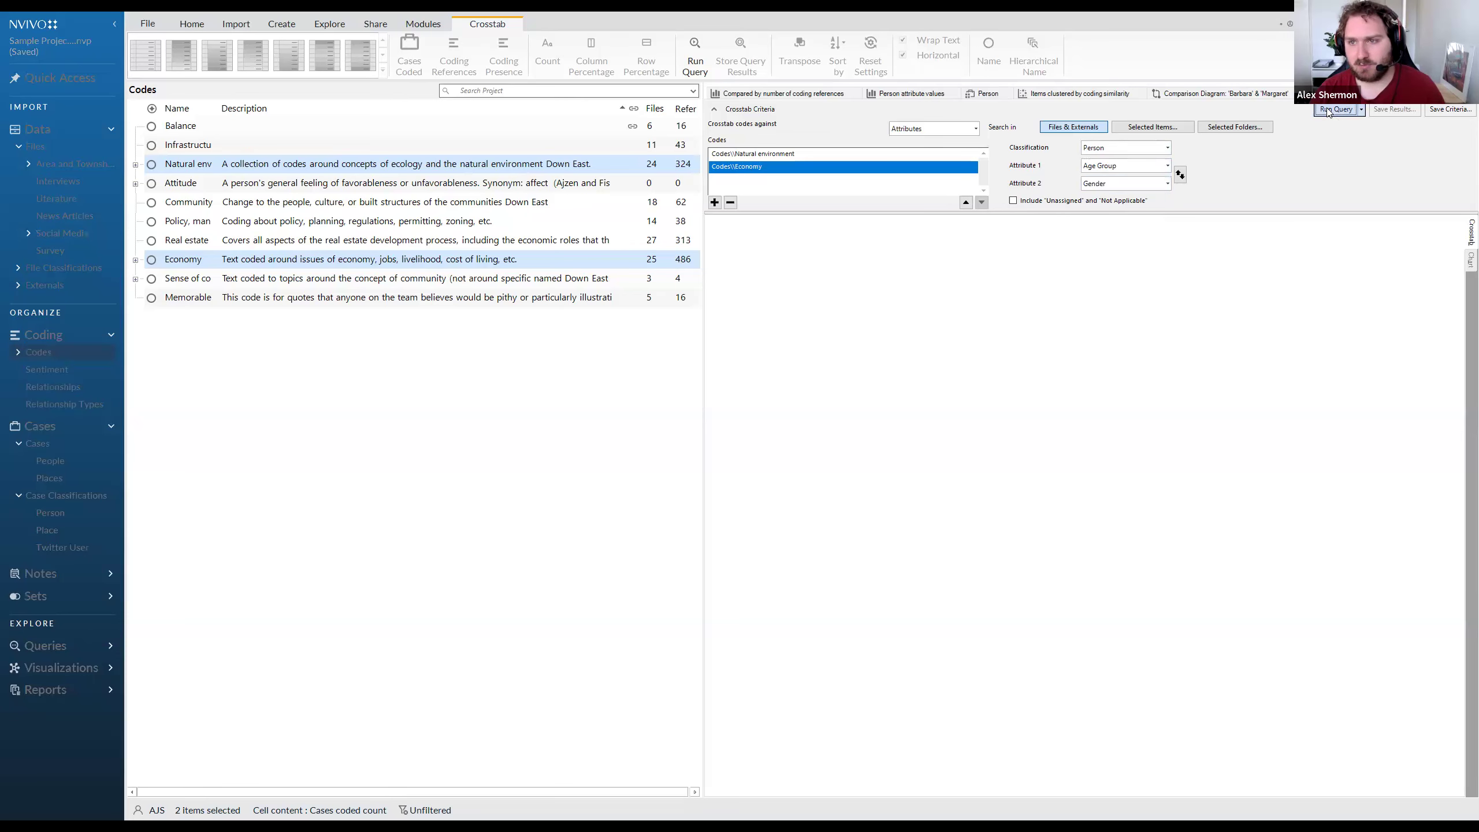
click(839, 246)
click(838, 255)
click(913, 255)
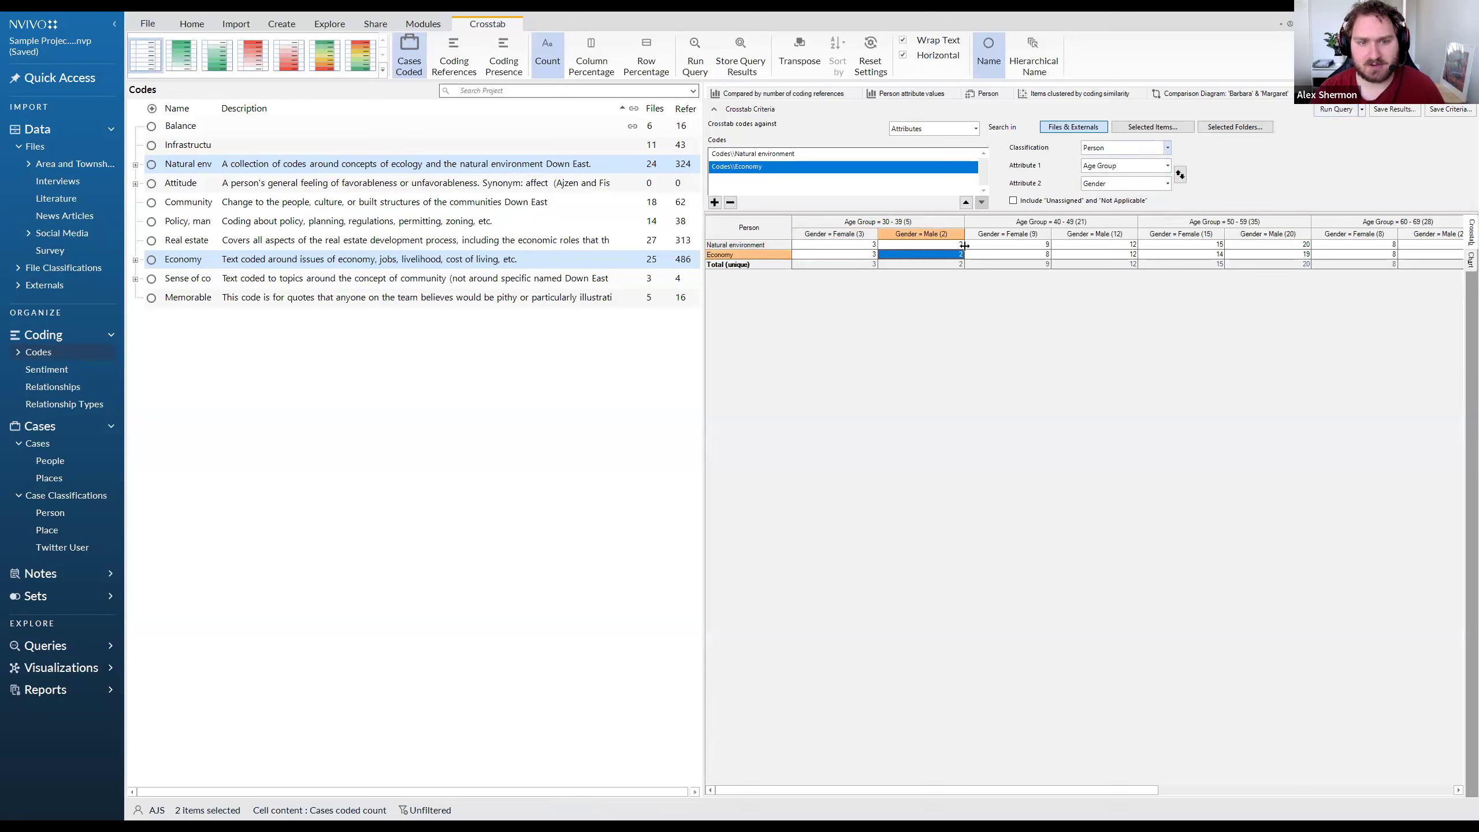
Check the crosstab cells for females aged 40 - 49, and read the references behind the Natural environment cell for females aged 30 - 39
click(1008, 245)
click(1008, 255)
click(829, 246)
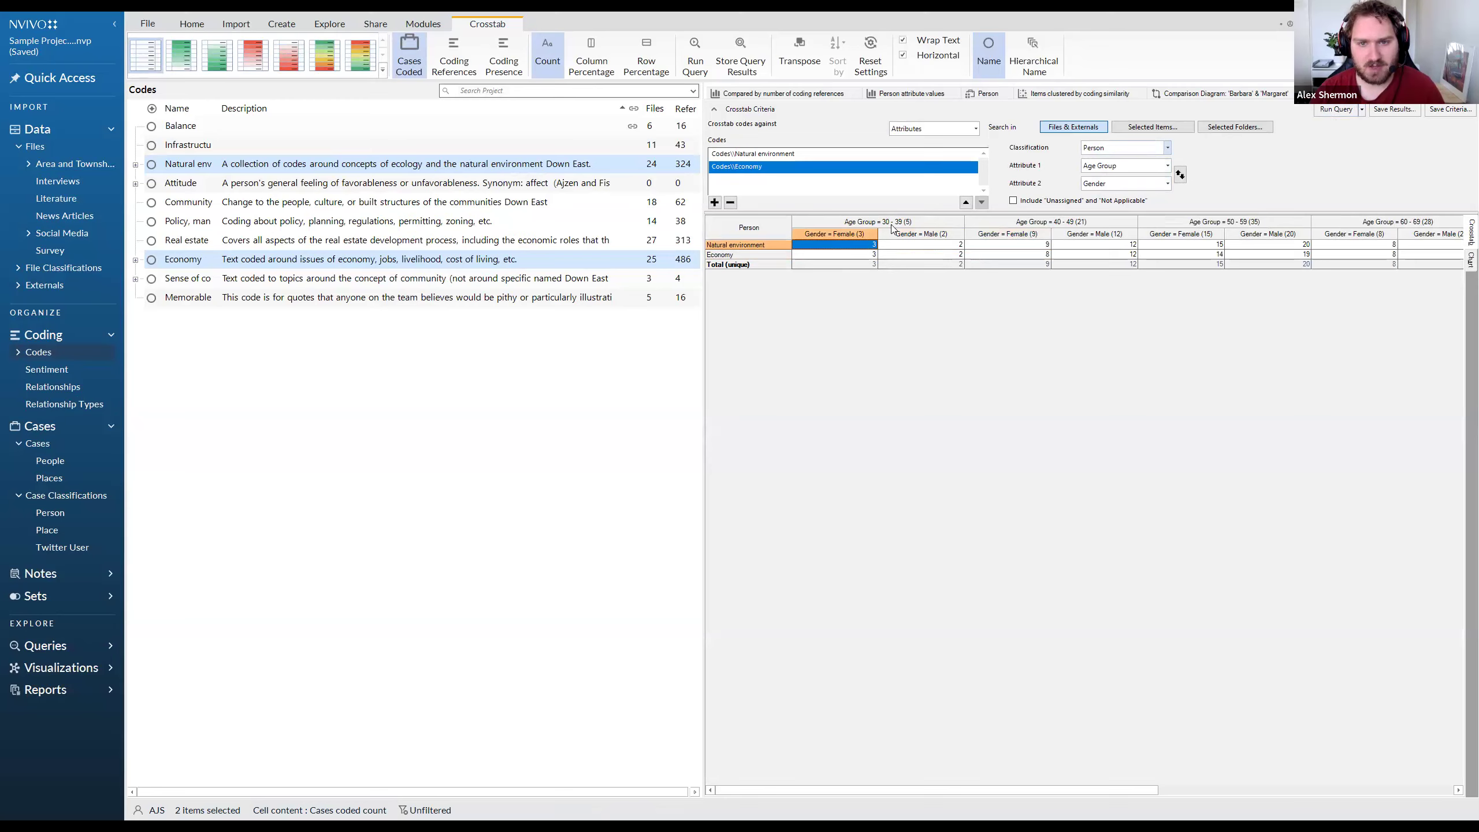
double_click(847, 246)
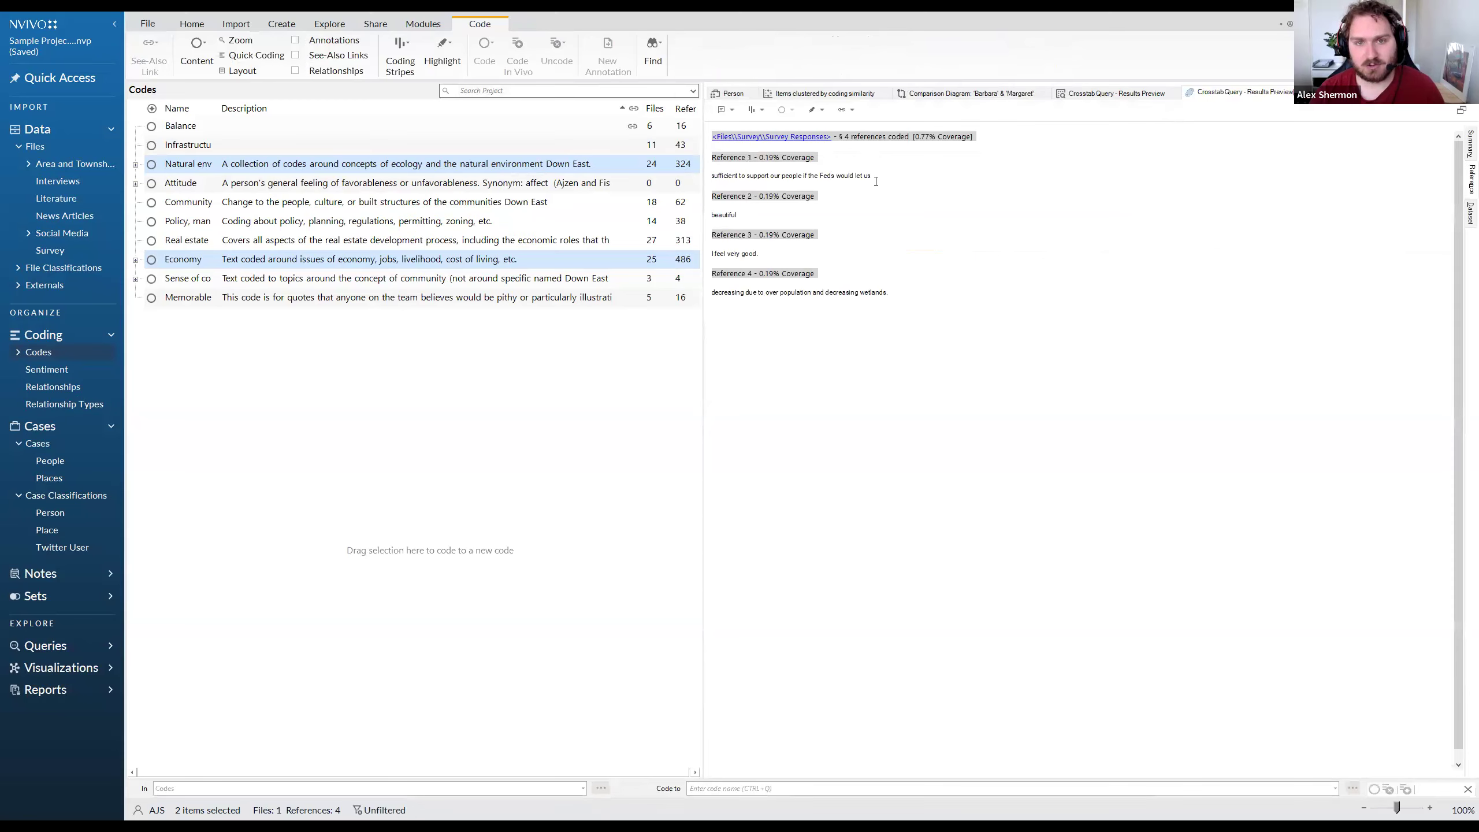
drag(874, 177, 709, 255)
drag(892, 293, 702, 286)
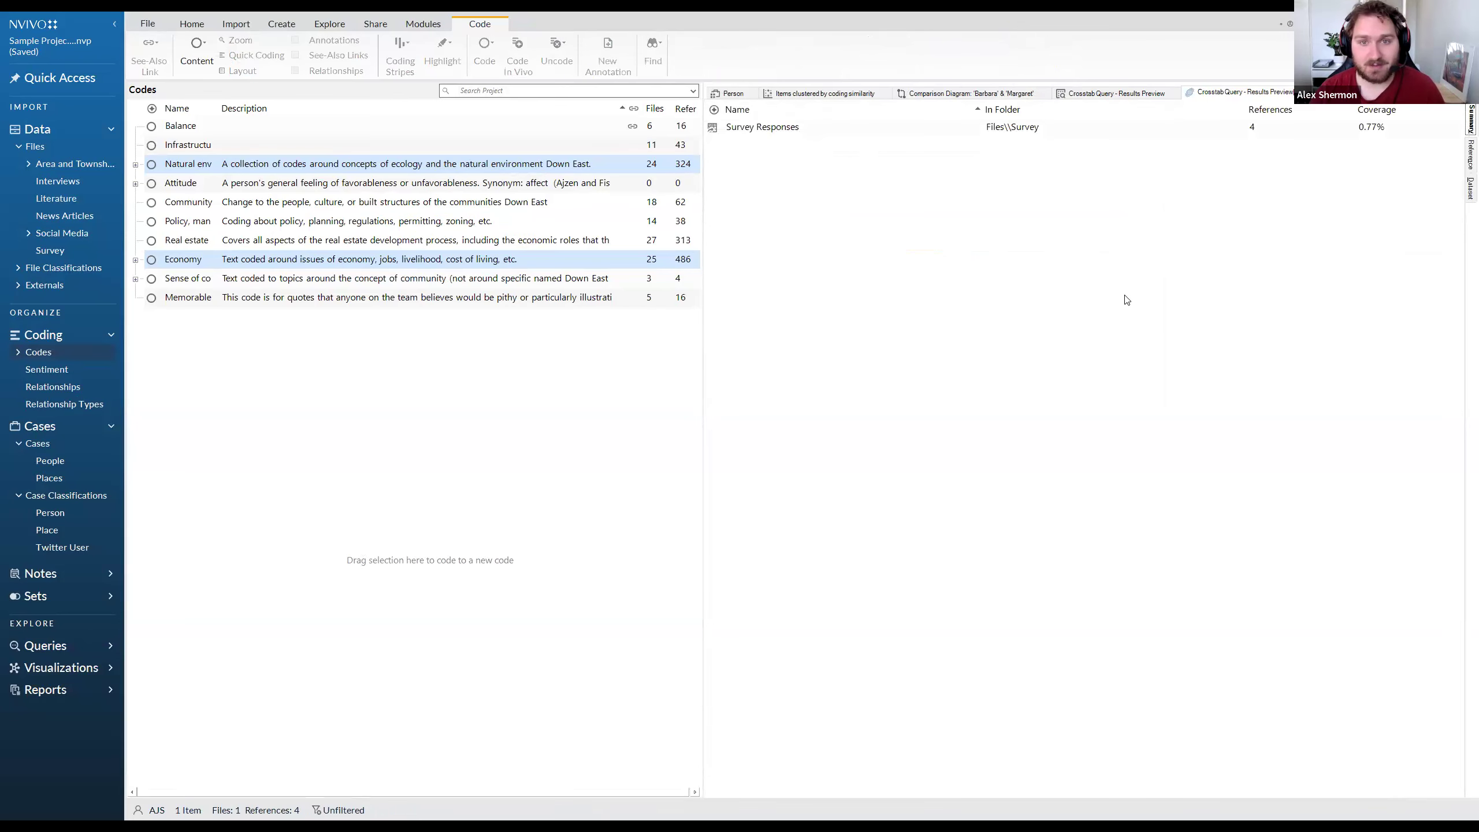
Return to the crosstab results and examine the older age groups, selecting the Natural environment cell for females aged 70 - 79
click(1110, 93)
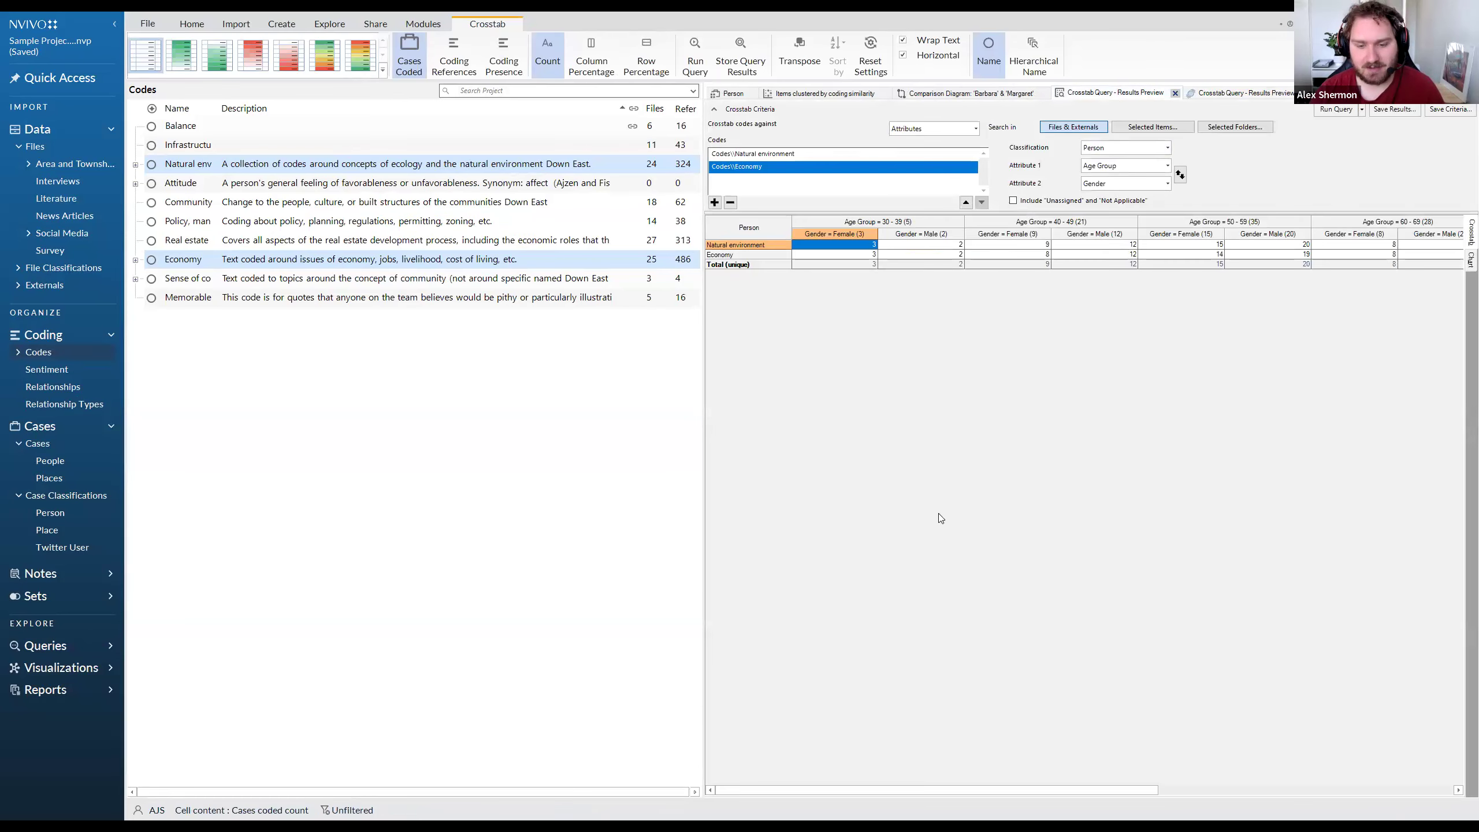
drag(907, 788, 1153, 788)
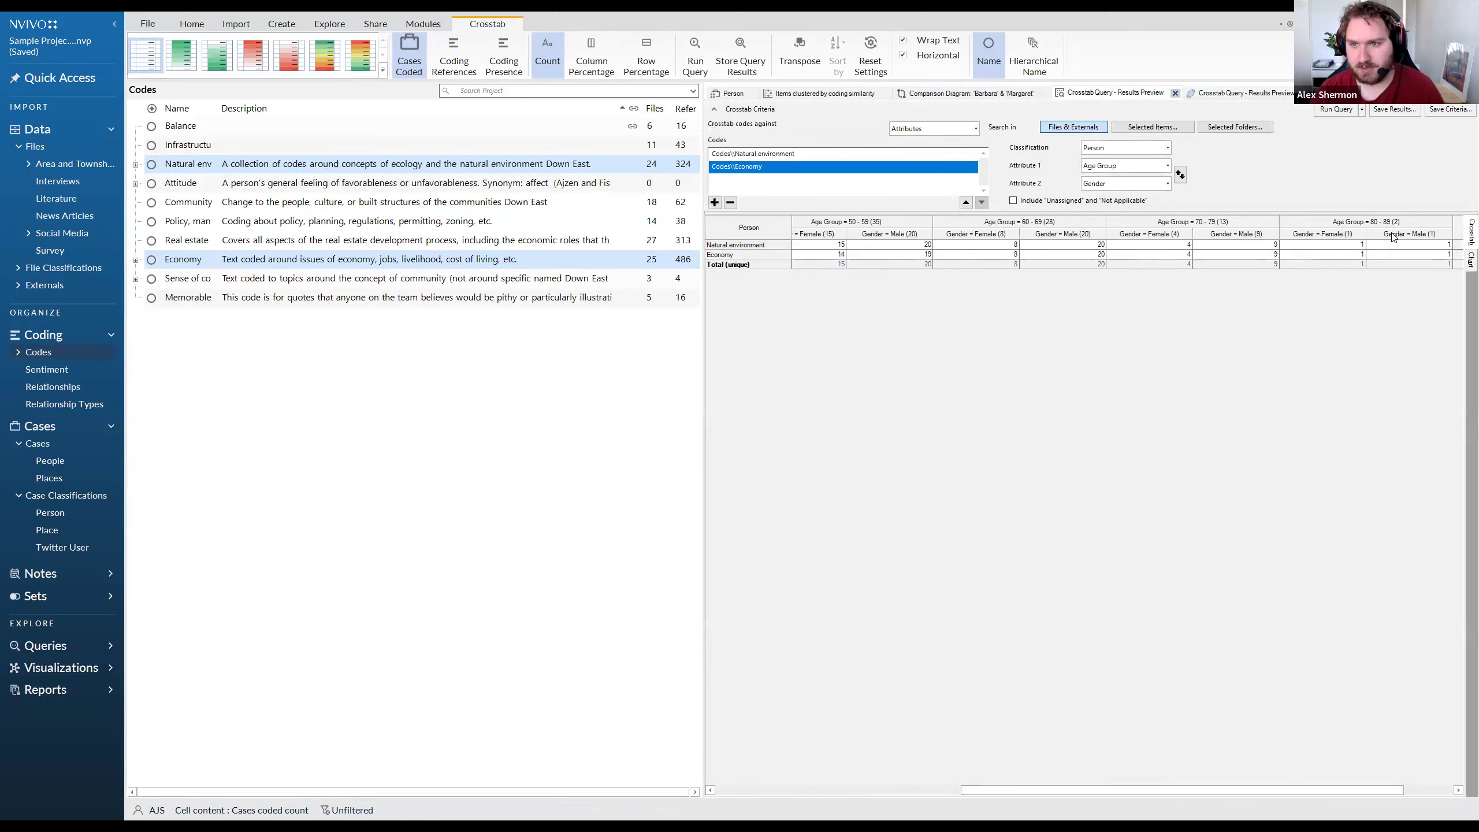
click(1168, 245)
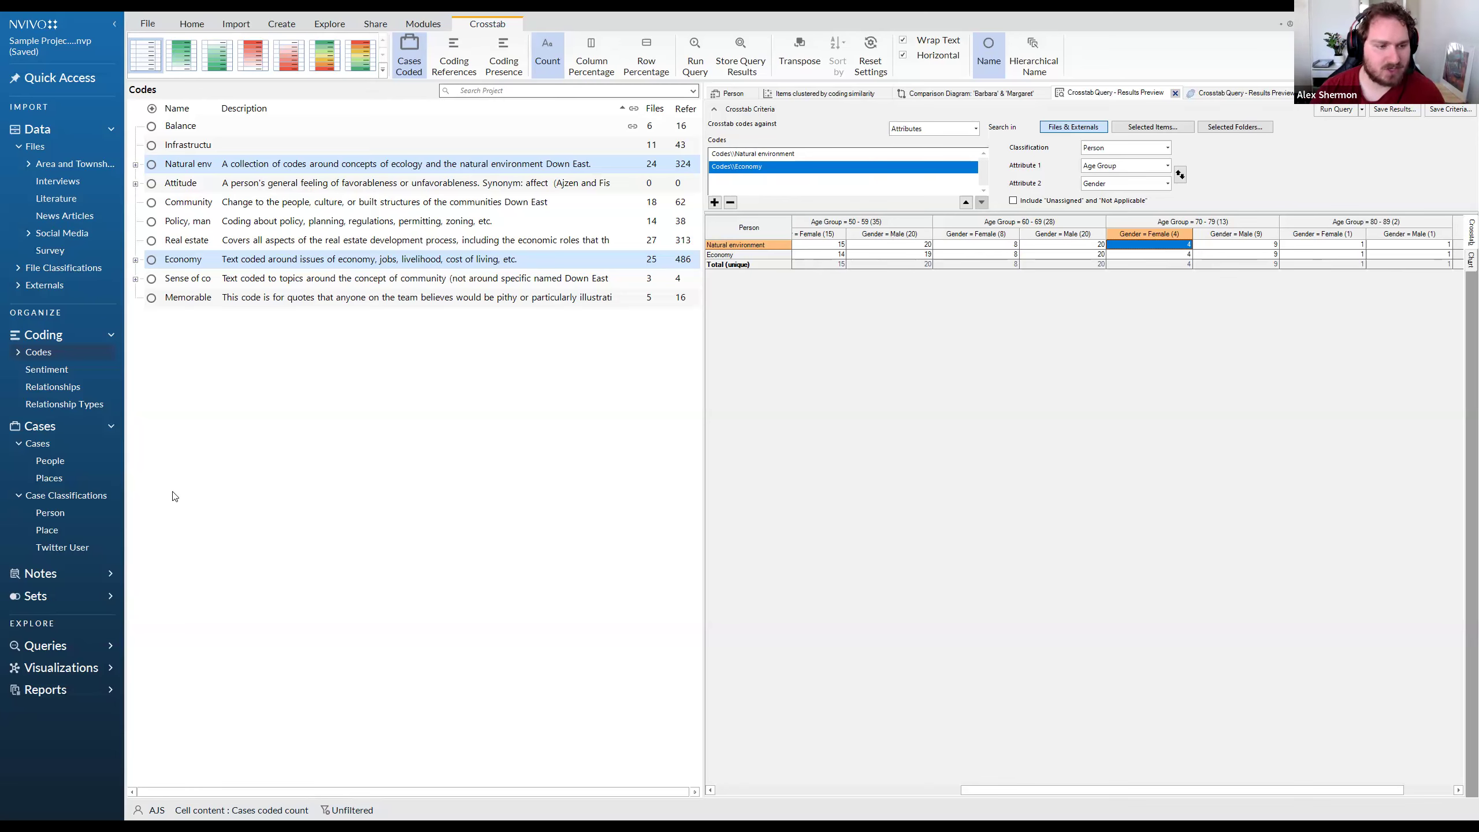
Start a new framework matrix named TGe in the project's Framework Matrices folder
click(109, 574)
click(87, 608)
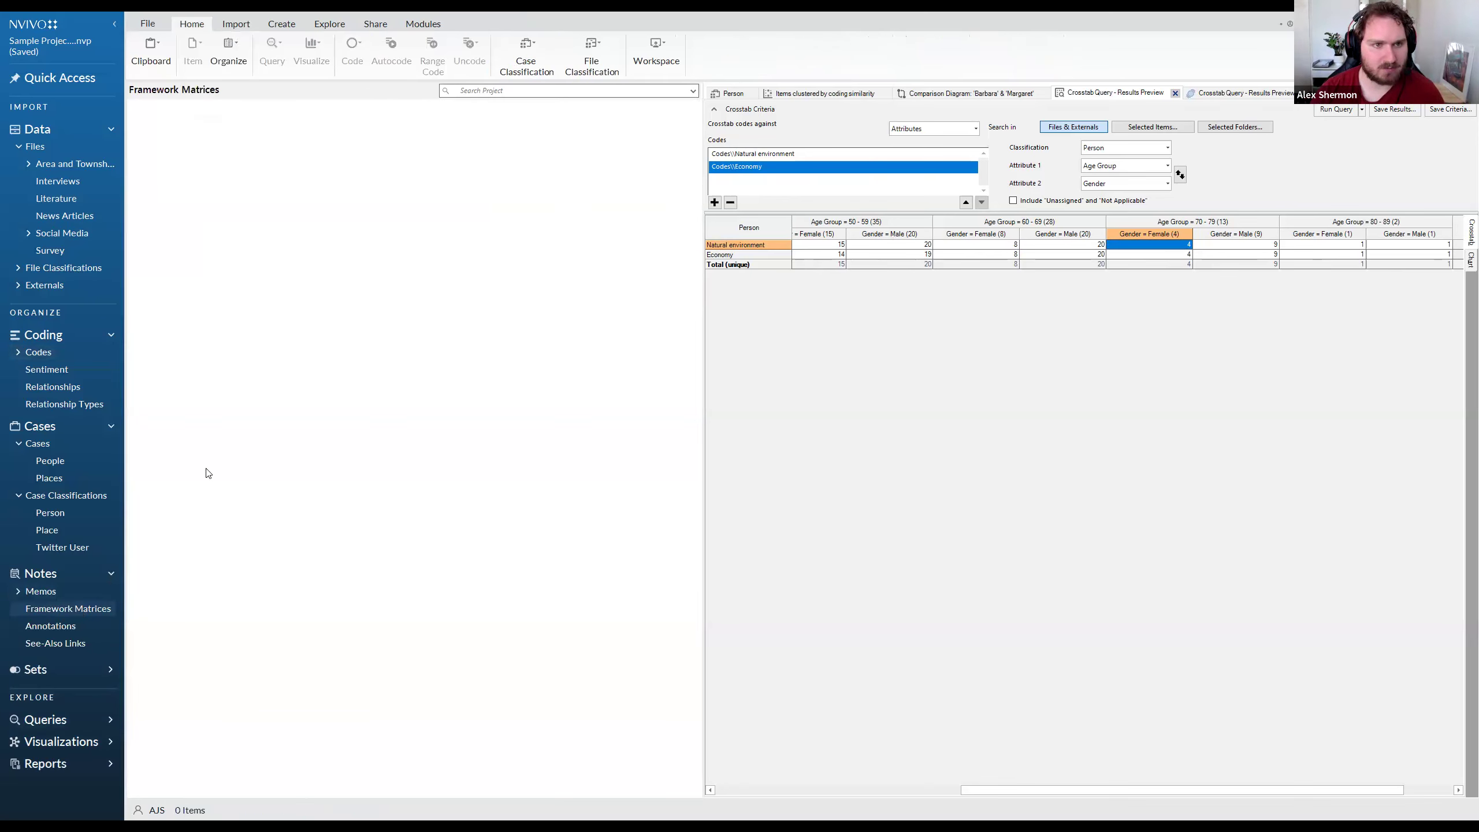
click(393, 780)
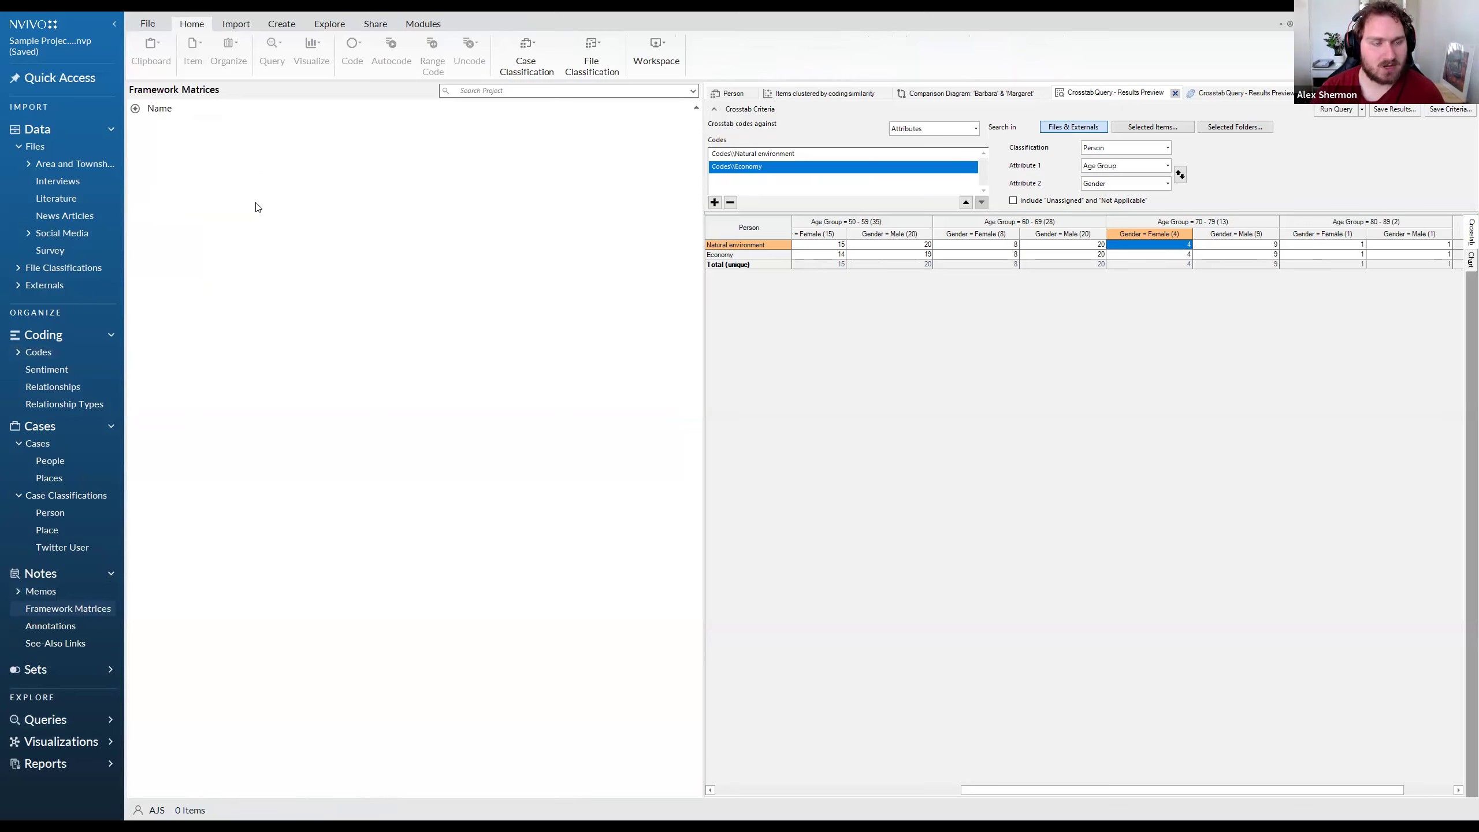
right_click(255, 203)
click(286, 208)
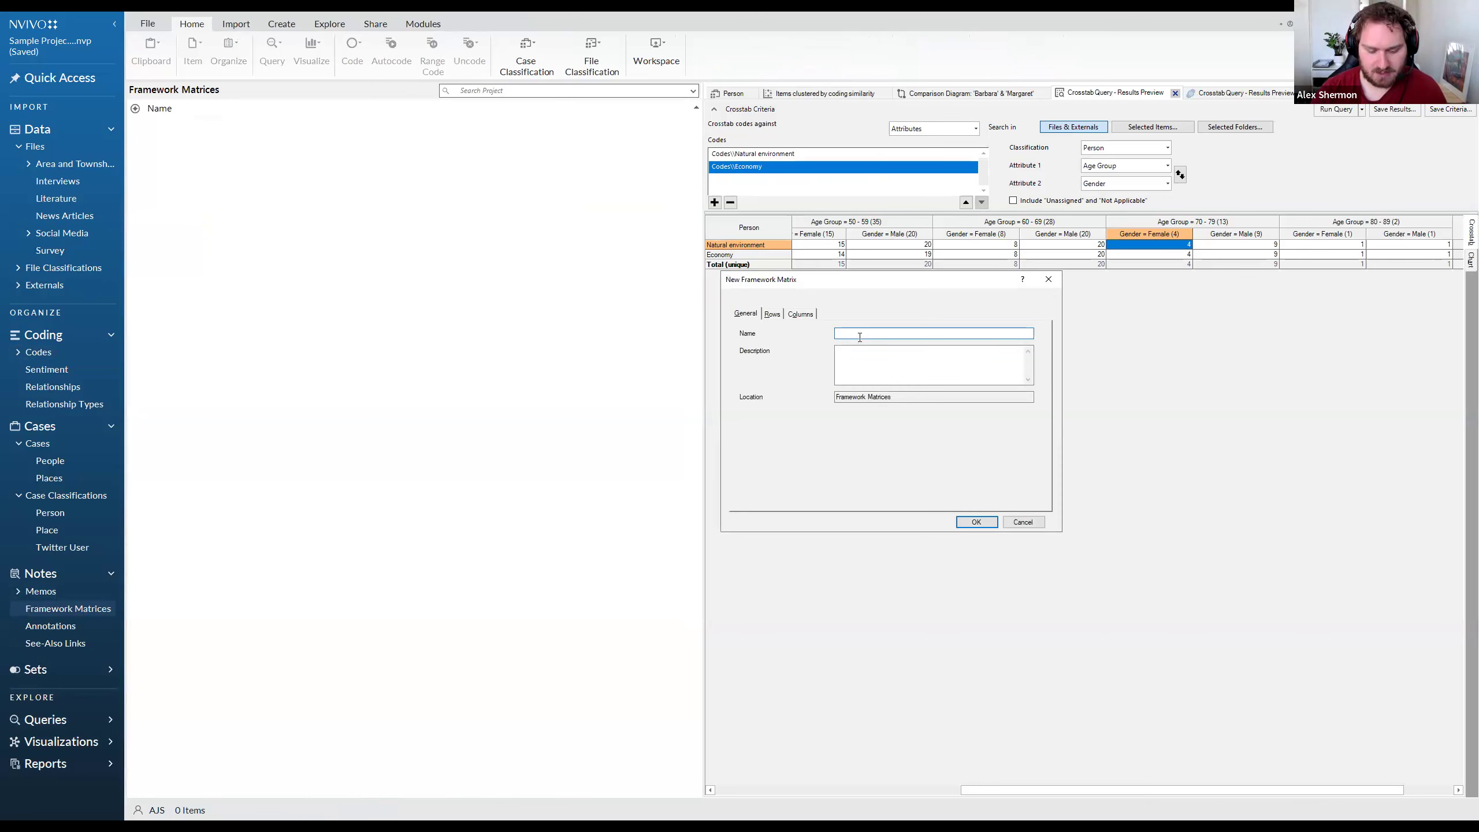
Add the Interview Participants case from People, with all its descendant cases, as the rows of the framework matrix
click(777, 315)
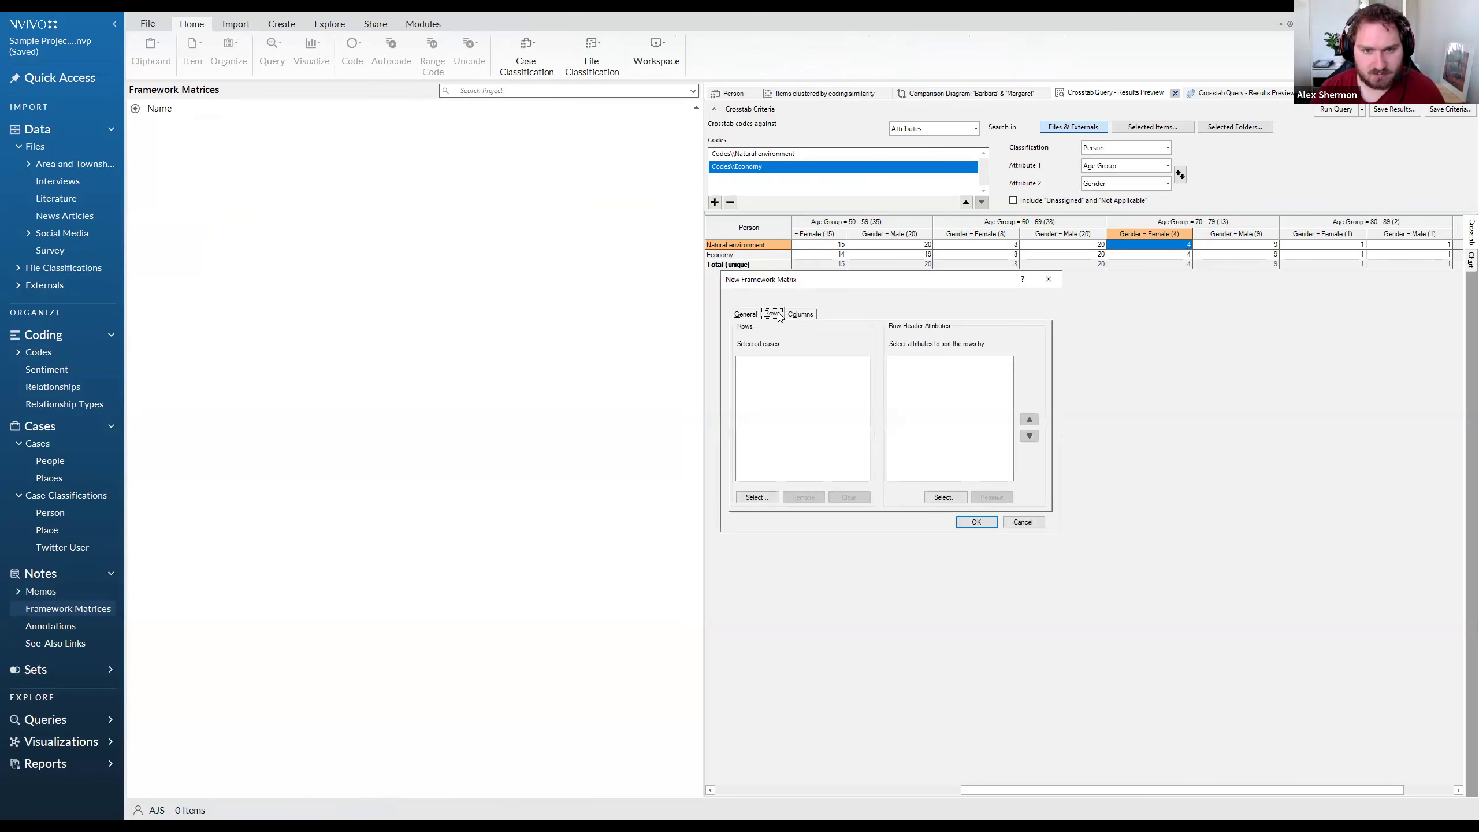
click(777, 499)
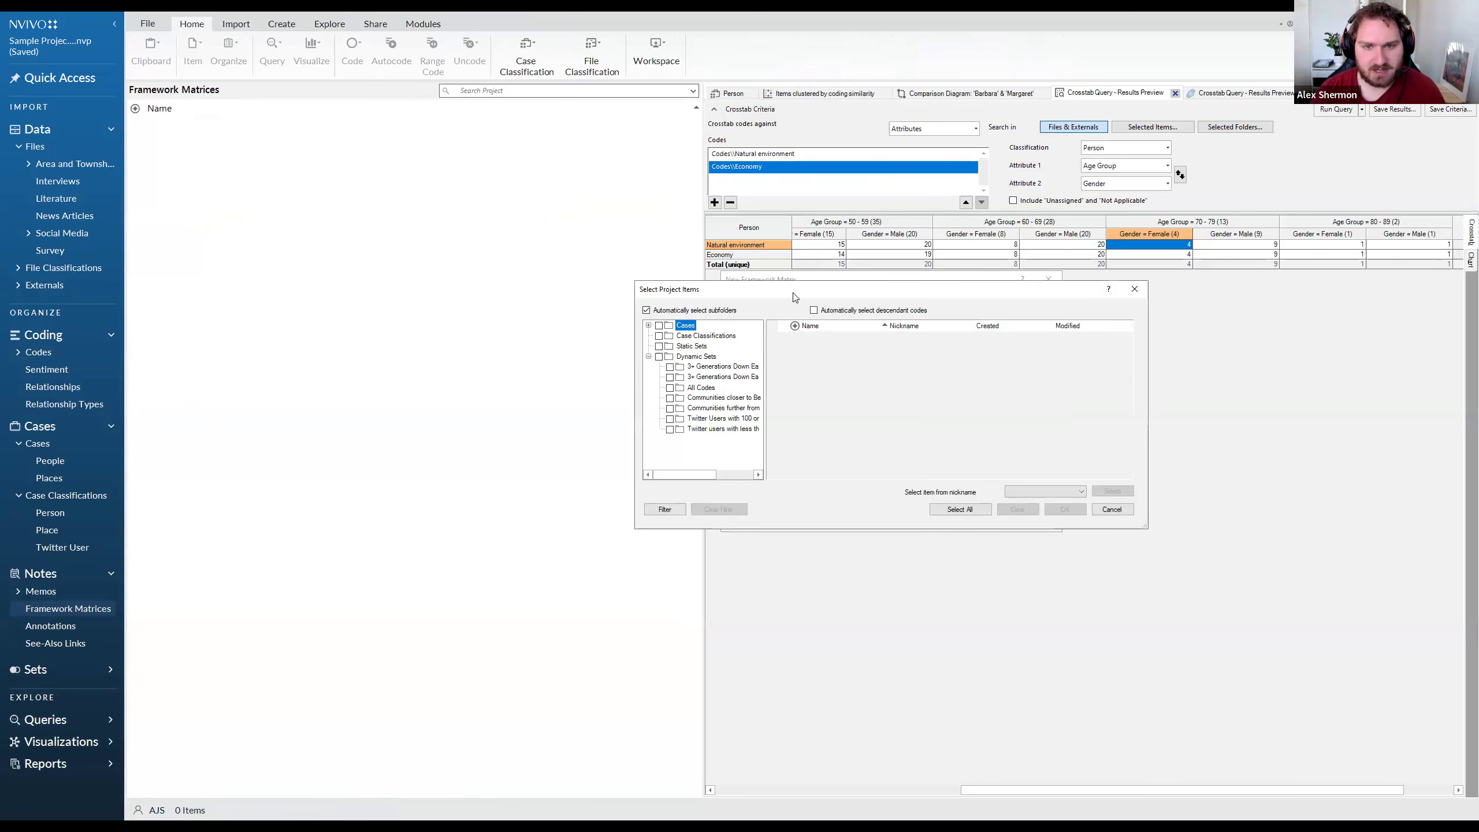
drag(795, 294, 904, 287)
click(757, 318)
click(807, 330)
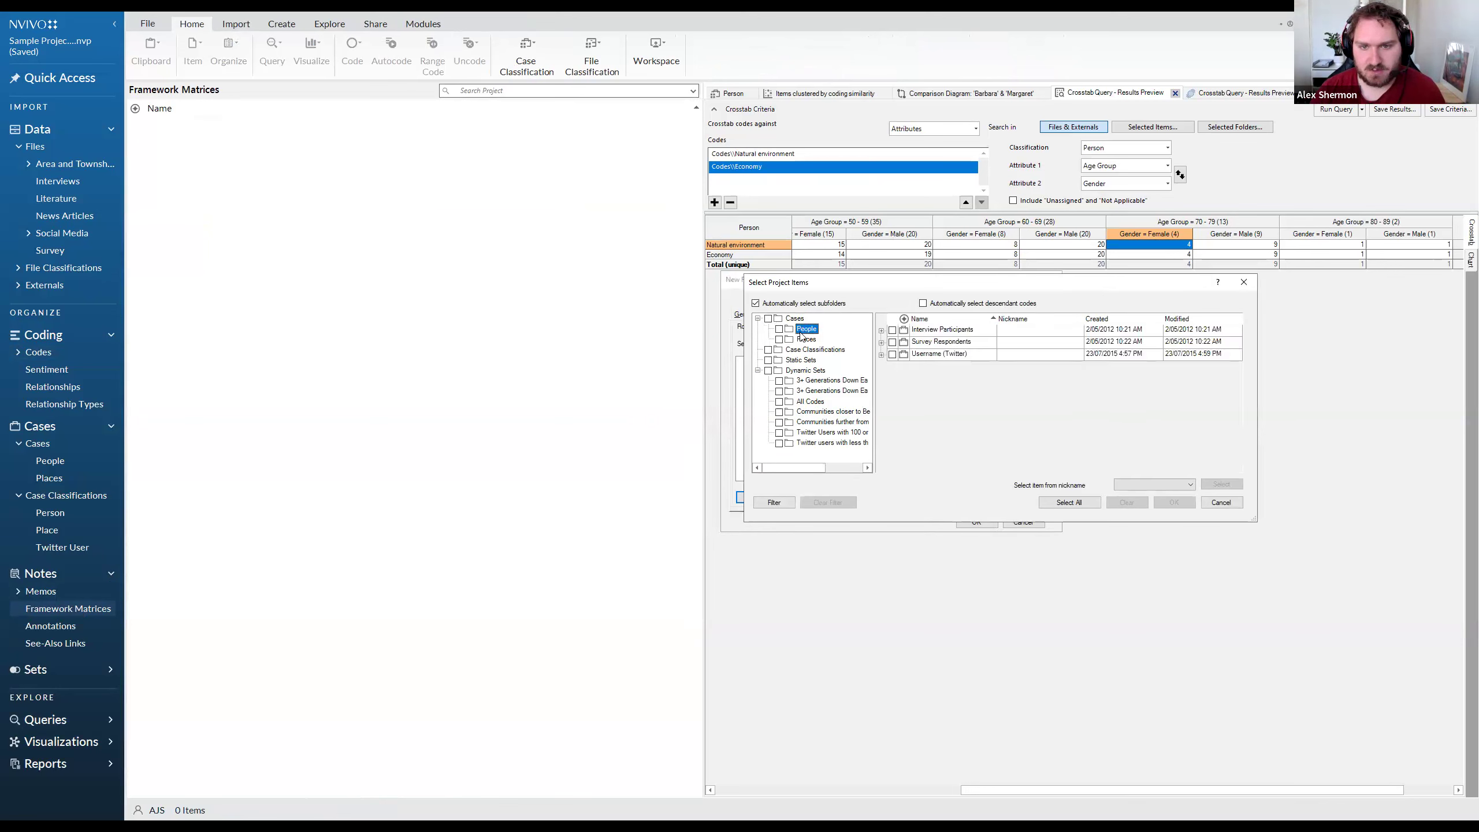
click(923, 303)
click(893, 330)
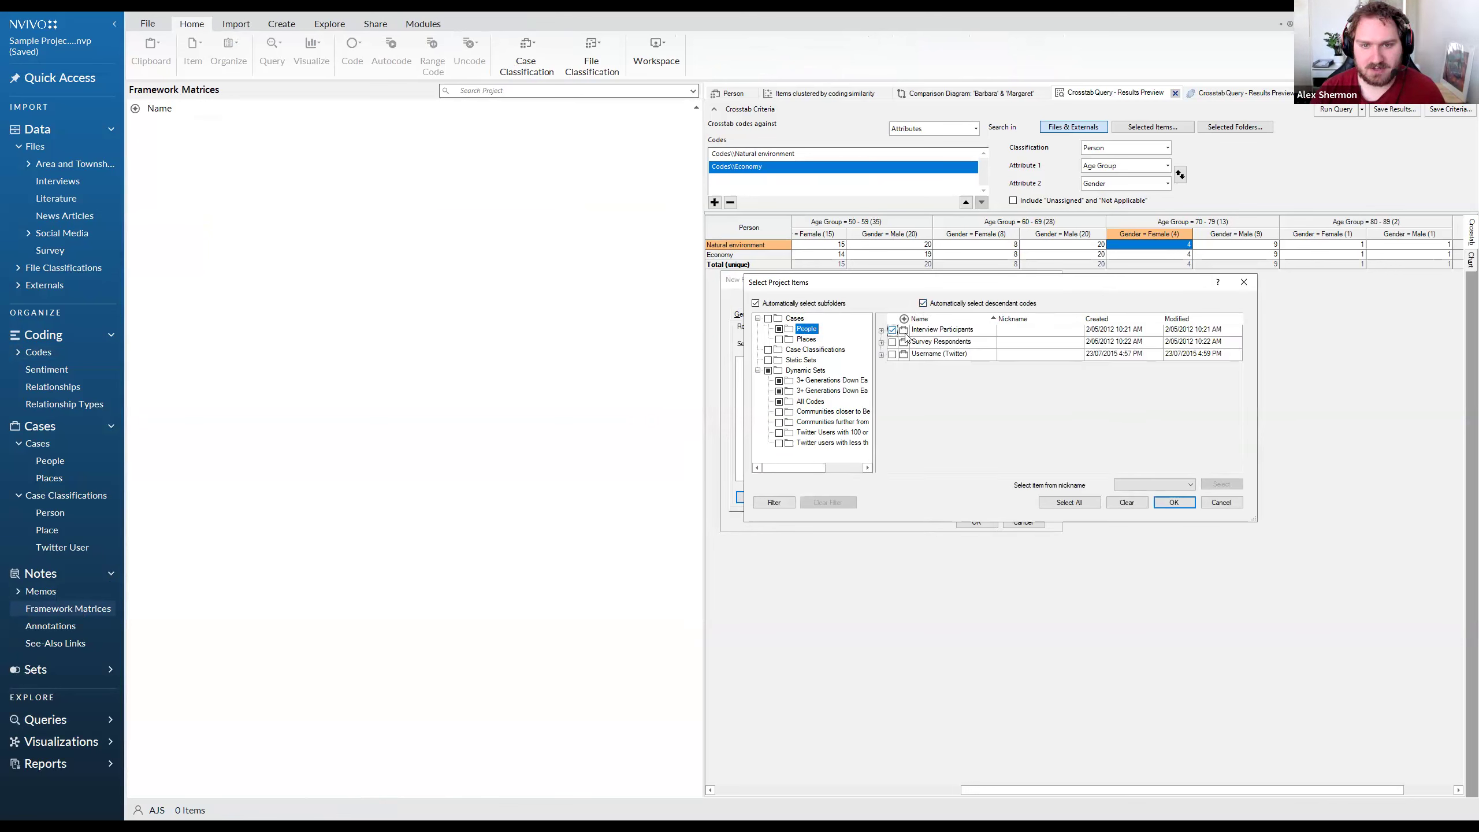
click(1171, 501)
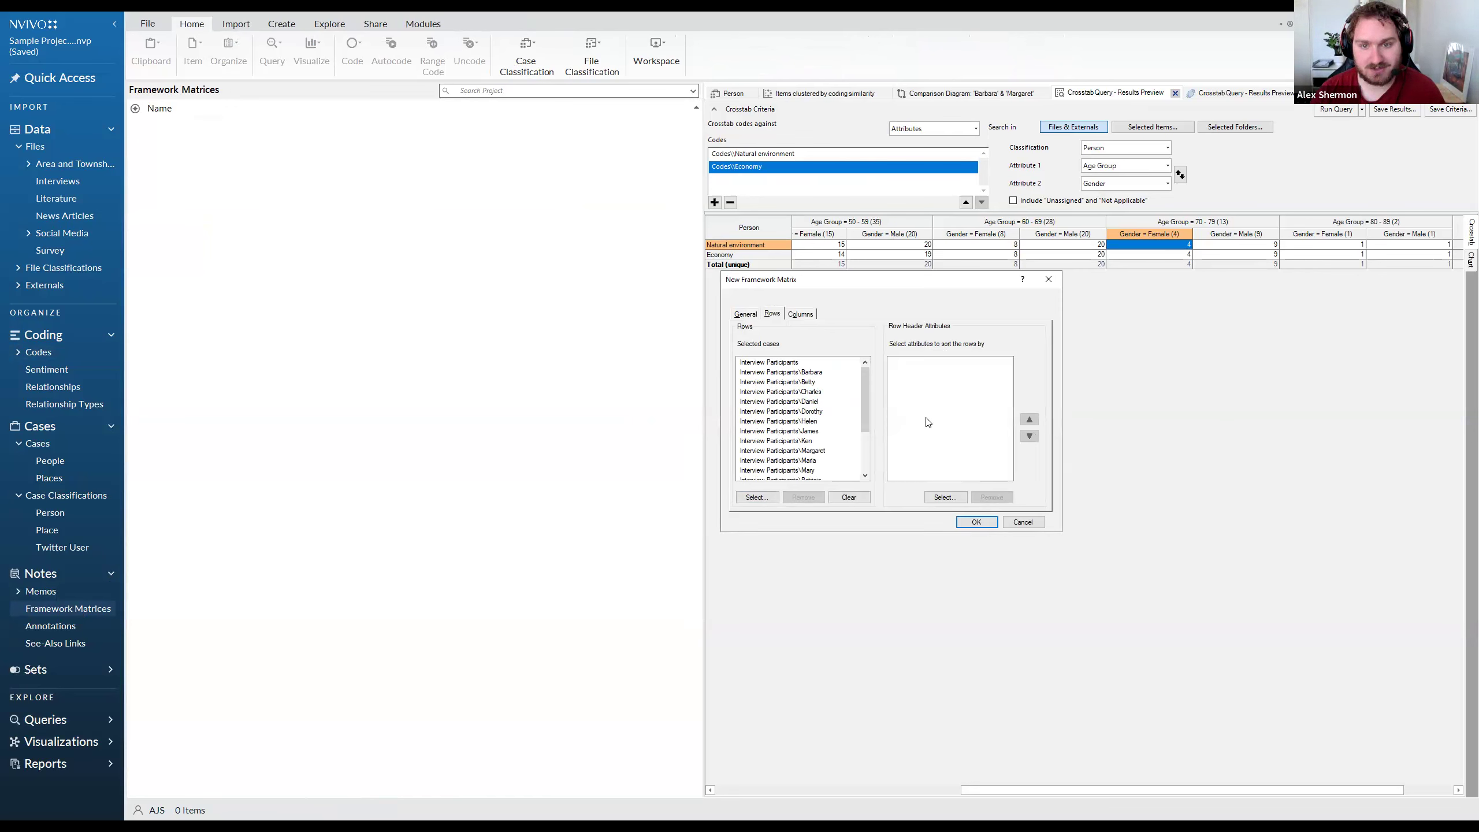
Set the Person classification's Gender attribute as the row header attribute that sorts the matrix rows
click(946, 497)
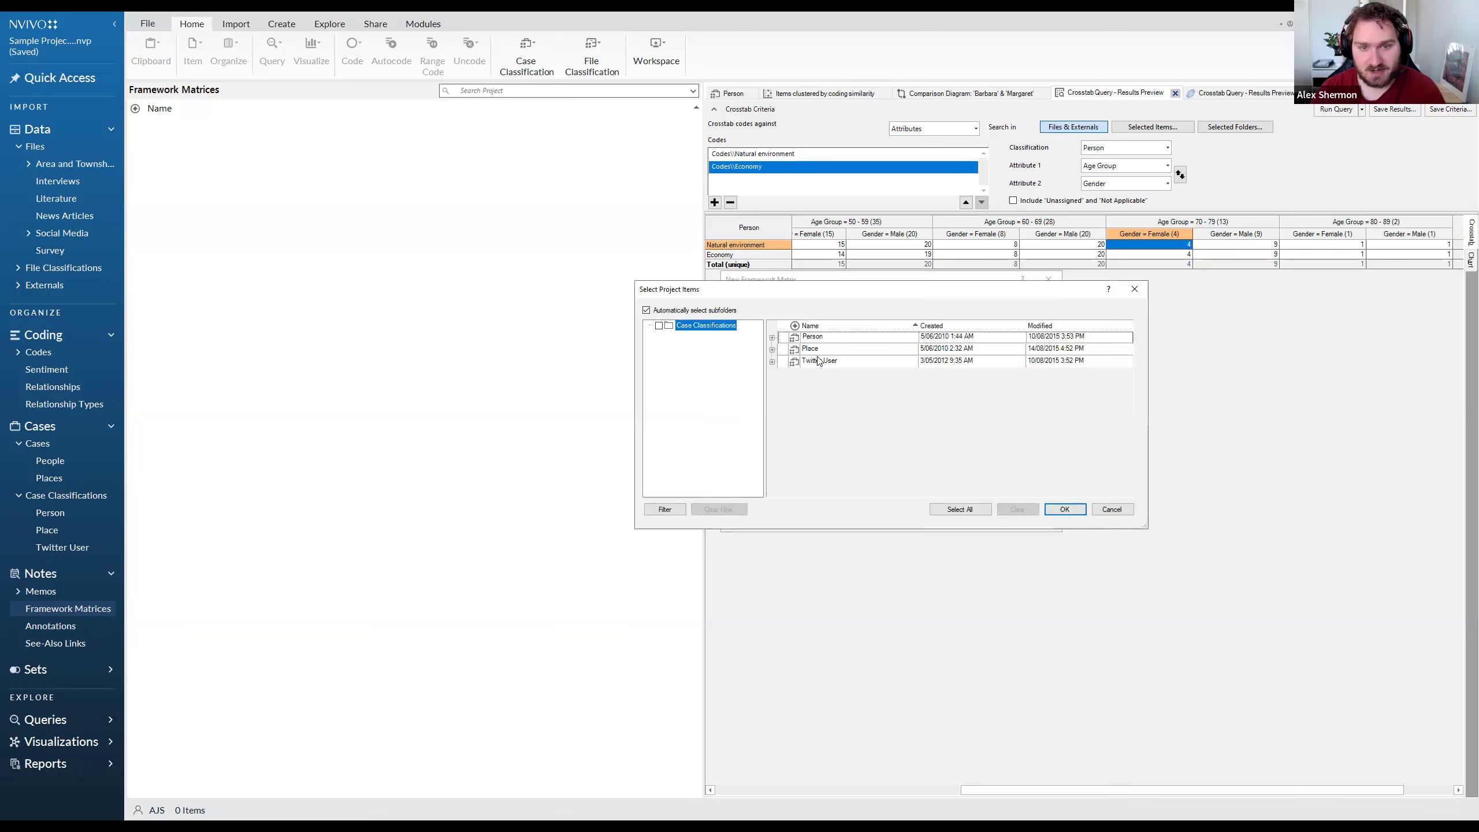
click(773, 337)
click(794, 460)
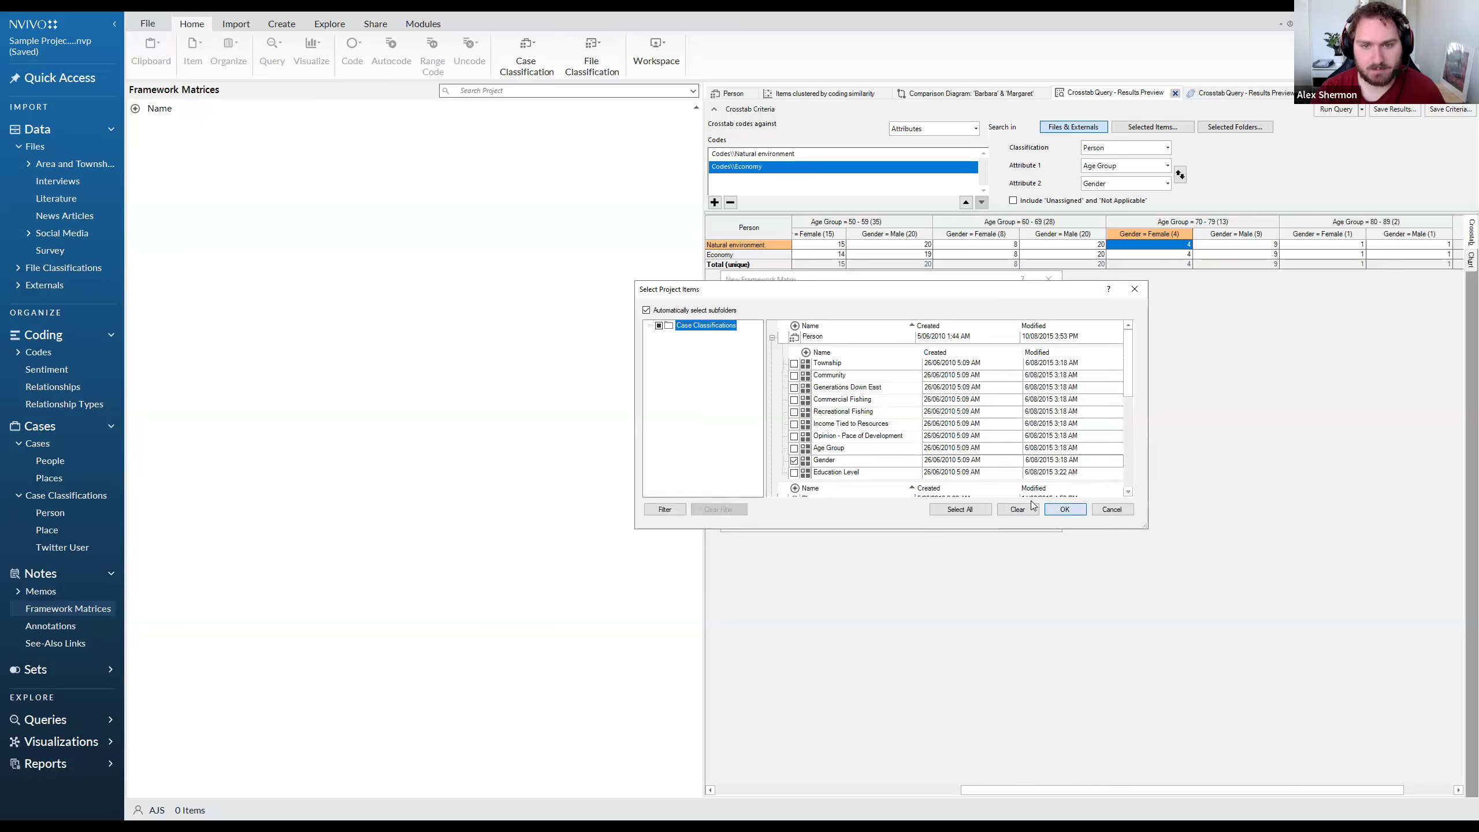
click(1064, 508)
Add Balance, Community change, Economy, Infrastructure, Natural environment, Policy, management, Real estate development and Sense of community Down East as column themes and create the matrix
click(800, 314)
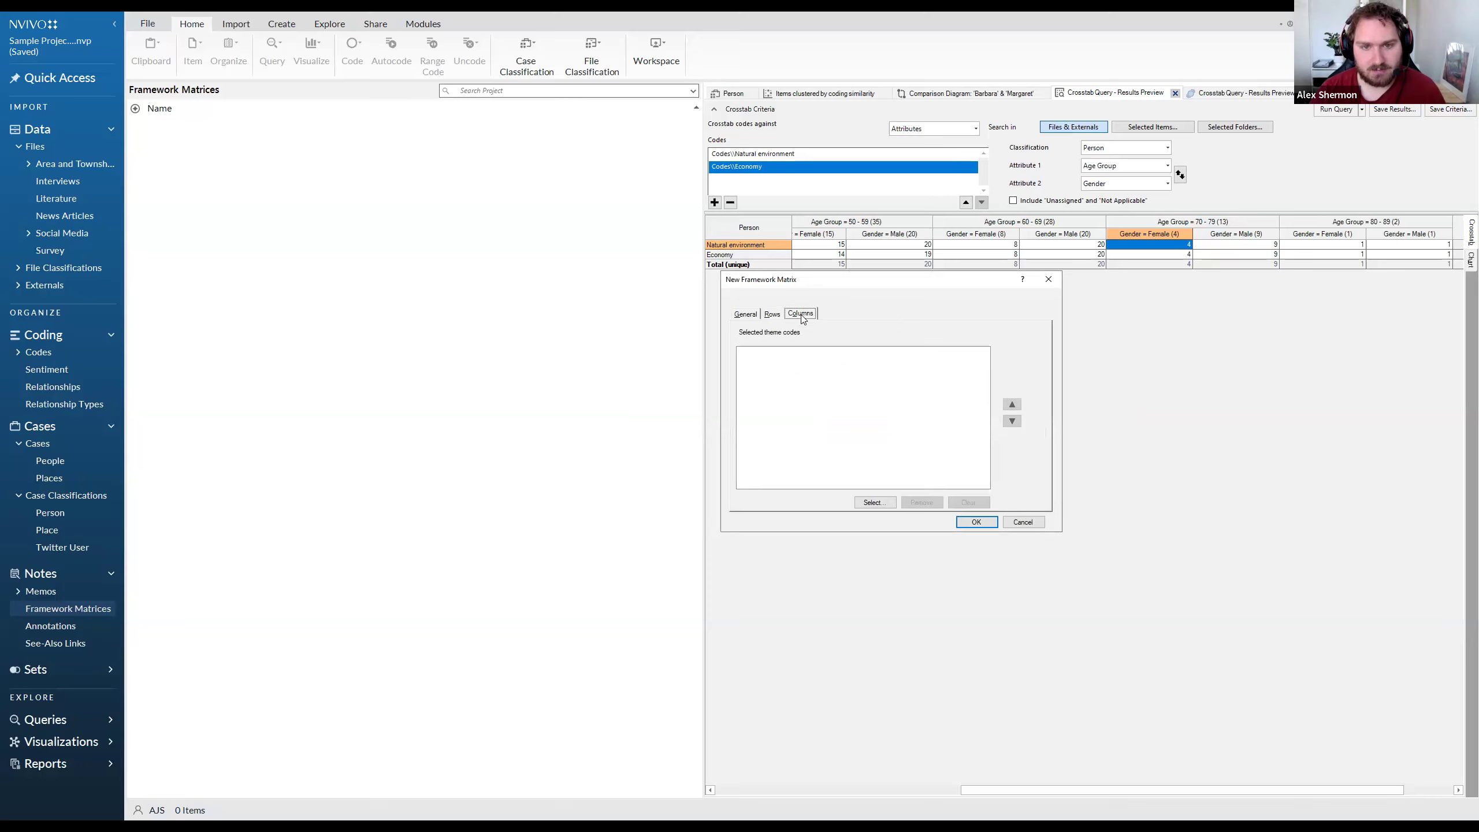
click(41, 354)
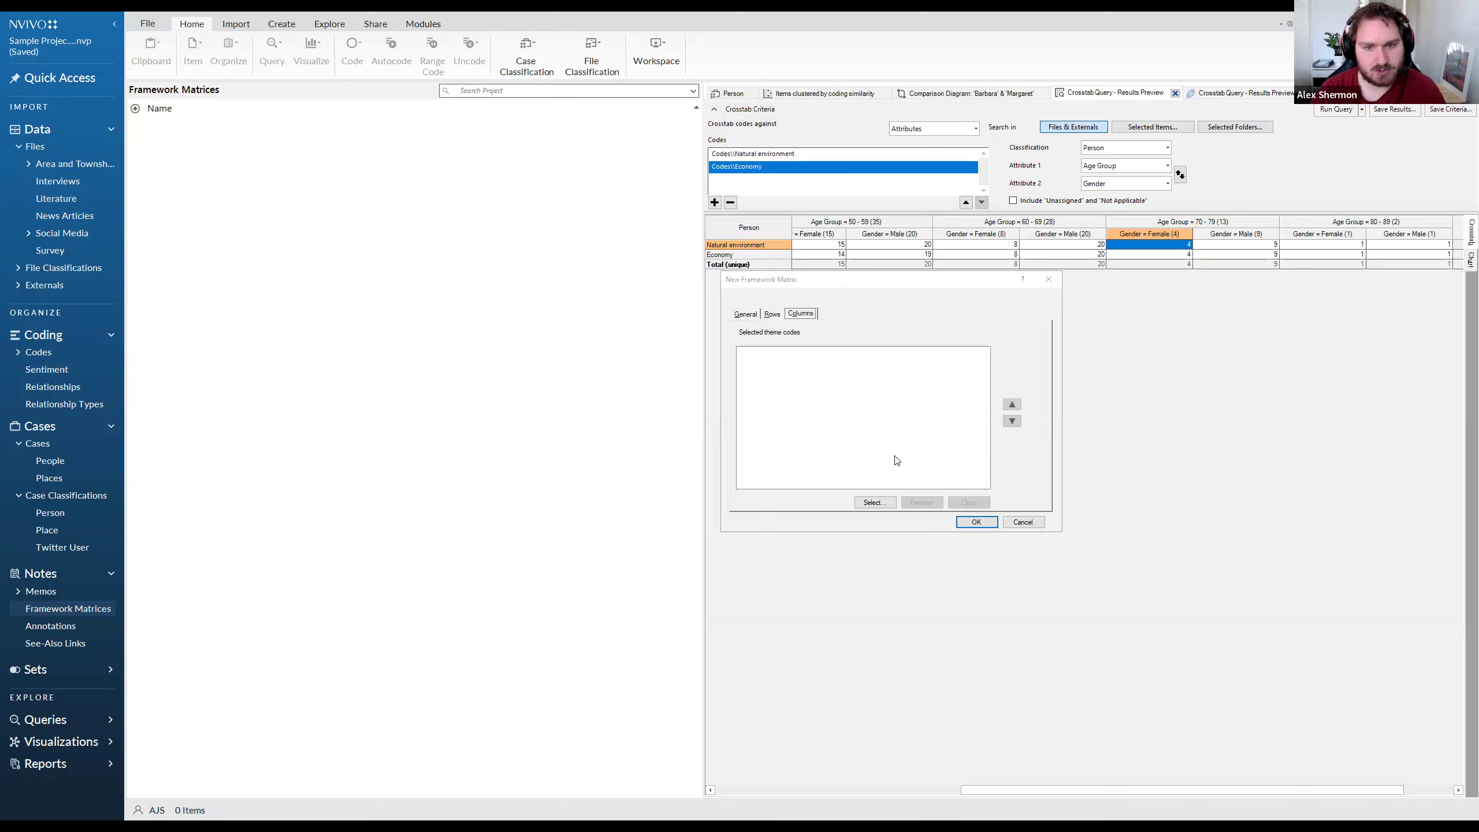
click(874, 502)
click(783, 349)
click(783, 361)
click(783, 373)
click(783, 386)
click(783, 410)
click(783, 422)
click(783, 433)
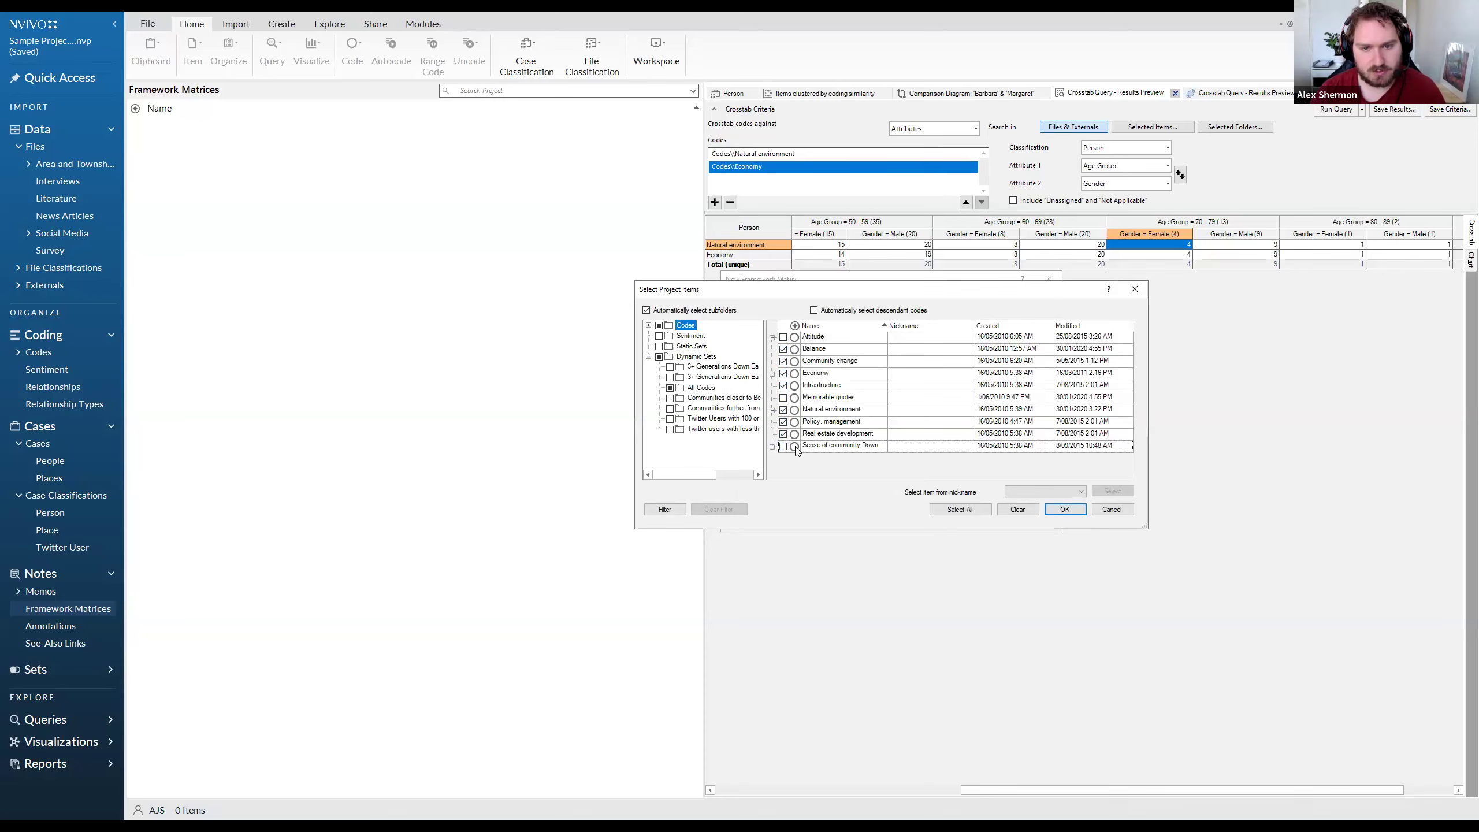
click(783, 446)
click(1070, 511)
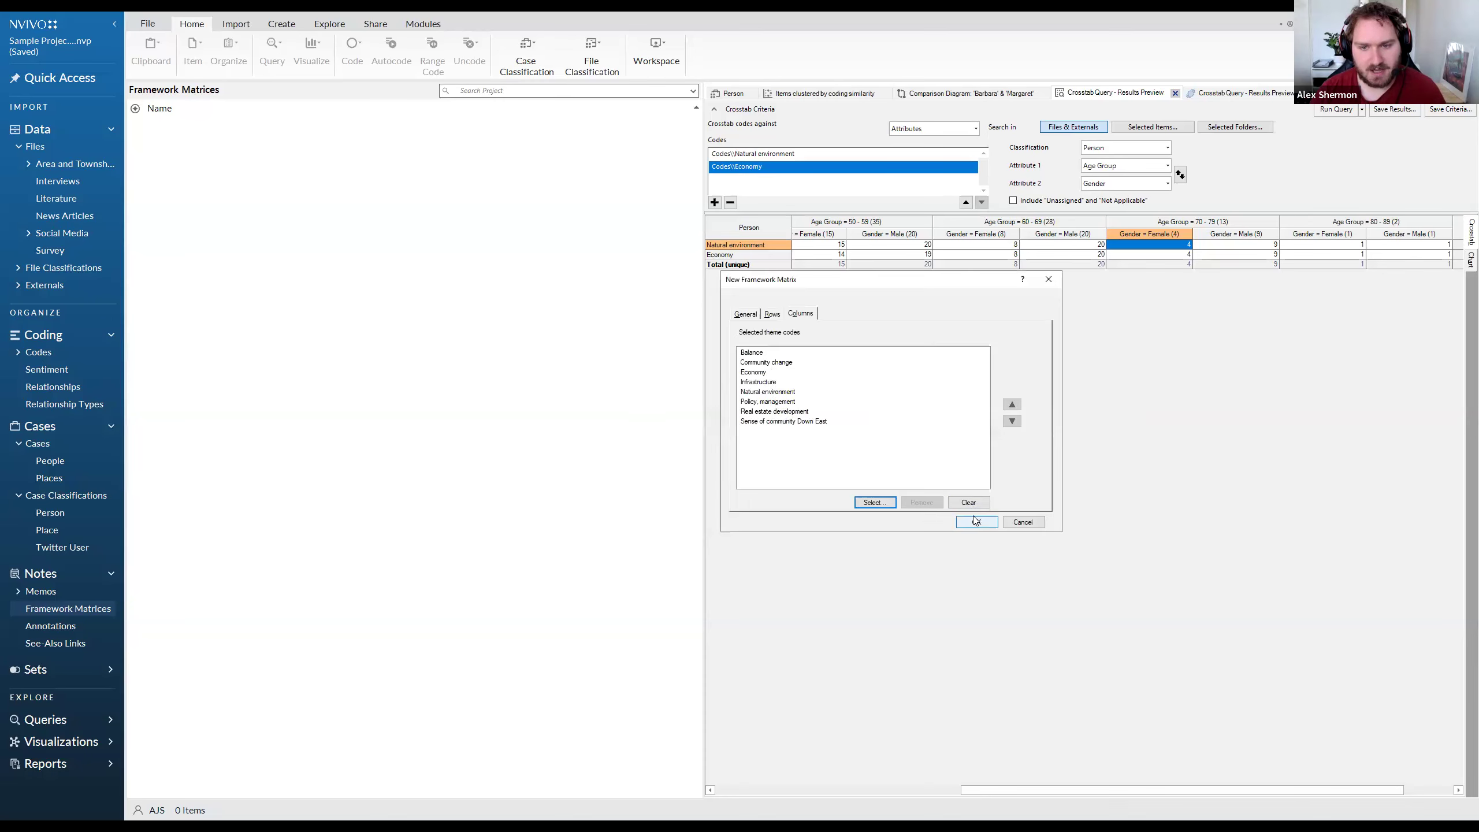
key(Return)
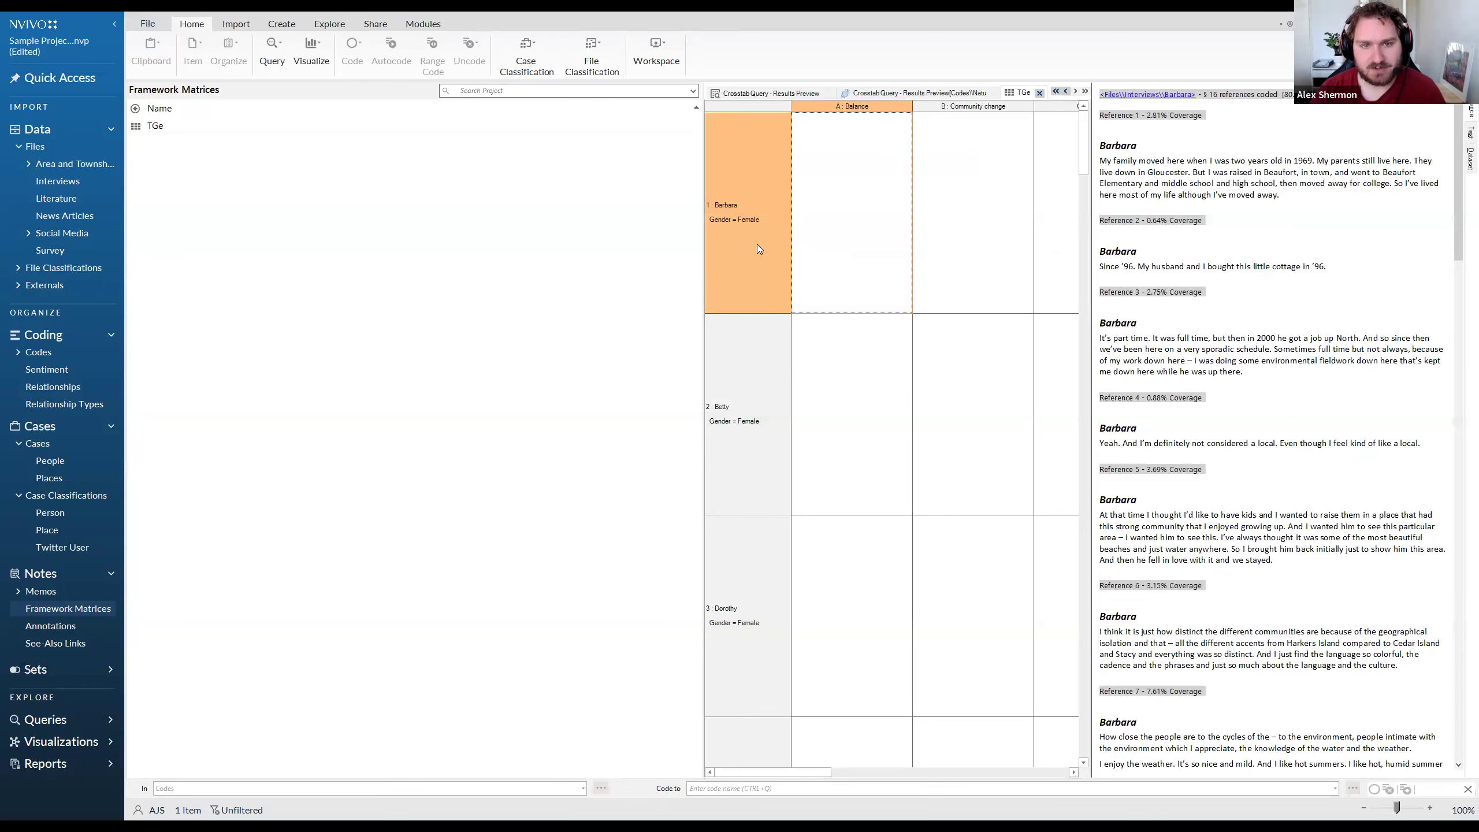
Auto summarize the new framework matrix to fill its cells with the coded content
click(759, 249)
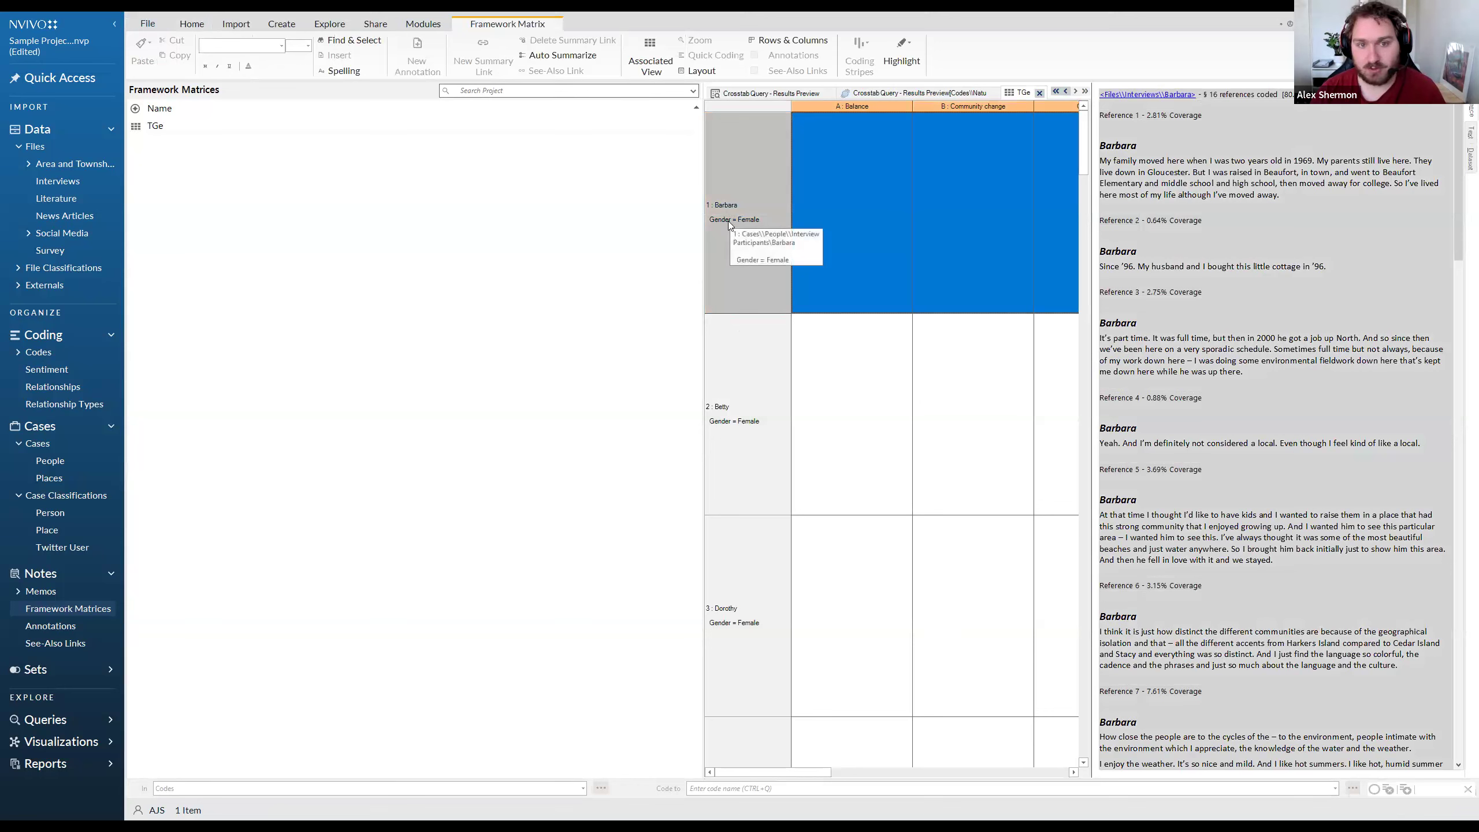
click(813, 227)
click(571, 59)
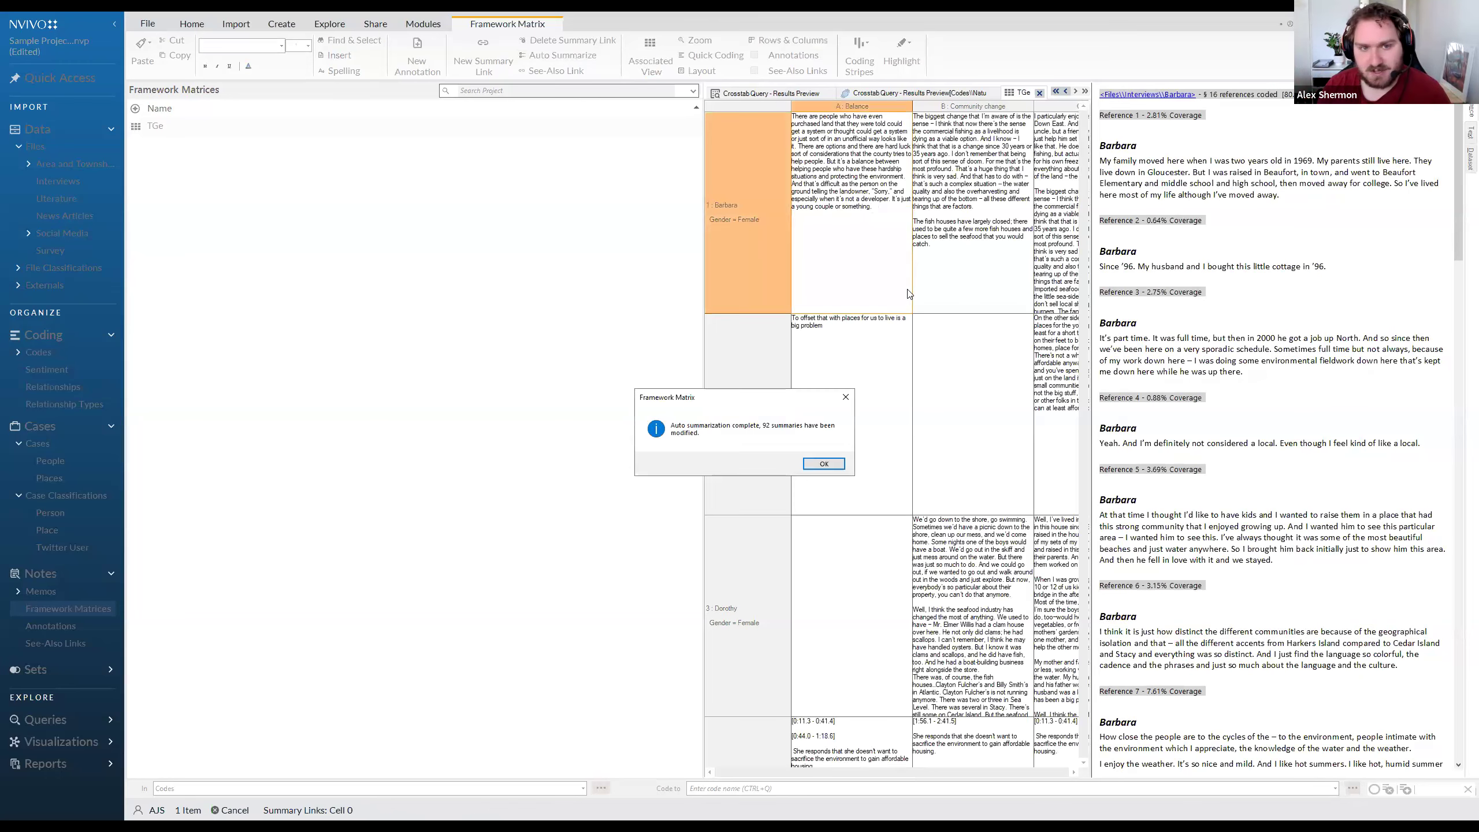
click(824, 464)
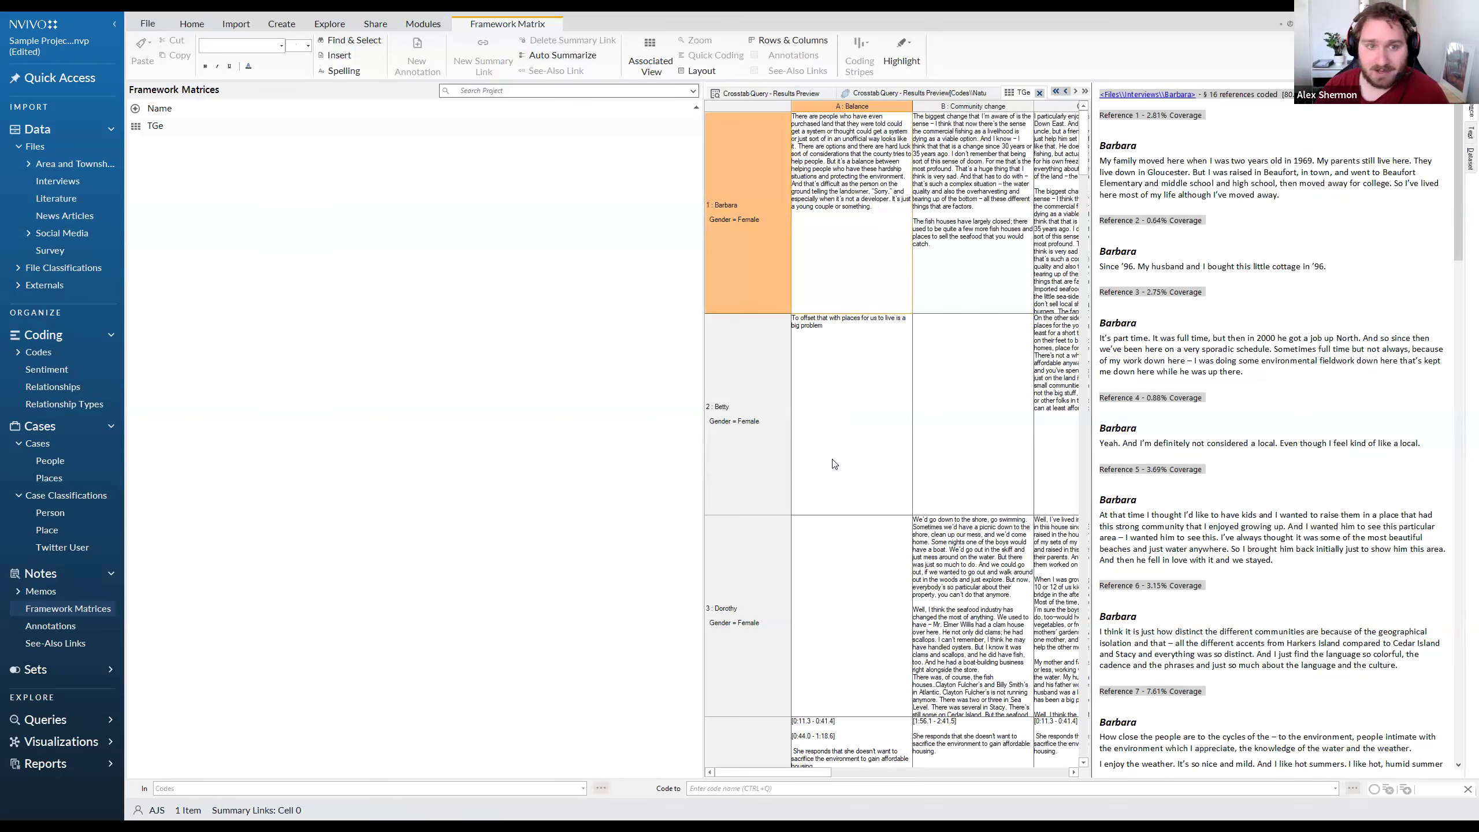
Look at the matrix's available commands and review the Balance summaries of the first two participants alongside their associated interview text
right_click(833, 463)
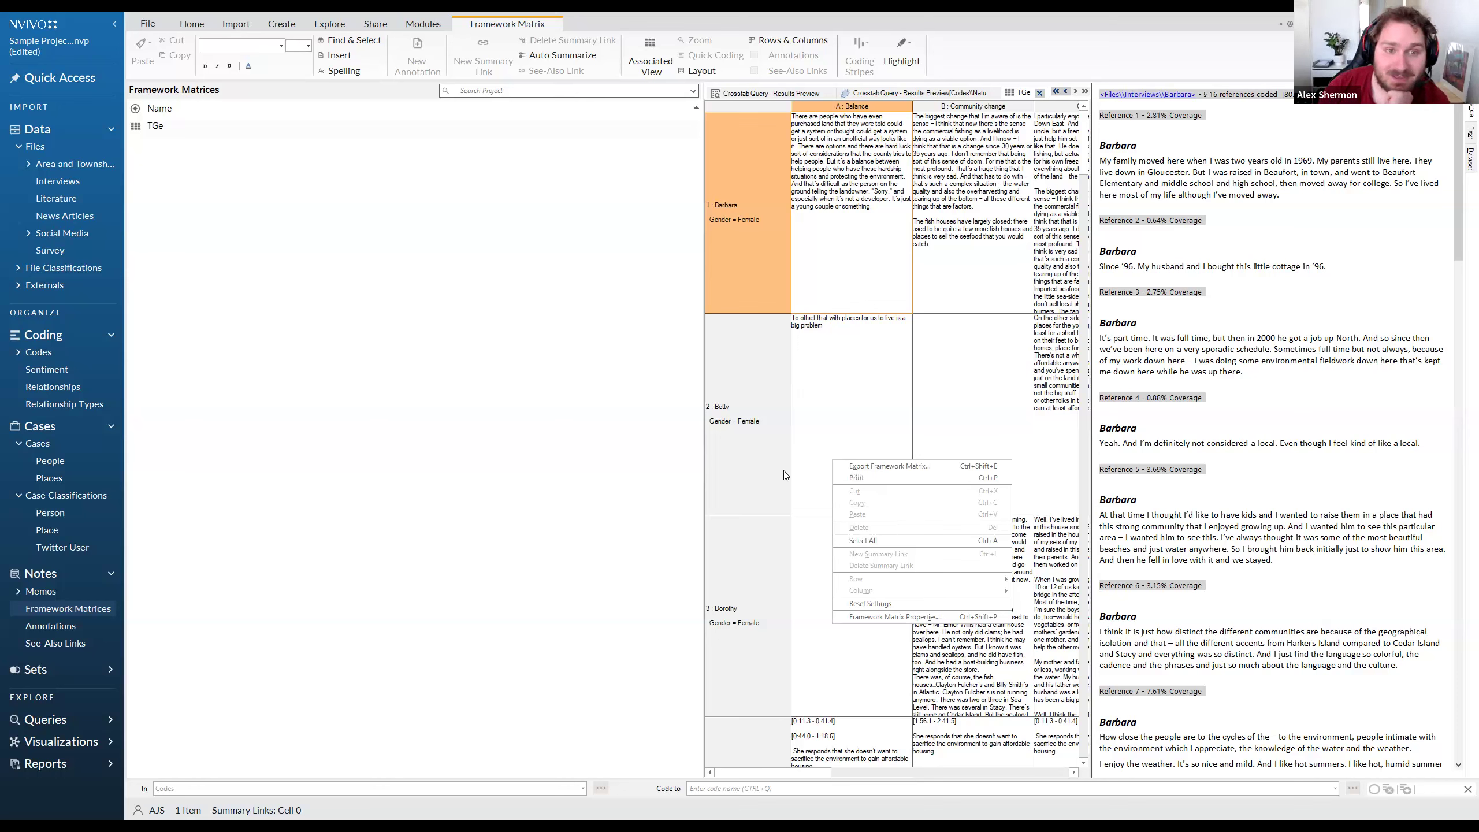
click(853, 415)
click(853, 415)
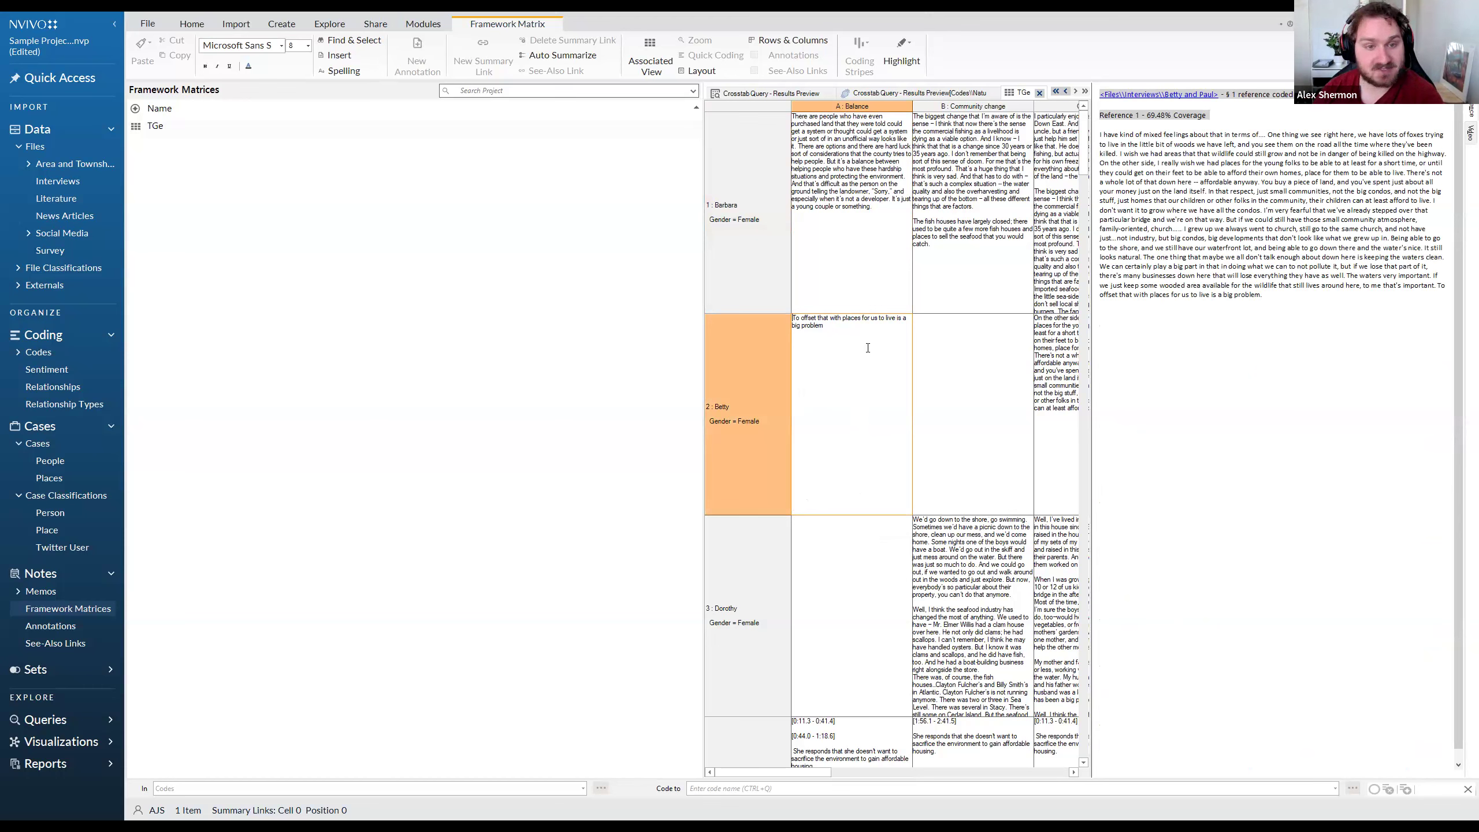
click(887, 205)
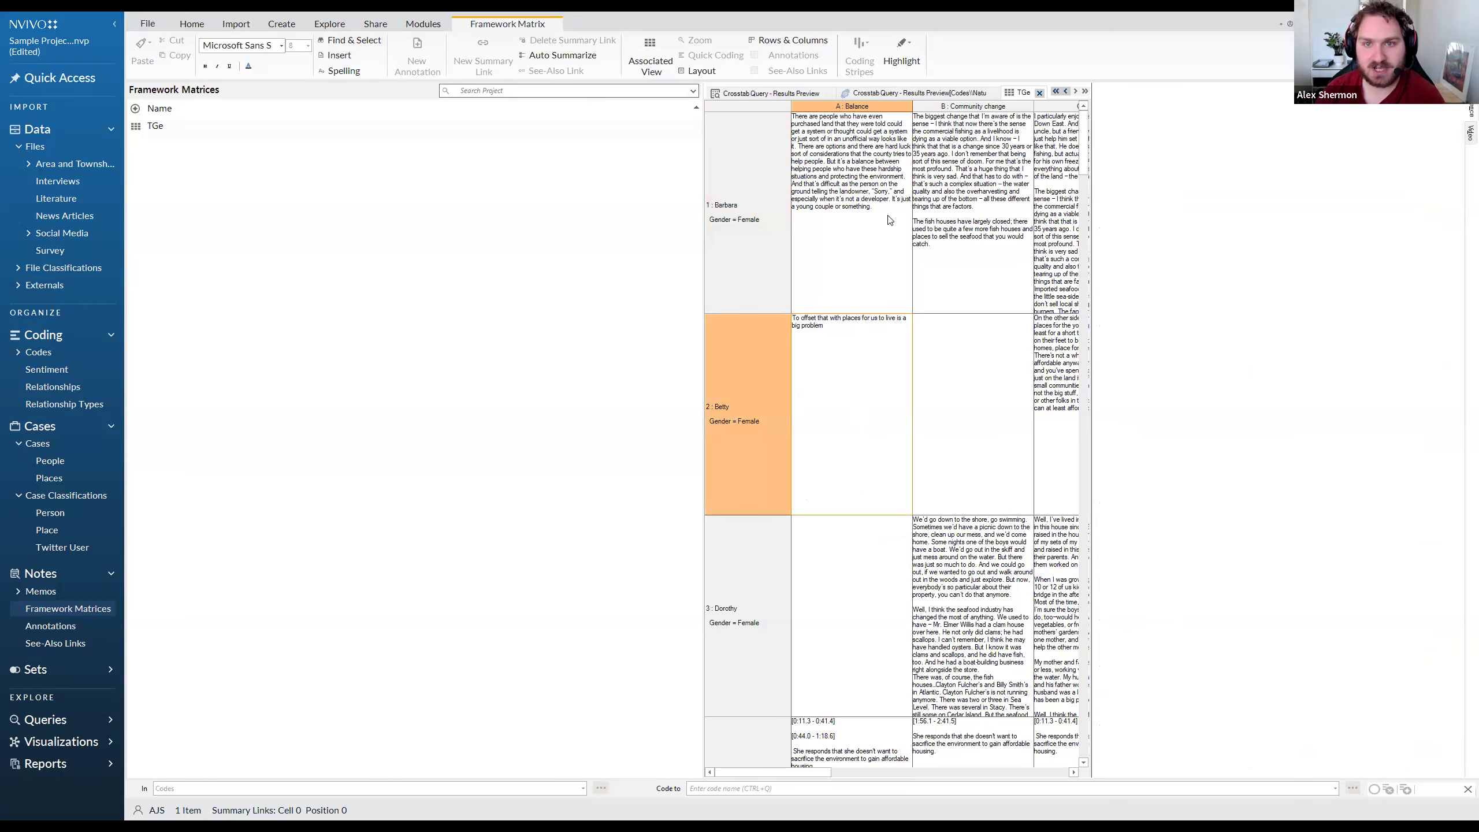
drag(883, 206, 794, 118)
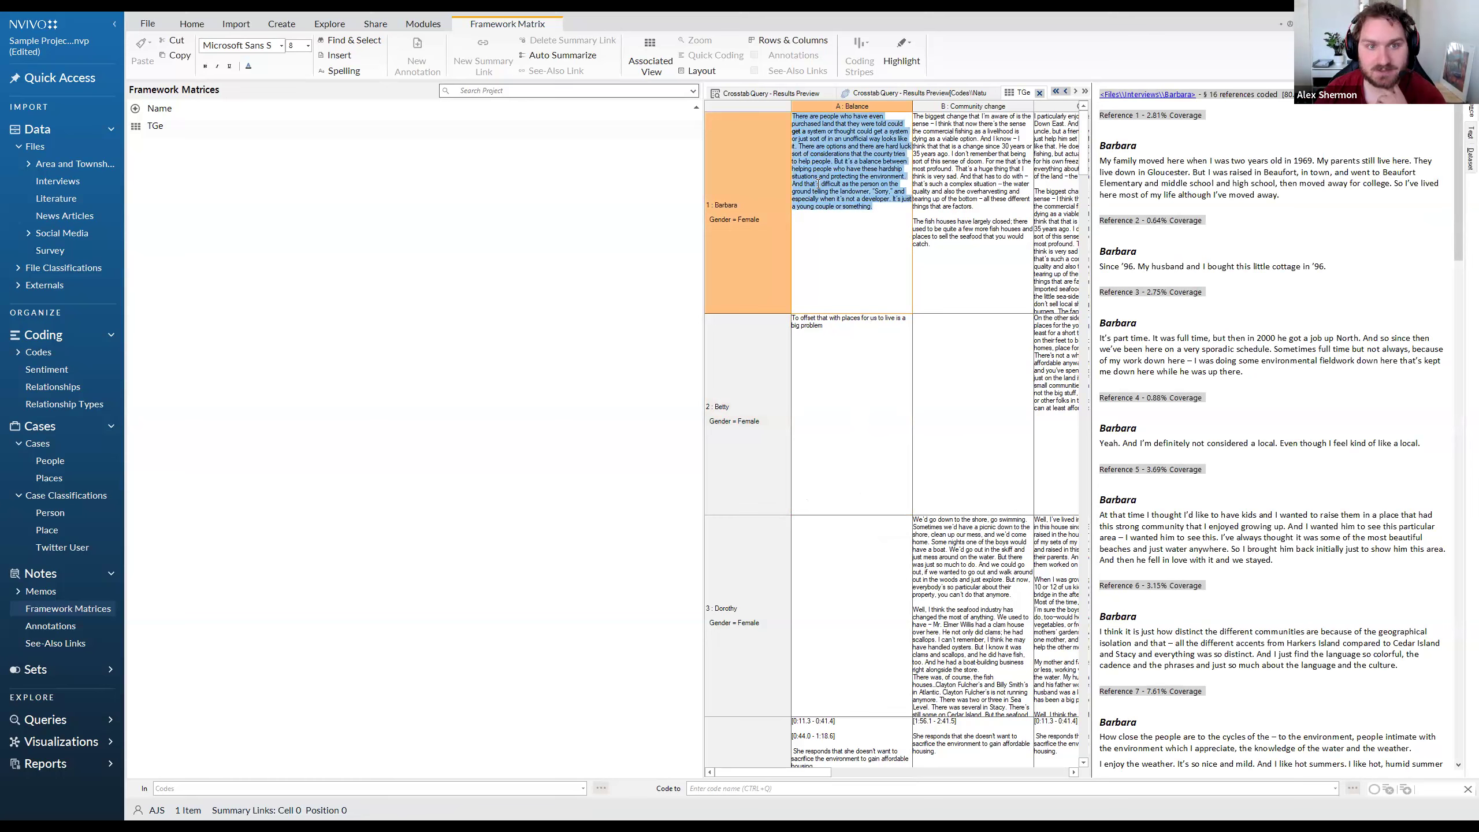
Look through all participant rows of the framework matrix, examining the Balance summaries of the last two male participants and their associated interviews
scroll(871, 486, down, 1)
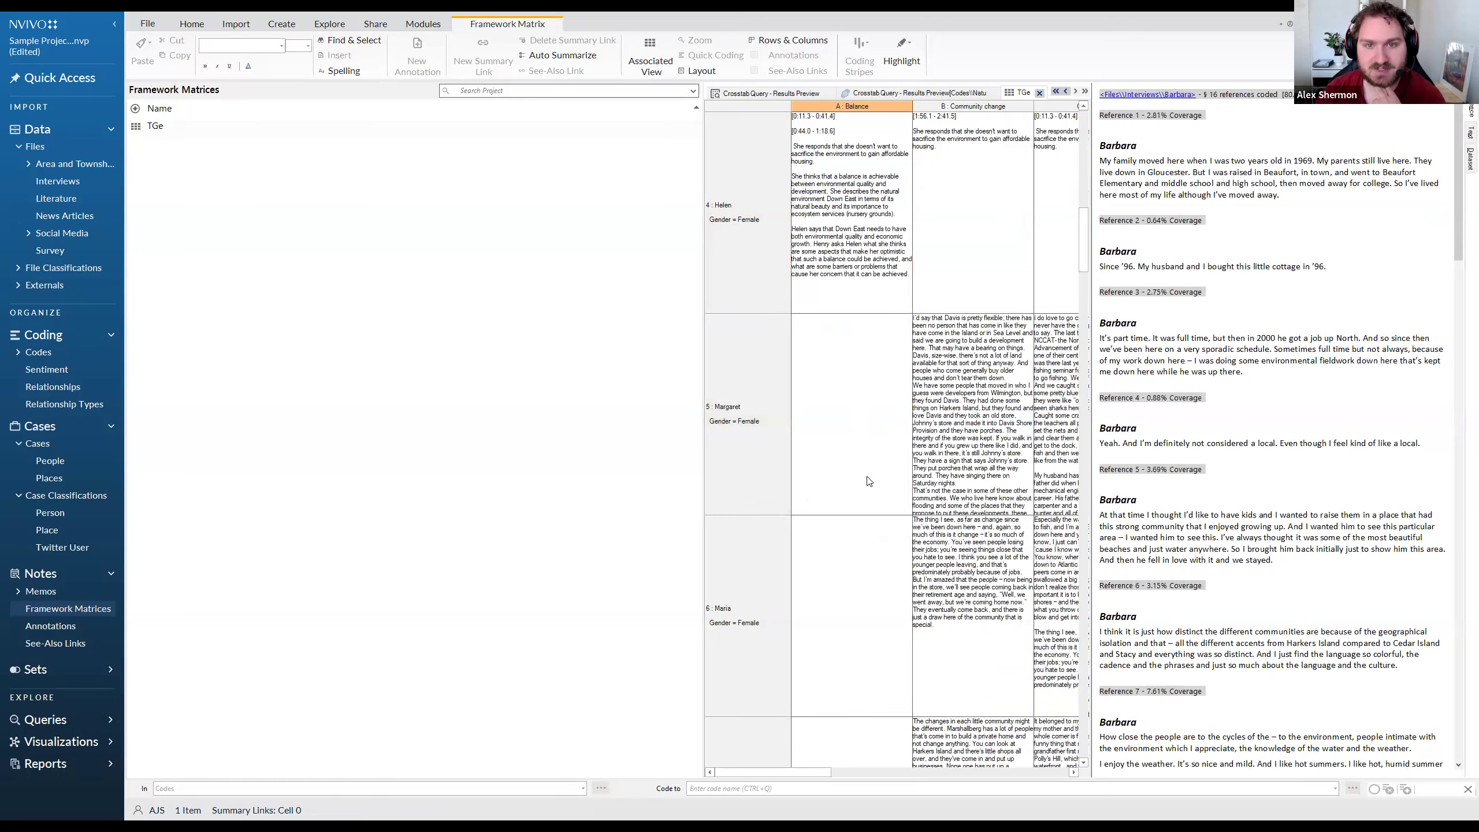
scroll(842, 479, down, 1)
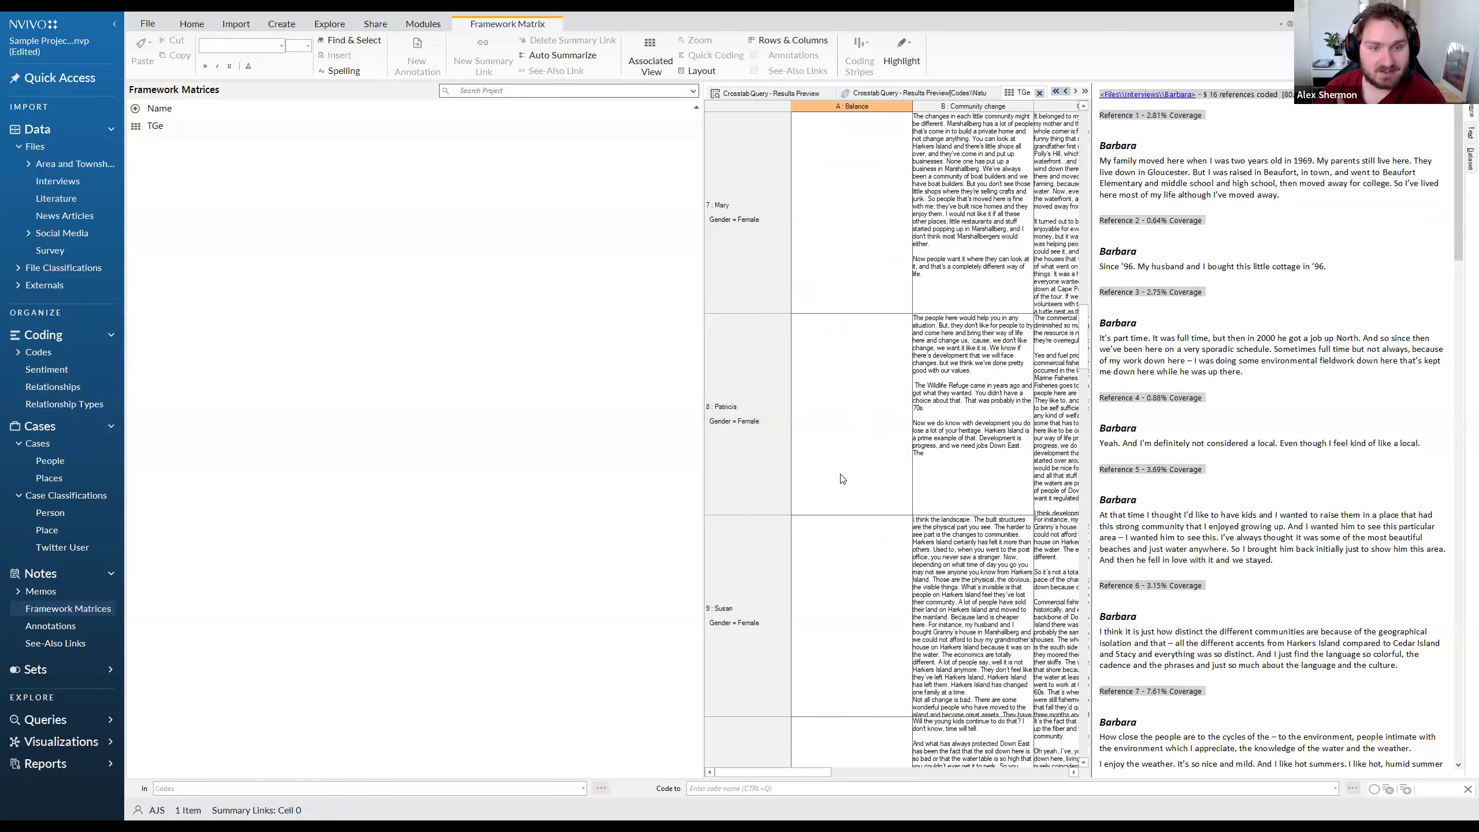
scroll(842, 480, down, 3)
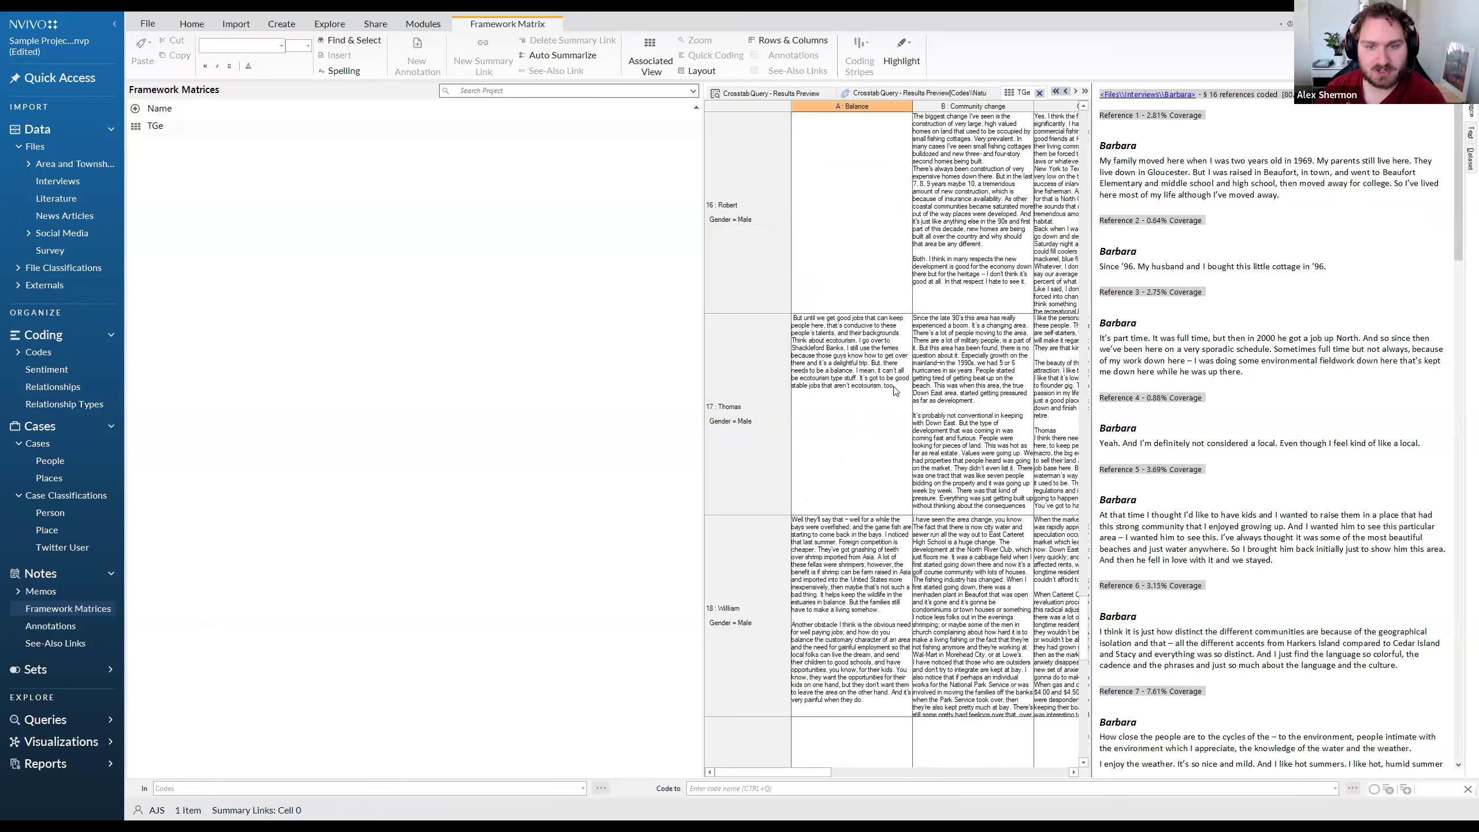
drag(900, 386, 793, 319)
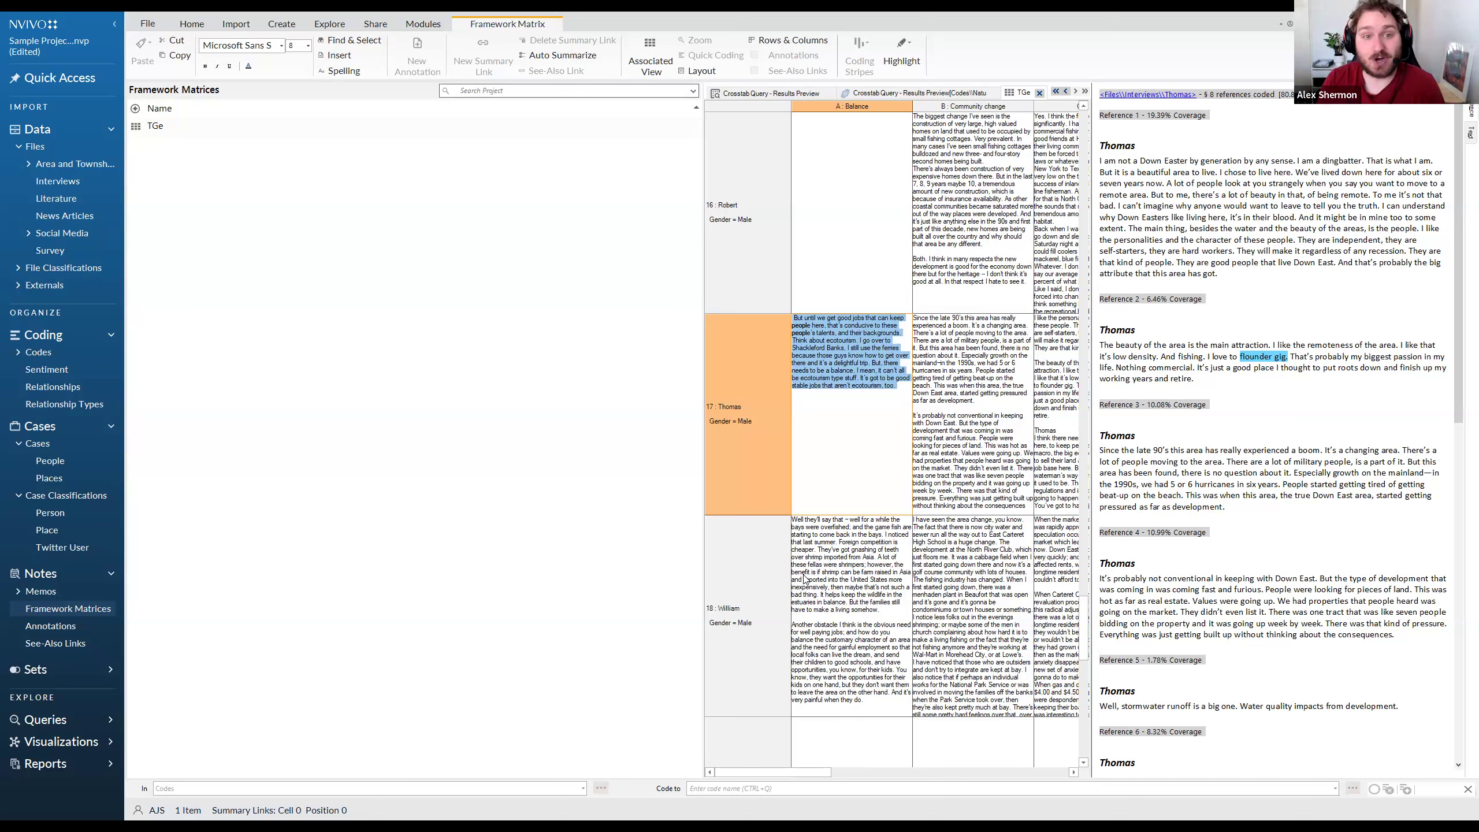
scroll(877, 559, down, 1)
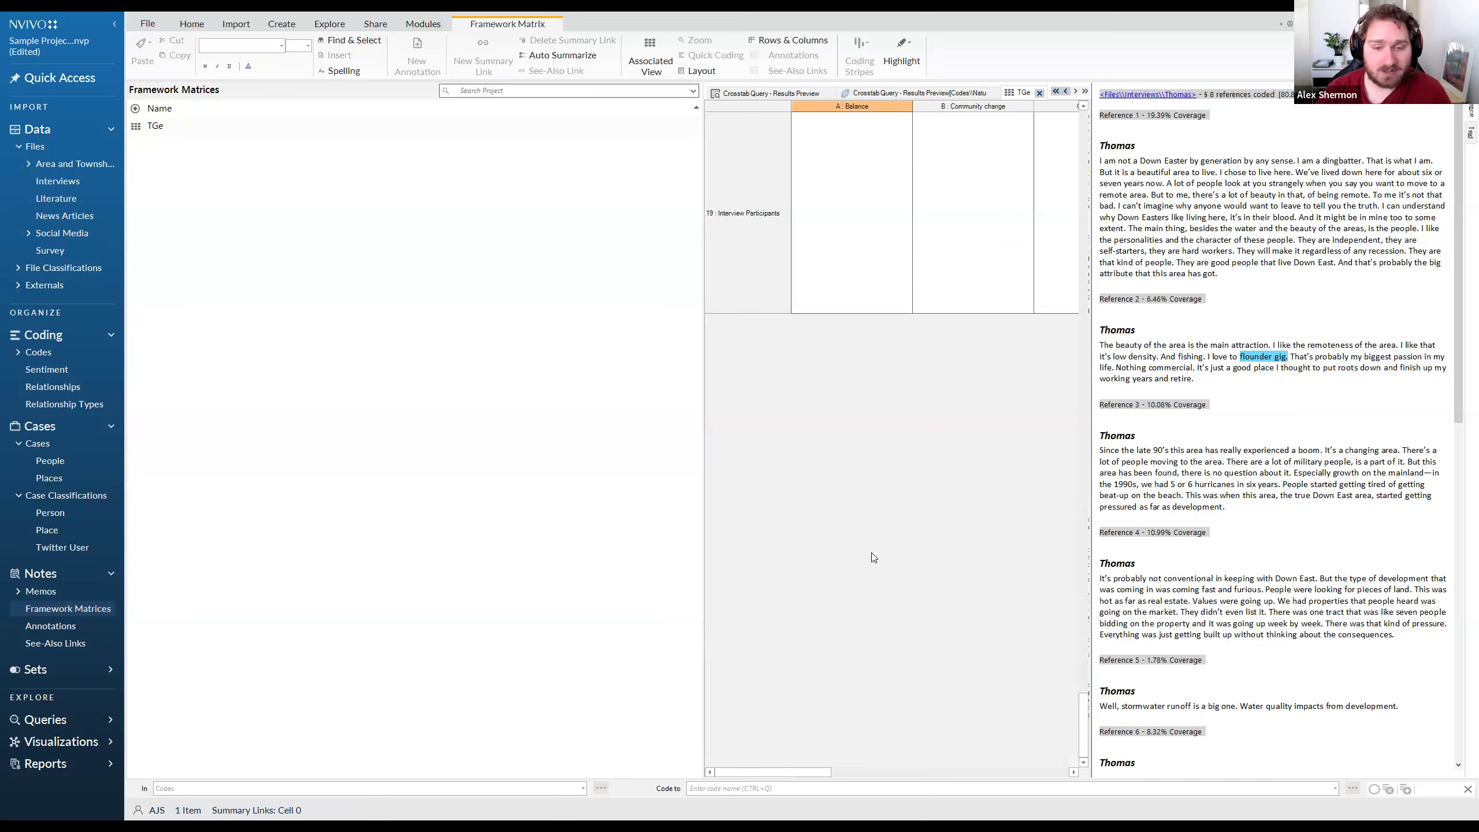
scroll(865, 557, up, 1)
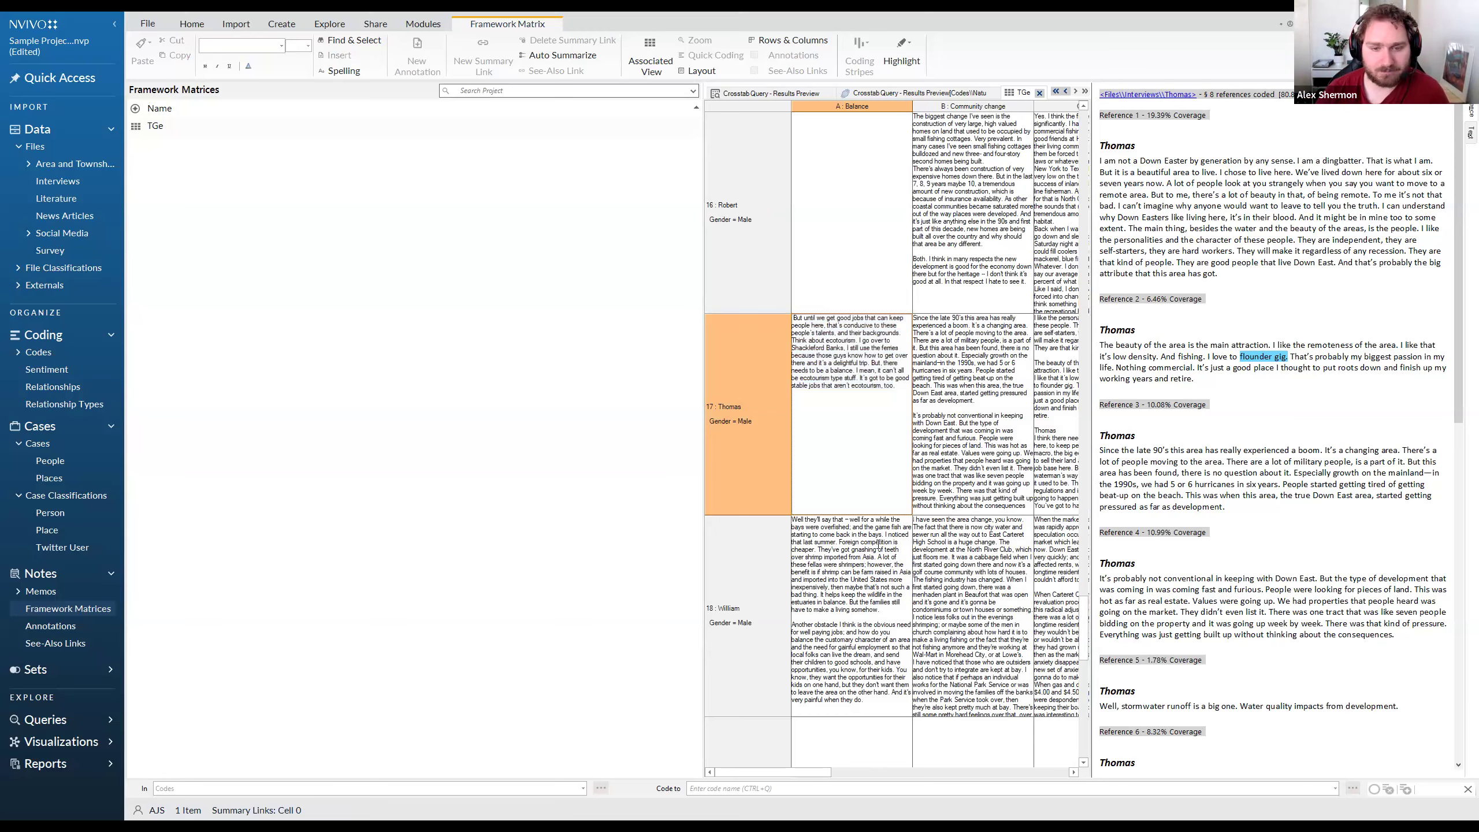
click(877, 548)
scroll(890, 447, up, 3)
scroll(887, 441, up, 2)
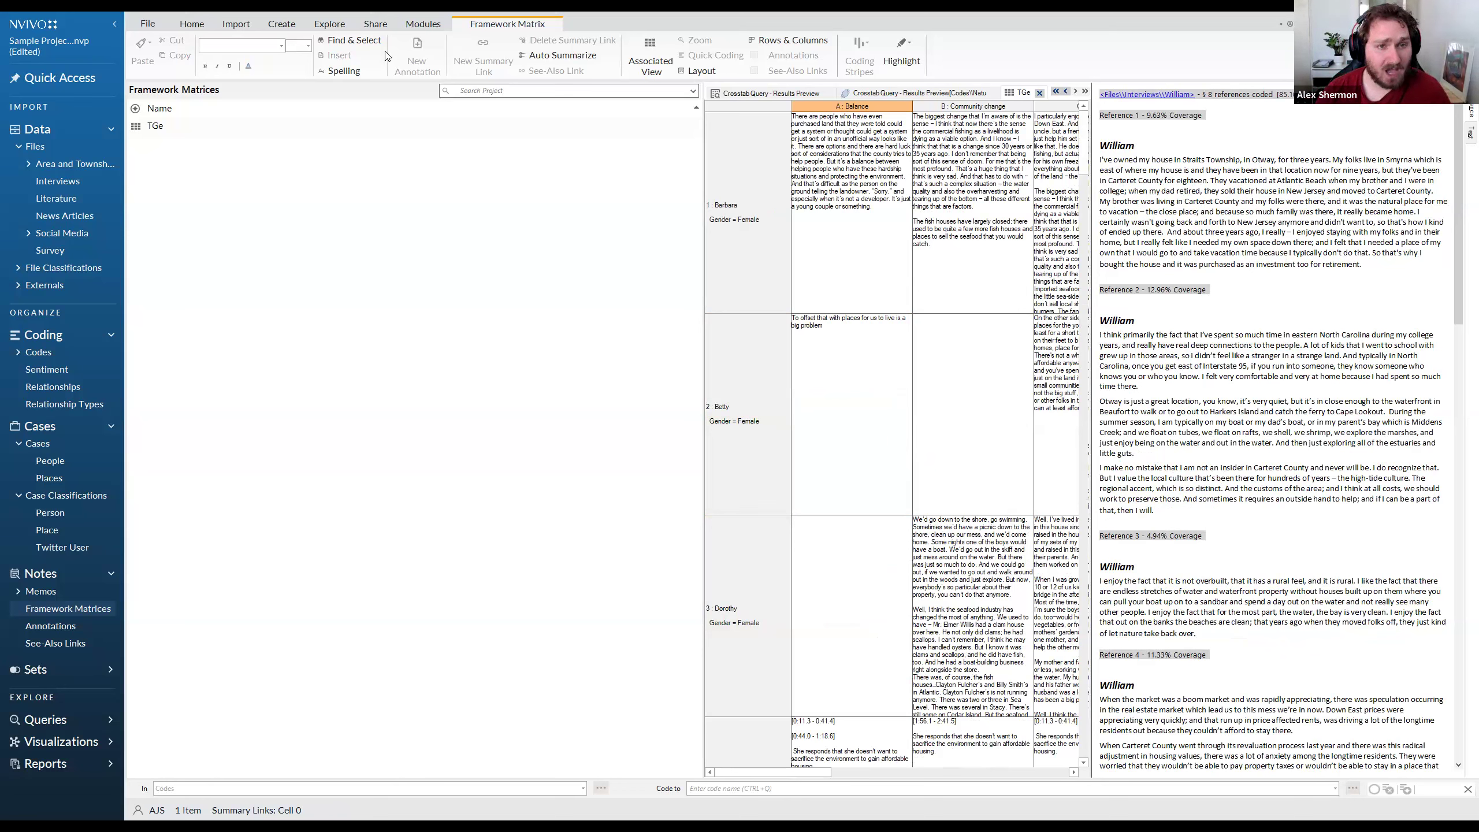
Create a new project map named Test Map 1
click(332, 24)
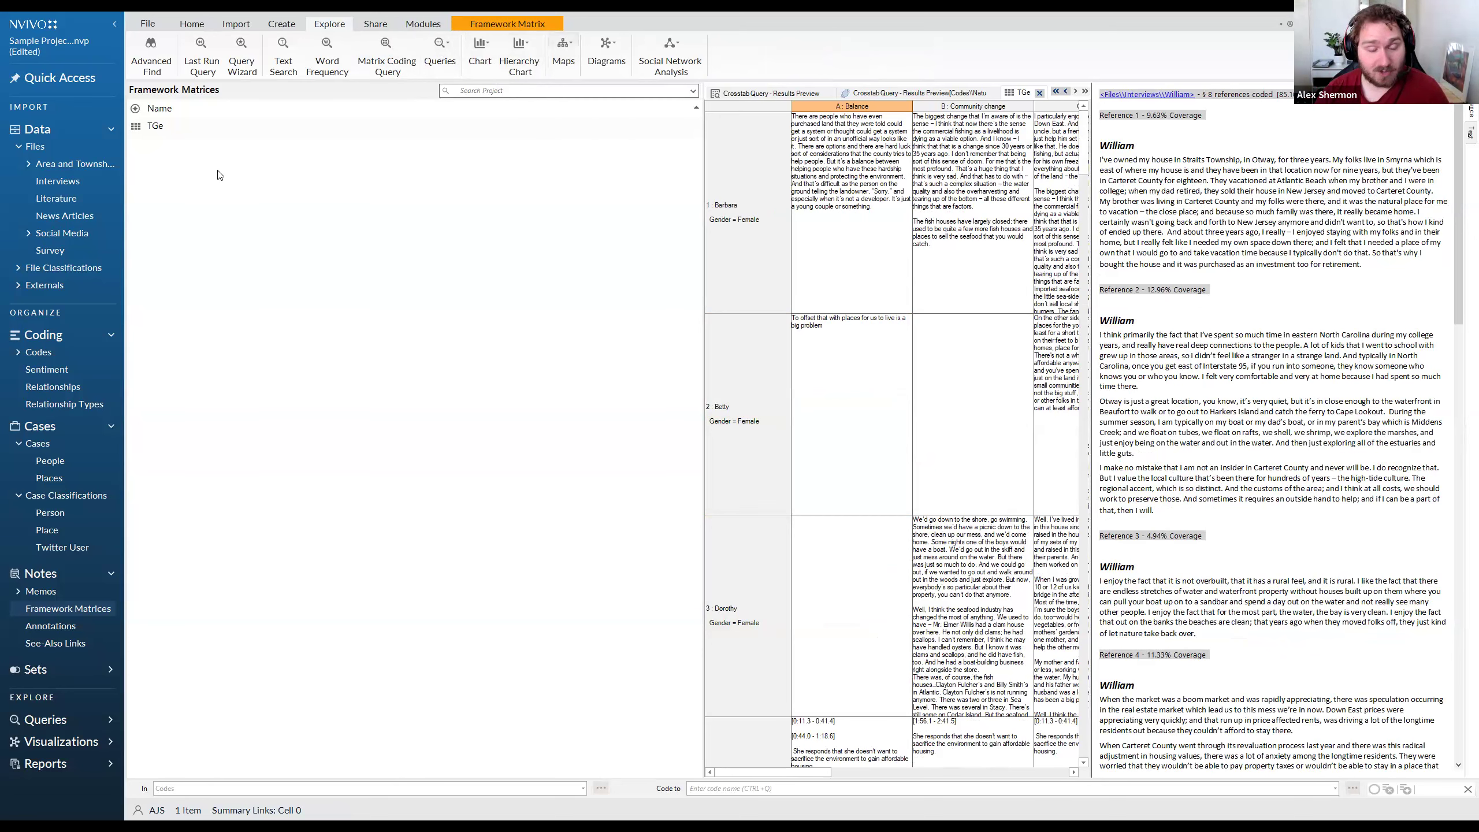
click(563, 60)
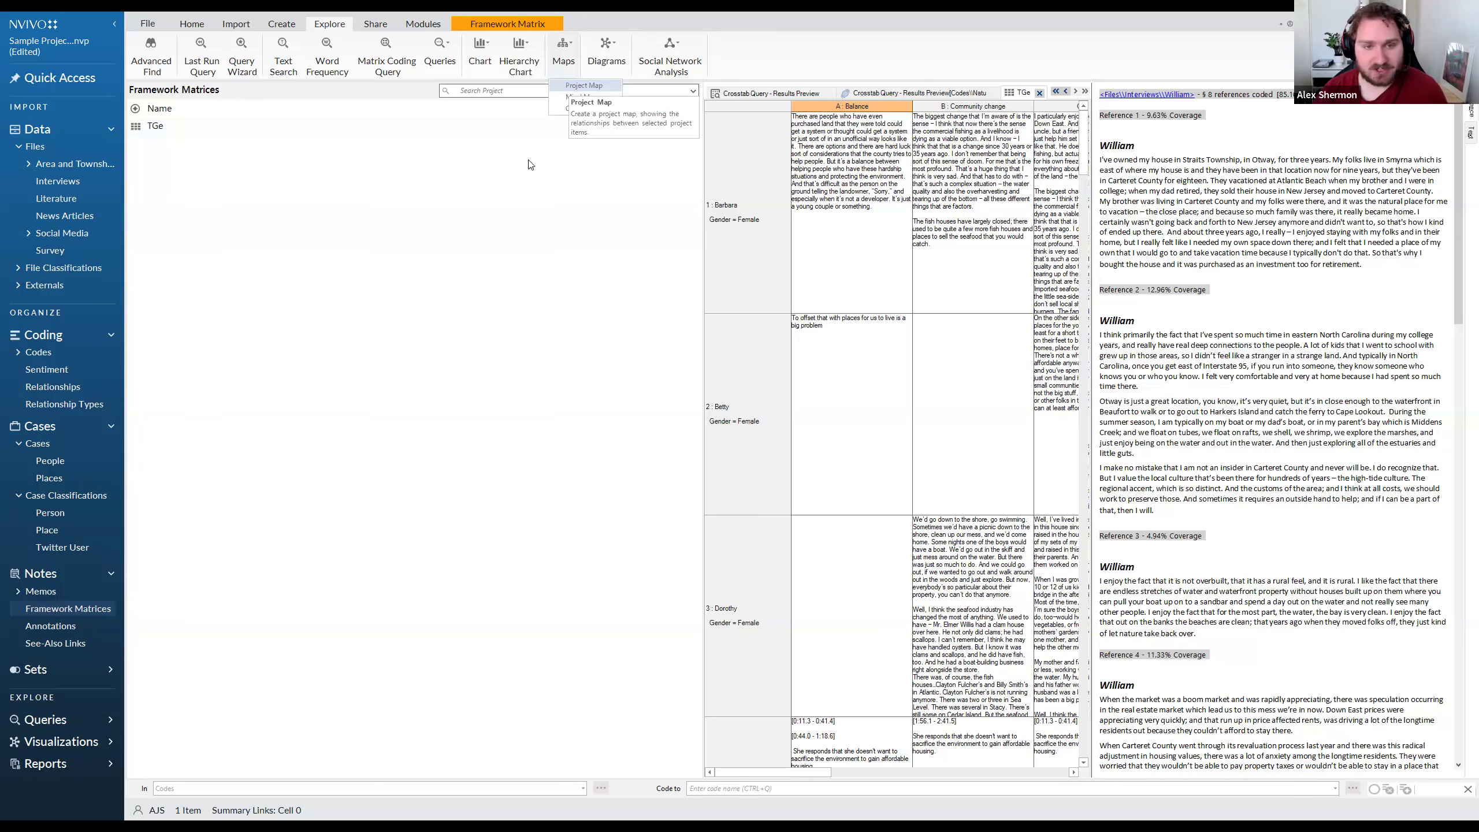
click(576, 86)
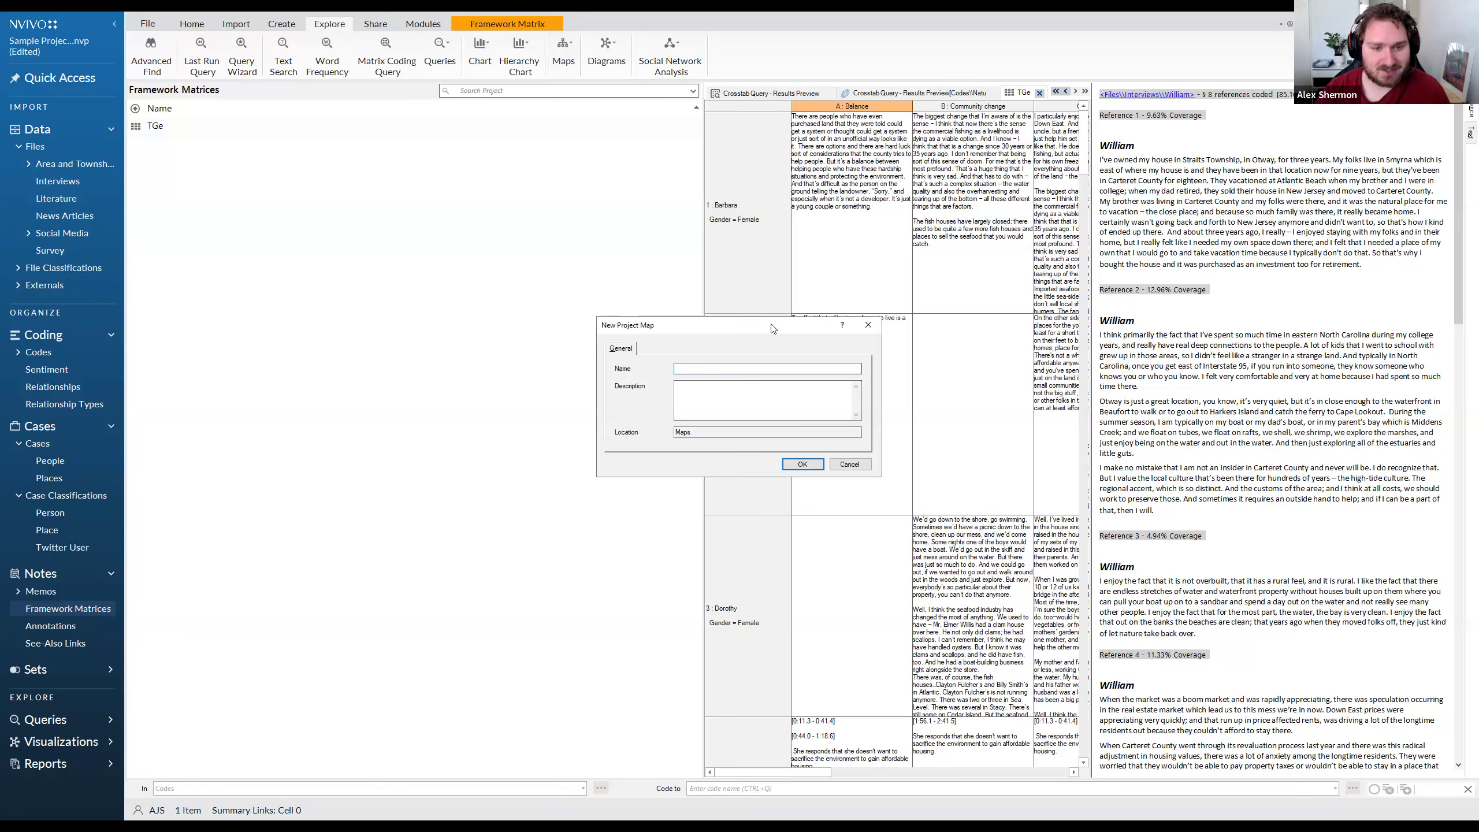
drag(772, 327, 912, 320)
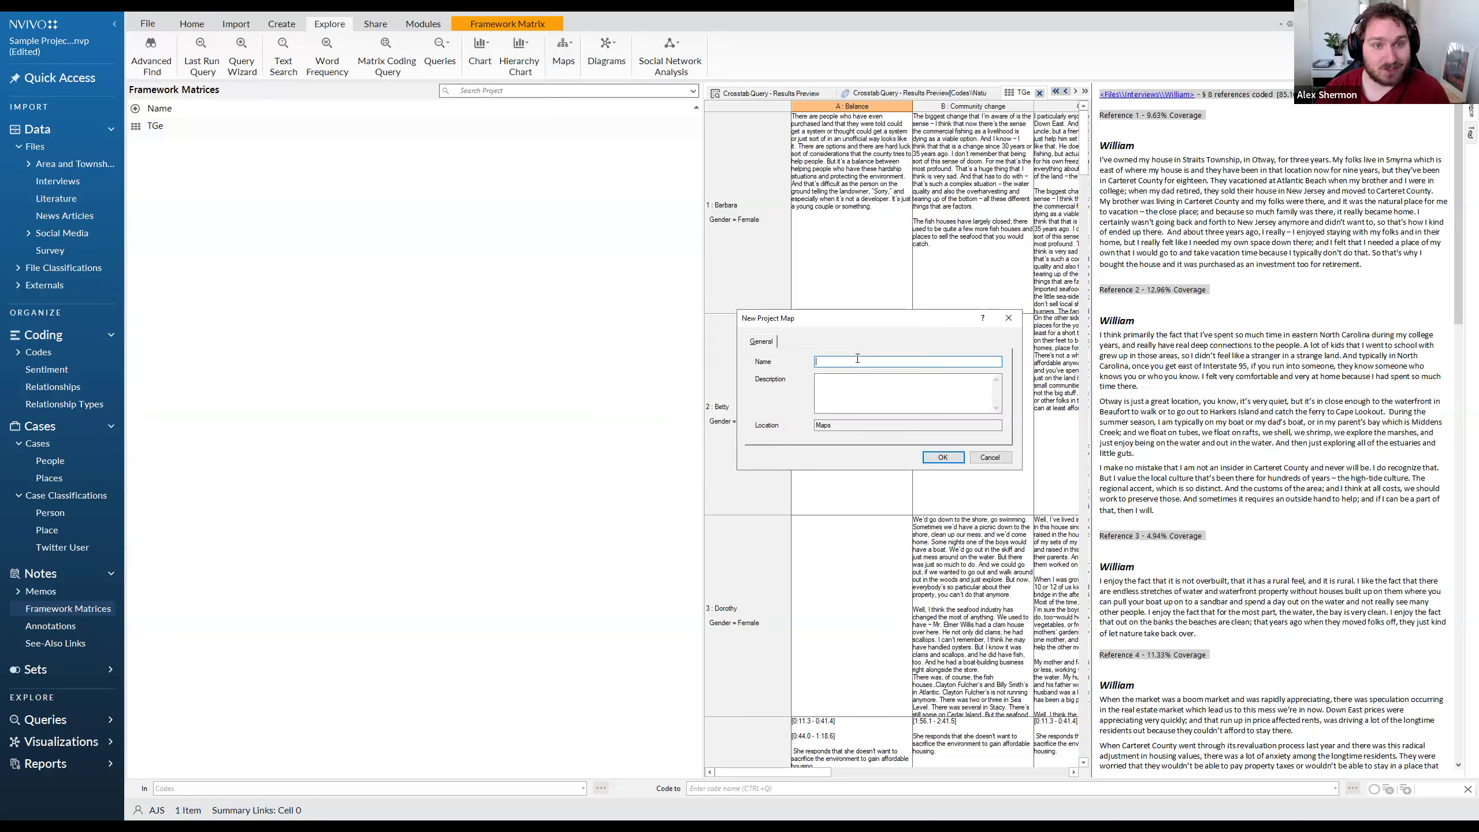
text(Test Ma)
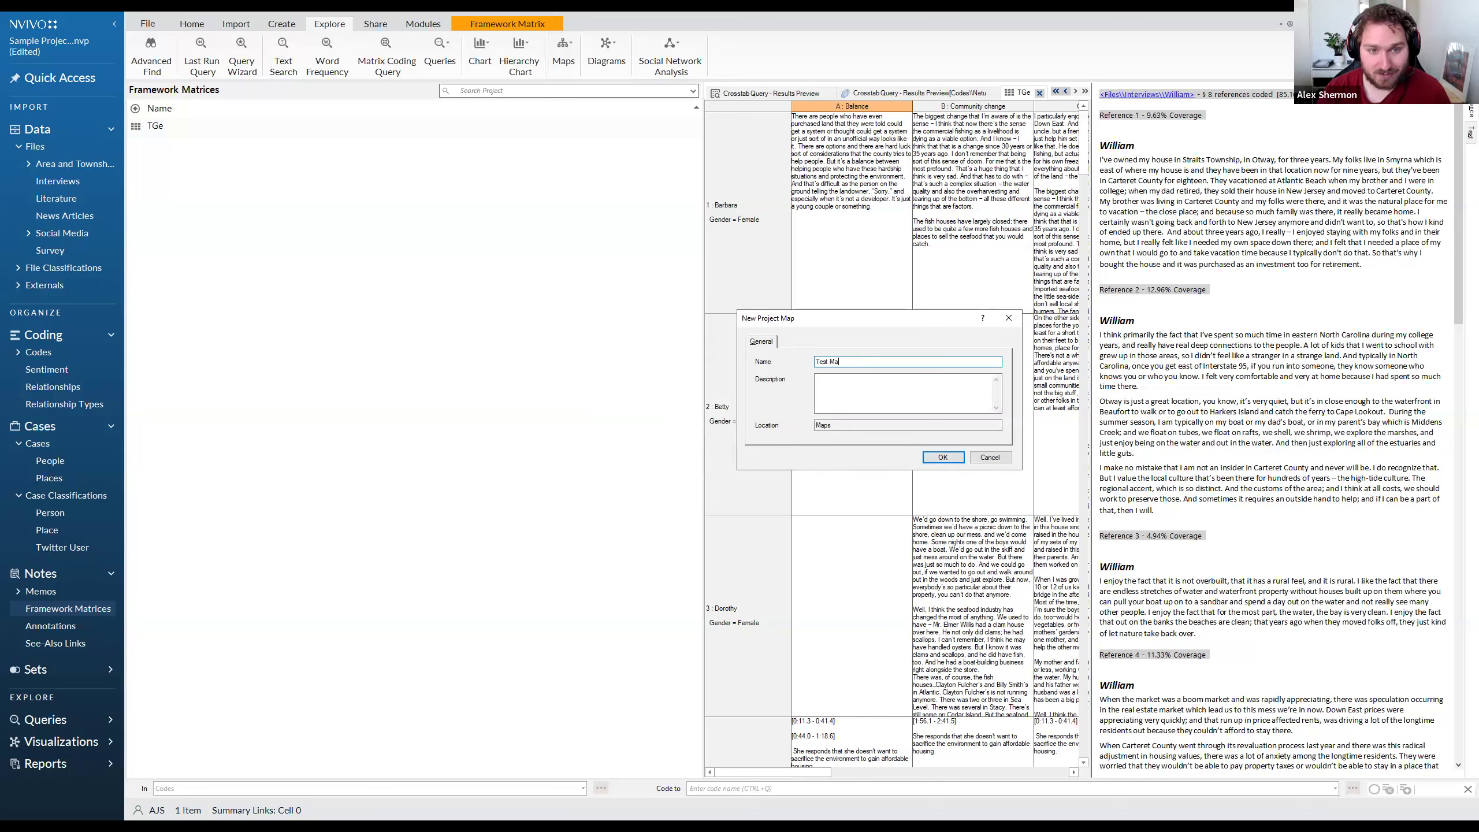
text(p 1)
click(943, 457)
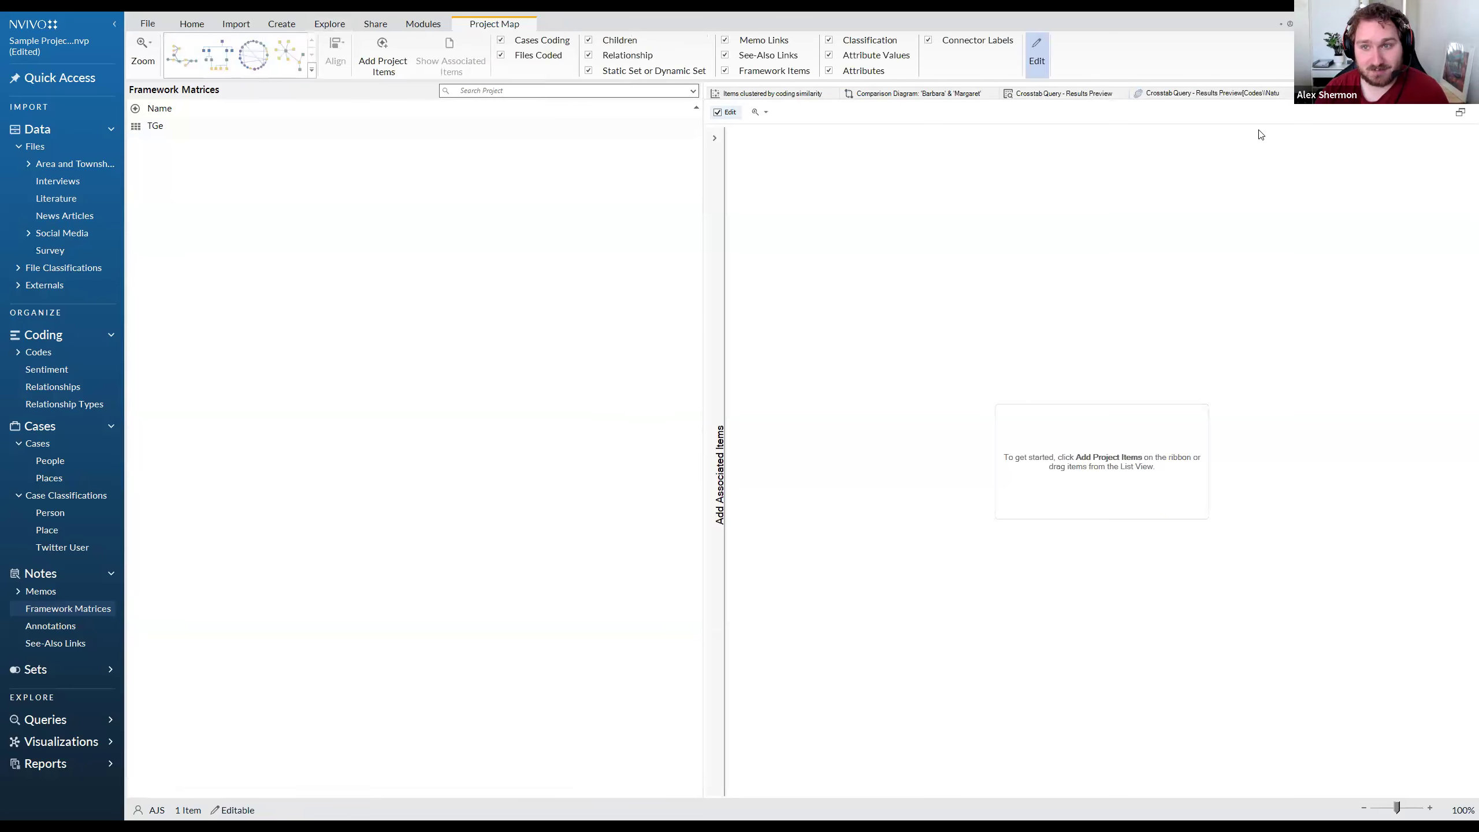
Add the first two interview participants from the People cases to the empty project map, placed side by side
click(912, 94)
click(1340, 93)
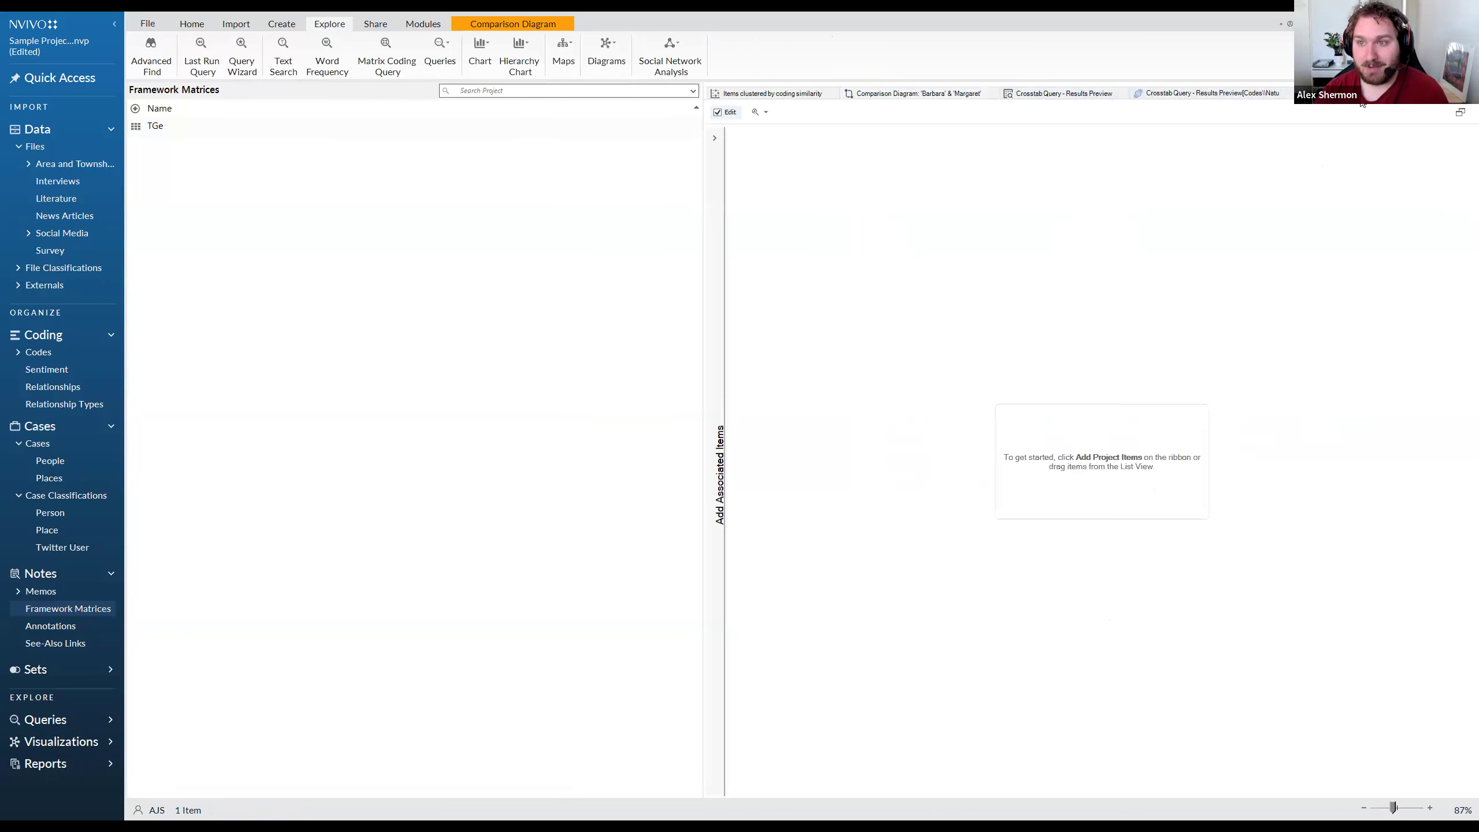
click(58, 181)
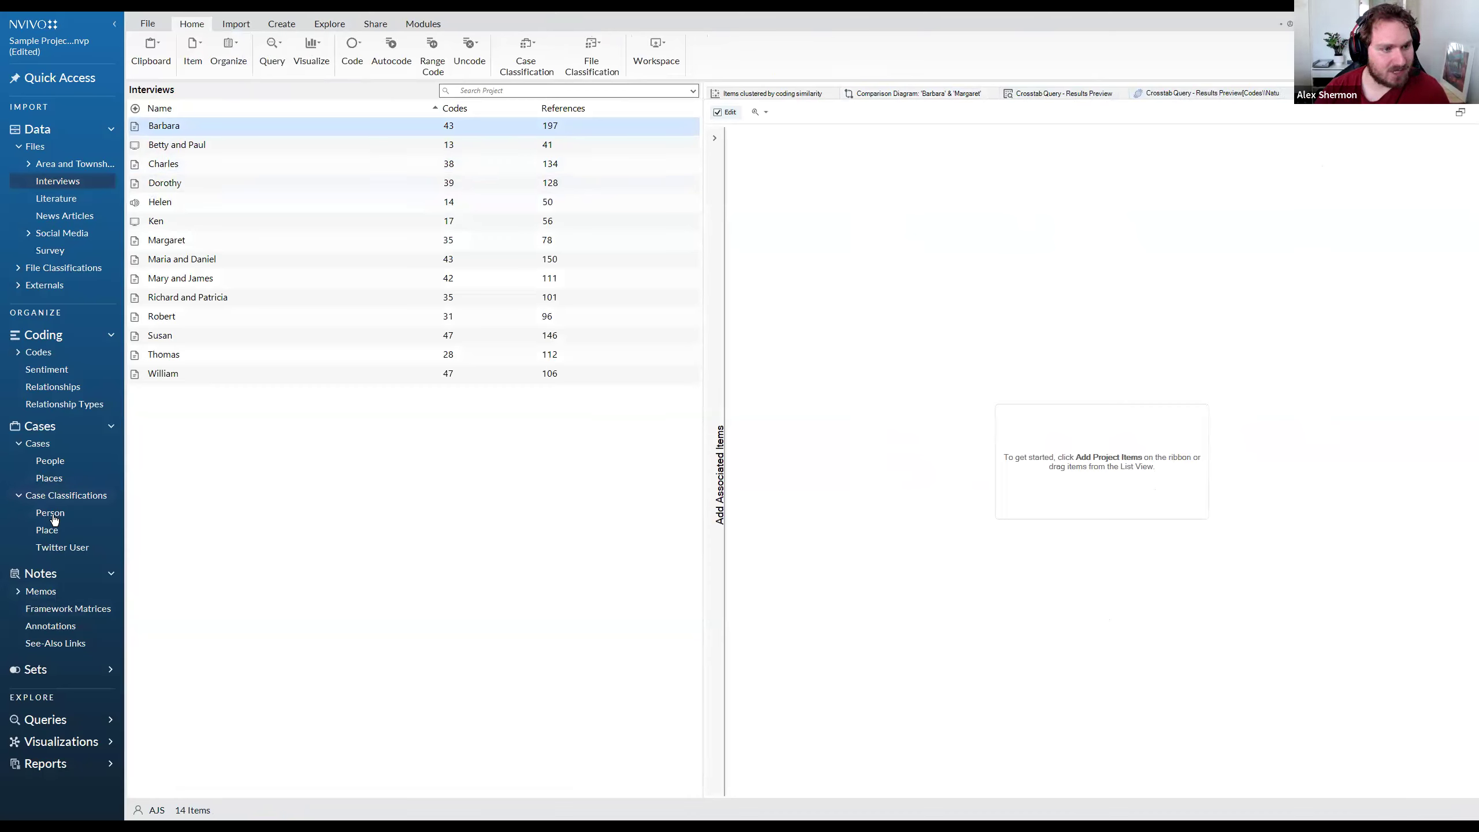
click(81, 457)
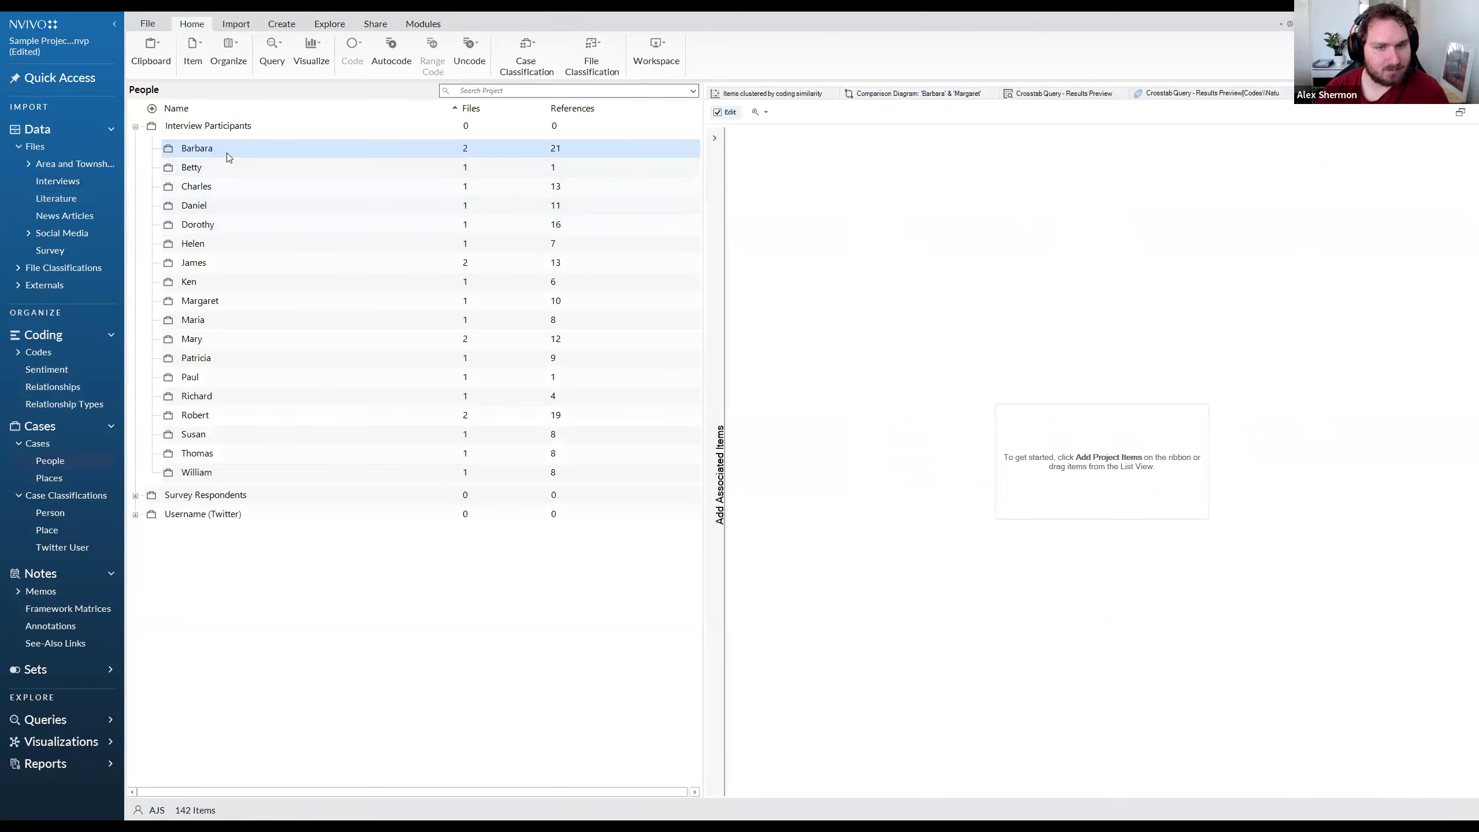
drag(227, 153, 947, 355)
drag(224, 168, 1207, 362)
click(1010, 373)
click(976, 395)
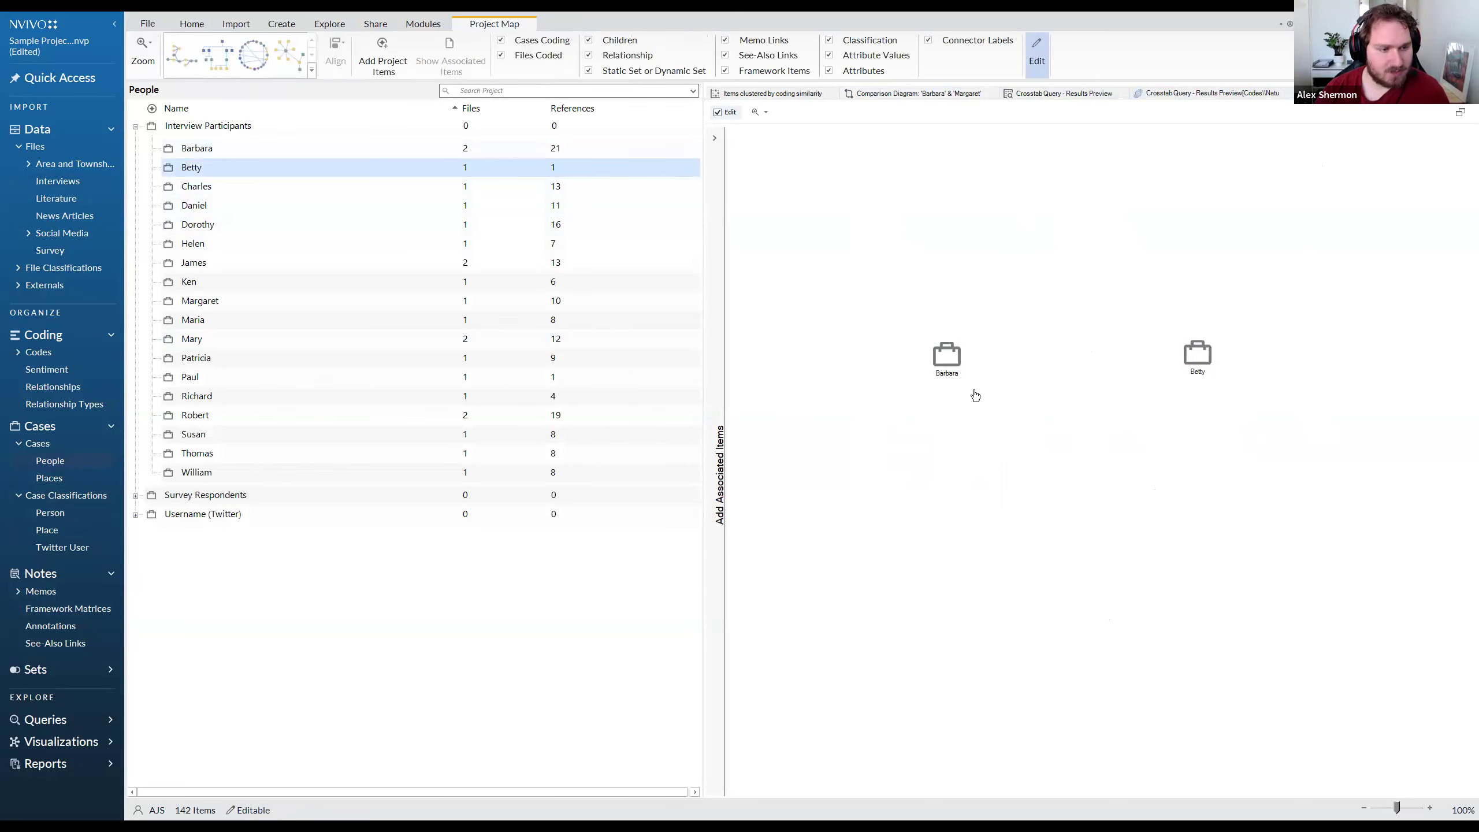
Try placing the Person attributes Township, Community, Commercial Fishing, Recreational Fishing and Income Tied to Resources on the project map
click(56, 515)
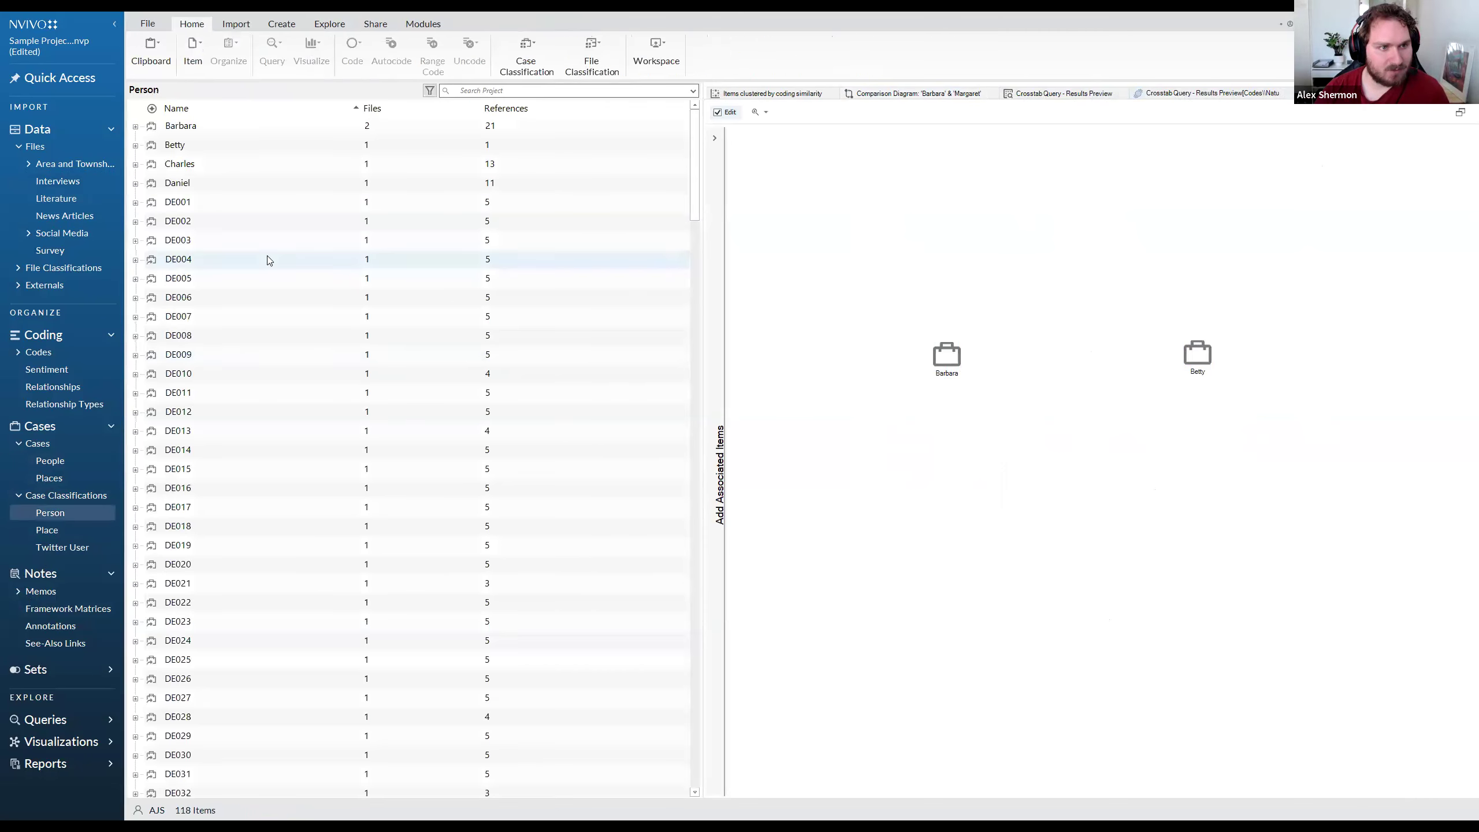
click(71, 495)
click(136, 126)
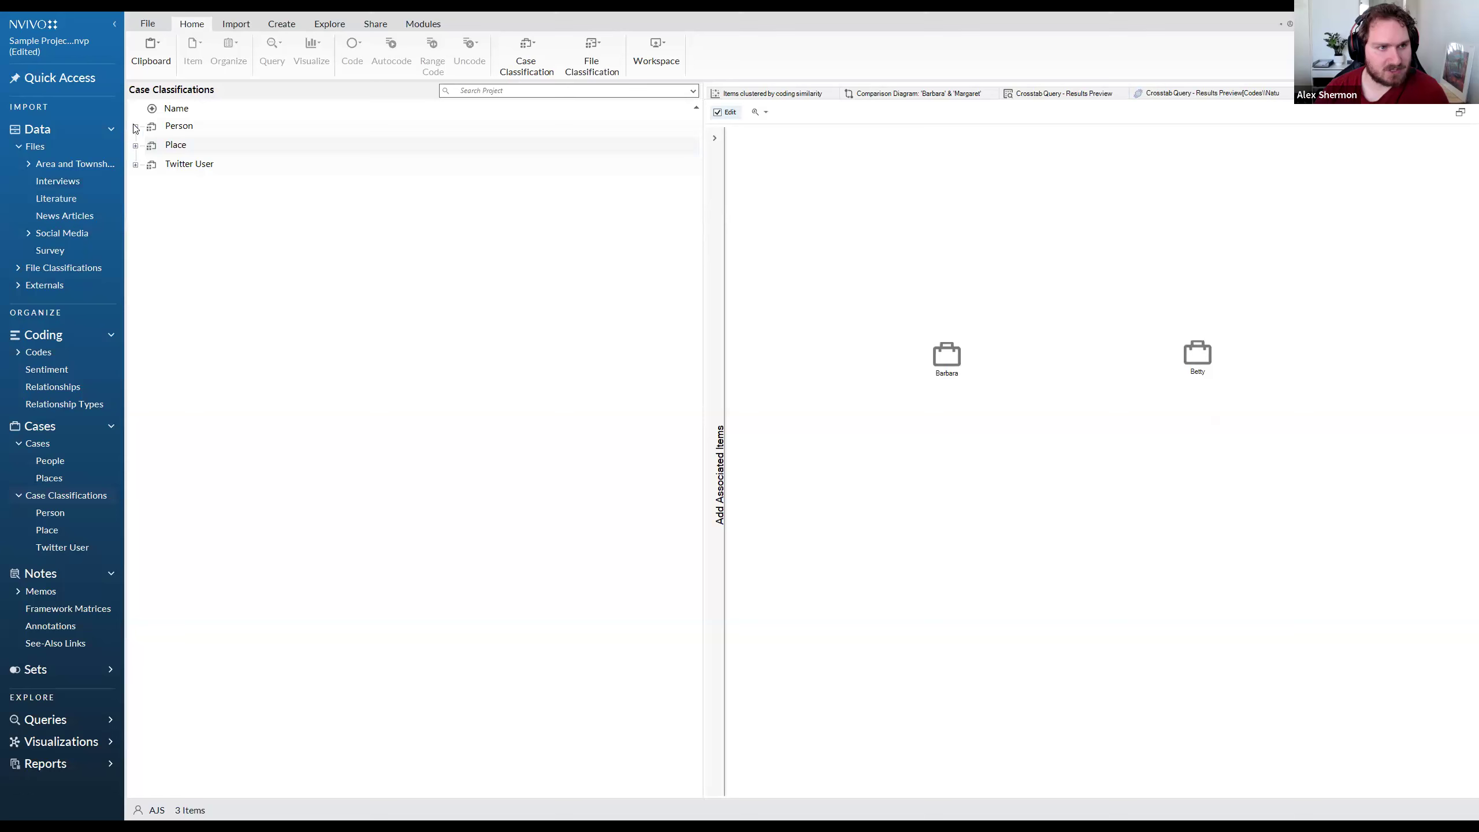
drag(195, 170, 906, 216)
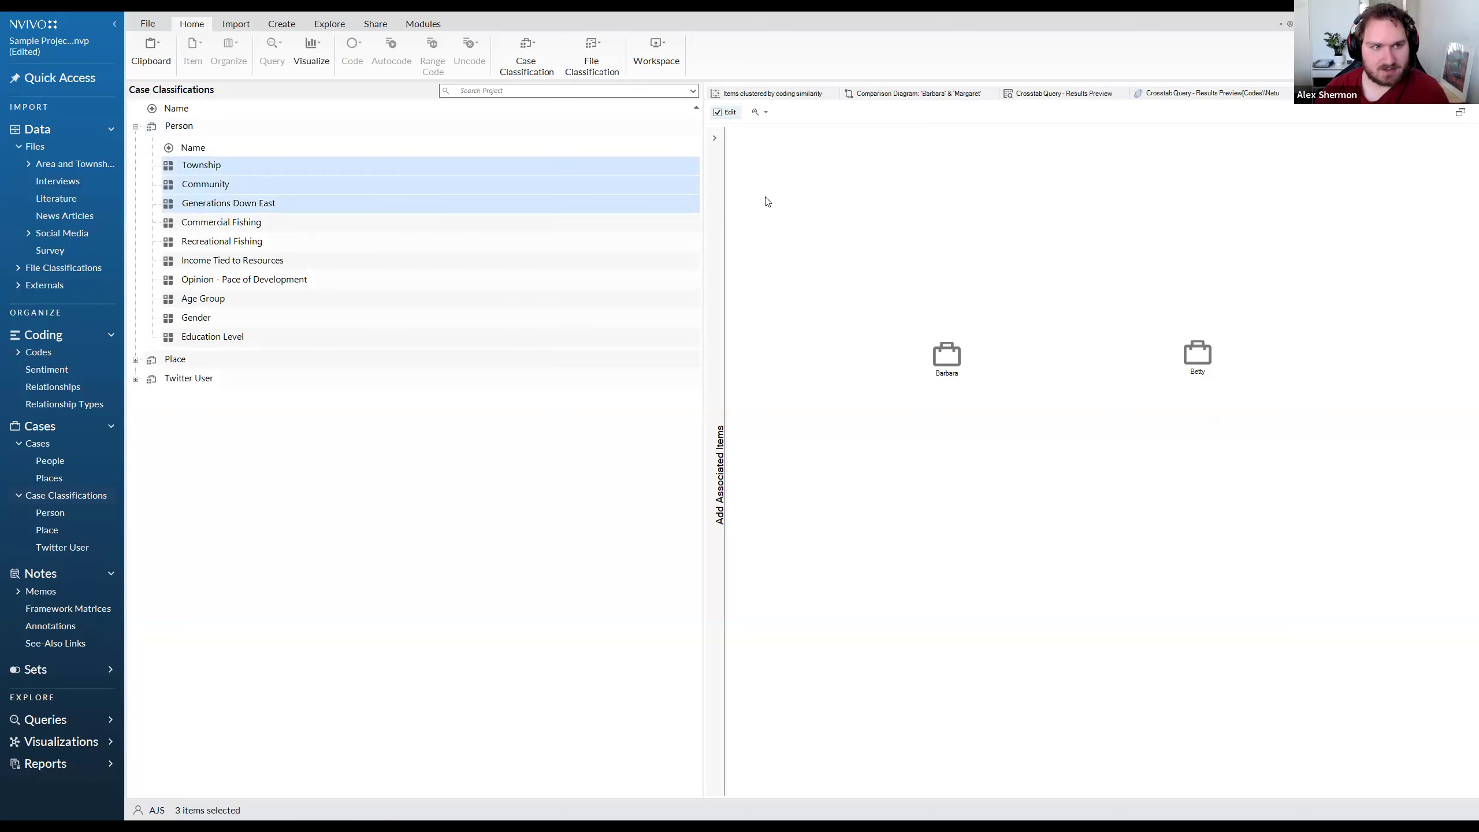
drag(768, 202, 1010, 207)
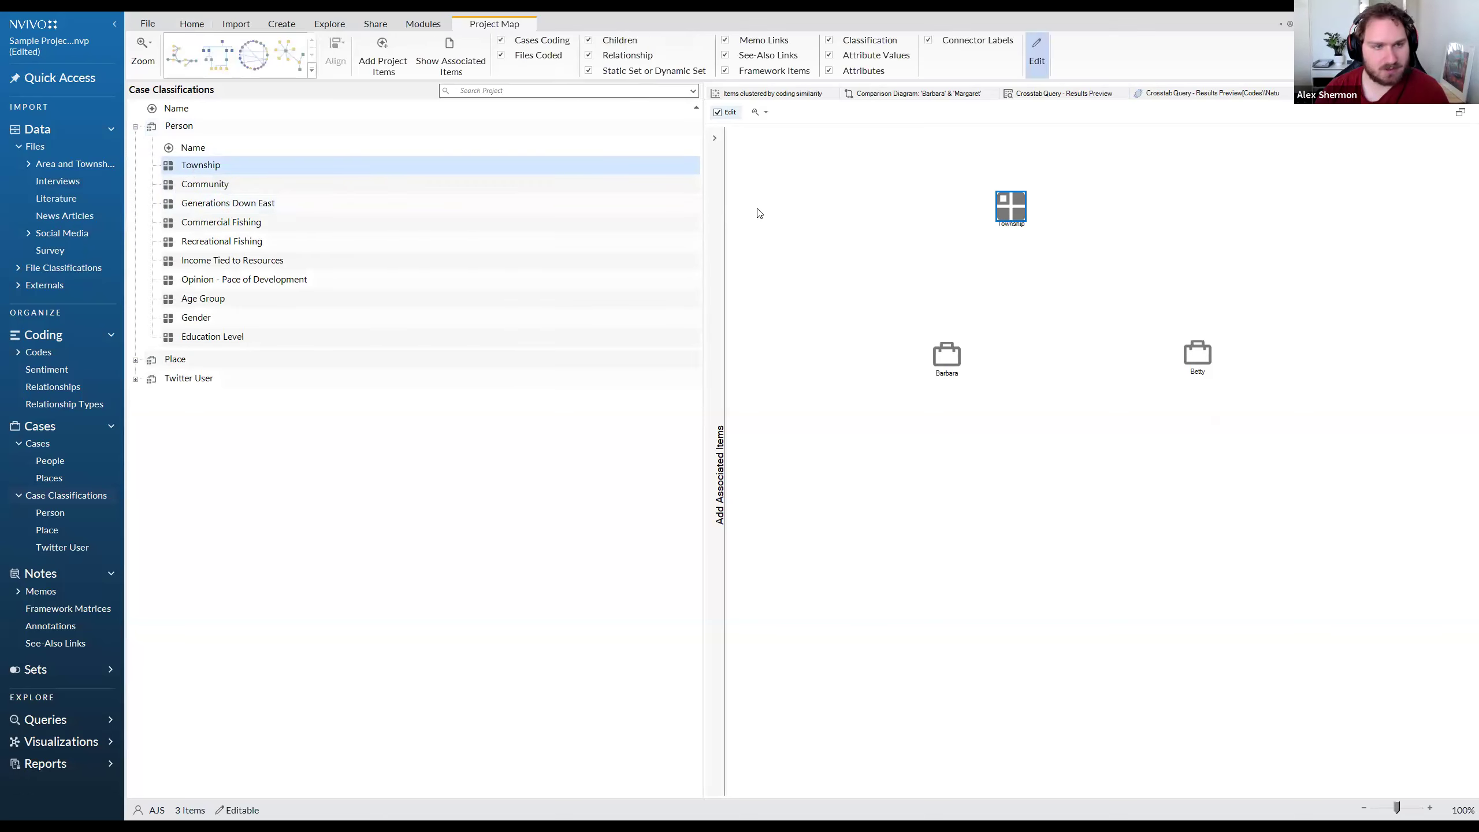
drag(329, 192, 952, 260)
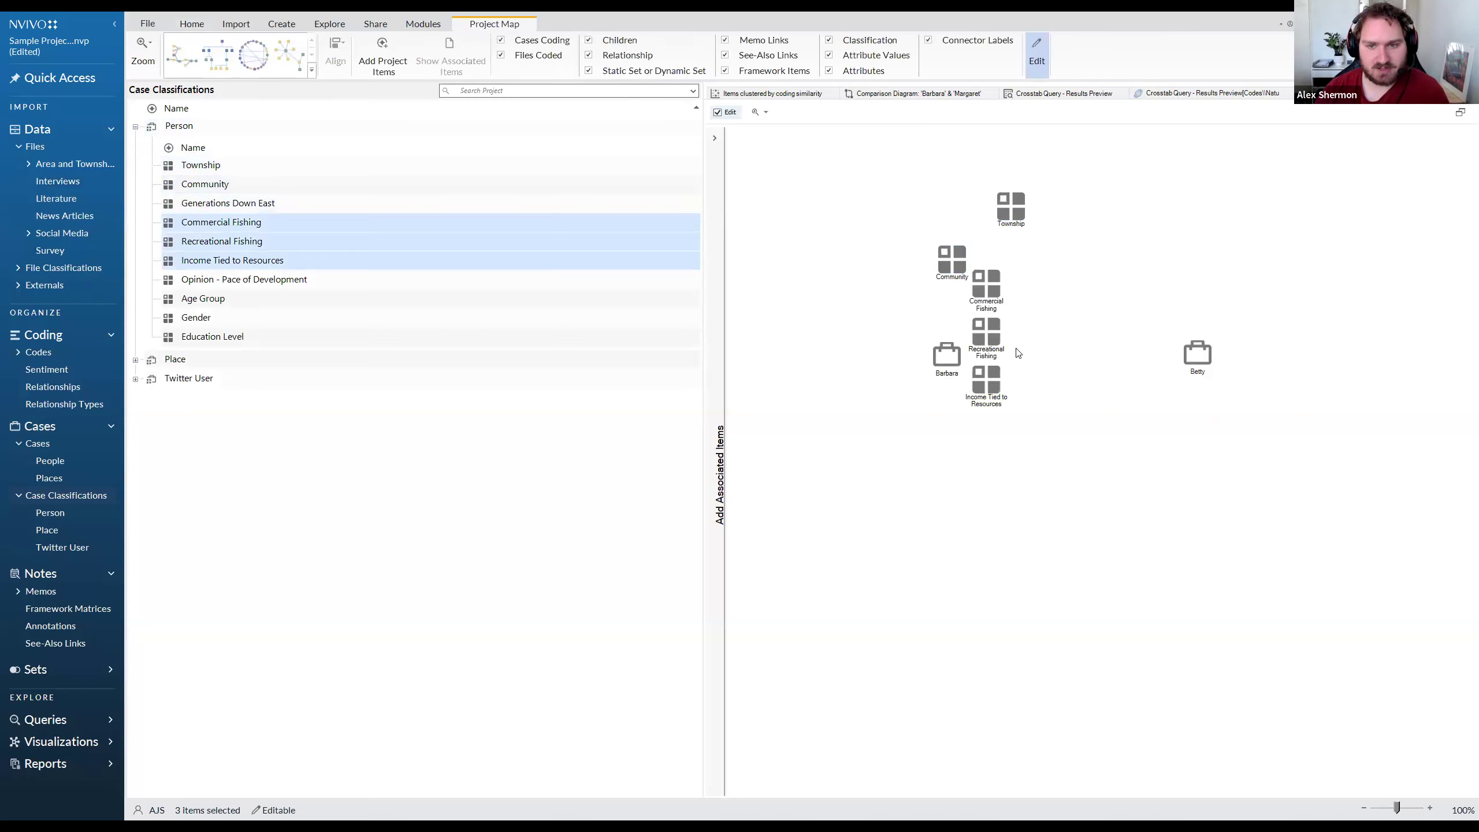
Delete all the Person attribute items from the project map, keeping only the two participant cases
drag(1058, 411, 989, 277)
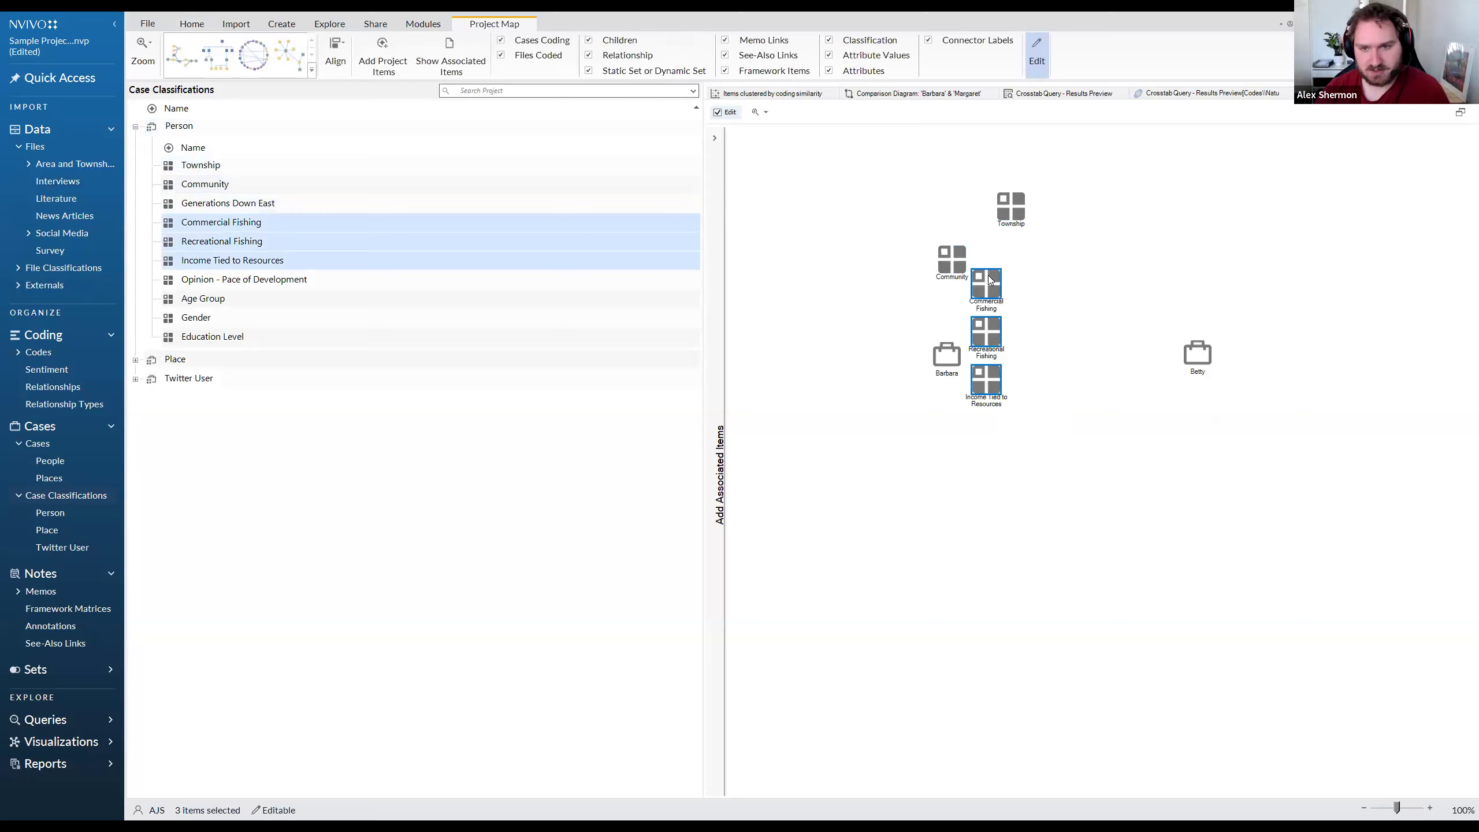
key(Delete)
click(963, 268)
key(Delete)
click(1018, 215)
key(Delete)
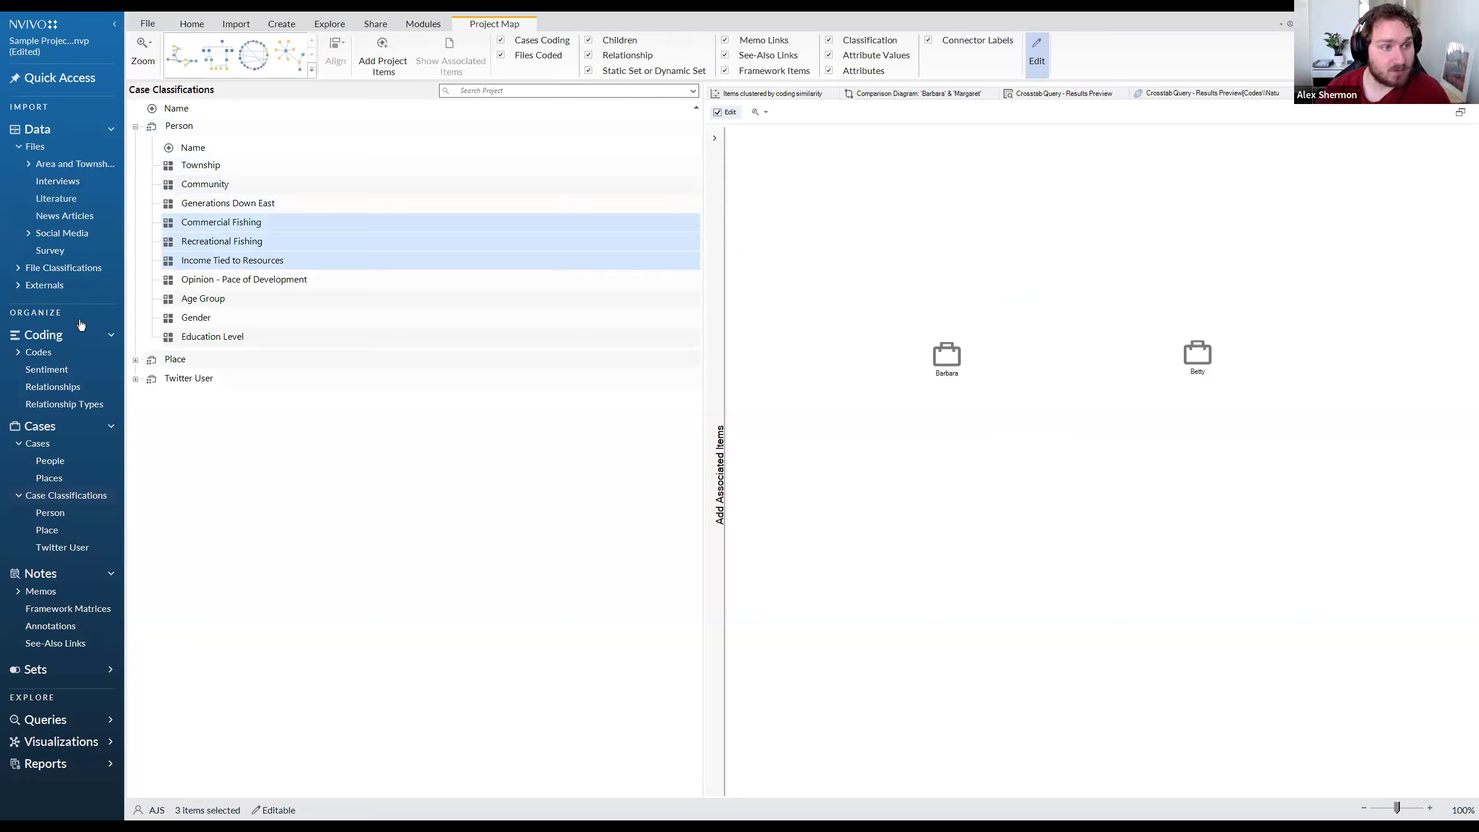
Add the Natural environment code to the project map, above and between the two participant cases
click(44, 338)
click(44, 338)
click(199, 167)
drag(200, 167, 1069, 263)
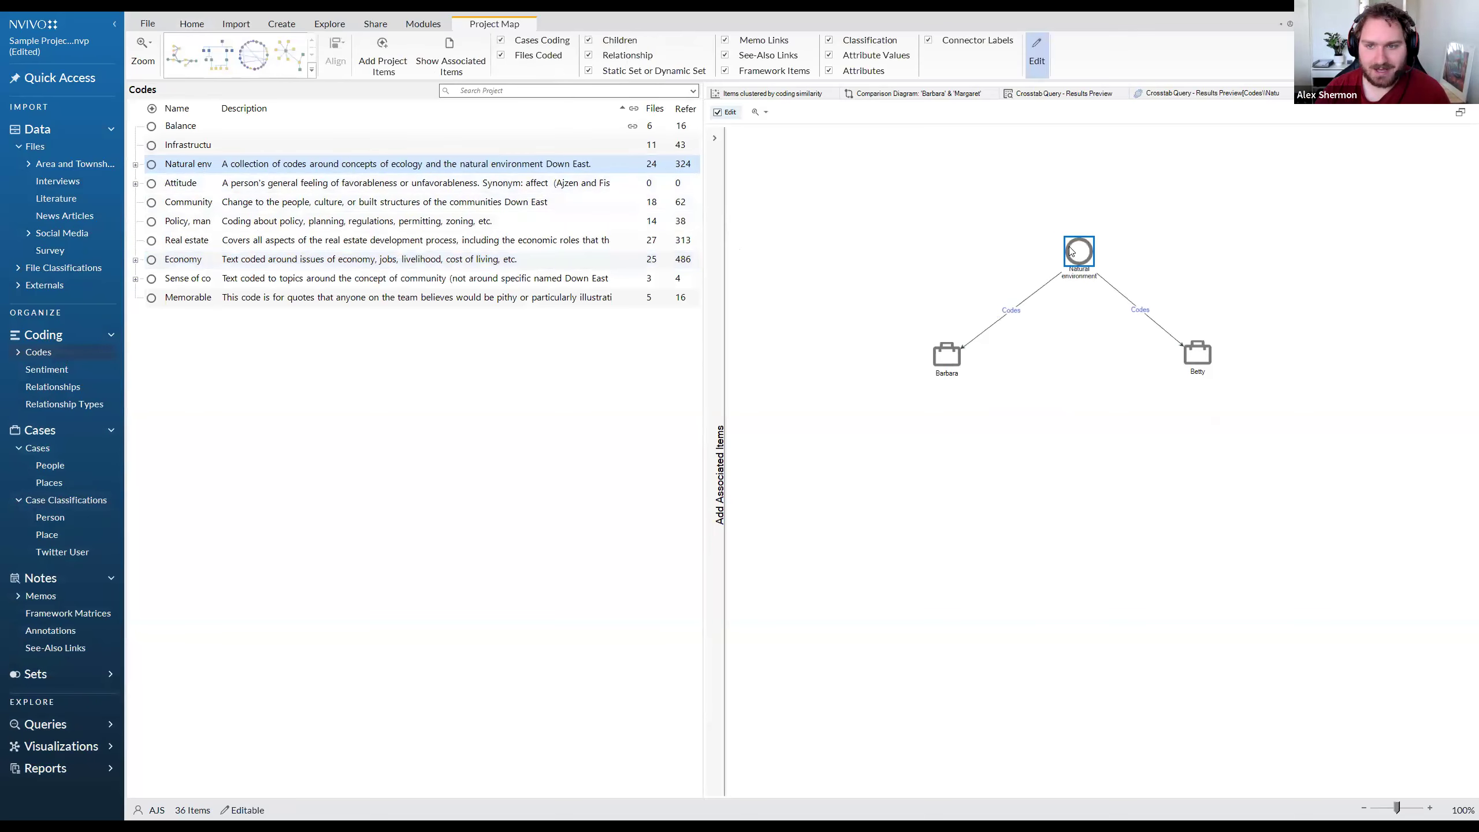
click(1042, 353)
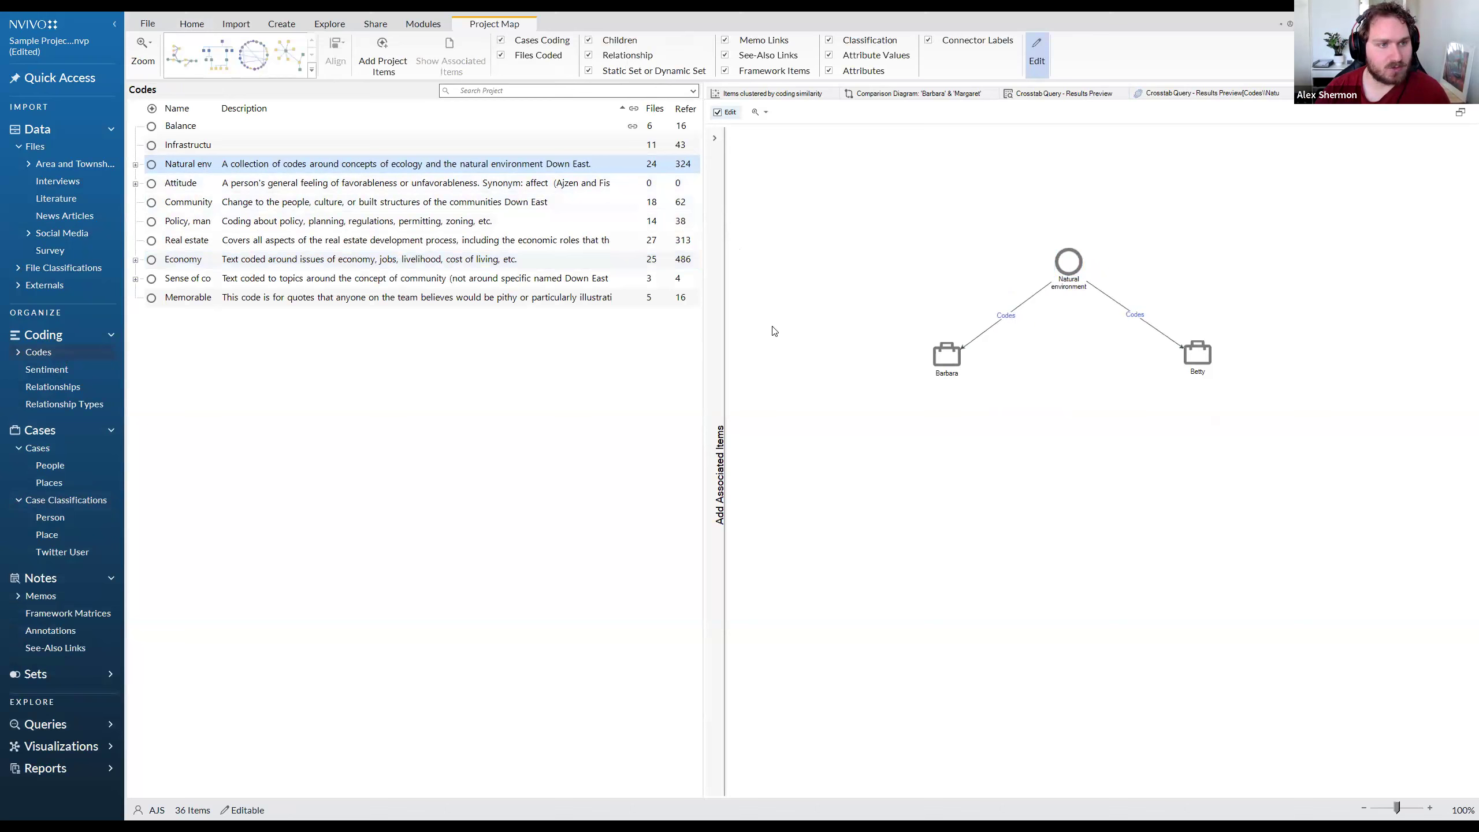
Add the six codes from Community change through Memorable quotes to the project map together
click(330, 198)
shift+click(315, 297)
drag(314, 236, 1080, 356)
Stack Community change, Real estate development, Economy and Policy, management below Natural environment between the two cases, and set Sense of community Down East apart
drag(1065, 539, 1083, 410)
drag(1092, 358, 1080, 320)
drag(1088, 399, 1077, 356)
drag(1123, 477, 1072, 423)
drag(1130, 549, 1073, 481)
drag(1075, 613, 847, 239)
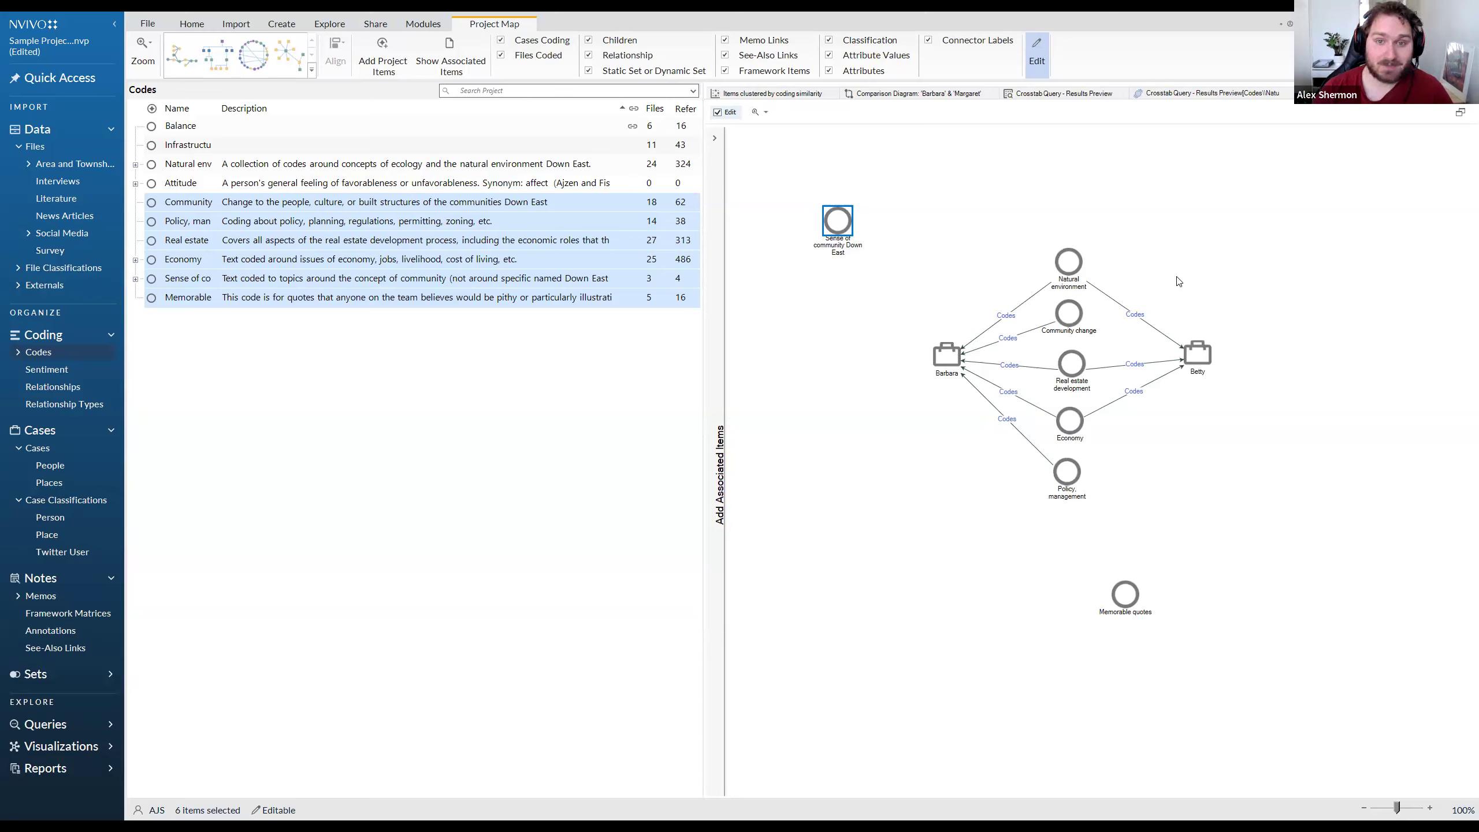
mouse_move(947, 356)
mouse_down()
mouse_move(942, 331)
mouse_move(966, 346)
mouse_move(949, 358)
mouse_move(978, 384)
mouse_move(974, 349)
mouse_up()
drag(838, 215, 879, 235)
click(868, 320)
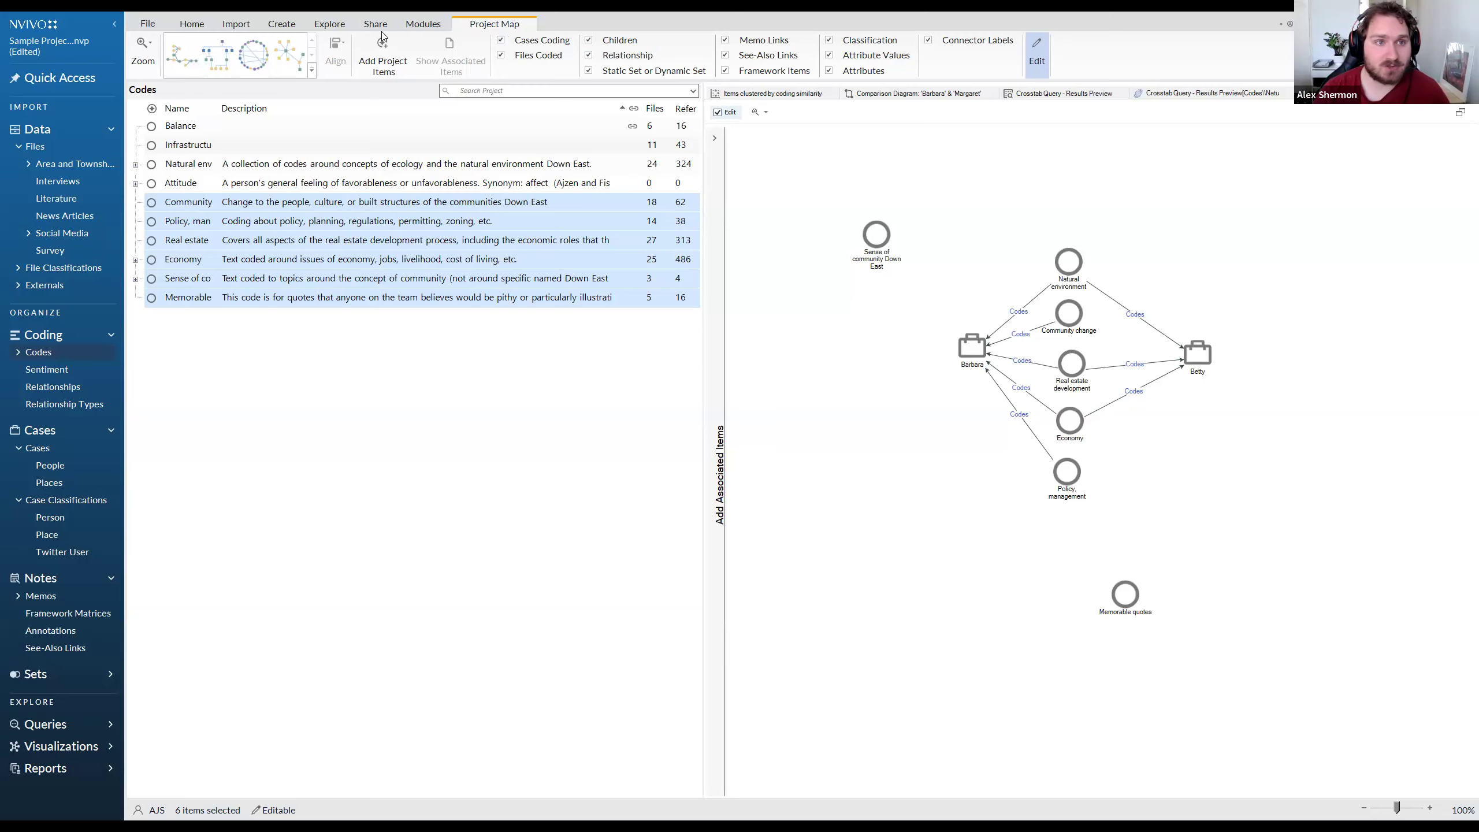
Create a new mind map named mind map and label its central idea MIND MAP
click(329, 26)
click(562, 50)
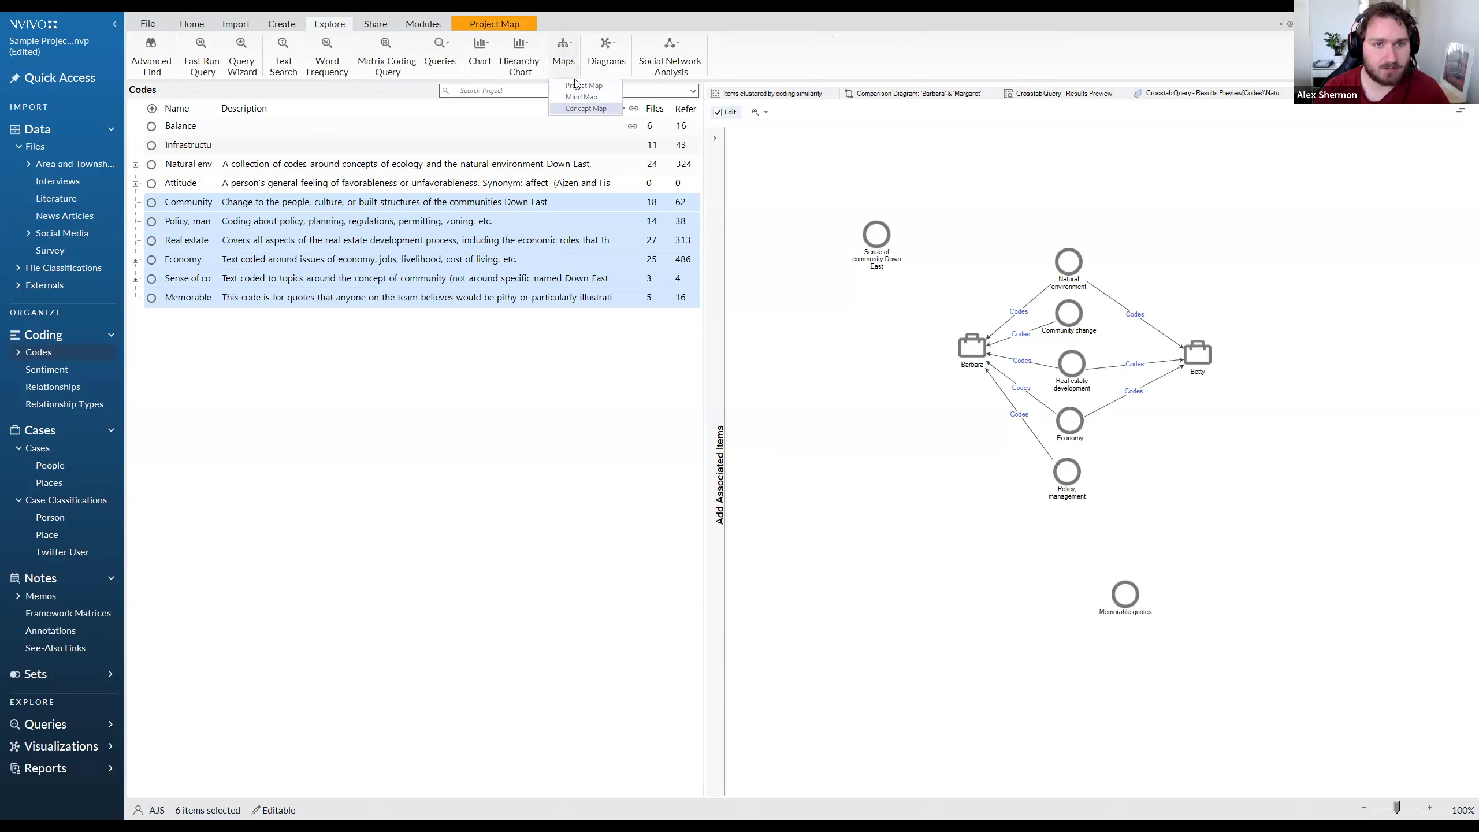
click(576, 83)
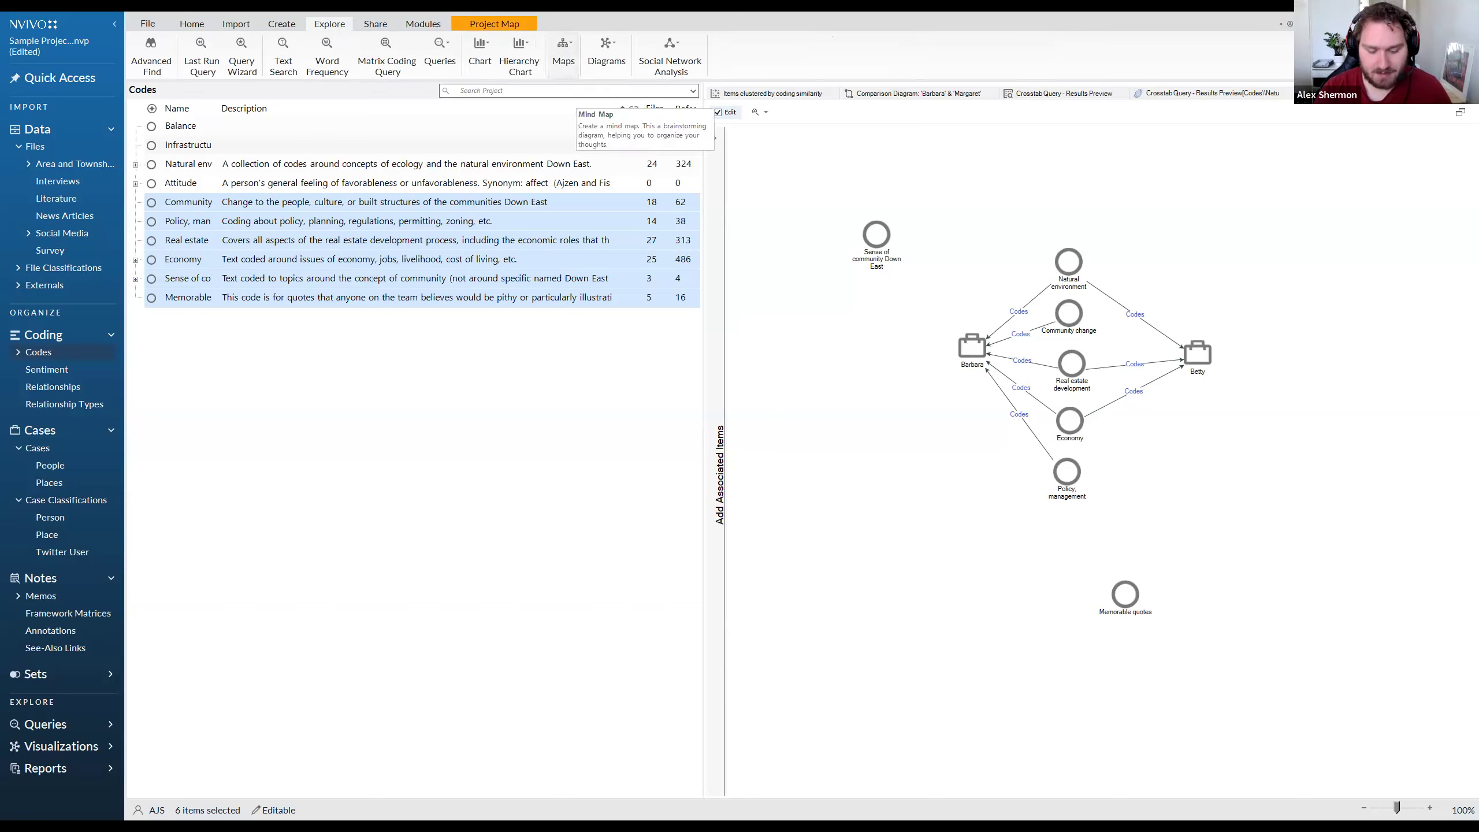
text(mind map)
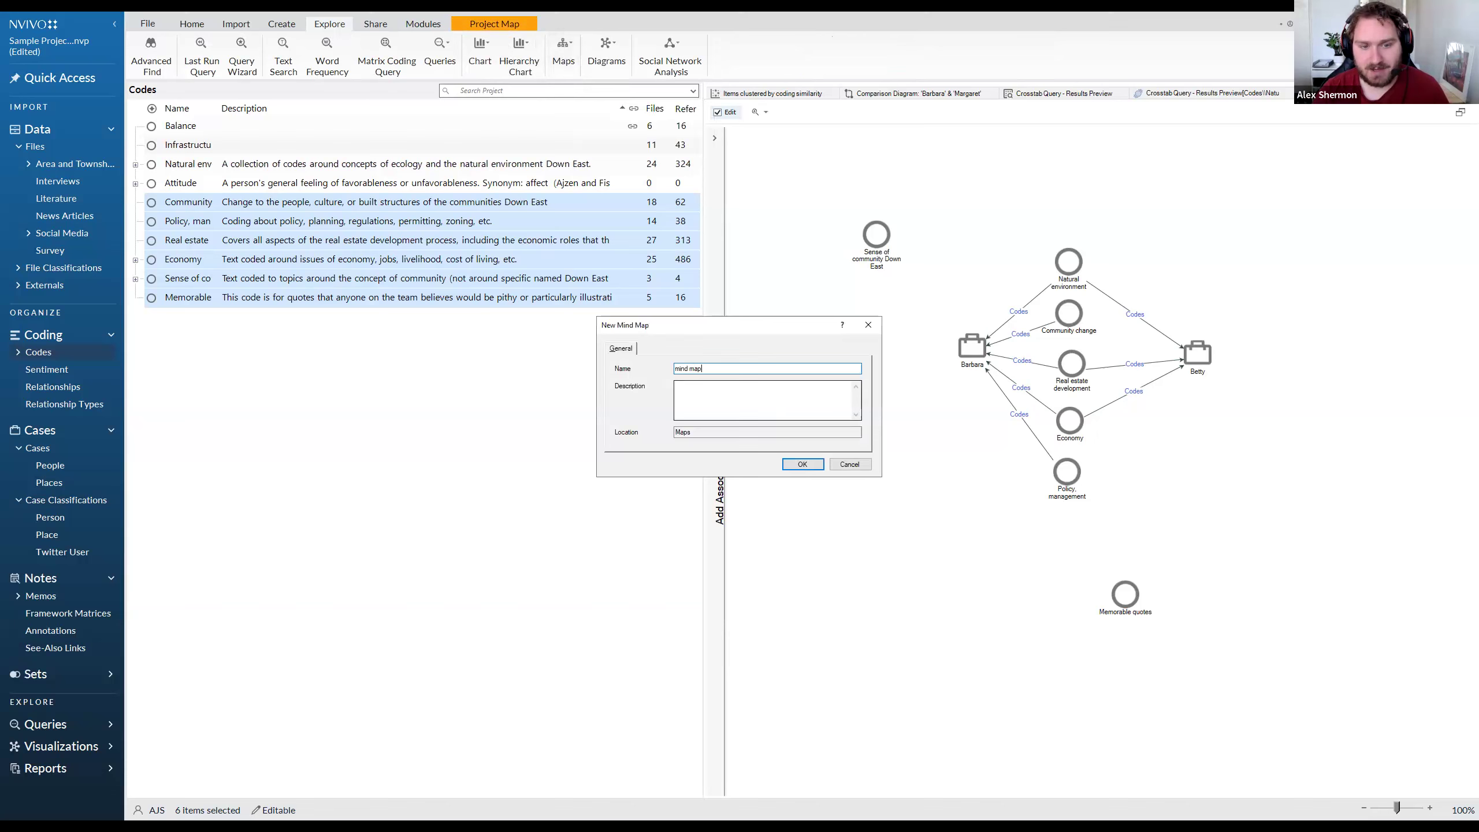
click(806, 465)
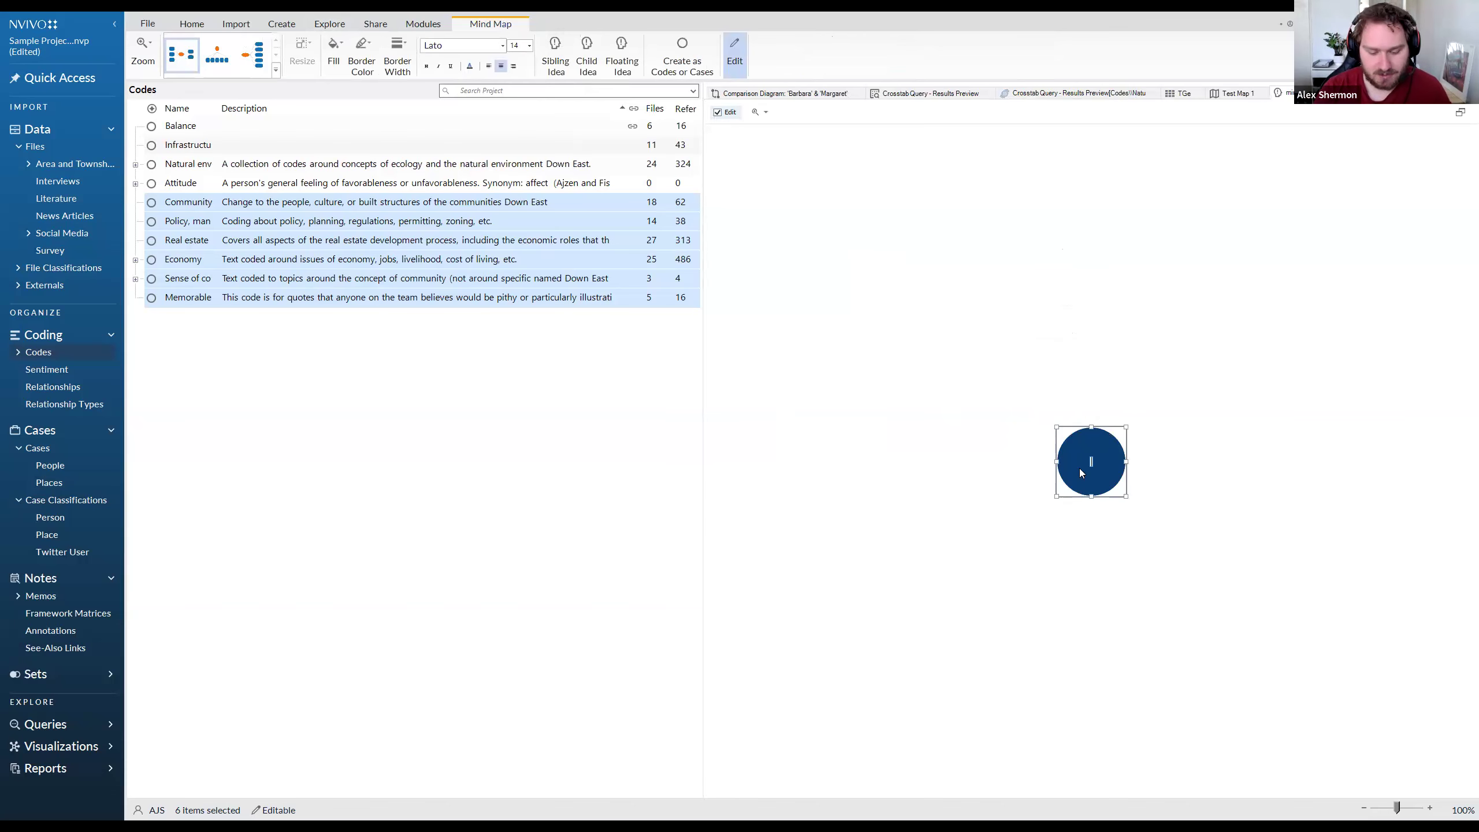
text(MIND MAP)
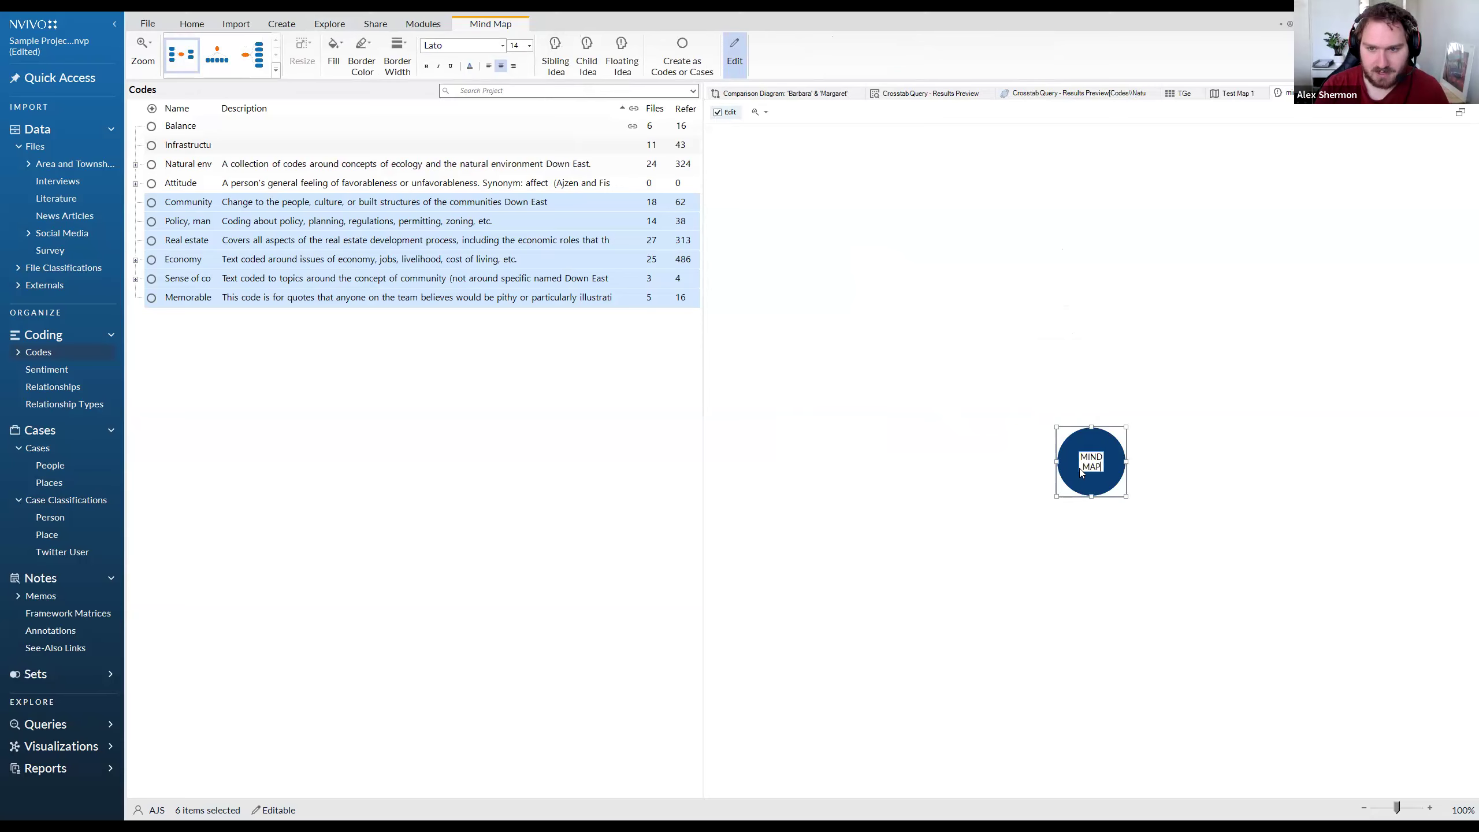
key(Return)
click(939, 305)
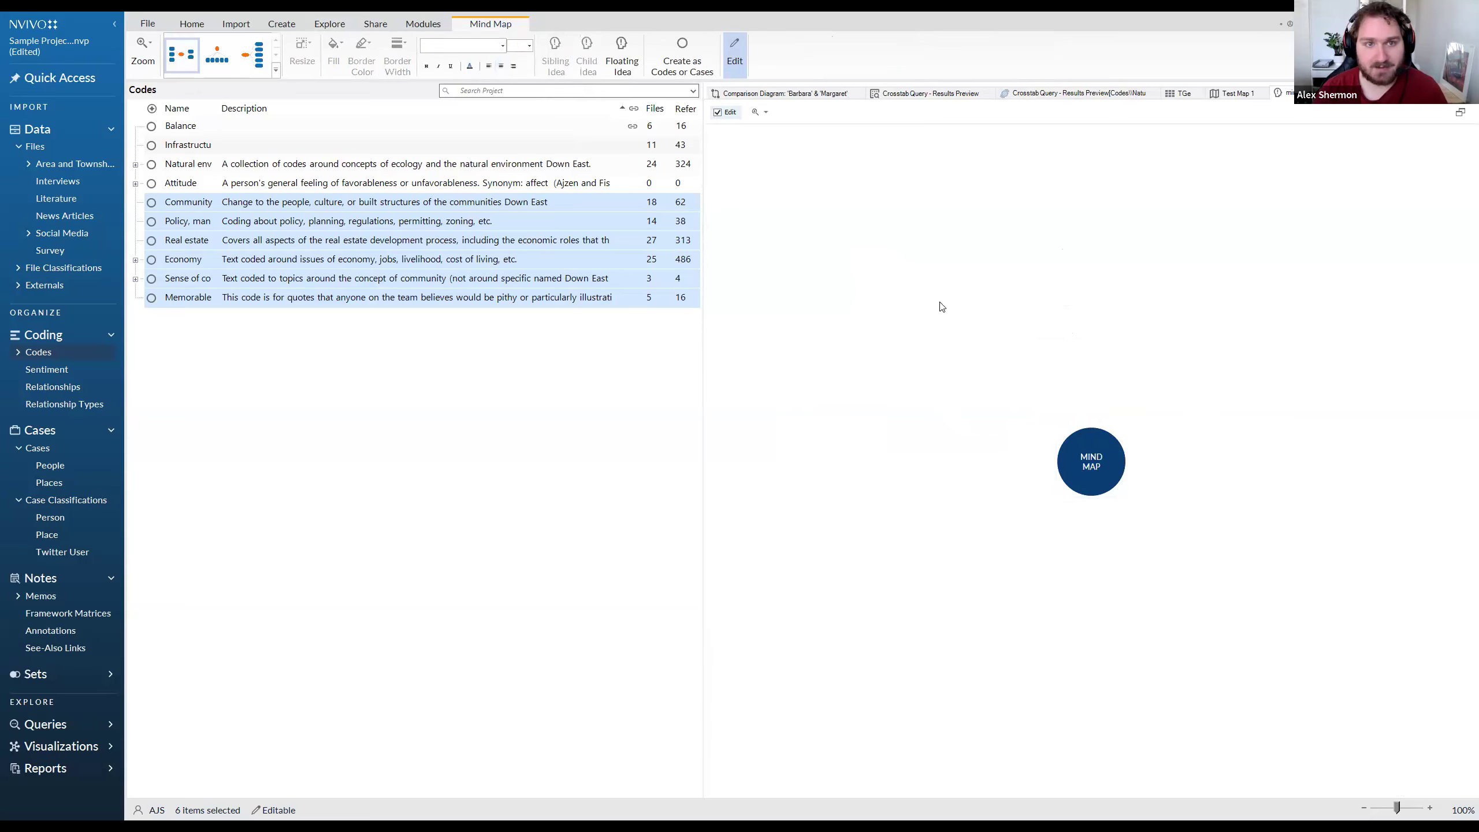
Add a child idea labelled Environment to the central MIND MAP idea
click(1077, 440)
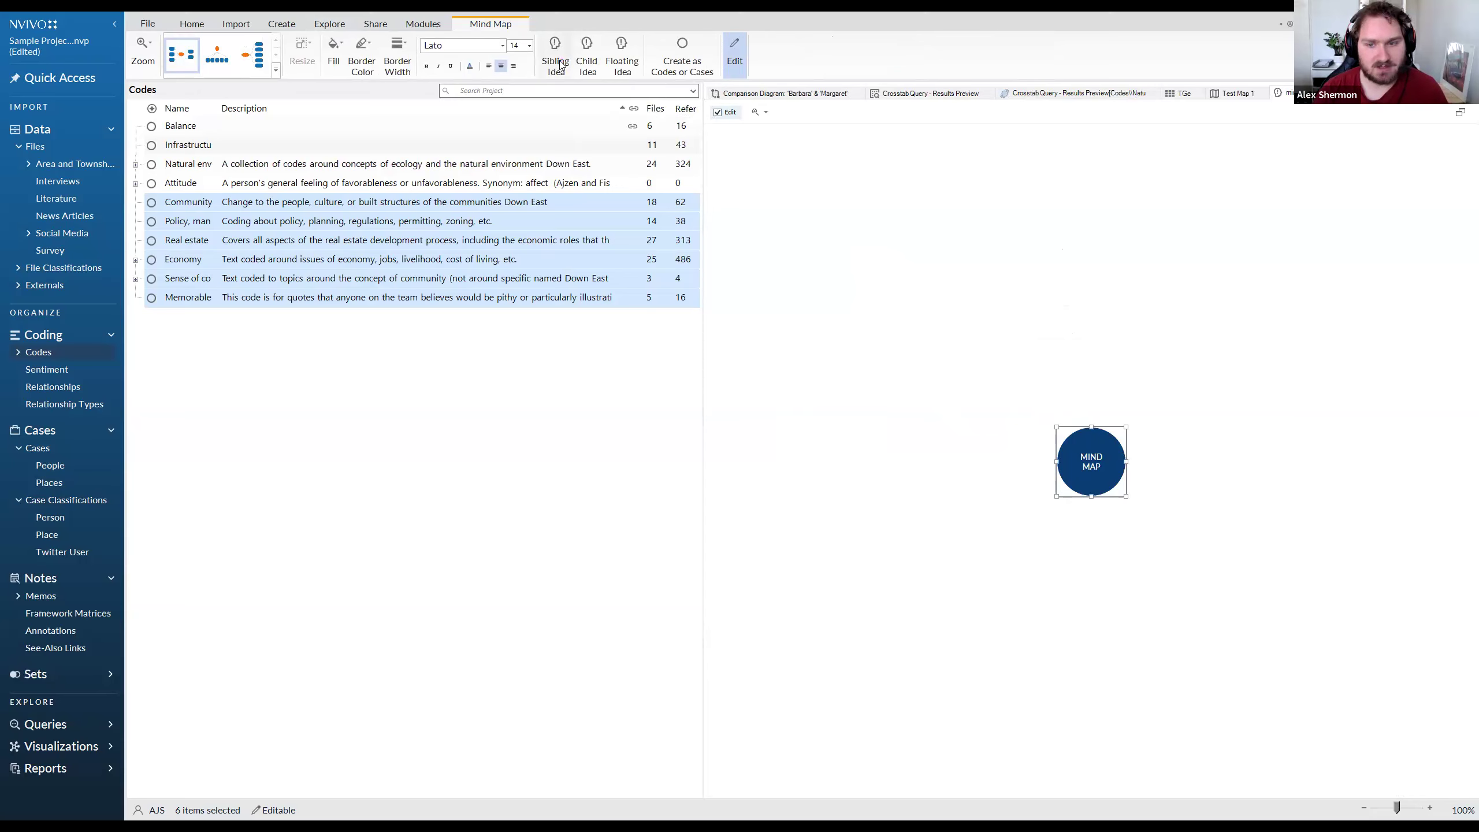
click(586, 62)
text(Environemtn)
key(Return)
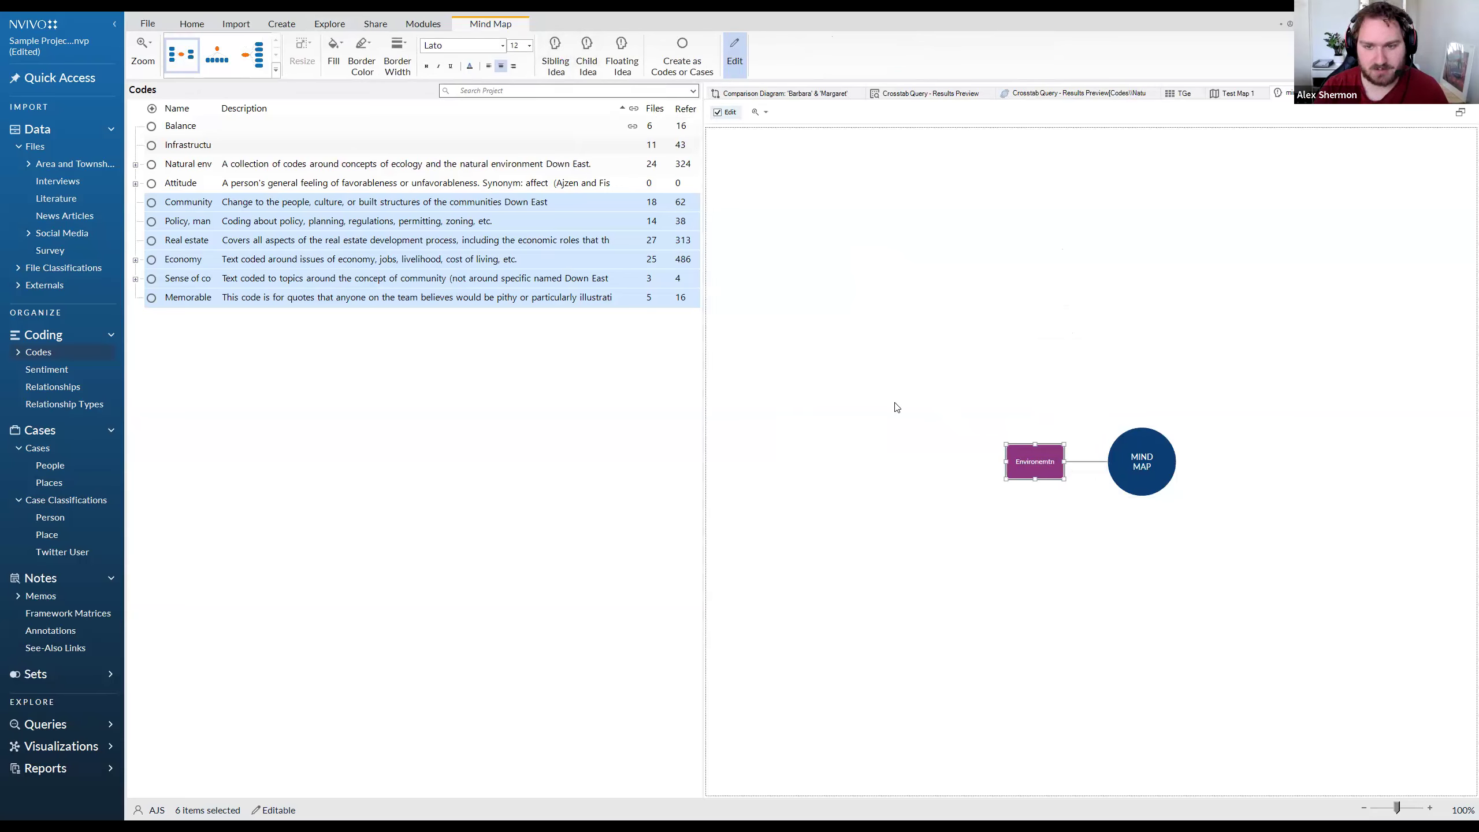
double_click(1030, 462)
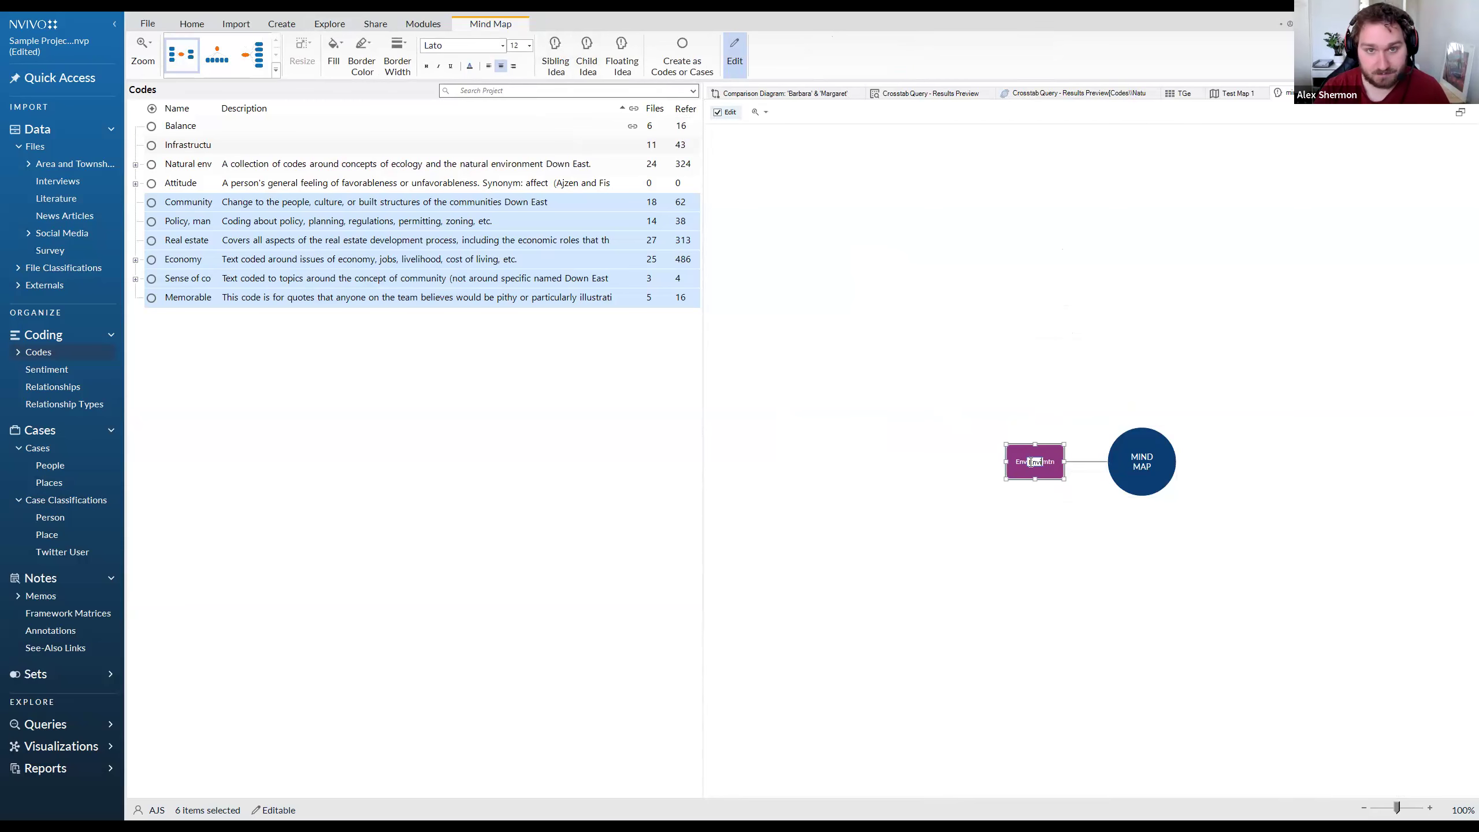
text(nt)
key(Return)
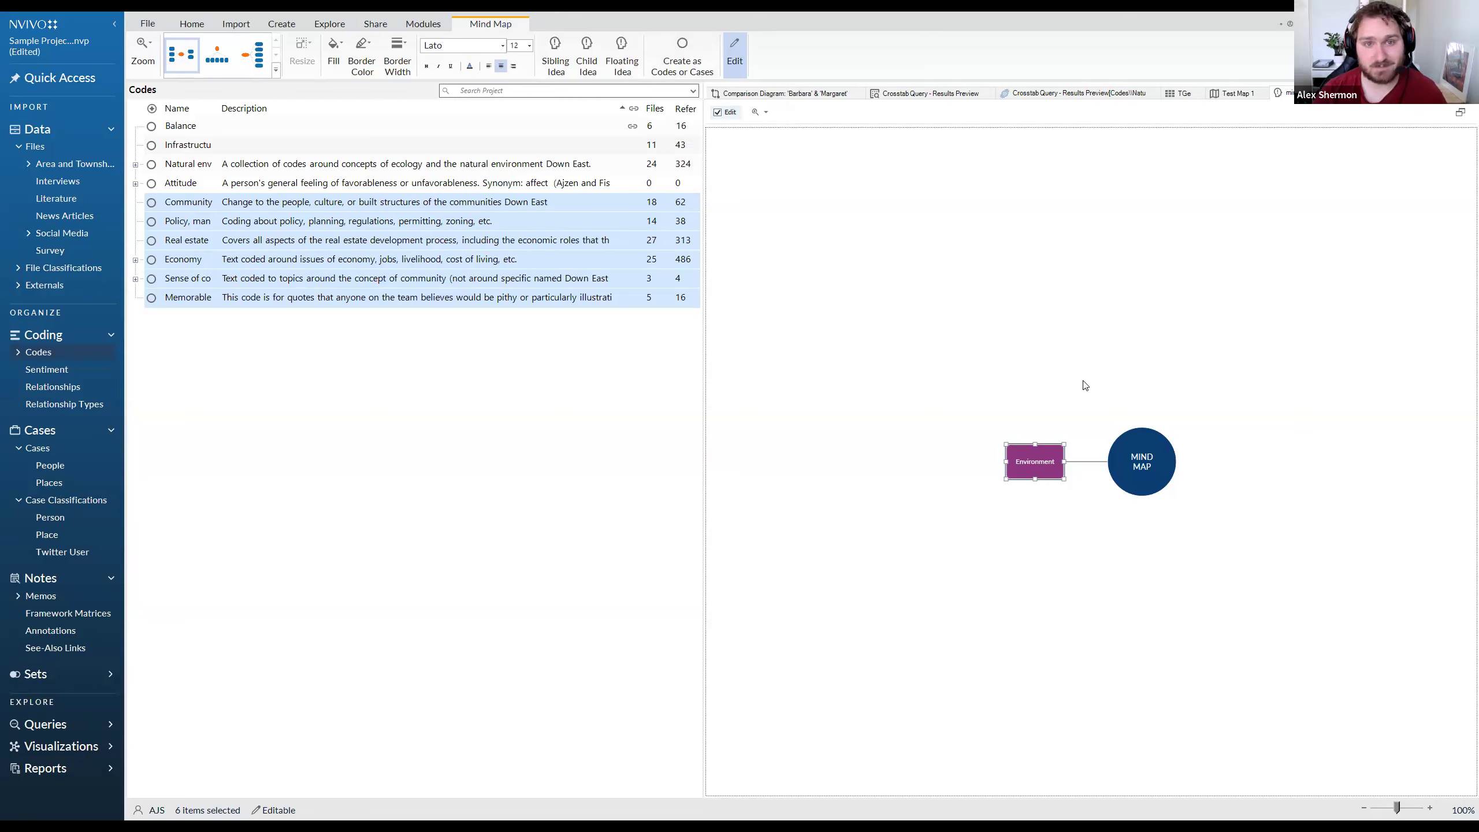
Add a blank child idea under Environment and another blank idea branching from the central MIND MAP idea
click(1145, 481)
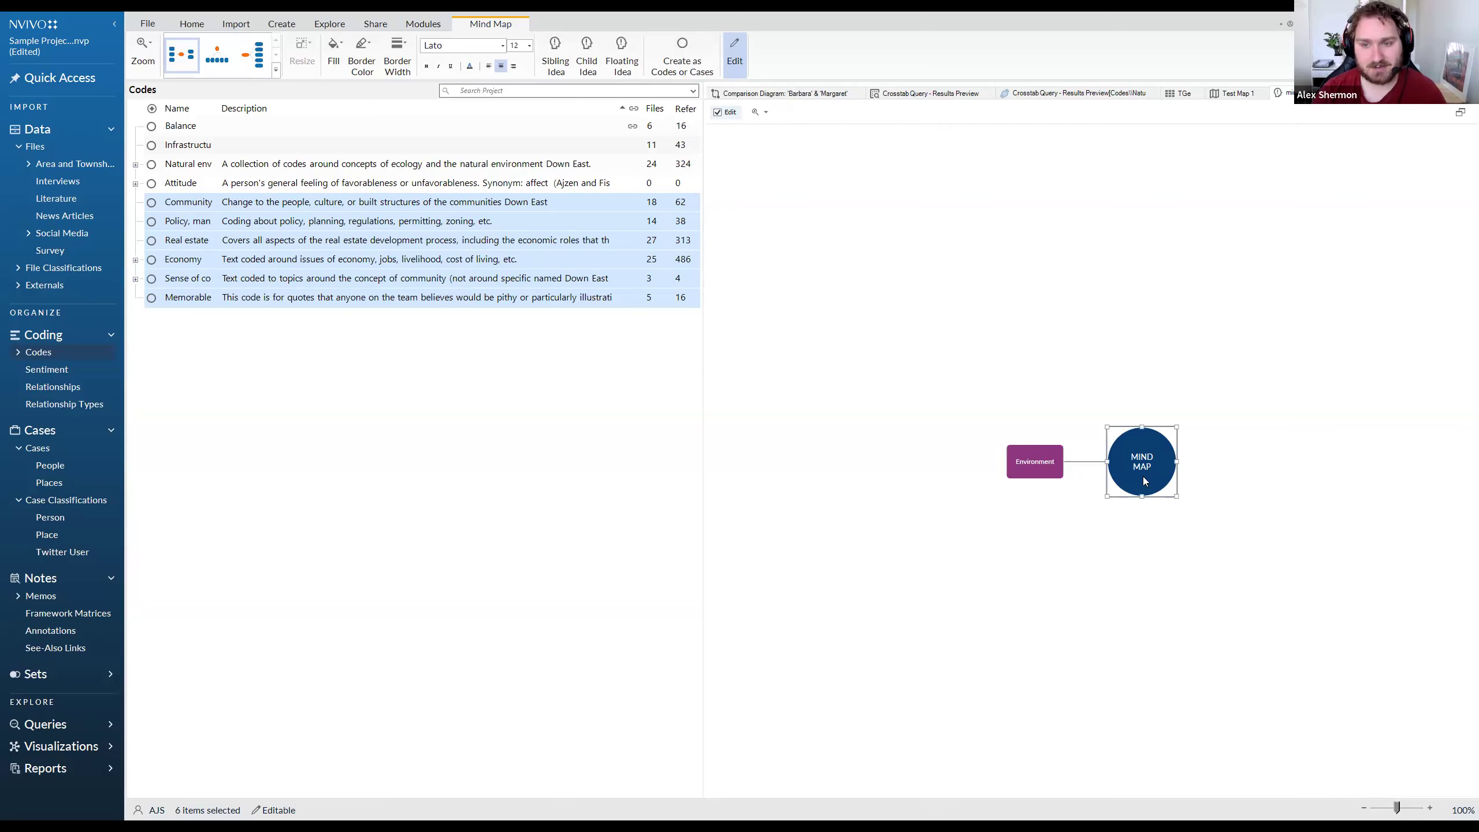
click(1024, 461)
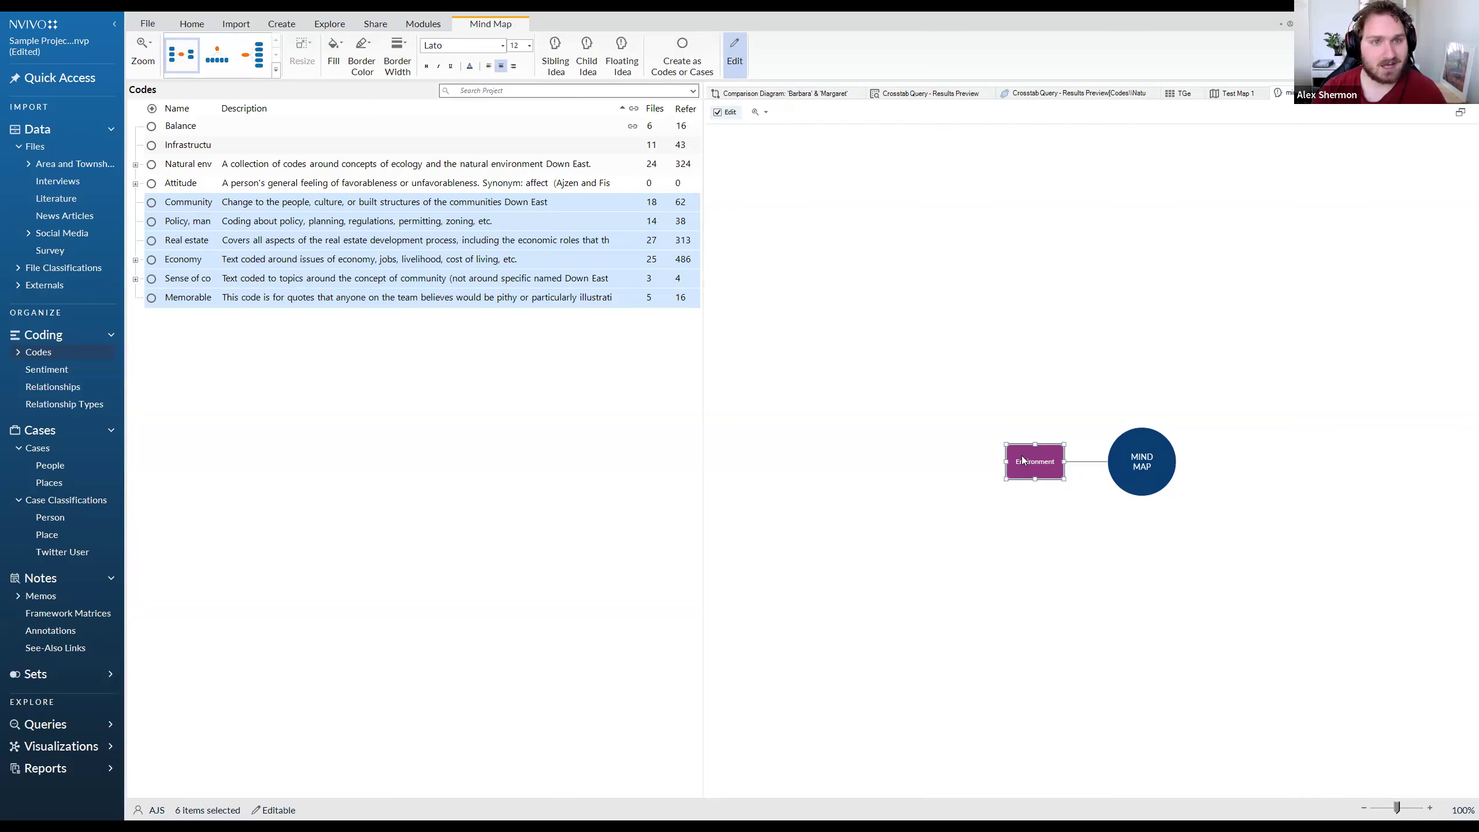
click(596, 71)
click(1198, 444)
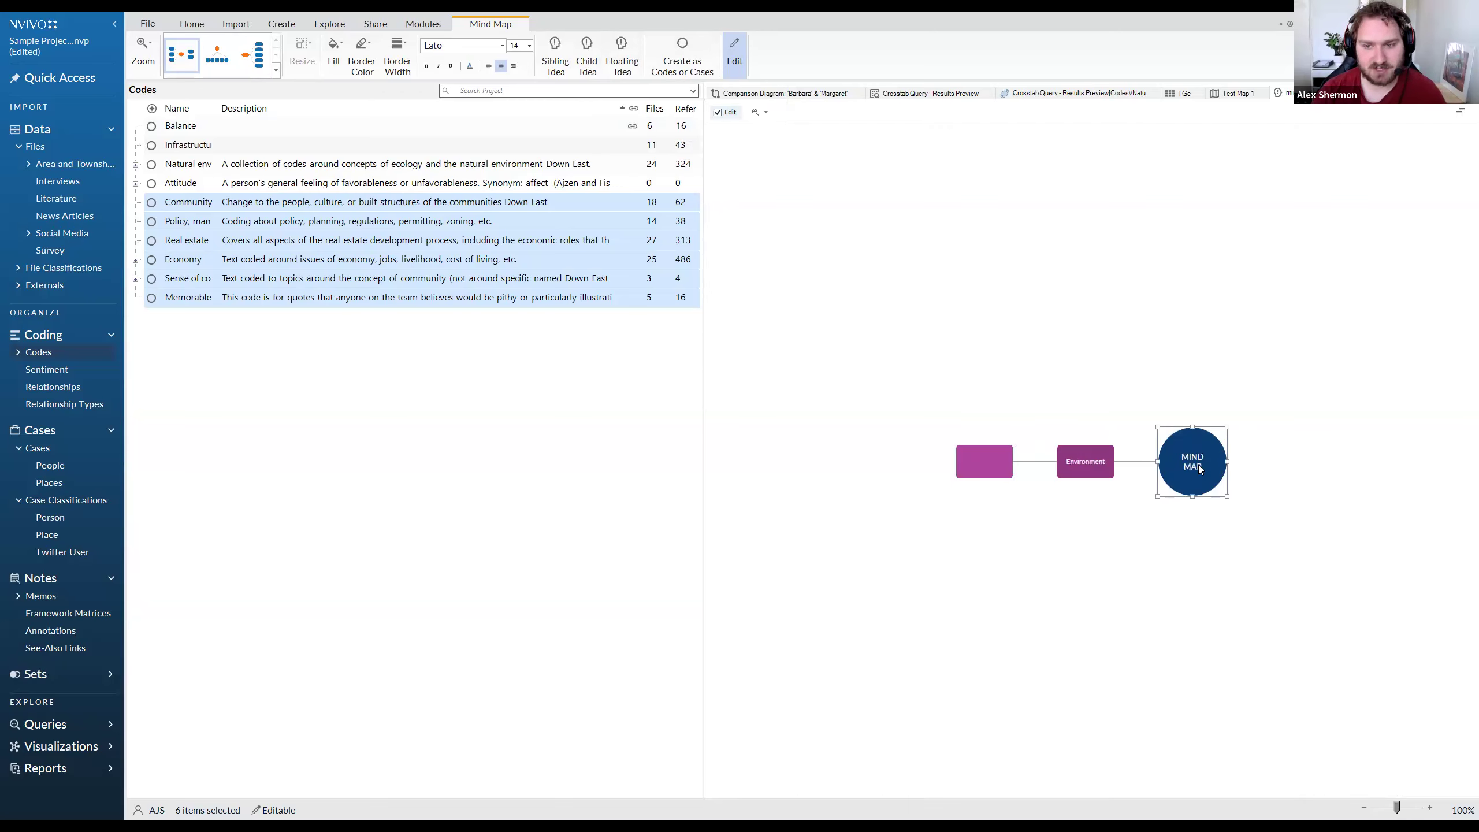
click(565, 64)
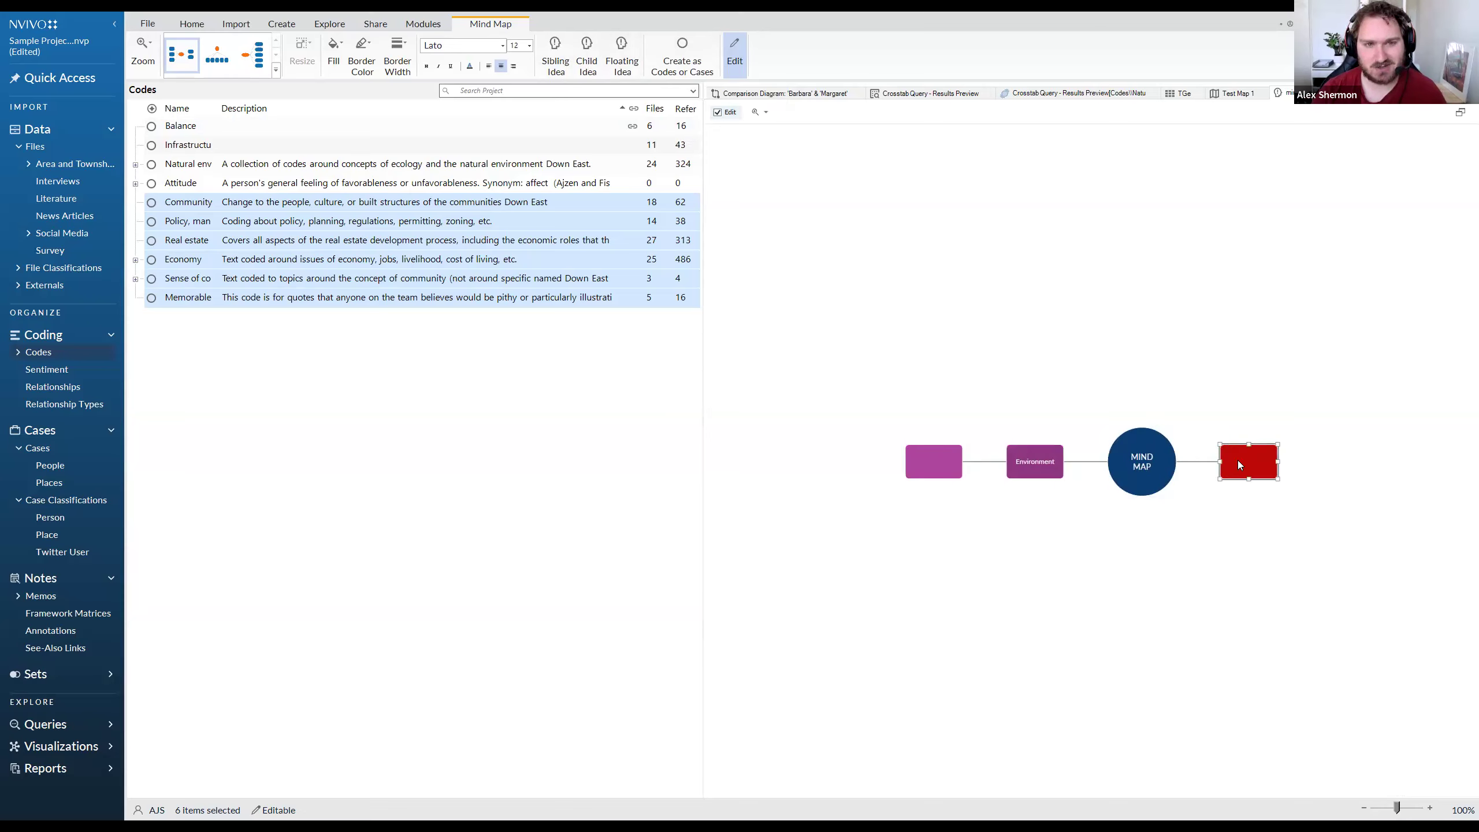
Switch to the slide presentation to view the Wrapping Up slide
click(1145, 458)
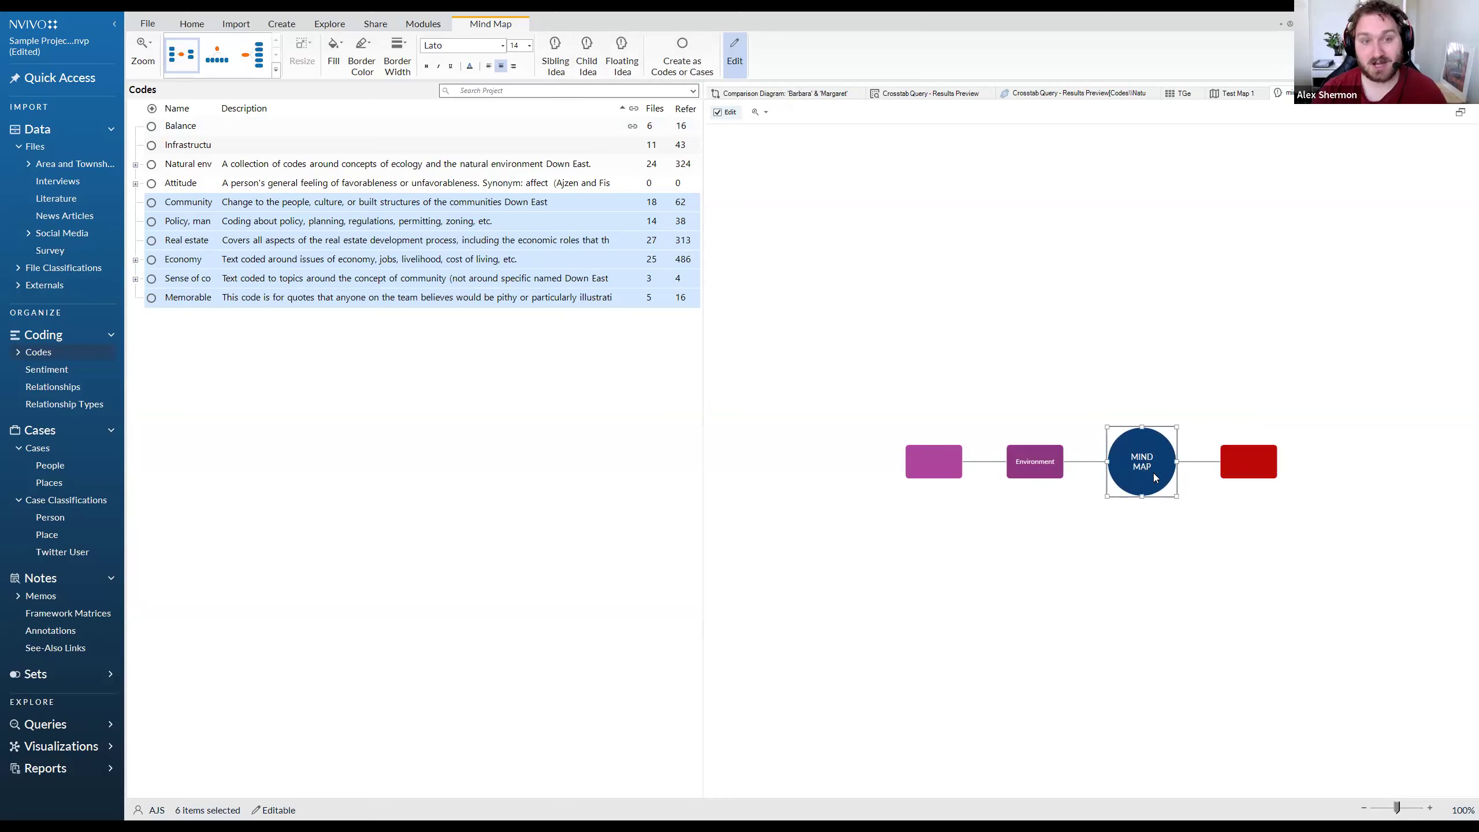
click(1268, 463)
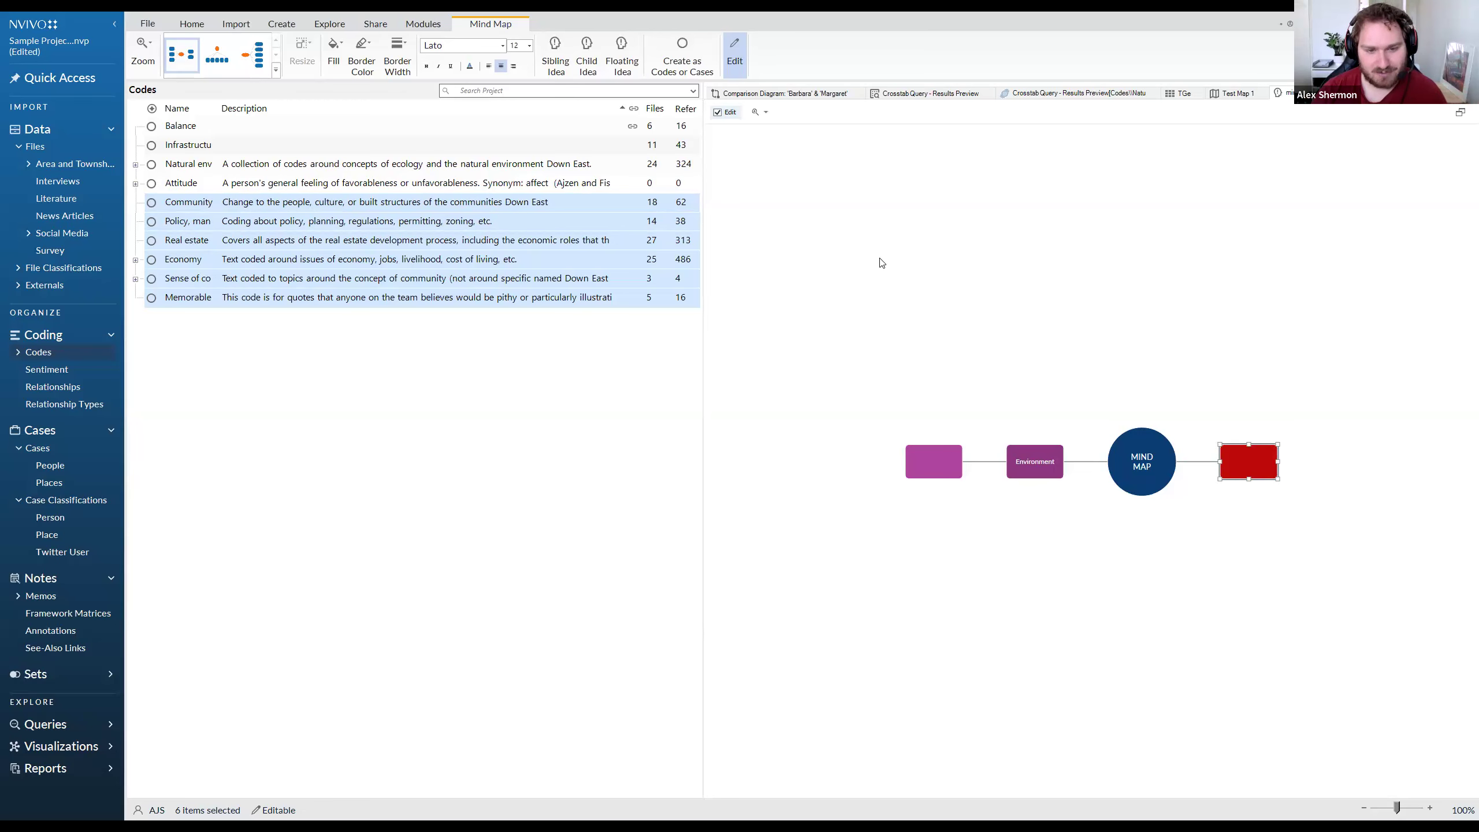
key(alt+Tab)
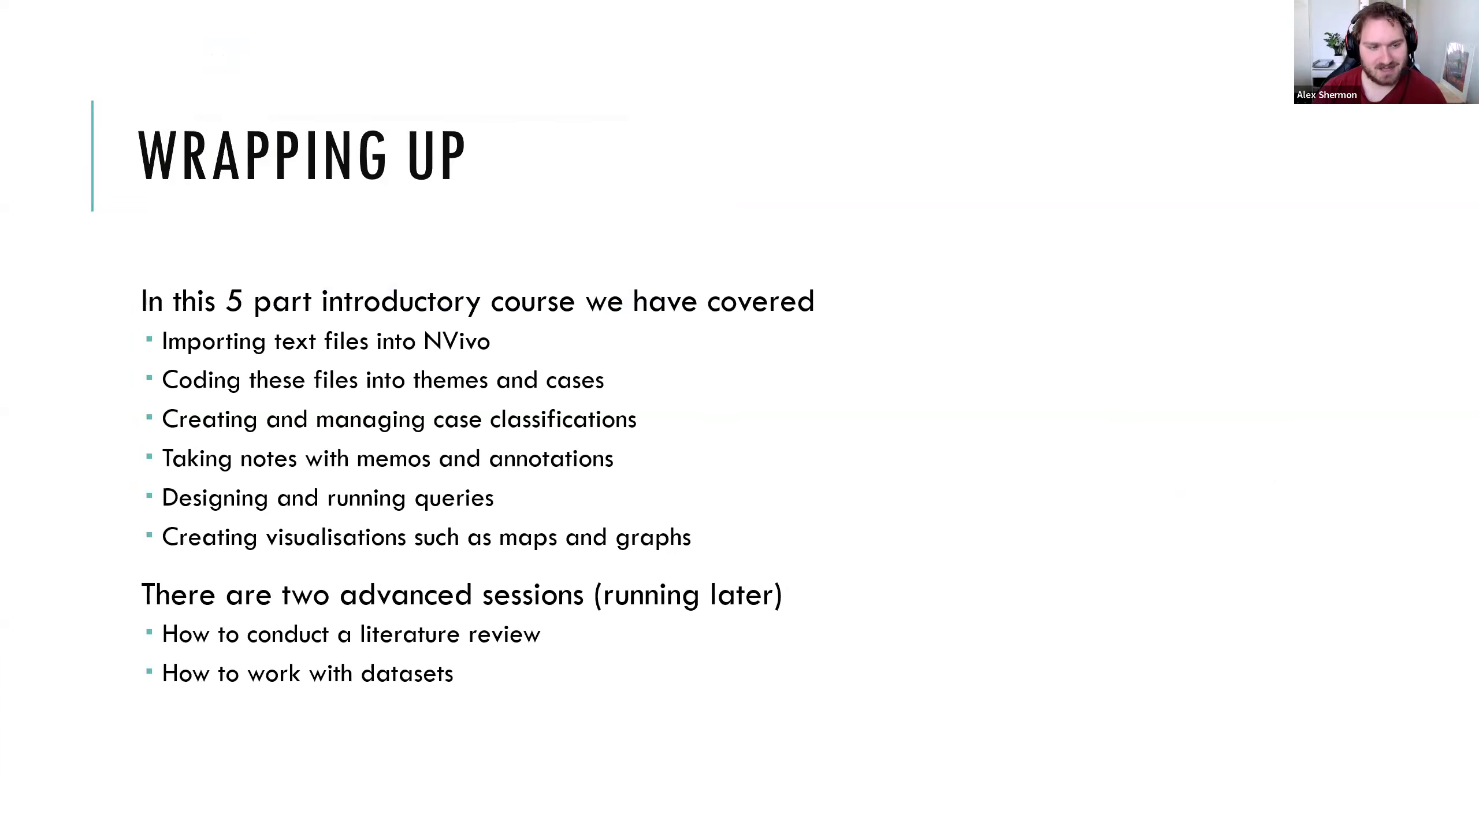